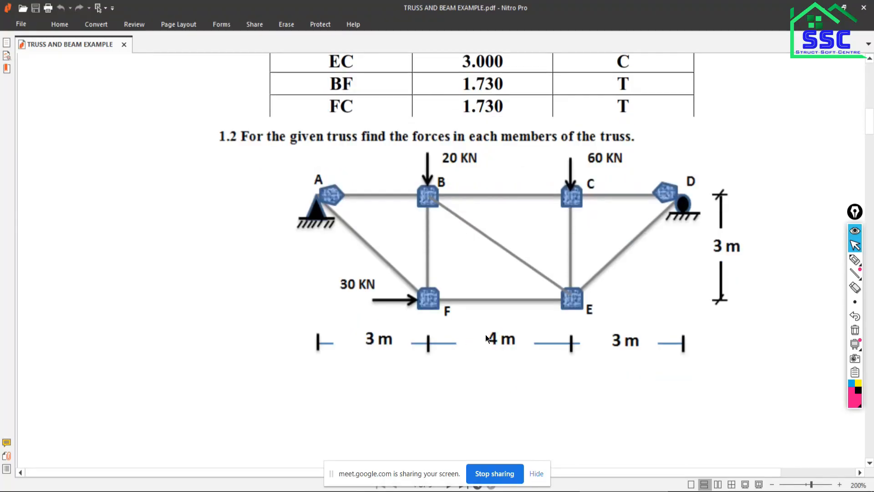
Review truss example 1.2, launch ETABS 19 from the desktop, and return to the PDF.
scroll(486, 337, down, 2)
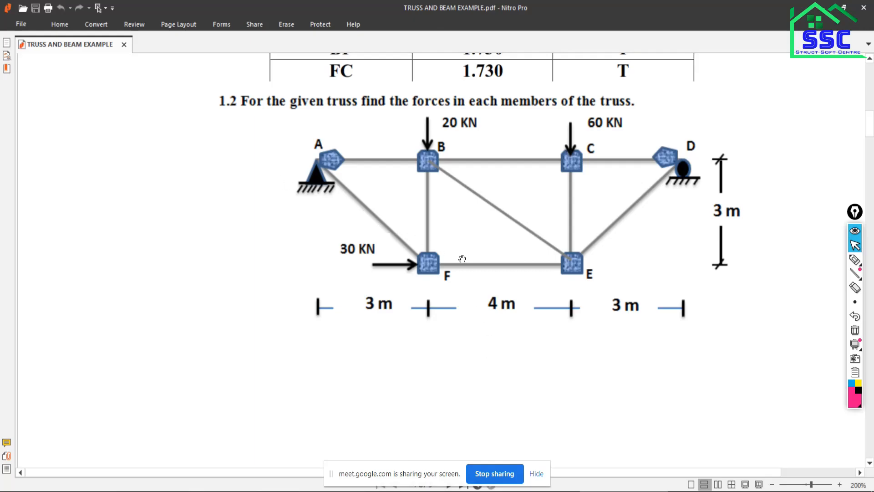
scroll(448, 260, up, 4)
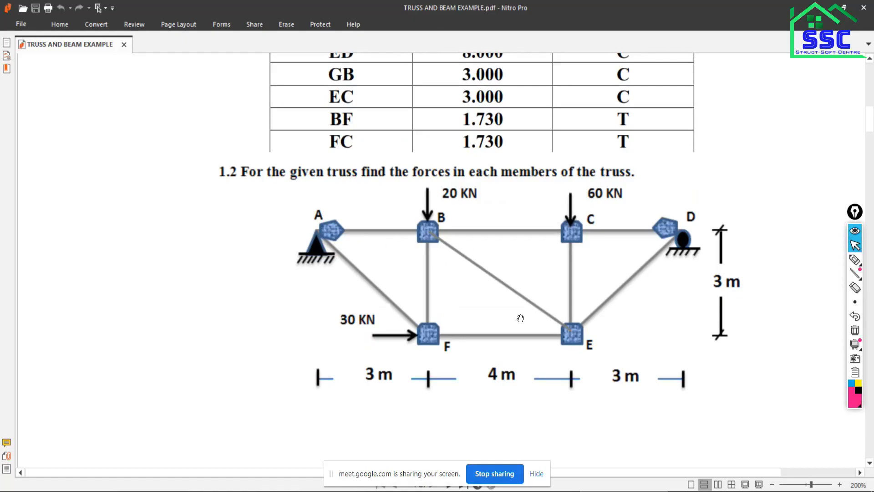
key(super+d)
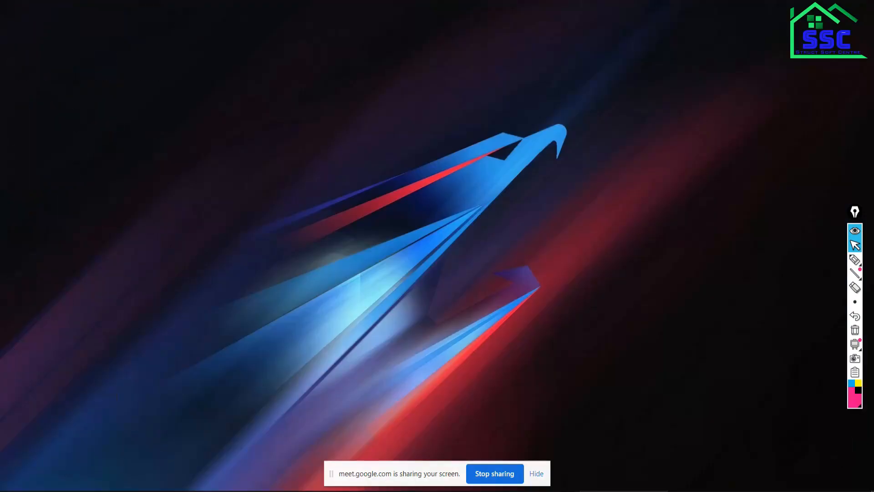
click(102, 121)
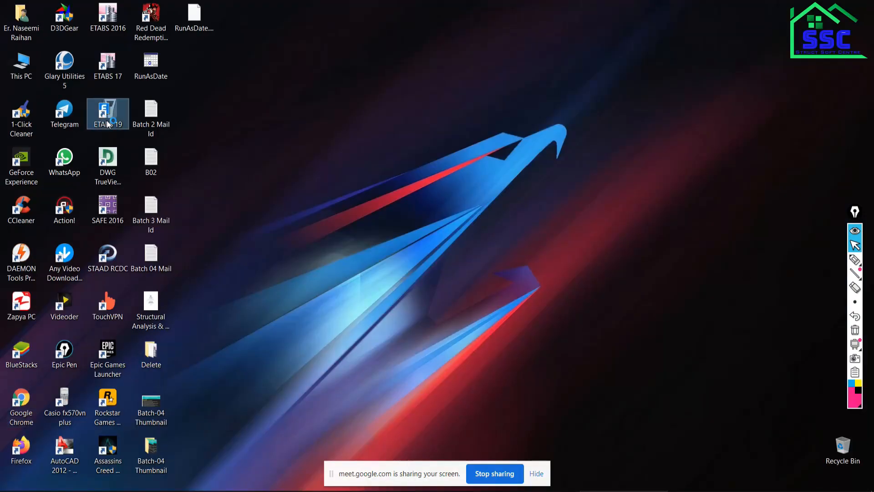
key(super+d)
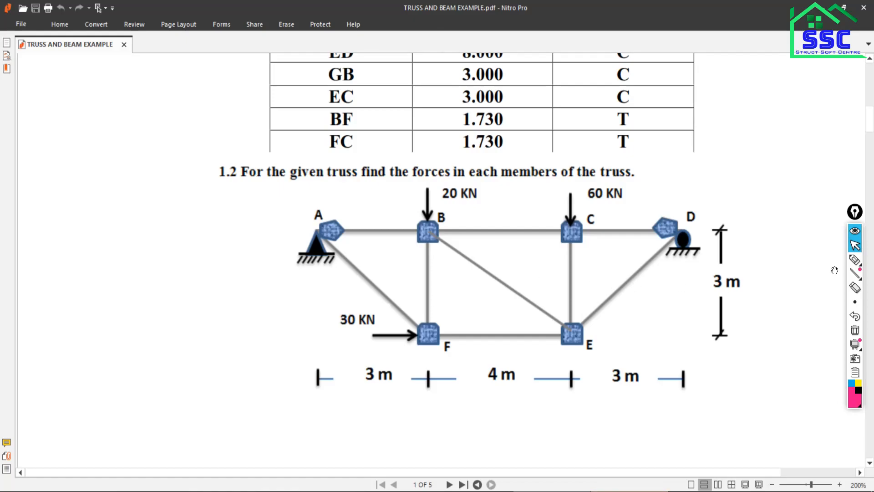
Annotate the truss figure with pen lines labelled 1 beside joint E and 2 beside joint D, plus a small box mark.
click(812, 259)
mouse_move(591, 338)
mouse_down()
mouse_move(622, 340)
mouse_move(626, 348)
mouse_up()
drag(690, 236, 754, 234)
drag(758, 232, 776, 247)
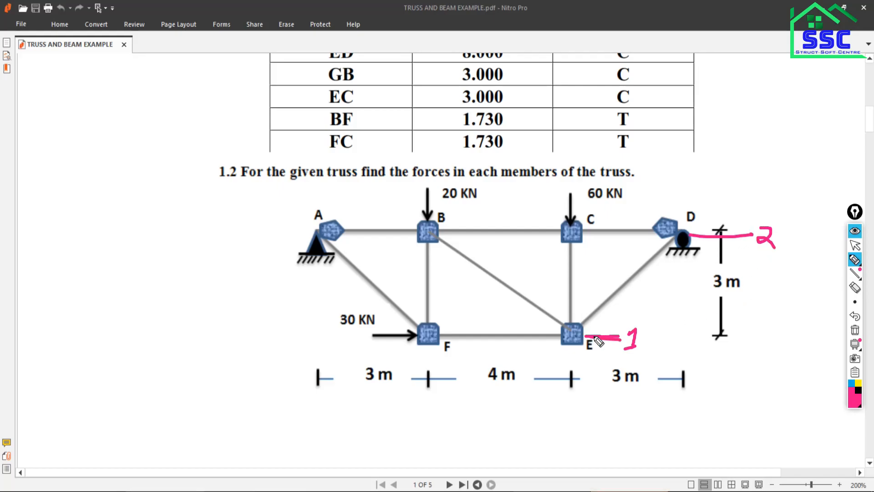
mouse_move(588, 337)
mouse_down()
mouse_move(668, 341)
mouse_move(688, 331)
mouse_move(669, 339)
mouse_up()
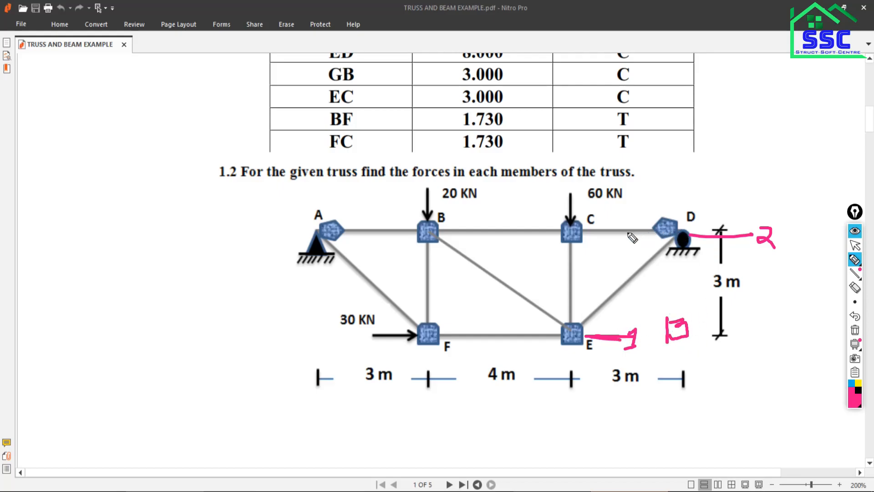
click(855, 246)
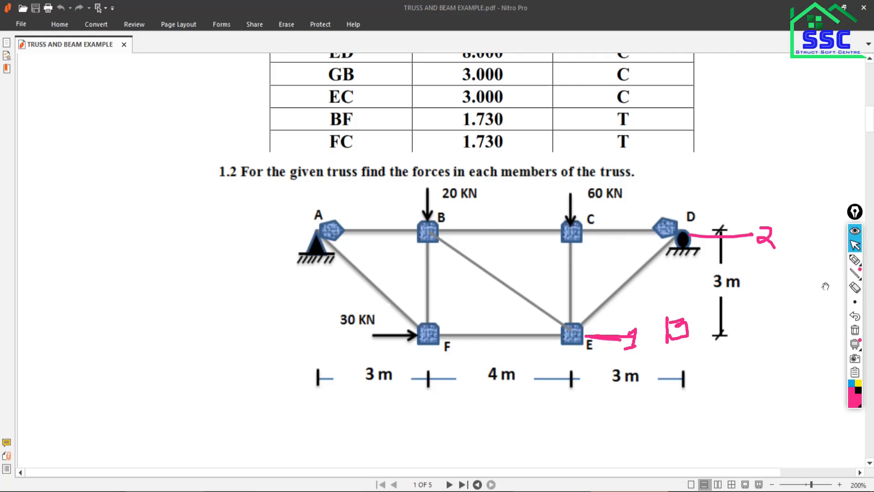
Switch to ETABS and start a new model with built-in settings: Metric SI, Indian sections, IS 800:2007 and IS 456:2000.
click(669, 491)
click(13, 21)
click(13, 23)
click(4, 19)
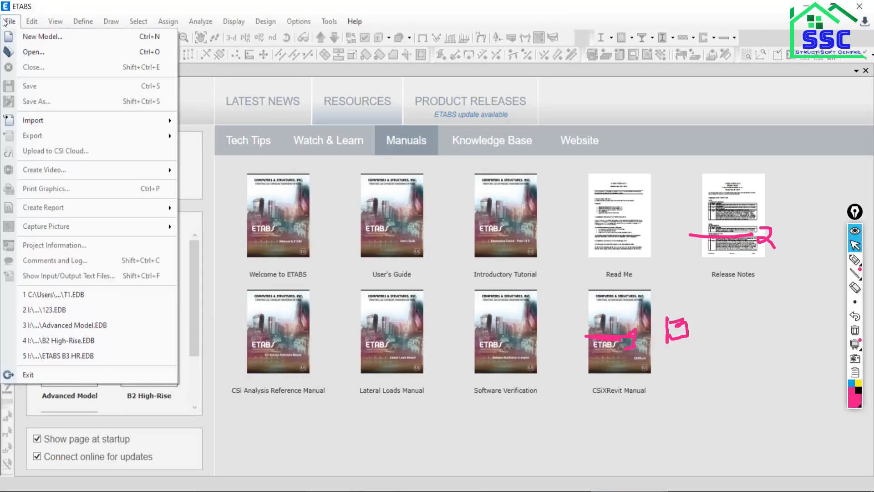
click(21, 39)
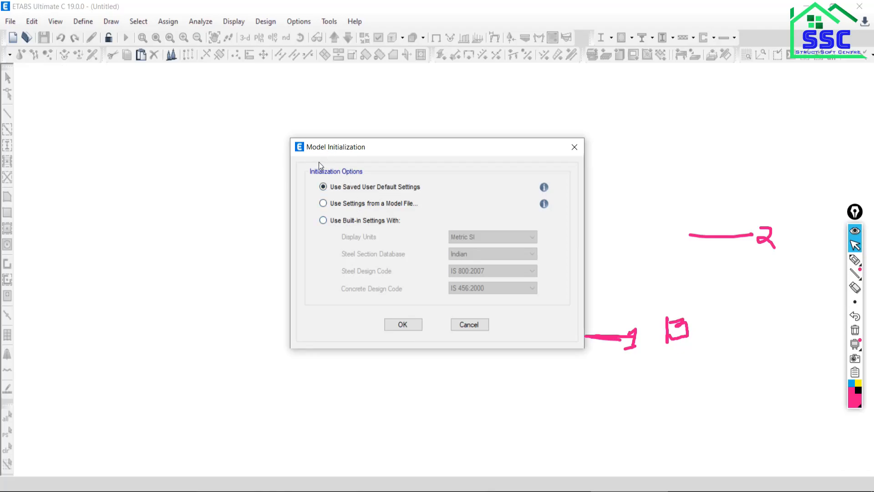
click(323, 220)
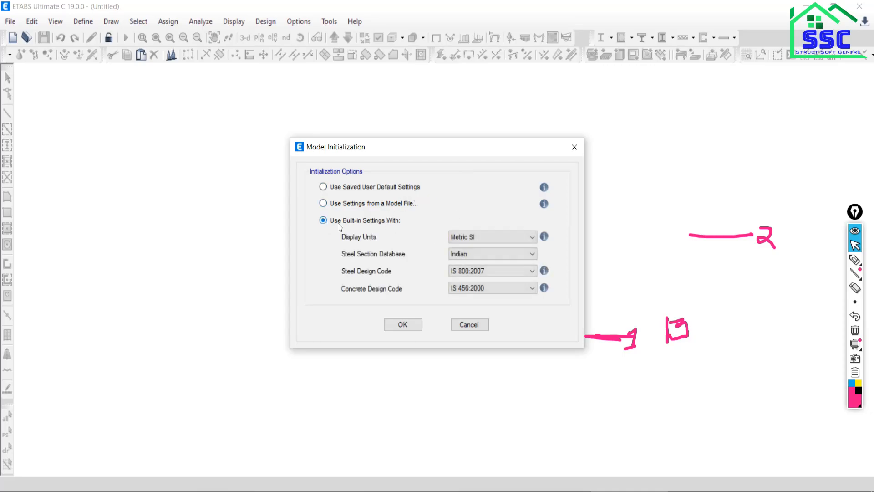
click(398, 325)
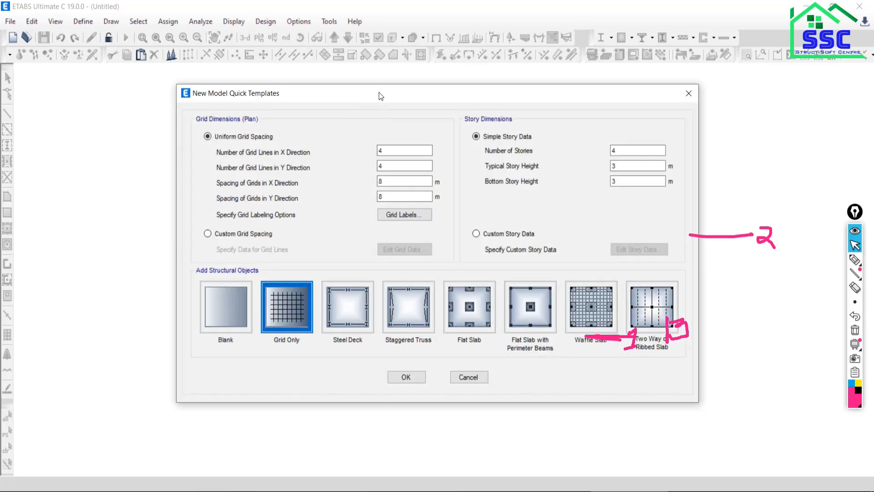
drag(367, 95, 359, 72)
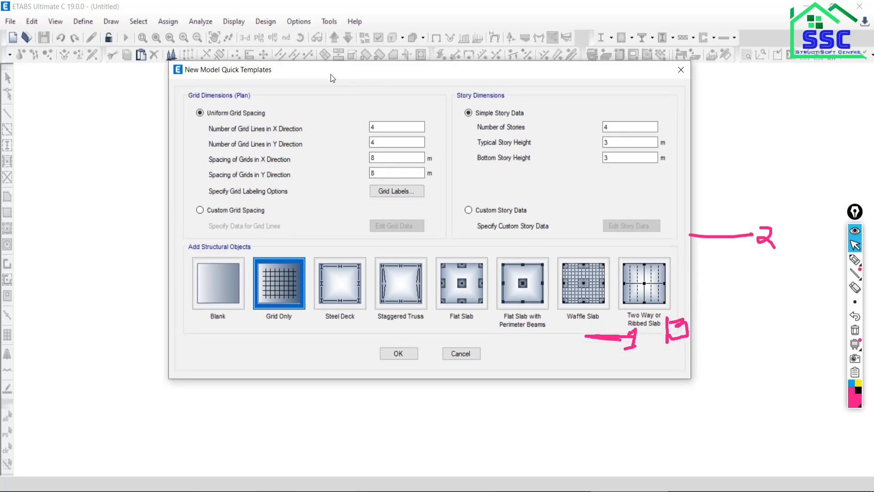
Mark the four vertical grid positions at joints A, B, C and D on the PDF, and compare with the X grid line count in ETABS.
key(alt+Tab)
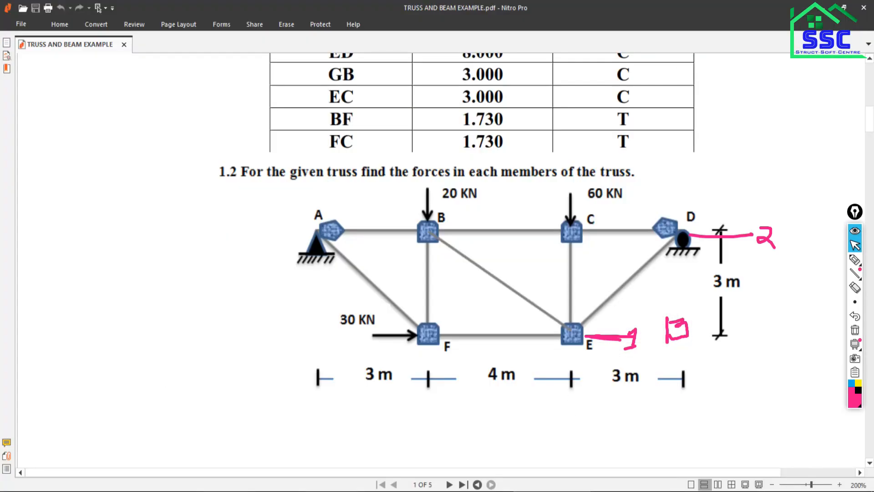
click(855, 259)
drag(316, 191, 317, 219)
drag(432, 192, 432, 221)
drag(571, 192, 571, 226)
drag(687, 187, 686, 226)
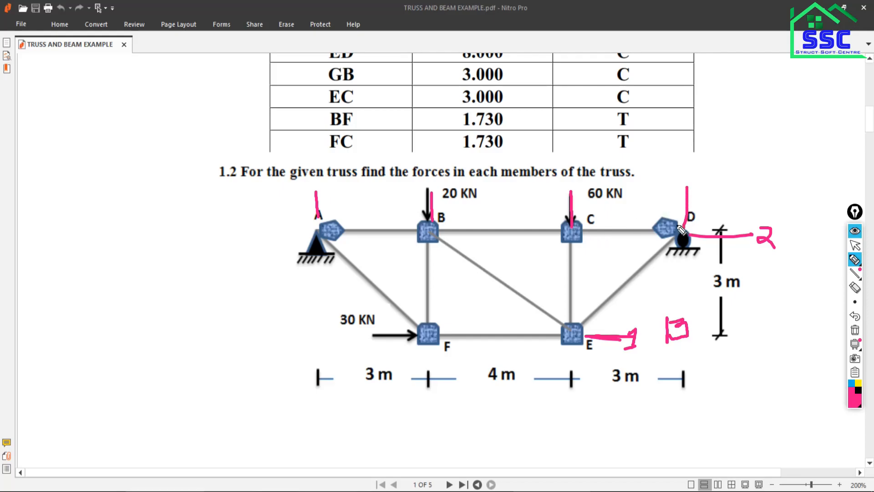
click(860, 247)
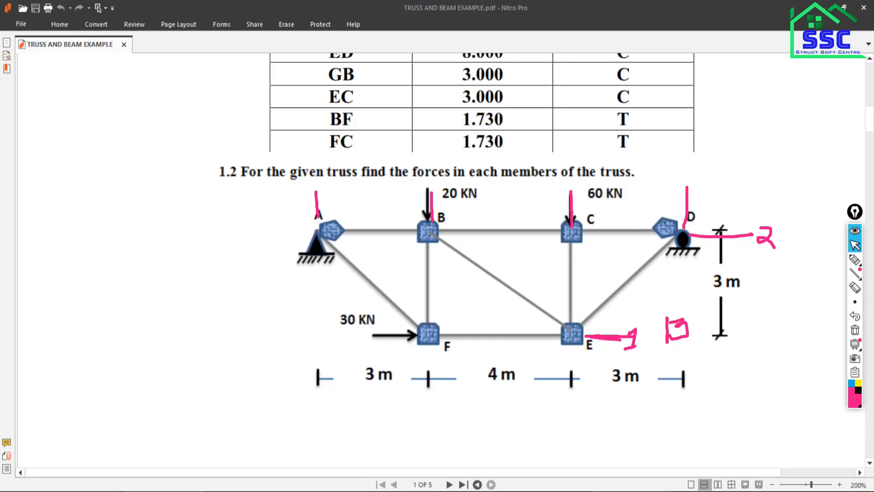
click(628, 490)
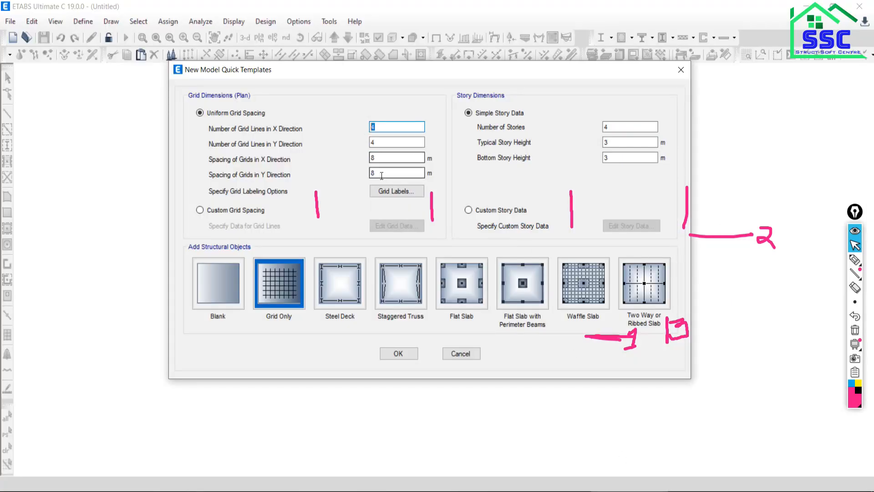
double_click(378, 128)
Sketch X, Z and third-direction axes beside the truss in the PDF, with a reinforced slanted line from their origin.
click(554, 491)
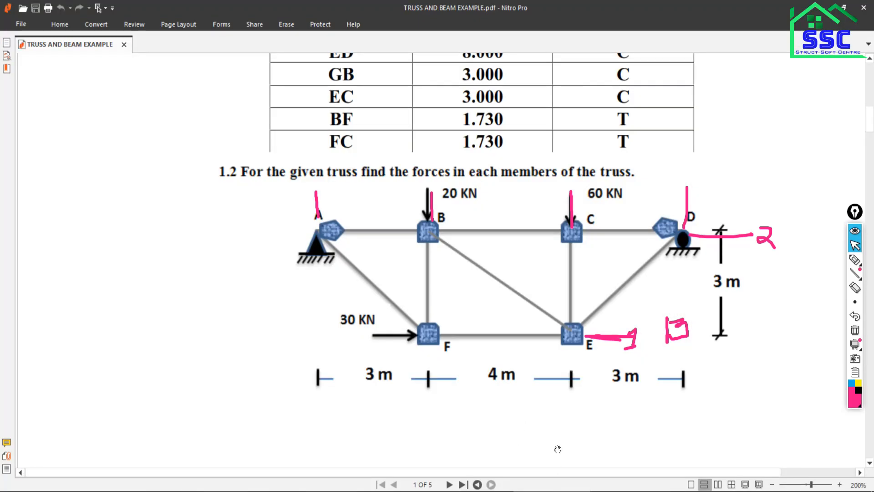
click(855, 259)
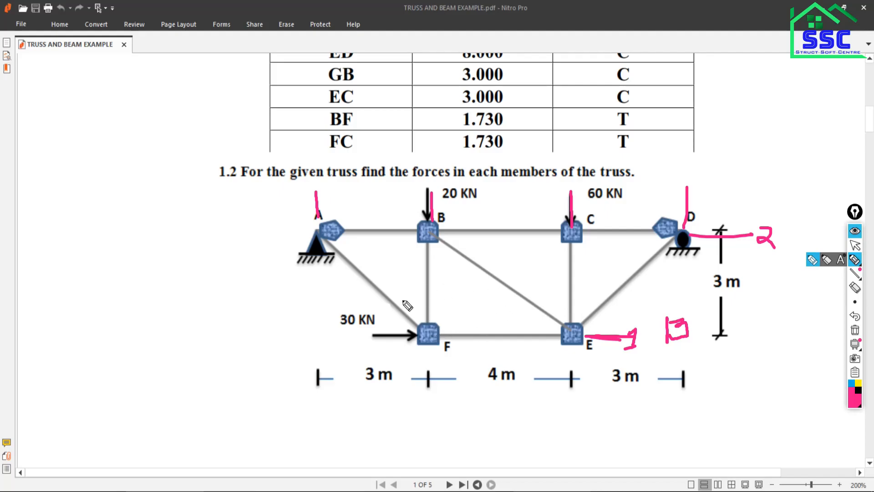
mouse_move(144, 225)
mouse_down()
mouse_move(141, 306)
mouse_move(228, 315)
mouse_move(214, 328)
mouse_move(245, 318)
mouse_up()
mouse_move(136, 206)
mouse_down()
mouse_move(152, 216)
mouse_move(145, 220)
mouse_move(153, 236)
mouse_up()
mouse_move(139, 306)
mouse_down()
mouse_move(109, 277)
mouse_move(117, 280)
mouse_up()
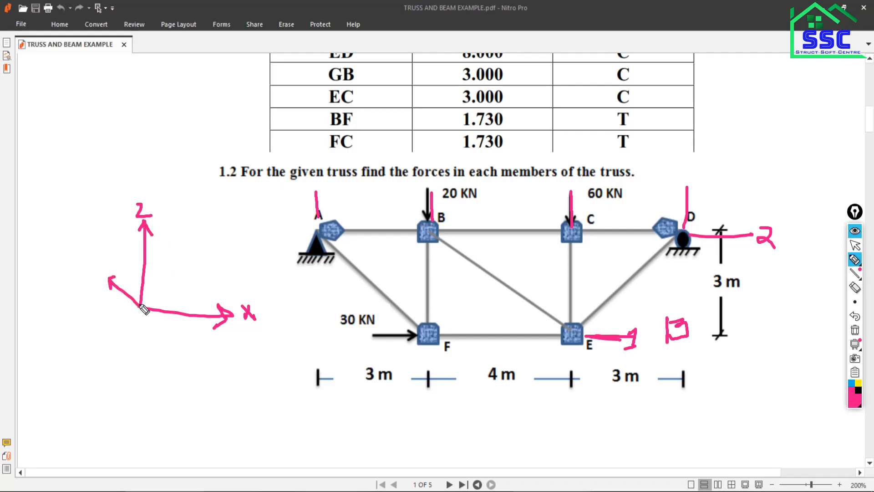
drag(141, 308, 256, 261)
drag(142, 306, 270, 260)
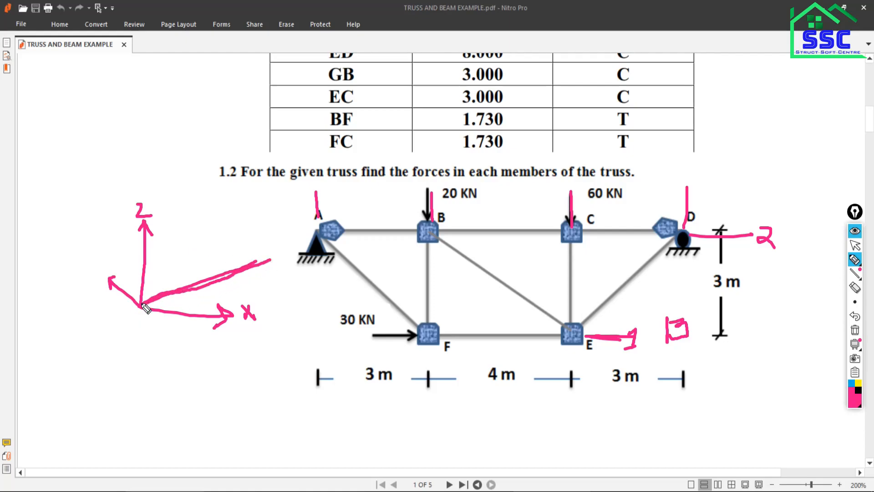
drag(140, 305, 255, 263)
Sketch two parallel frame outlines behind the origin and extend the third axis to them with an arrowhead.
mouse_move(89, 271)
mouse_down()
mouse_move(245, 185)
mouse_move(172, 148)
mouse_move(98, 172)
mouse_move(79, 266)
mouse_up()
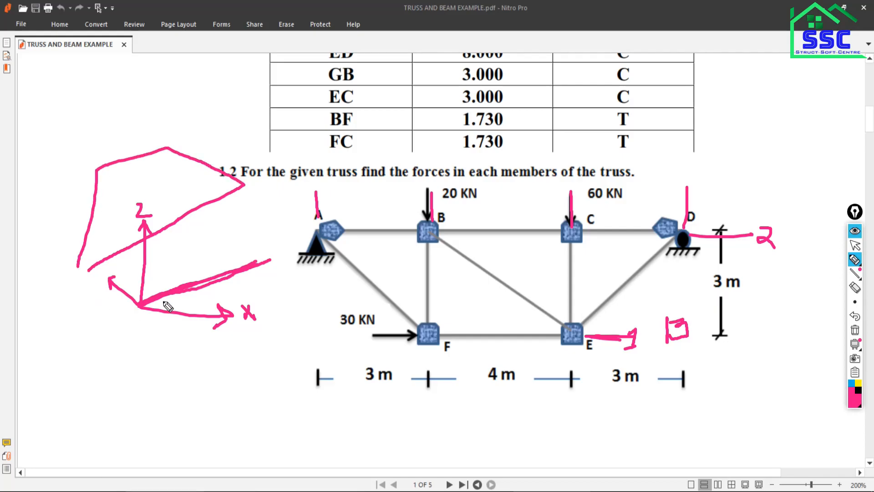
mouse_move(19, 211)
mouse_down()
mouse_move(163, 118)
mouse_move(111, 102)
mouse_move(64, 114)
mouse_move(14, 147)
mouse_move(13, 195)
mouse_move(68, 254)
mouse_move(139, 305)
mouse_up()
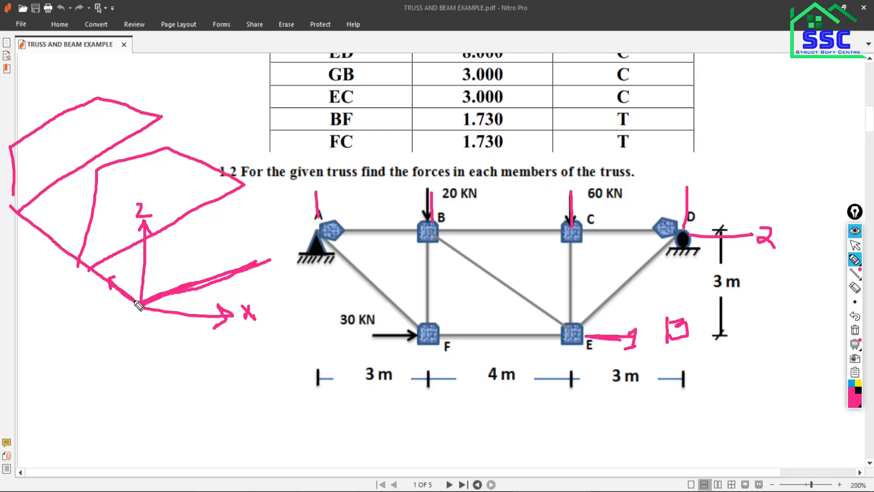
mouse_move(5, 206)
mouse_down()
mouse_move(7, 223)
mouse_move(24, 208)
mouse_up()
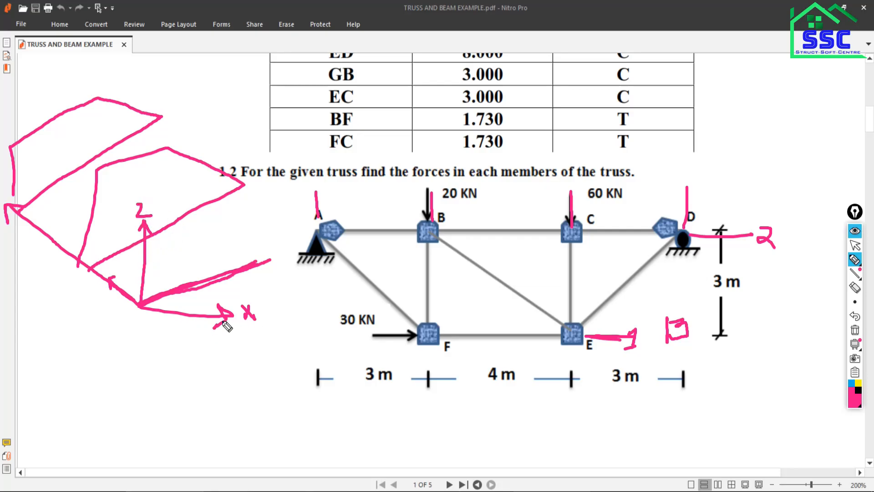
click(855, 245)
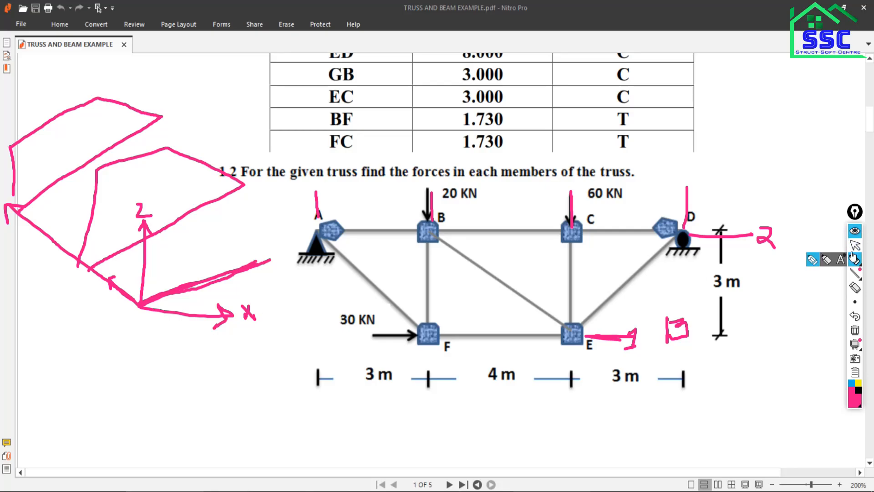
Set the number of grid lines in the Y direction to 1 in ETABS and clear all pen annotations over the PDF.
click(629, 490)
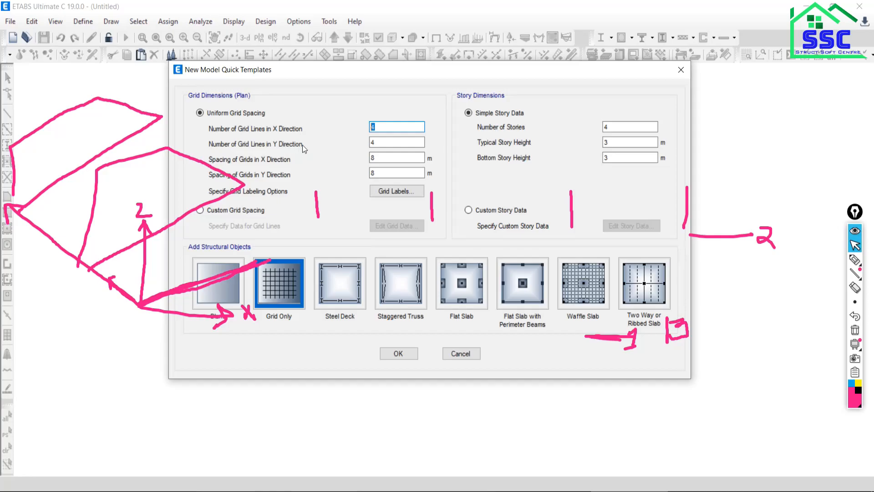
double_click(374, 144)
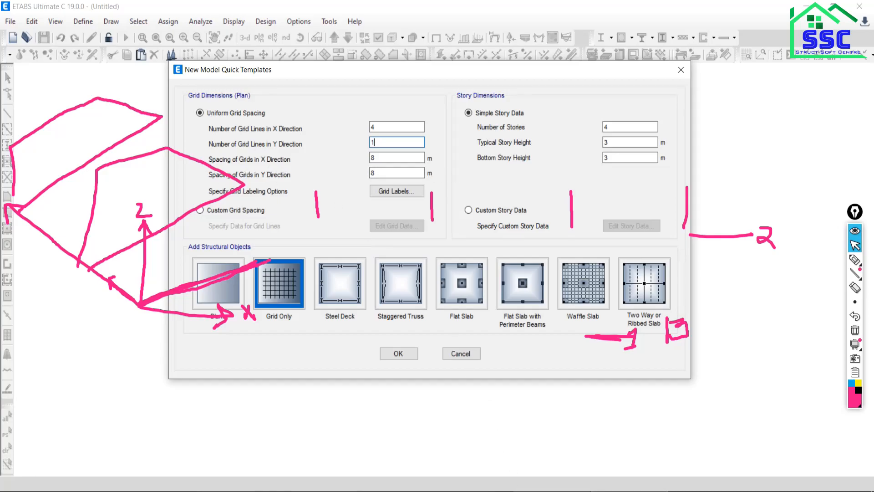
key(alt+Tab)
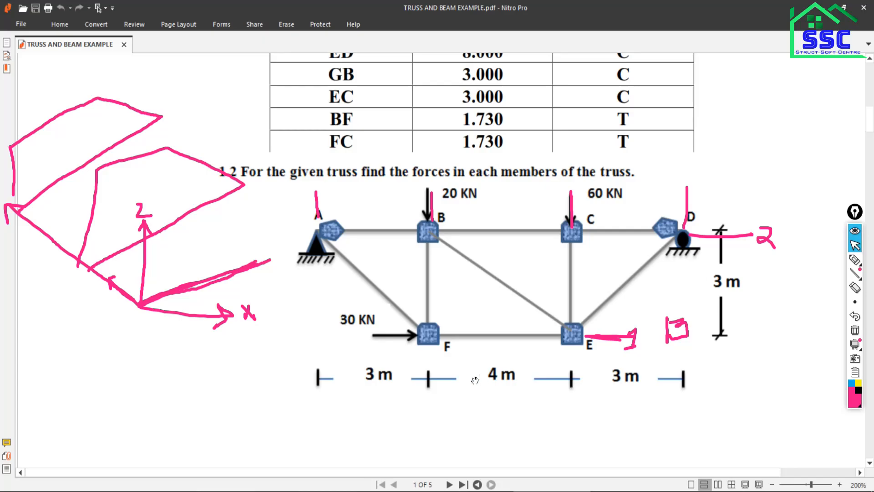
click(855, 330)
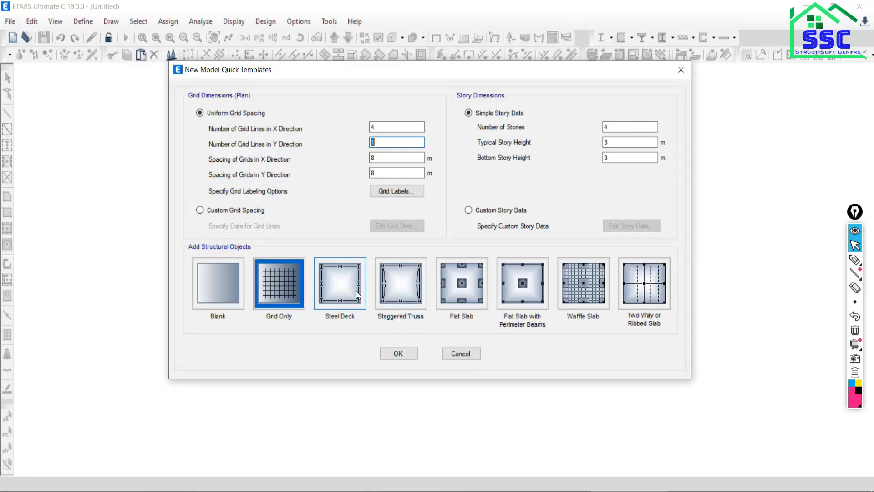
Set the grid spacing to 3 m in the X direction and 1 m in the Y direction.
drag(394, 159, 363, 156)
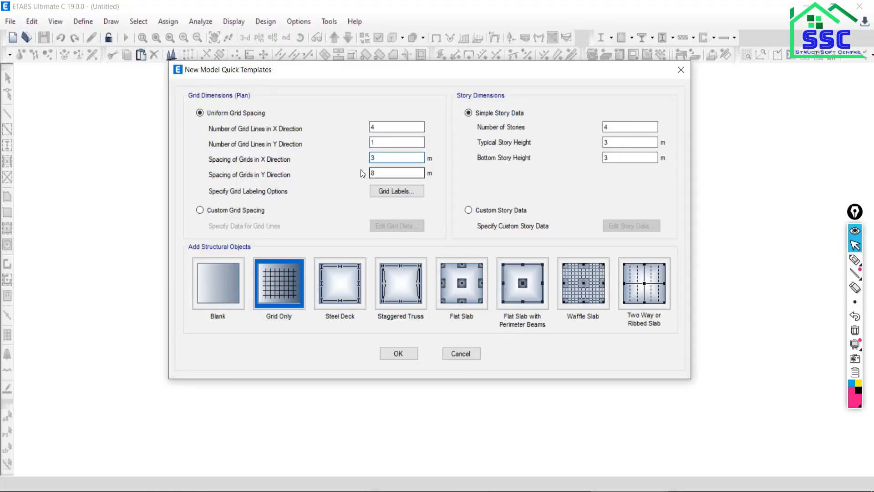
double_click(388, 174)
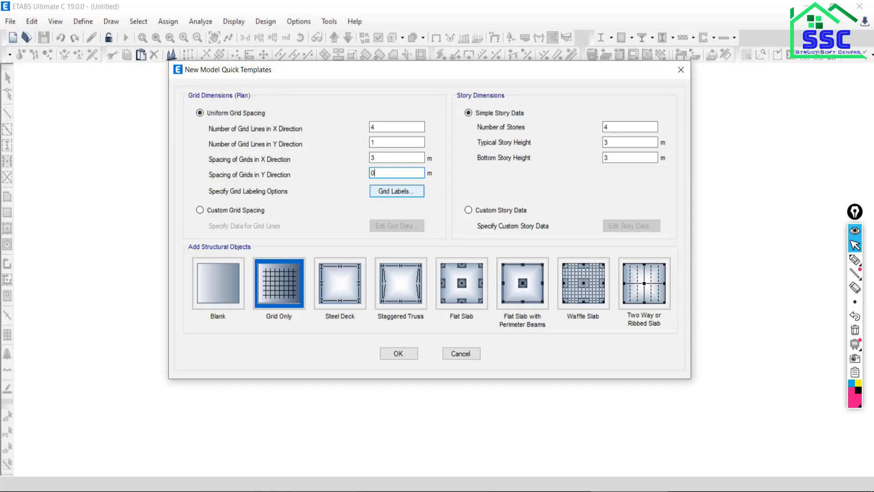
click(395, 143)
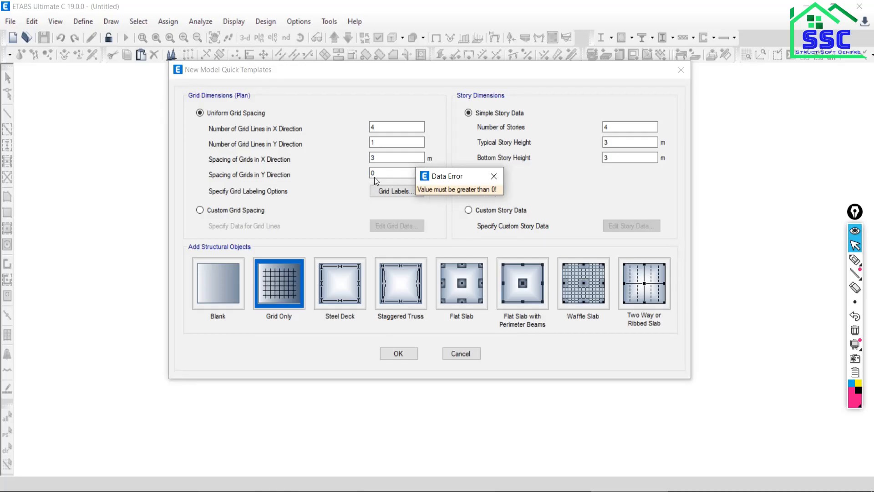
click(494, 178)
text(1)
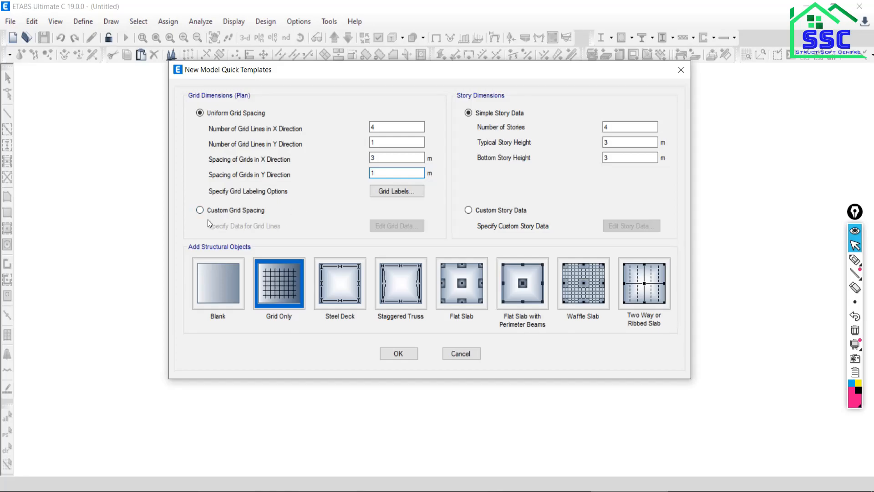
Switch the plan grid to custom spacing and display its grid data as spacing.
click(200, 211)
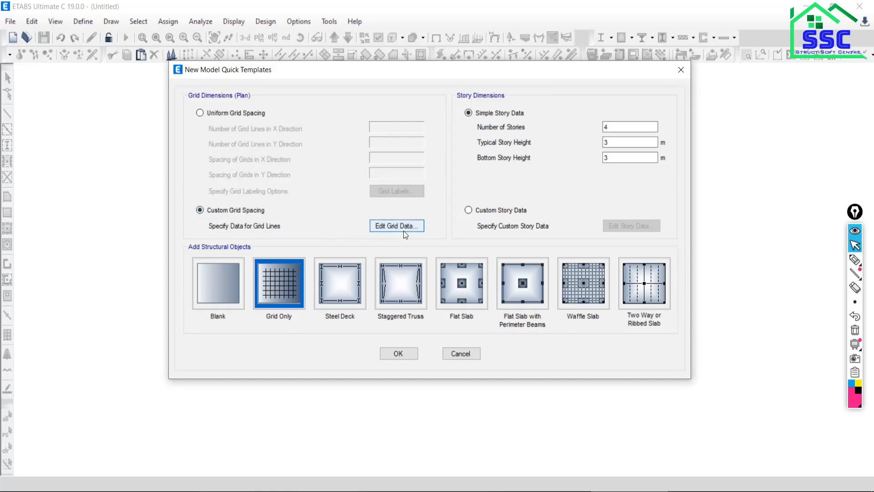
click(386, 226)
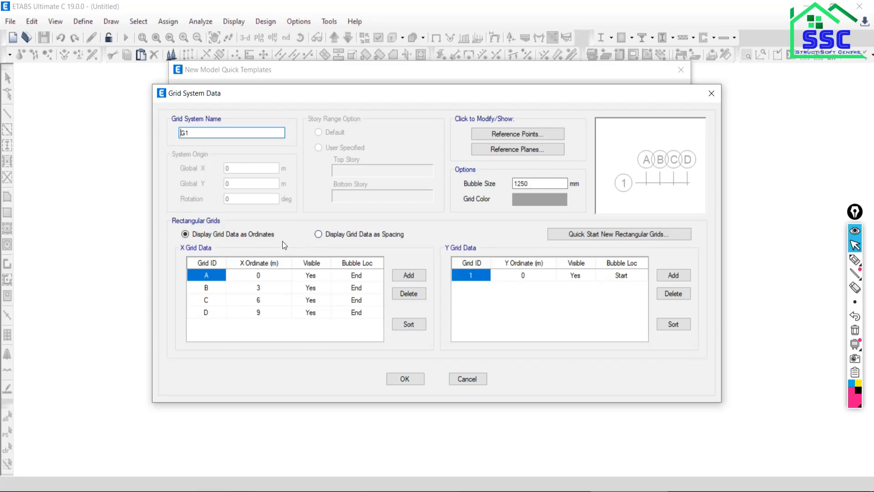
click(319, 236)
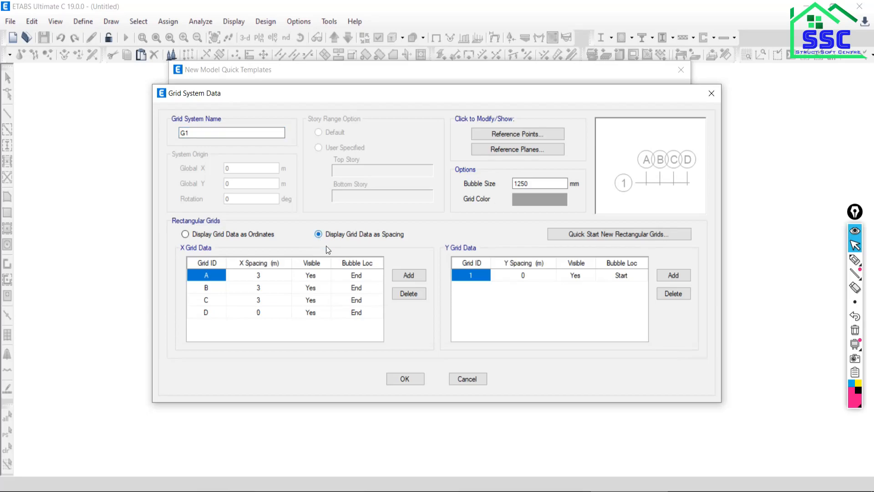
key(alt+Tab)
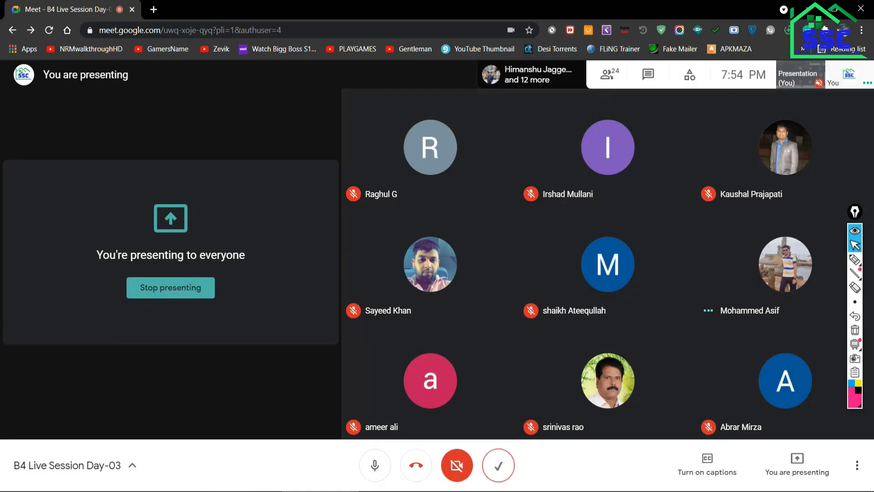
key(alt+Tab)
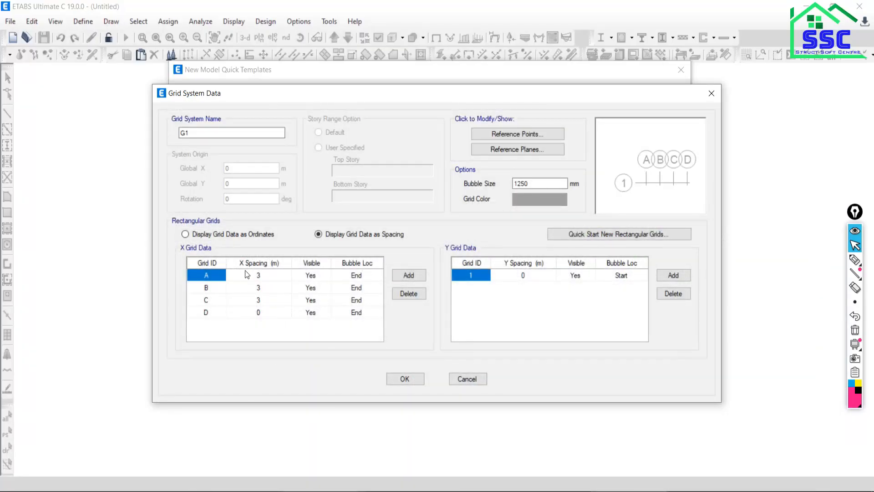
Set the X spacing of grid B to 4 m, checking the bay widths against the truss drawing in the PDF.
click(256, 276)
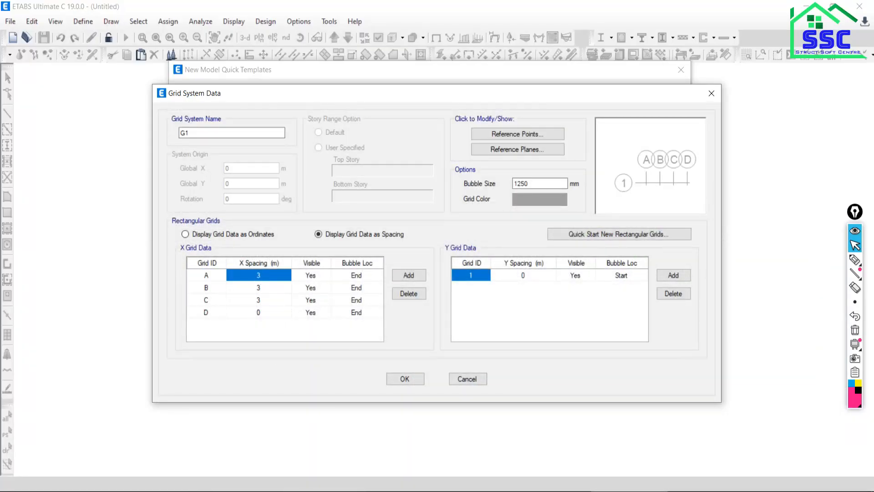
click(553, 490)
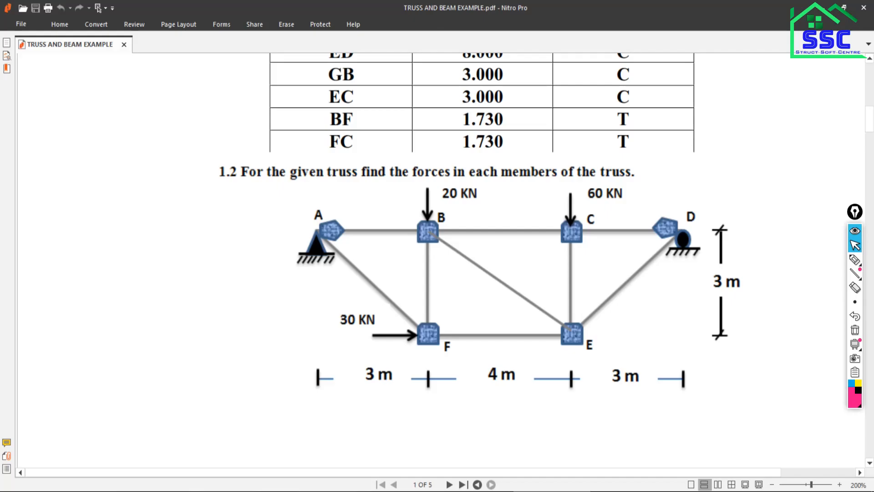
click(628, 491)
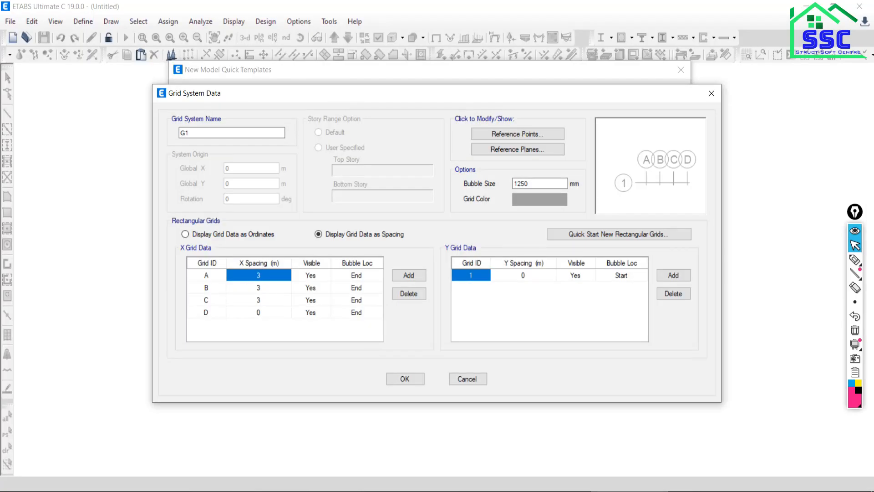
click(251, 291)
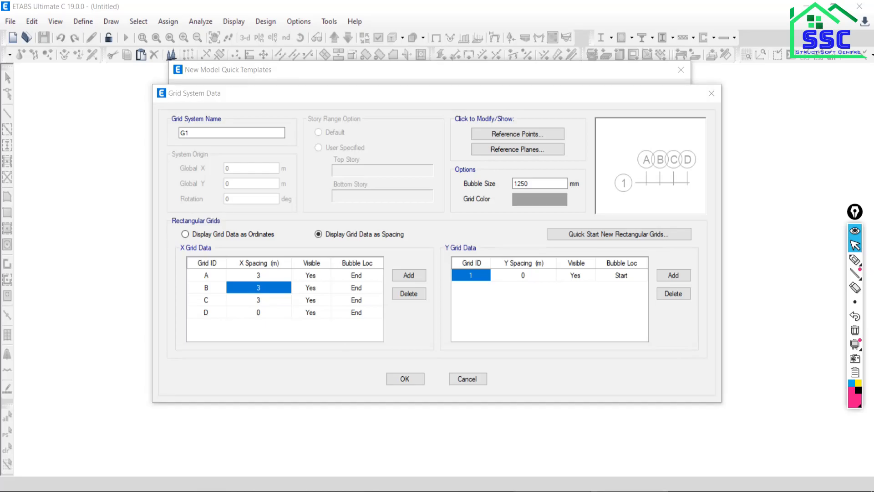
click(552, 491)
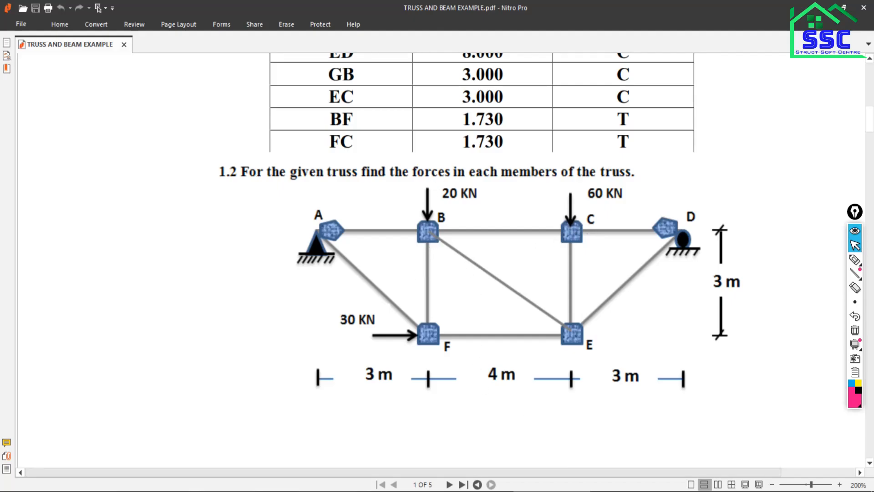
click(625, 491)
text(4)
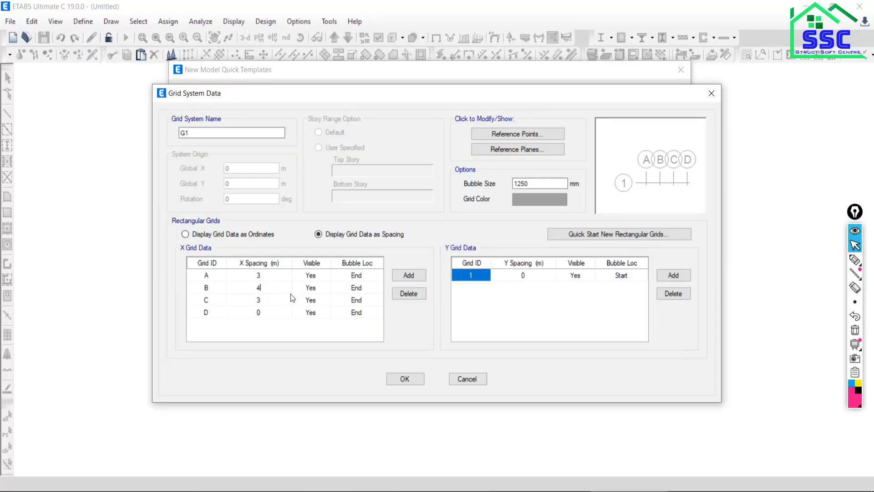
key(Return)
click(557, 491)
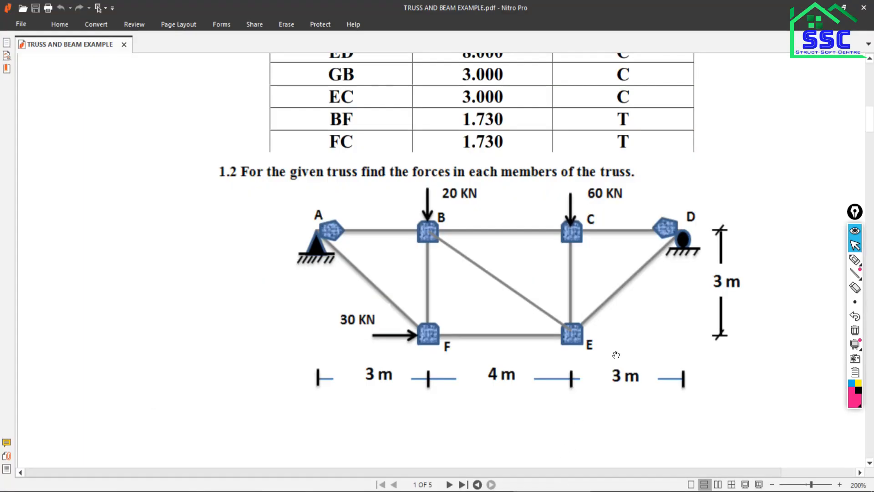
click(625, 491)
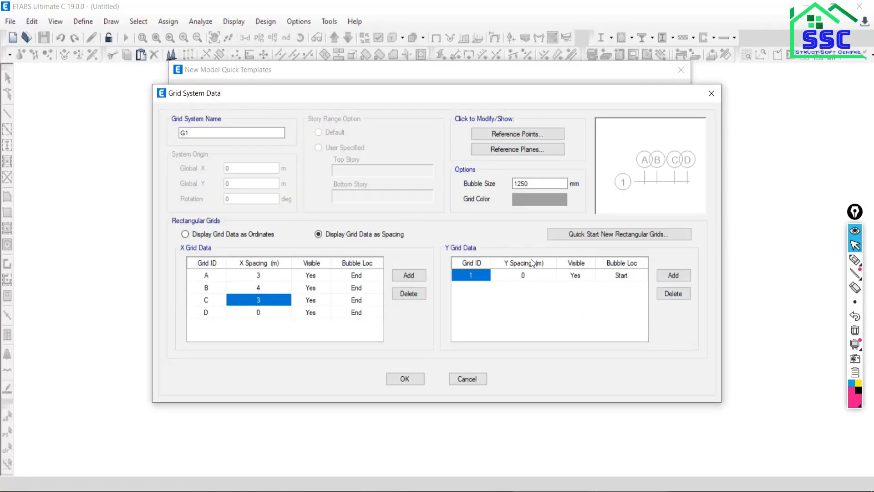
Darken the grid color to grey with RGB 112, 112, 112 and accept the grid system data.
click(540, 199)
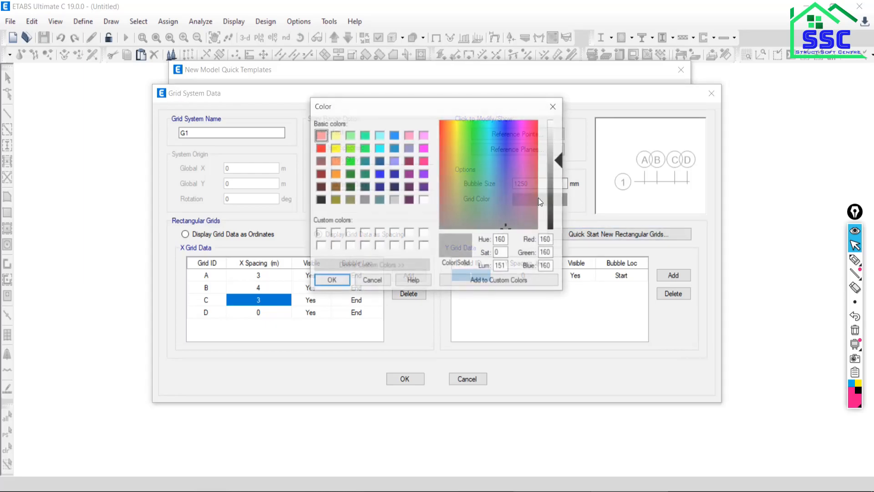
drag(559, 162, 560, 183)
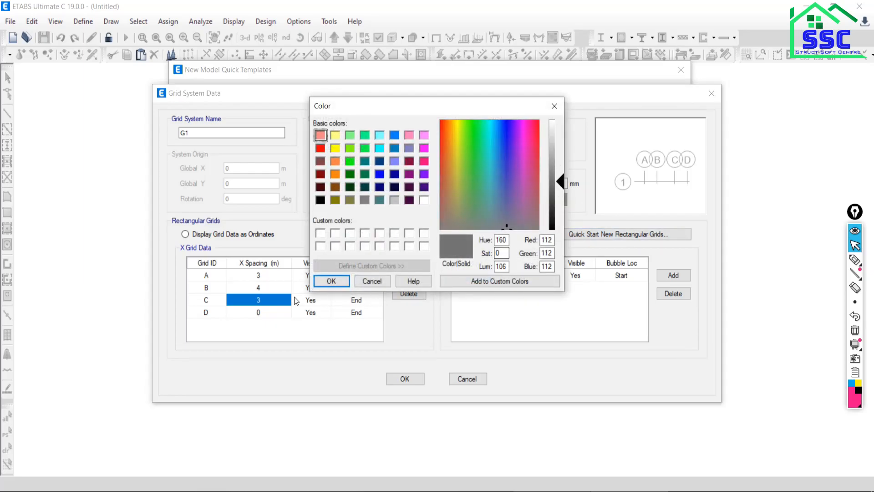
click(337, 280)
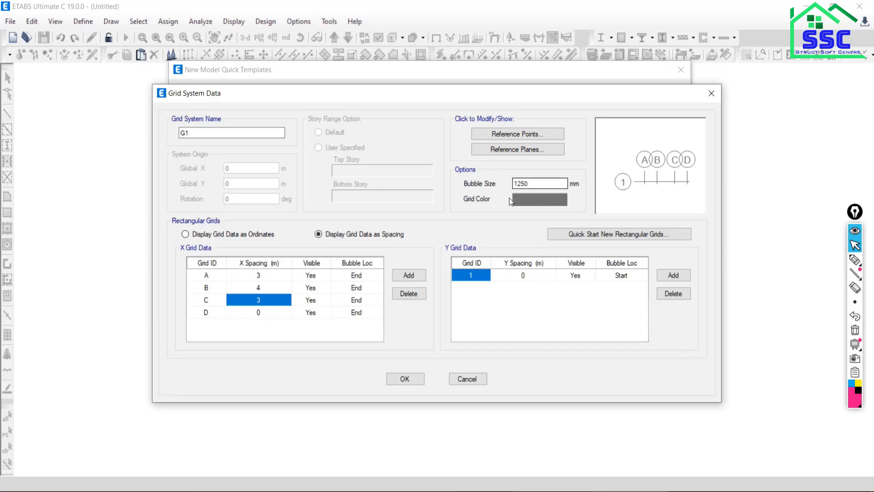
click(404, 380)
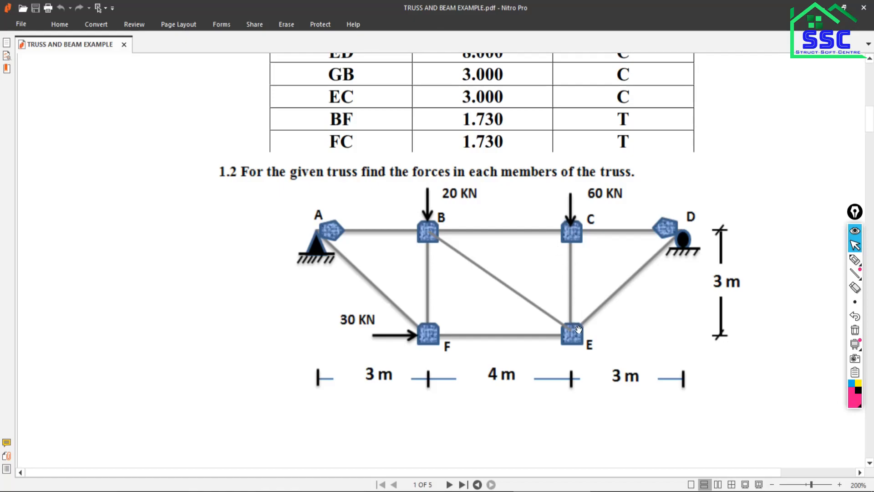
Label the level of joint E "Base" and mark the upper chord near D in the PDF, then clear all pen marks.
click(855, 260)
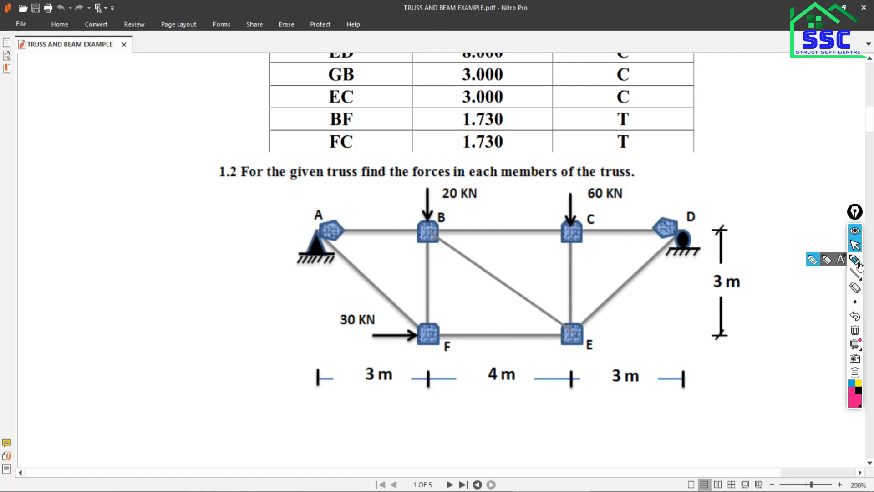
drag(585, 338, 634, 338)
drag(613, 233, 662, 232)
mouse_move(637, 324)
mouse_down()
mouse_move(637, 347)
mouse_move(645, 330)
mouse_move(649, 344)
mouse_move(637, 352)
mouse_move(700, 351)
mouse_up()
mouse_move(635, 360)
mouse_down()
mouse_move(685, 357)
mouse_move(672, 363)
mouse_up()
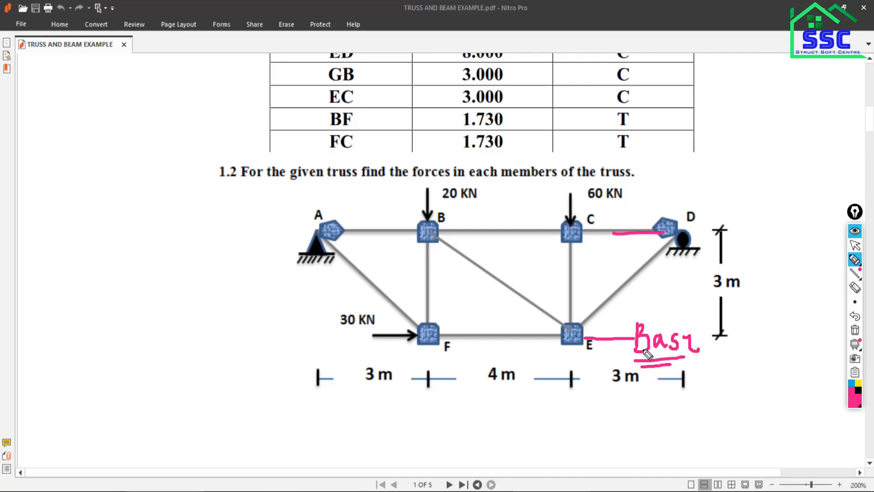
mouse_move(691, 219)
mouse_down()
mouse_move(695, 212)
mouse_move(704, 238)
mouse_up()
mouse_move(866, 293)
click(855, 329)
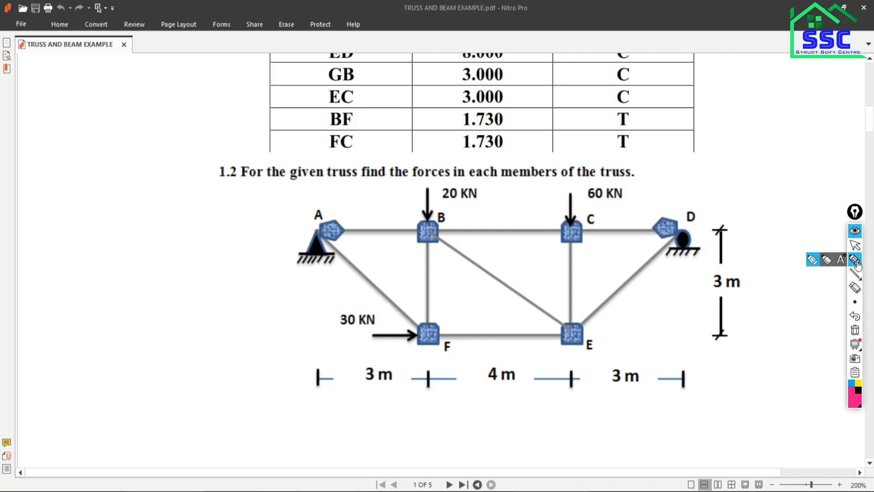
click(855, 246)
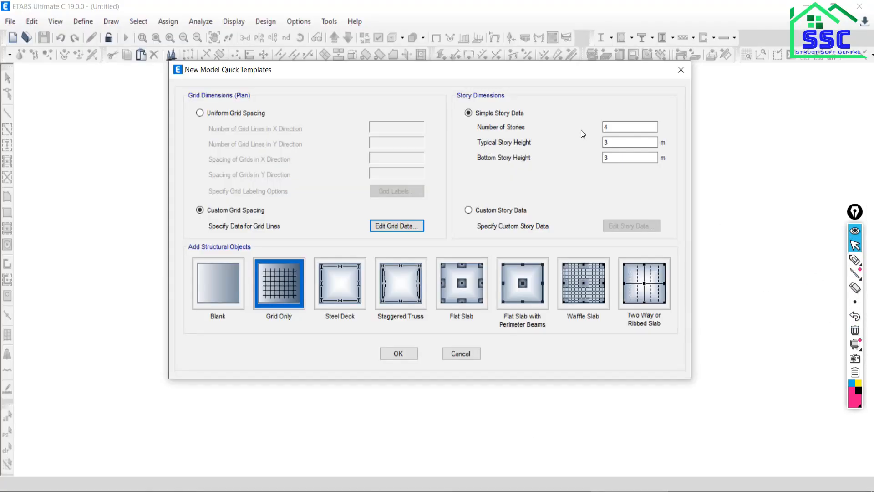
Set the number of stories to 1 in ETABS and rename that story Level1 in the custom story data.
drag(615, 128, 567, 125)
text(1)
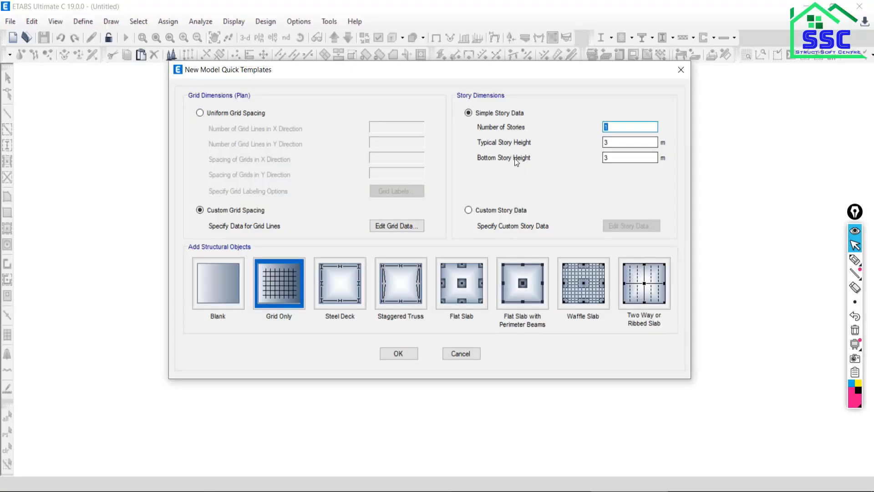
click(469, 211)
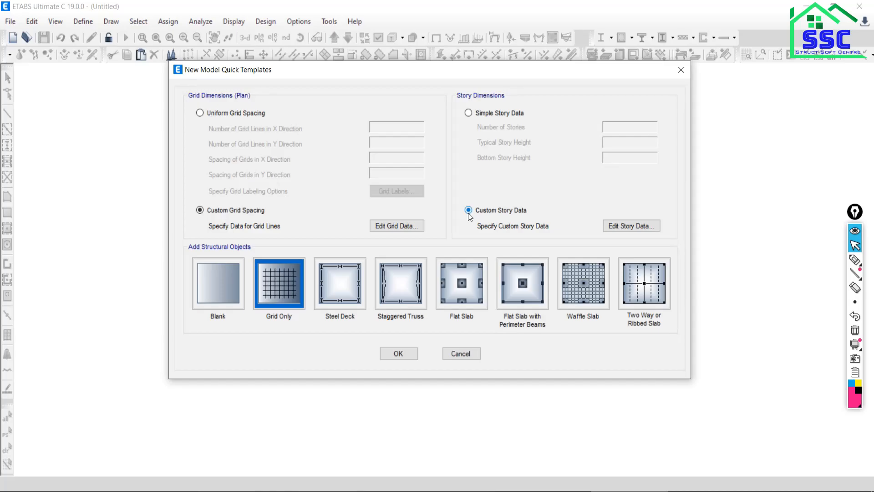
click(621, 225)
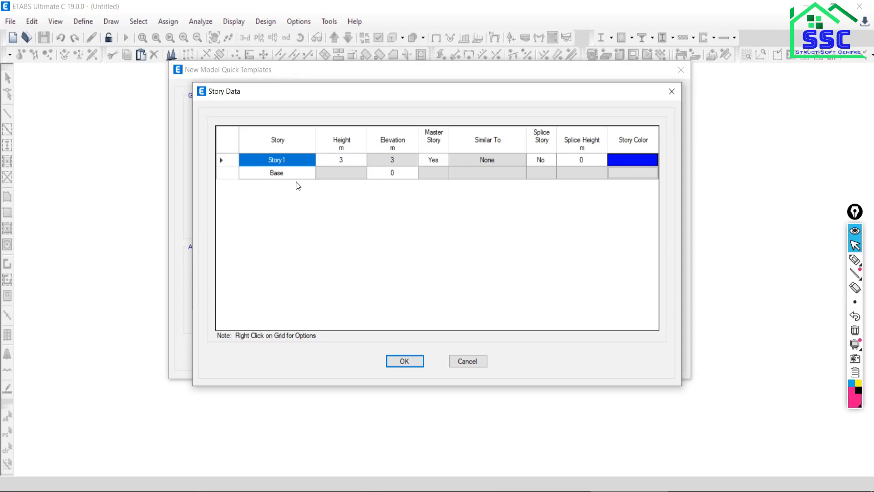
click(282, 160)
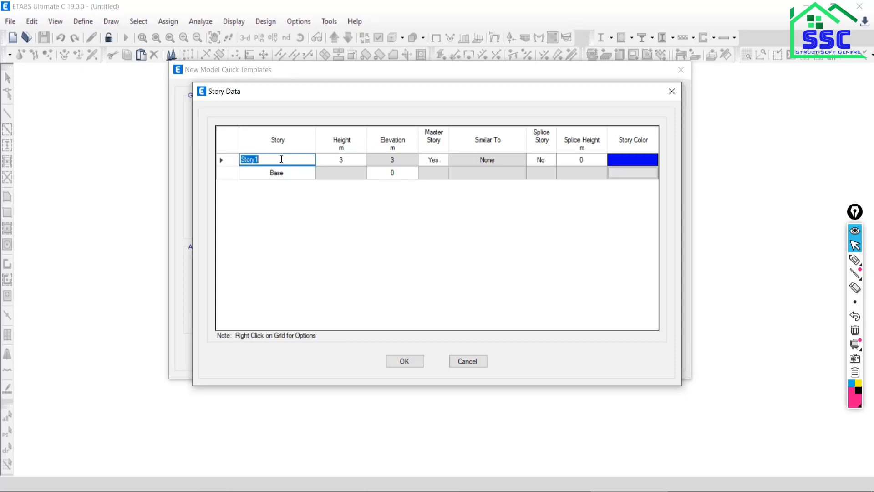
text(leve)
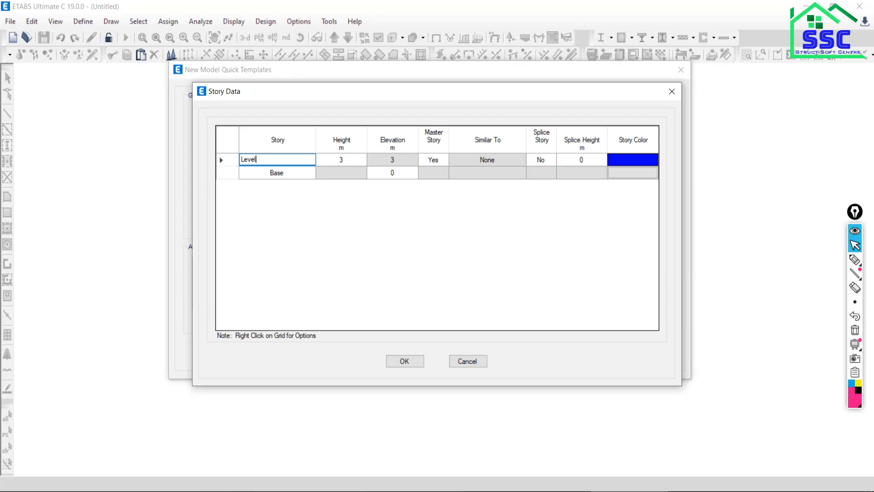
text(l1)
click(405, 361)
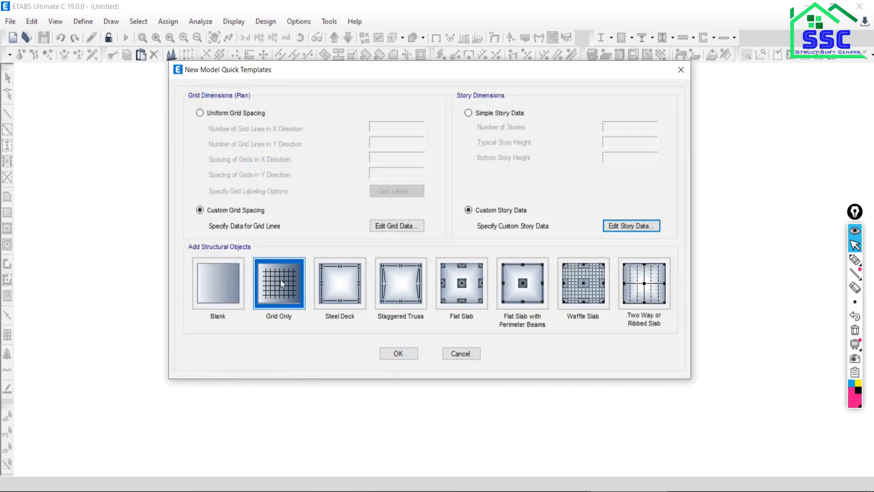
Create the model as Grid Only and close the 3-D view and the Model Explorer, leaving the plan view.
click(279, 282)
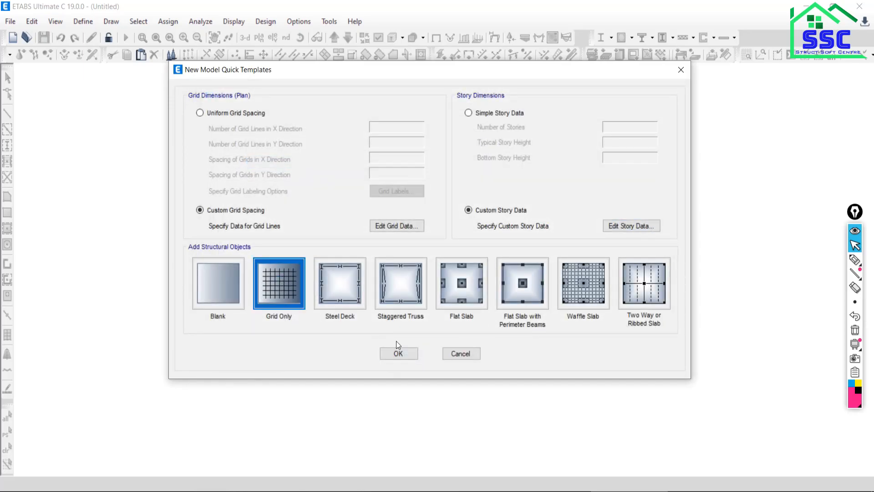
click(397, 355)
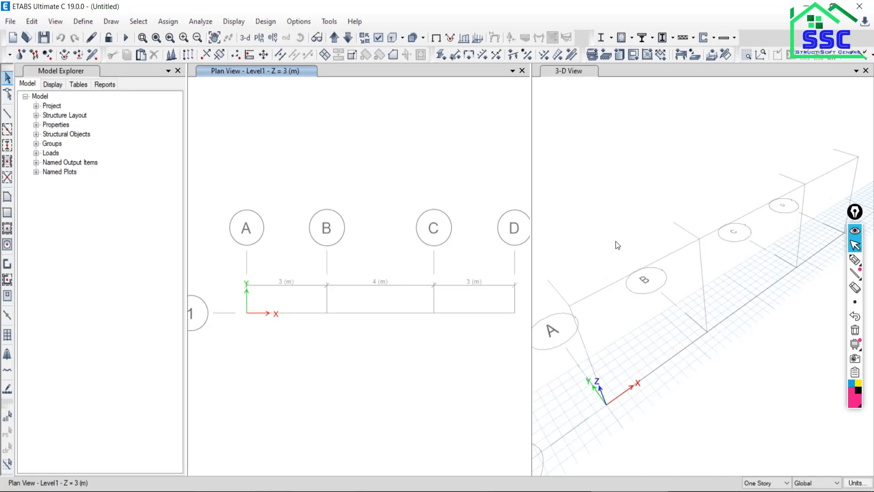
click(866, 71)
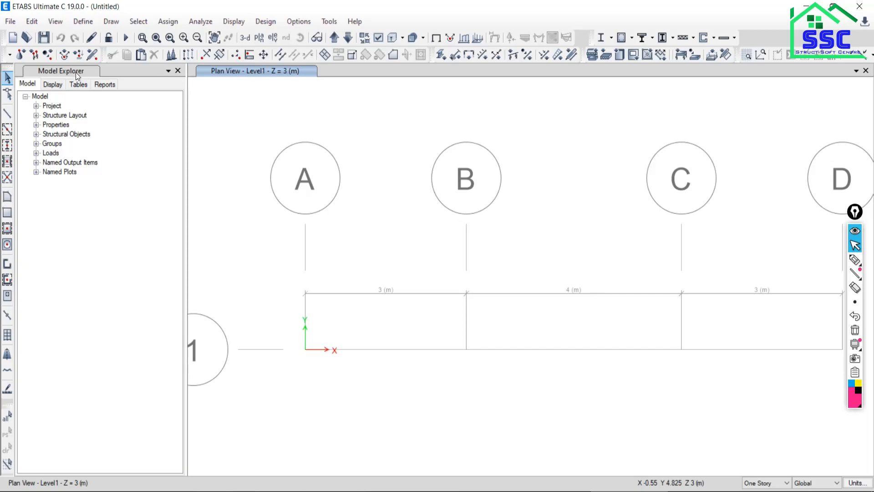
click(178, 72)
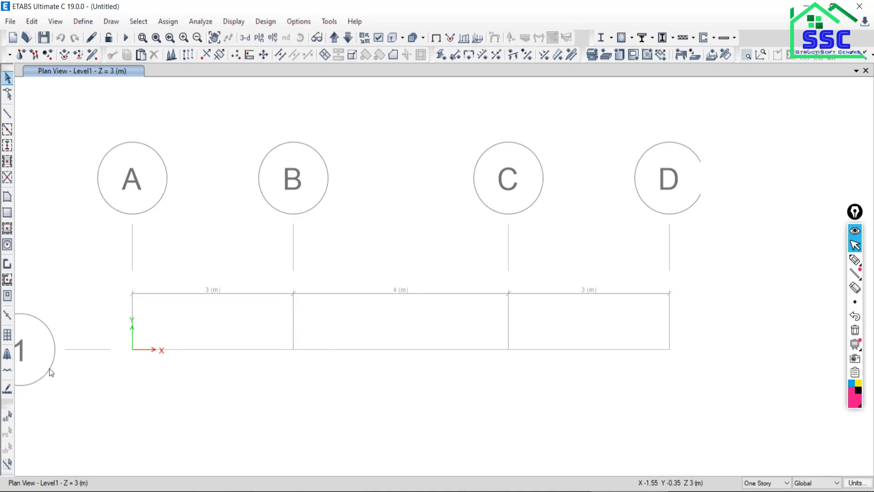
Switch the plan view to the elevation along grid line 1.
scroll(73, 373, up, 2)
middle_drag(73, 373, 173, 340)
scroll(225, 346, down, 3)
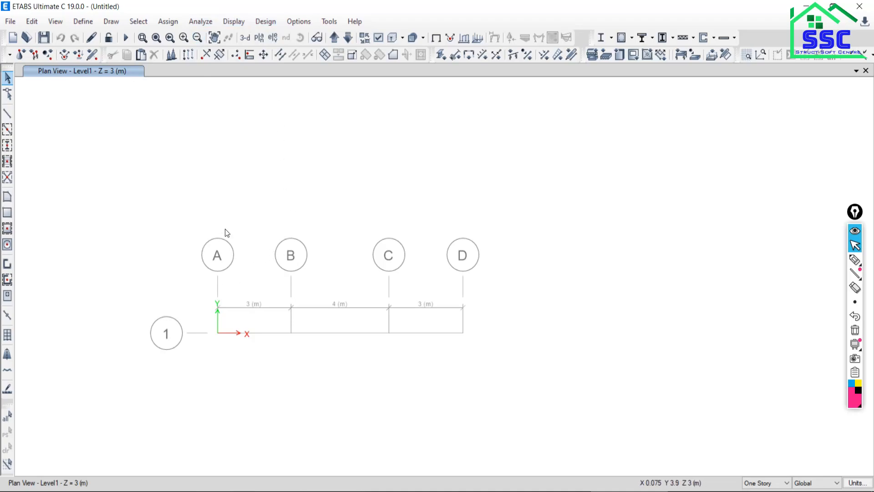
click(274, 38)
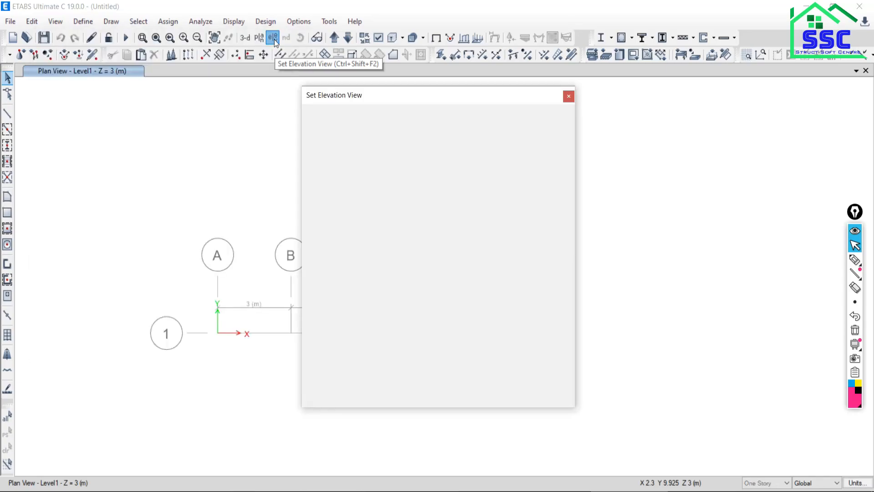
click(338, 215)
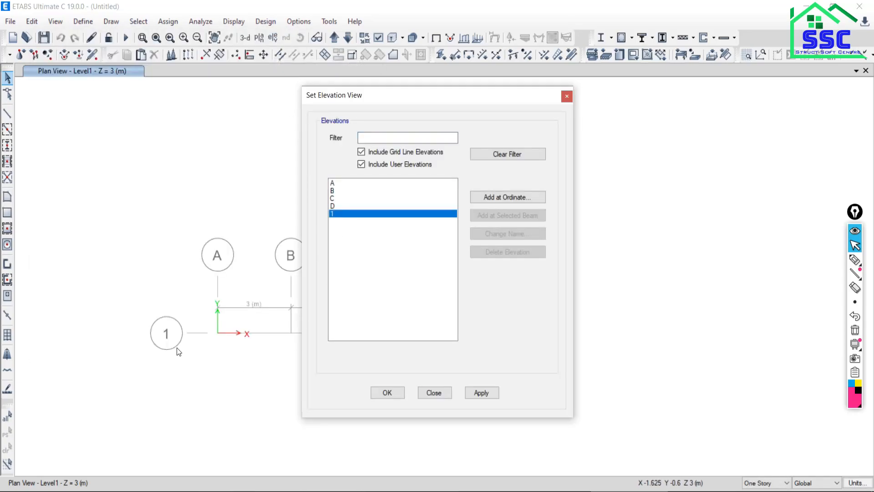
click(472, 392)
click(435, 392)
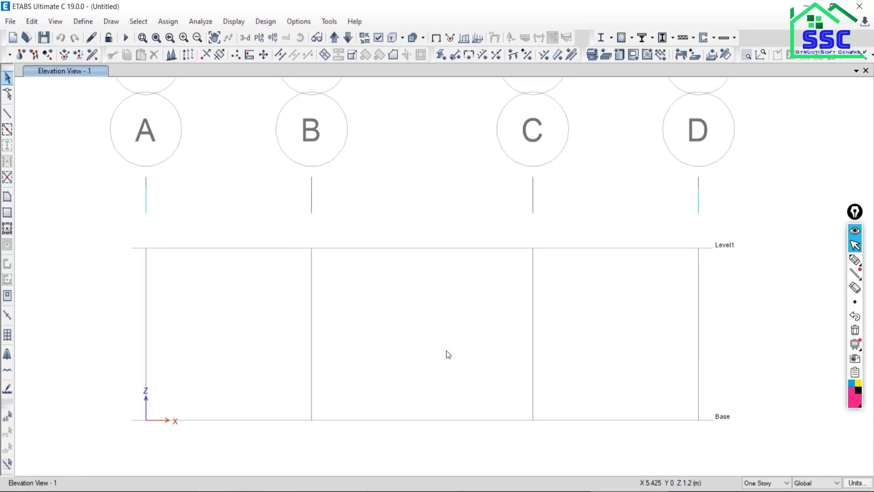
middle_drag(445, 354, 425, 257)
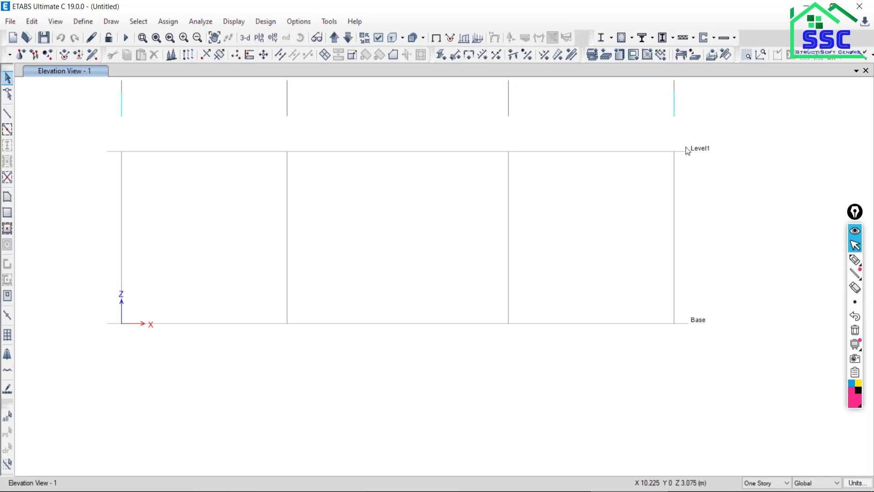
Check the truss of example 1.2 in the PDF and activate Draw Beam/Column/Brace in the ETABS elevation, closing the object properties.
click(580, 491)
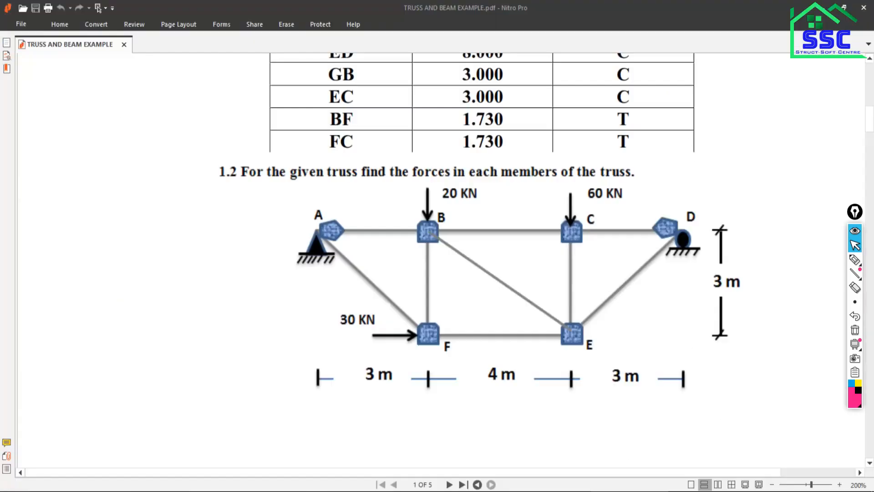
click(606, 491)
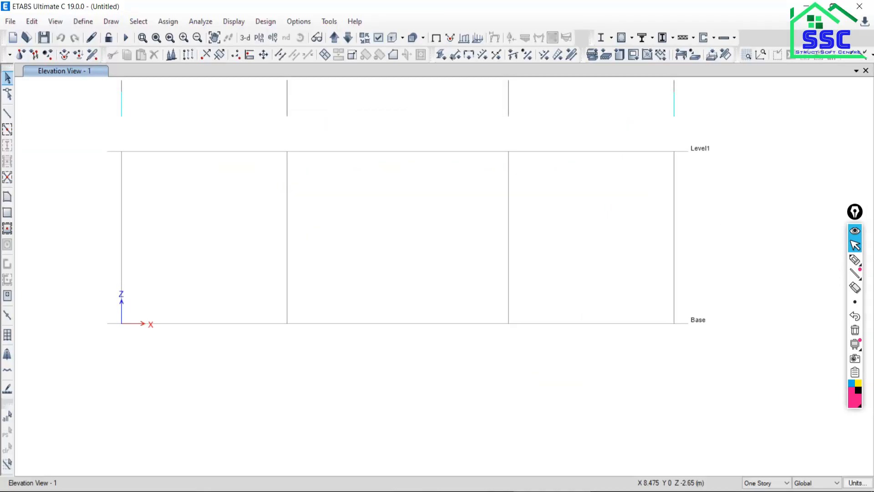
click(8, 116)
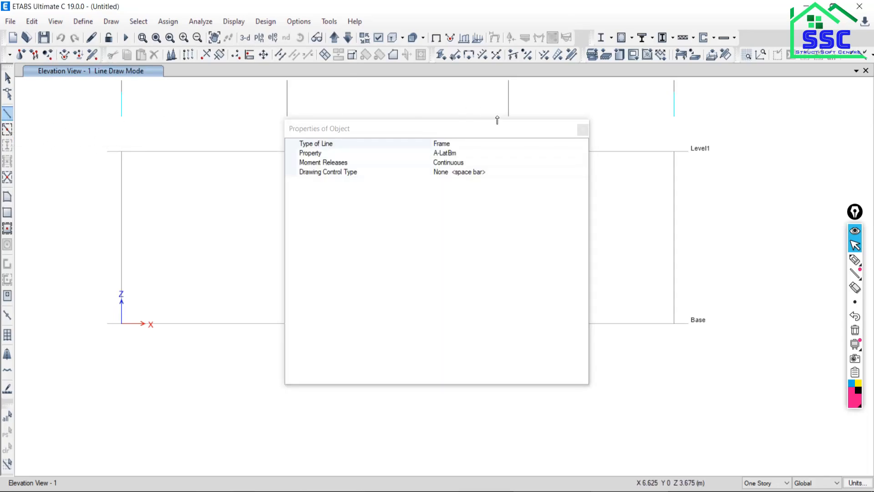
click(583, 130)
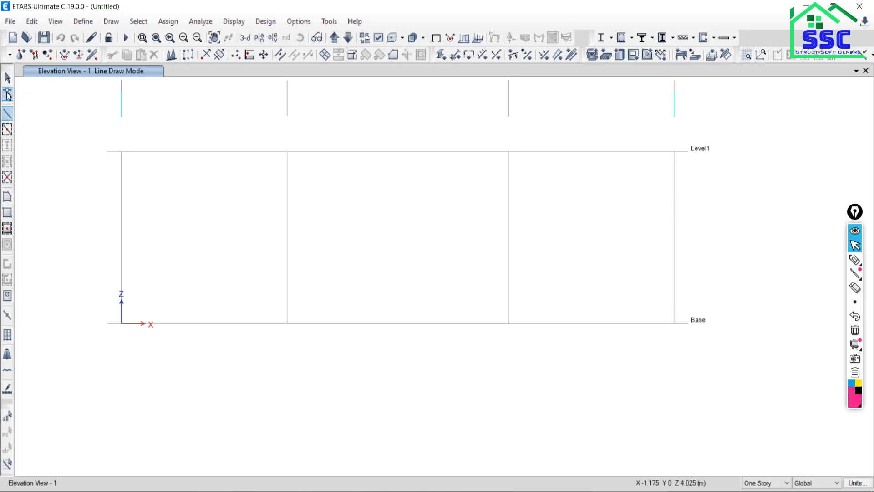
click(8, 115)
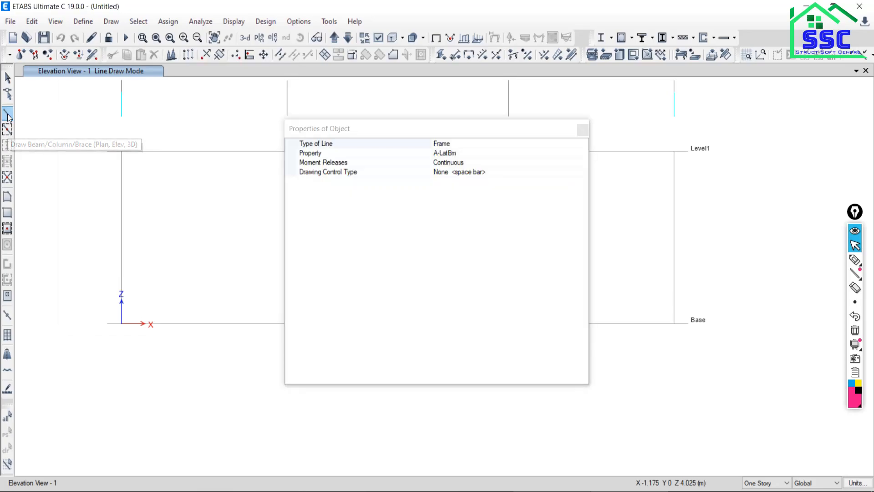
click(582, 130)
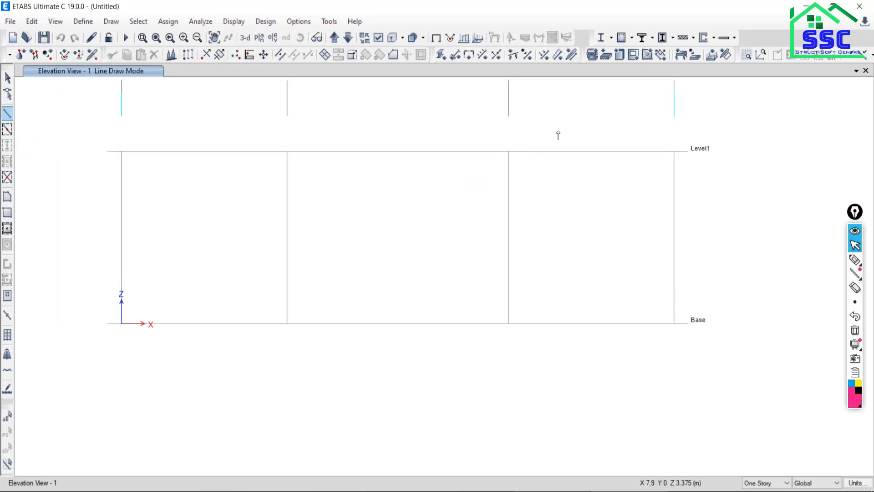
click(121, 153)
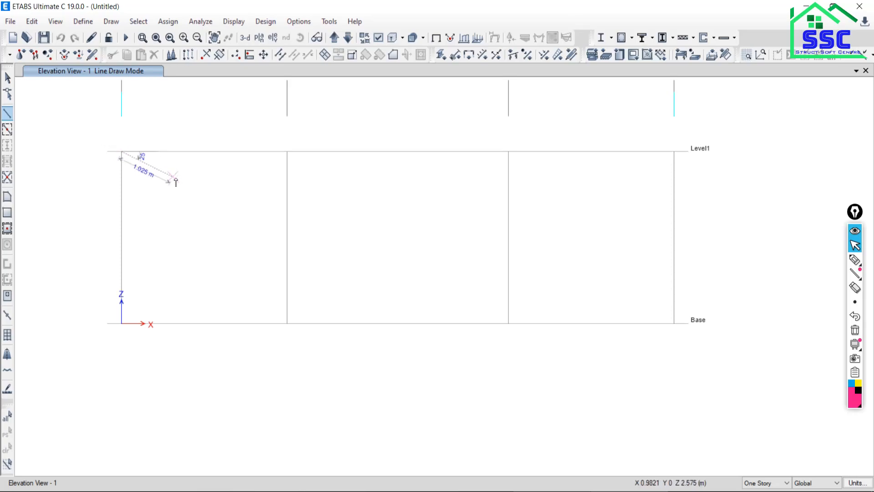
right_click(152, 205)
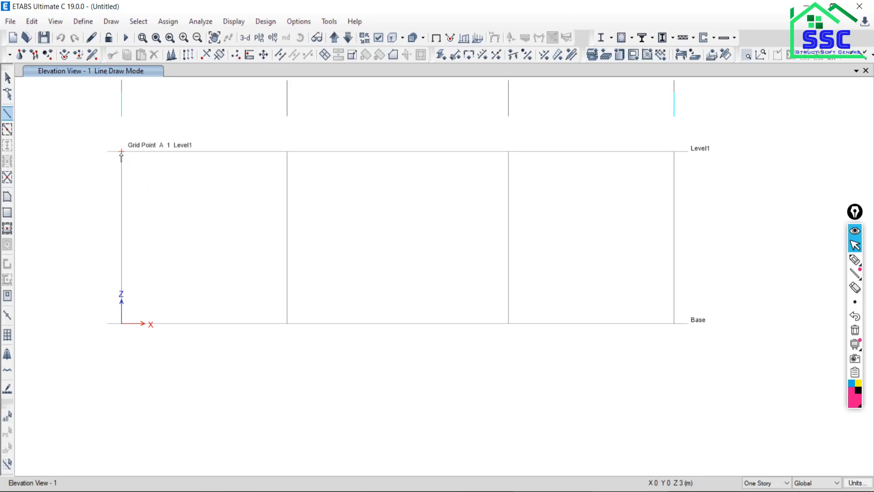
scroll(123, 155, up, 2)
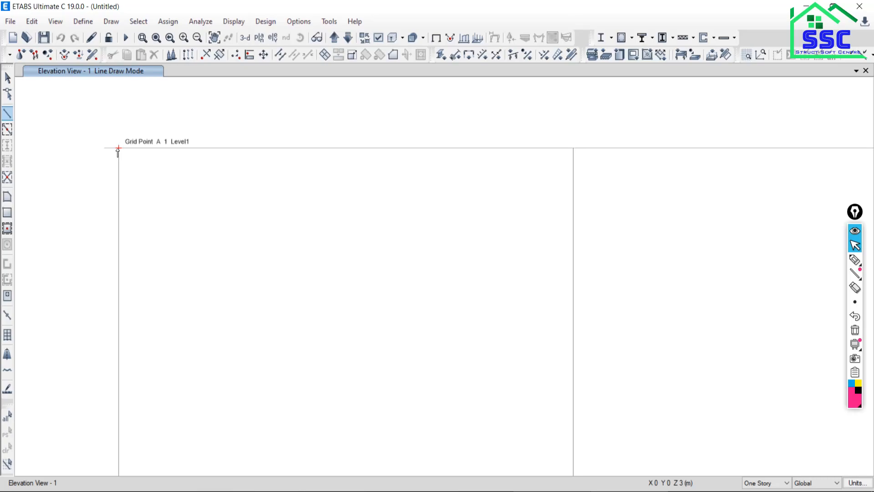
Display the Level1 plan view and return to the elevation along grid line 1.
click(259, 37)
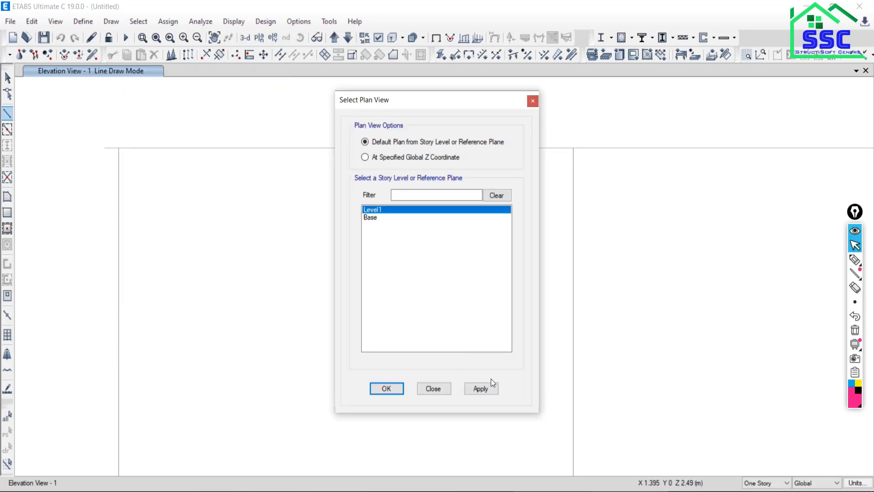
click(479, 390)
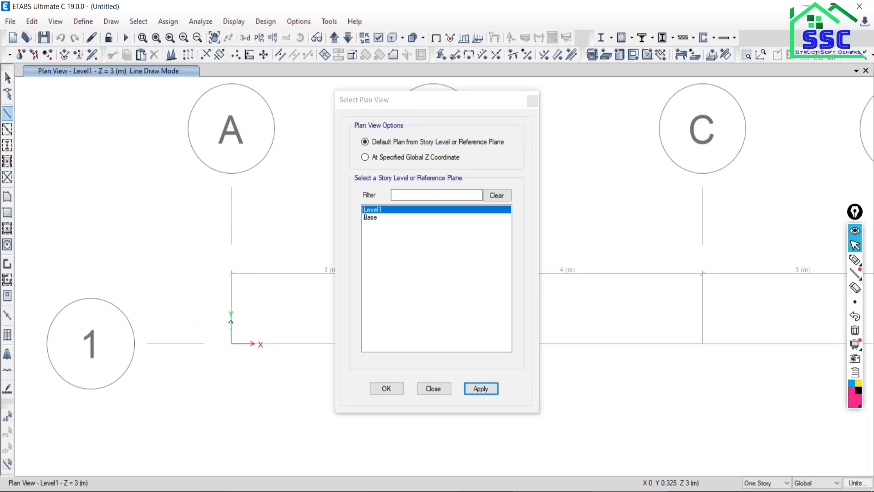
click(434, 390)
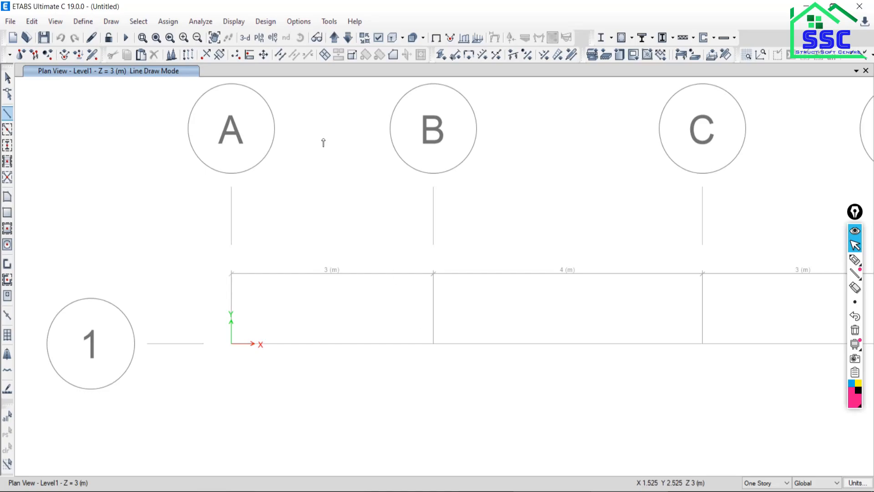
click(271, 39)
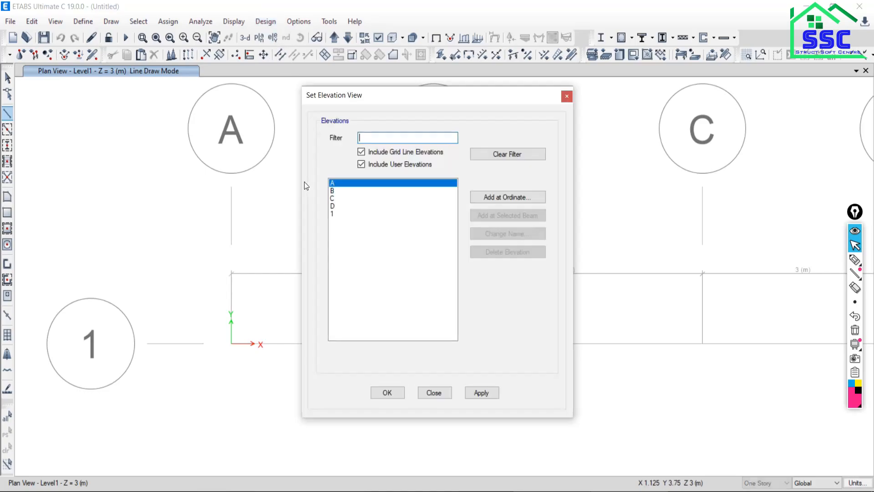
click(334, 214)
click(481, 393)
click(430, 391)
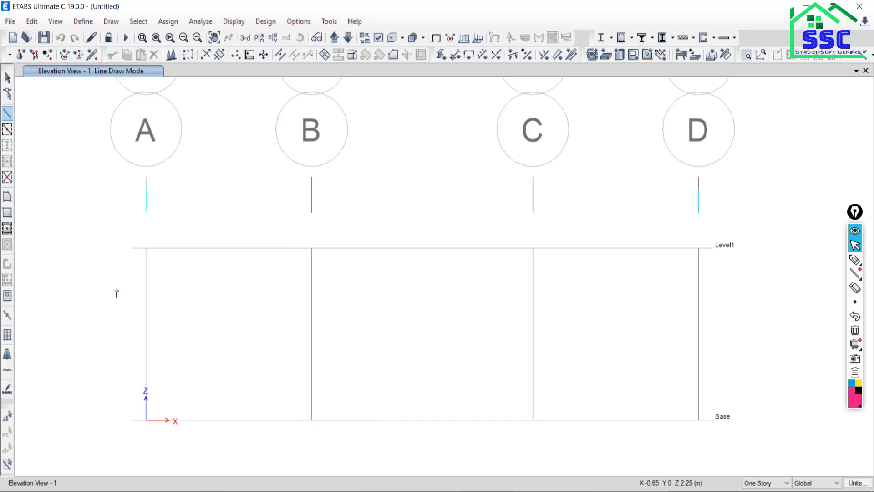
Draw the truss outline from A at Level1 through B and C at Base to D at Level1, and back along Level1 to A.
middle_drag(176, 336, 179, 260)
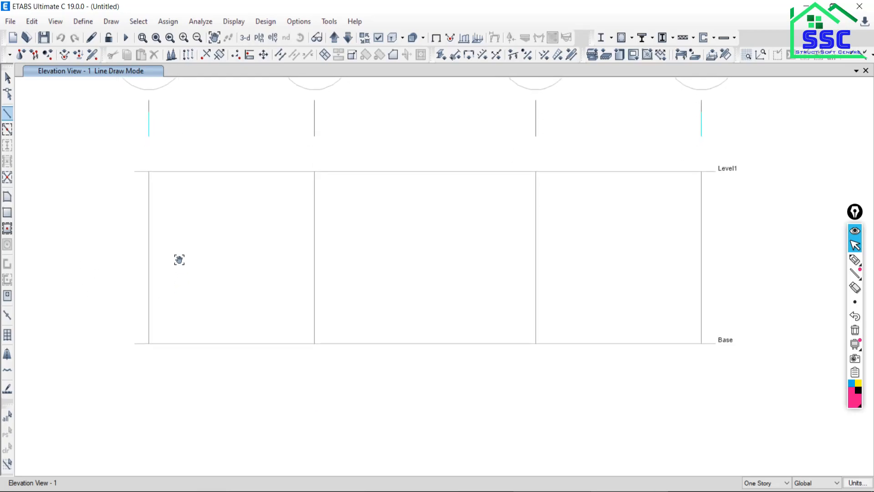
click(149, 171)
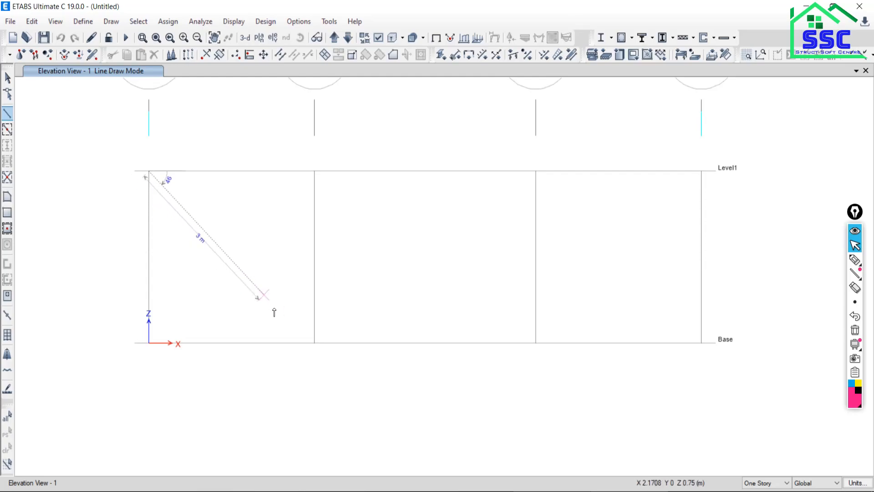
click(314, 343)
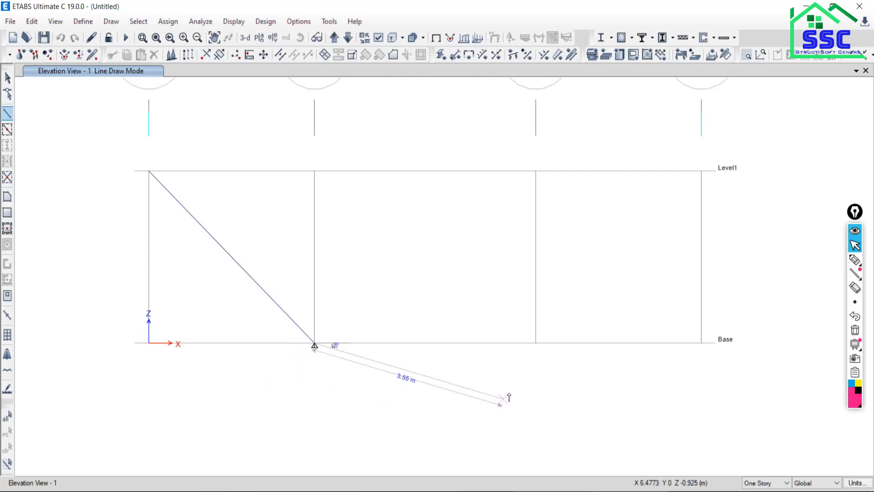
click(536, 343)
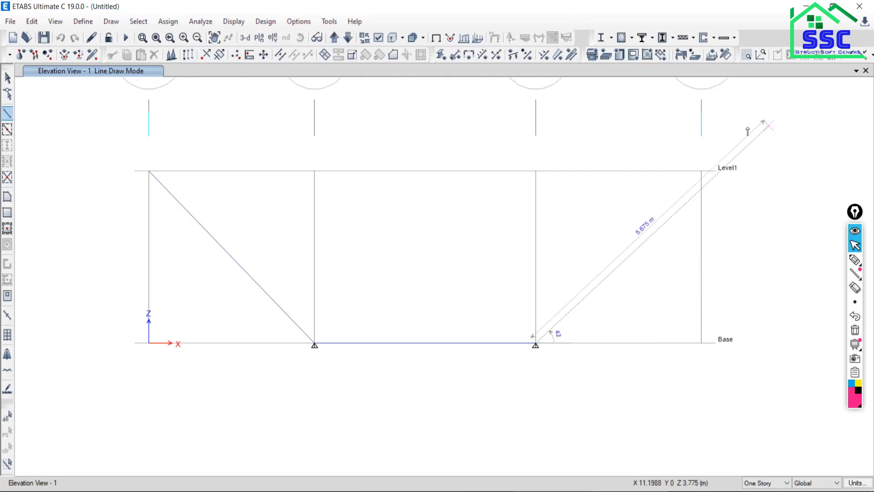
click(701, 174)
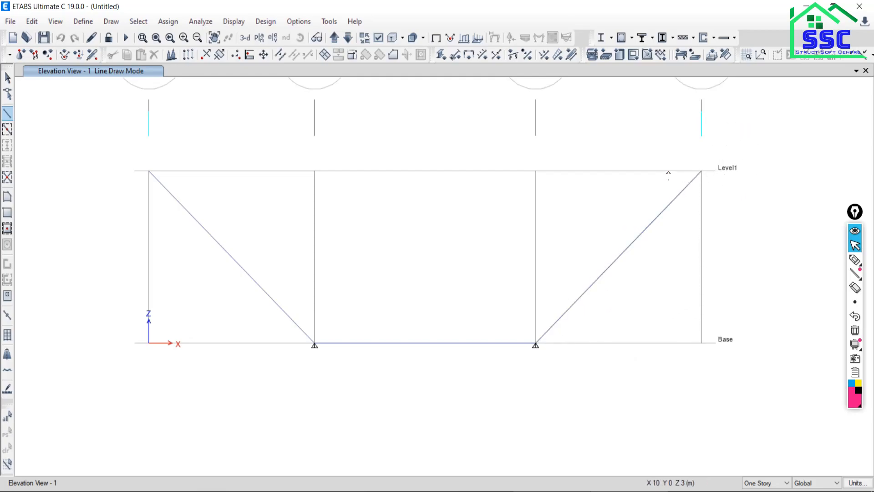
click(536, 172)
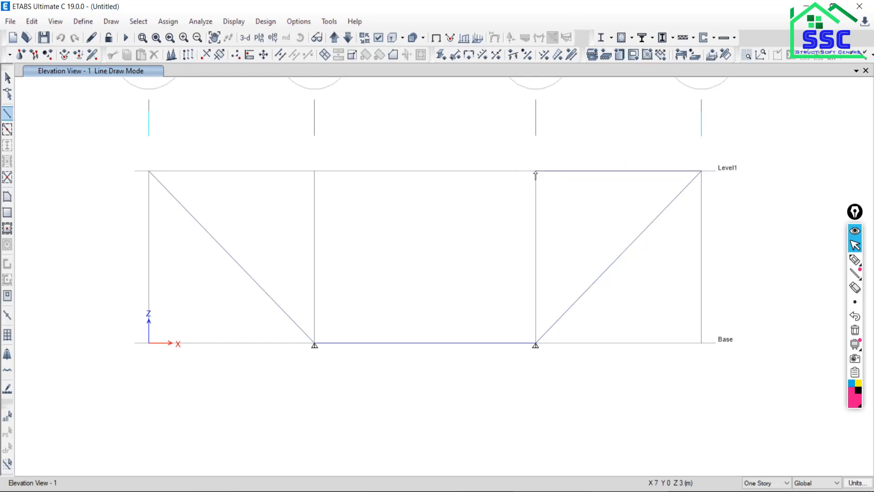
click(313, 171)
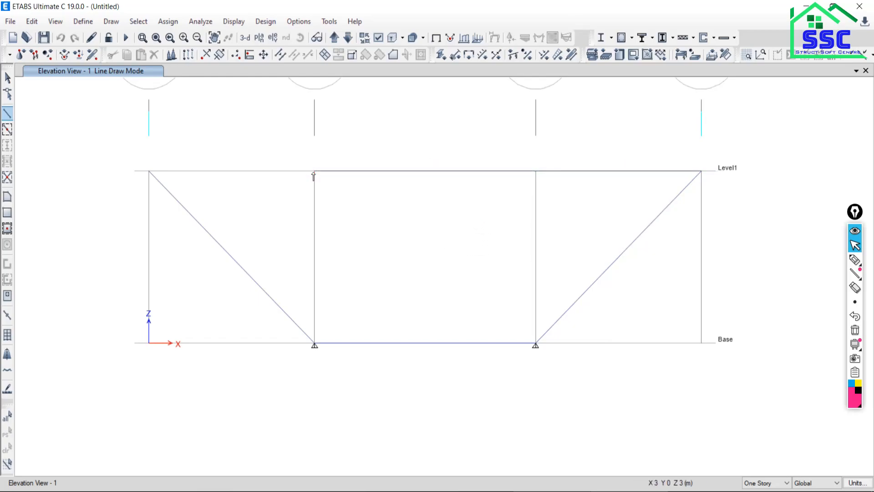
click(148, 173)
key(Escape)
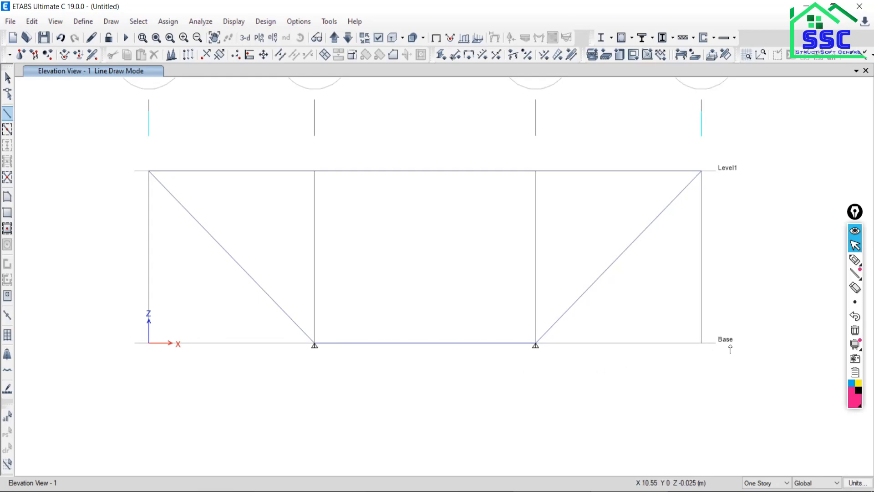
Draw a short vertical member up from Base on grid line D and delete it.
click(701, 344)
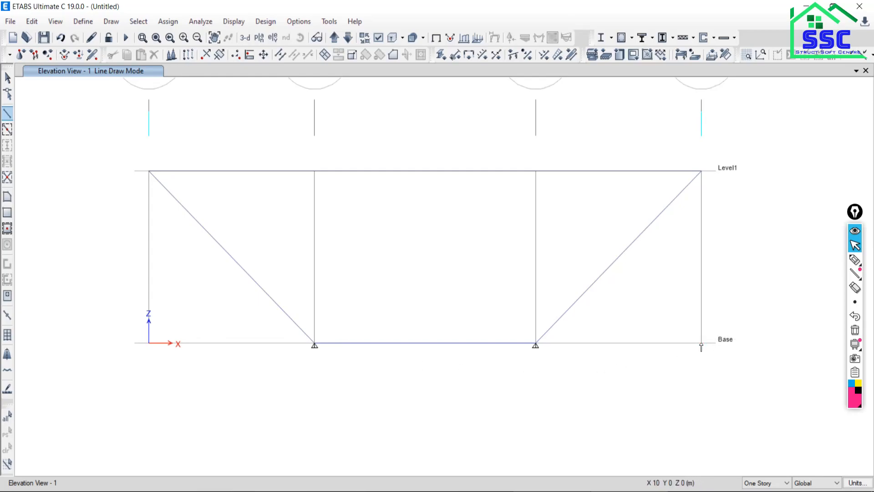
click(702, 244)
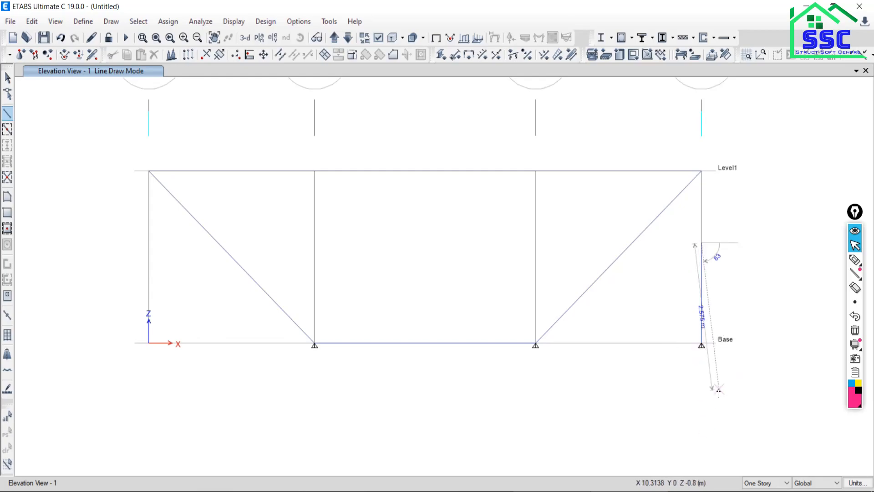
right_click(691, 391)
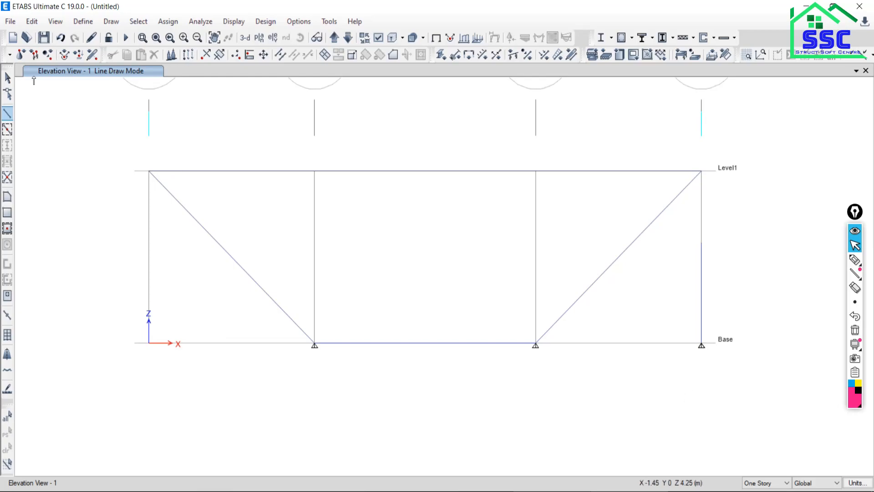
click(8, 79)
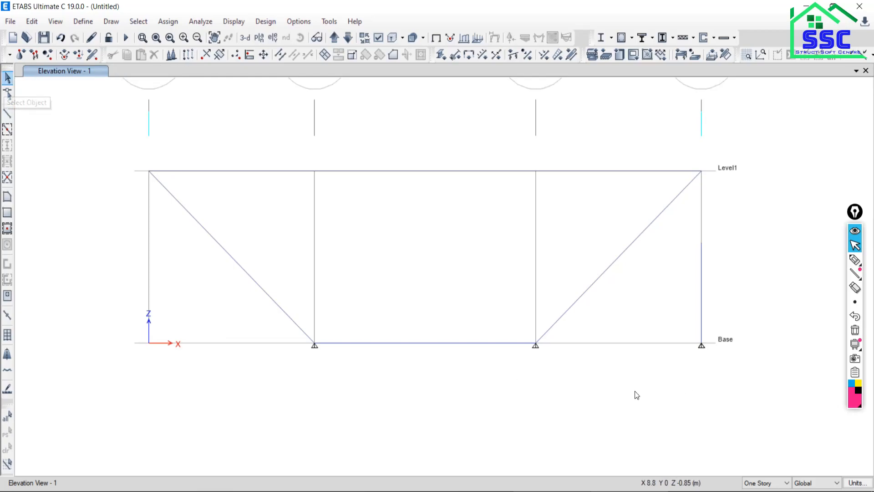
drag(720, 222, 673, 394)
click(32, 22)
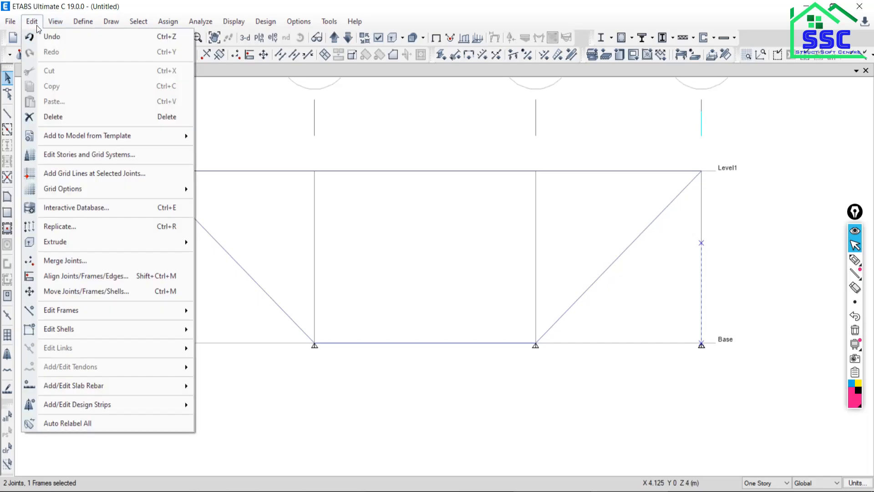
click(59, 119)
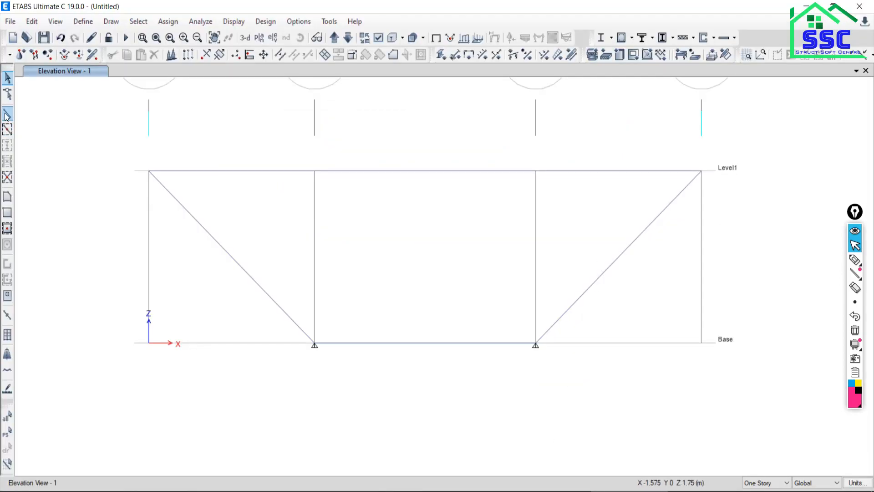
Draw the two vertical truss members between Base and Level1 on grid lines B and C.
click(7, 114)
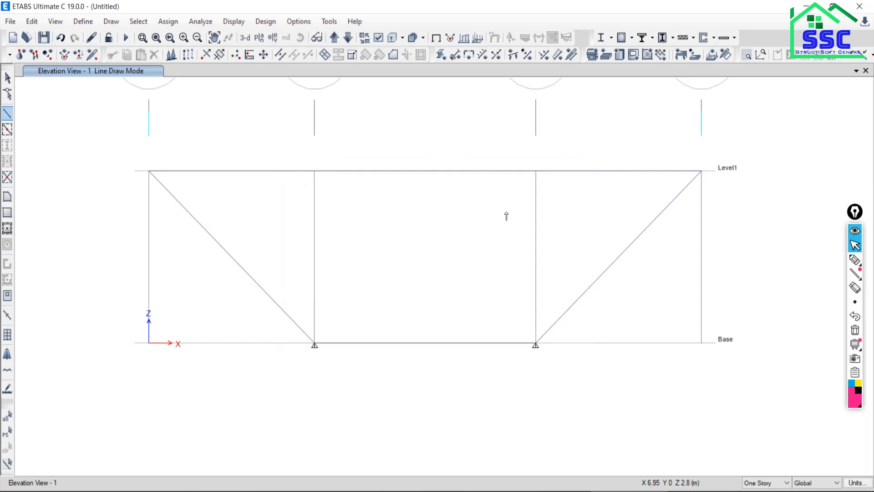
click(315, 344)
click(315, 171)
right_click(368, 258)
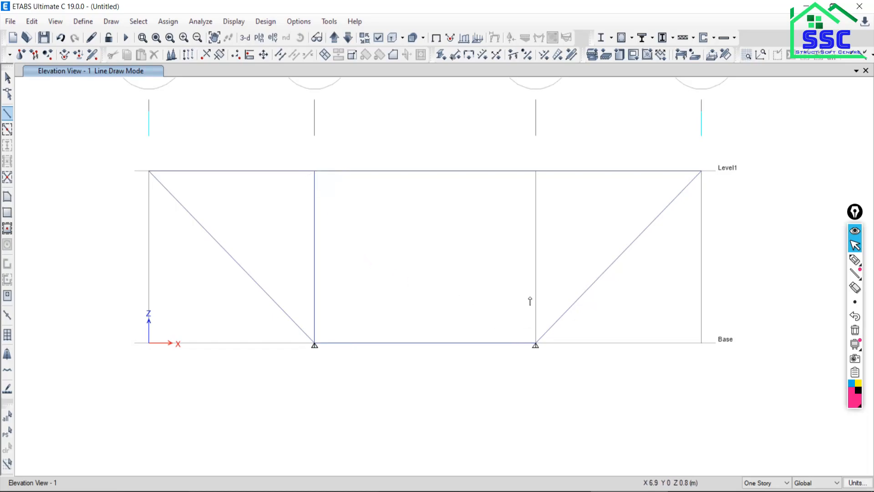
click(536, 172)
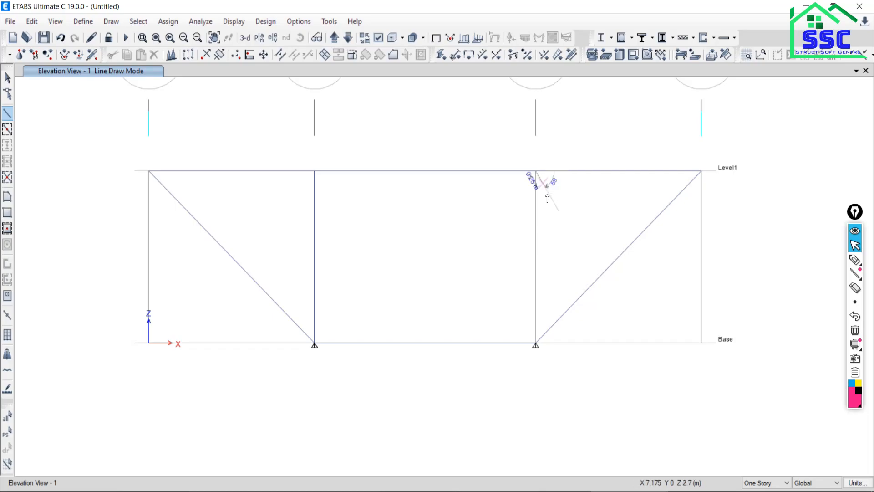
click(536, 343)
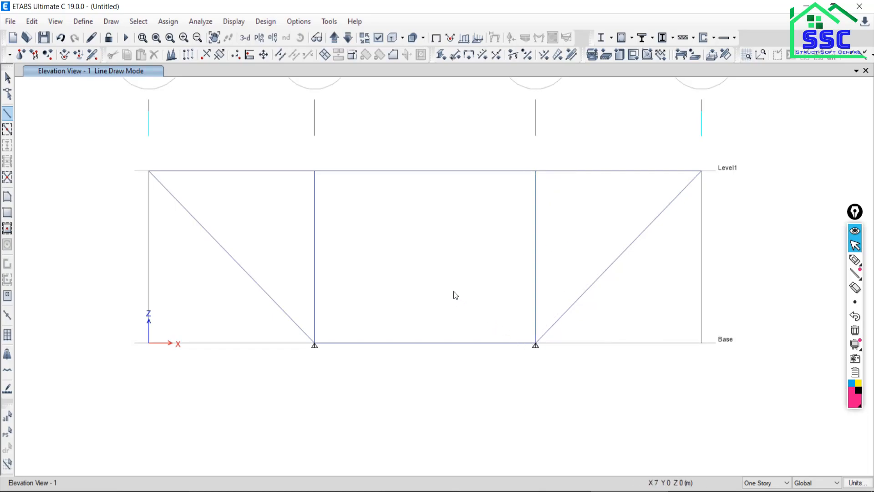
key(Escape)
Check the truss figure in the PDF and draw the diagonal member from B at Level1 to C at Base, ending the drawing mode.
key(alt+Tab)
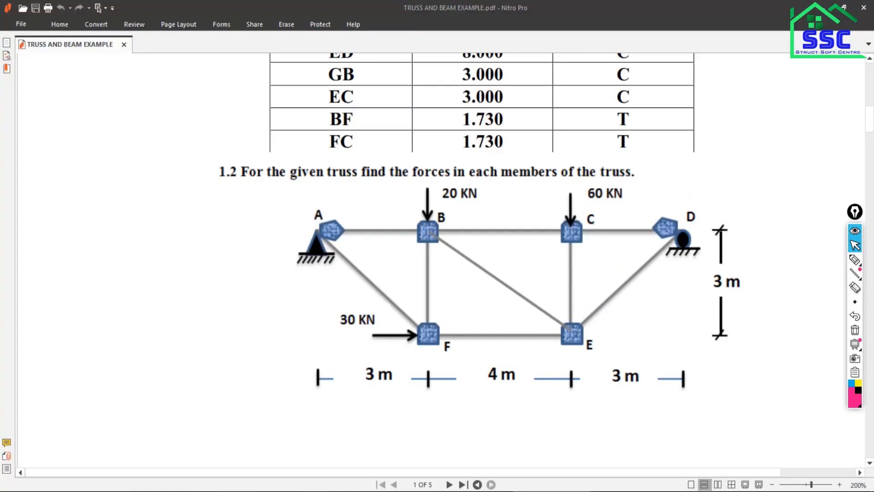
key(alt+Tab)
click(314, 171)
click(536, 344)
key(Escape)
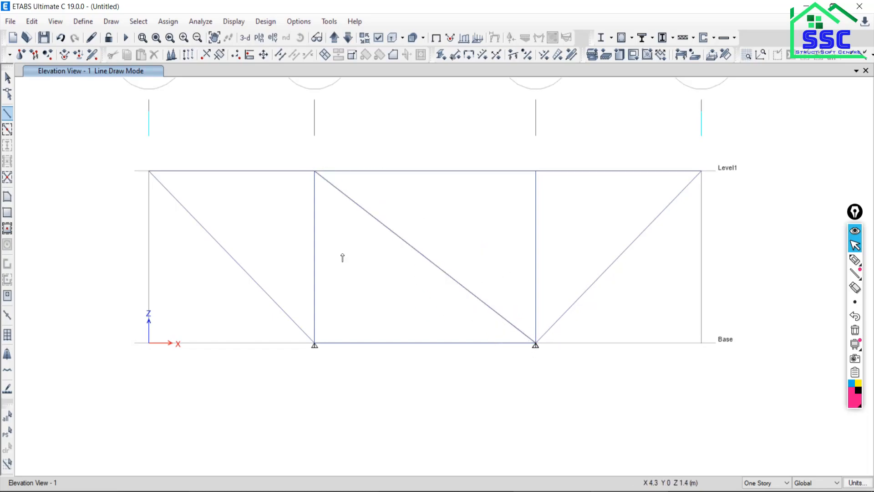
click(7, 78)
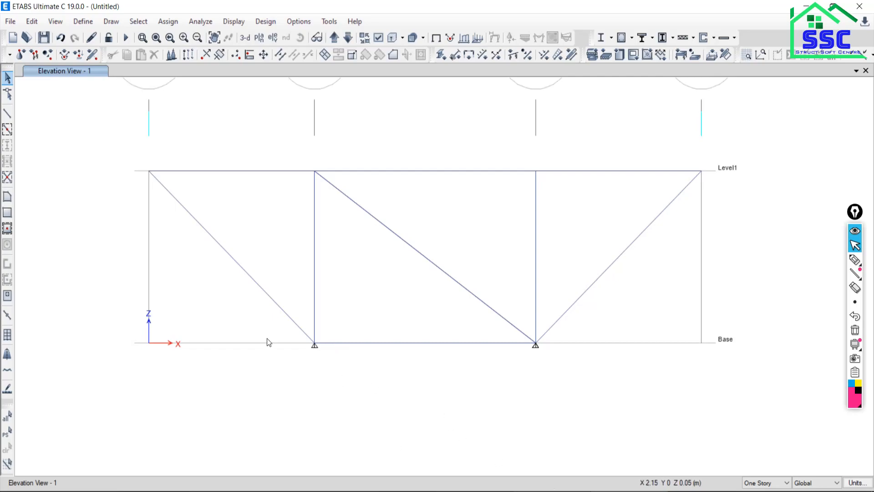
Check the support locations in the example 1.2 truss figure in the PDF.
drag(279, 322, 217, 313)
drag(493, 324, 443, 324)
click(630, 491)
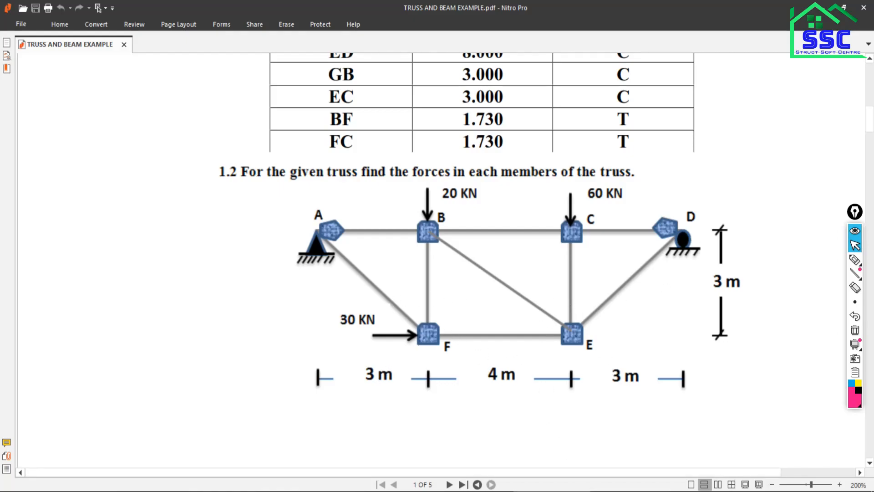
click(628, 491)
drag(257, 310, 372, 378)
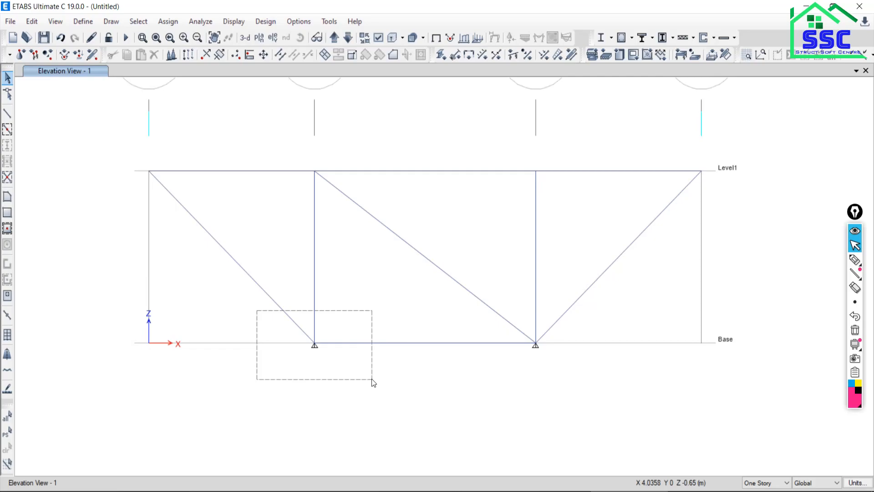
drag(372, 378, 138, 282)
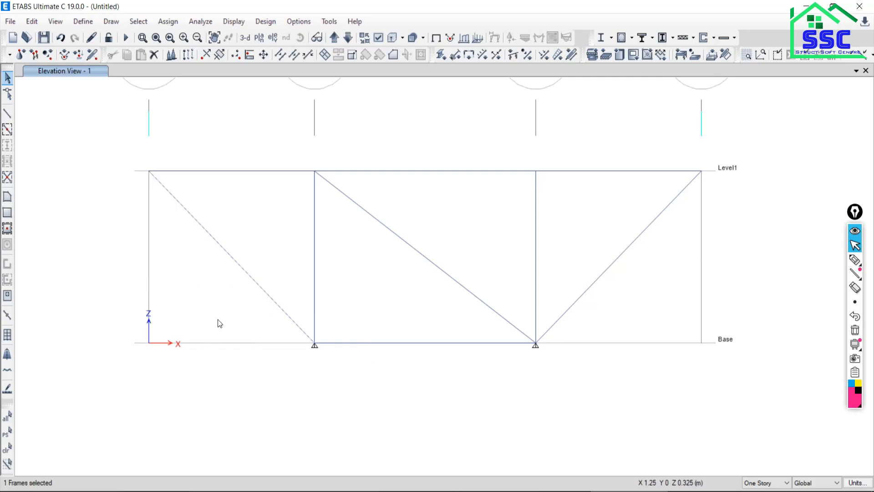
click(6, 448)
Remove all restraints from the two Base joints on grid lines B and C.
drag(244, 306, 361, 373)
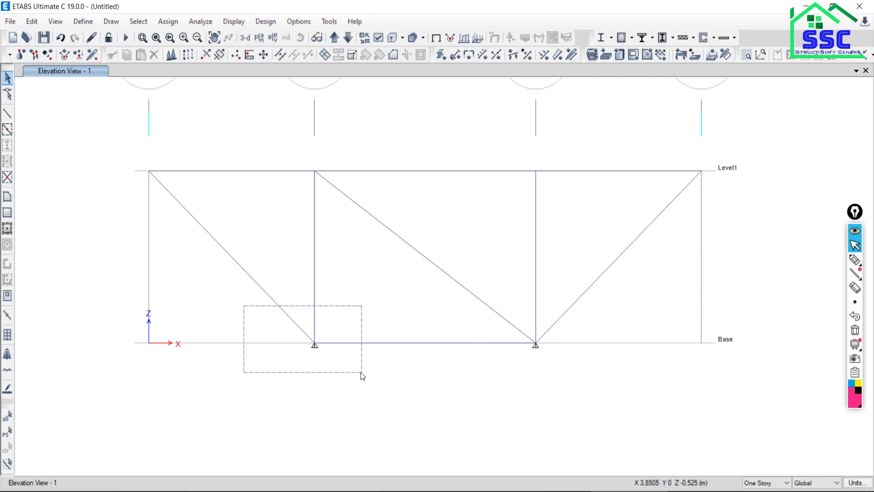
drag(360, 372, 361, 372)
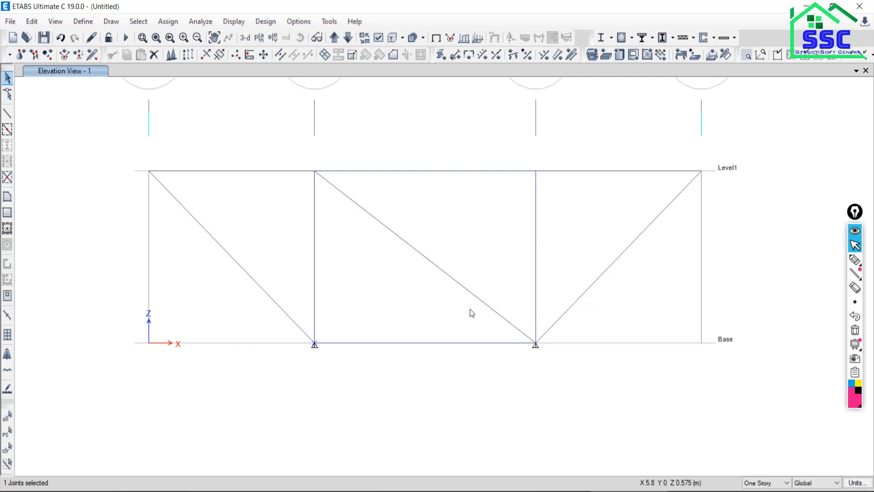
drag(470, 308, 592, 383)
click(181, 22)
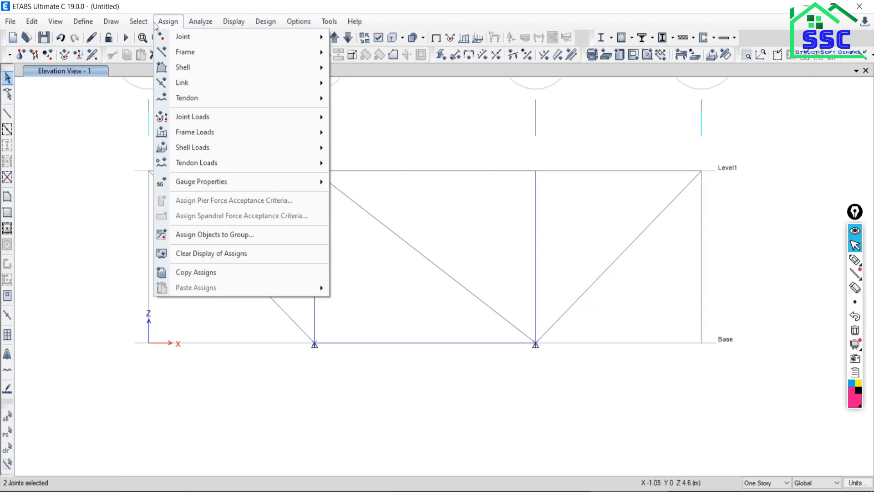
mouse_move(188, 40)
click(364, 39)
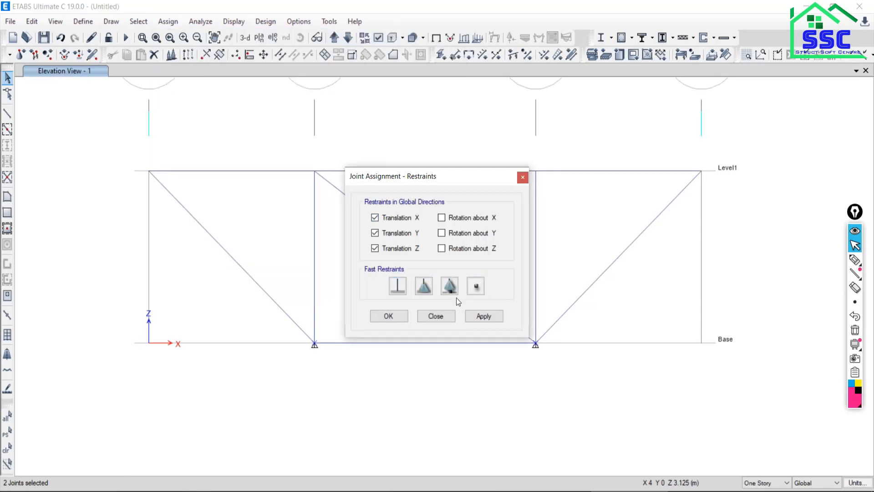
drag(454, 179, 211, 57)
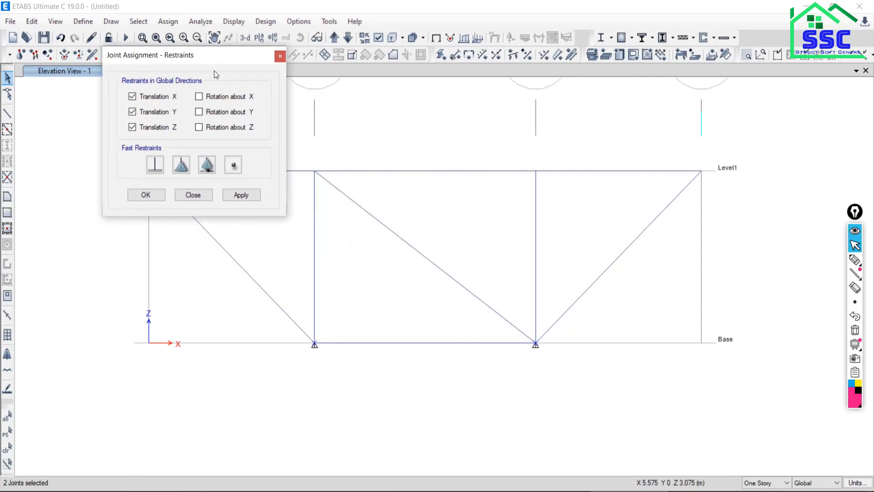
click(237, 170)
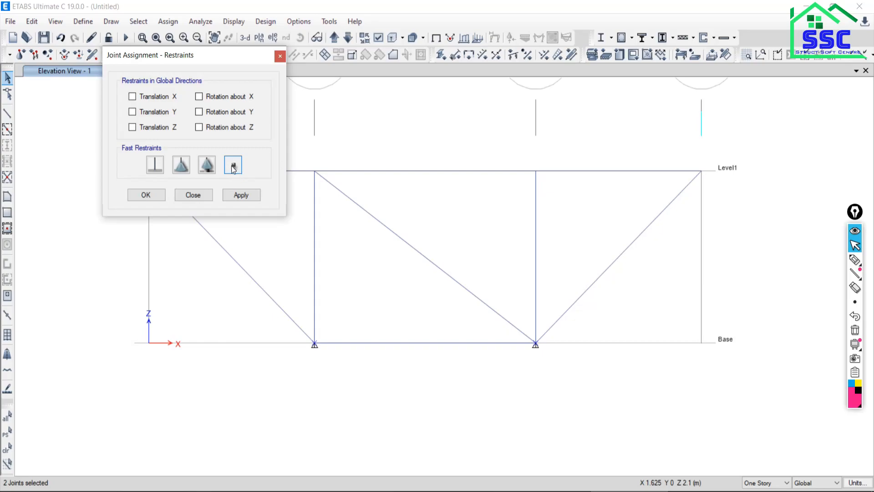
click(236, 196)
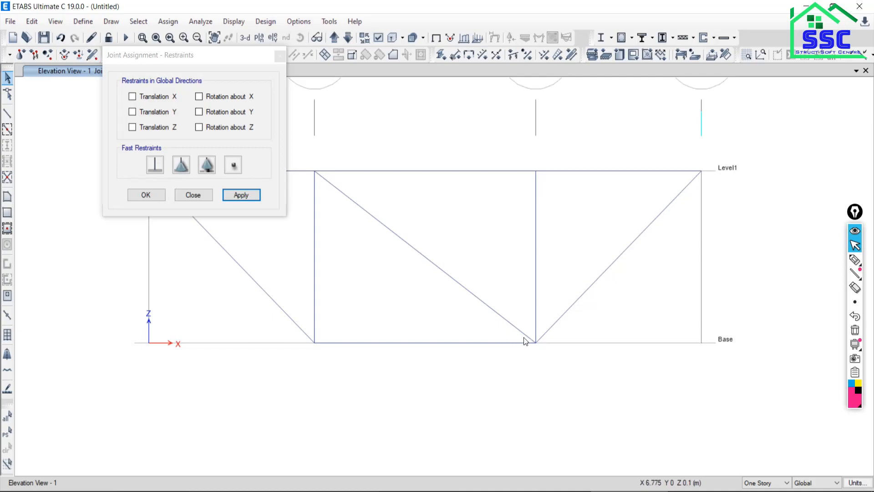
click(193, 196)
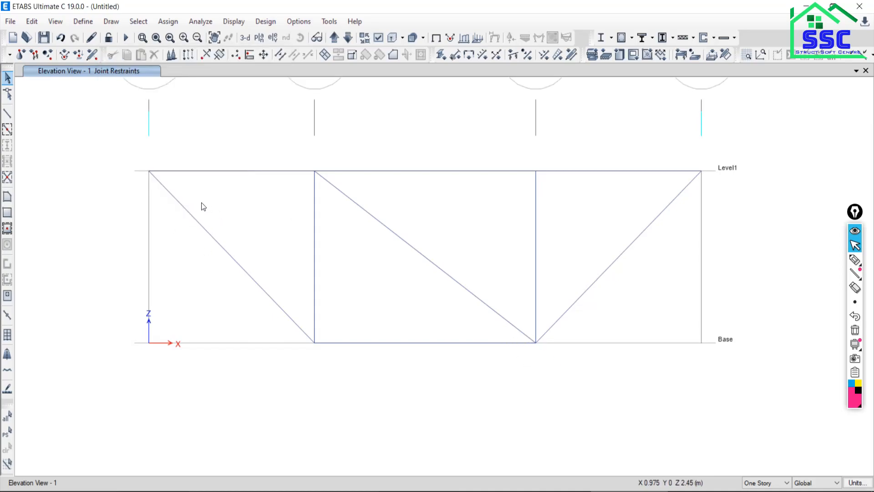
drag(116, 143, 192, 204)
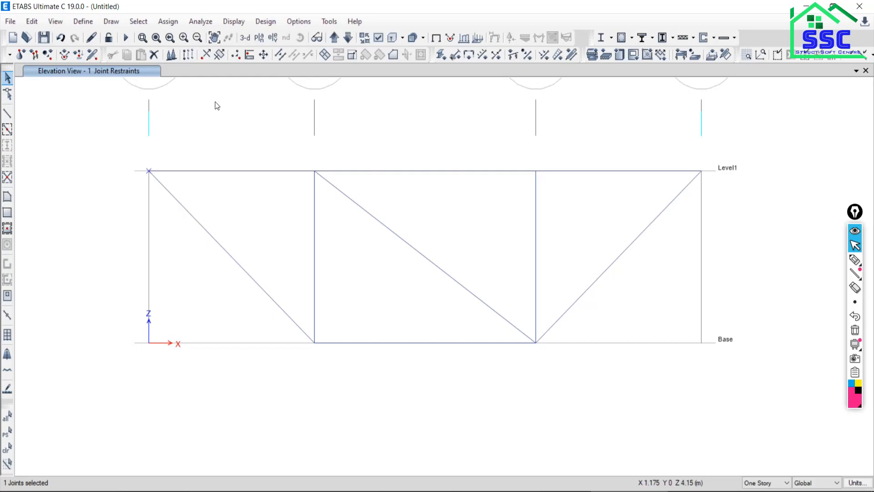
click(8, 449)
drag(134, 173, 129, 212)
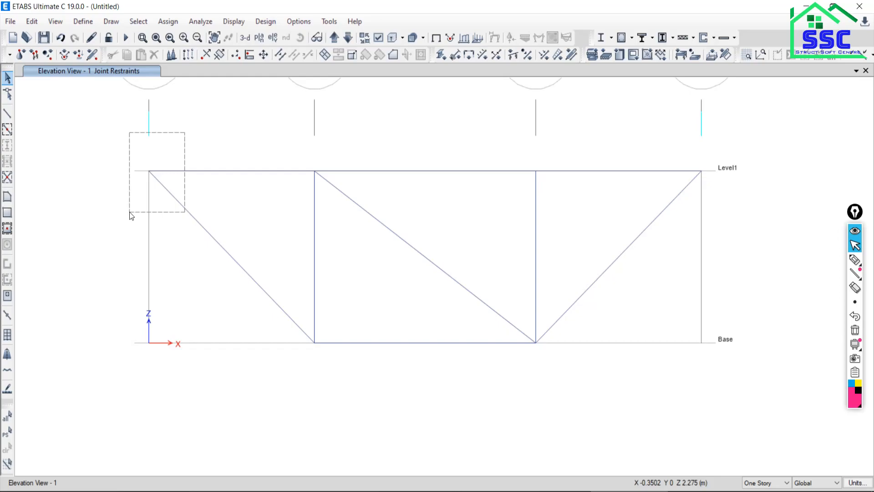
drag(130, 212, 129, 211)
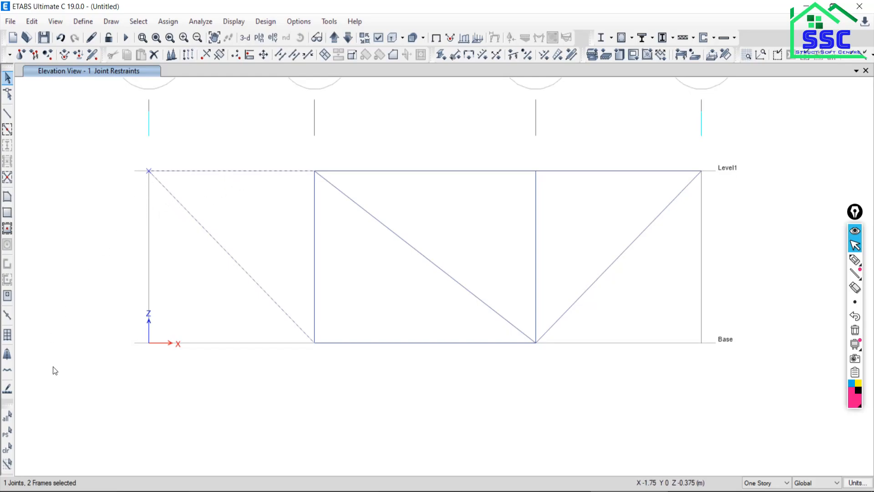
click(7, 448)
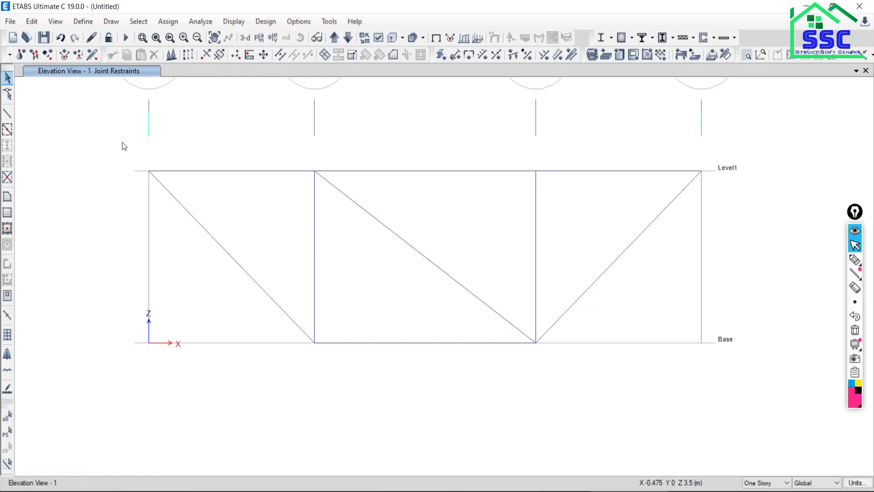
Assign a pinned support, restraining translation in X, Y and Z, to the joint on grid line A at Level1.
drag(110, 138, 199, 207)
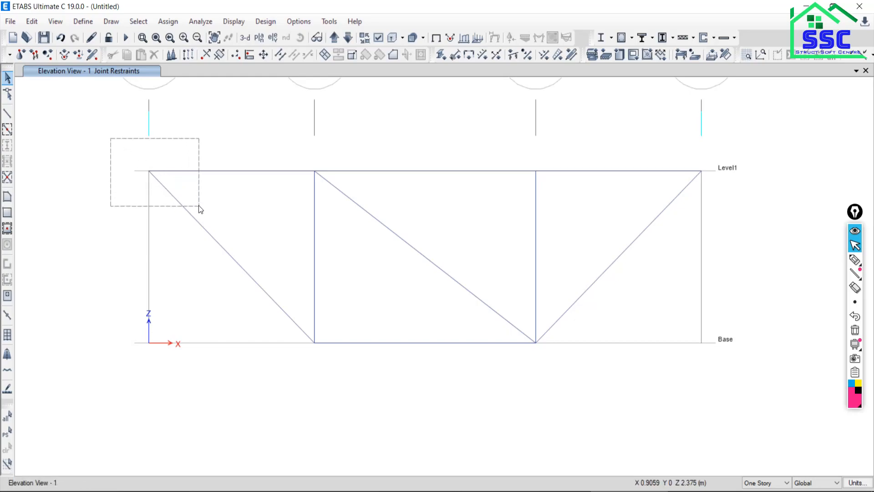
drag(199, 207, 199, 208)
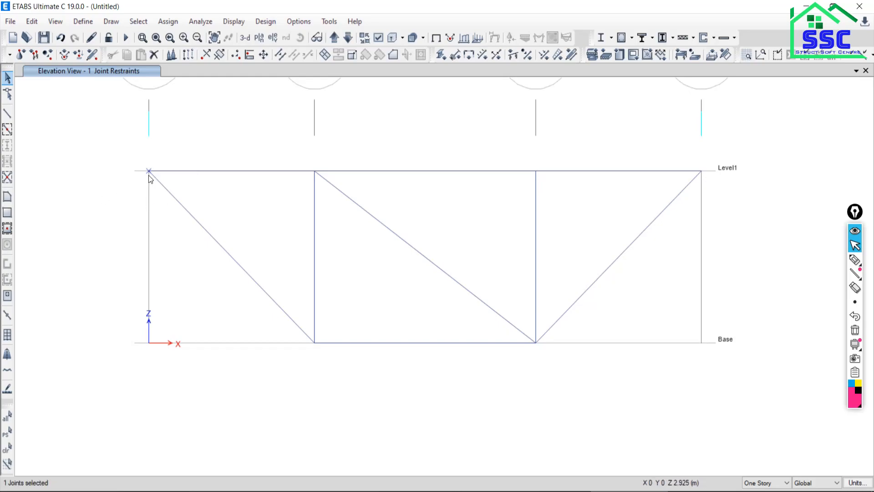
click(167, 21)
mouse_move(178, 41)
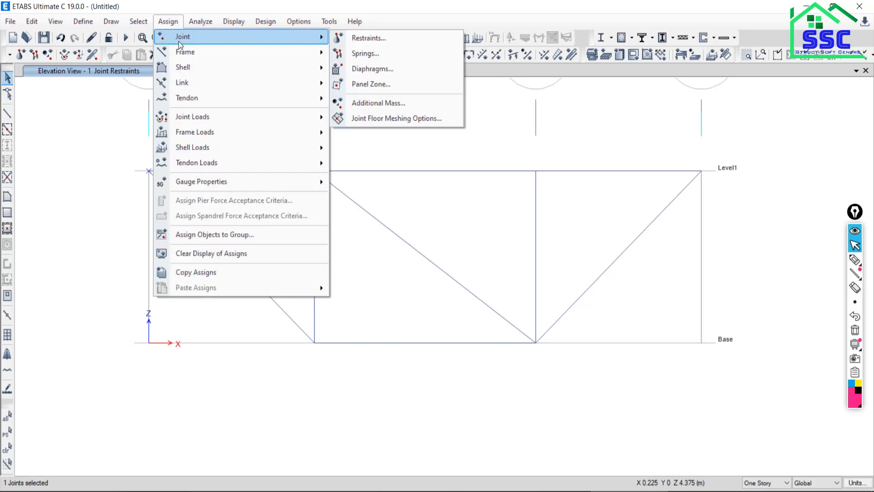
click(371, 39)
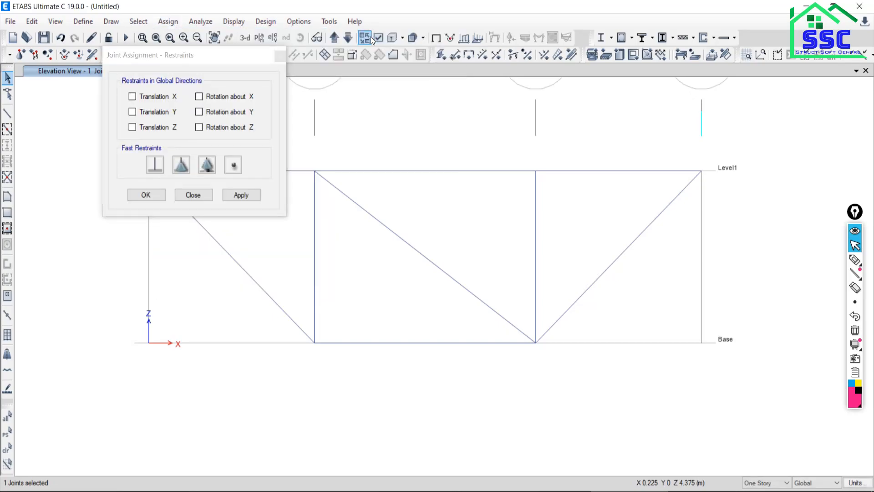
drag(178, 52, 454, 67)
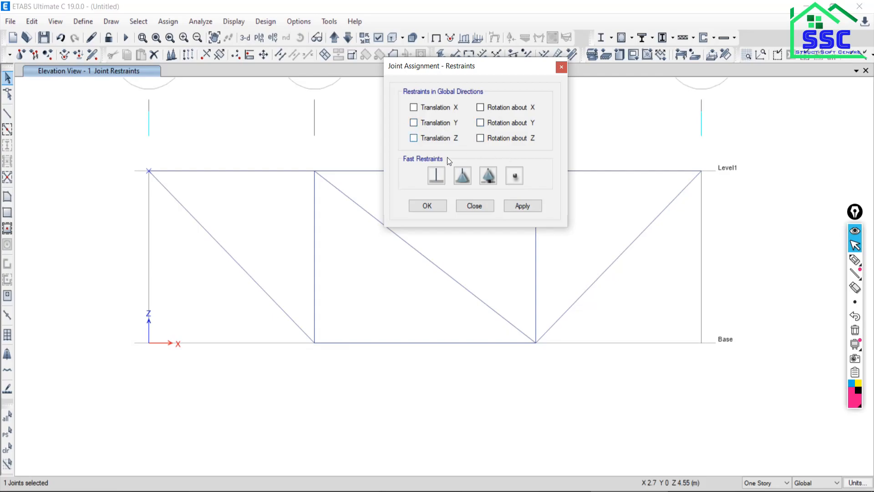
click(460, 181)
click(463, 178)
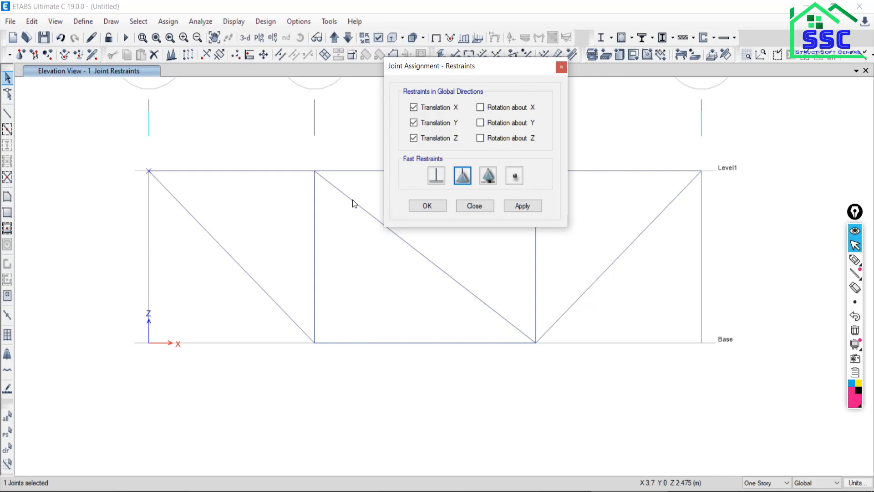
click(461, 176)
click(390, 491)
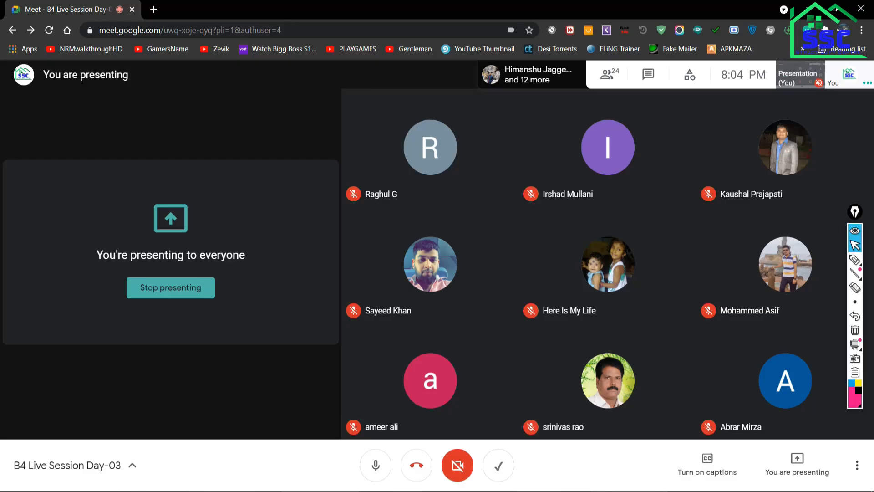
click(612, 491)
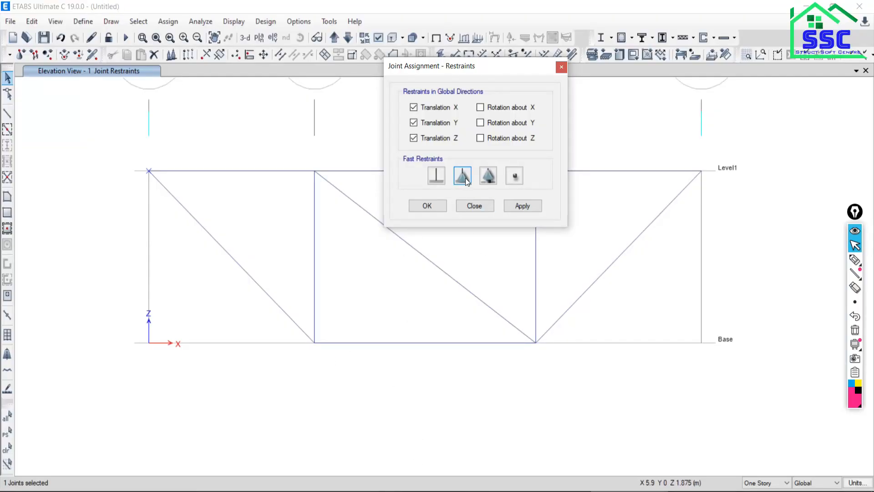
click(515, 206)
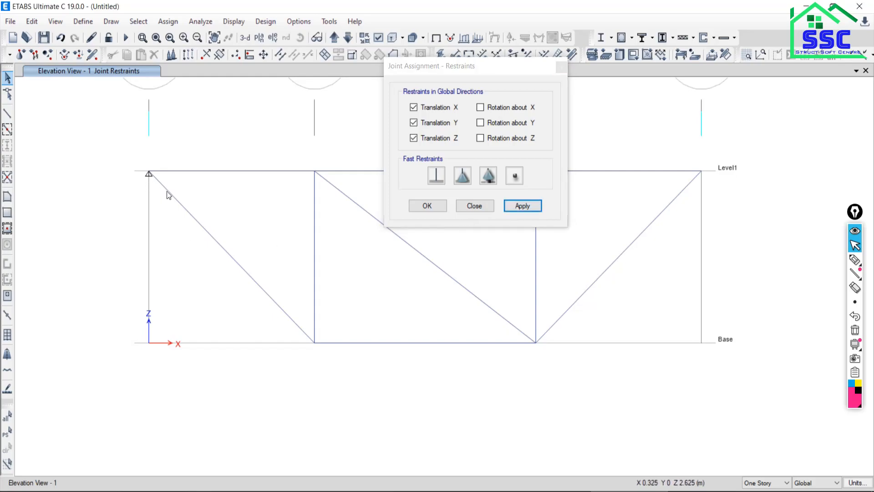
Assign a roller support restraining only Translation Z to the Level1 joint on grid line D, and check the supports against the PDF figure.
middle_drag(252, 228, 82, 324)
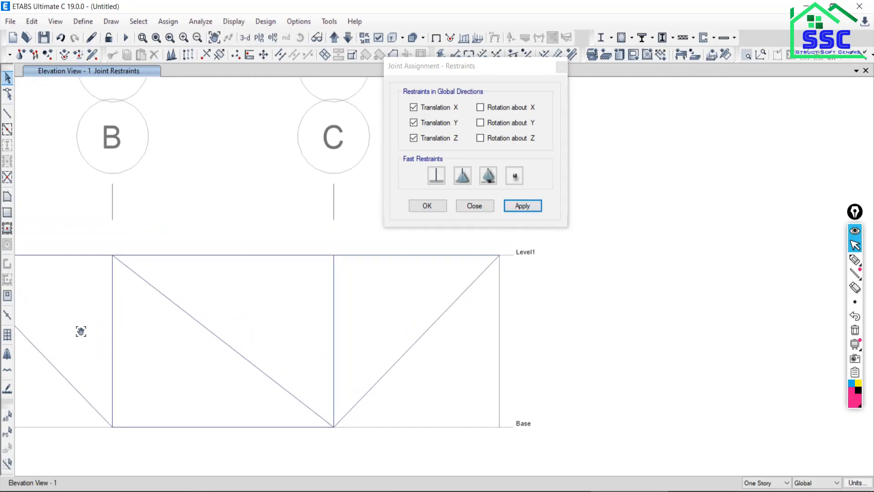
drag(461, 251, 576, 335)
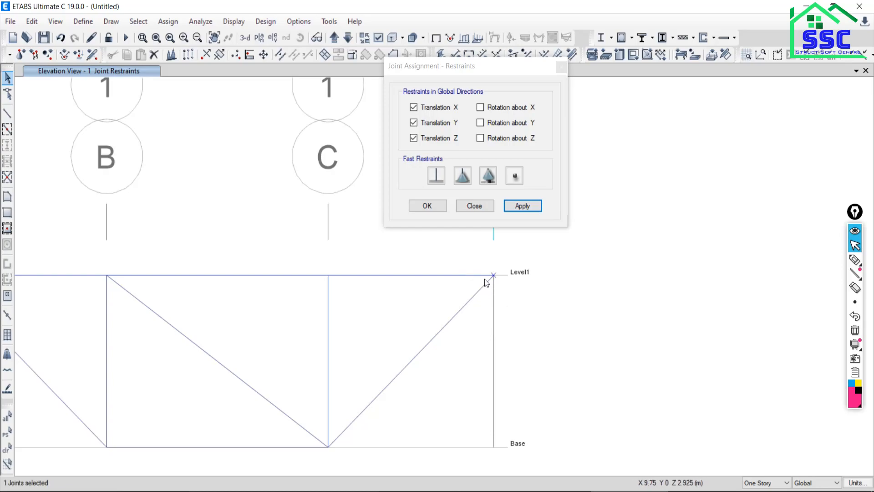
click(489, 178)
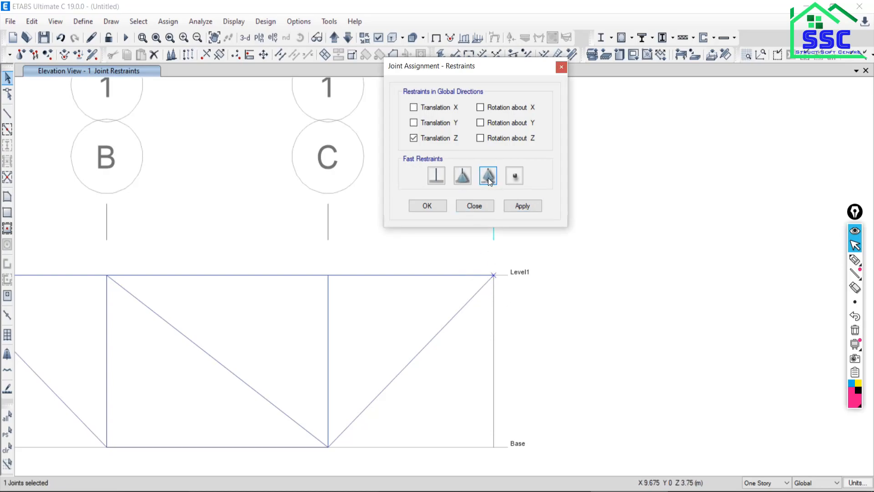
click(518, 205)
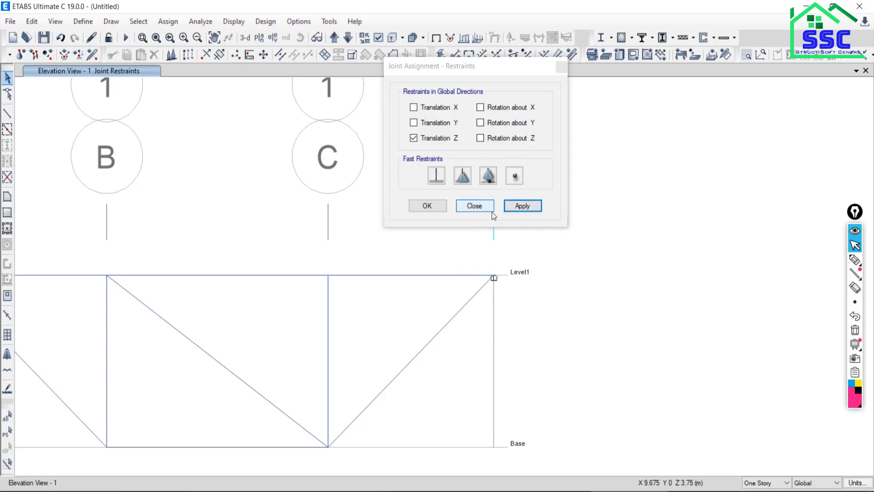
click(558, 491)
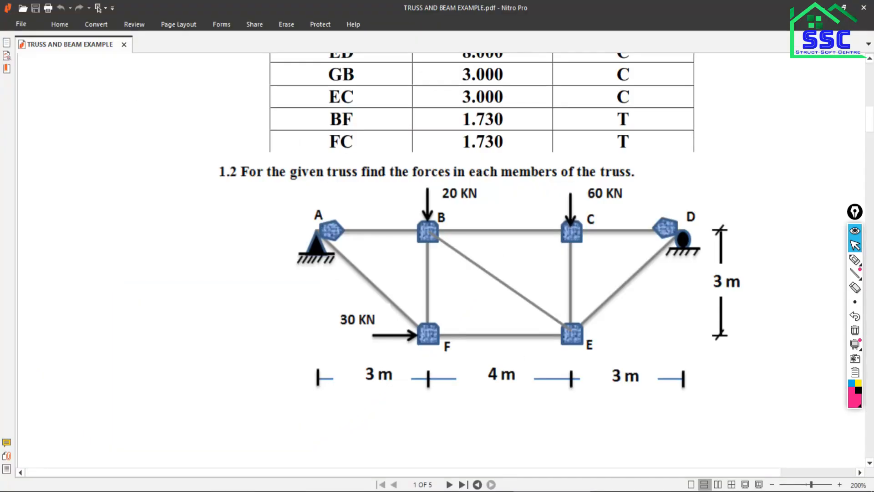
click(558, 491)
click(471, 209)
click(471, 209)
scroll(457, 249, down, 4)
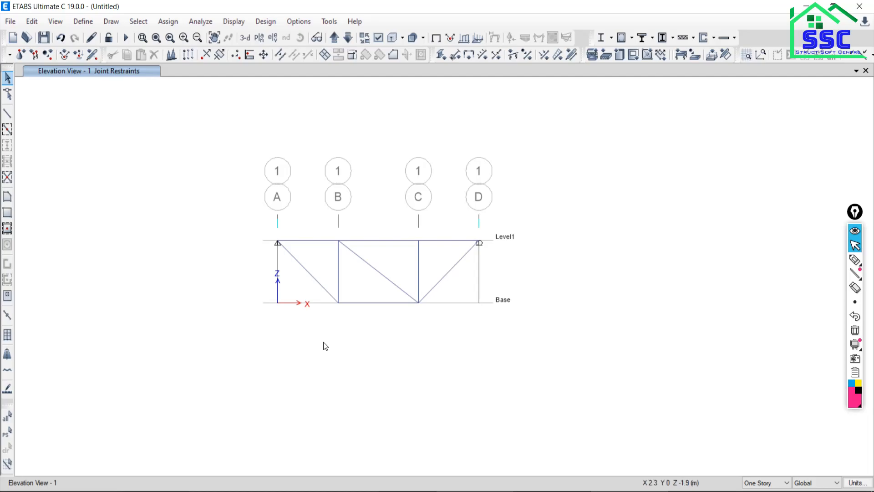
Assign a Live joint load with Force Global Z of -20 kN to the Level1 joint on grid line B.
click(562, 490)
scroll(343, 244, up, 3)
drag(289, 195, 387, 248)
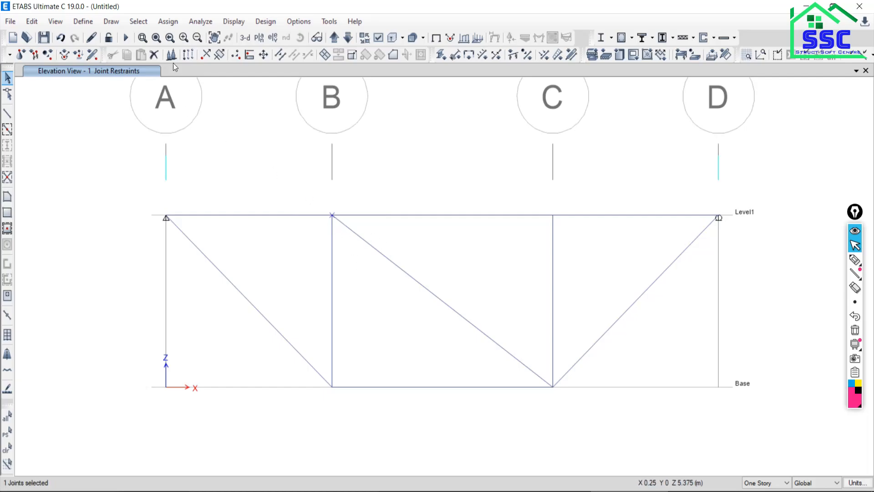
click(174, 26)
mouse_move(187, 117)
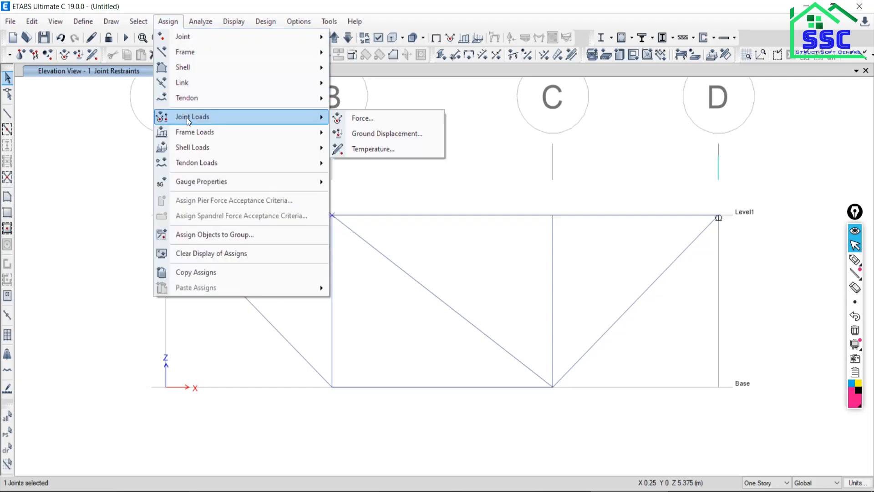
mouse_move(183, 136)
click(363, 118)
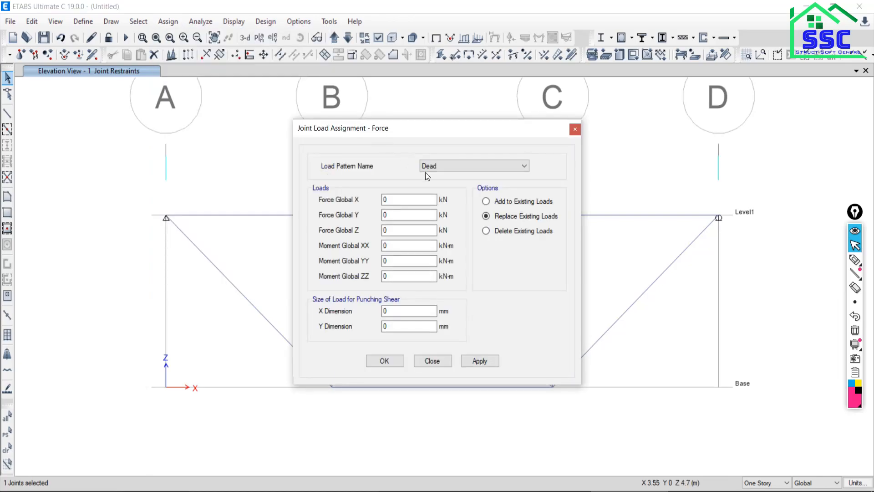
drag(442, 133, 407, 72)
click(412, 105)
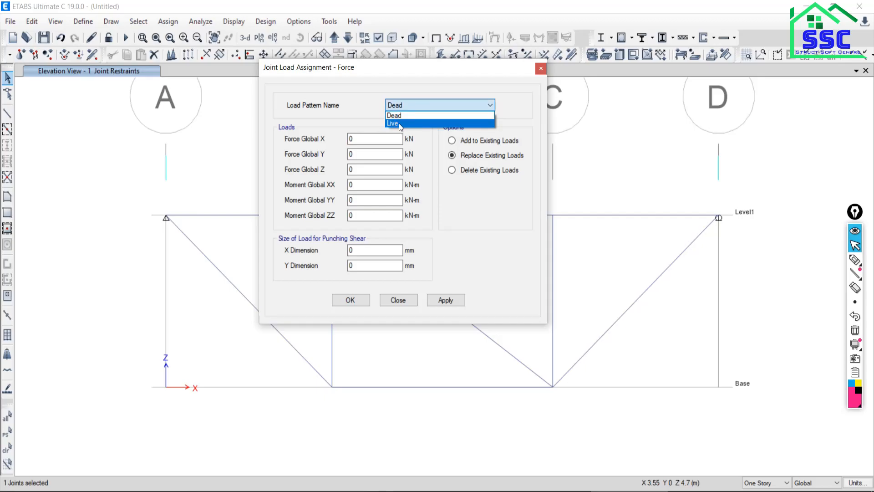
click(399, 123)
double_click(359, 170)
drag(376, 71, 436, 46)
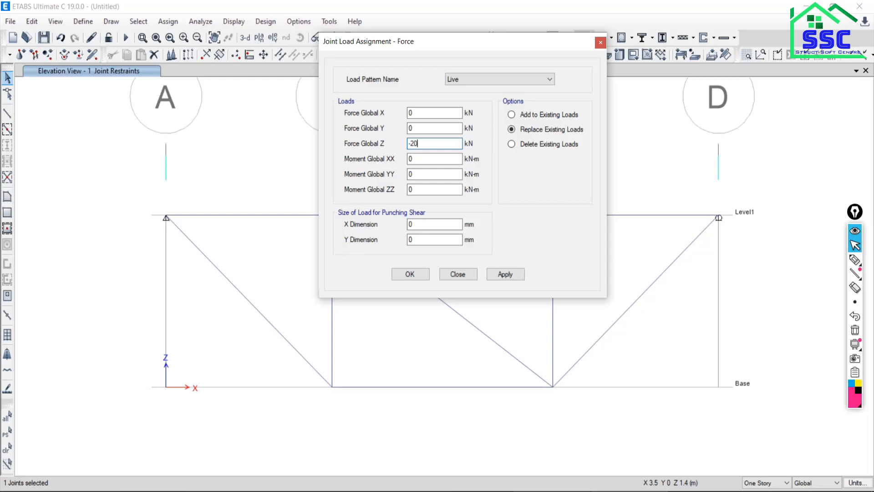
drag(460, 44, 549, 87)
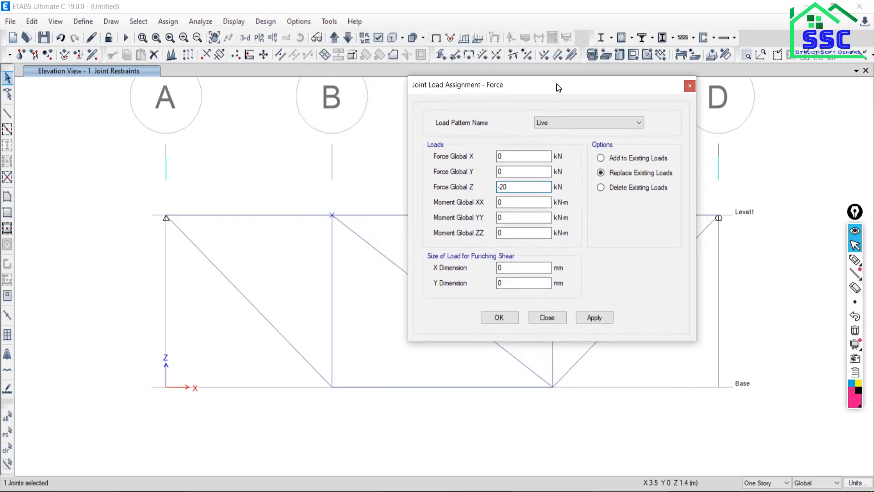
click(593, 318)
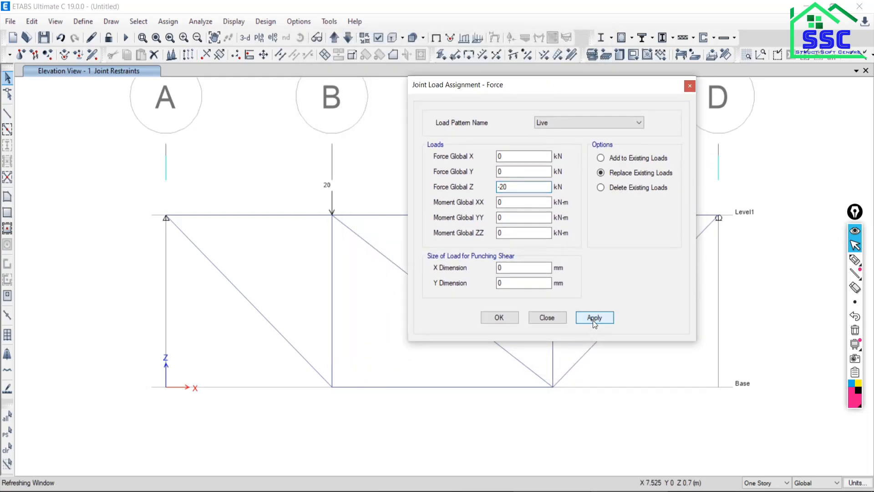
Check the load at joint C in the PDF figure and assign a Live Force Global Z of -60 kN to the Level1 joint on grid line C.
middle_drag(285, 252, 215, 274)
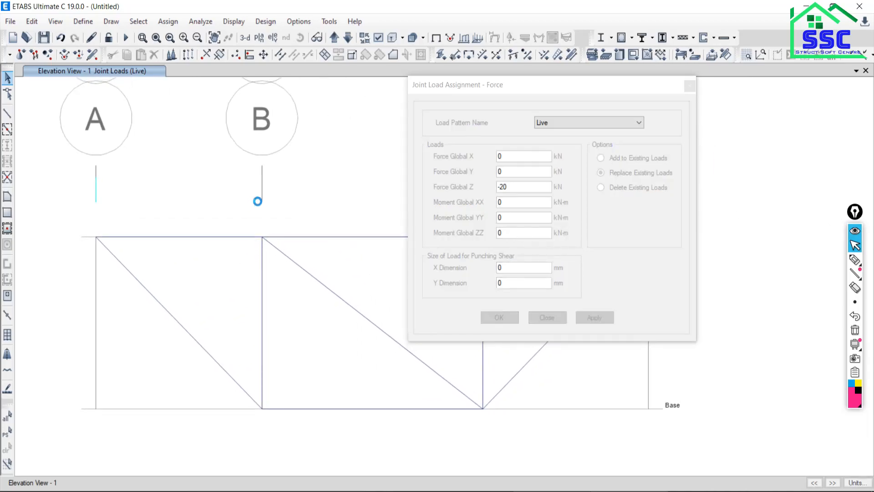
middle_drag(287, 273, 238, 260)
middle_drag(325, 256, 152, 301)
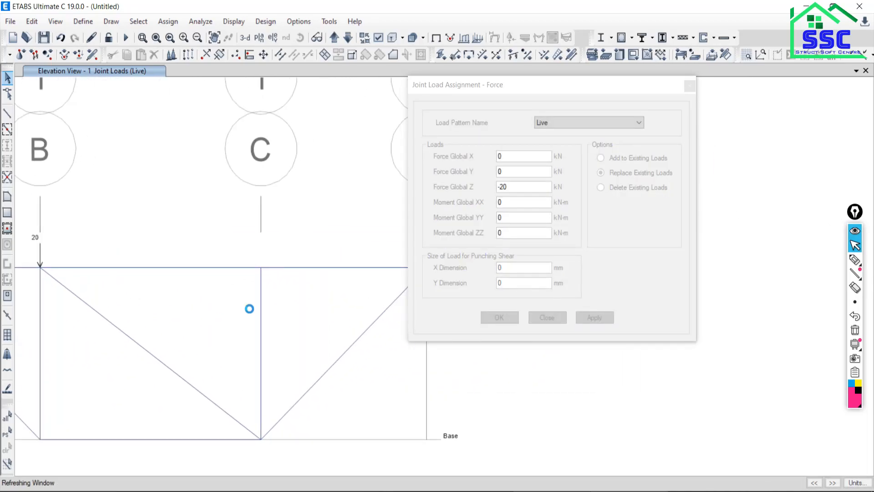
click(261, 269)
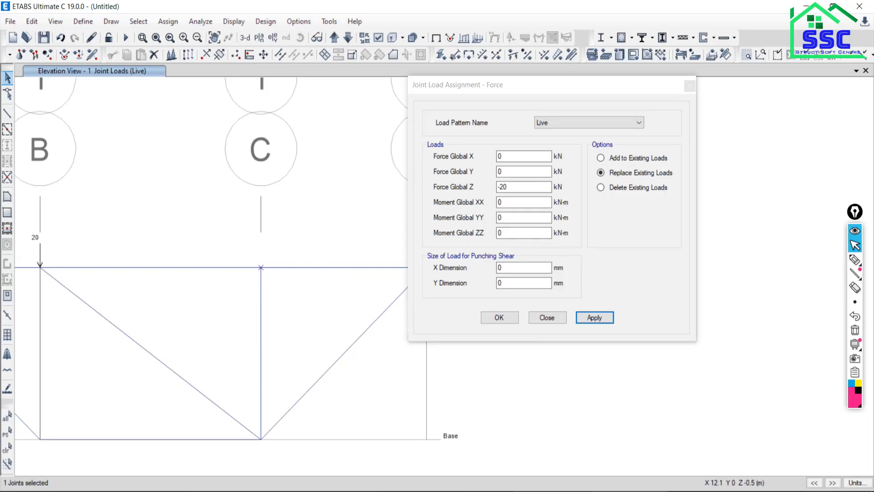
click(552, 491)
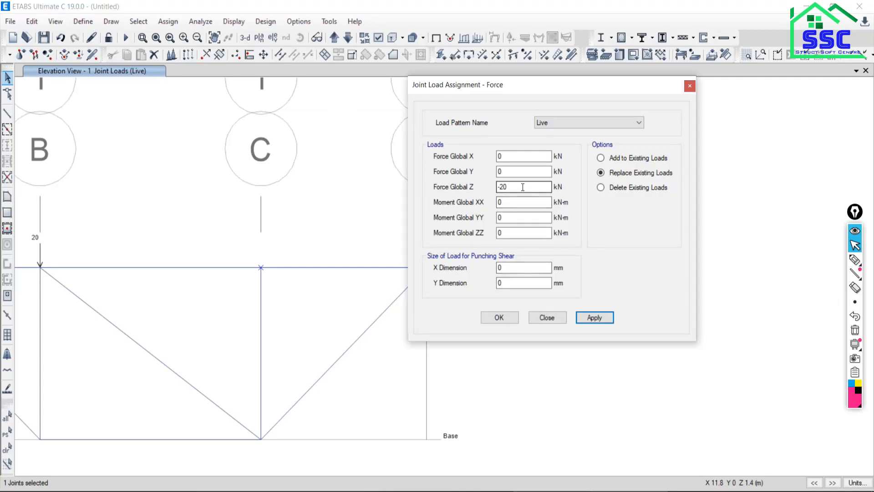
click(523, 187)
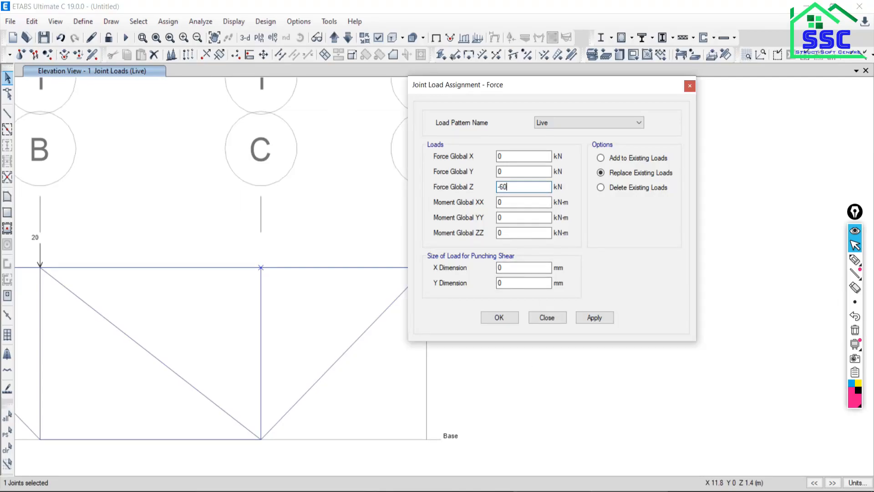
click(599, 316)
Try a Live Force Global Z of -30 kN on the Base joint on grid line B, and undo the assignment.
middle_drag(225, 318, 298, 275)
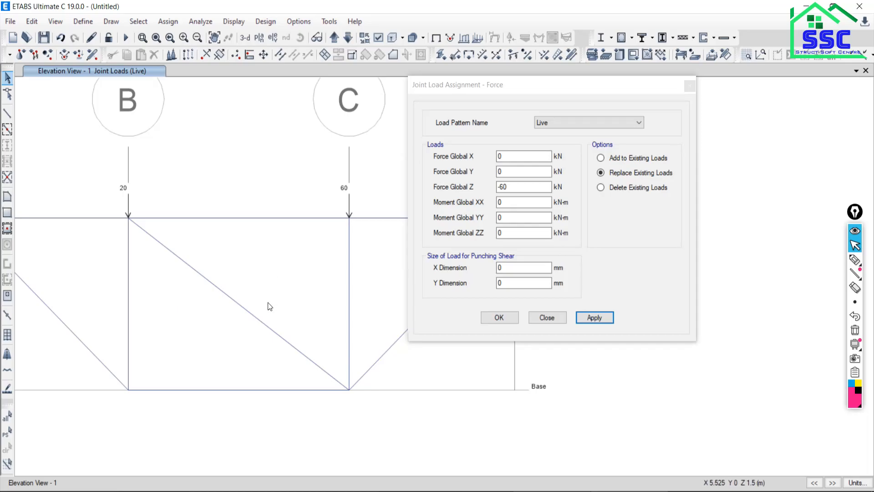
key(alt+Tab)
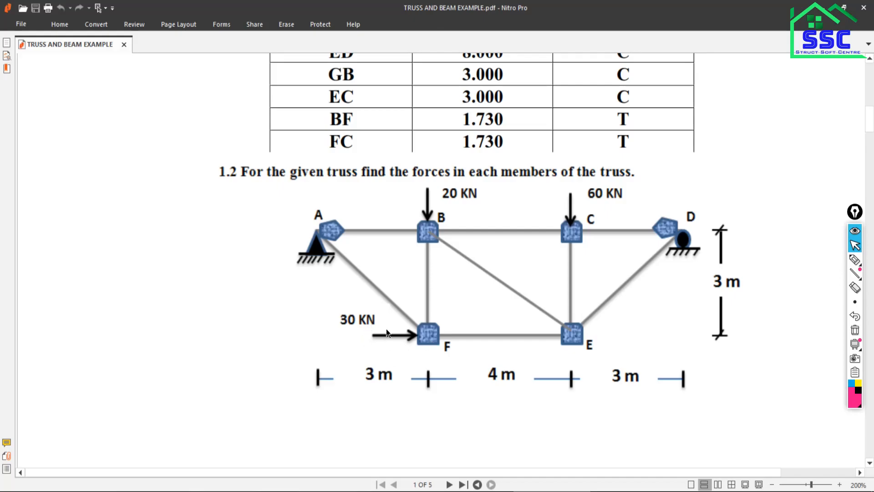
key(alt+Tab)
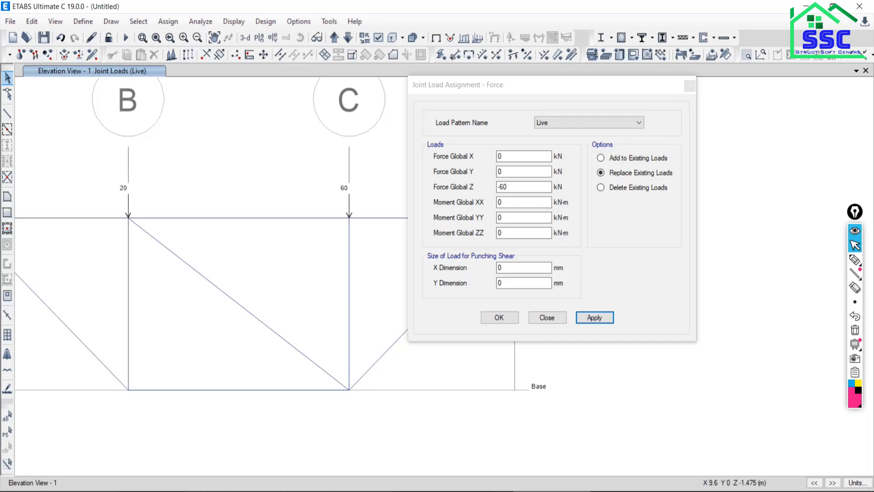
drag(168, 307, 273, 385)
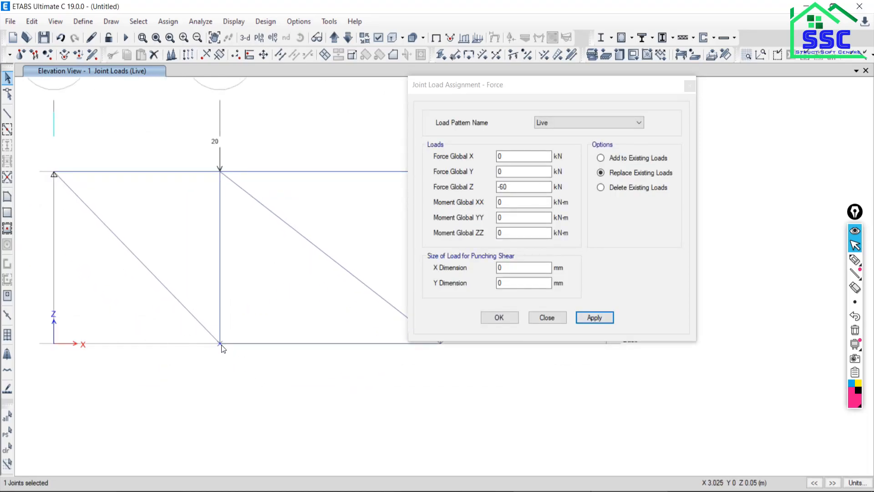
double_click(501, 187)
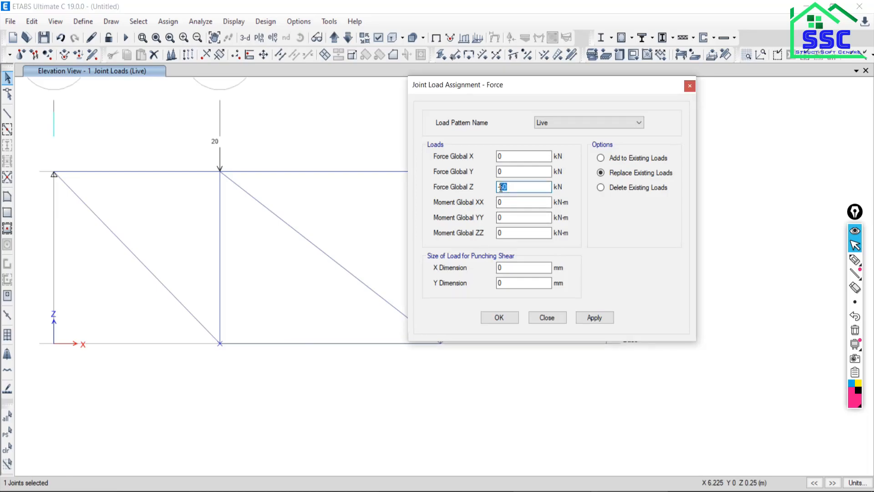
text(3)
click(589, 318)
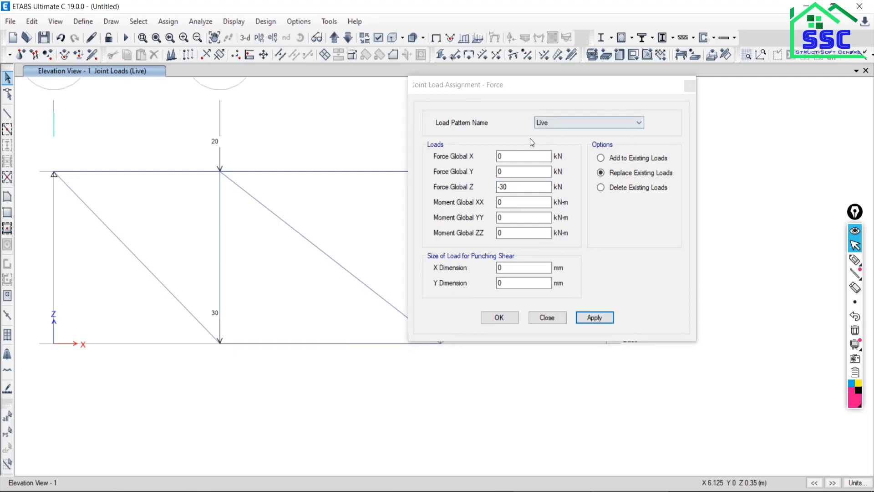
click(62, 39)
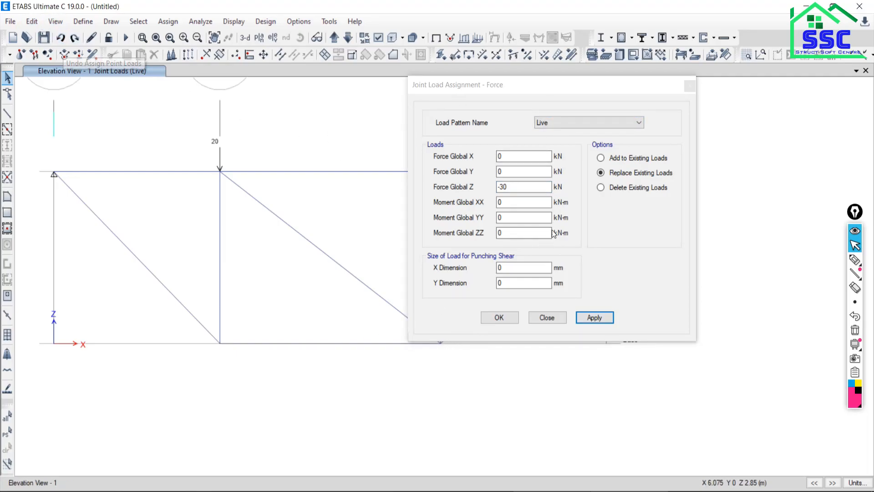
Assign a Live joint load with Force Global X of 30 kN and Force Global Z of 0 to the Base joint on grid line B.
click(434, 186)
text(0)
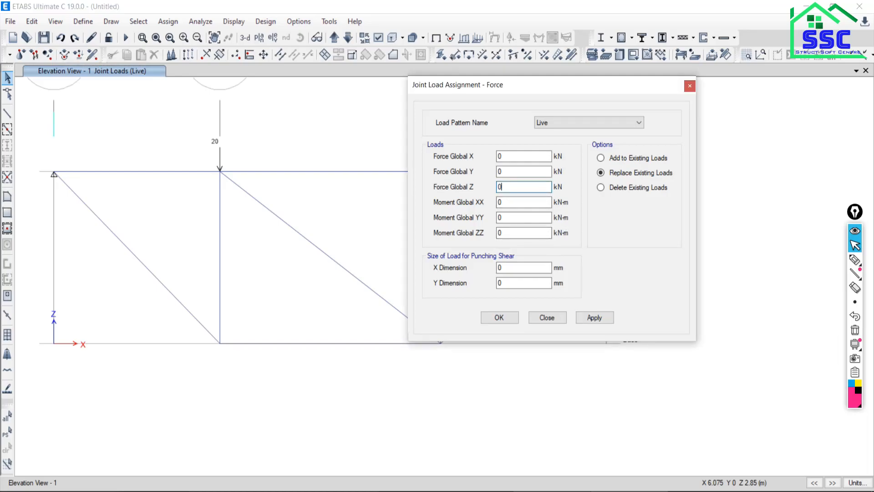
drag(160, 315, 255, 374)
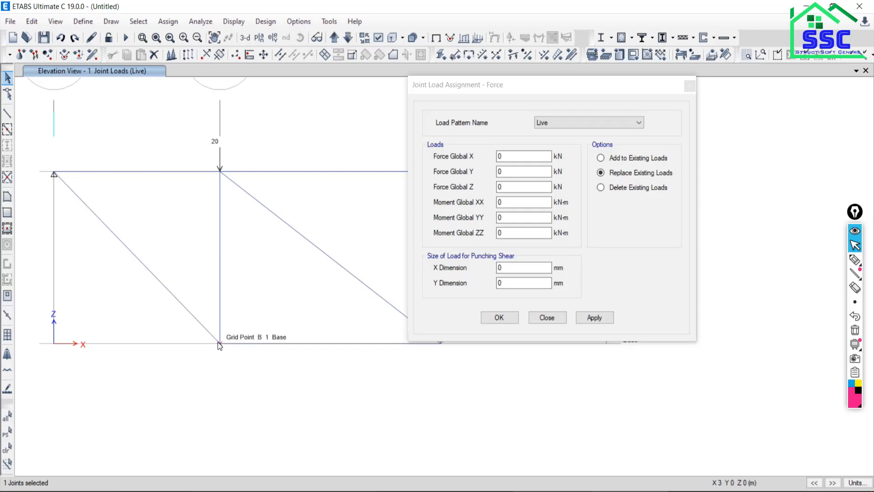
click(509, 157)
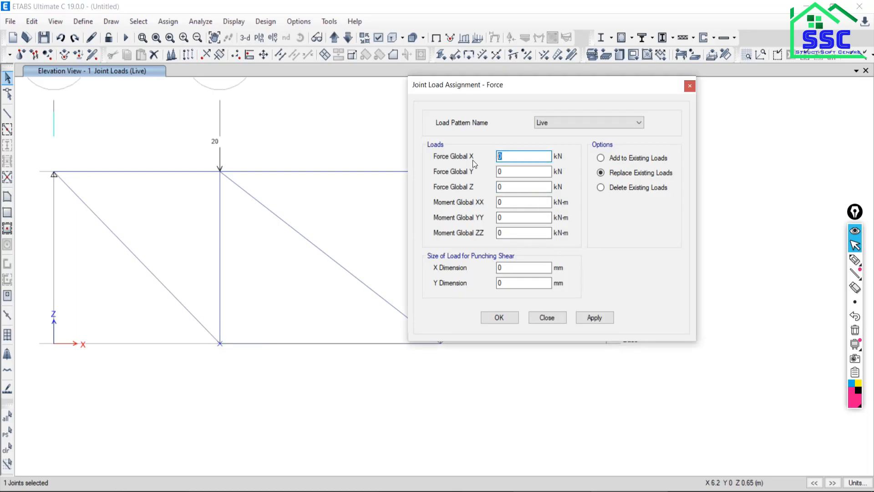
text(30)
key(Tab)
click(611, 315)
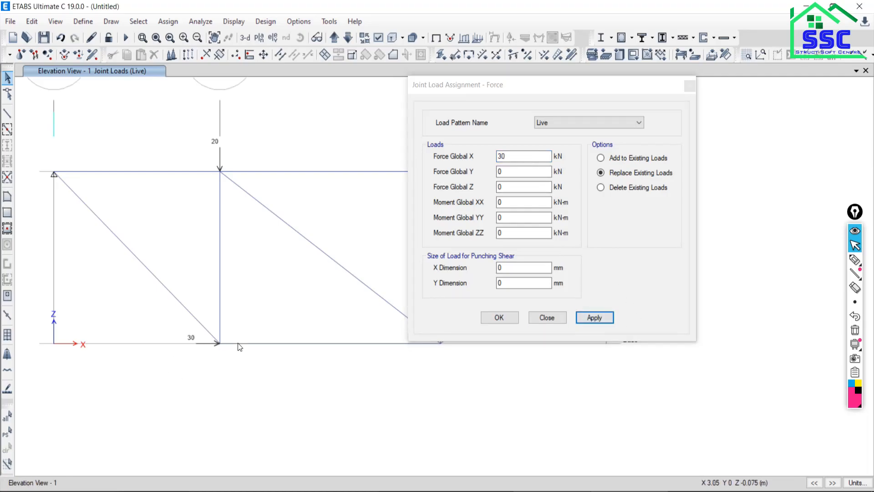
Reverse the horizontal load on the Base joint on grid line B by replacing it with Force Global X of -30 kN.
click(500, 157)
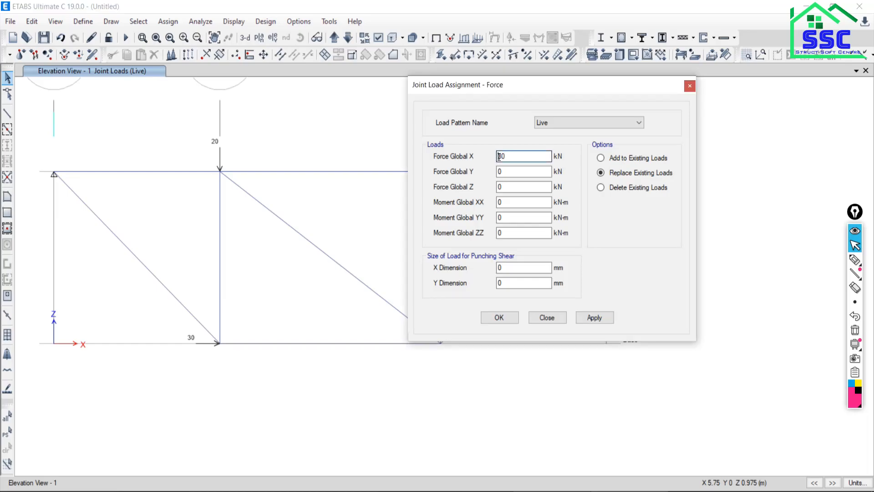
text(-)
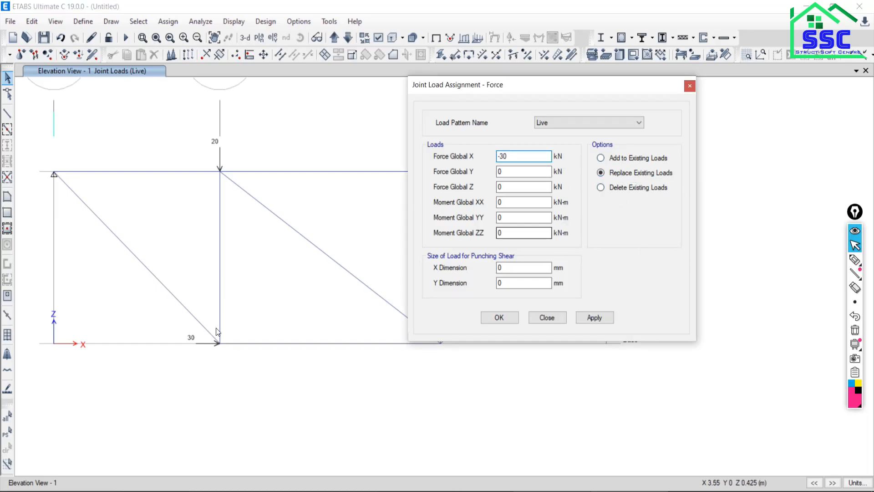
drag(179, 319, 254, 374)
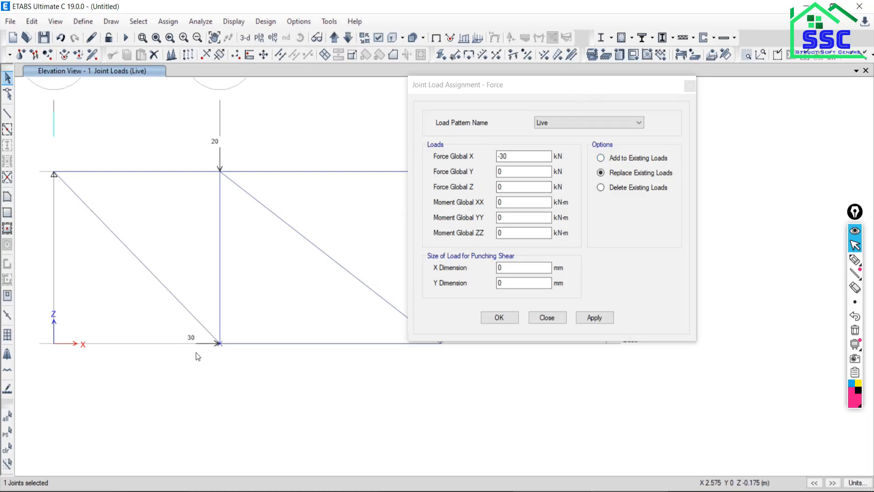
click(592, 318)
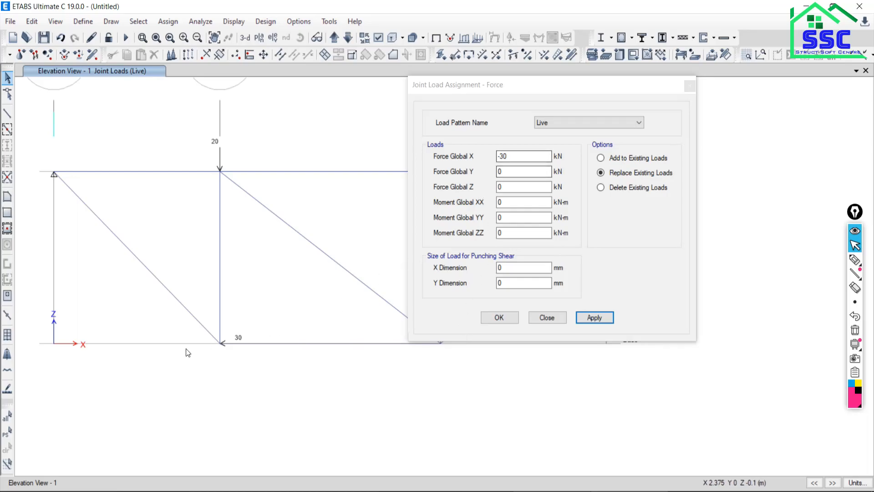
Reassign Force Global X of 30 kN to the Base joint on grid line B, and check the joint loads against the PDF figure.
drag(183, 321, 276, 391)
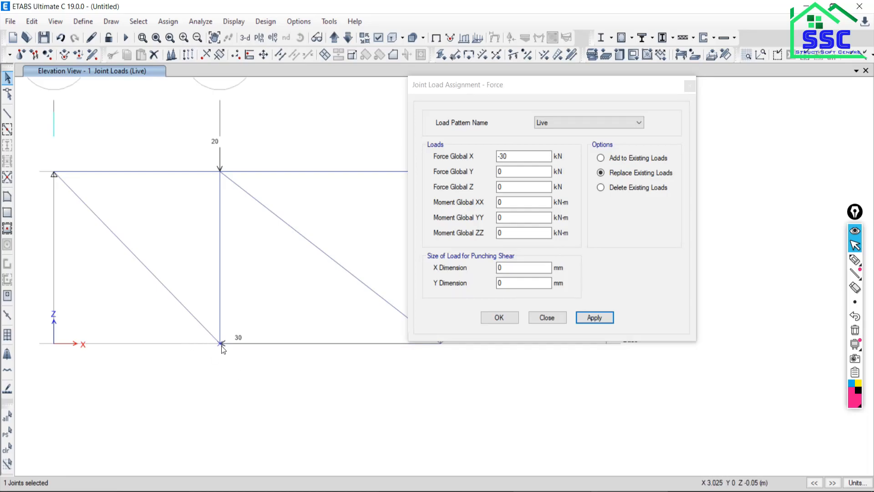
drag(514, 157, 389, 170)
text(30)
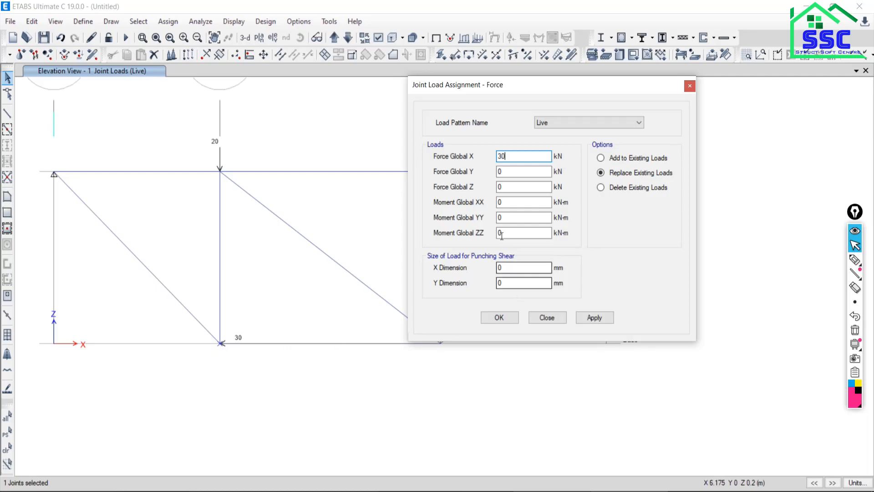
click(595, 318)
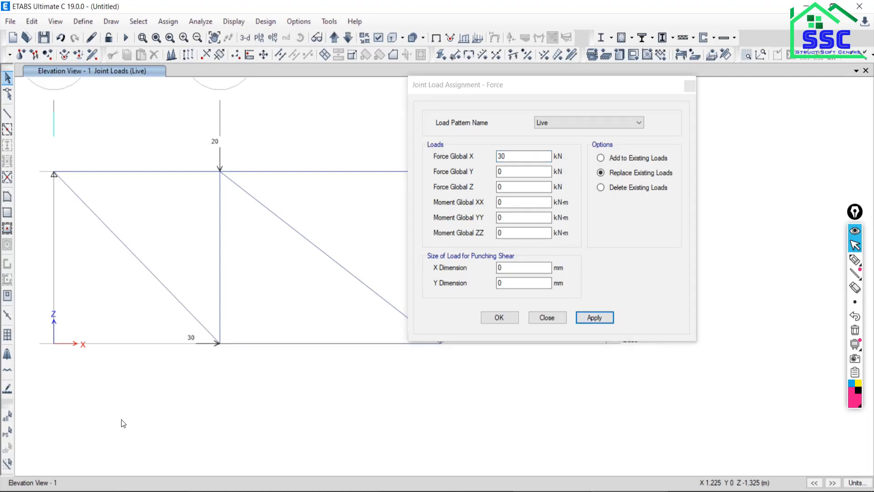
key(alt+Tab)
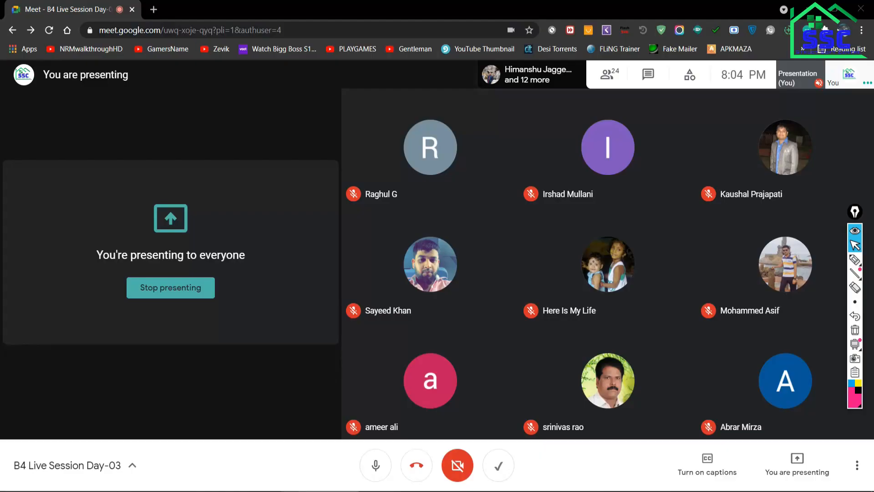
key(alt+Tab)
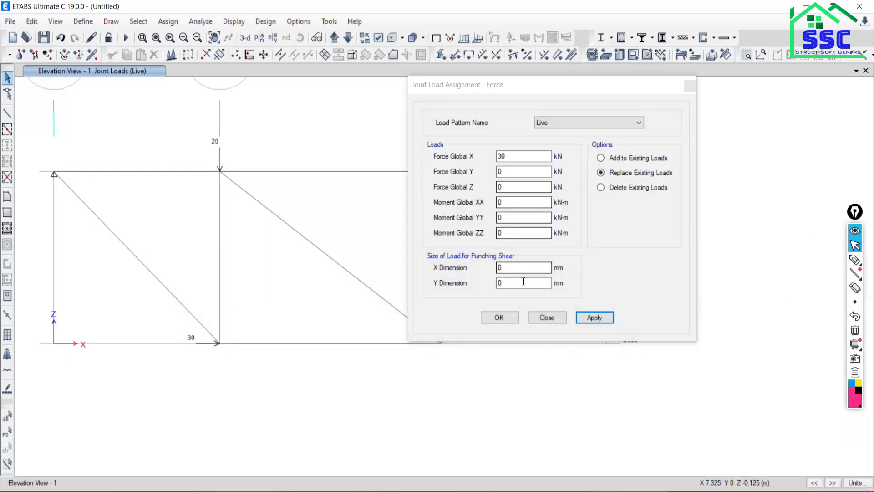
click(547, 317)
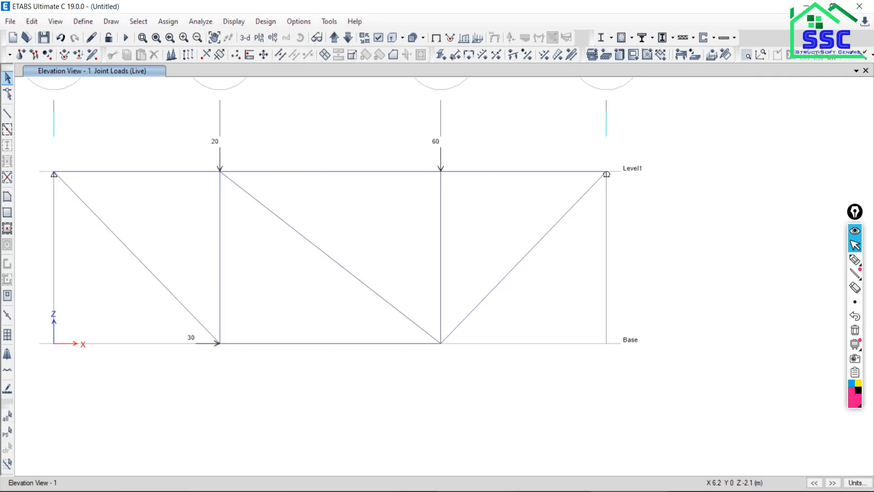
key(alt+Tab)
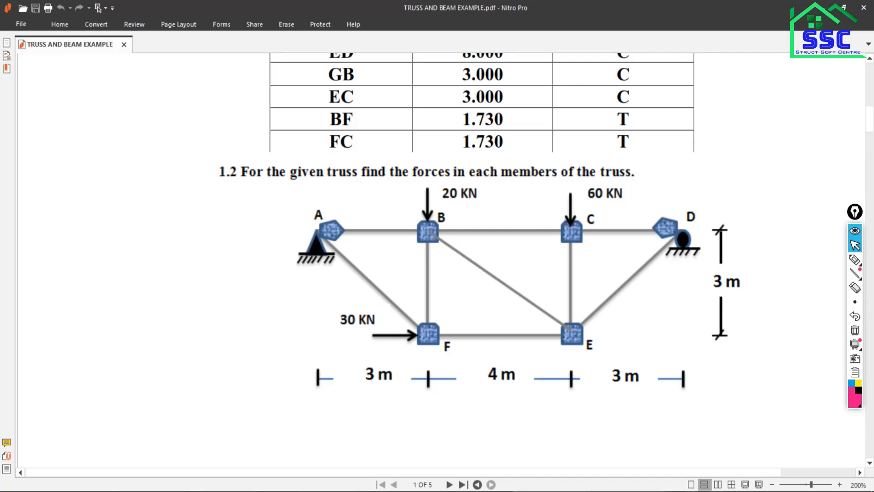
key(alt+Tab)
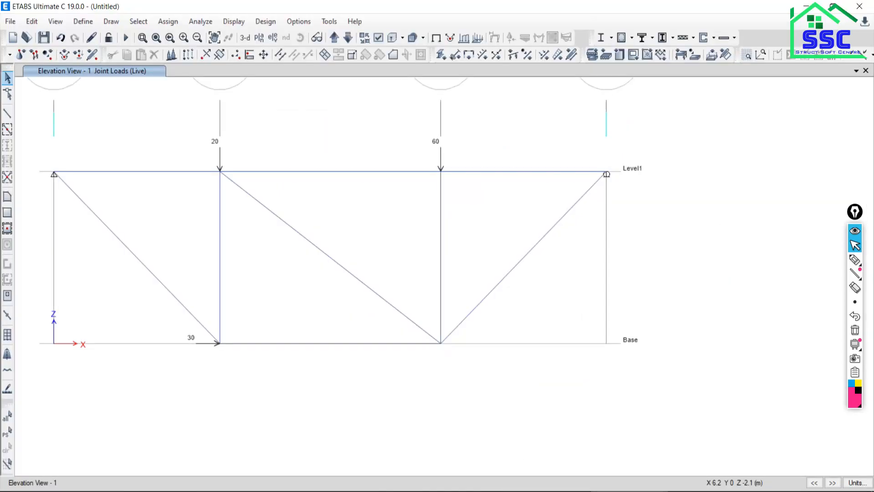
middle_drag(284, 348, 390, 387)
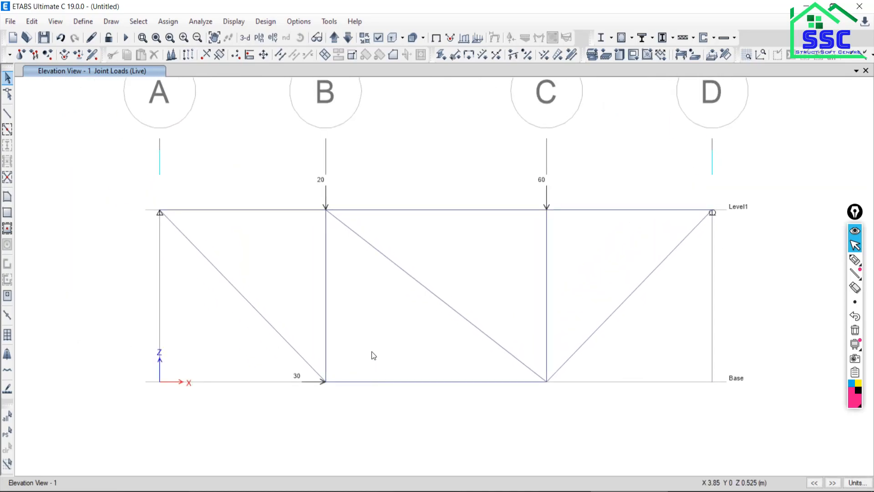
click(320, 491)
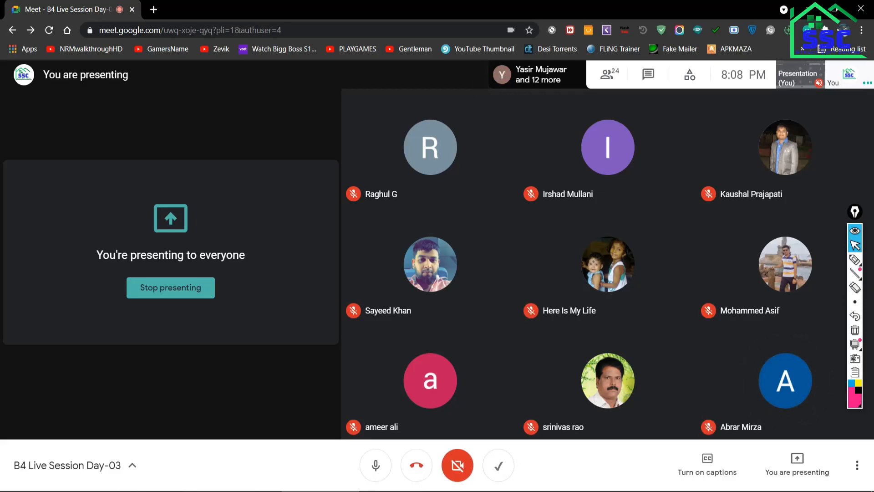
key(alt+Tab)
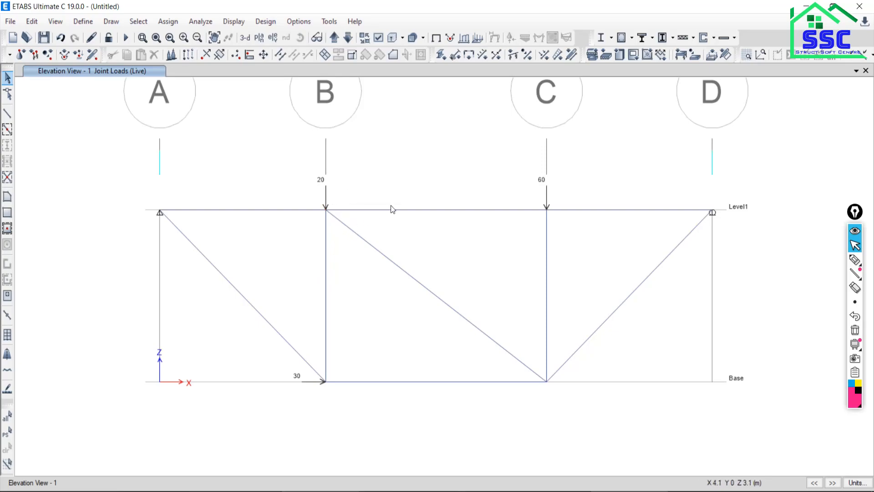
Check the model with all check options selected, and close the resulting message window.
click(196, 23)
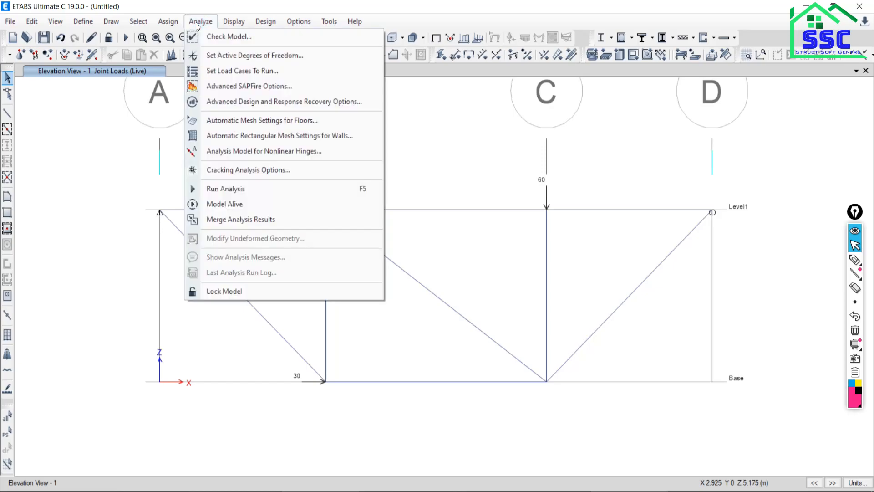
click(213, 38)
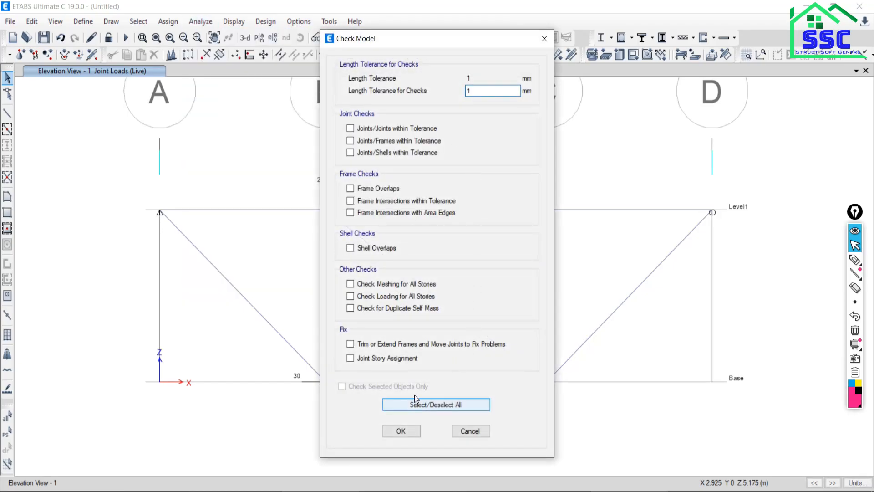
click(434, 406)
click(401, 431)
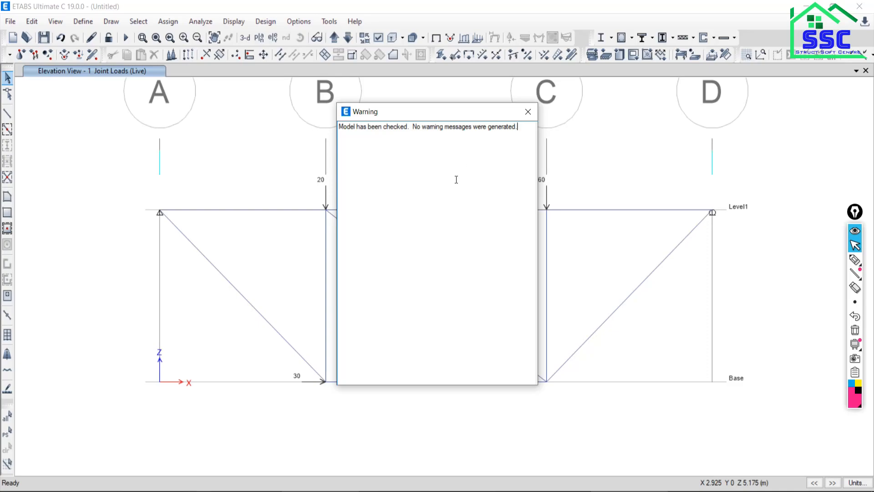
click(528, 111)
Hide the grid system in the elevation view, and show it again.
scroll(269, 232, down, 3)
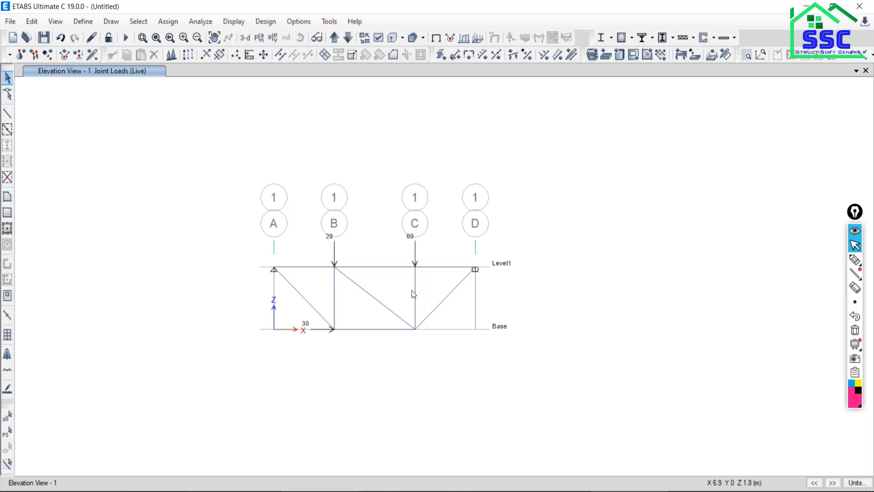
right_click(122, 183)
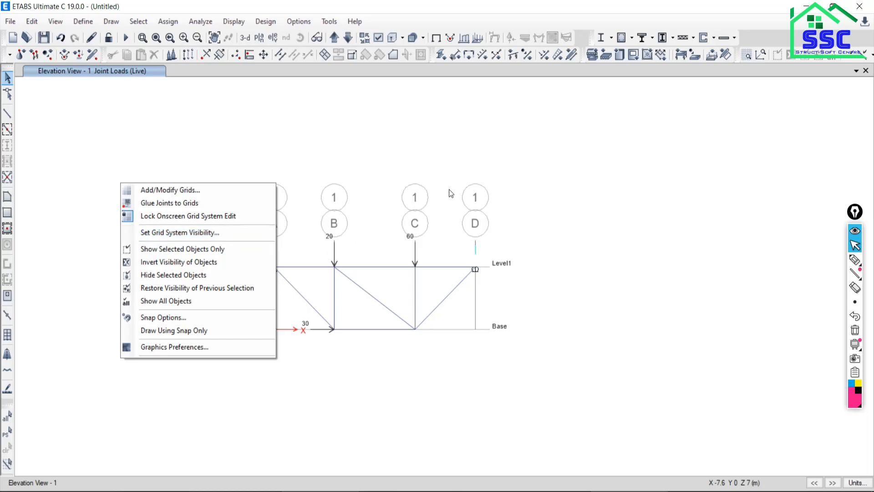
click(157, 233)
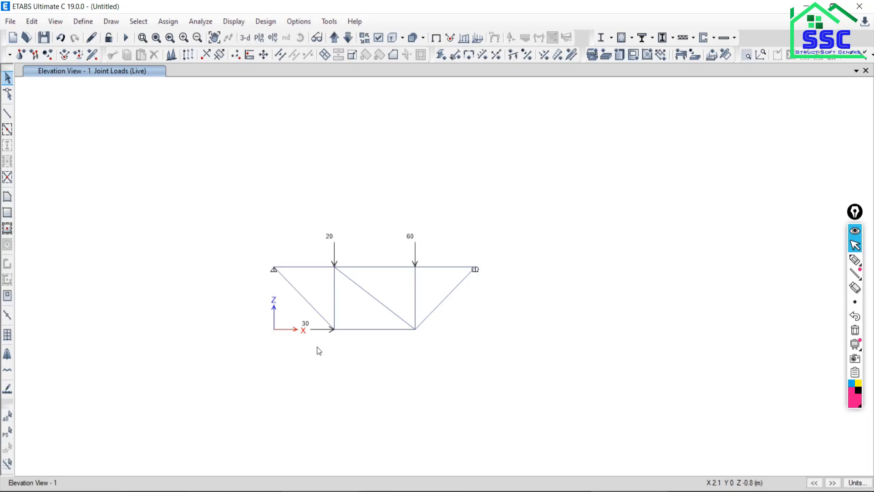
right_click(165, 194)
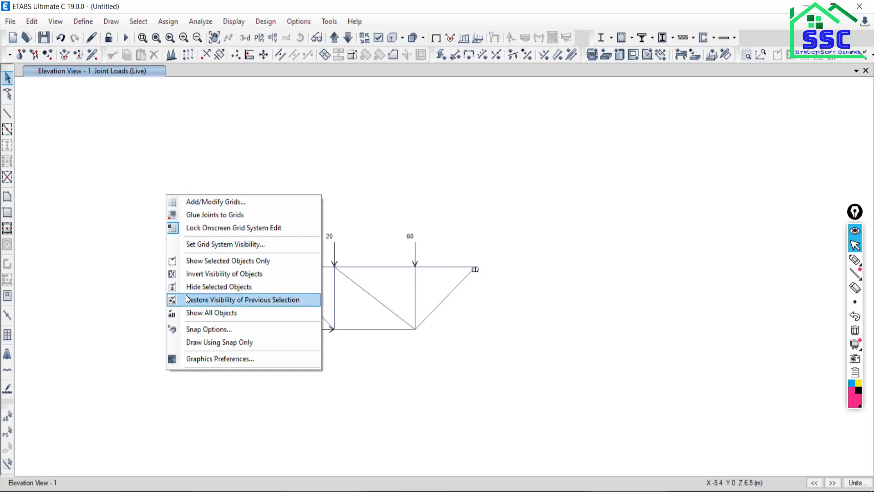
click(194, 245)
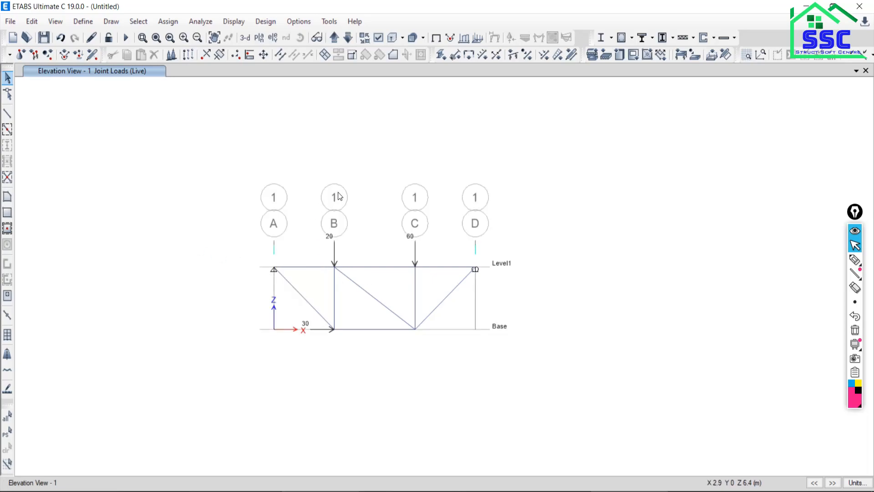
Turn off the grid system visibility so that the elevation view shows only the truss.
right_click(134, 197)
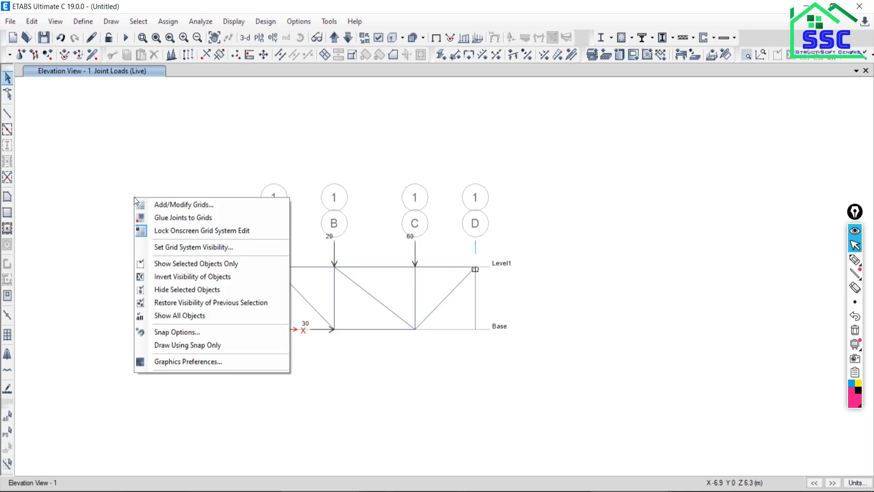
click(160, 251)
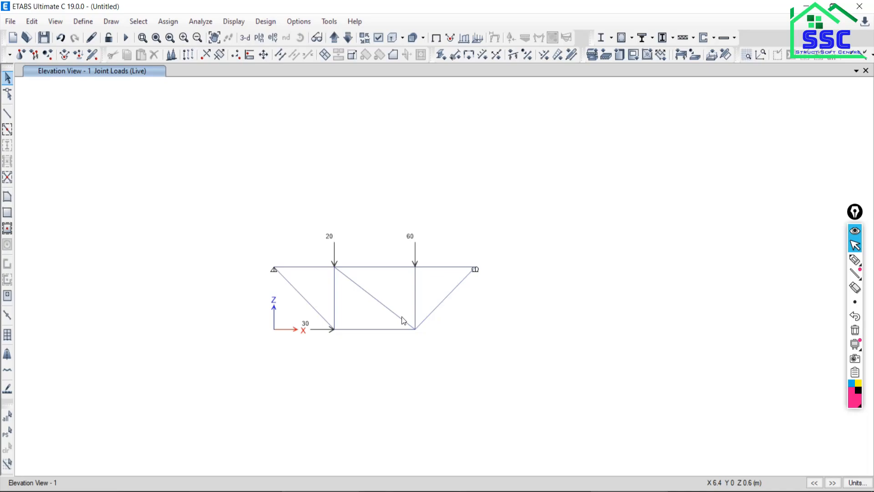
middle_drag(360, 319, 364, 293)
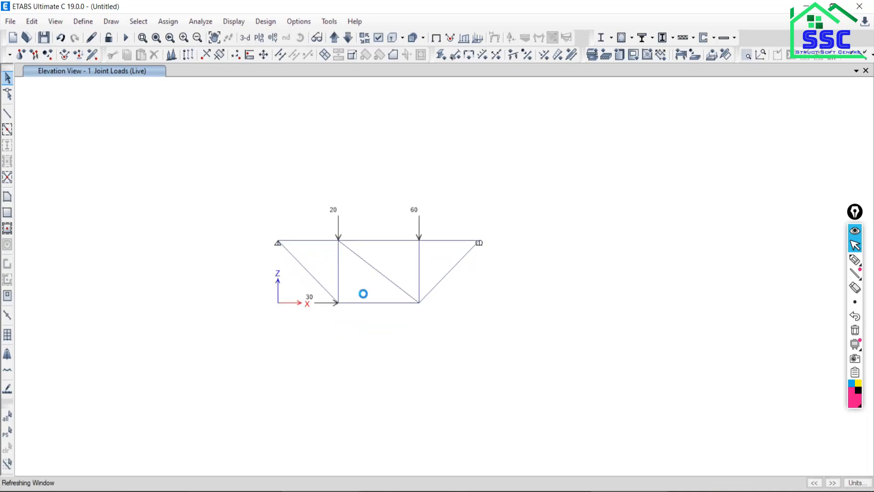
scroll(364, 263, up, 5)
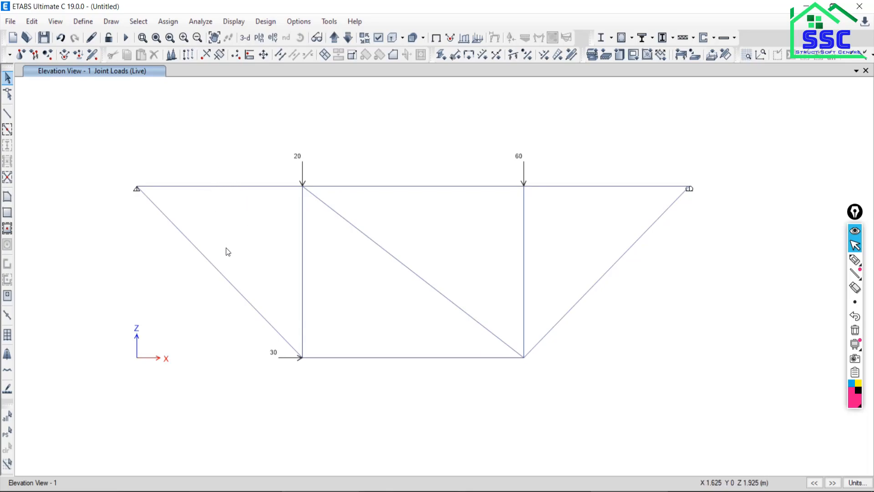
drag(241, 170, 190, 307)
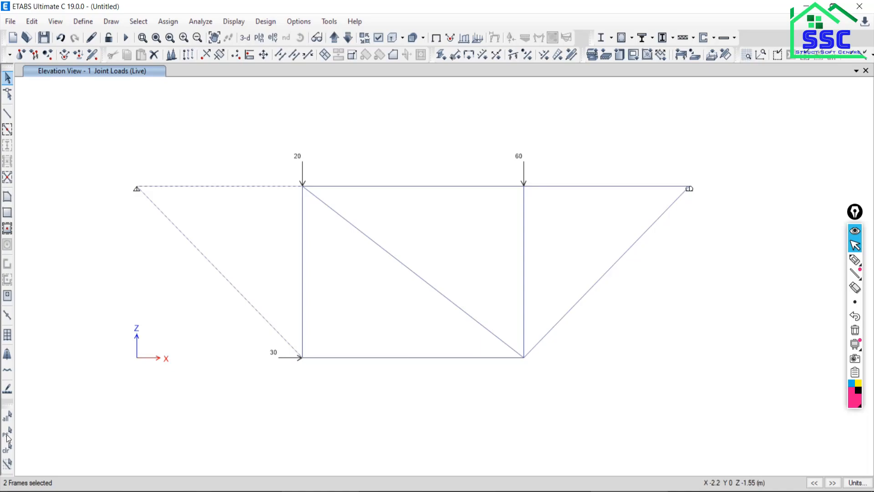
click(7, 449)
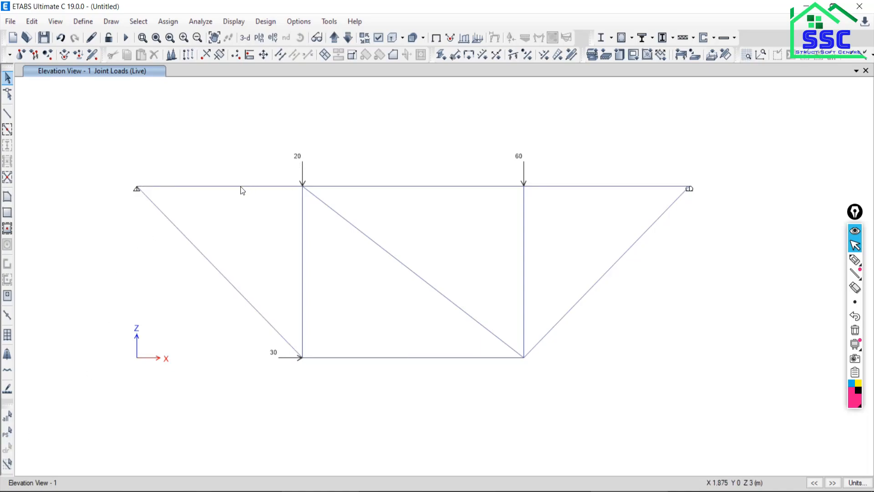
click(241, 187)
click(394, 186)
click(618, 263)
click(391, 259)
click(302, 254)
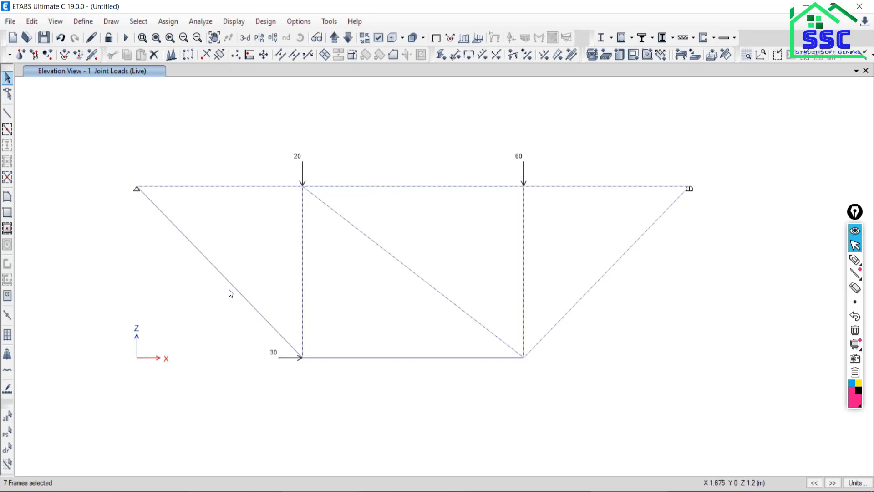
click(380, 358)
click(7, 448)
Release Moment 22 (Minor) and Moment 33 (Major) at both the start and end of all nine truss members.
drag(659, 255, 176, 297)
drag(229, 148, 186, 284)
drag(430, 110, 388, 445)
drag(589, 166, 563, 227)
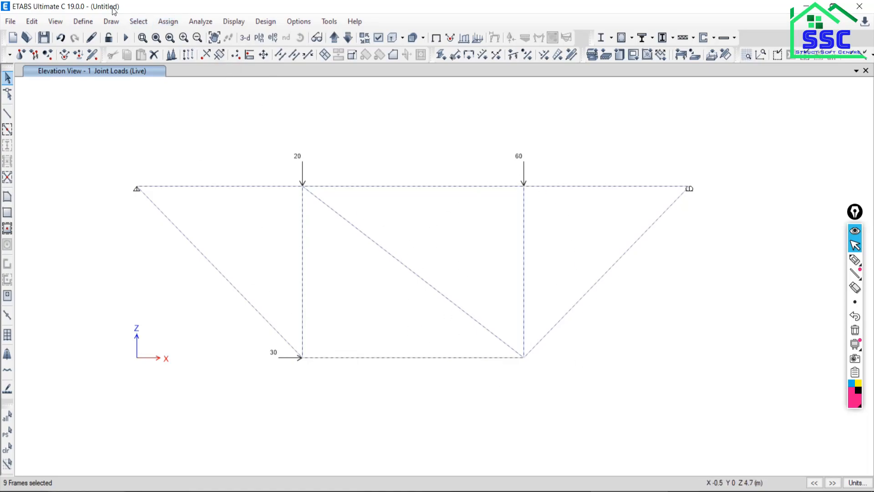
click(155, 22)
mouse_move(185, 53)
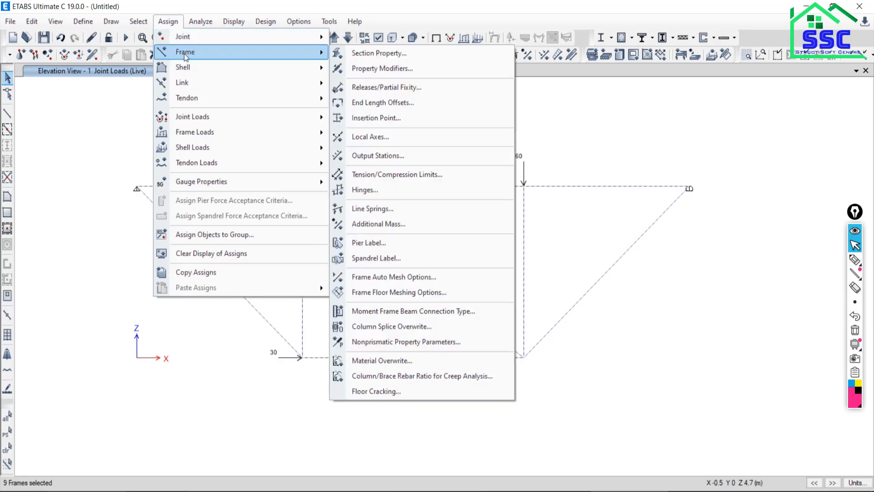
click(382, 89)
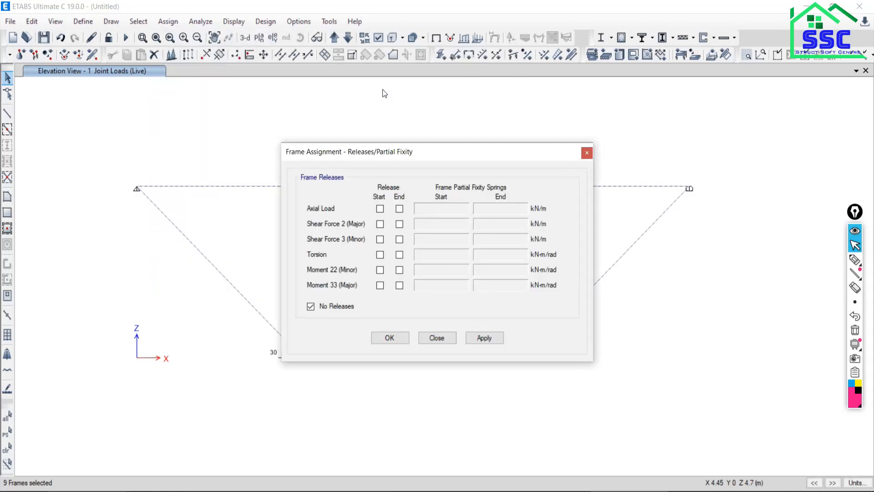
click(380, 271)
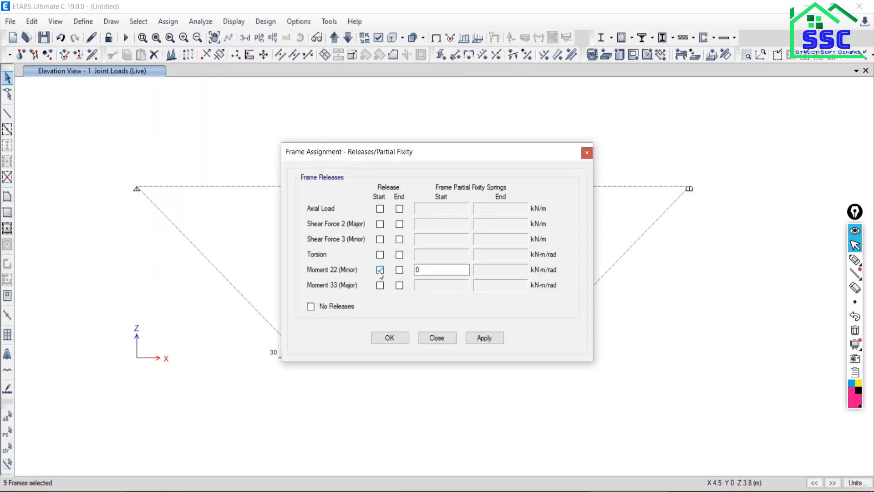
click(399, 269)
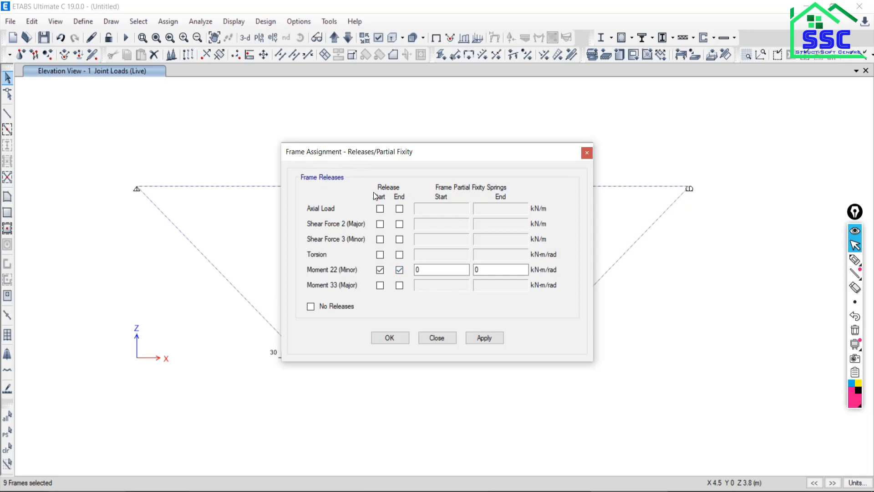
click(380, 285)
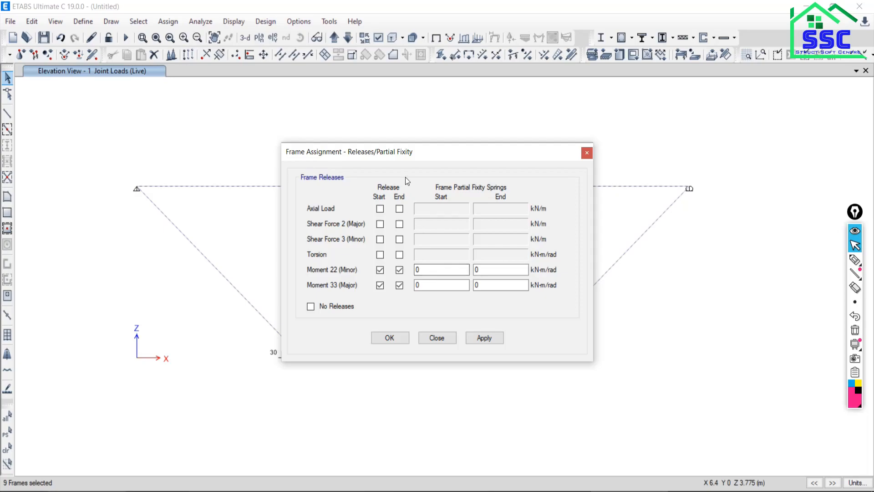
drag(426, 154, 372, 74)
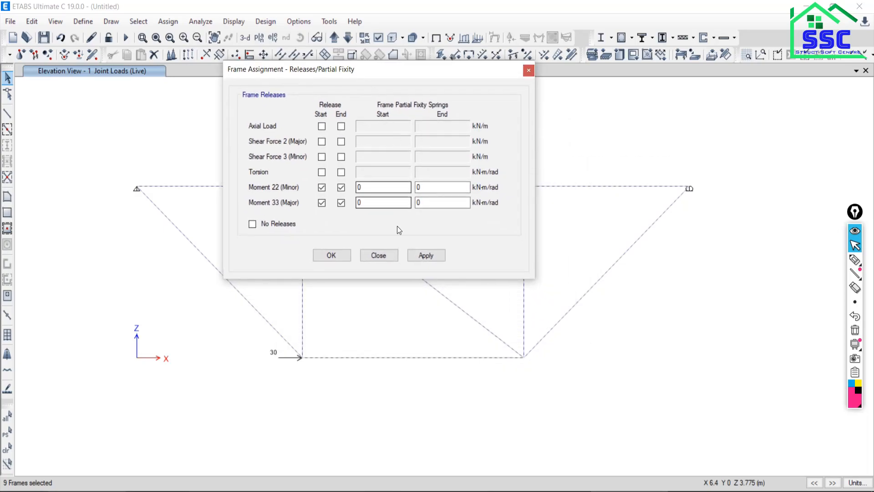
click(426, 255)
click(379, 255)
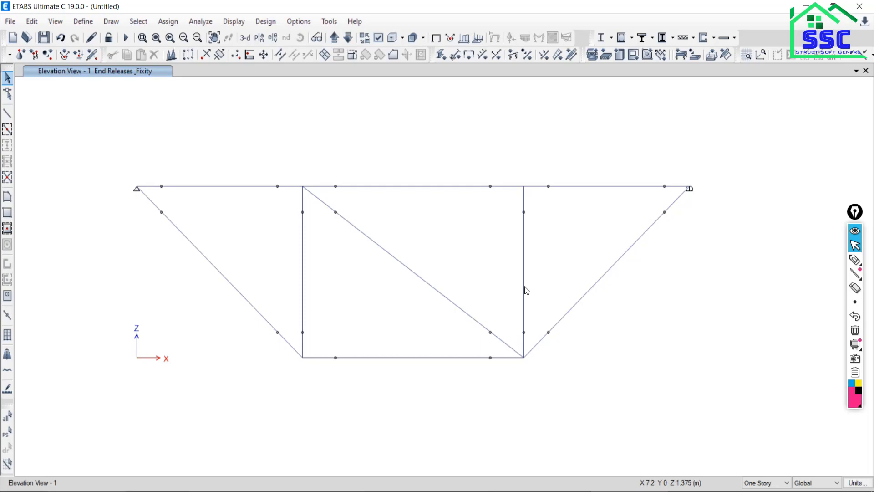
key(alt+Tab)
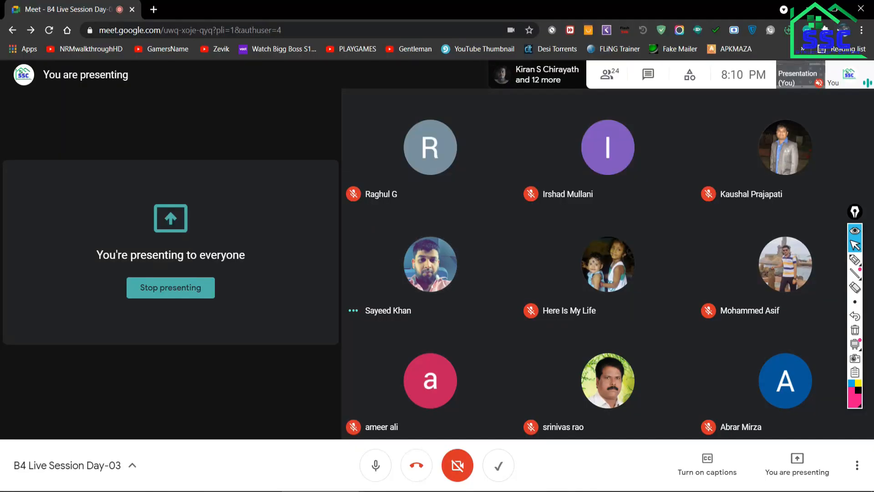
key(alt+Tab)
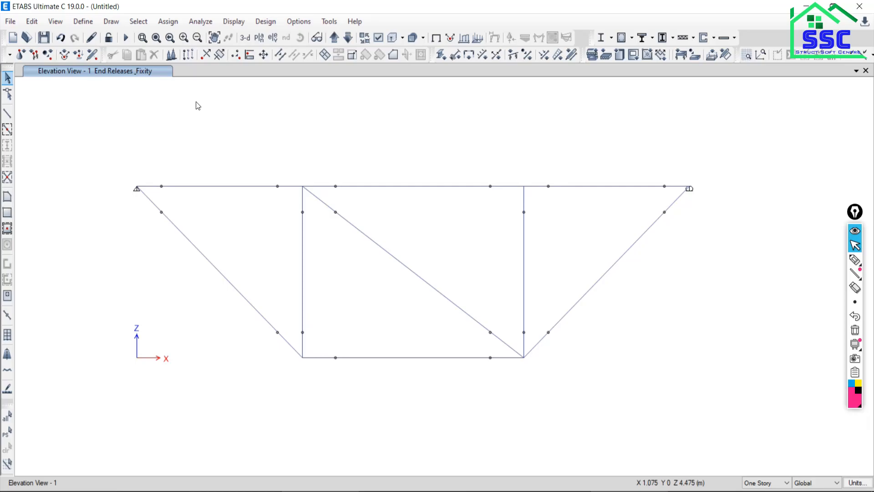
Run the analysis, saving the model as T2 in the Delete folder, and close the analysis messages.
click(192, 23)
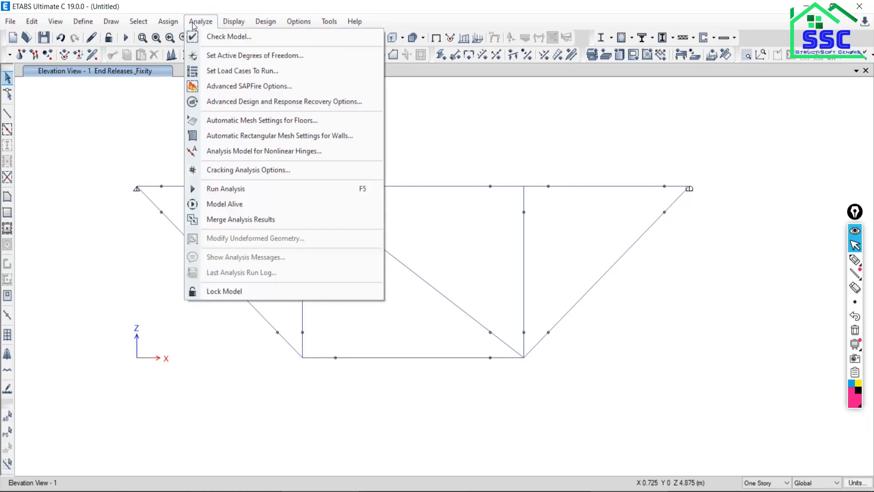
click(233, 191)
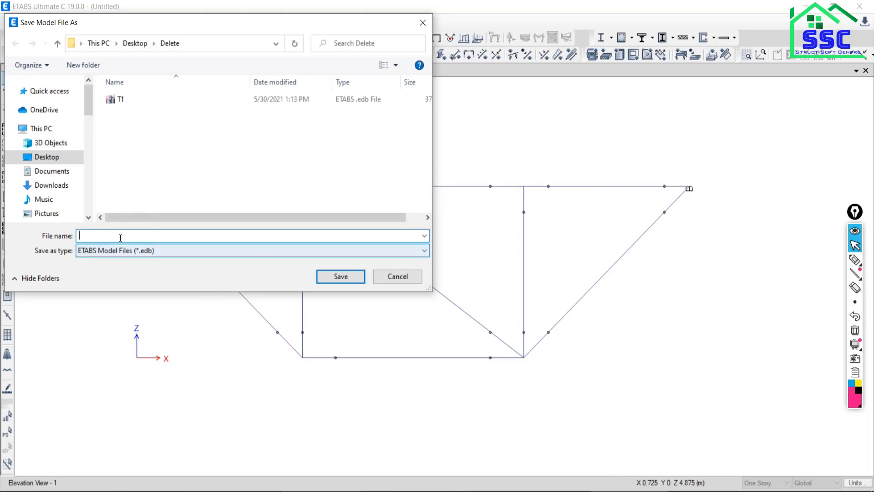
text(t)
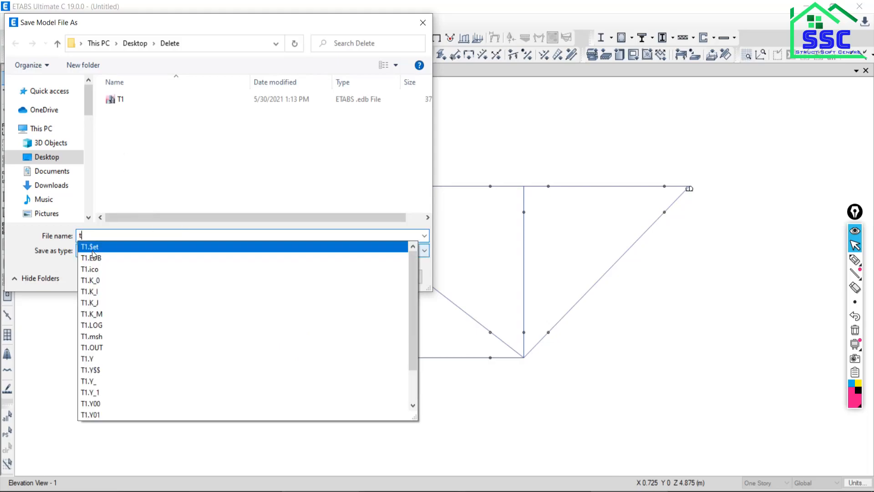
key(BackSpace)
text(T2)
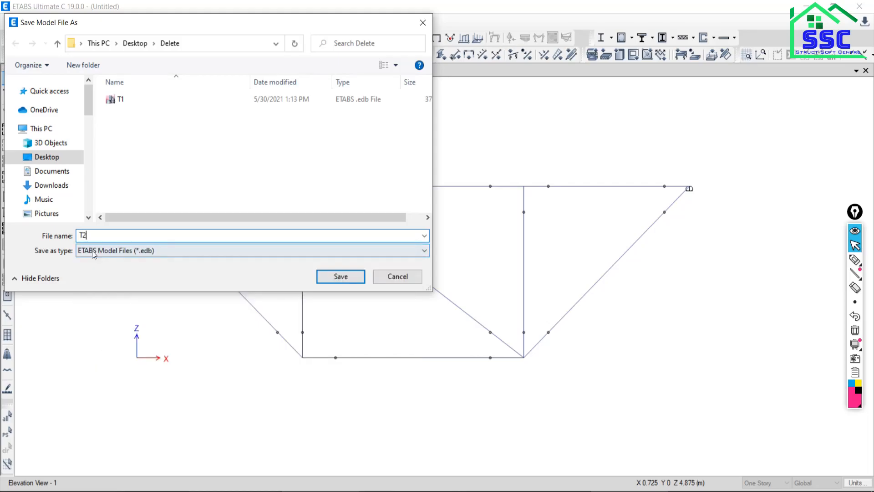
click(336, 276)
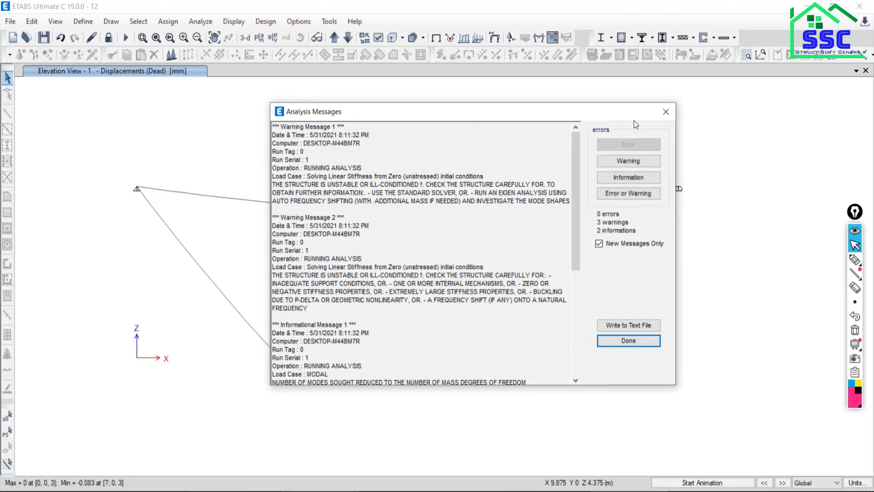
click(666, 112)
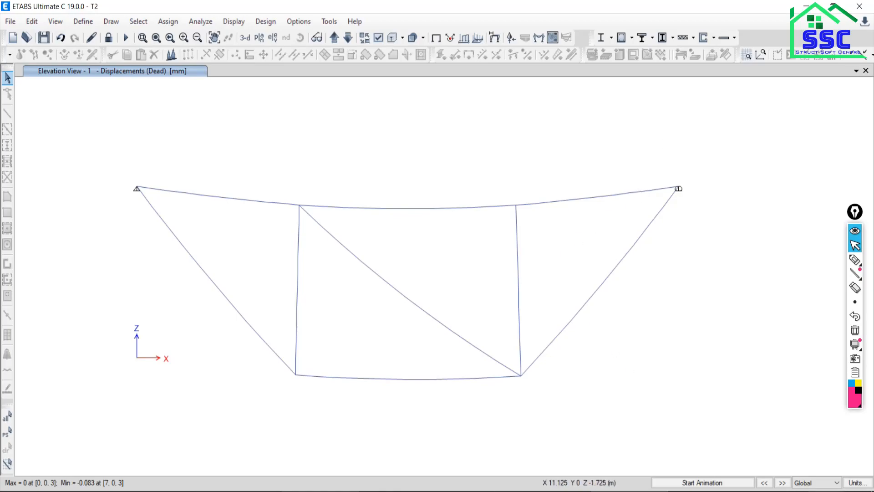
Animate the truss's deformed shape under the Dead case, and stop the animation.
click(684, 484)
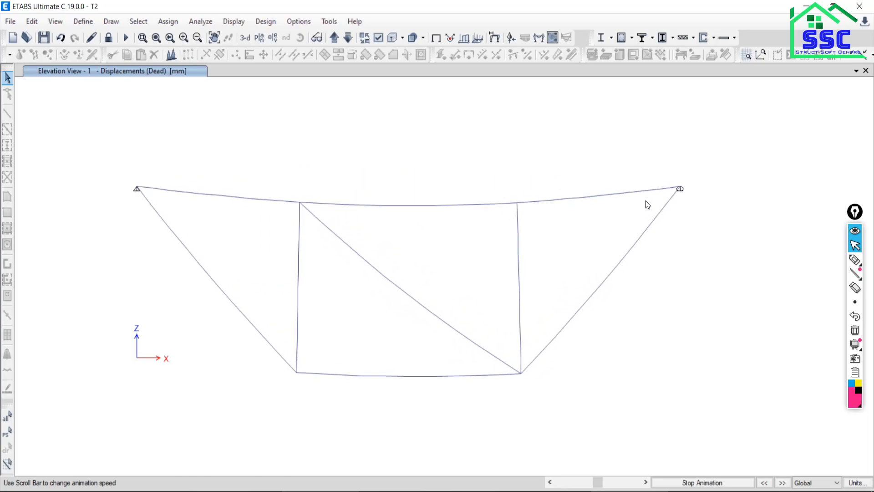
click(686, 484)
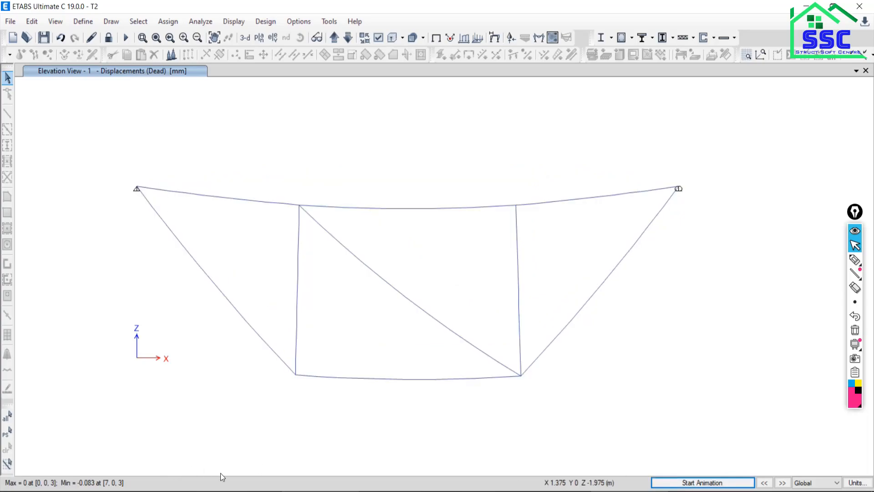
click(219, 490)
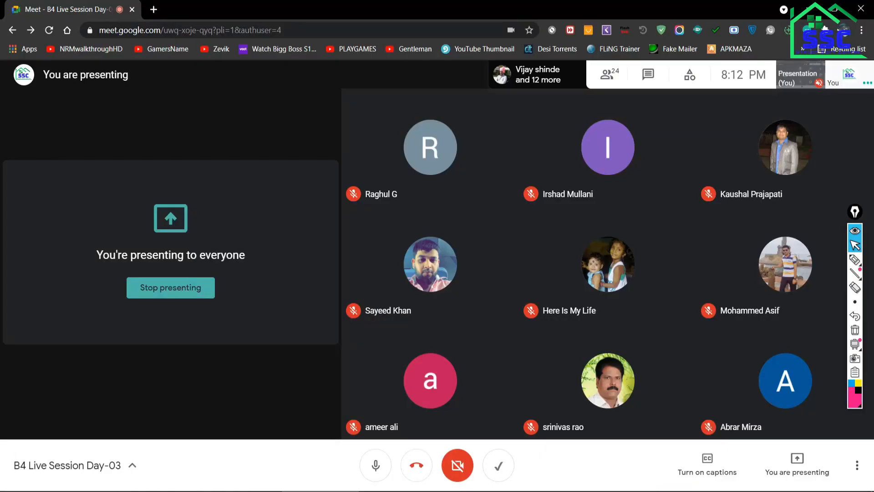
click(320, 491)
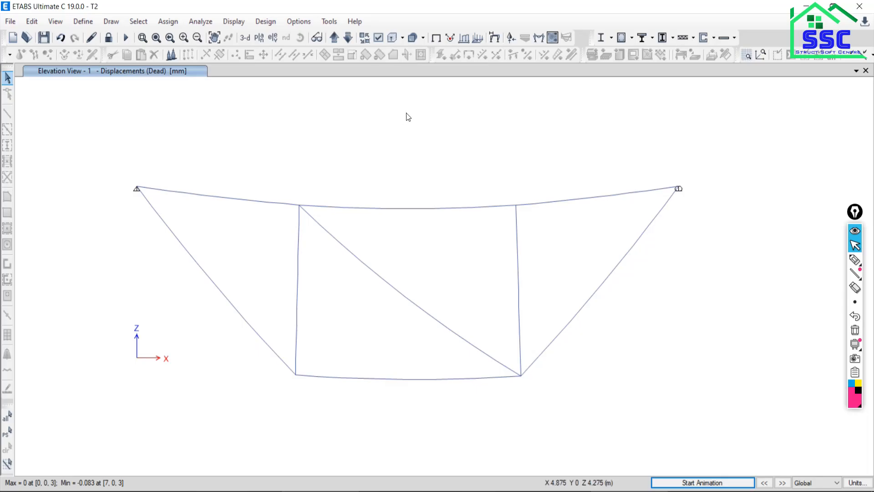
Display the filled Axial Force diagram of the frames for the Live case, and dismiss the CONNECTION Client sign-in window.
click(233, 22)
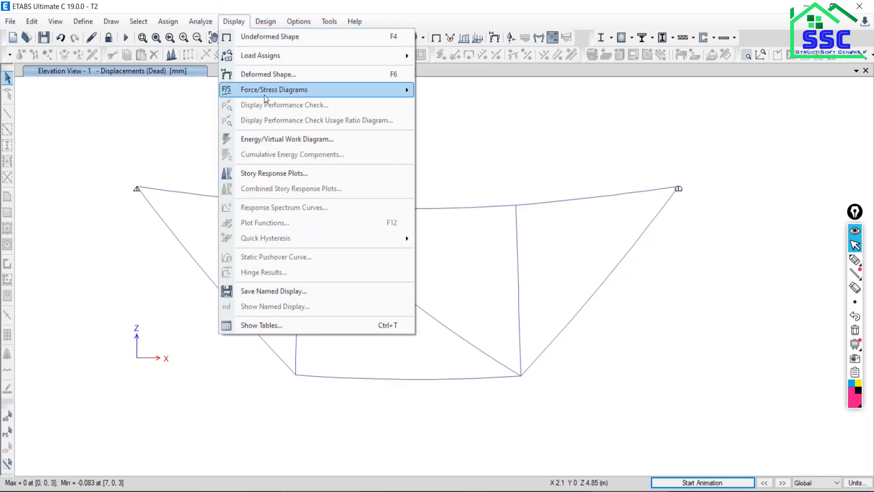
mouse_move(267, 94)
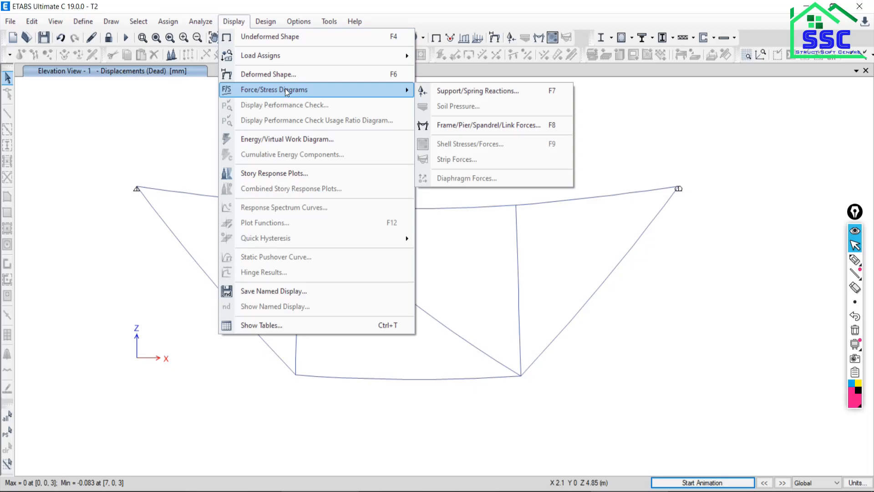
click(446, 127)
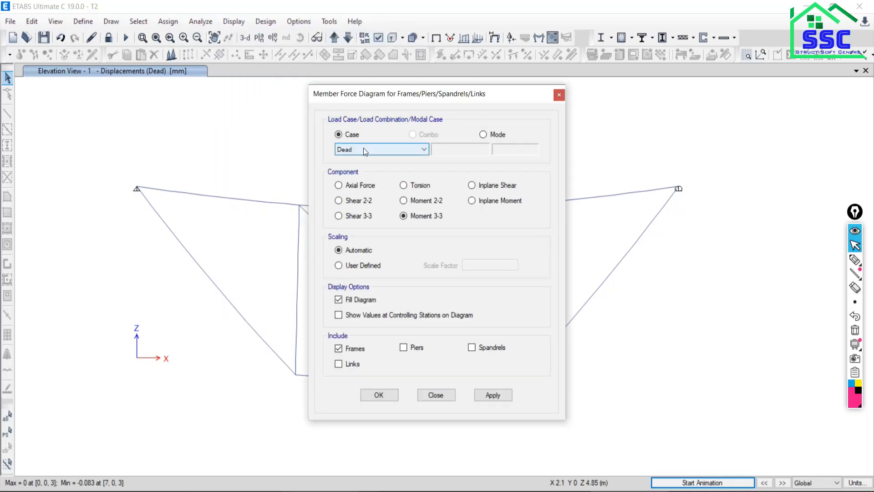
click(364, 149)
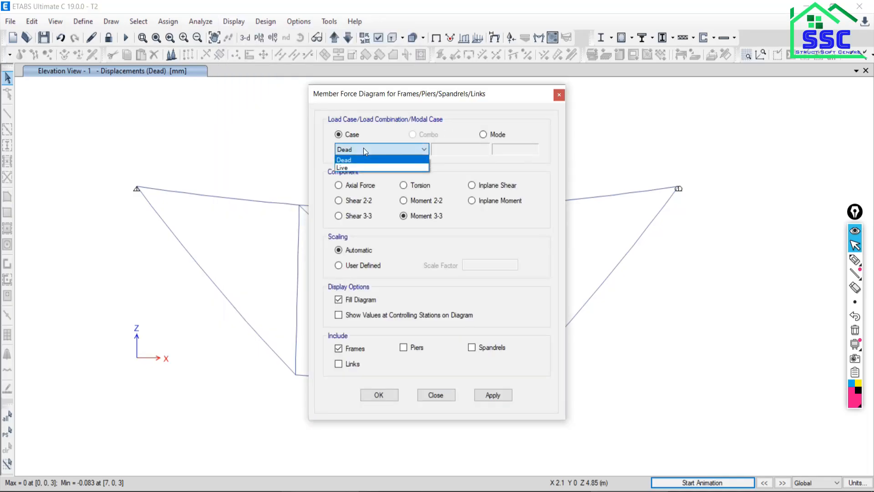
click(351, 168)
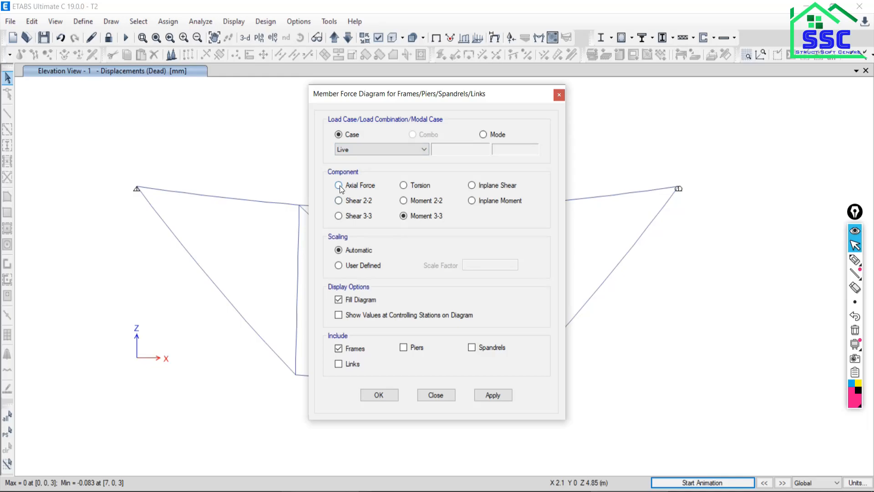
click(339, 184)
click(494, 398)
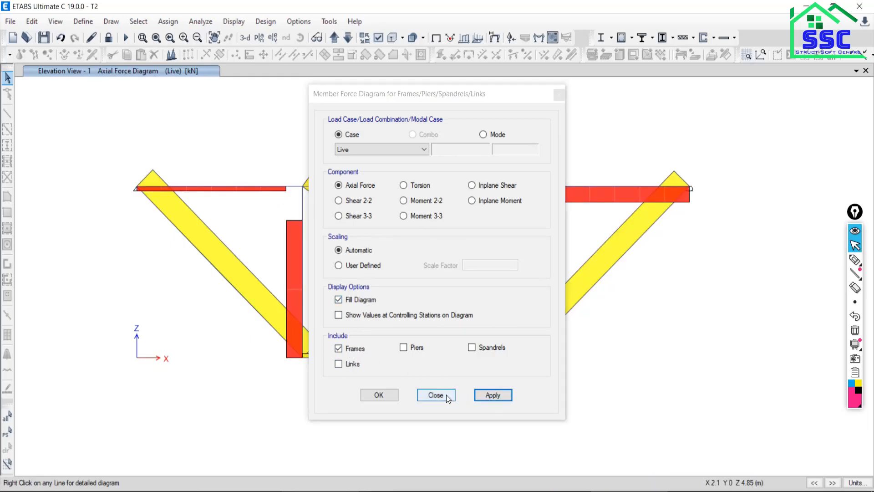
click(444, 394)
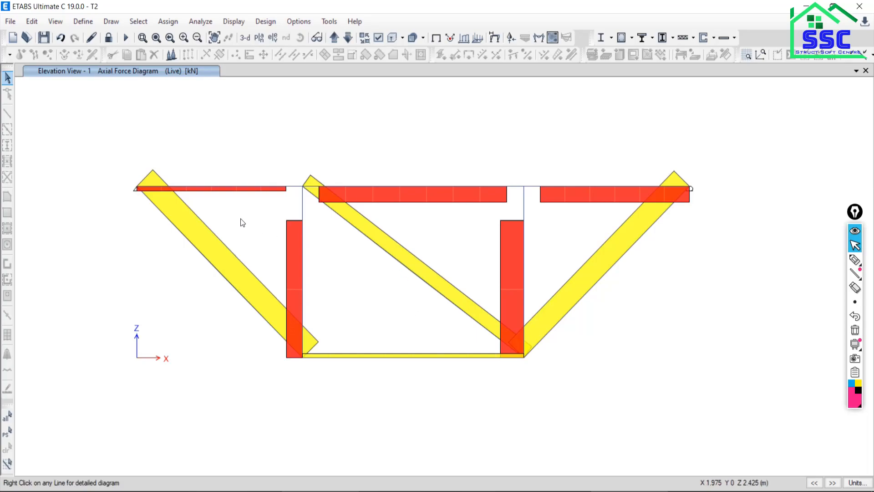
mouse_move(303, 245)
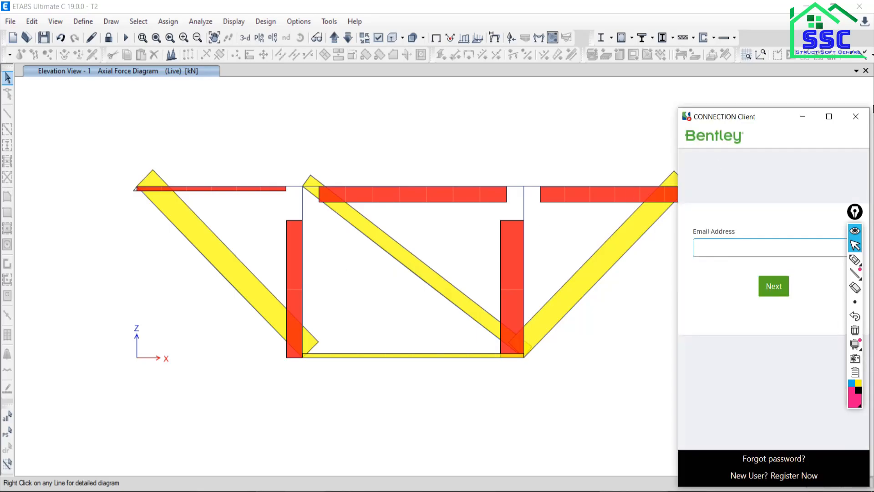
click(856, 116)
Show values at controlling stations on the Live axial force diagram instead of the fill.
click(220, 24)
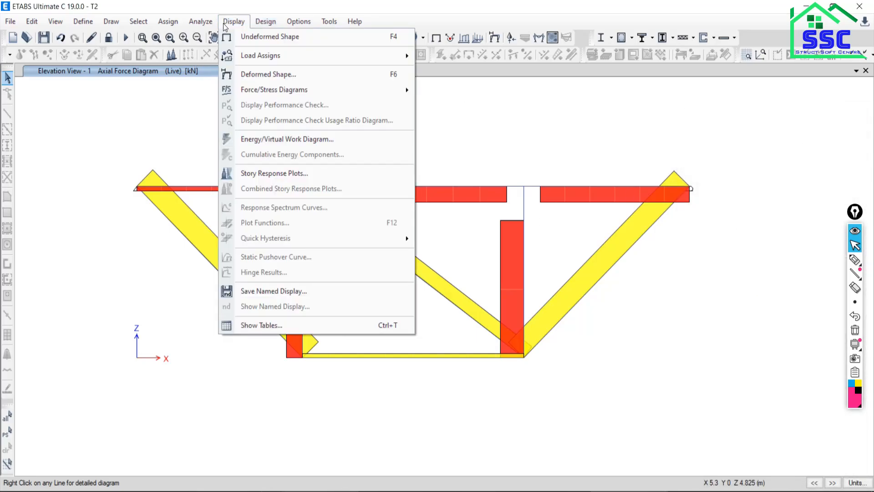
mouse_move(288, 93)
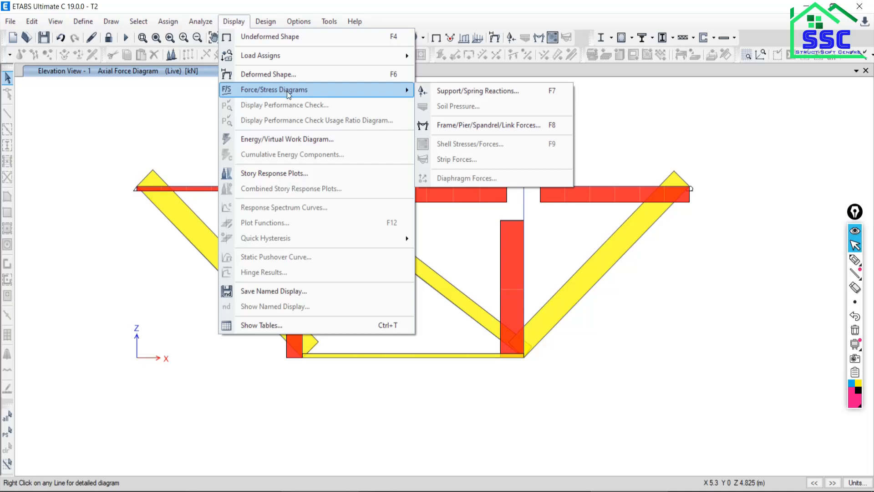
click(483, 125)
drag(395, 94, 534, 72)
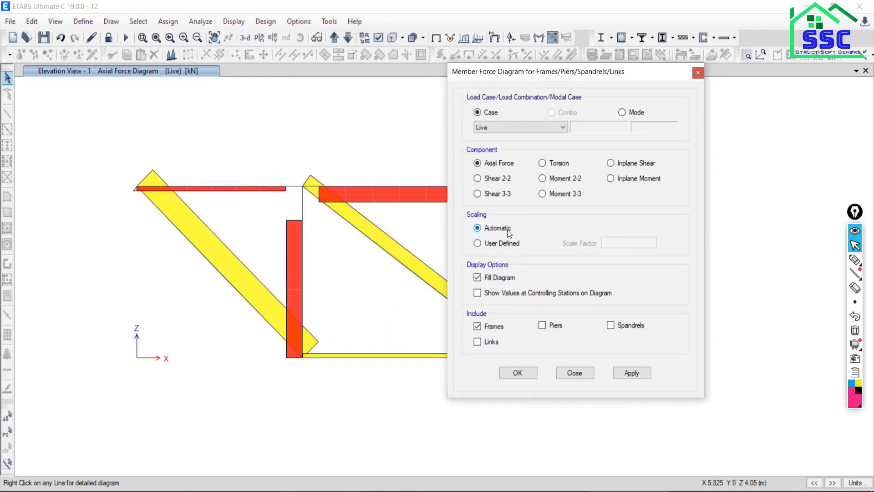
click(477, 293)
click(643, 376)
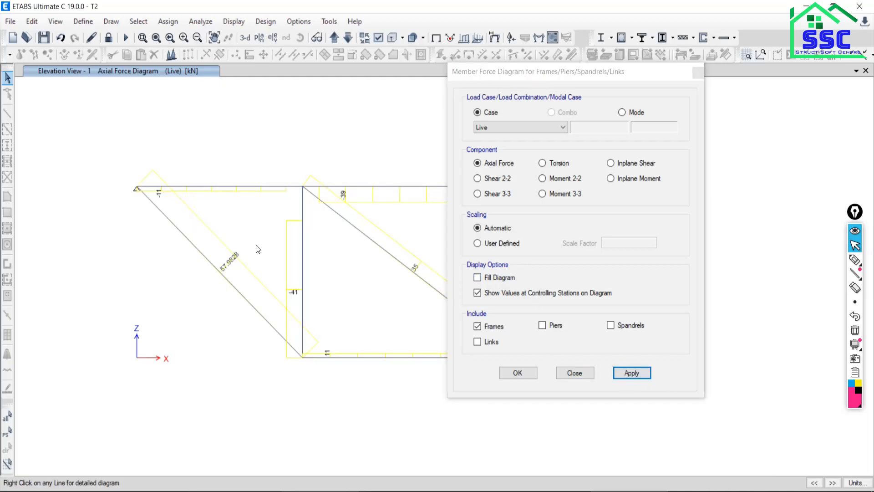
middle_drag(258, 249, 199, 227)
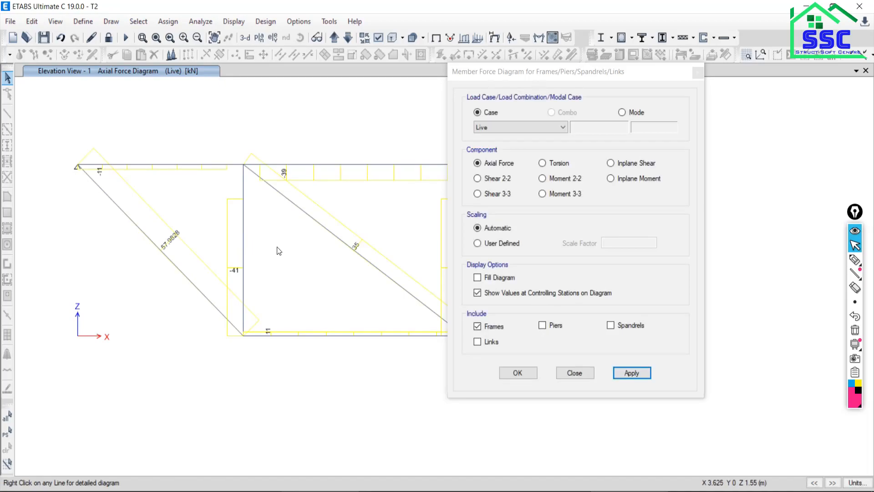
Restore the filled Live axial force diagram without the station values.
click(478, 294)
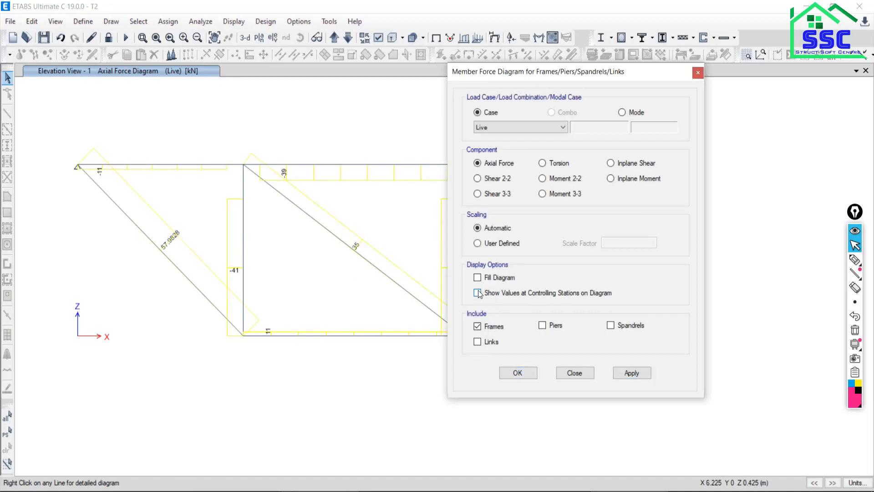
click(632, 373)
click(584, 373)
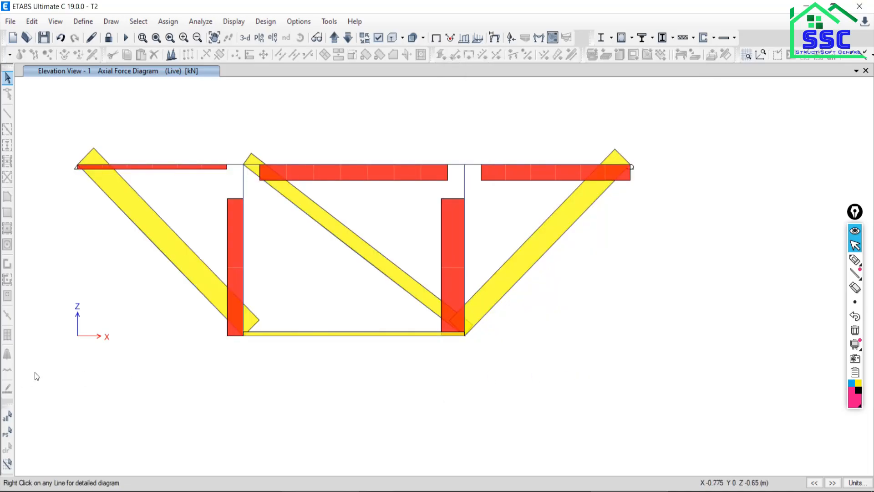
Read the axial force in top chord member AB and compare it with the example 1.2 answer table in the Nitro Pro PDF.
middle_drag(226, 267, 334, 301)
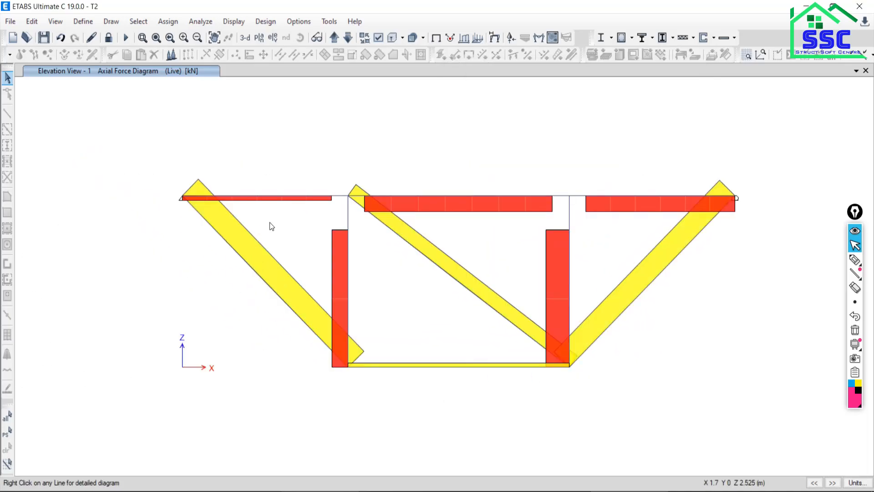
mouse_move(362, 226)
middle_drag(296, 229, 276, 209)
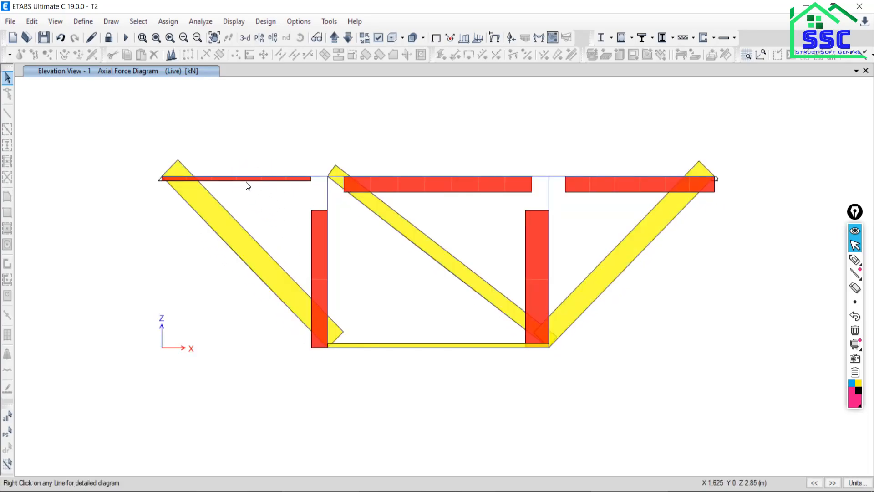
mouse_move(230, 177)
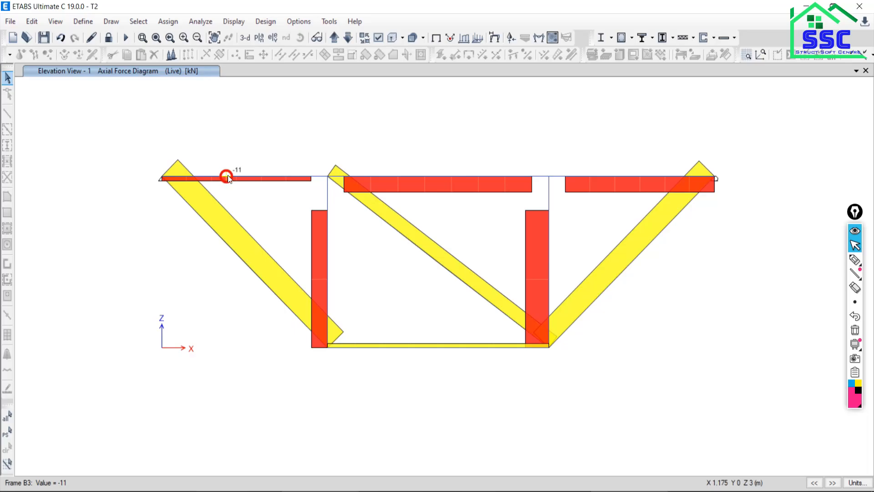
click(631, 491)
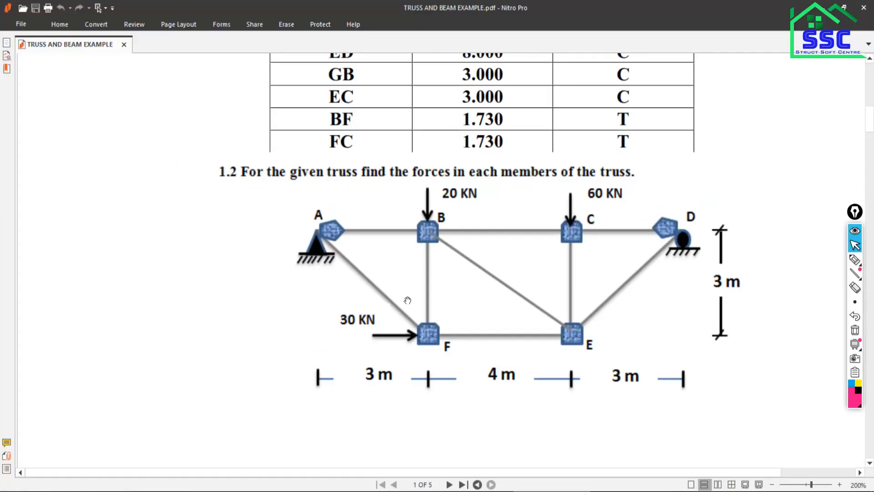
scroll(404, 298, down, 7)
scroll(398, 283, up, 5)
scroll(389, 178, up, 1)
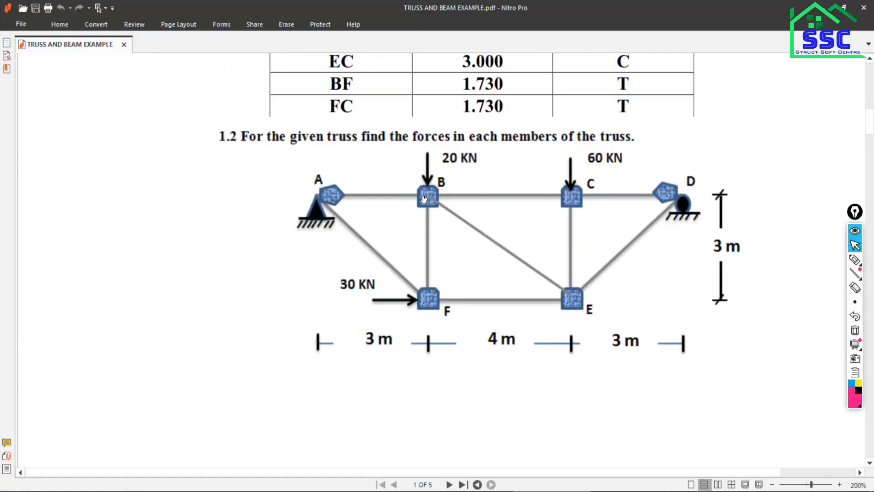
scroll(408, 242, down, 8)
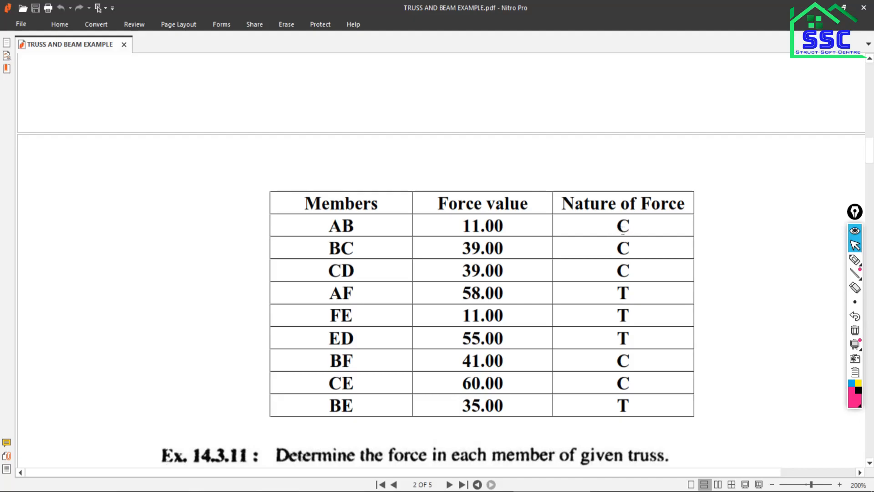
key(alt+Tab)
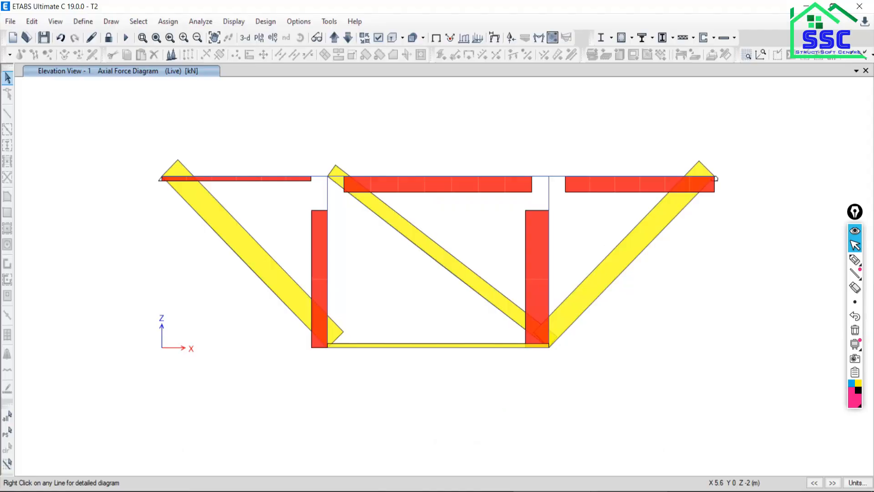
Read the axial forces in top chord members BC and CD and check them against the PDF's answer table.
mouse_move(239, 179)
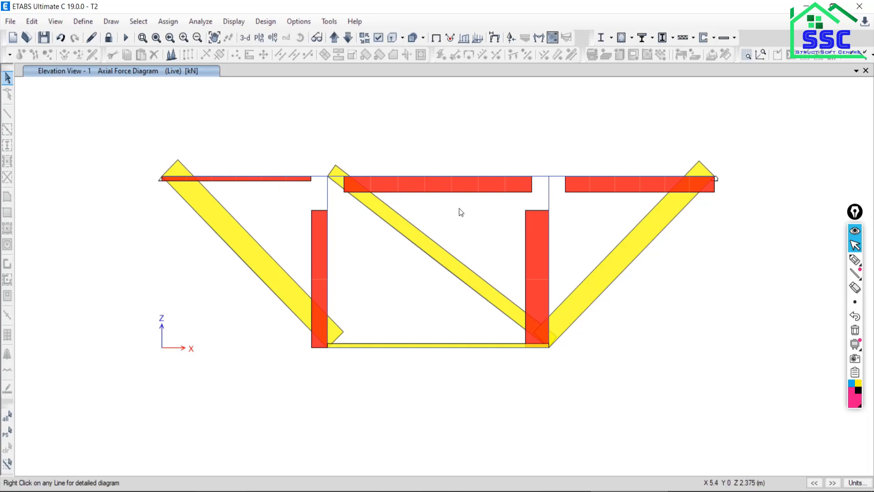
mouse_move(433, 179)
click(542, 490)
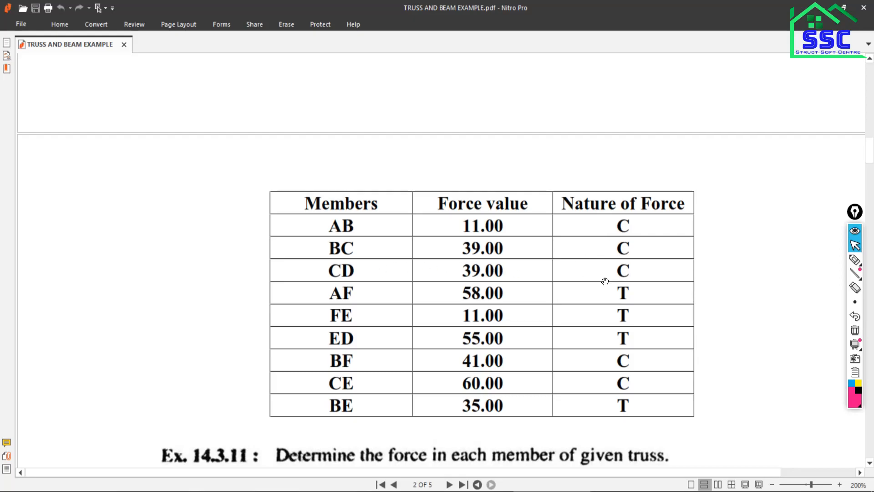
click(537, 491)
mouse_move(576, 176)
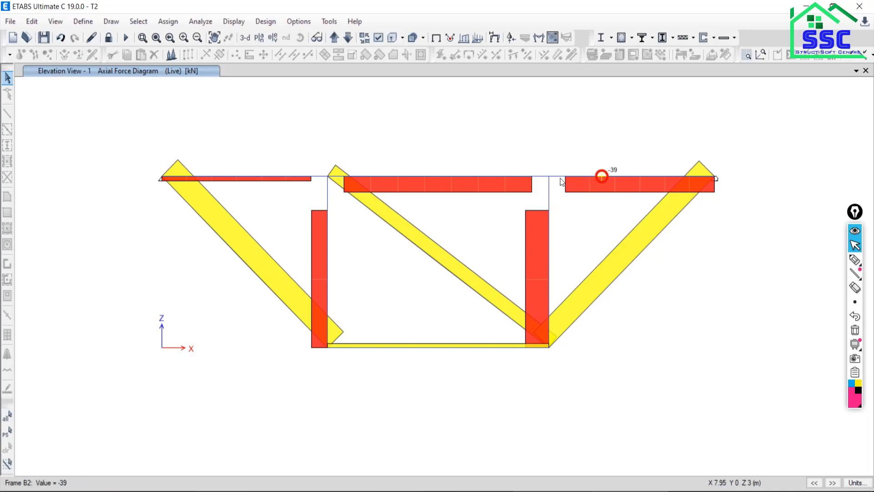
click(544, 491)
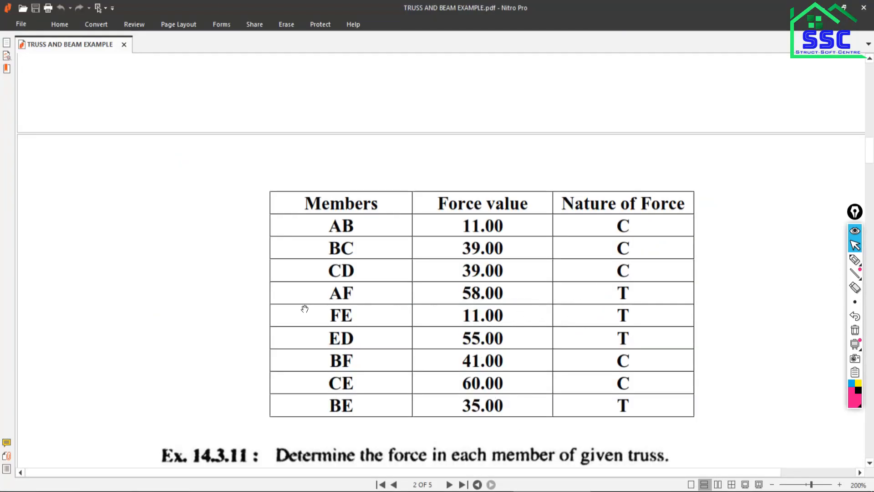
Locate member AF in the PDF's truss figure, read its axial force in ETABS, and check it against the answer table.
scroll(494, 308, up, 8)
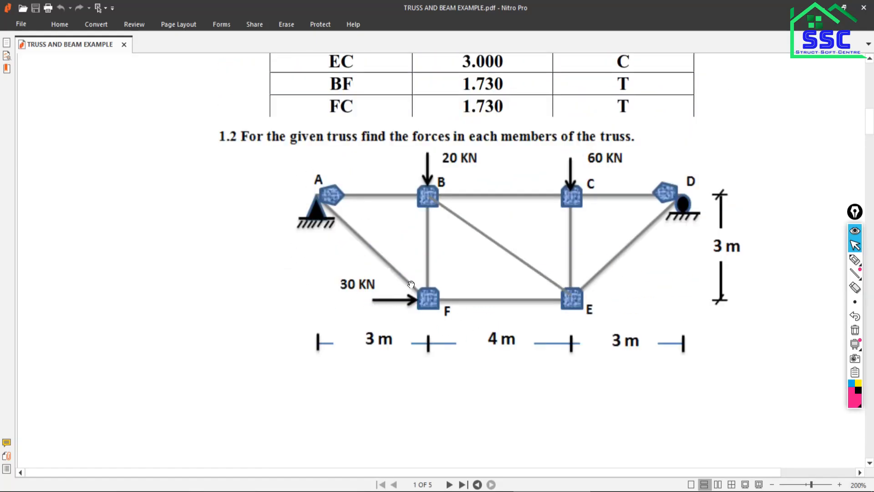
click(629, 491)
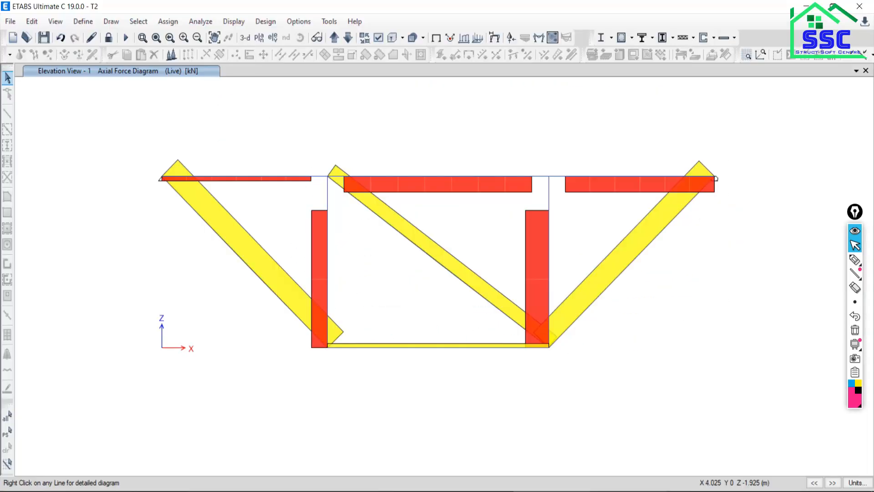
mouse_move(226, 242)
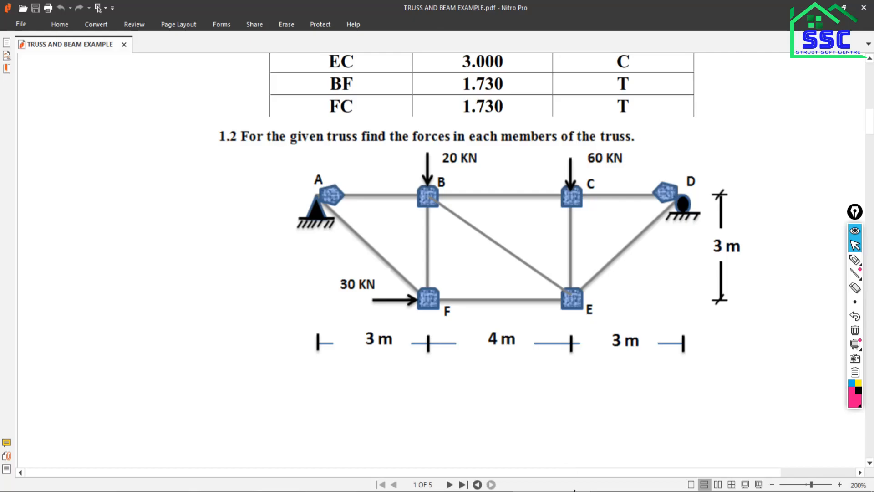
scroll(486, 269, down, 10)
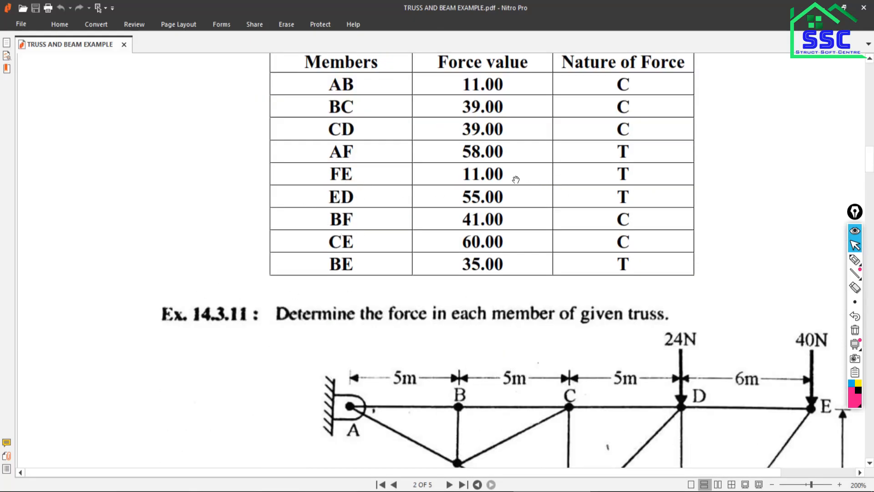
key(alt+Tab)
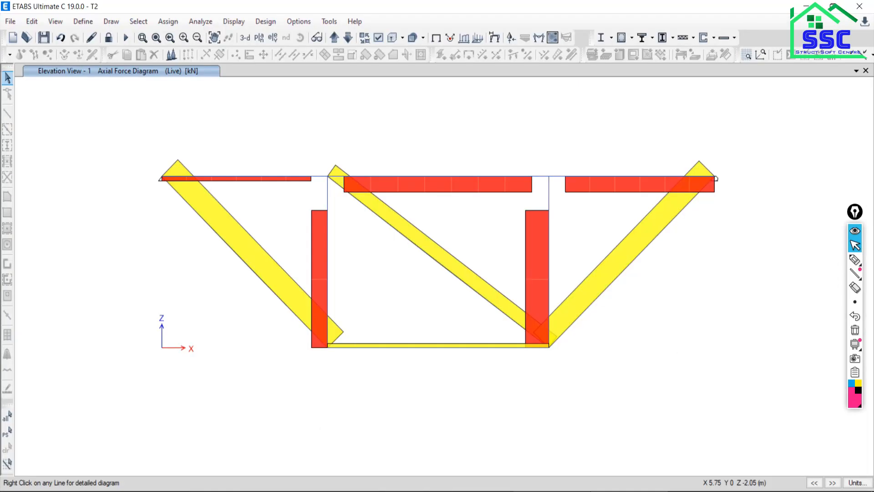
Read the Live axial force in the middle top chord member from its detailed force diagram.
mouse_move(415, 349)
mouse_move(420, 177)
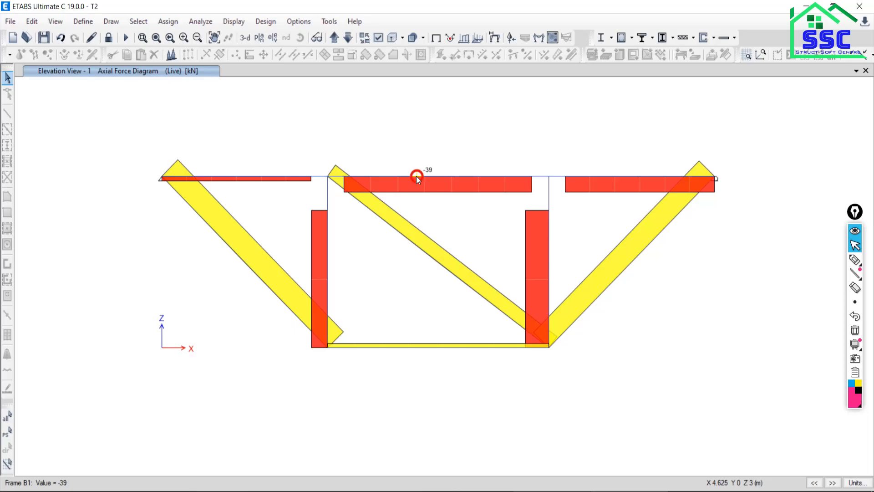
right_click(416, 177)
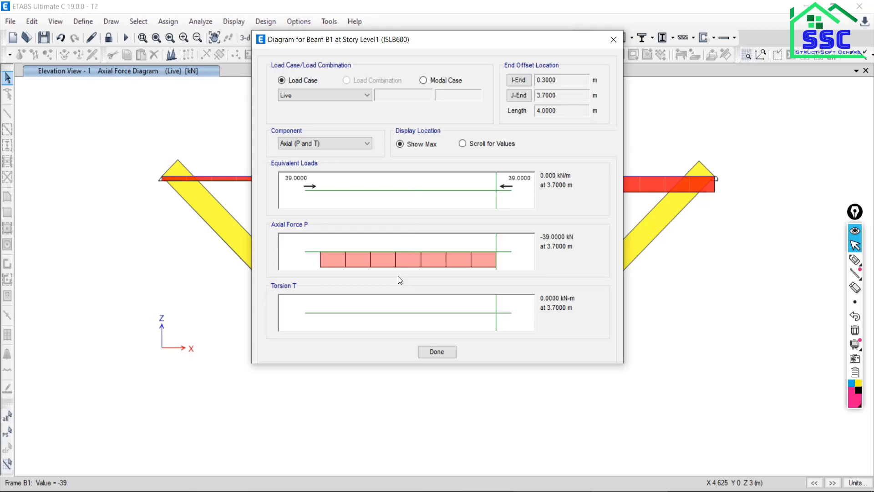
click(437, 352)
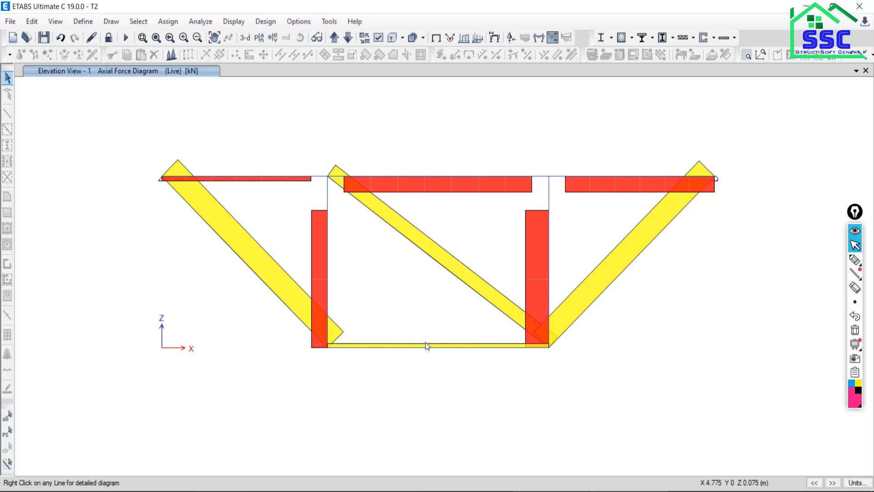
Switch to the Nitro Pro PDF and look through truss example 14.3.11 and the beams section with Problem 6.1.
click(564, 488)
scroll(609, 305, down, 1)
scroll(609, 305, down, 4)
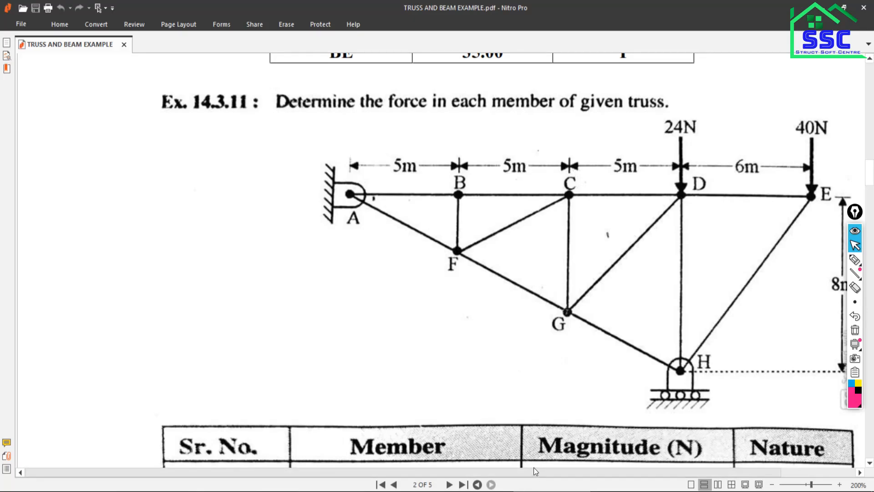
drag(524, 473, 587, 473)
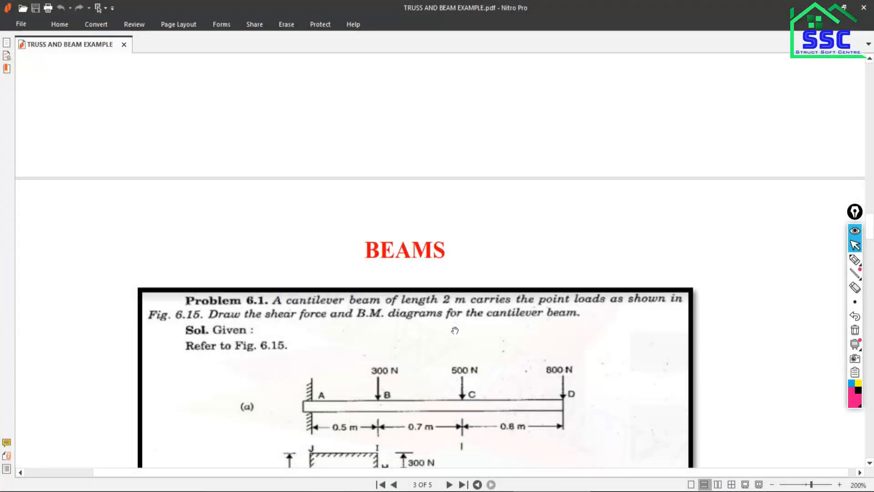
scroll(452, 331, down, 3)
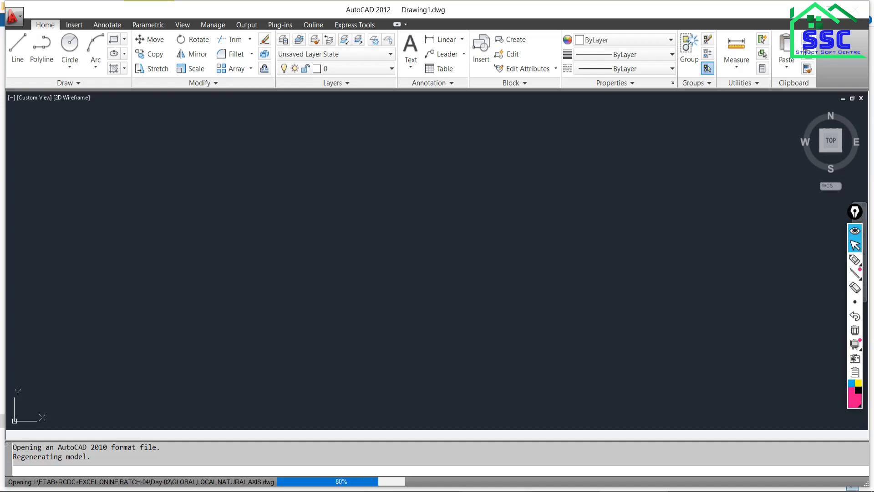
Examine the large beam dimensioned B, D and L in the GLOBAL,LOCAL,NATURAL AXIS.dwg drawing in AutoCAD.
scroll(420, 302, down, 8)
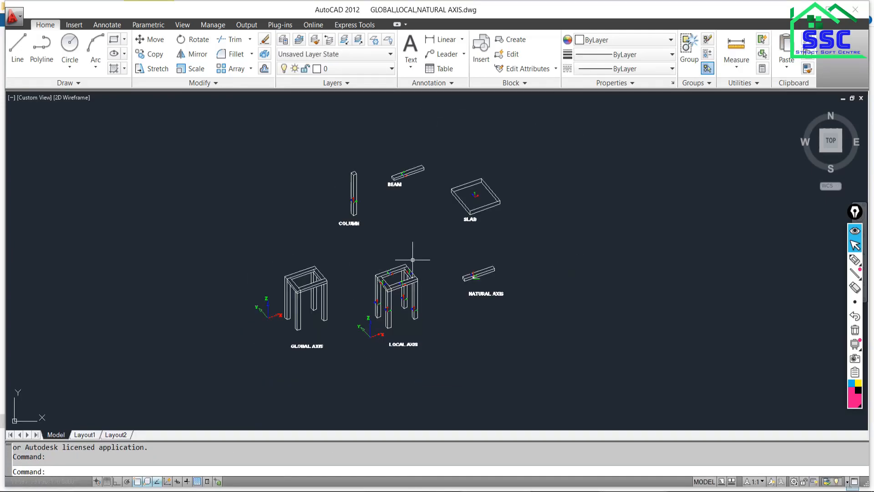
scroll(403, 304, down, 2)
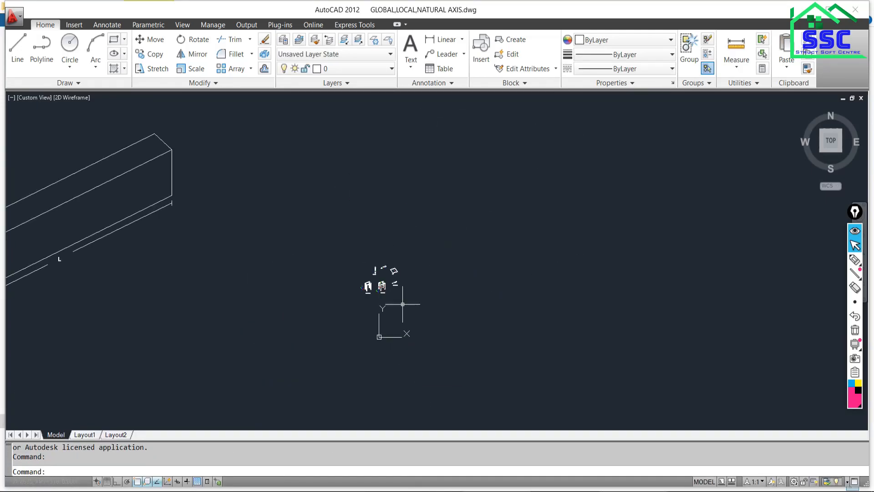
middle_drag(166, 300, 485, 266)
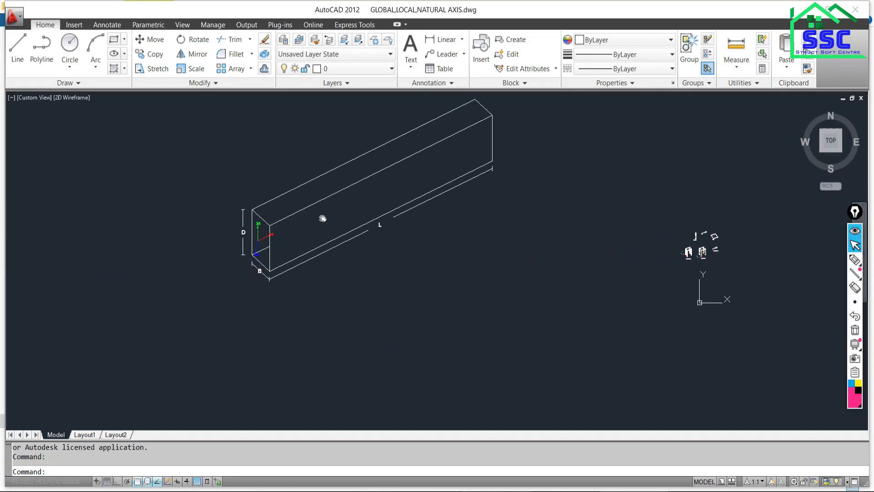
scroll(301, 296, up, 2)
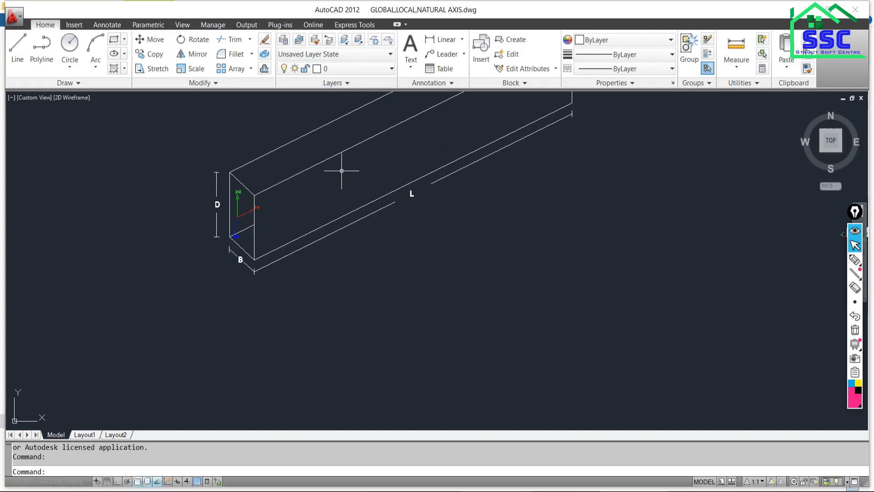
middle_drag(341, 171, 354, 255)
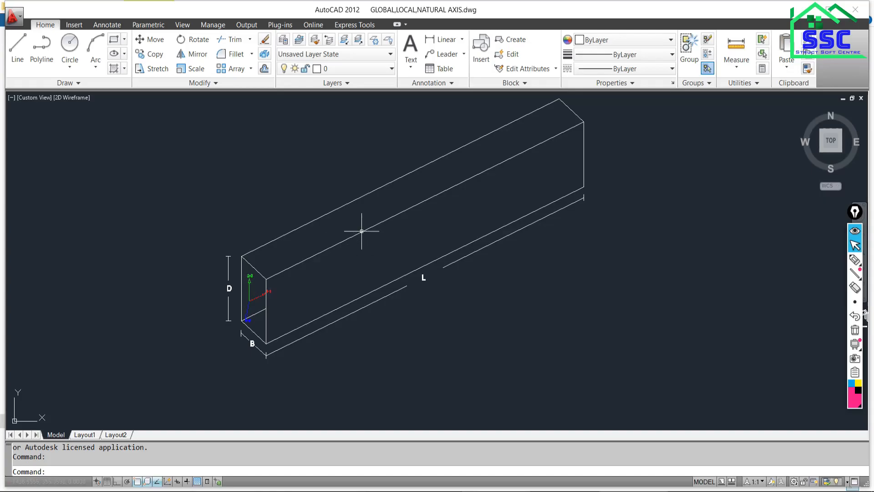
middle_drag(342, 224, 351, 254)
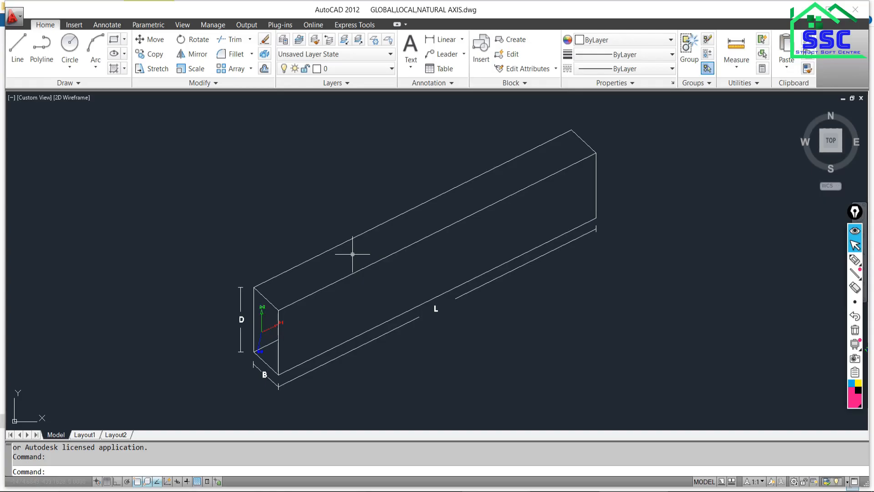
scroll(312, 273, down, 2)
middle_drag(347, 273, 336, 244)
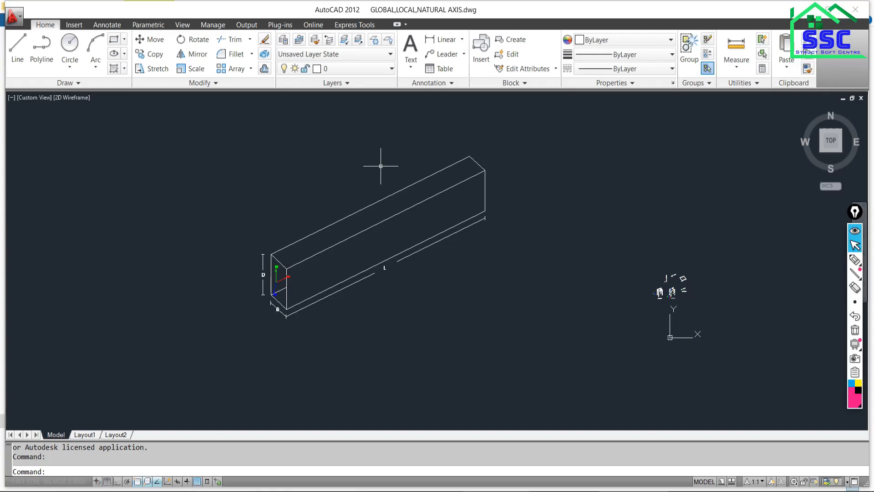
Examine the local axes 1-1, 2-2 and 3-3 on the end face of the B × D × L beam.
scroll(282, 279, up, 3)
scroll(287, 274, up, 2)
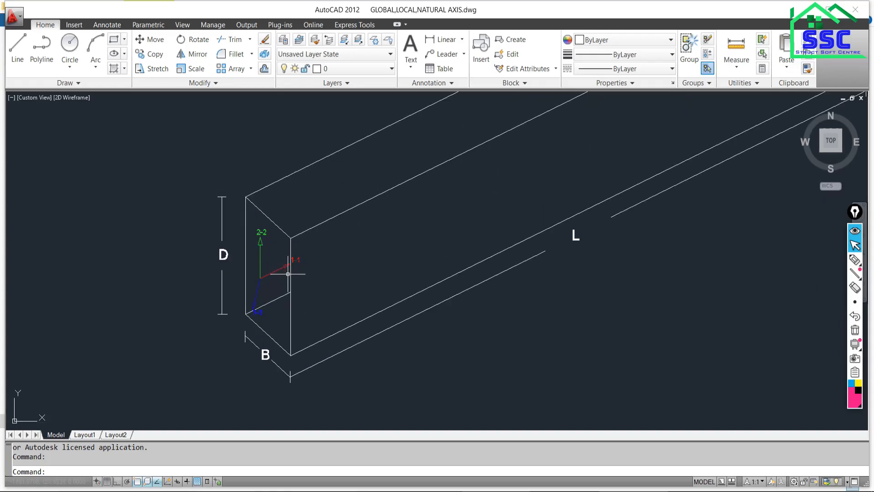
middle_drag(302, 277, 274, 297)
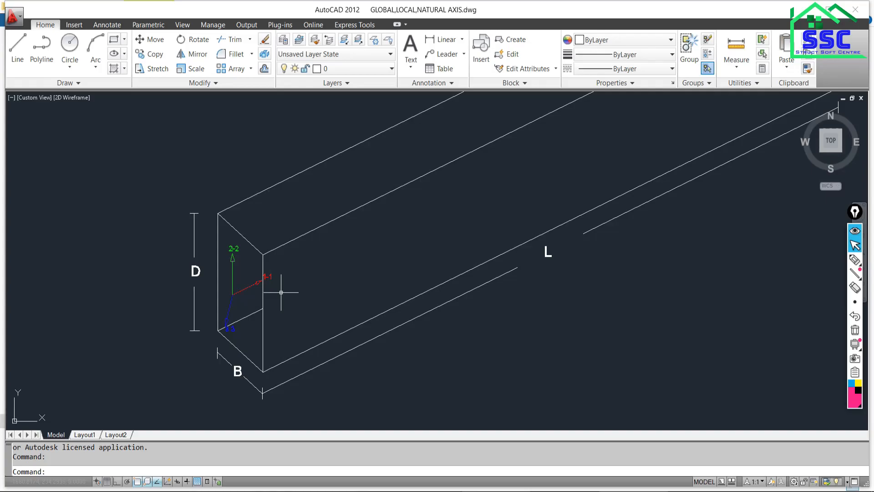
scroll(283, 291, down, 4)
scroll(258, 228, up, 6)
middle_drag(263, 234, 263, 262)
mouse_move(319, 253)
middle_down()
mouse_move(289, 281)
mouse_move(240, 299)
middle_up()
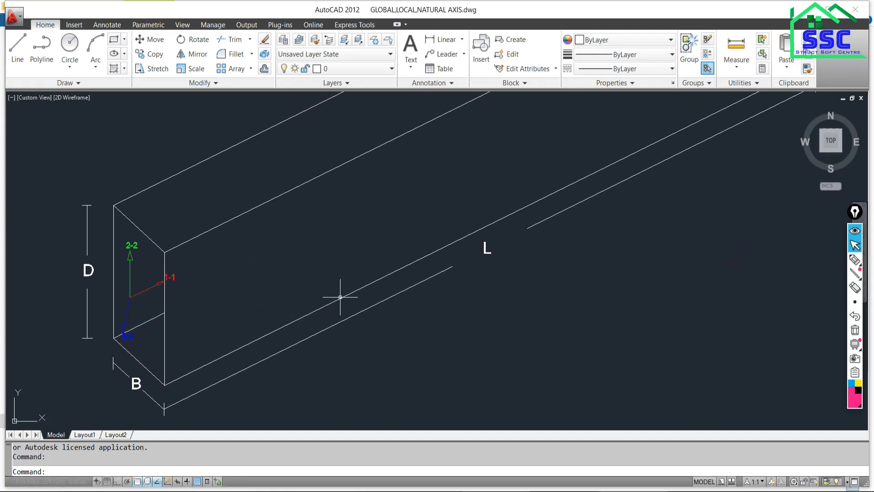
middle_drag(372, 296, 344, 289)
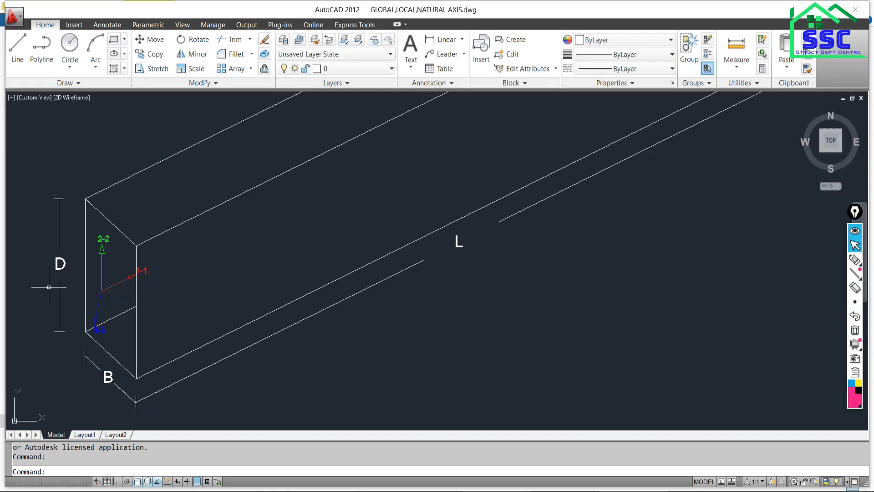
scroll(47, 230, down, 5)
mouse_move(84, 303)
middle_down()
mouse_move(134, 290)
mouse_move(162, 254)
middle_up()
scroll(162, 217, up, 9)
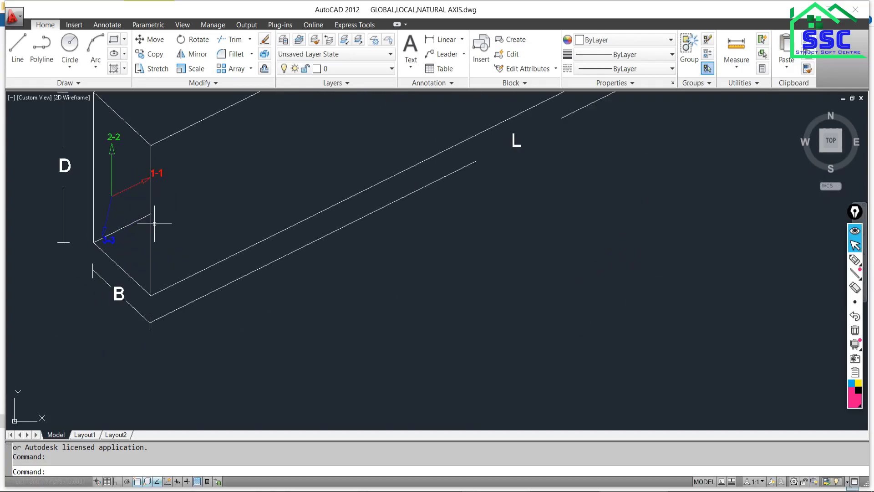
scroll(150, 231, down, 8)
Write the equilibrium equation ΣFx = 0 in square brackets beside the beam with the screen annotation pen.
click(856, 259)
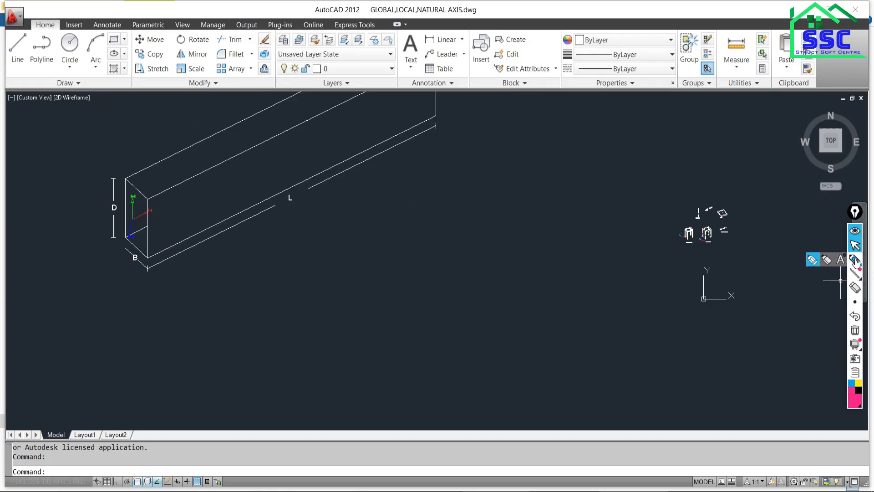
mouse_move(354, 234)
mouse_down()
mouse_move(372, 234)
mouse_move(392, 253)
mouse_move(408, 230)
mouse_move(393, 256)
mouse_move(406, 242)
mouse_move(428, 254)
mouse_move(415, 257)
mouse_up()
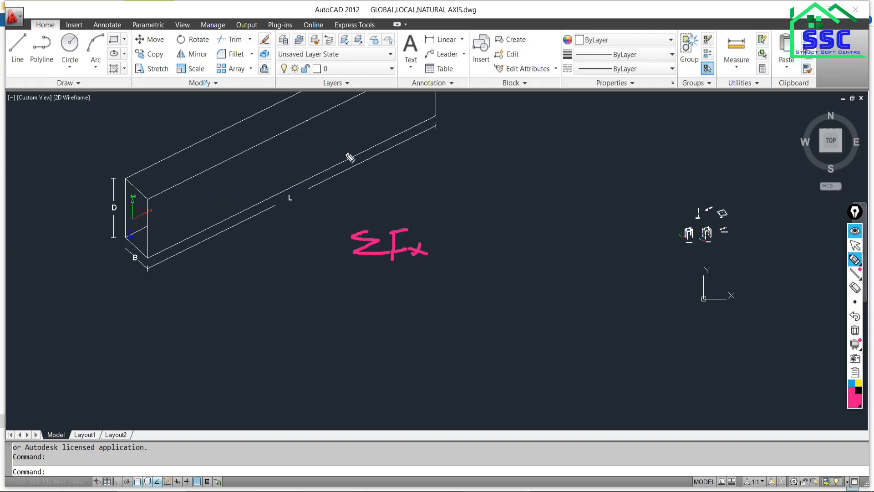
drag(441, 236, 453, 236)
mouse_move(443, 241)
mouse_down()
mouse_move(475, 229)
mouse_move(524, 258)
mouse_move(461, 269)
mouse_up()
mouse_move(342, 213)
mouse_down()
mouse_move(324, 213)
mouse_move(343, 284)
mouse_up()
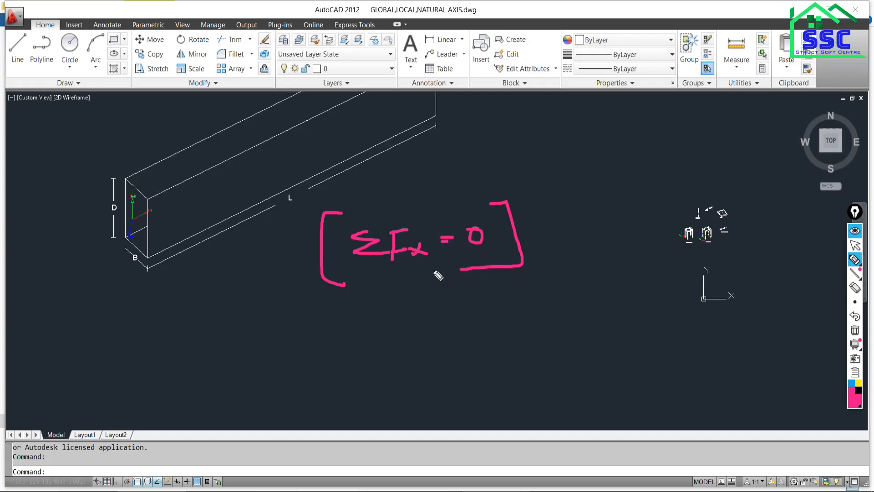
Write the bracketed equilibrium equations ΣFy = 0 and ΣMz = 0 below ΣFx = 0, and clear all annotations.
mouse_move(392, 296)
mouse_down()
mouse_move(360, 328)
mouse_move(388, 330)
mouse_move(413, 309)
mouse_move(422, 316)
mouse_up()
mouse_move(423, 305)
mouse_down()
mouse_move(428, 339)
mouse_move(456, 307)
mouse_move(474, 306)
mouse_up()
mouse_move(508, 284)
mouse_down()
mouse_move(531, 336)
mouse_move(495, 336)
mouse_up()
mouse_move(342, 295)
mouse_down()
mouse_move(324, 296)
mouse_move(353, 343)
mouse_move(332, 391)
mouse_move(347, 409)
mouse_up()
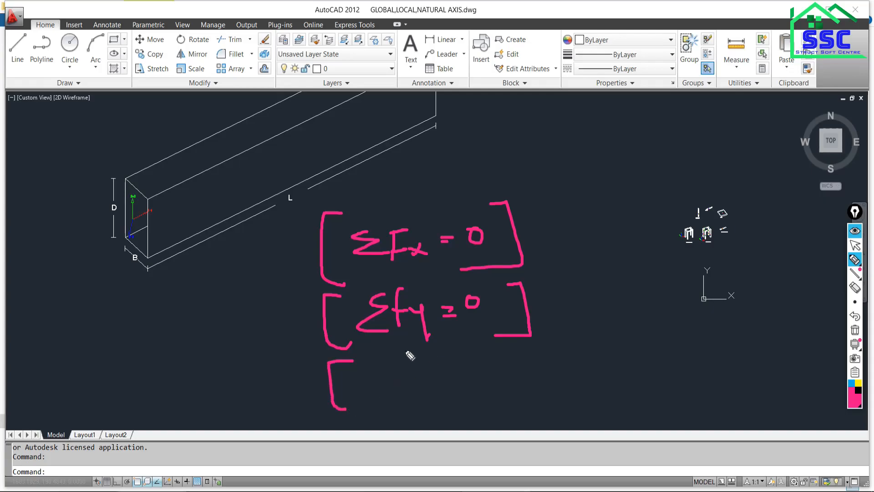
mouse_move(415, 354)
mouse_down()
mouse_move(395, 383)
mouse_move(423, 381)
mouse_move(432, 354)
mouse_move(440, 361)
mouse_move(451, 346)
mouse_move(466, 379)
mouse_move(500, 365)
mouse_up()
mouse_move(484, 371)
mouse_down()
mouse_move(532, 346)
mouse_move(559, 391)
mouse_move(509, 396)
mouse_up()
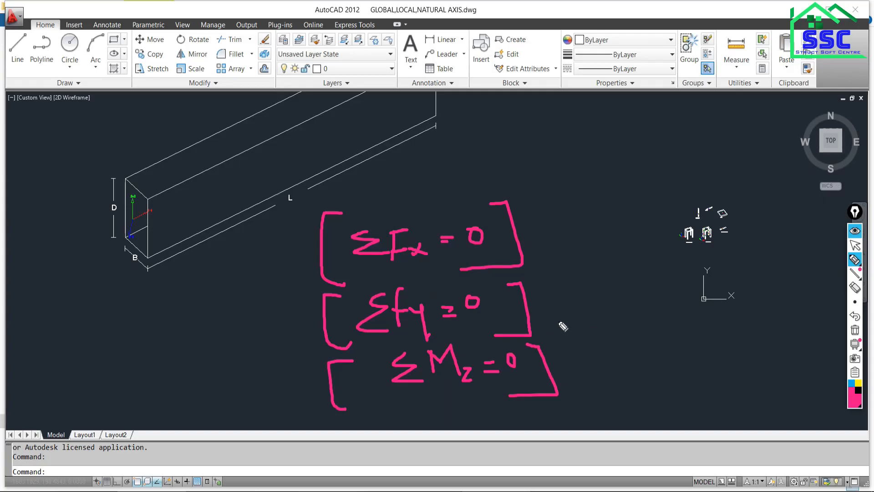
click(856, 331)
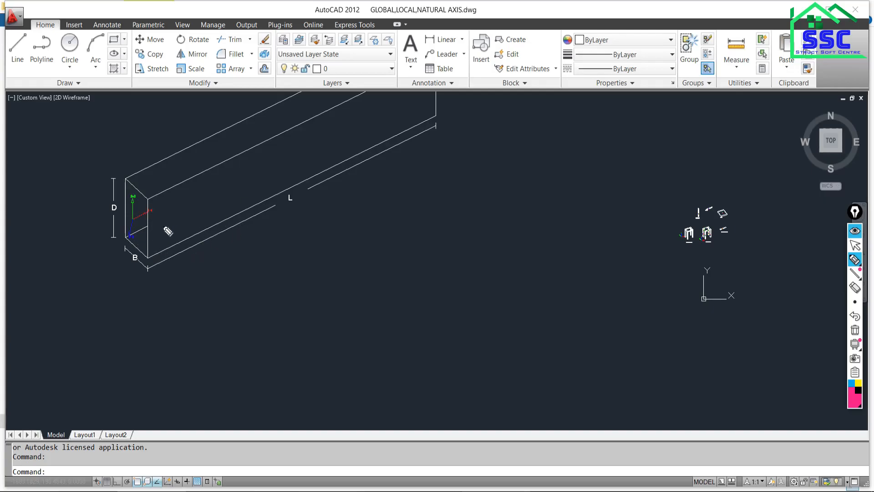
Draw a freehand line along the AutoCAD beam's length and sketch a long rectangular beam elevation below it.
drag(158, 219, 338, 133)
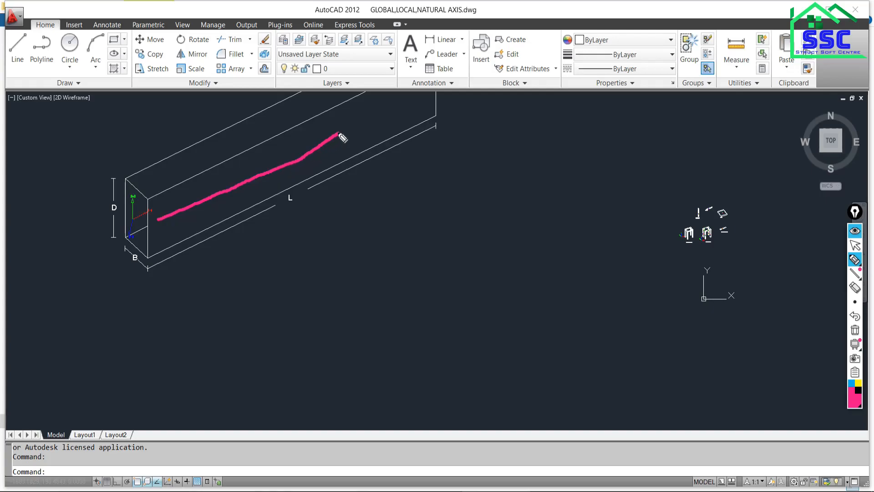
click(855, 245)
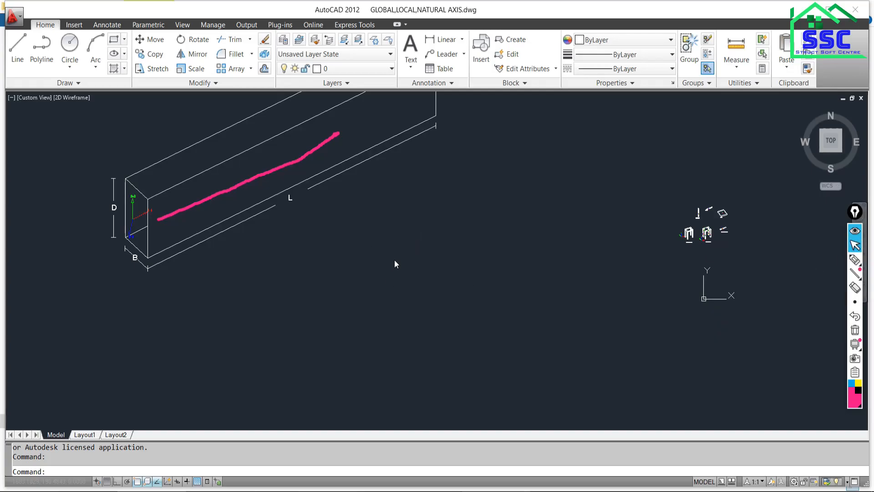
click(856, 260)
mouse_move(303, 259)
mouse_down()
mouse_move(605, 314)
mouse_move(605, 325)
mouse_move(273, 328)
mouse_move(266, 264)
mouse_move(325, 262)
mouse_up()
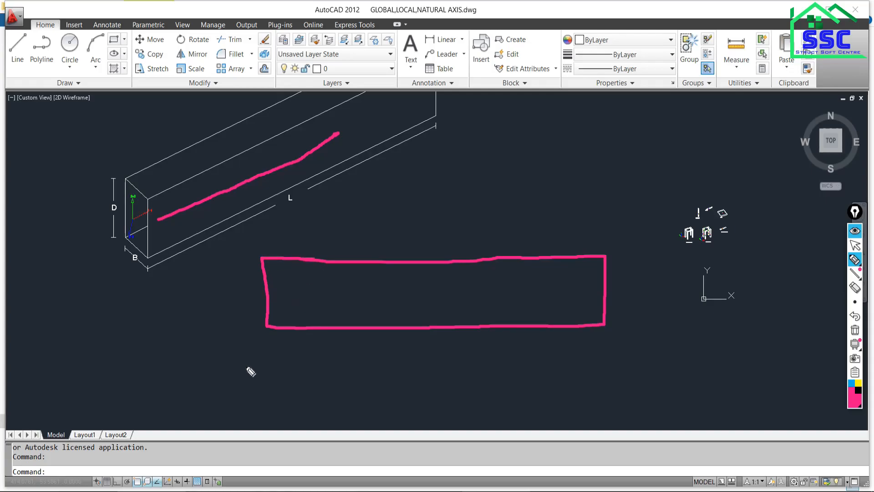
Sketch column stubs with break lines under both beam ends, and label the beam's depth D and length L.
drag(267, 327, 267, 377)
mouse_move(286, 329)
mouse_down()
mouse_move(285, 377)
mouse_move(275, 377)
mouse_move(298, 376)
mouse_up()
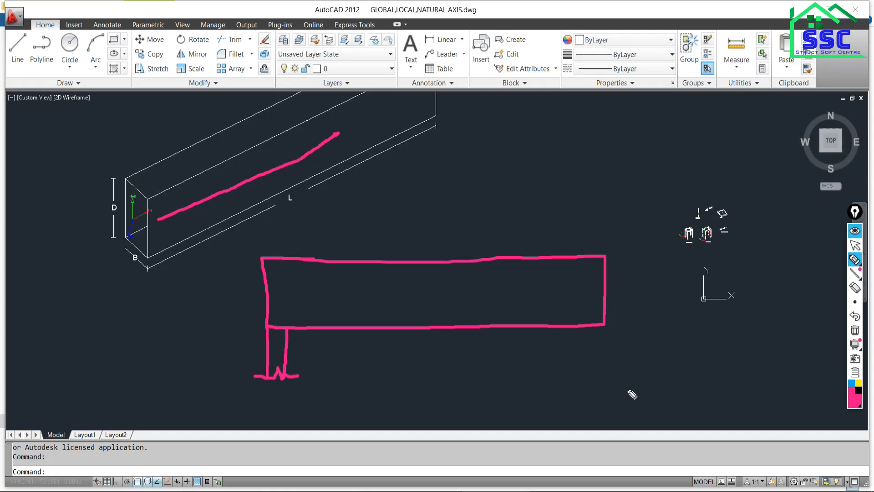
drag(582, 326, 582, 368)
mouse_move(603, 326)
mouse_down()
mouse_move(605, 372)
mouse_move(588, 370)
mouse_move(616, 372)
mouse_up()
mouse_move(615, 255)
mouse_down()
mouse_move(627, 255)
mouse_move(620, 324)
mouse_move(630, 324)
mouse_move(631, 289)
mouse_move(639, 297)
mouse_up()
click(627, 298)
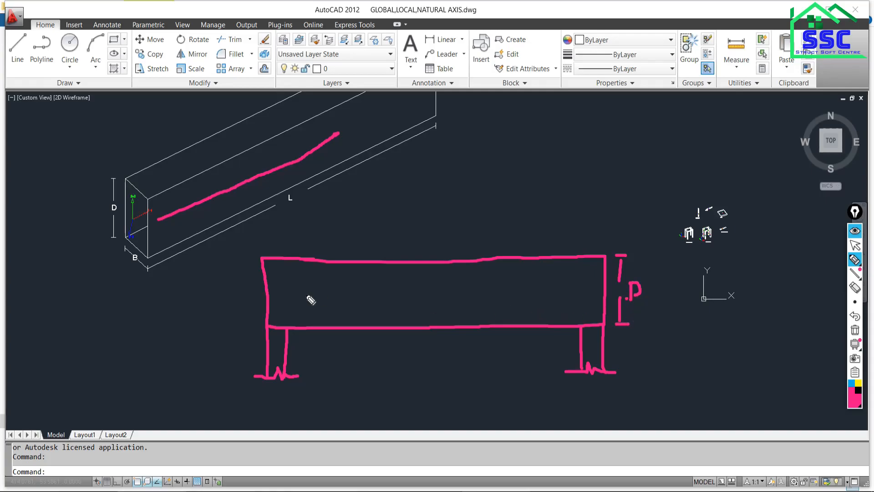
drag(417, 381, 428, 395)
Compare the AutoCAD beam's B, D and L dimensions with the sketched beam elevation.
click(855, 245)
scroll(134, 199, up, 5)
scroll(197, 231, down, 2)
scroll(198, 231, up, 5)
scroll(196, 232, down, 5)
scroll(194, 230, up, 4)
scroll(190, 230, down, 5)
scroll(273, 280, down, 3)
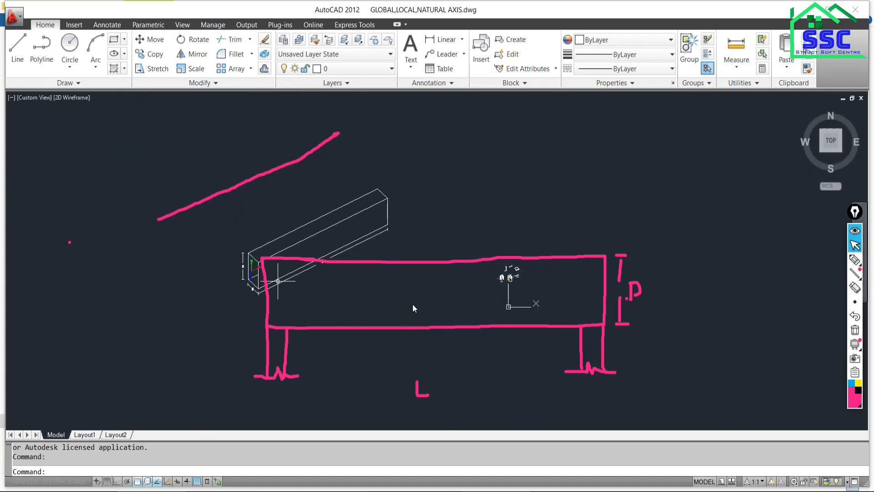
scroll(348, 284, up, 5)
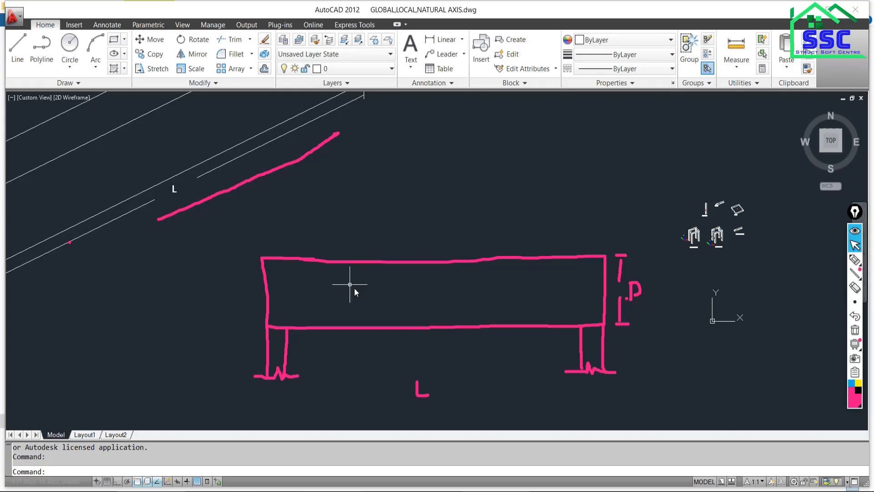
Draw a double-line downward point load arrow at the sketched beam's midspan and a short horizontal line at its left end.
click(856, 261)
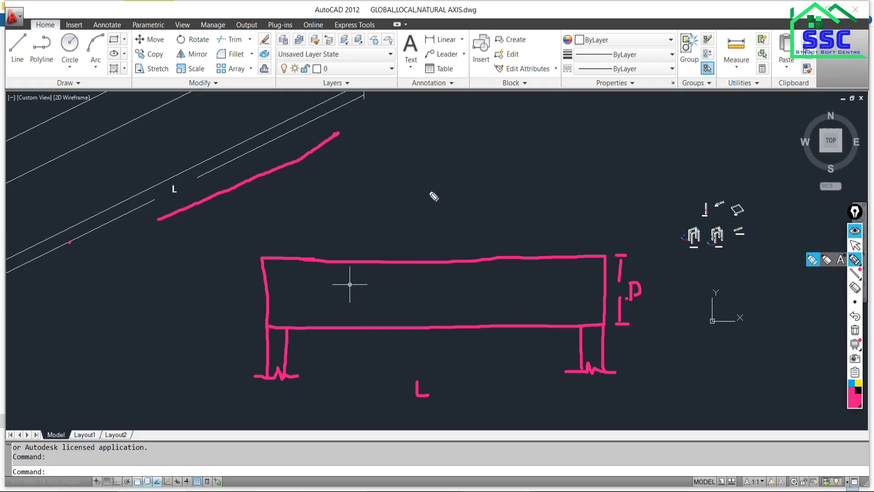
drag(434, 178, 437, 260)
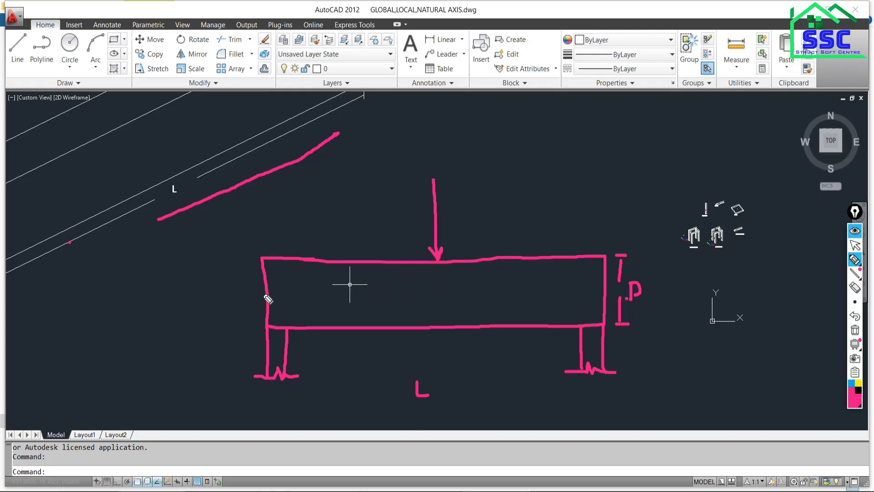
drag(268, 292, 239, 293)
drag(434, 185, 433, 259)
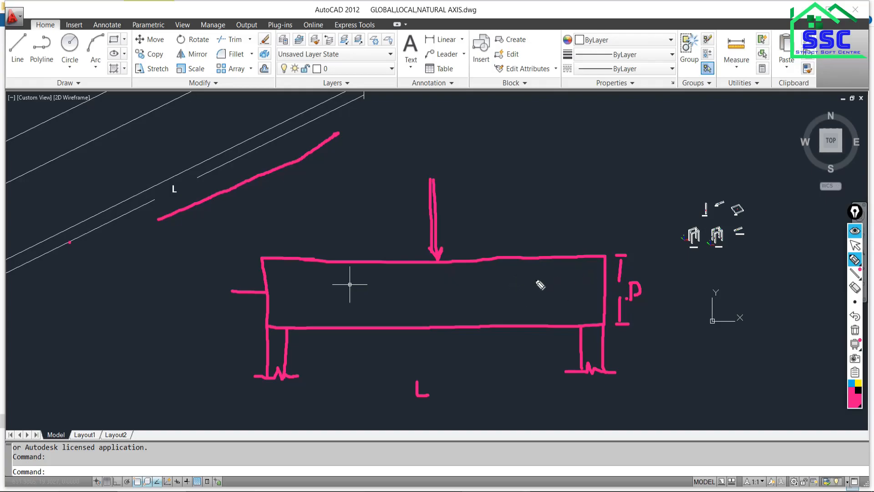
Sketch the beam's sagging deflected shape with dashed curves for its top and bottom edges.
mouse_move(601, 257)
mouse_down()
mouse_move(511, 293)
mouse_move(464, 296)
mouse_move(377, 296)
mouse_move(266, 263)
mouse_up()
mouse_move(605, 324)
mouse_down()
mouse_move(540, 347)
mouse_move(428, 359)
mouse_move(330, 340)
mouse_up()
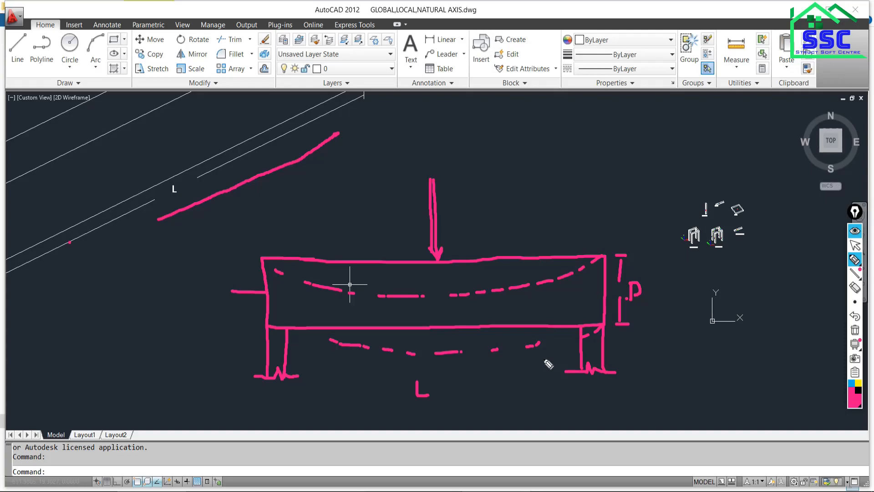
click(855, 245)
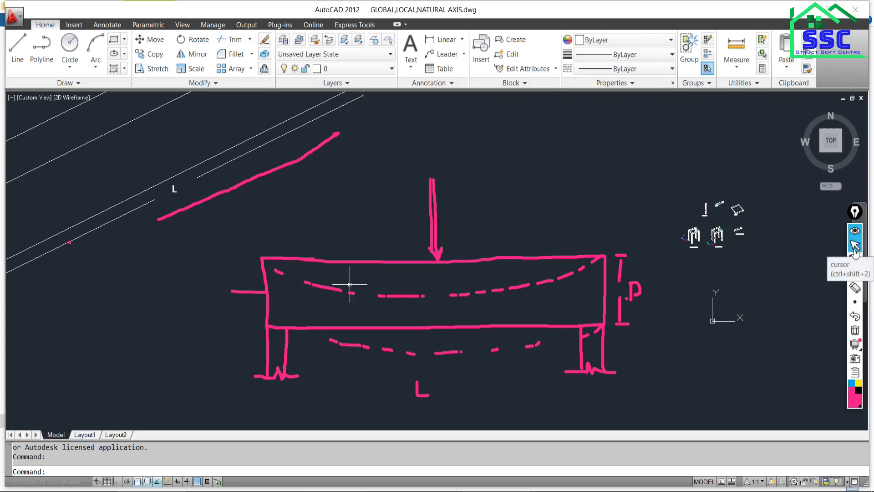
mouse_move(856, 261)
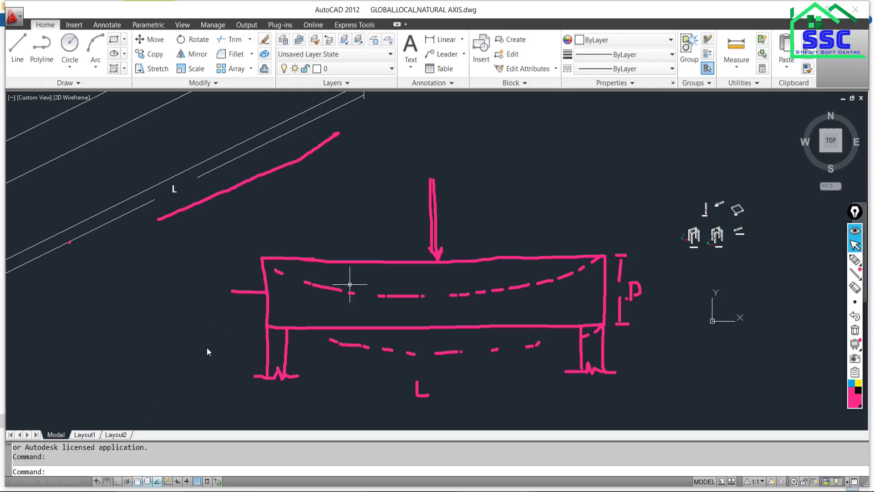
Examine the AutoCAD beam's local axes and dimensions beside the deflected sketch, and switch to the Google Meet call.
scroll(154, 340, down, 8)
scroll(124, 341, up, 6)
scroll(142, 335, up, 3)
middle_drag(211, 333, 125, 379)
scroll(131, 323, down, 4)
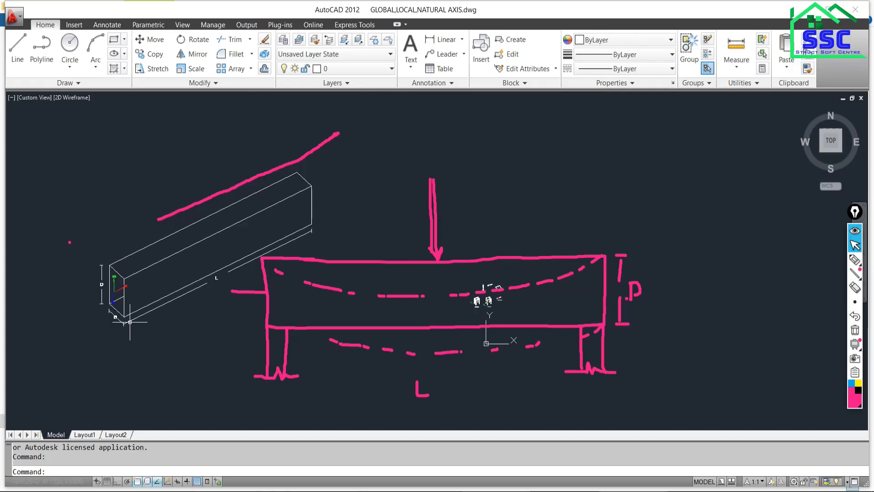
scroll(132, 317, up, 3)
scroll(156, 331, up, 3)
scroll(140, 323, down, 4)
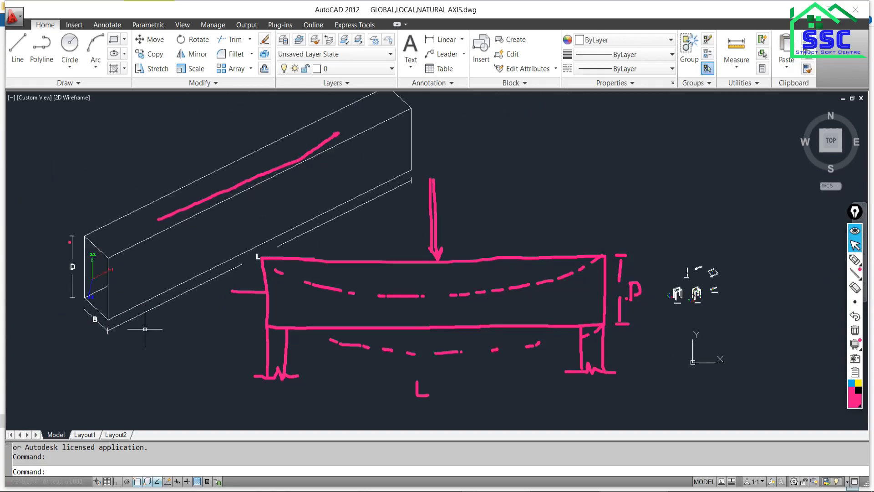
click(295, 480)
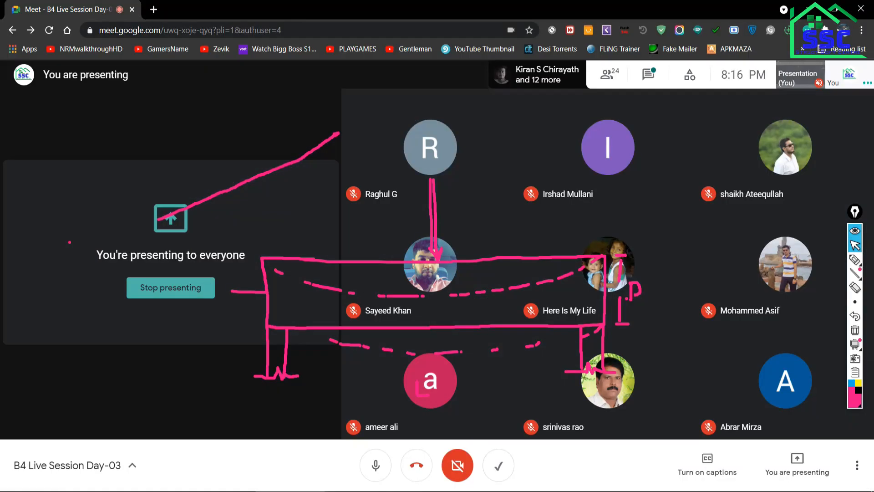
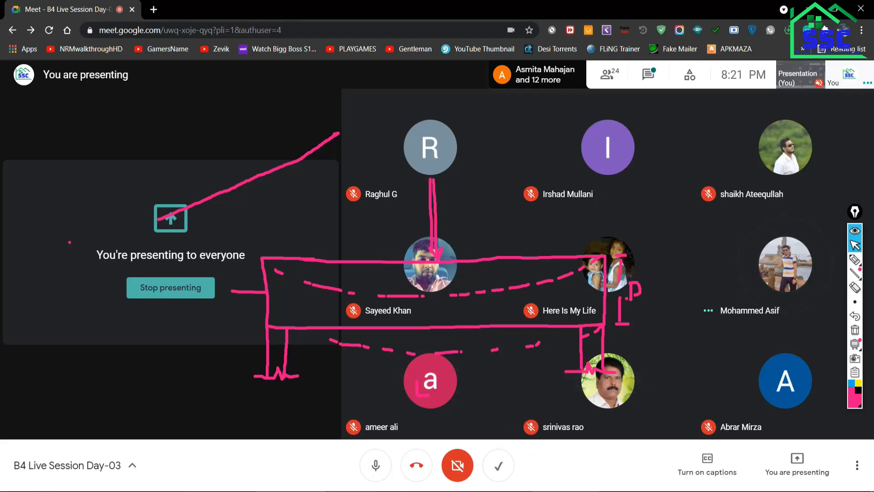
Switch from the call back to the AutoCAD drawing and examine the beam's 1-1, 2-2 and 3-3 local axes.
key(alt+Tab)
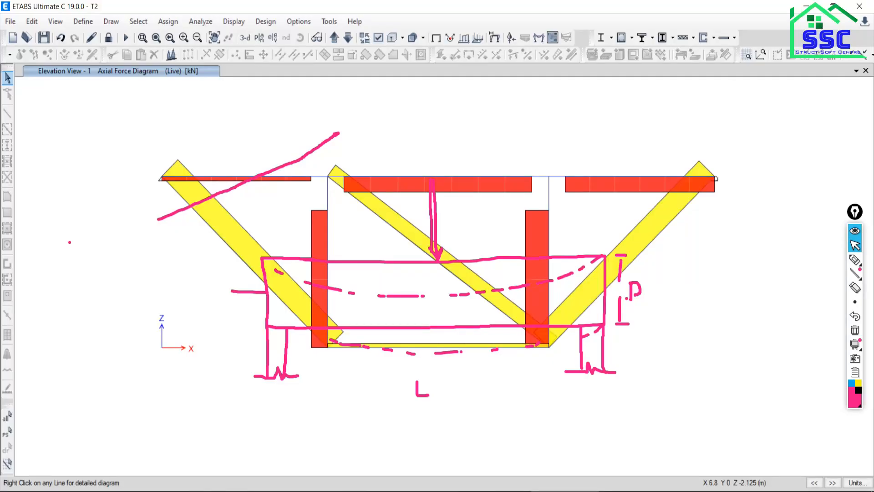
key(alt+Tab)
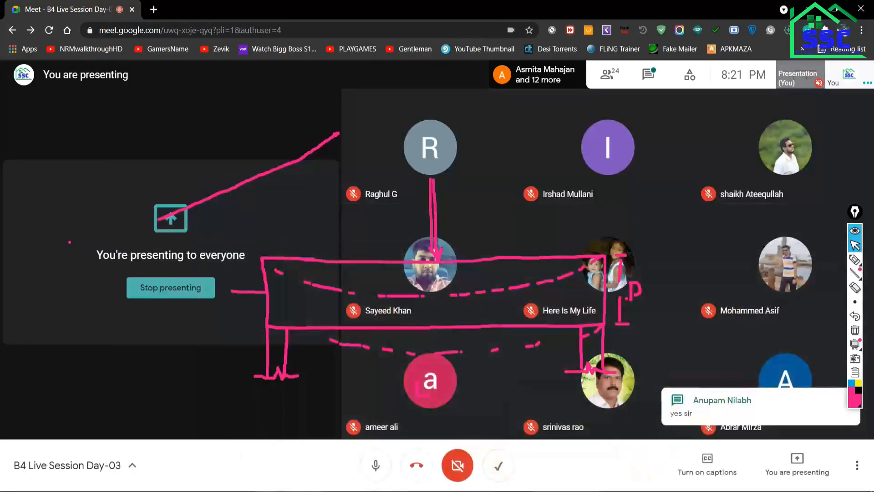
key(alt+Tab)
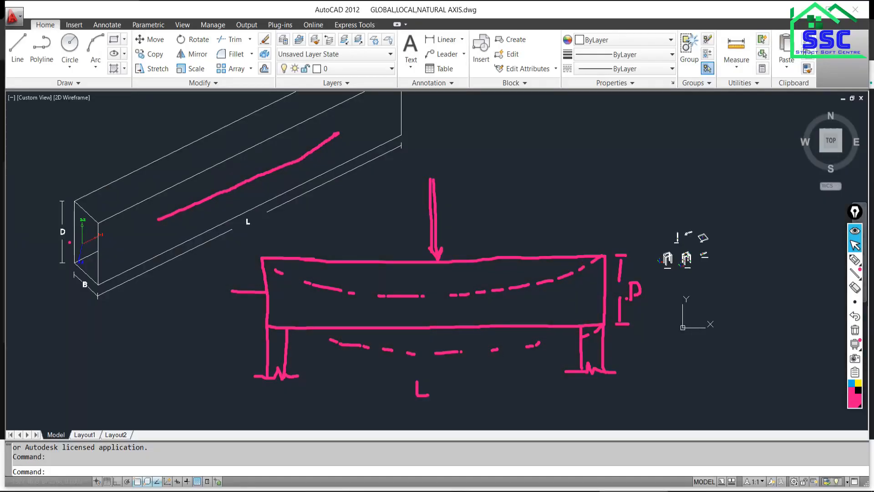
scroll(92, 240, up, 5)
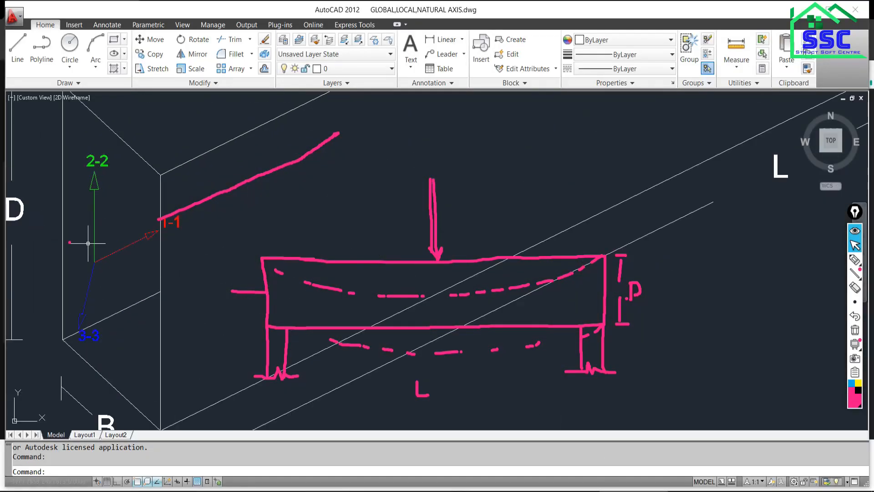
click(72, 223)
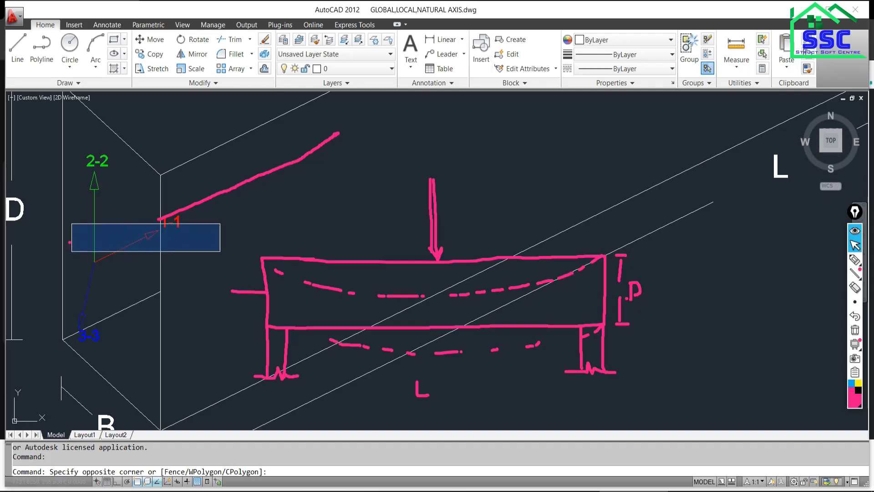
click(76, 225)
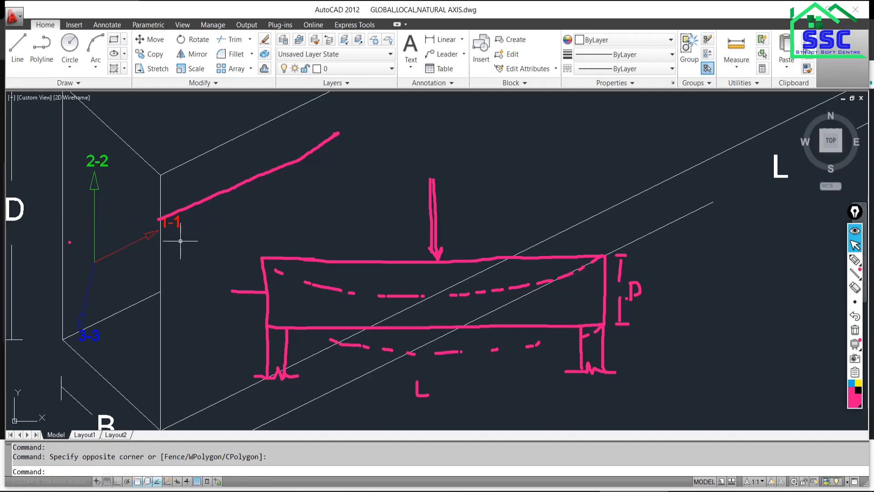
scroll(165, 246, down, 2)
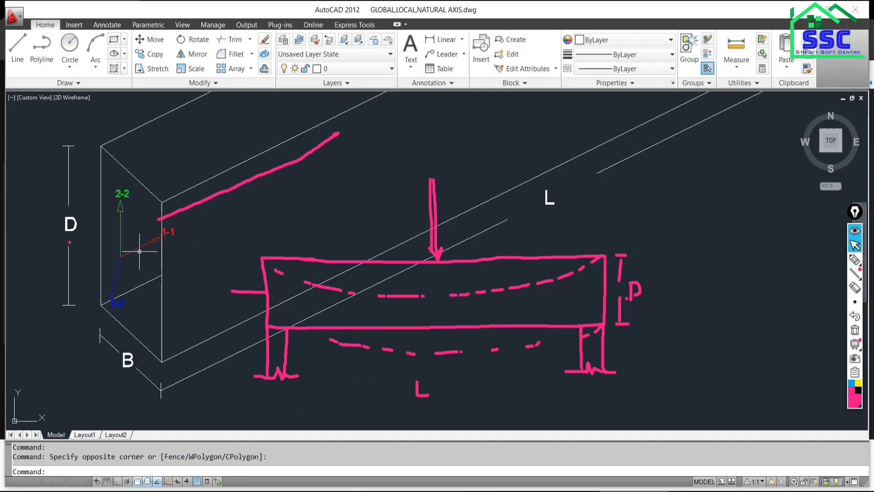
scroll(165, 246, up, 1)
scroll(170, 220, up, 1)
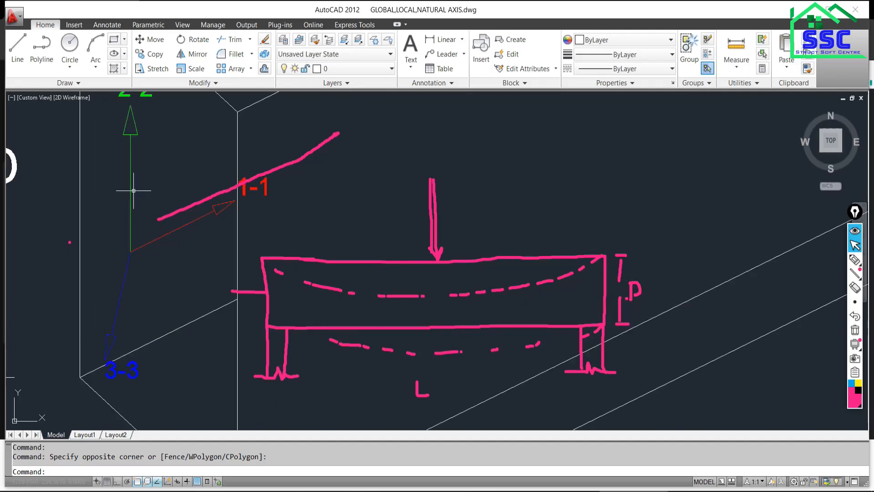
scroll(100, 170, up, 3)
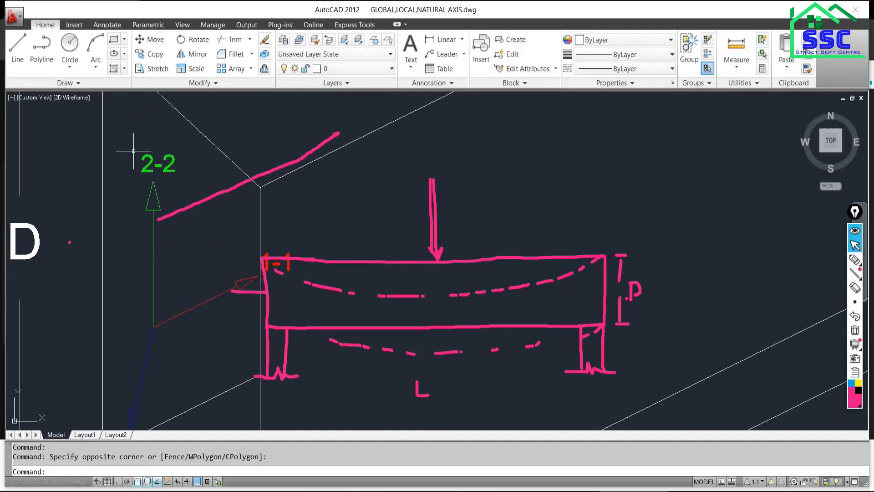
scroll(132, 147, down, 5)
scroll(137, 231, up, 2)
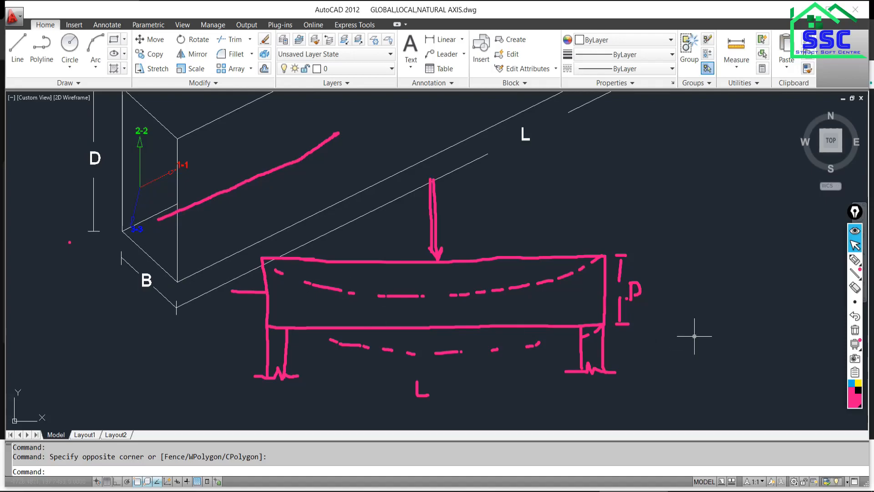
Undo the dashed deflected-shape curves and sketch a distributed load along the beam's top edge, thickening the point load's arrowhead.
click(859, 321)
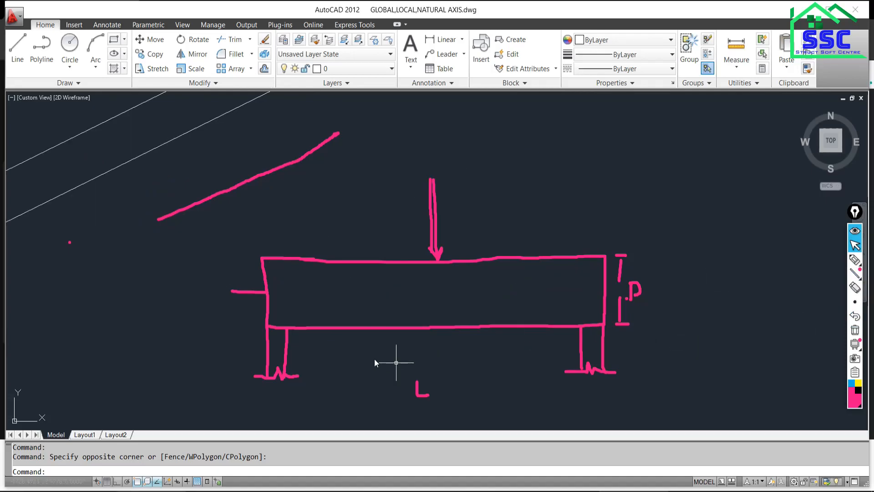
scroll(382, 354, up, 2)
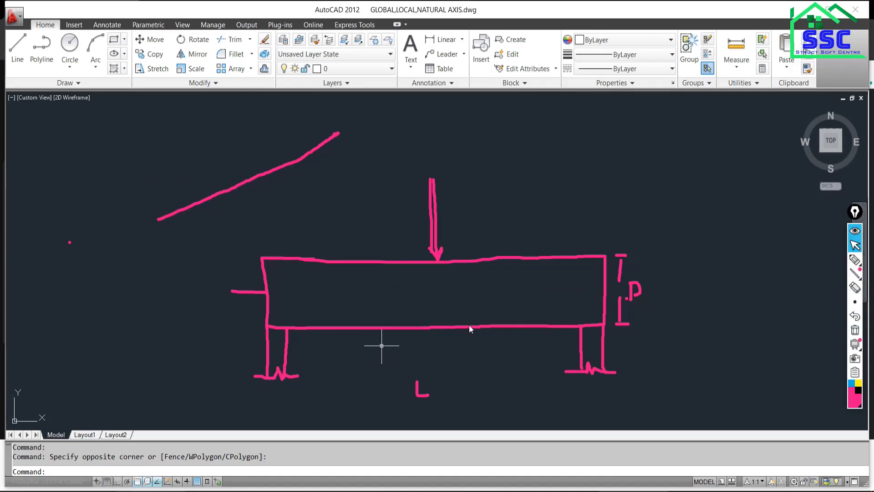
click(855, 259)
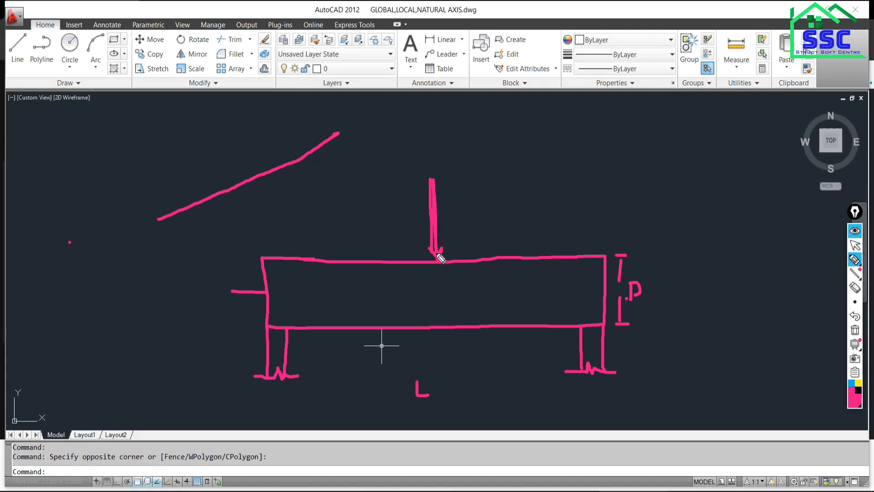
mouse_move(447, 245)
mouse_down()
mouse_move(428, 247)
mouse_move(437, 249)
mouse_move(434, 228)
mouse_move(435, 253)
mouse_up()
mouse_move(268, 259)
mouse_down()
mouse_move(275, 248)
mouse_move(489, 258)
mouse_move(603, 251)
mouse_up()
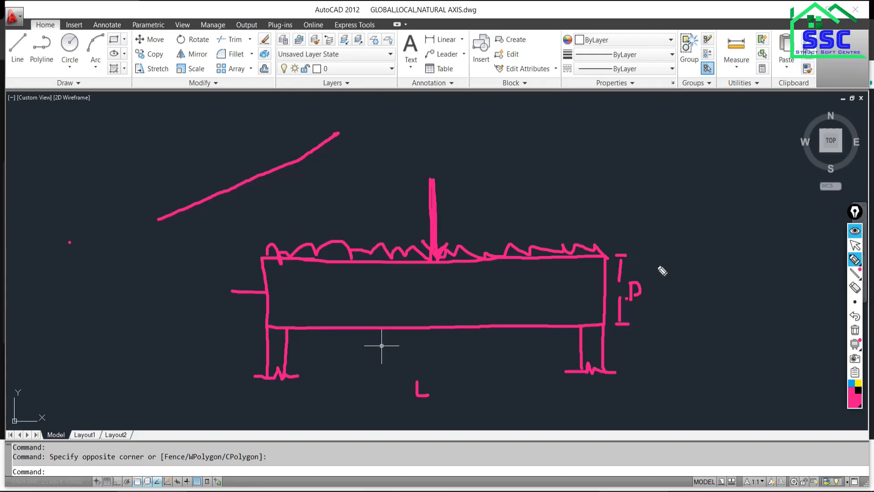
Sketch a linear shear force diagram above the beam, crossing its baseline at midspan, with an arc over one peak and the opposite end circled.
drag(253, 143, 613, 138)
drag(250, 100, 250, 136)
mouse_move(249, 89)
mouse_down()
mouse_move(381, 131)
mouse_move(609, 176)
mouse_up()
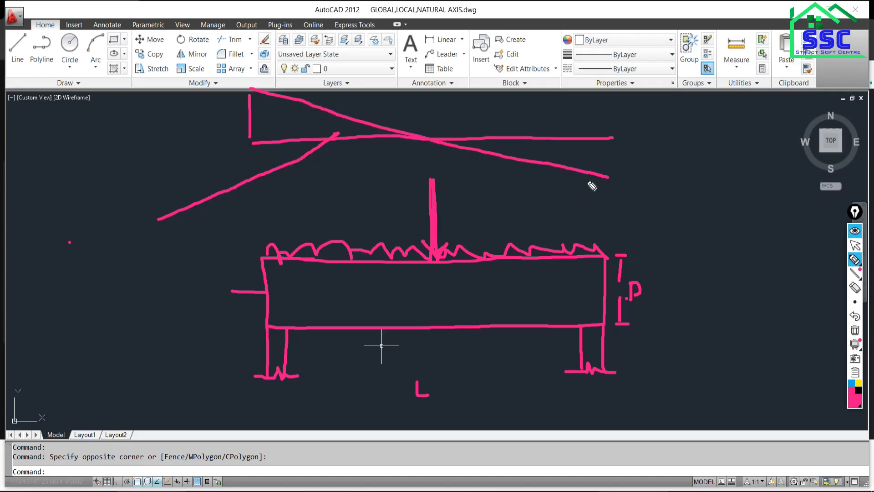
drag(610, 138, 610, 176)
mouse_move(225, 102)
mouse_down()
mouse_move(228, 87)
mouse_move(257, 73)
mouse_move(264, 79)
mouse_up()
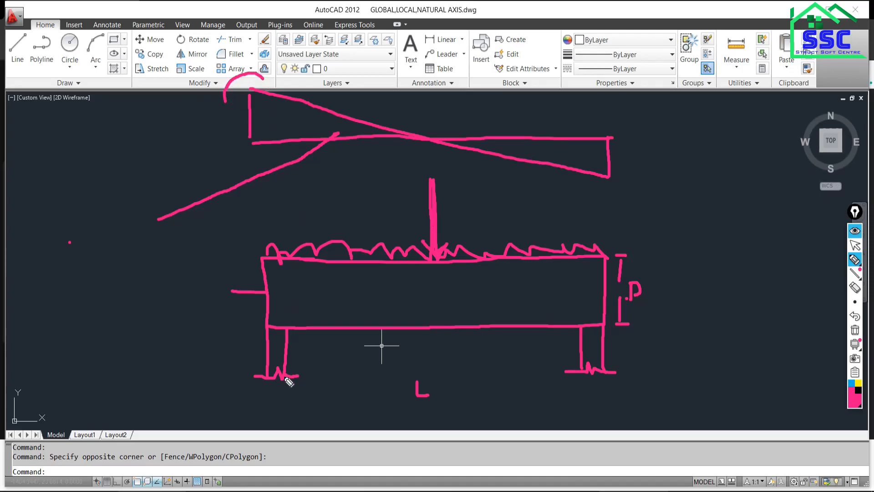
mouse_move(595, 119)
mouse_down()
mouse_move(645, 204)
mouse_move(588, 169)
mouse_move(599, 116)
mouse_up()
drag(607, 171, 588, 181)
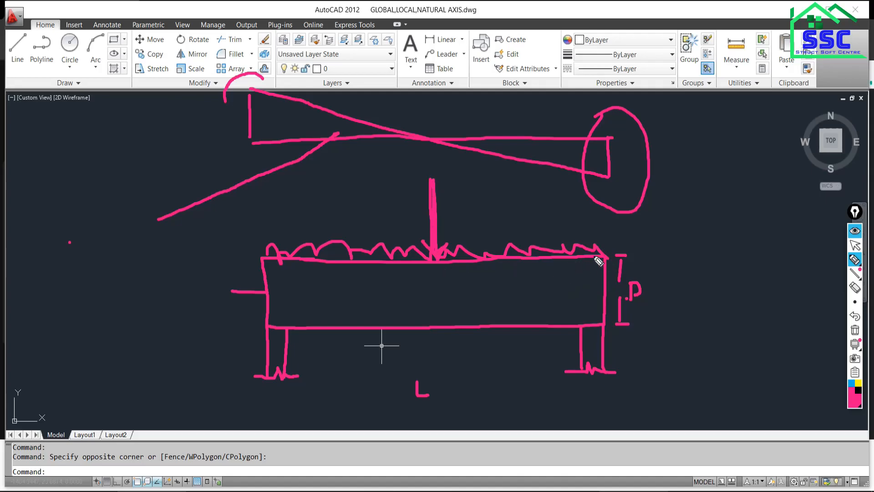
Draw jagged diagonal shear cracks inside the sketched beam, rising from both supports toward the top edge.
click(556, 307)
click(567, 289)
click(464, 324)
click(488, 300)
drag(288, 325, 372, 264)
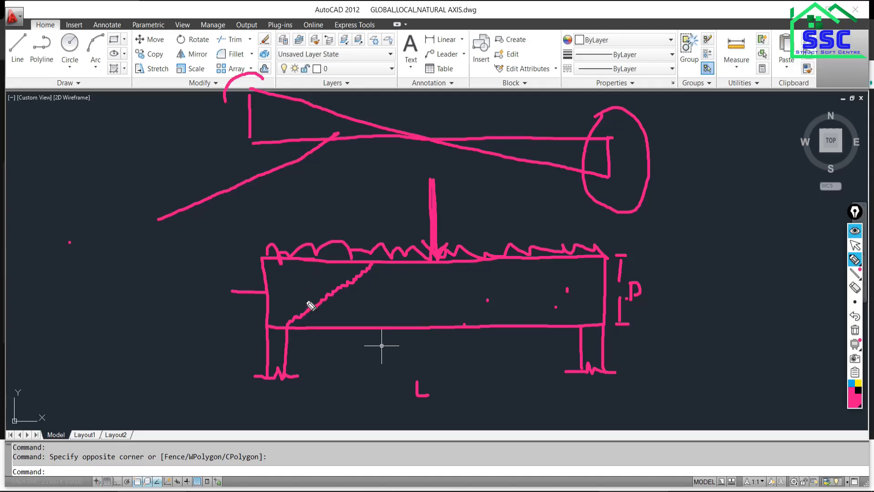
mouse_move(579, 327)
mouse_down()
mouse_move(514, 294)
mouse_move(482, 261)
mouse_up()
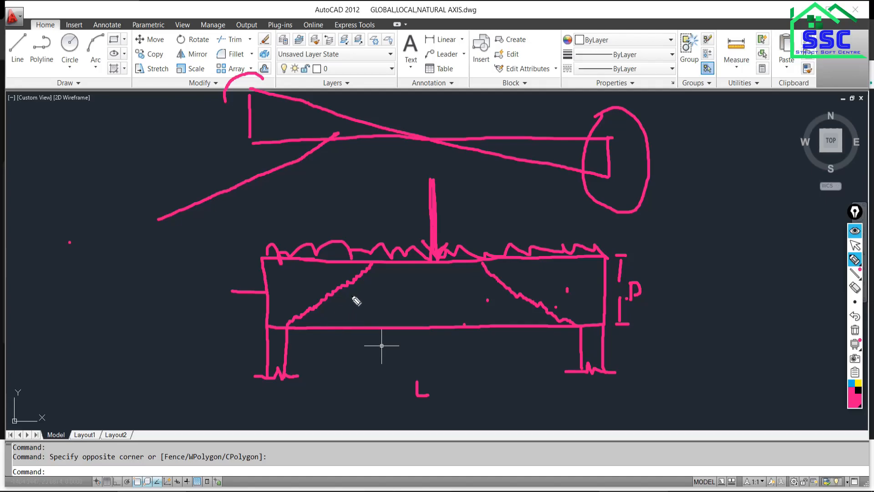
Inspect the AutoCAD beam's local axes and highlight the 2-2 axis label and arrowhead.
click(855, 245)
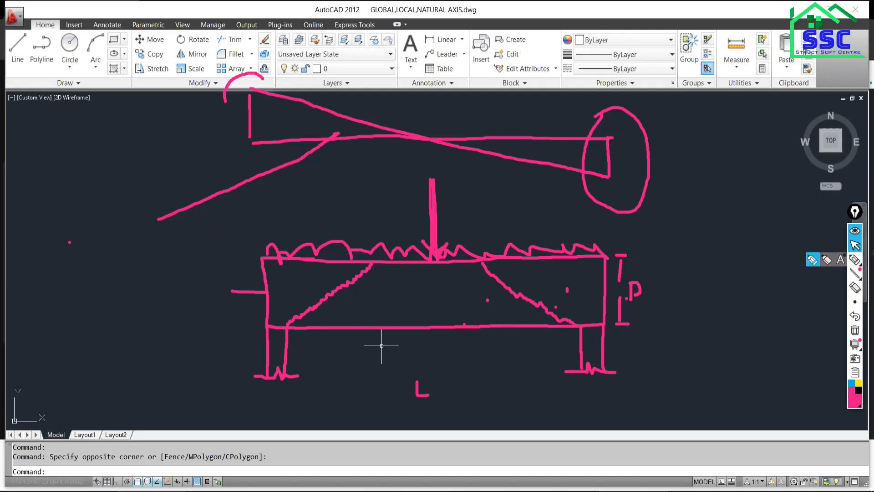
scroll(233, 215, down, 3)
scroll(86, 107, up, 4)
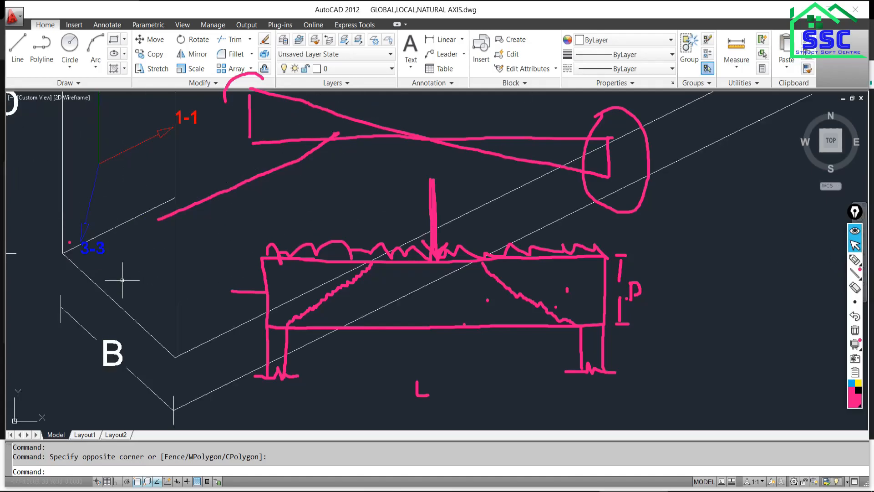
middle_drag(125, 196, 113, 305)
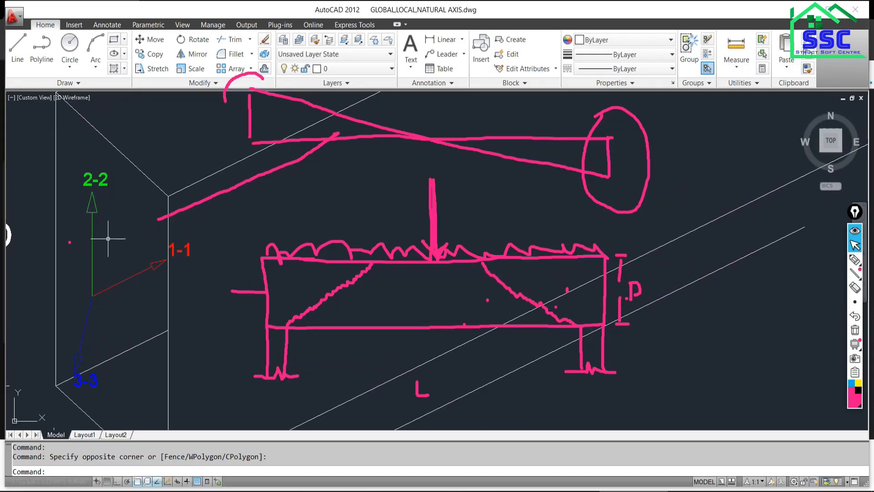
scroll(96, 192, up, 2)
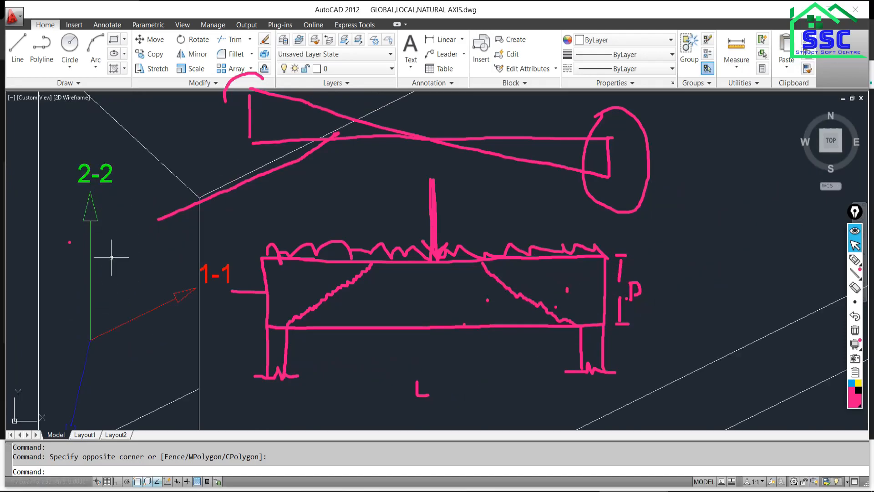
click(66, 146)
click(67, 146)
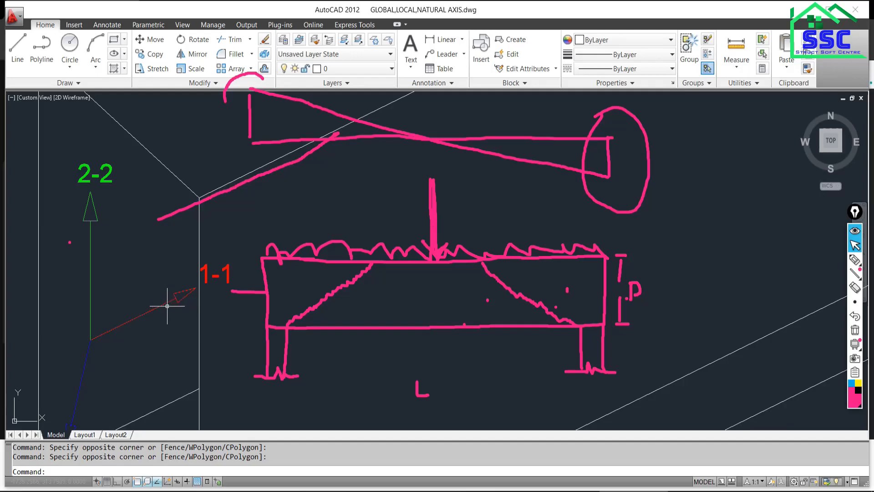
scroll(137, 275, down, 3)
scroll(130, 319, up, 3)
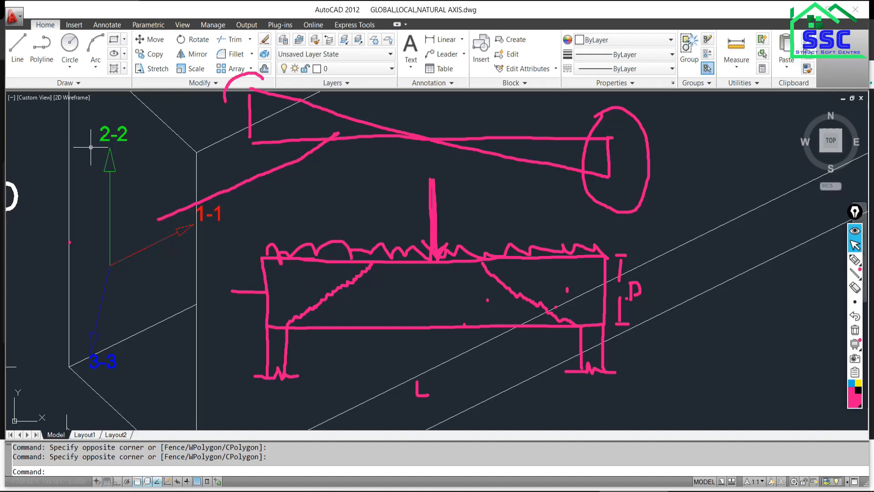
click(90, 111)
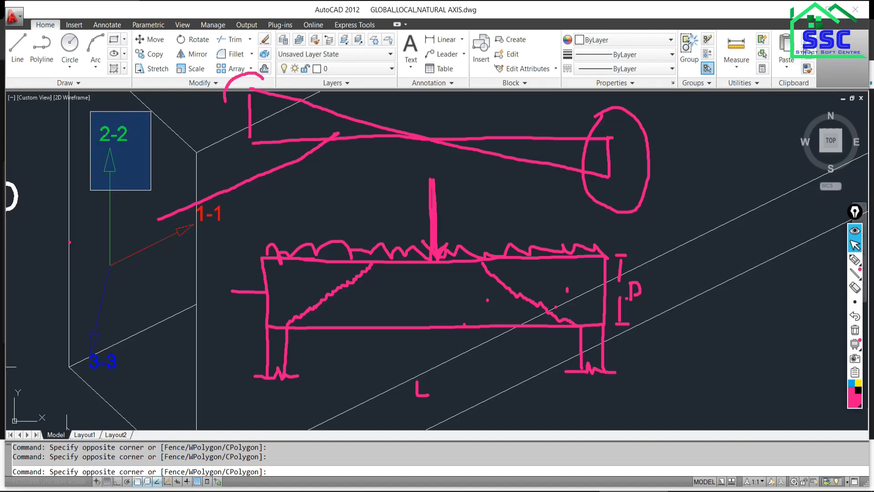
click(151, 189)
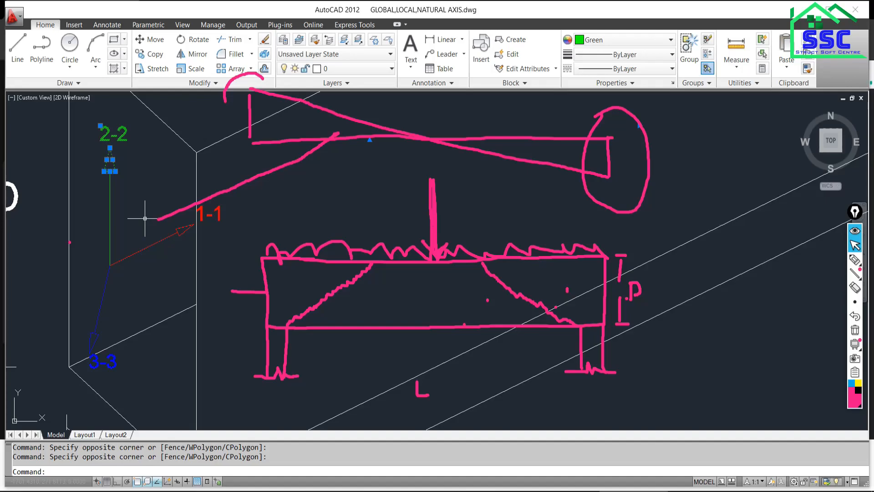
Handwrite the yellow notes "Major axis For shear 2-2" and "Minor axis 3-3" beneath the sketched beam.
click(862, 335)
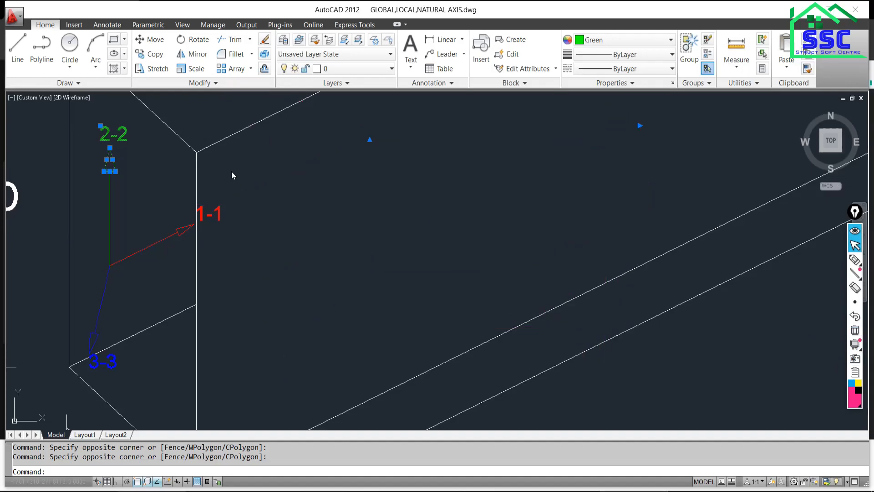
click(854, 315)
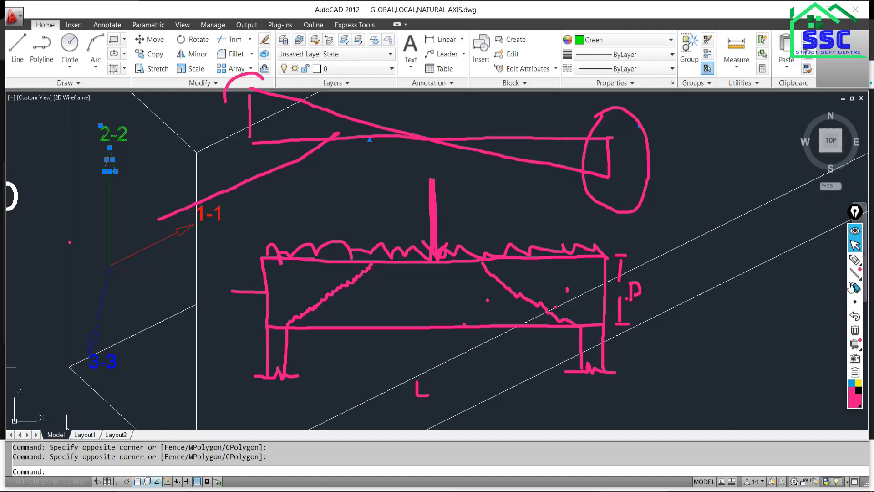
click(855, 260)
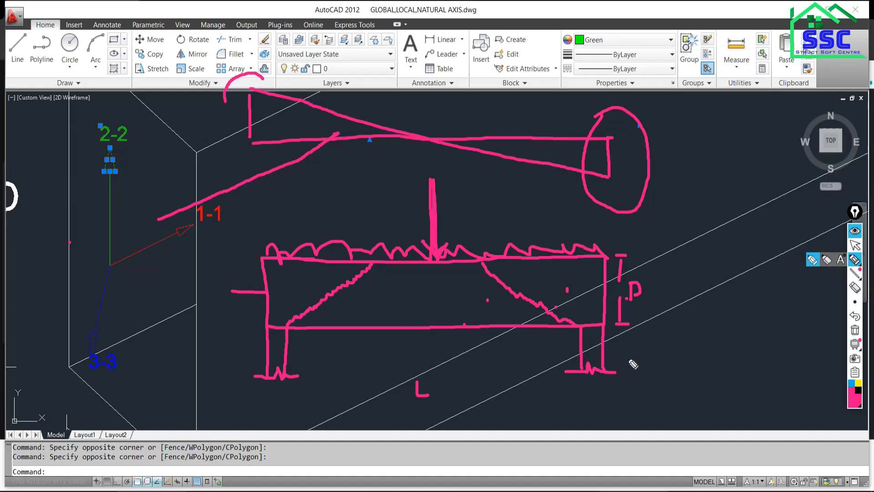
mouse_move(518, 373)
mouse_down()
mouse_move(519, 400)
mouse_move(529, 373)
mouse_move(543, 404)
mouse_move(561, 400)
mouse_move(559, 373)
mouse_move(574, 389)
mouse_move(593, 381)
mouse_move(656, 392)
mouse_move(724, 360)
mouse_move(713, 386)
mouse_up()
click(858, 386)
mouse_move(715, 374)
mouse_down()
mouse_move(728, 379)
mouse_move(742, 366)
mouse_move(789, 371)
mouse_move(814, 359)
mouse_up()
mouse_move(739, 403)
mouse_down()
mouse_move(743, 416)
mouse_move(774, 408)
mouse_up()
drag(780, 399, 784, 415)
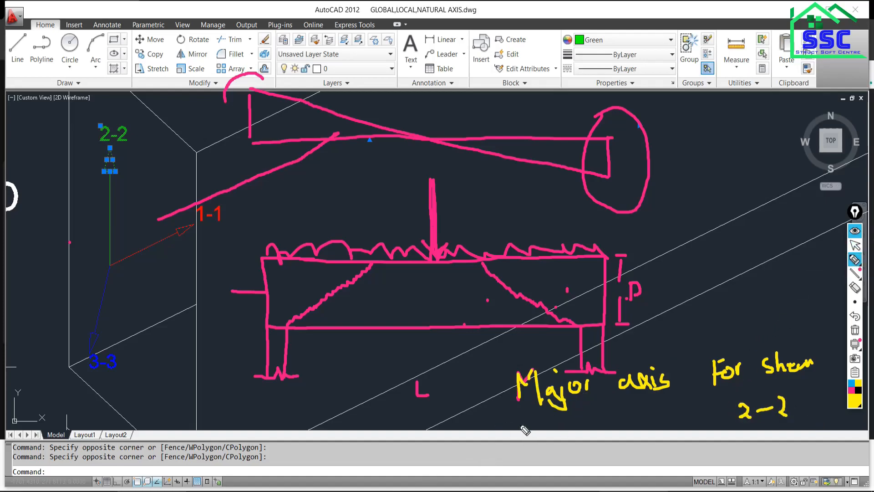
drag(518, 427, 546, 424)
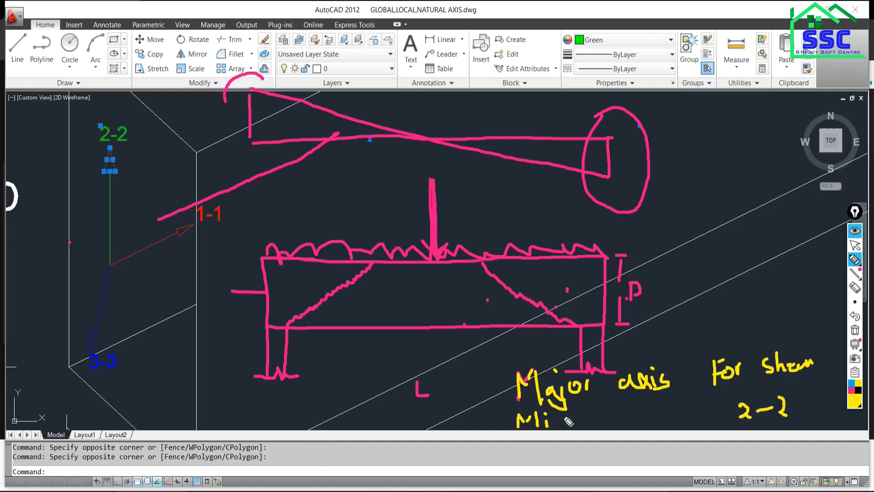
mouse_move(560, 422)
mouse_down()
mouse_move(576, 430)
mouse_move(631, 425)
mouse_move(641, 414)
mouse_move(654, 428)
mouse_move(706, 425)
mouse_move(699, 432)
mouse_move(728, 419)
mouse_move(718, 433)
mouse_up()
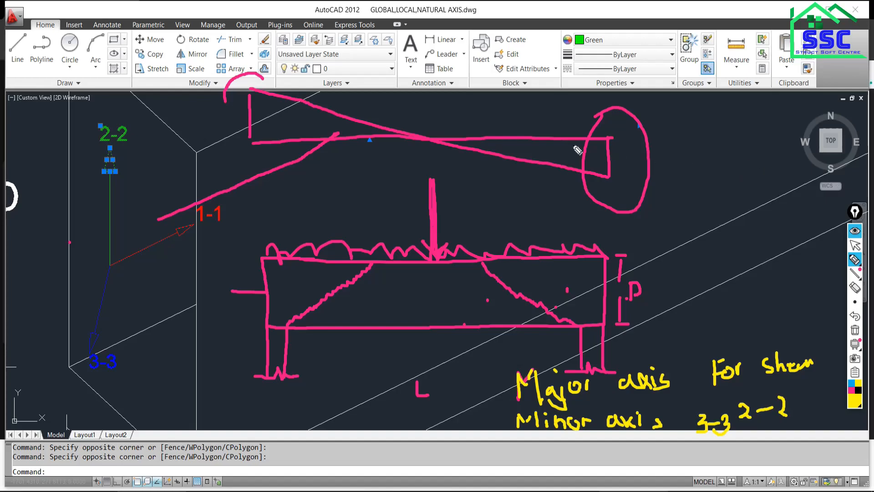
Clear all on-screen sketches and handwrite "Major axis" in yellow beside the highlighted 2-2 axis.
click(855, 329)
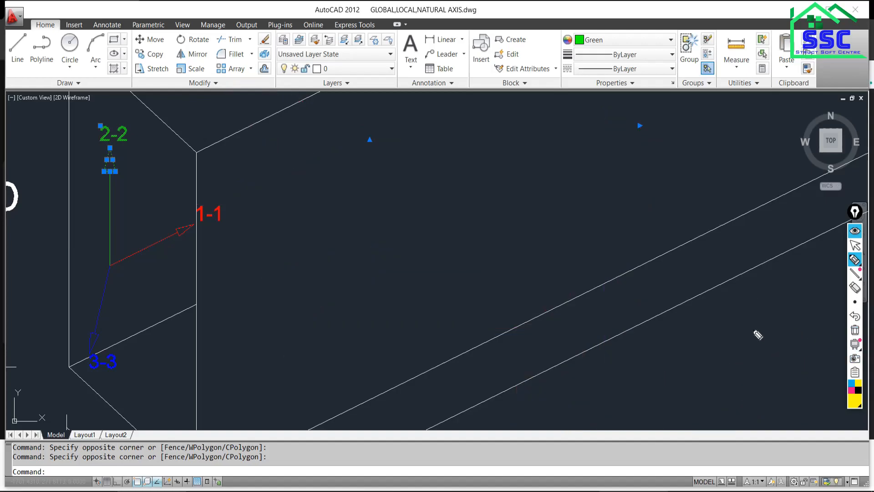
mouse_move(325, 144)
mouse_down()
mouse_move(330, 130)
mouse_move(379, 148)
mouse_move(404, 128)
mouse_move(422, 126)
mouse_move(489, 140)
mouse_up()
click(371, 117)
click(480, 113)
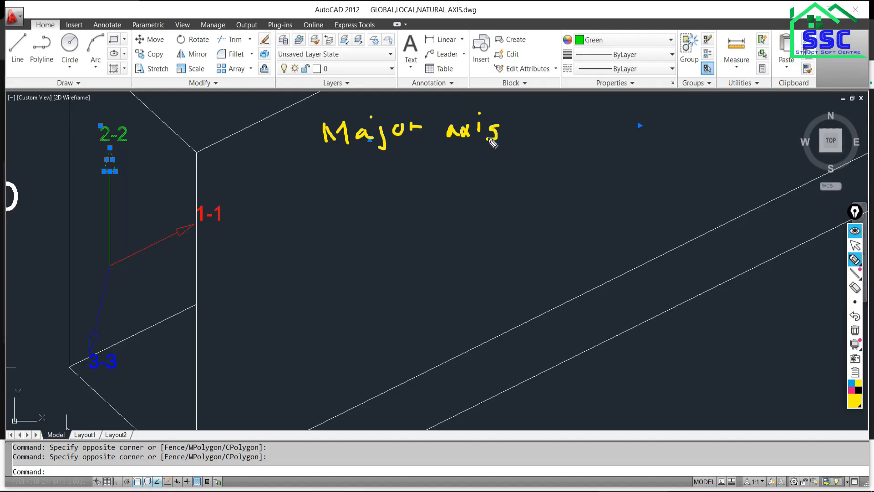
Extend the yellow "Major axis" note with the handwritten words "for Mom-" and the axis label "3-3".
drag(530, 117, 525, 153)
mouse_move(519, 135)
mouse_down()
mouse_move(554, 142)
mouse_move(598, 130)
mouse_move(616, 144)
mouse_move(632, 134)
mouse_move(648, 145)
mouse_move(666, 134)
mouse_move(726, 140)
mouse_move(714, 147)
mouse_up()
drag(731, 135, 749, 131)
mouse_move(755, 125)
mouse_down()
mouse_move(763, 132)
mouse_move(743, 147)
mouse_up()
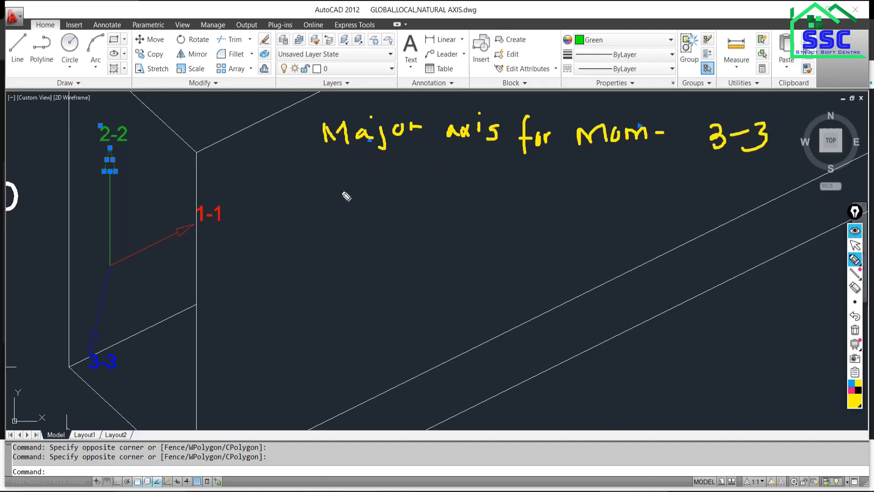
Handwrite a second yellow note for the minor axis for M, "2-2", beneath the major axis note.
drag(329, 202, 416, 191)
click(402, 184)
mouse_move(466, 203)
mouse_down()
mouse_move(471, 191)
mouse_move(502, 189)
mouse_up()
mouse_move(528, 156)
mouse_down()
mouse_move(528, 198)
mouse_move(553, 172)
mouse_move(598, 187)
mouse_move(624, 170)
mouse_move(619, 200)
mouse_up()
drag(652, 176, 736, 184)
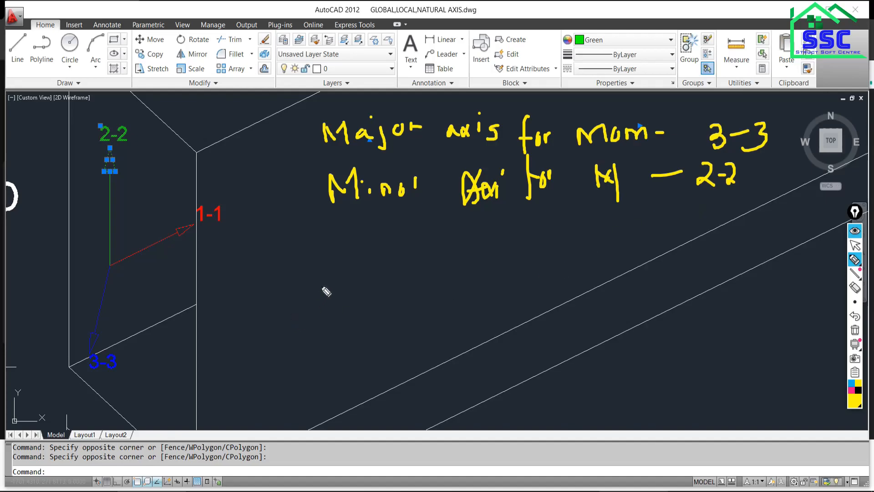
Draw a ditto line followed by the note "for shear - 22", and handwrite "1" and "3-3" beneath it.
drag(332, 259, 617, 225)
click(543, 225)
drag(543, 227, 538, 286)
drag(526, 267, 563, 257)
mouse_move(614, 242)
mouse_down()
mouse_move(607, 263)
mouse_move(636, 265)
mouse_move(674, 246)
mouse_move(736, 270)
mouse_up()
drag(747, 233, 759, 263)
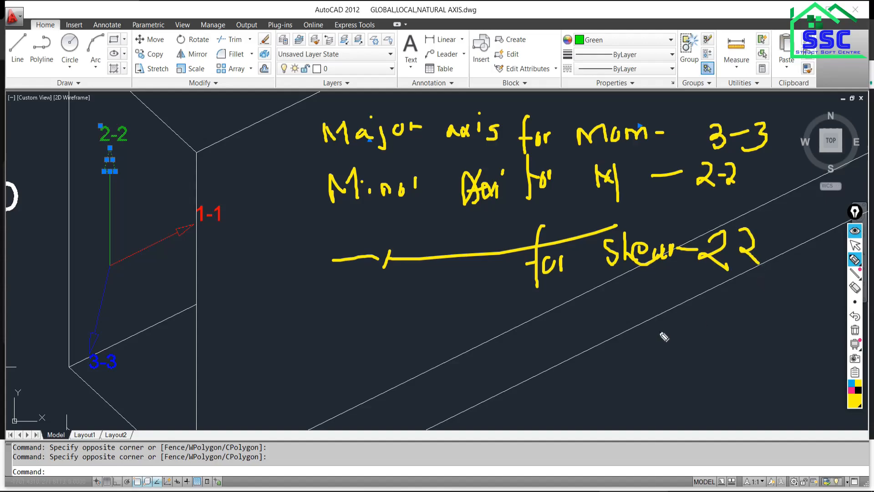
drag(527, 324, 529, 344)
mouse_move(697, 310)
mouse_down()
mouse_move(704, 338)
mouse_move(737, 313)
mouse_move(751, 315)
mouse_move(742, 331)
mouse_up()
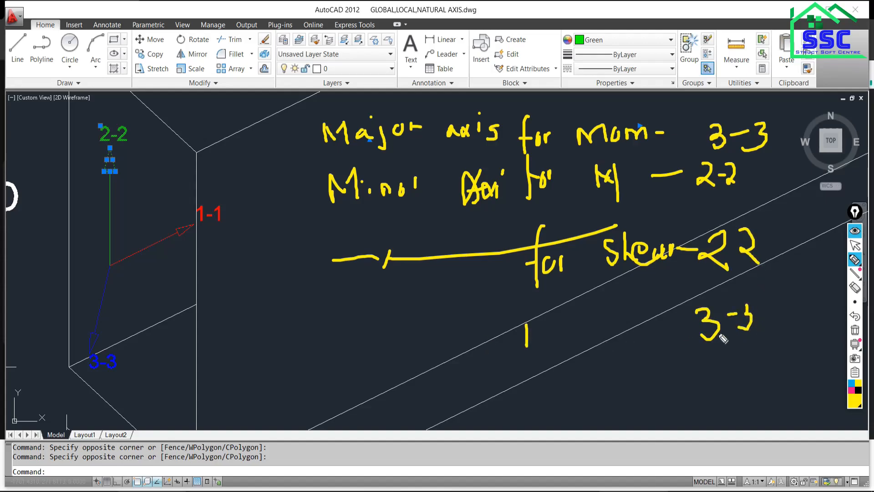
Clear all on-screen handwriting, return to the normal pointer and deselect the 2-2 axis label and arrowhead.
click(856, 330)
click(855, 246)
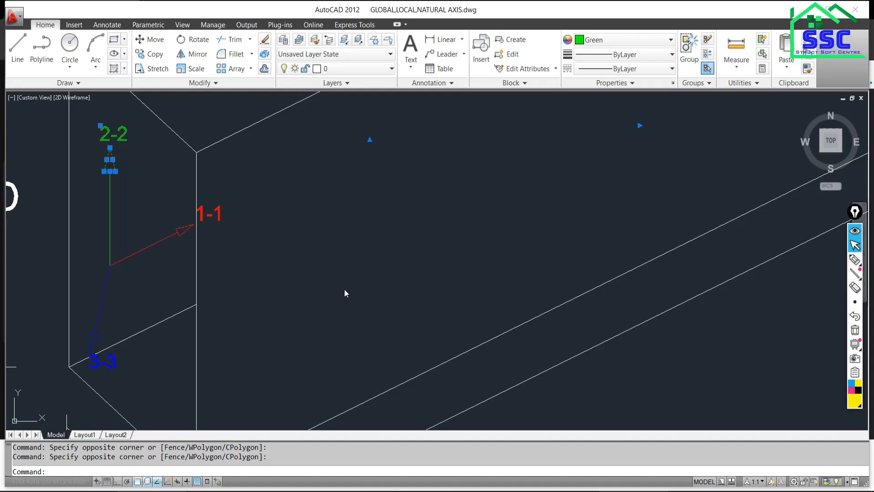
click(296, 297)
click(274, 308)
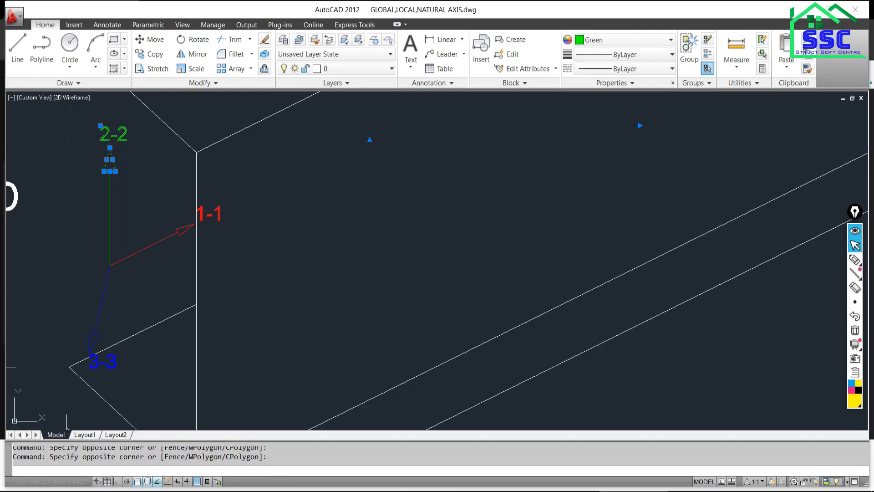
key(Escape)
click(294, 314)
click(321, 365)
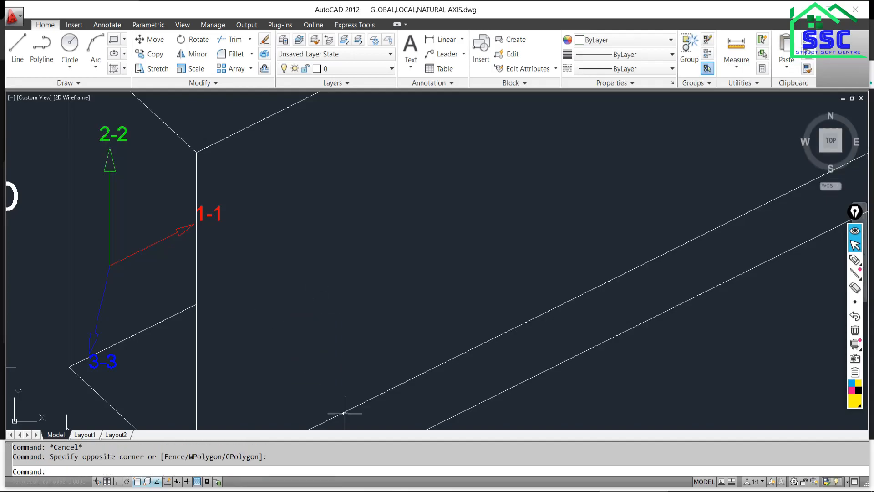
Switch to the truss and beam example PDF in Nitro Pro and examine Problem 6.1's cantilever beam figure at 400% zoom.
click(496, 491)
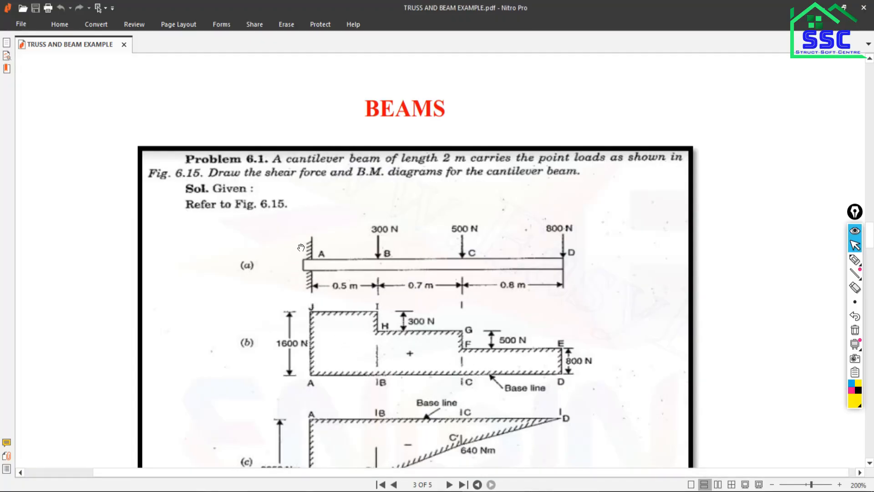
click(841, 485)
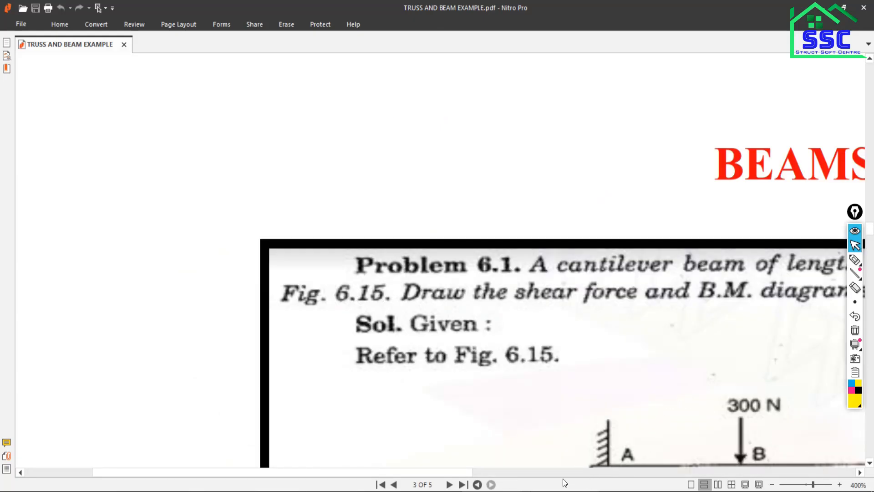
click(546, 473)
drag(561, 475, 439, 470)
scroll(338, 405, down, 3)
scroll(433, 398, down, 3)
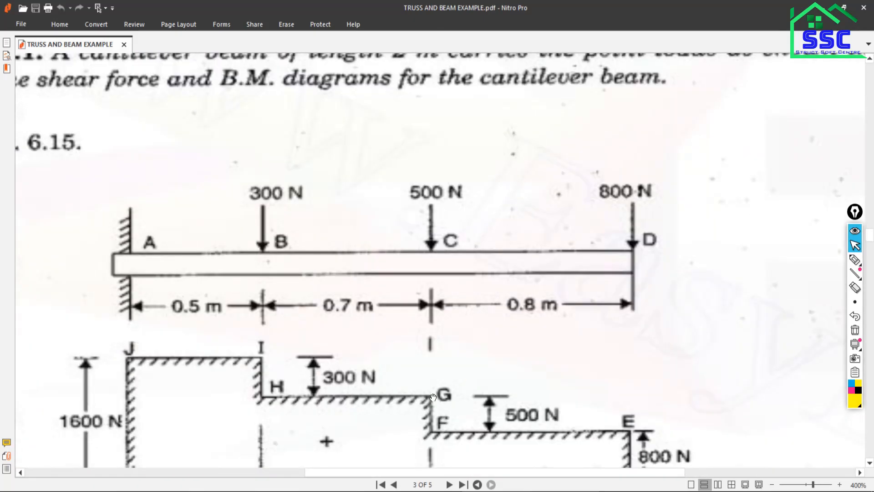
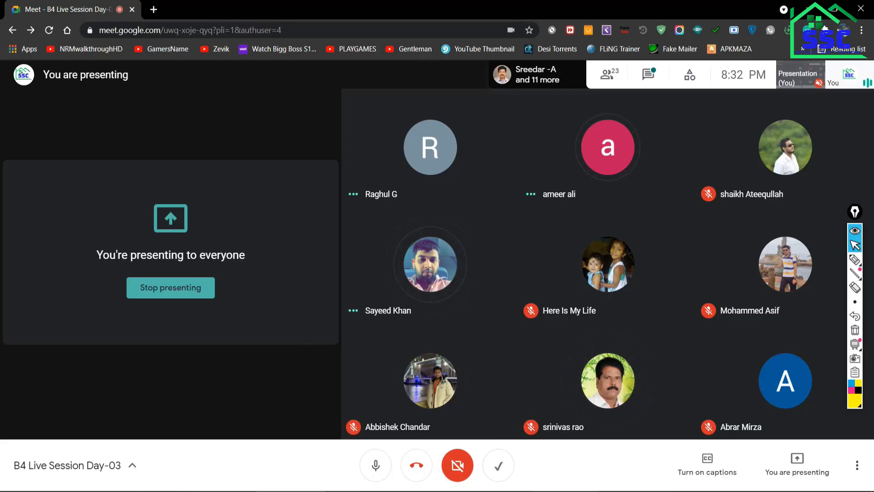
Check the cantilever beam figure in the PDF and switch to the beam model's elevation view in ETABS.
key(alt+Tab)
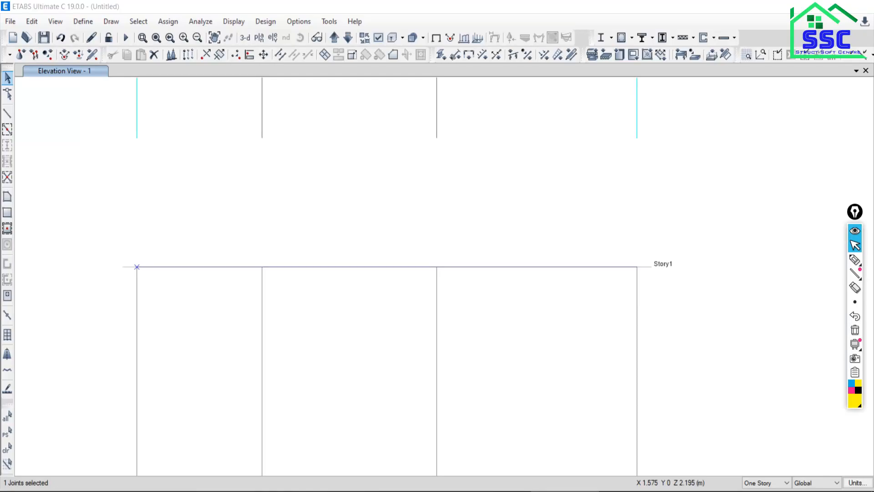
key(alt+Tab)
key(alt+Tab)
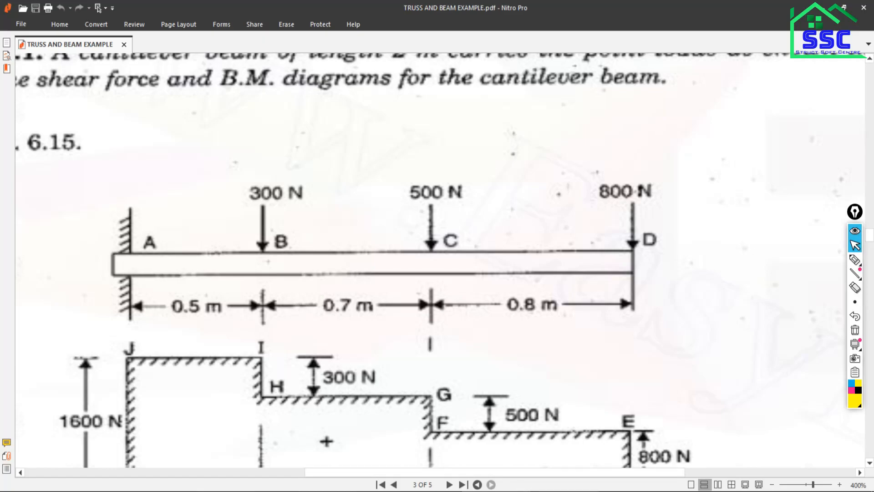
key(alt+Tab)
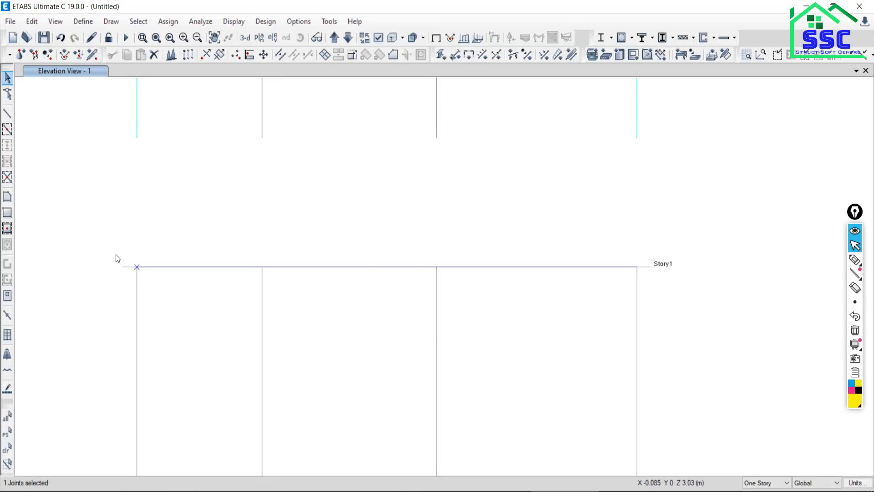
Clear the selection and assign a fixed joint restraint to the single-piece beam's end at grid line A.
click(7, 449)
drag(94, 221, 193, 332)
click(175, 23)
mouse_move(176, 38)
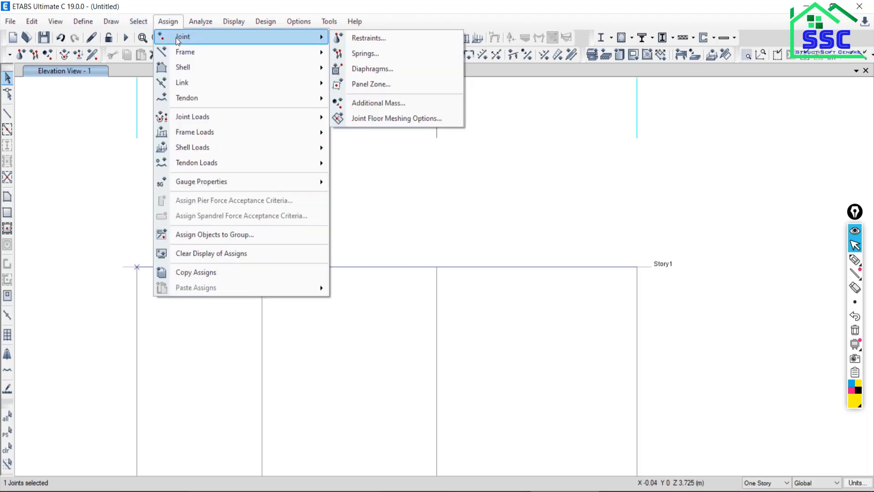
click(371, 41)
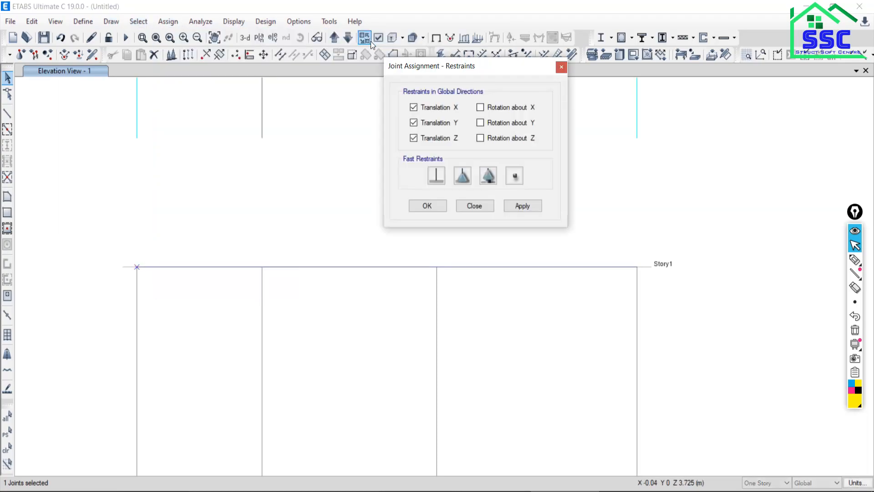
click(436, 178)
click(528, 206)
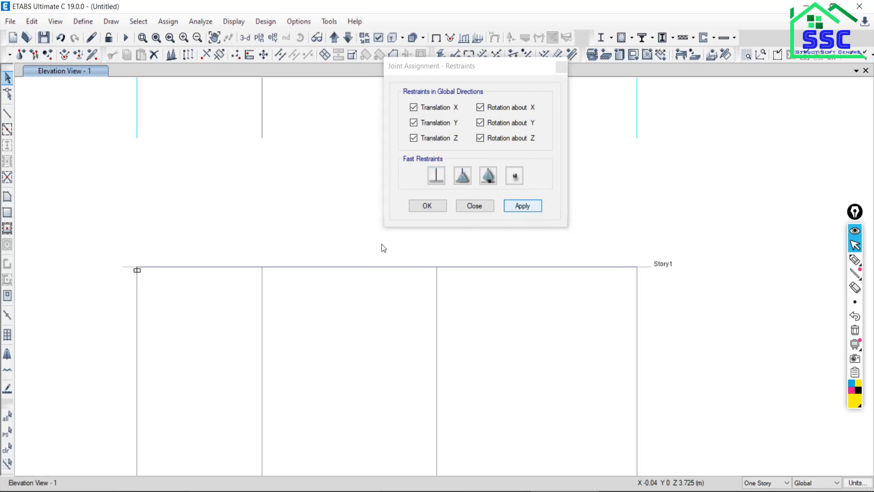
click(475, 206)
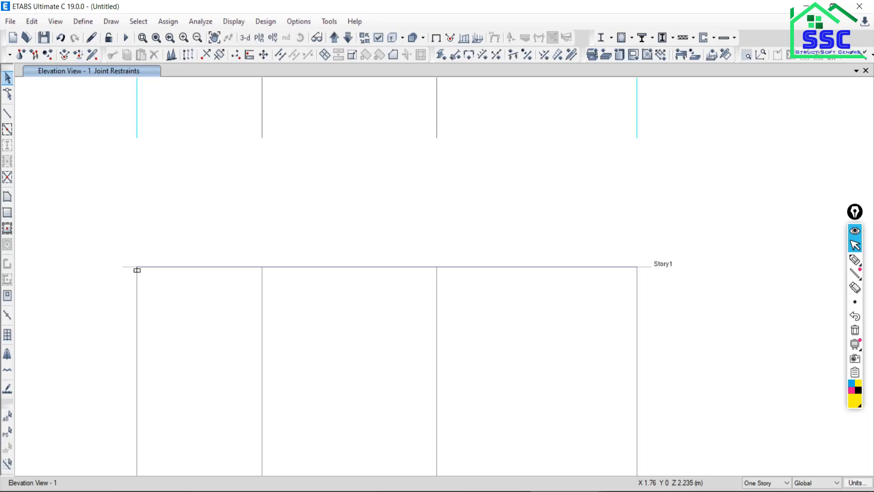
Check the point load positions in the PDF and try to select the beam's intermediate joints at grid lines B and C.
key(alt+Tab)
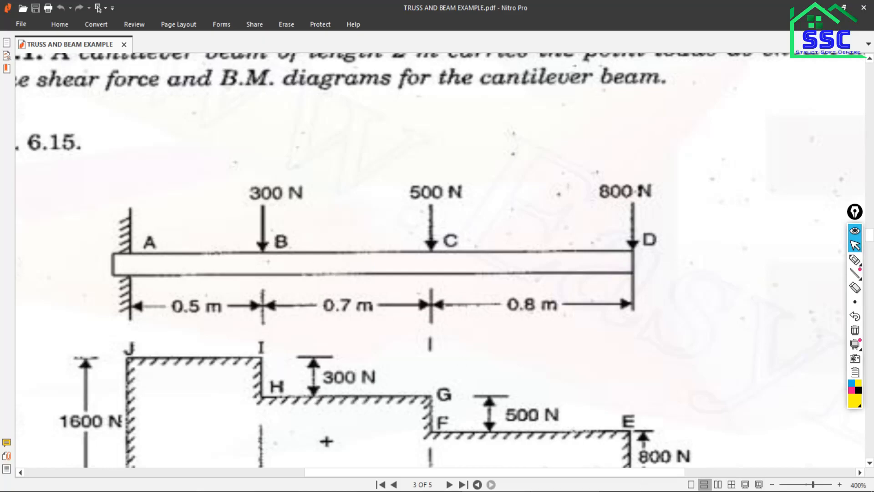
key(alt+Tab)
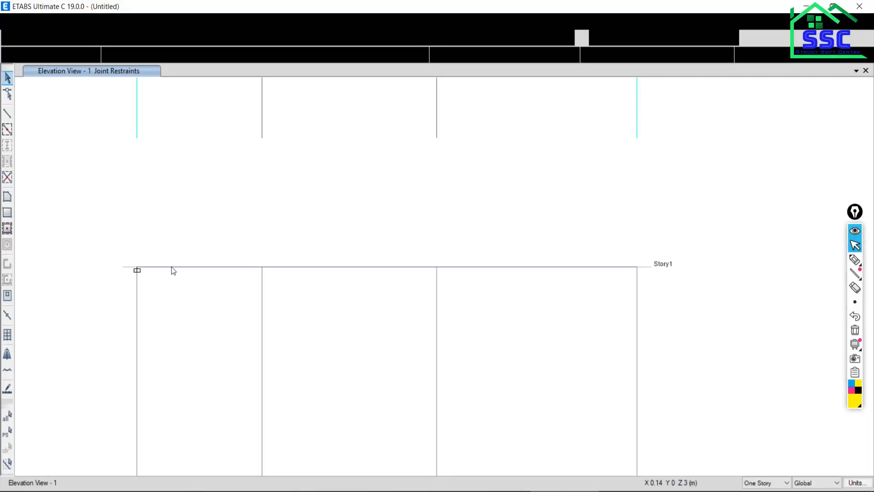
drag(216, 239, 304, 307)
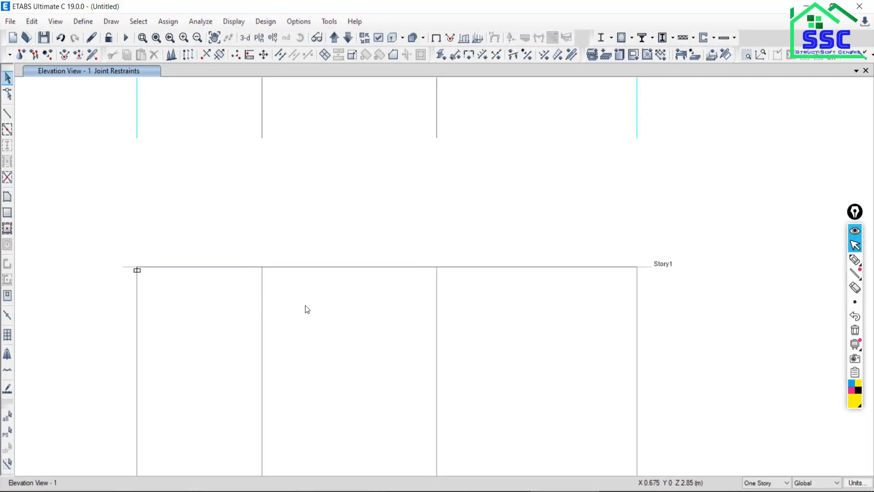
drag(215, 233, 303, 315)
click(263, 271)
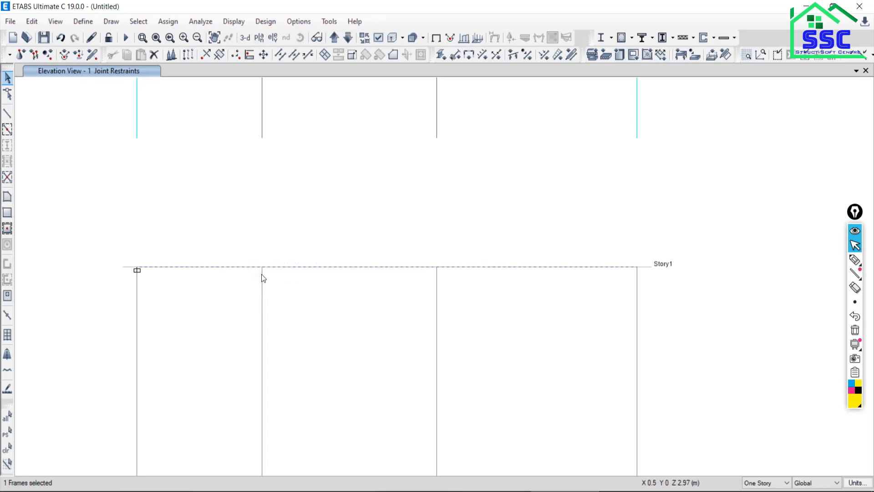
click(7, 449)
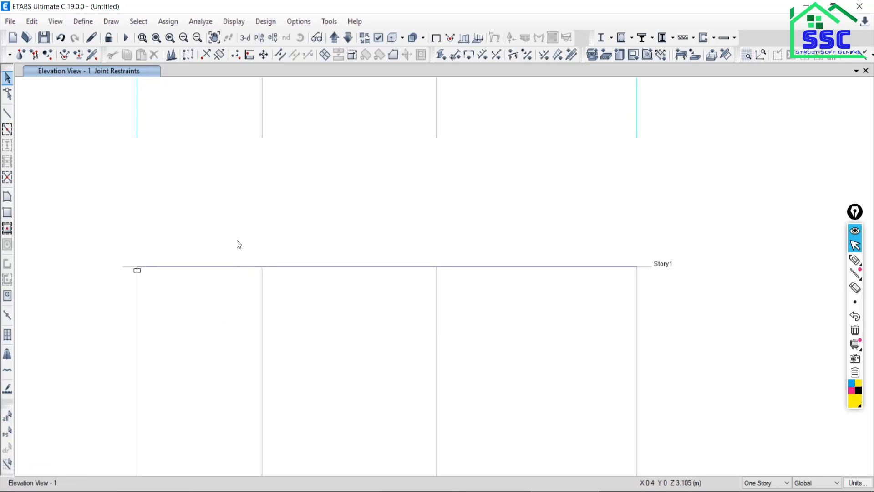
drag(221, 248, 311, 308)
drag(226, 237, 296, 309)
drag(229, 243, 303, 326)
drag(238, 237, 292, 310)
drag(230, 231, 305, 311)
drag(228, 227, 304, 329)
drag(404, 233, 480, 305)
Delete the single-piece beam and redraw it along Story1 as three connected frame segments between grid points A, B, C and D.
drag(396, 216, 338, 294)
click(154, 55)
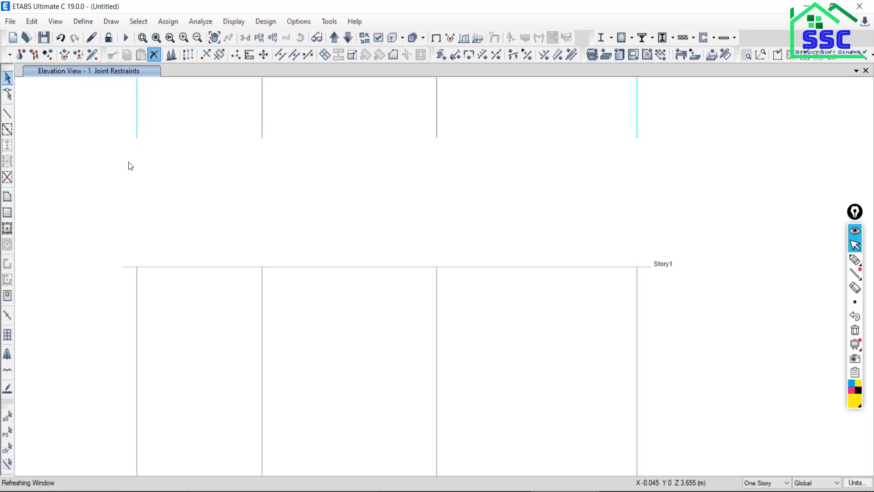
click(7, 117)
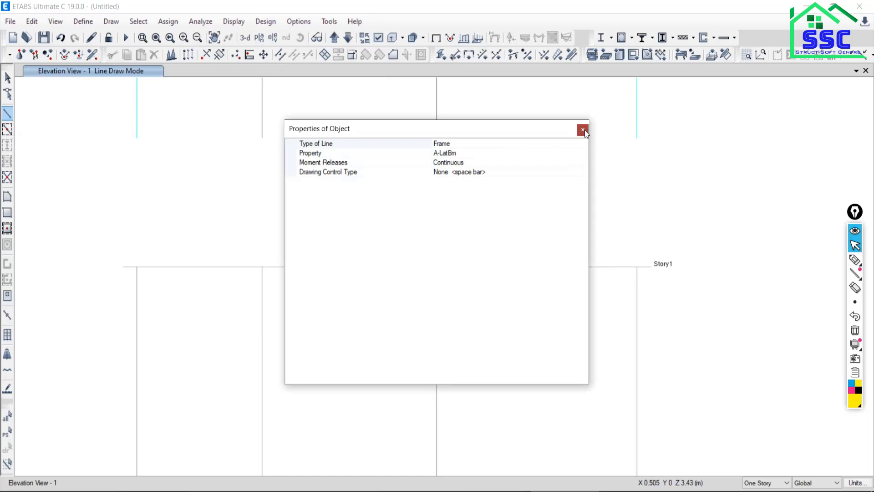
click(583, 130)
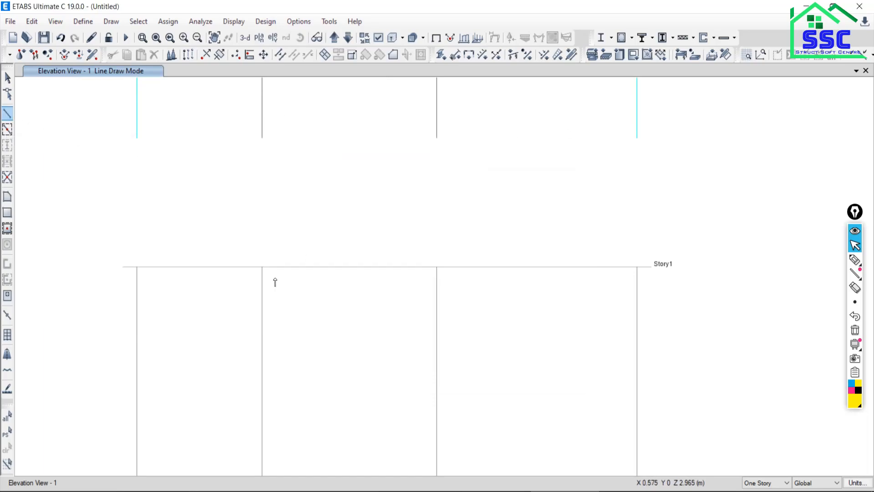
click(136, 269)
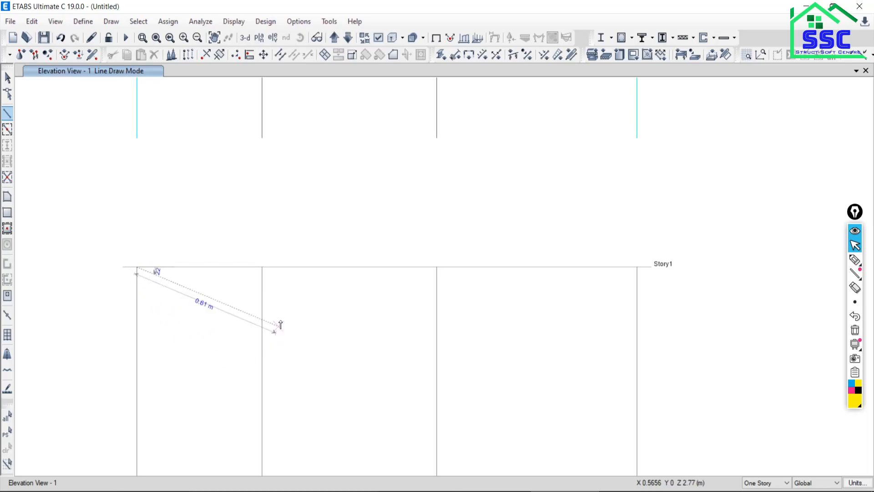
click(263, 268)
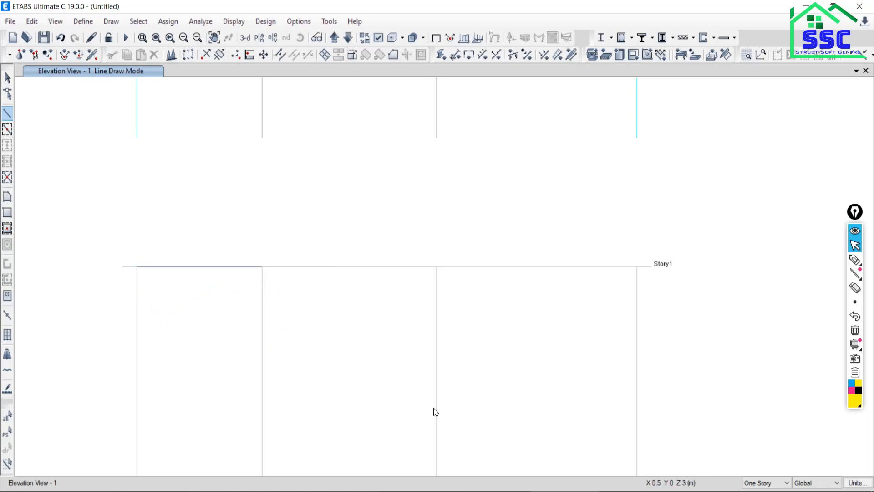
click(437, 269)
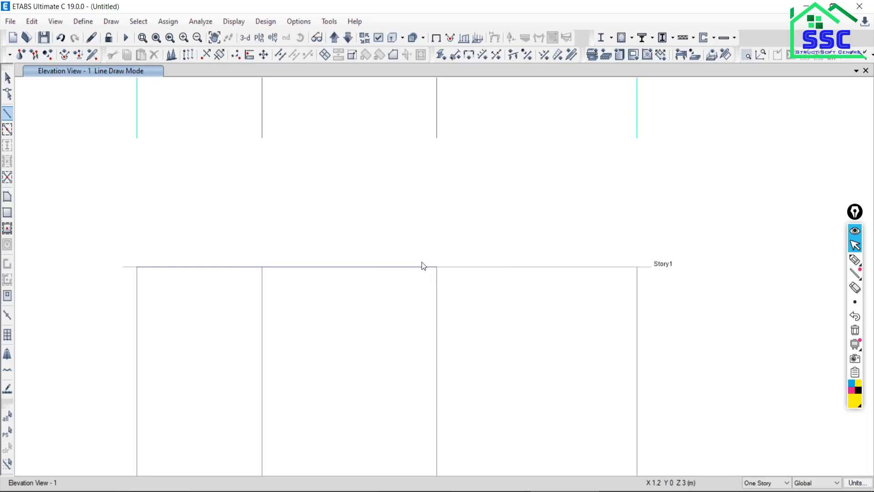
click(636, 269)
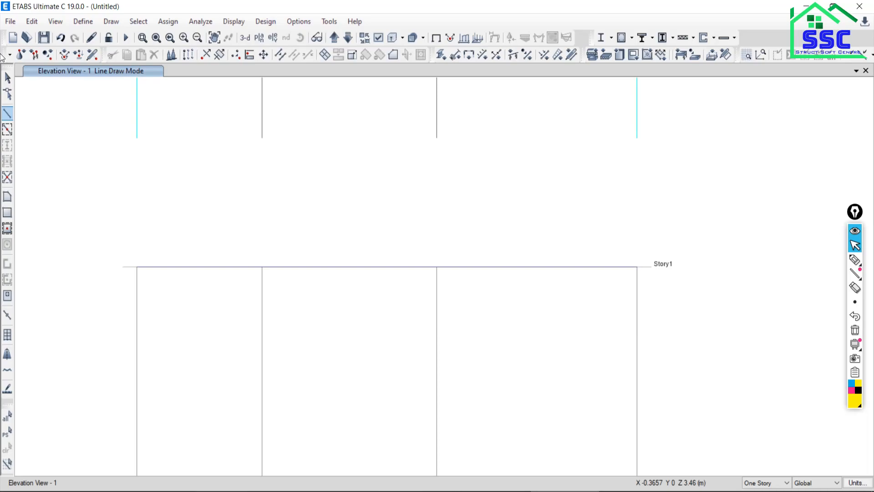
click(7, 78)
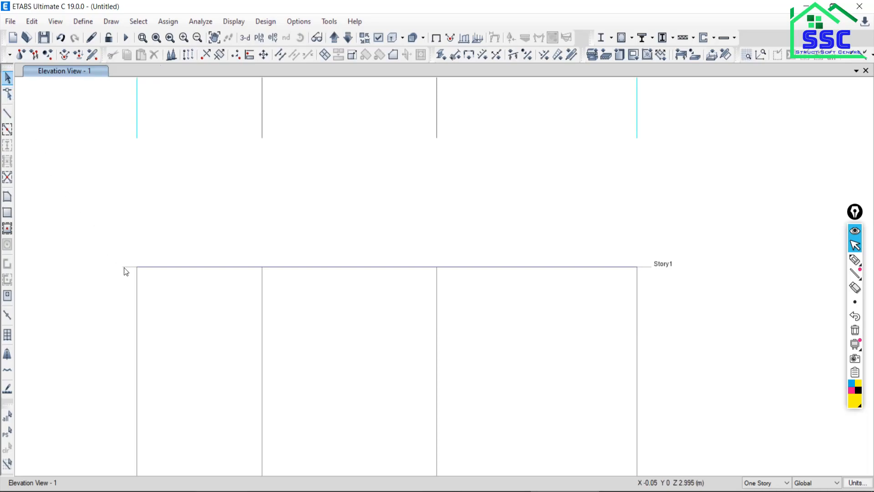
Assign a fixed restraint, with all translations and rotations restrained, to the segmented beam's joint at grid line A.
middle_drag(220, 295, 254, 279)
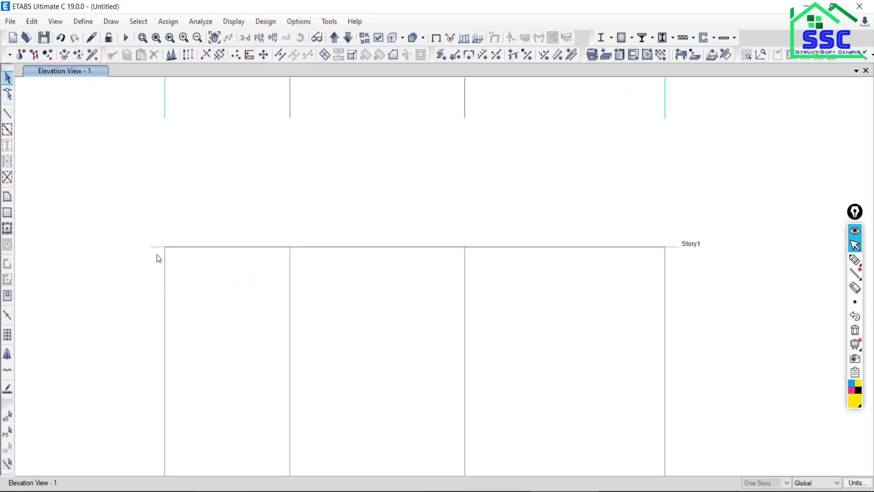
drag(114, 207, 206, 292)
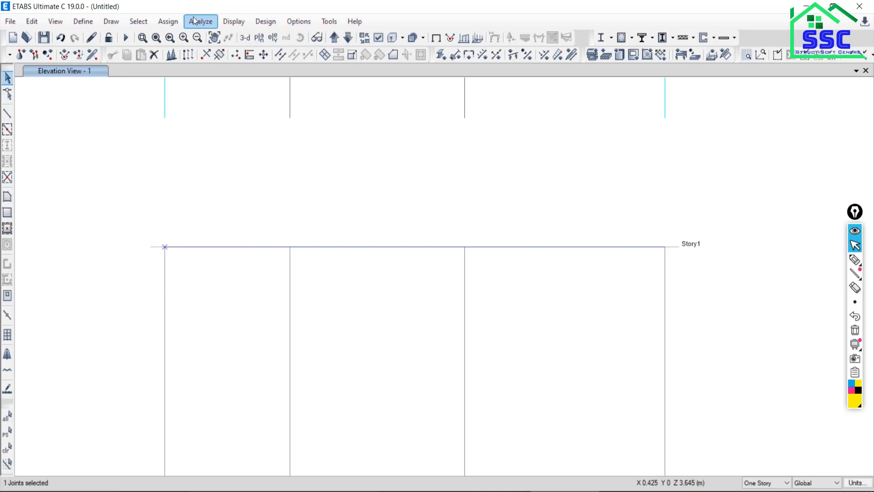
click(170, 22)
mouse_move(197, 38)
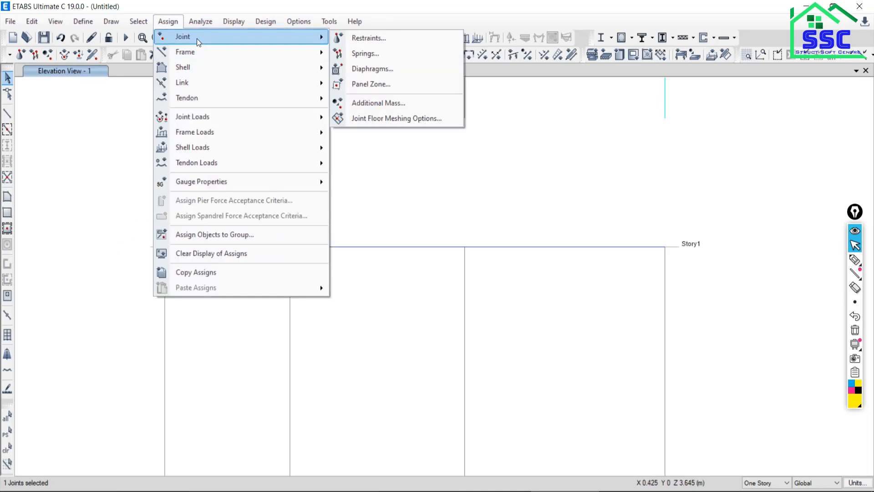
click(358, 39)
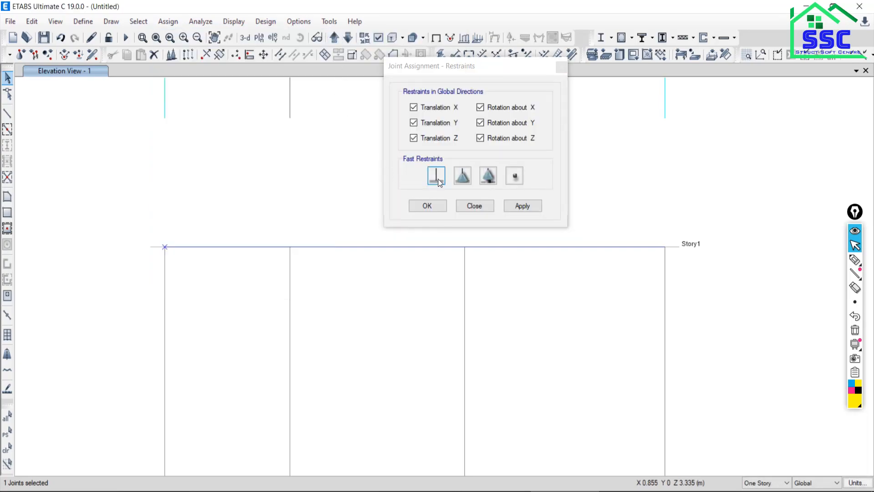
click(531, 207)
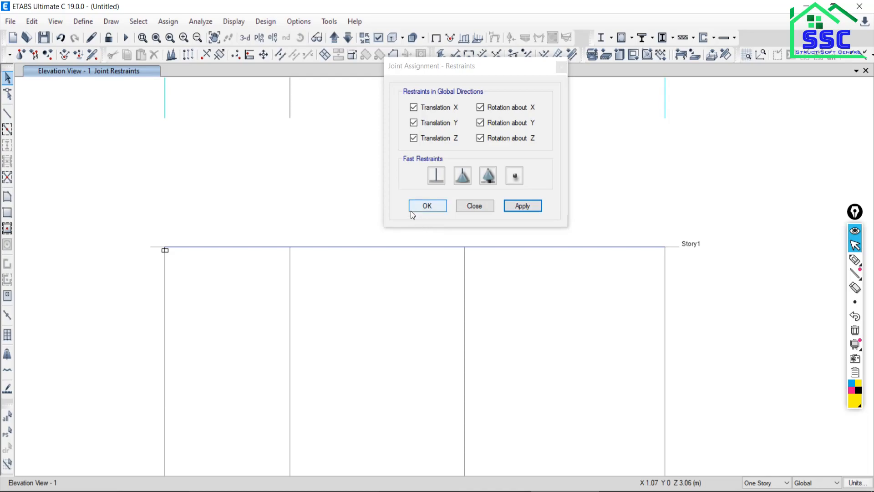
click(473, 207)
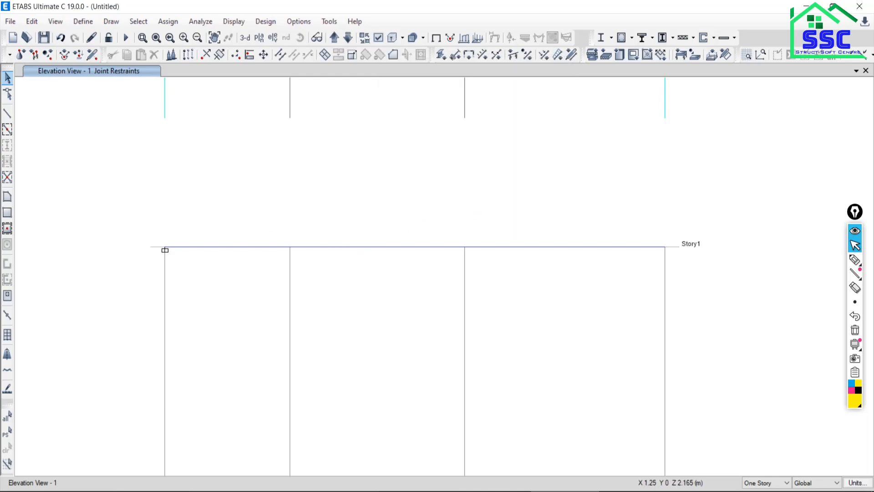
Check the PDF's point loads and assign a Live joint load of -0.3 kN in Global Z to the joint at grid line B.
key(alt+Tab)
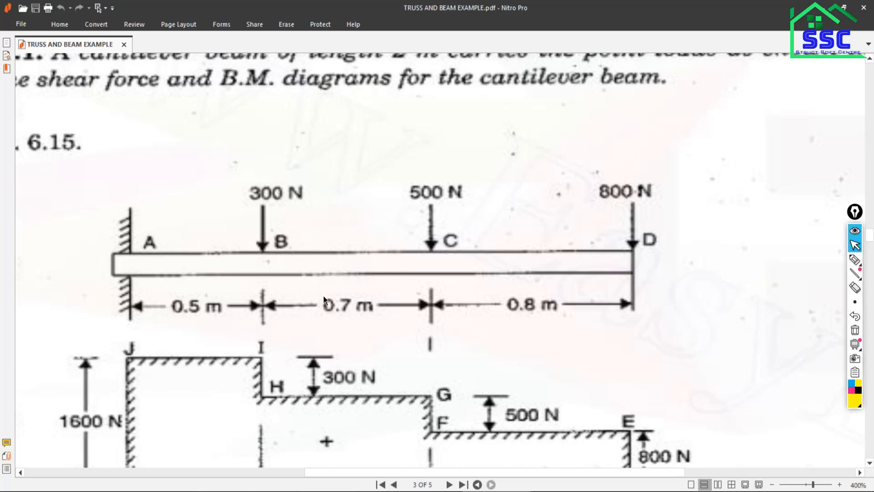
key(alt+Tab)
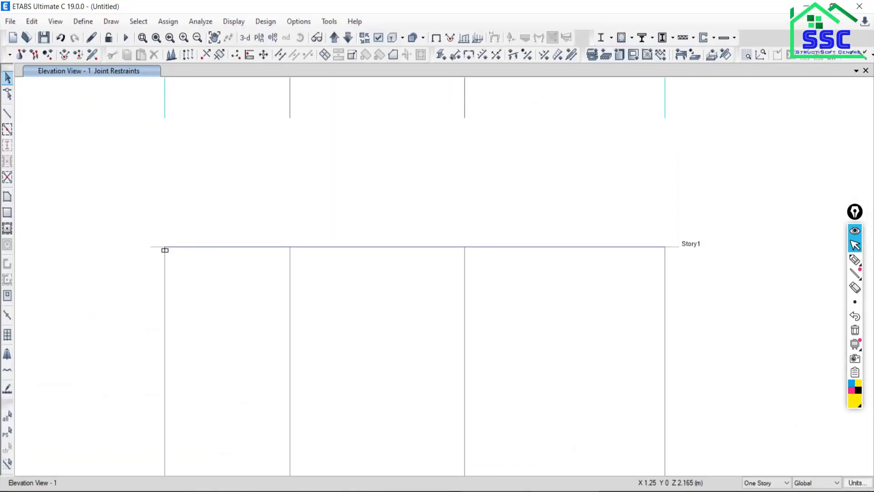
drag(258, 214, 328, 292)
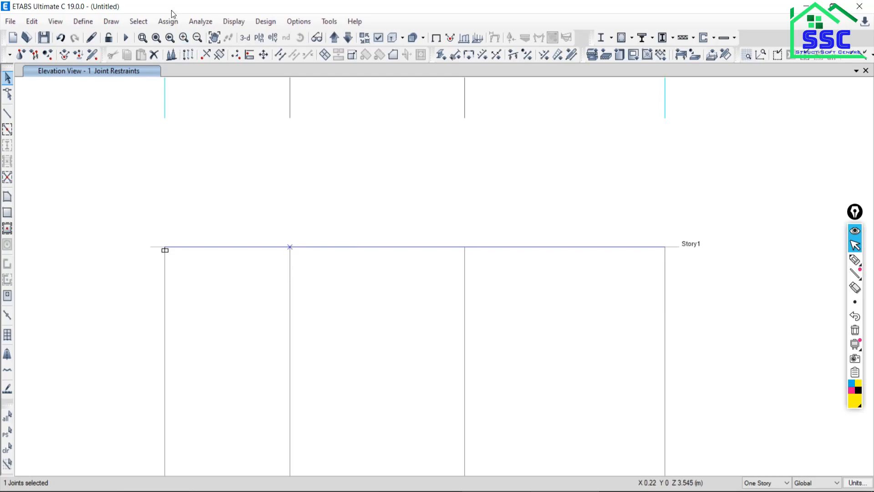
click(165, 21)
mouse_move(180, 40)
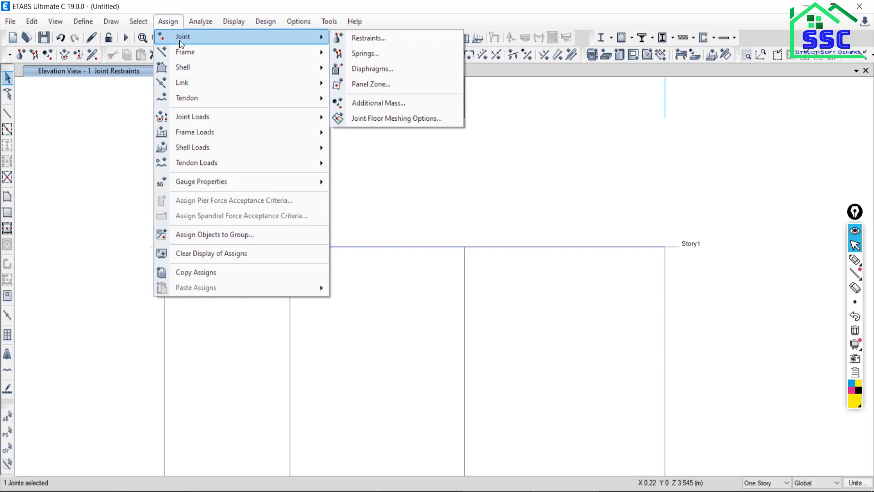
mouse_move(196, 117)
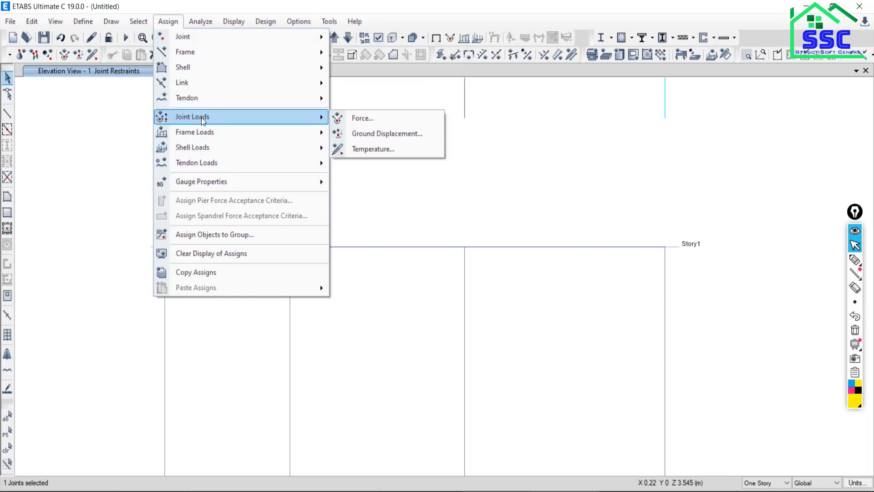
click(364, 118)
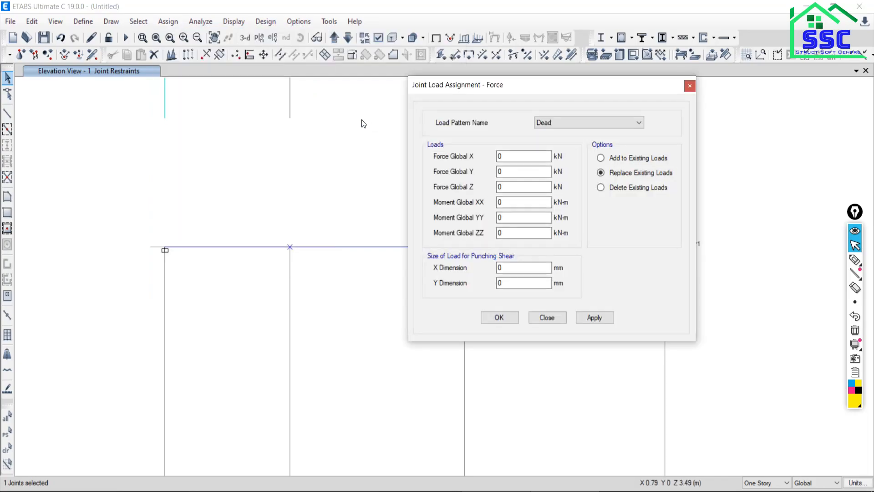
click(562, 122)
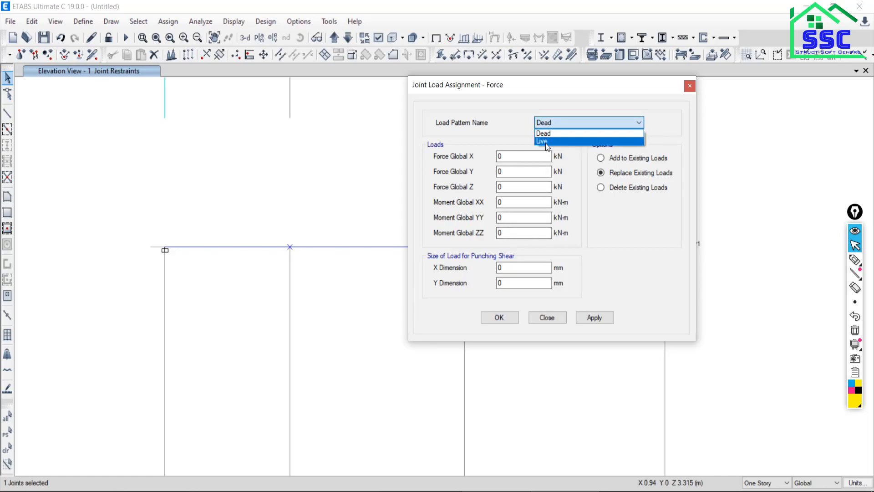
click(544, 144)
click(507, 190)
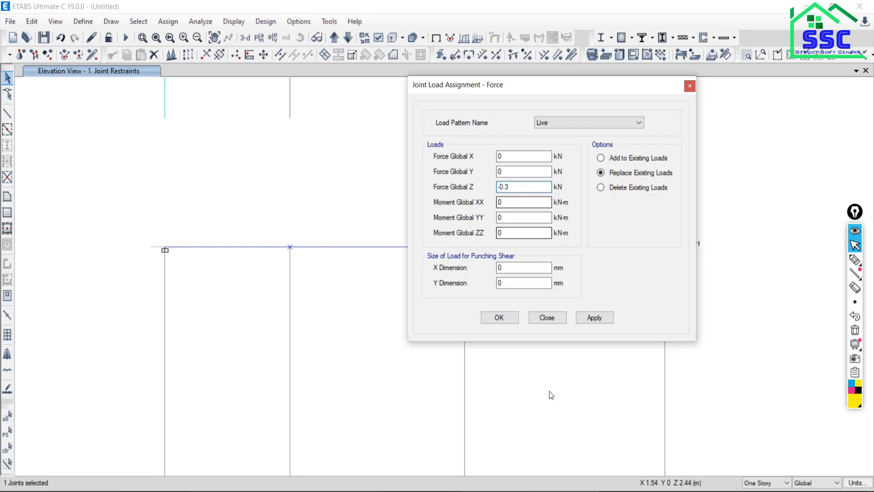
click(600, 321)
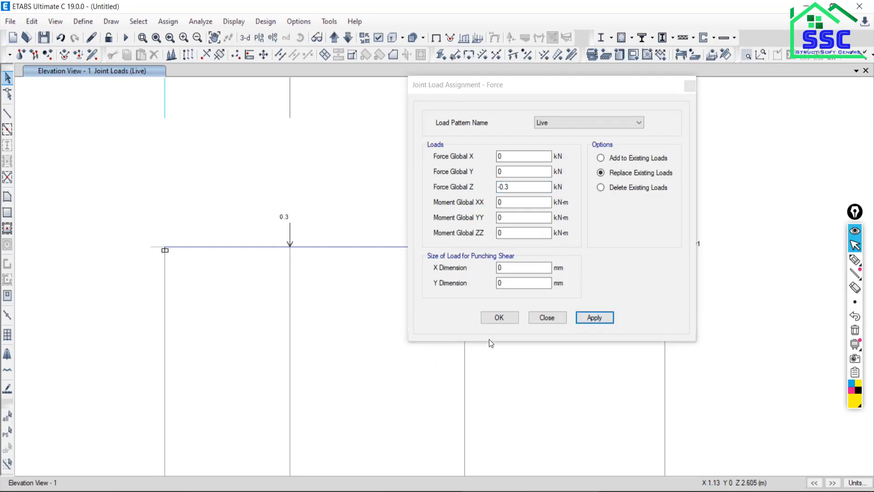
Check the PDF's middle point load and assign a Live joint load of -0.5 kN in Global Z to the joint at grid line C.
middle_drag(322, 361, 138, 354)
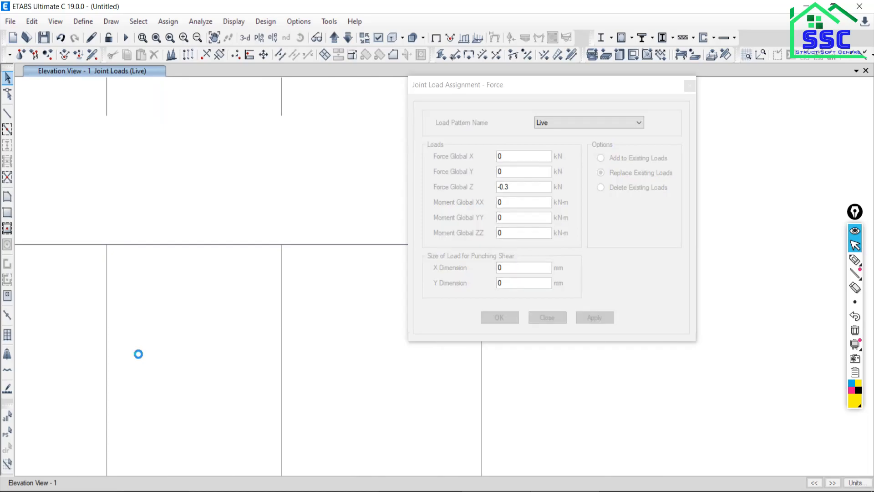
drag(248, 218, 320, 291)
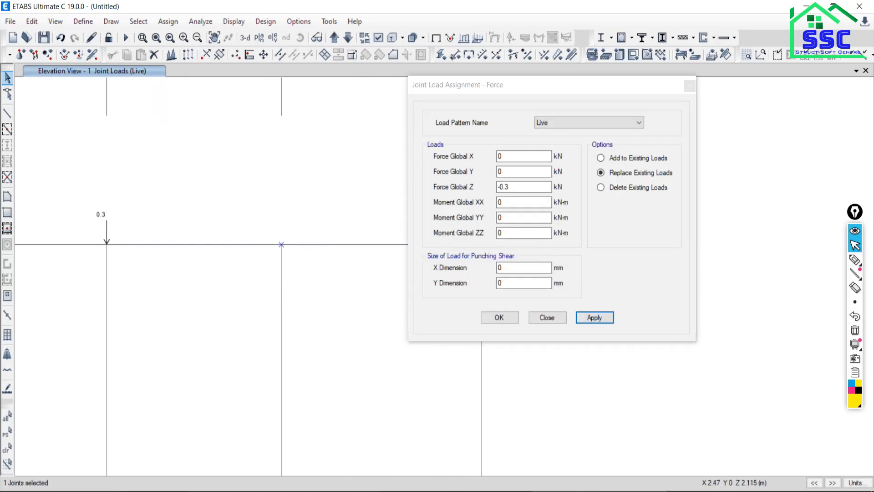
key(alt+Tab)
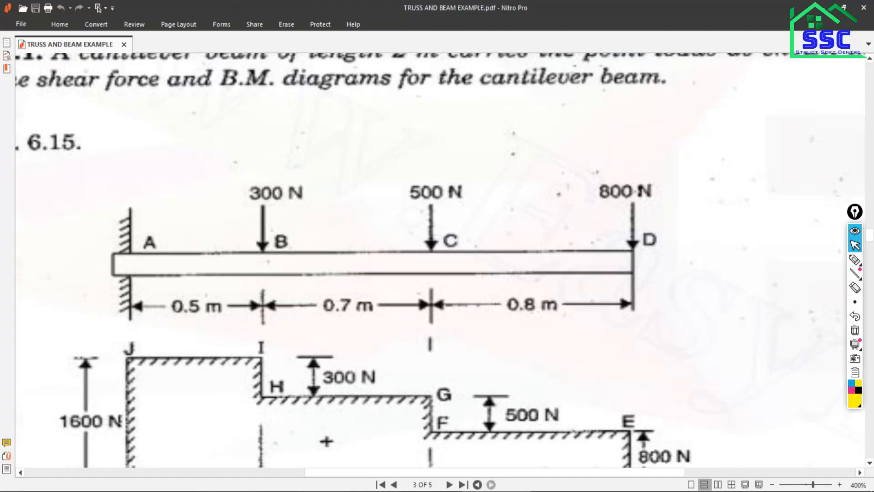
key(alt+Tab)
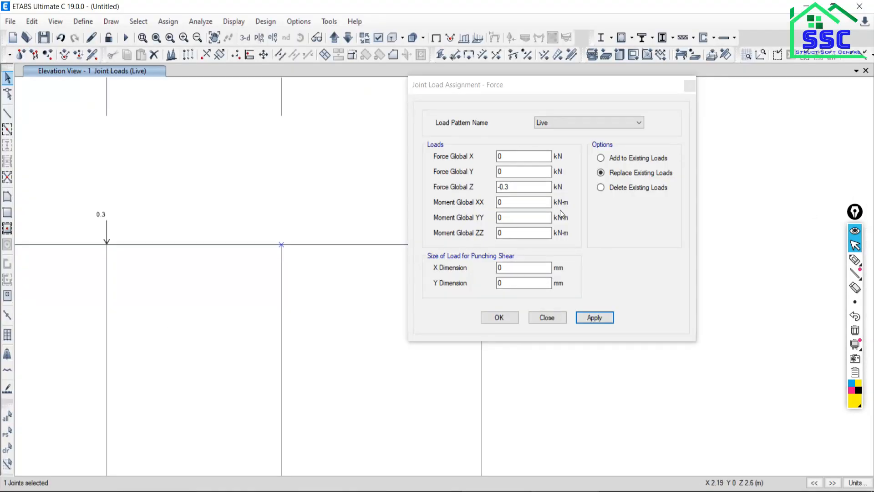
click(520, 184)
click(521, 184)
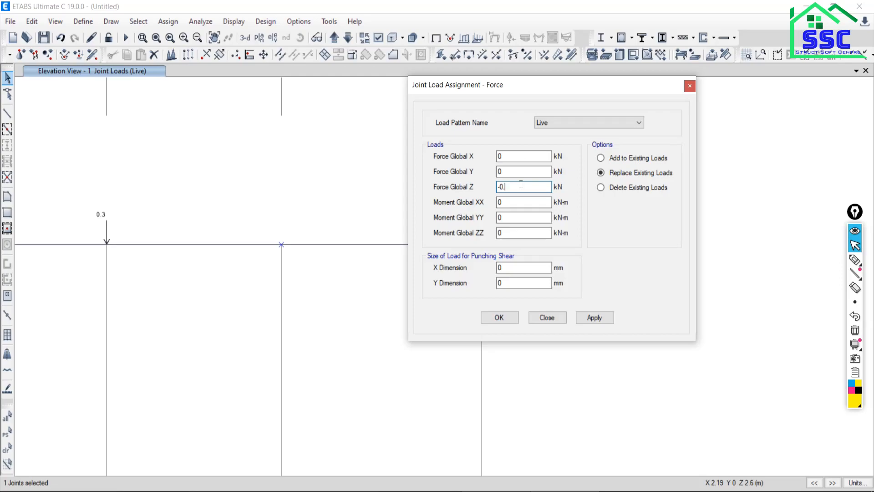
click(588, 318)
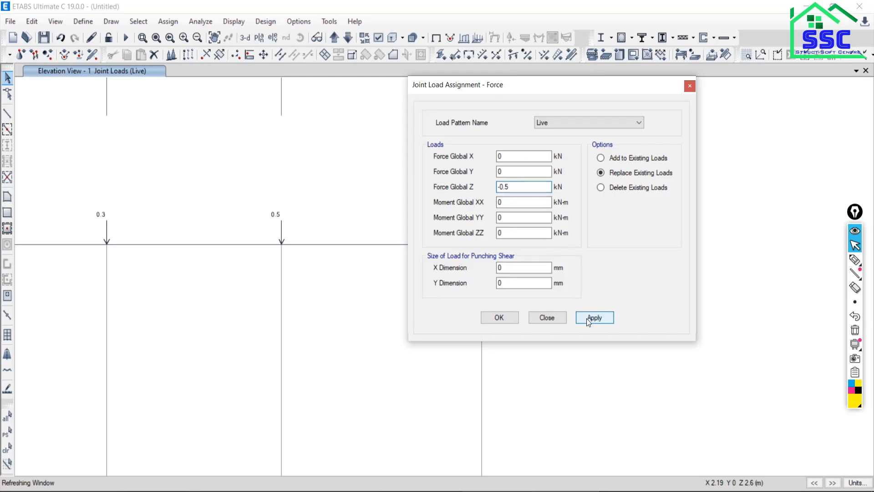
Assign a Live joint load of -0.8 kN in Global Z to the joint at grid line D and compare the loaded beam with the PDF.
middle_drag(345, 371, 192, 353)
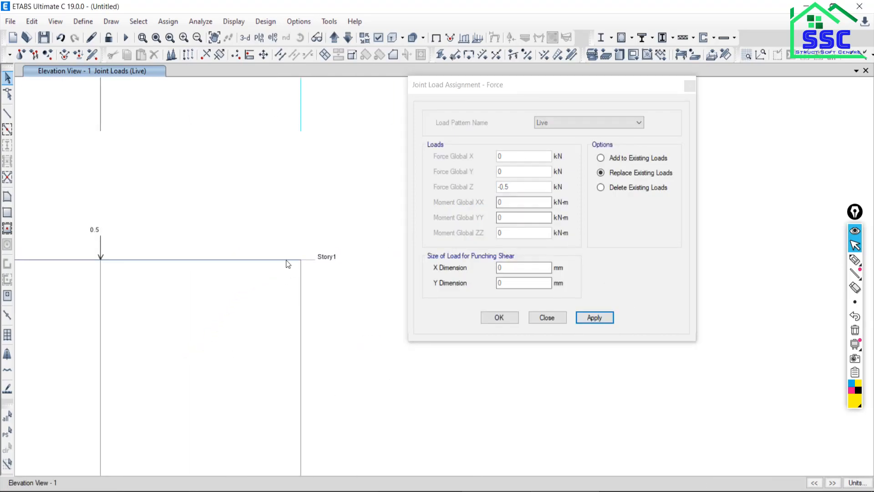
drag(278, 231, 318, 284)
key(alt+Tab)
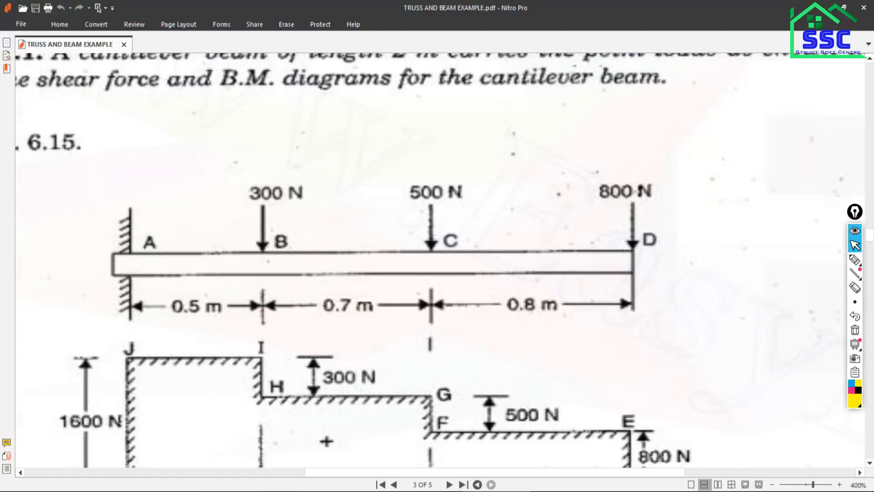
key(alt+Tab)
click(515, 188)
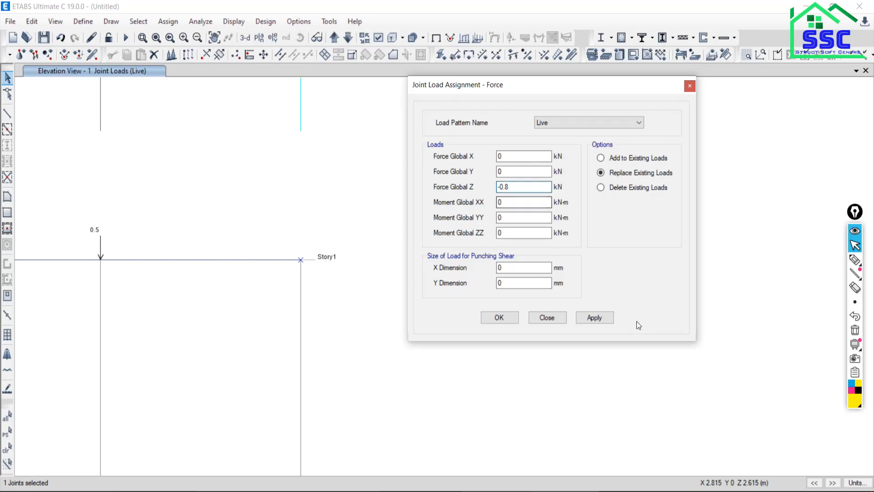
click(593, 319)
scroll(190, 304, down, 3)
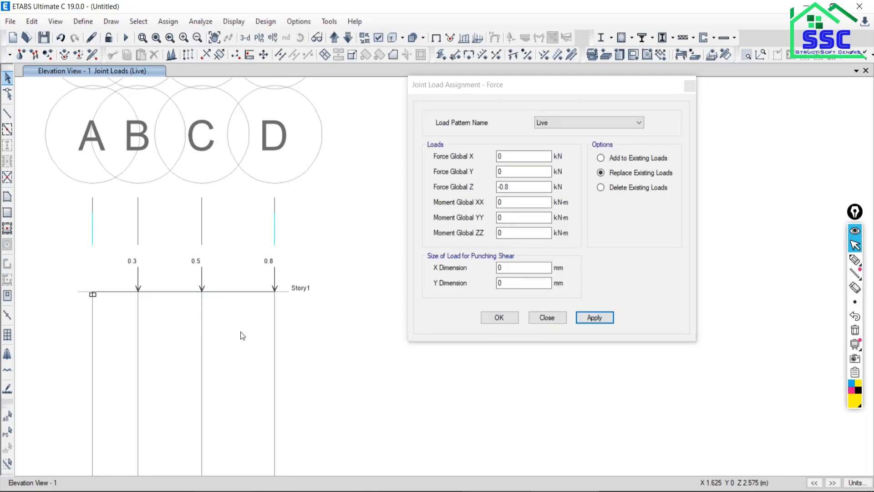
middle_drag(108, 320, 158, 307)
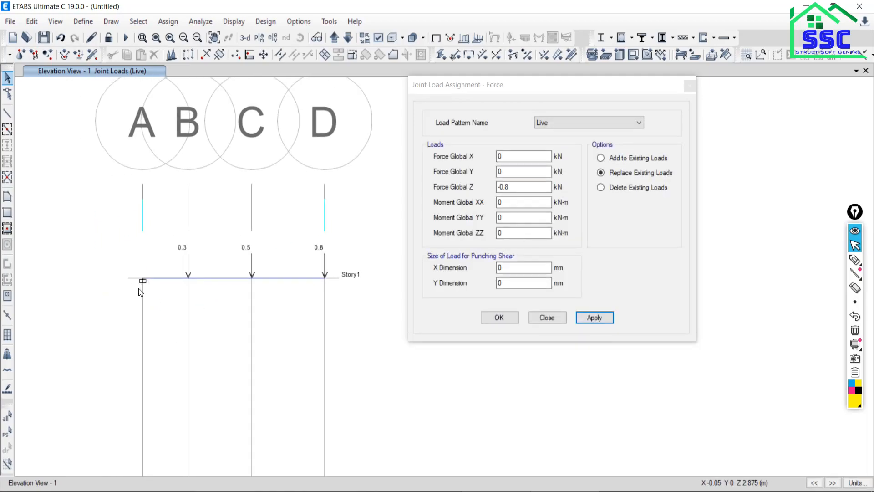
key(alt+Tab)
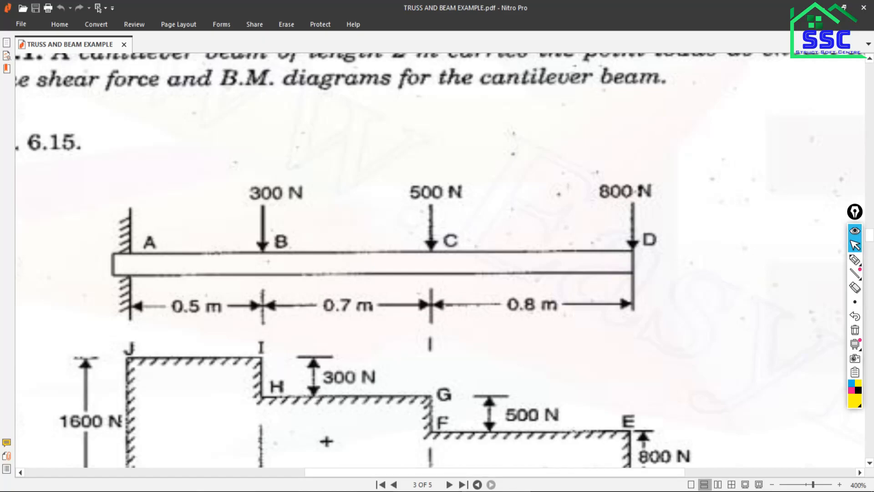
key(alt+Tab)
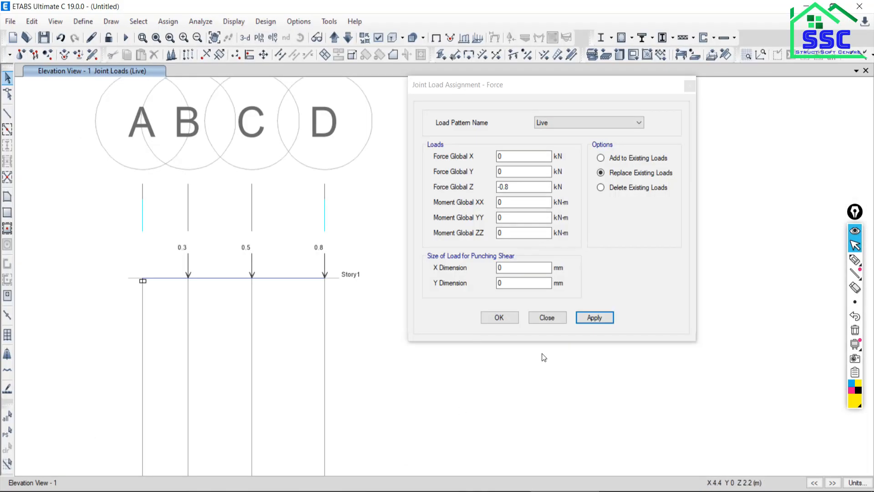
click(546, 318)
Toggle the grid system's visibility in the elevation view, leaving the grids hidden so only the loaded beam is displayed.
right_click(405, 188)
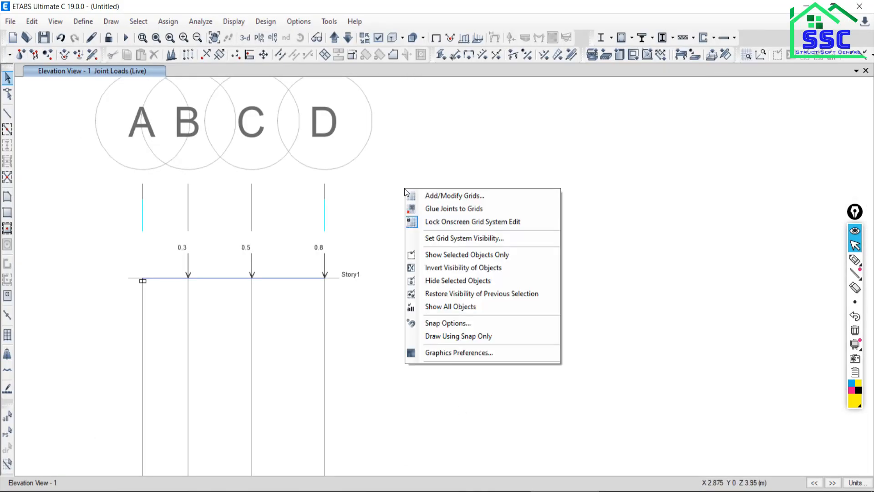
click(428, 238)
middle_drag(273, 325, 458, 300)
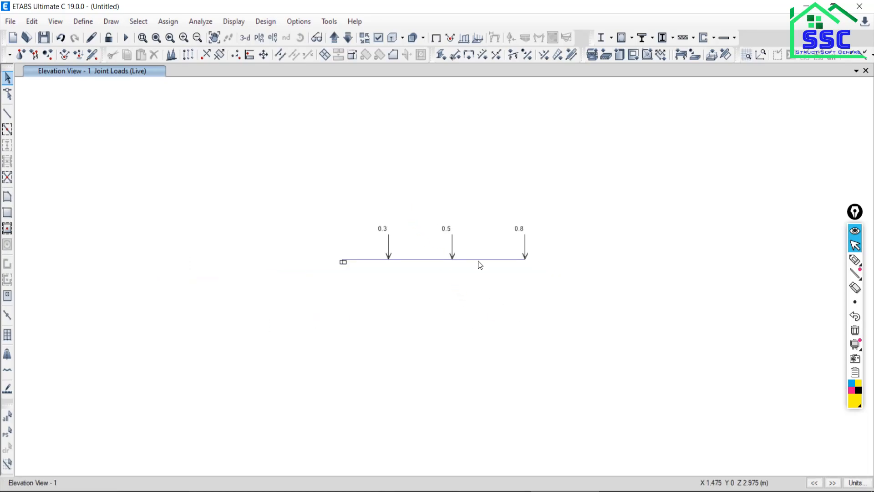
right_click(575, 200)
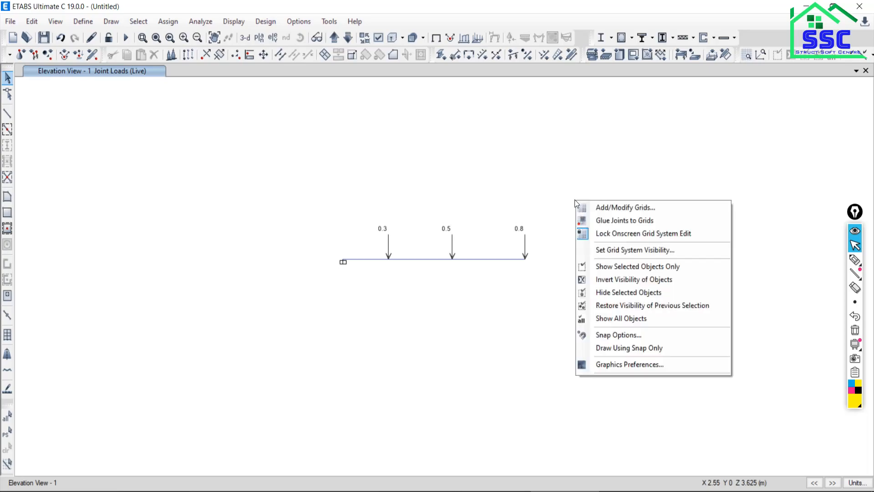
click(600, 251)
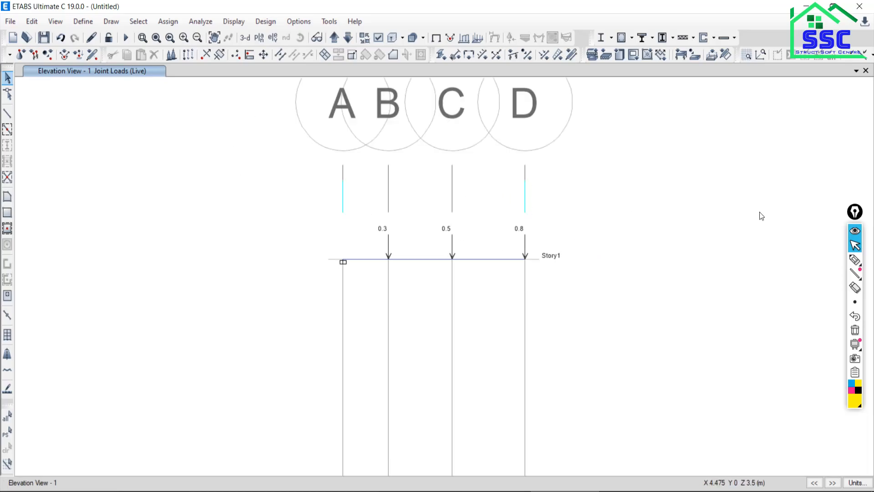
right_click(656, 200)
click(693, 251)
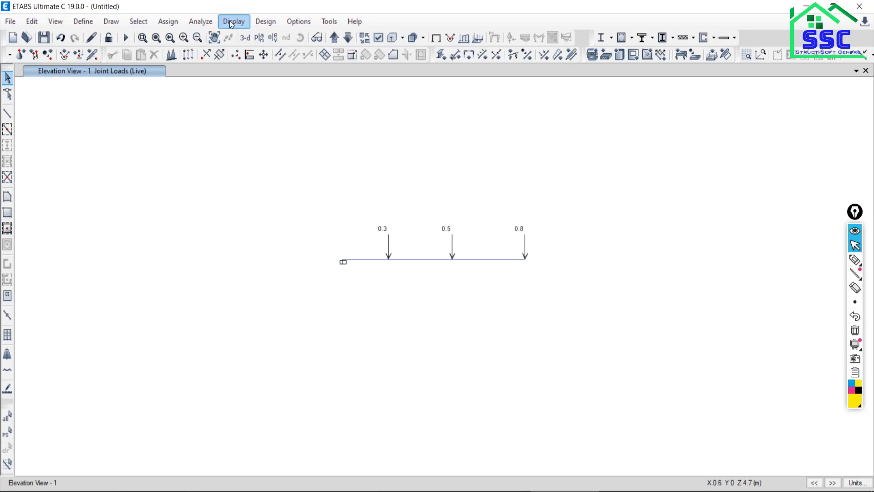
Check the model with all joint, frame, shell, meshing and loading checks and fixes selected, and dismiss the report.
click(185, 22)
click(203, 21)
click(190, 24)
click(204, 37)
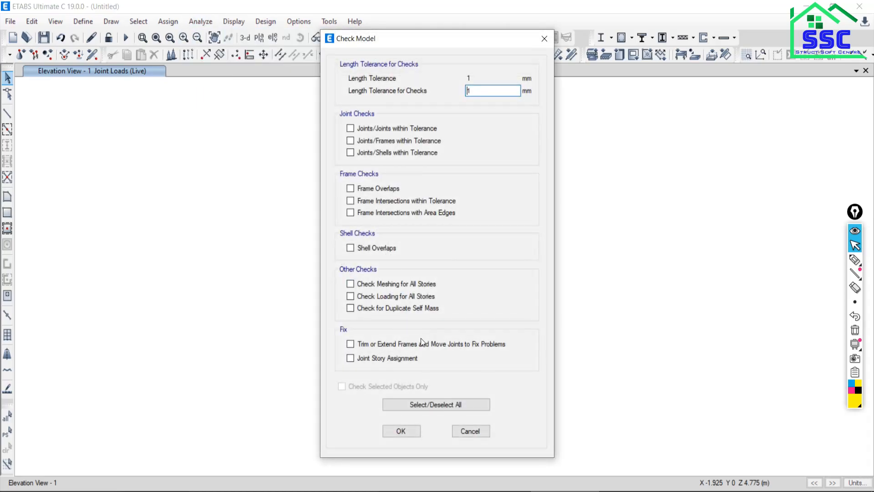
click(412, 405)
click(402, 432)
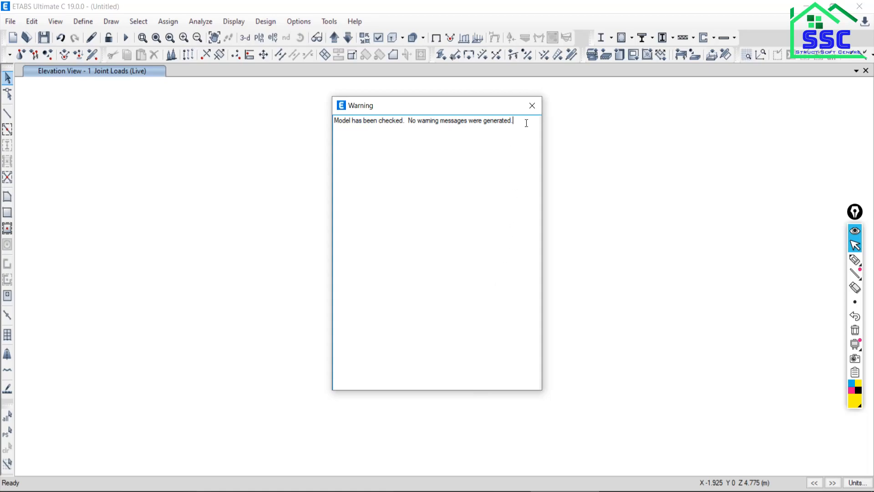
click(531, 107)
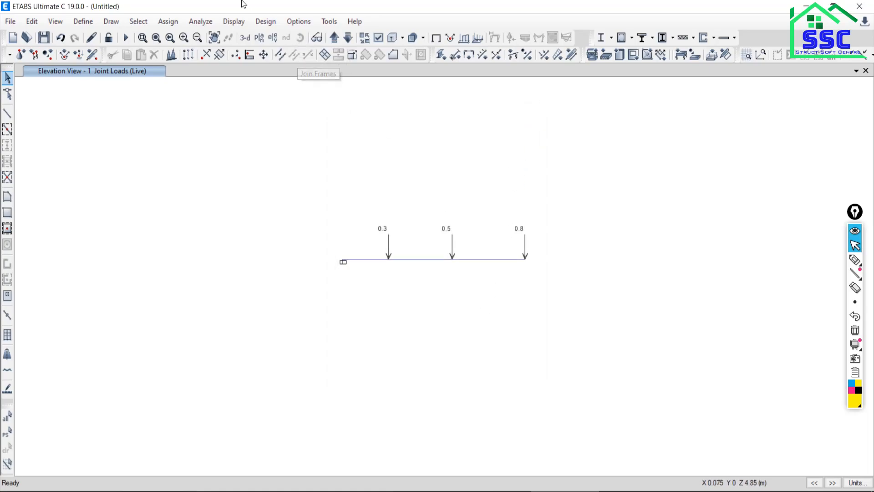
Run the analysis, saving the model file as B1 in the Delete folder on the Desktop.
click(124, 40)
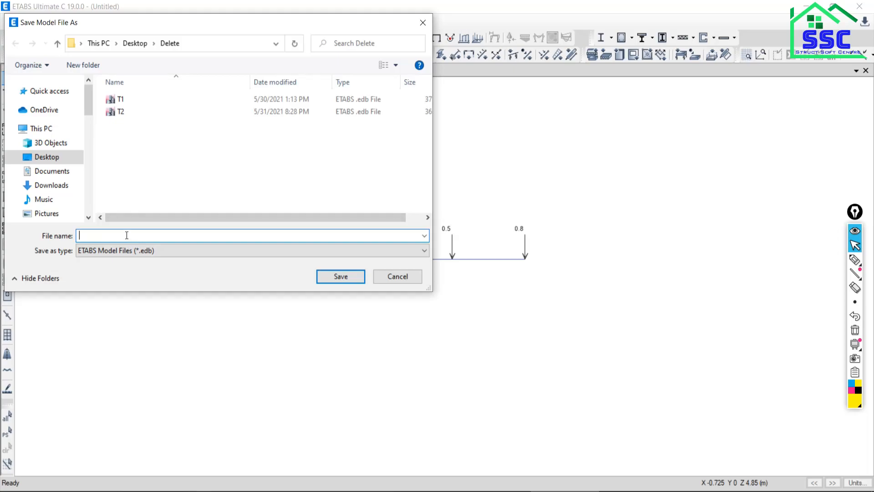
text(b)
key(BackSpace)
text(B1)
click(339, 277)
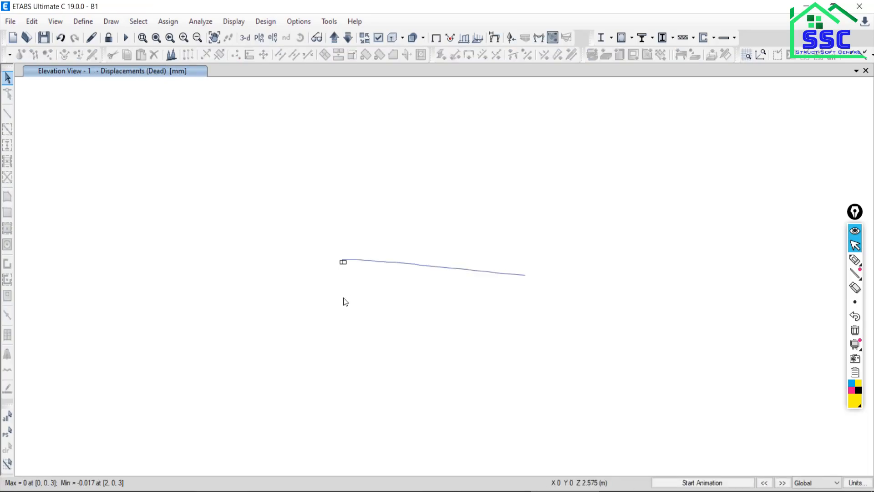
Animate the beam's deformed shape under the Dead load case, stop the animation and examine the free end.
click(686, 484)
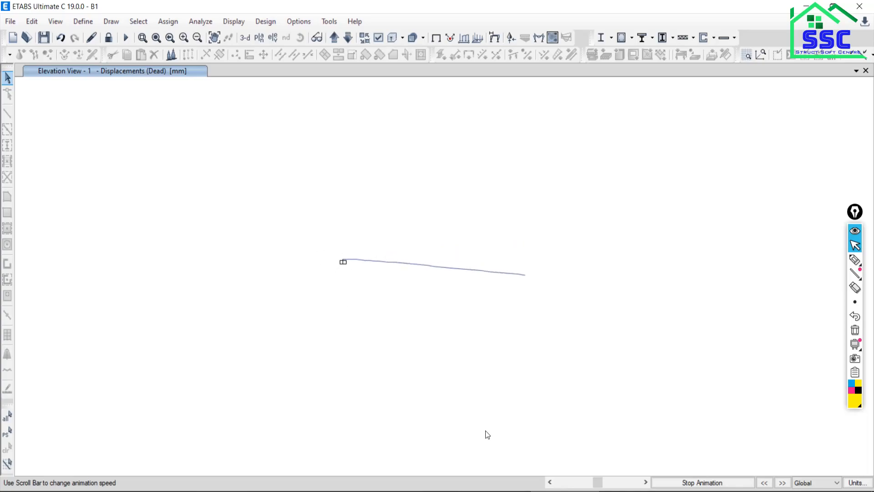
click(701, 484)
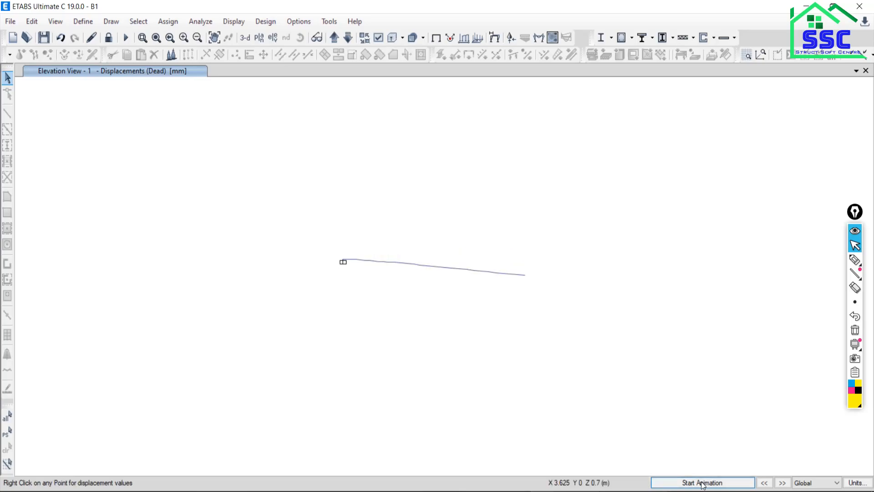
mouse_move(525, 276)
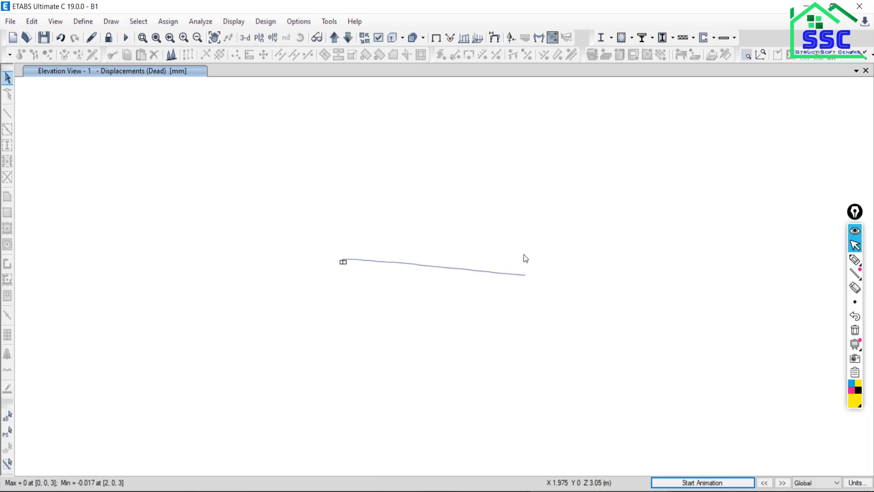
Display the filled Shear 2-2 diagram of the beam's frames for the Live load case with automatic scaling.
click(231, 23)
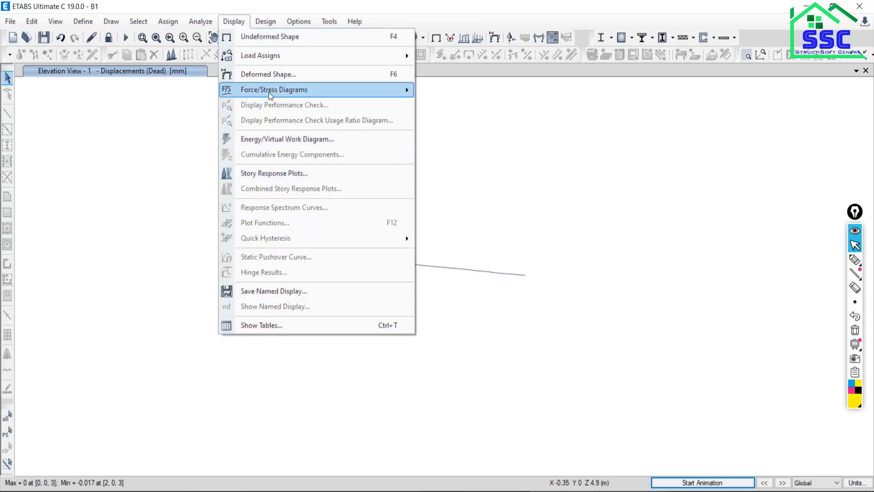
mouse_move(311, 94)
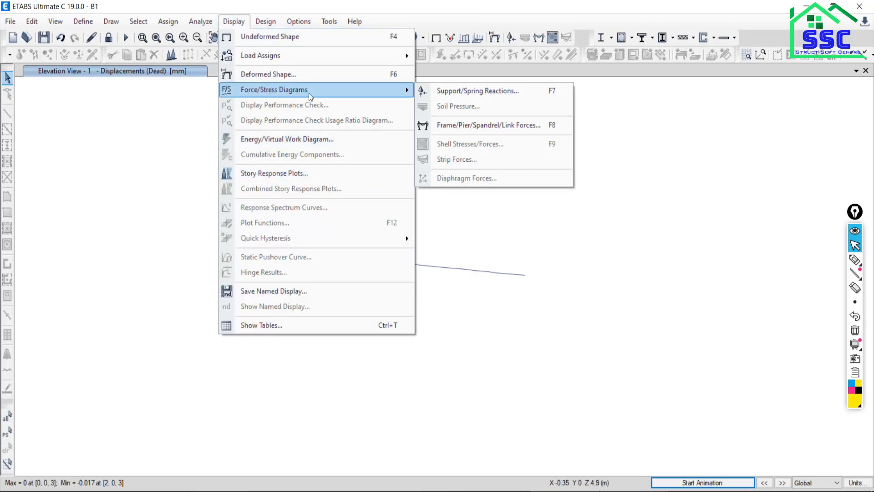
click(449, 128)
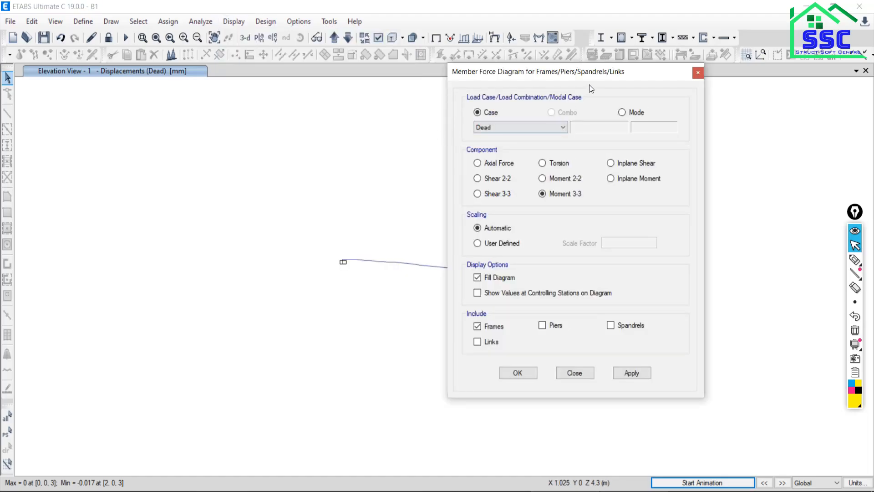
drag(564, 73, 223, 44)
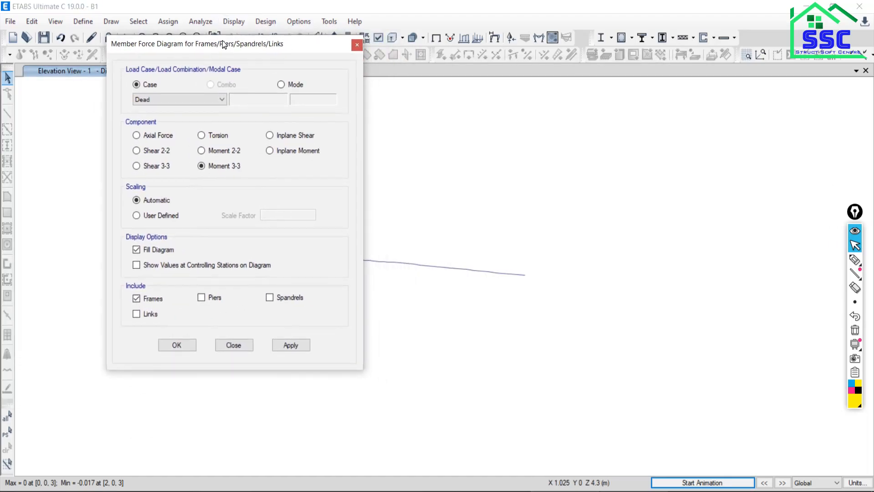
click(197, 98)
click(152, 119)
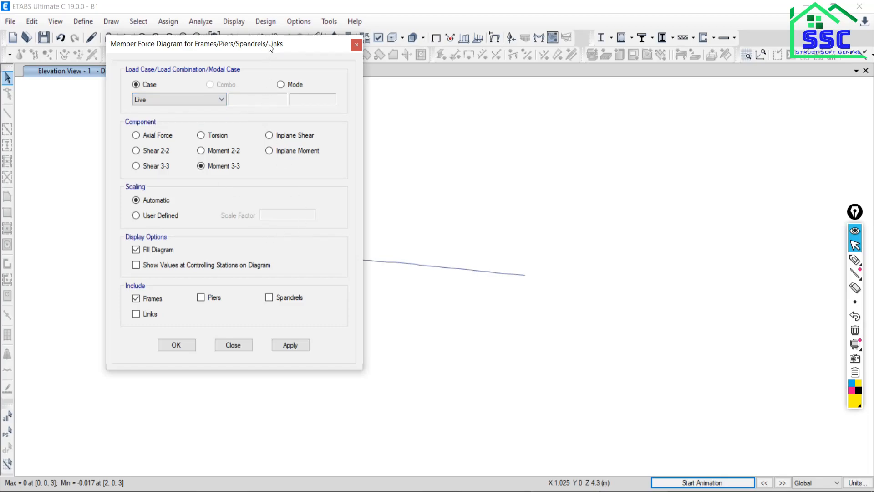
drag(271, 47, 203, 60)
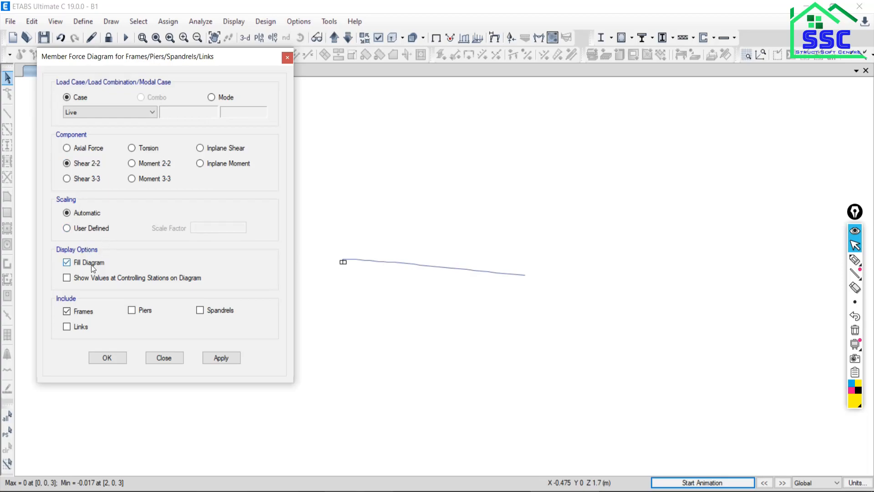
click(221, 358)
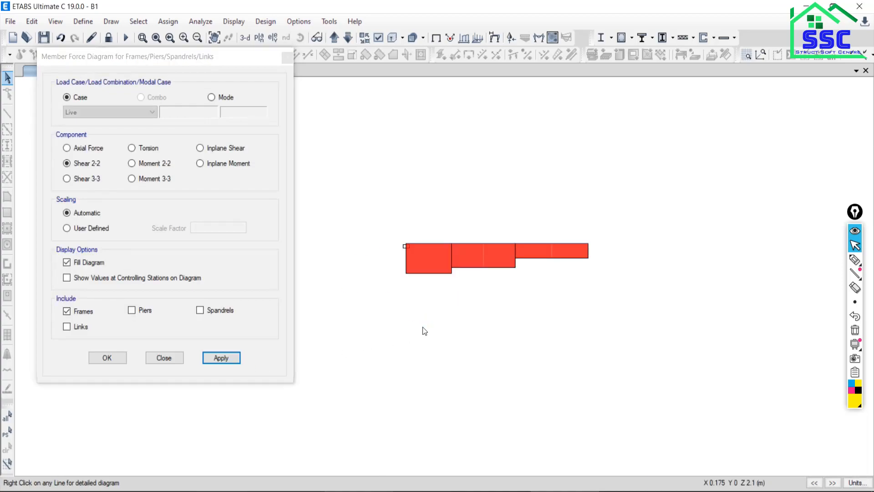
Check the shear value of the beam's first segment and handwrite 1600 N above it with the annotation pen in black.
mouse_move(423, 243)
scroll(420, 246, up, 3)
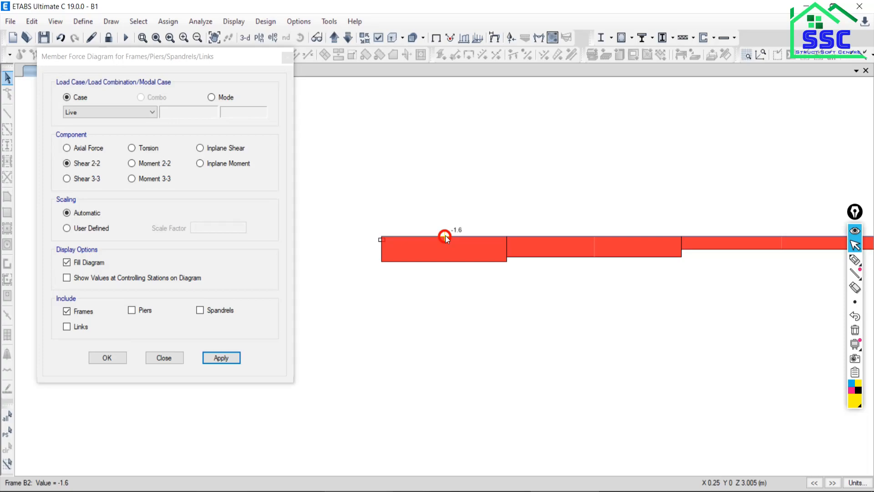
click(855, 260)
drag(373, 128, 372, 154)
click(386, 135)
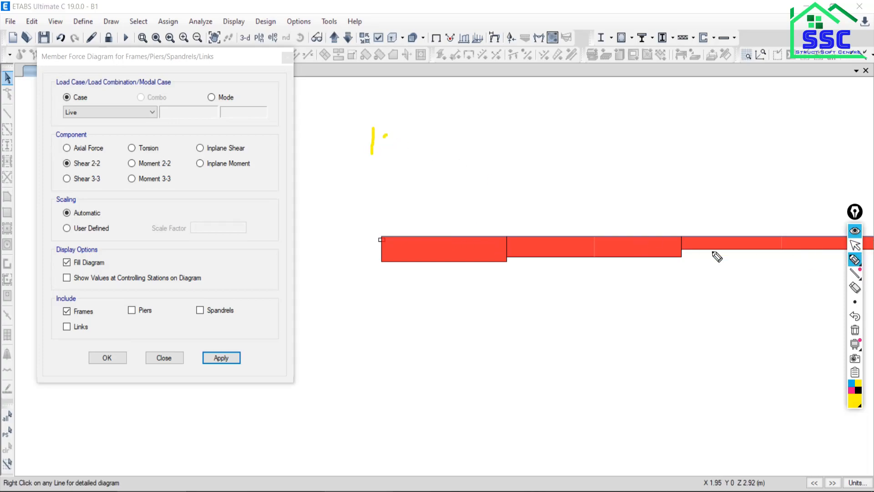
click(858, 390)
mouse_move(376, 130)
mouse_down()
mouse_move(376, 154)
mouse_move(379, 138)
mouse_up()
click(409, 122)
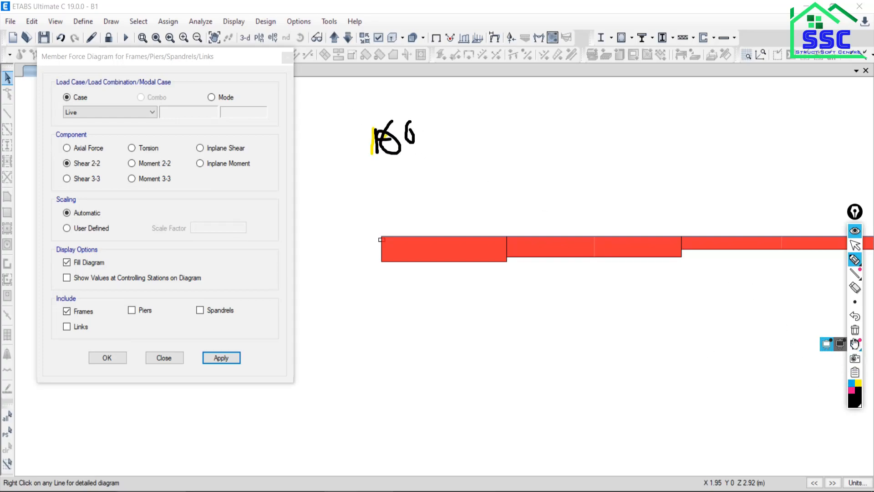
click(855, 330)
mouse_move(374, 135)
mouse_down()
mouse_move(373, 157)
mouse_move(388, 154)
mouse_move(387, 145)
mouse_move(391, 152)
mouse_move(397, 138)
mouse_move(402, 148)
mouse_move(429, 132)
mouse_up()
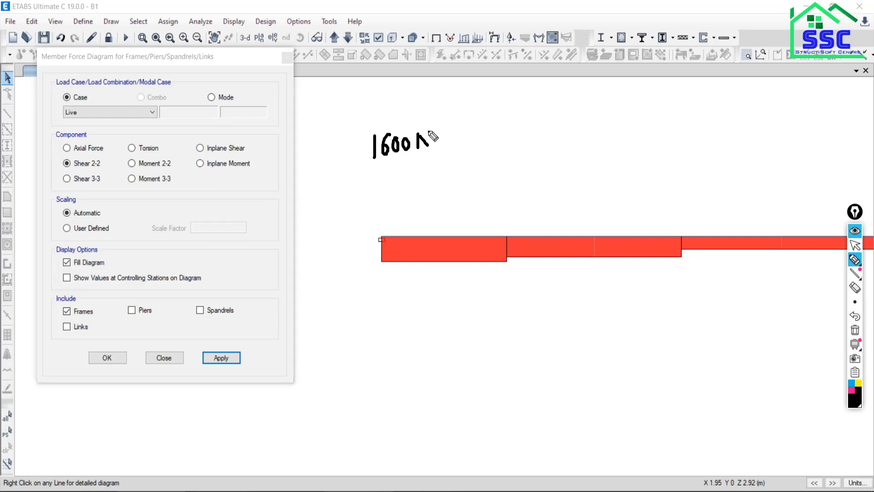
click(855, 245)
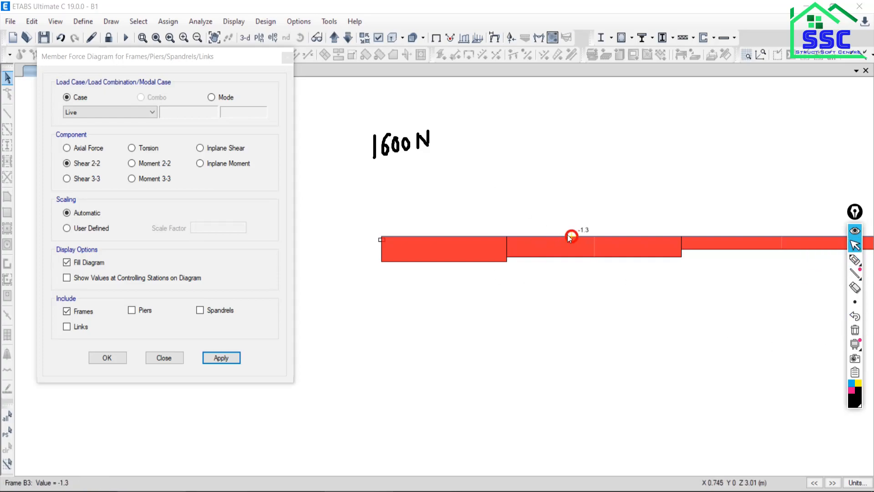
Check the shear of the middle segment and handwrite 1300 N above it and 800 N above the last segment.
click(855, 260)
mouse_move(536, 136)
mouse_down()
mouse_move(536, 151)
mouse_move(563, 139)
mouse_up()
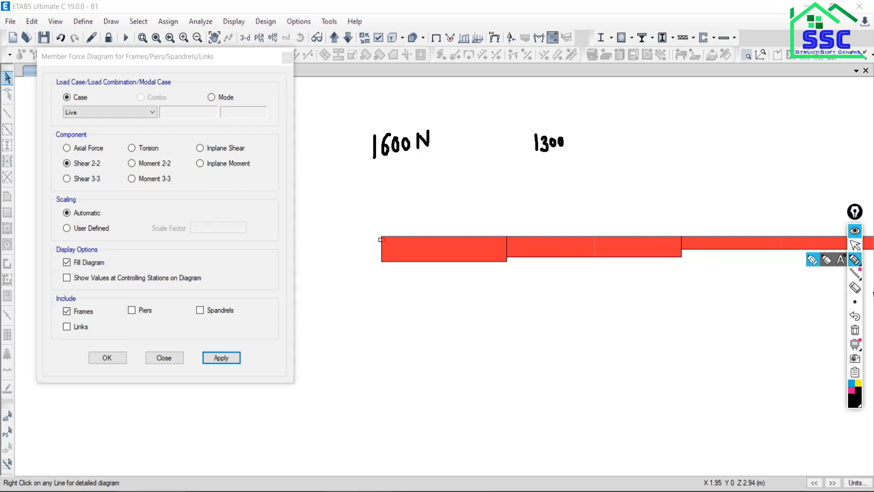
click(856, 246)
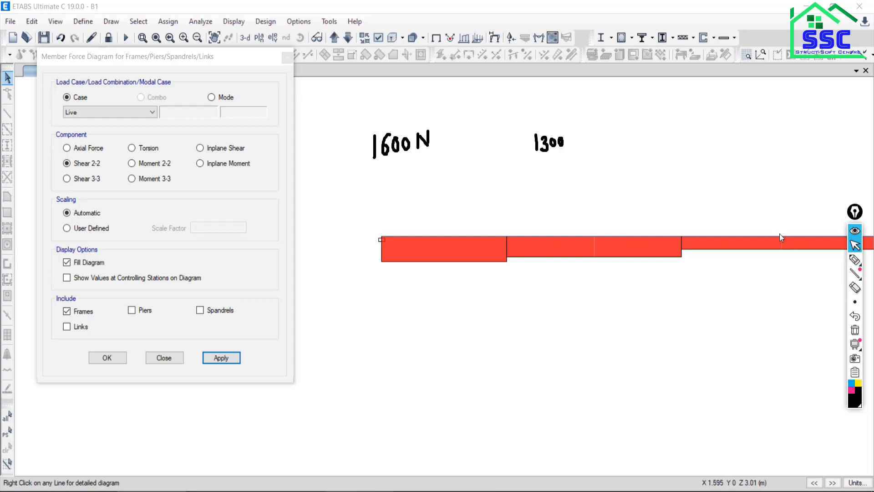
click(855, 259)
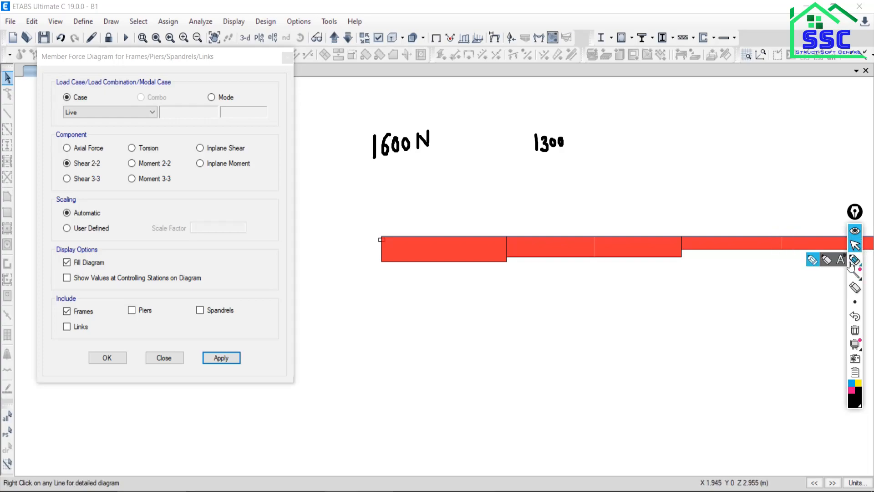
mouse_move(756, 154)
mouse_down()
mouse_move(749, 167)
mouse_move(755, 153)
mouse_move(787, 166)
mouse_move(781, 157)
mouse_up()
drag(805, 154, 804, 166)
drag(803, 155, 816, 164)
mouse_move(580, 137)
mouse_down()
mouse_move(579, 153)
mouse_move(591, 153)
mouse_up()
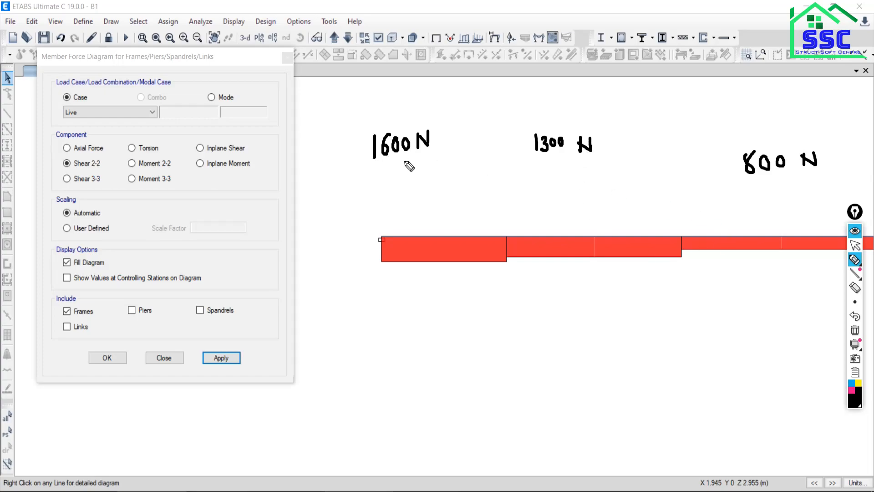
Switch to the PDF in Nitro Pro and mark heights of 1300 on span BC and 800 on span CD of its shear diagram.
click(855, 245)
key(alt+Tab)
scroll(391, 317, down, 3)
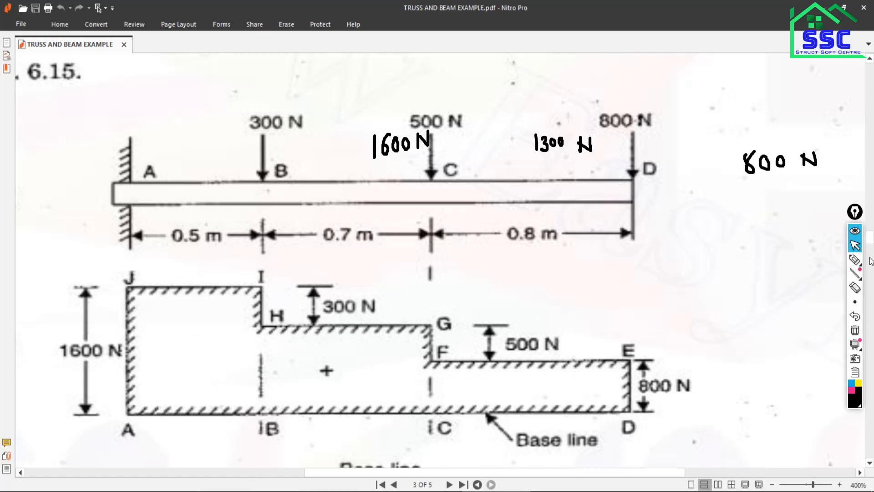
click(855, 261)
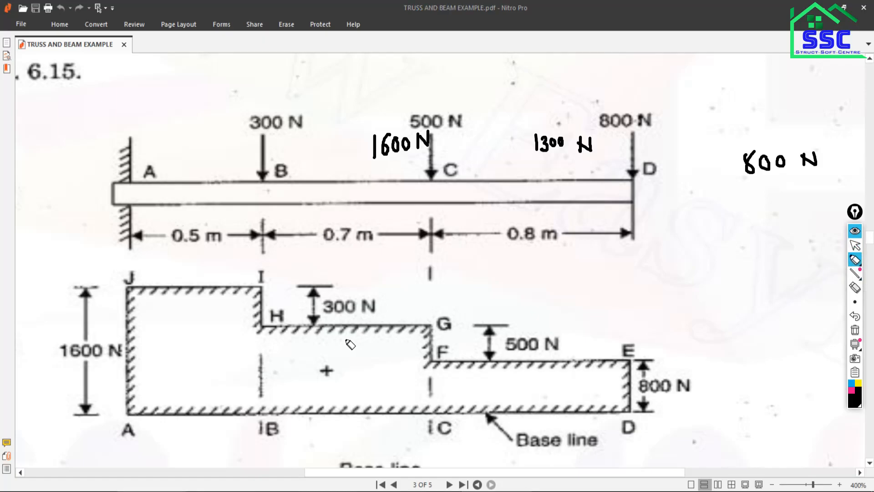
drag(349, 326, 351, 411)
drag(349, 326, 343, 416)
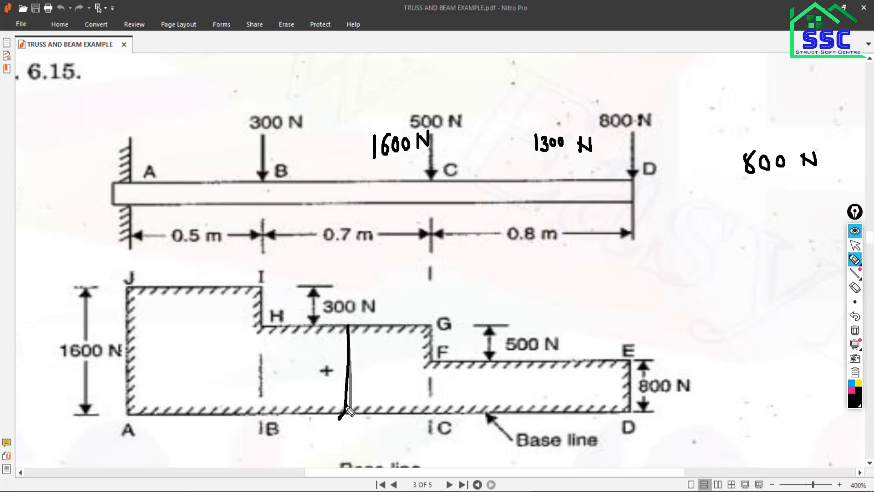
drag(349, 318, 334, 332)
mouse_move(379, 356)
mouse_down()
mouse_move(381, 373)
mouse_move(367, 374)
mouse_move(404, 361)
mouse_up()
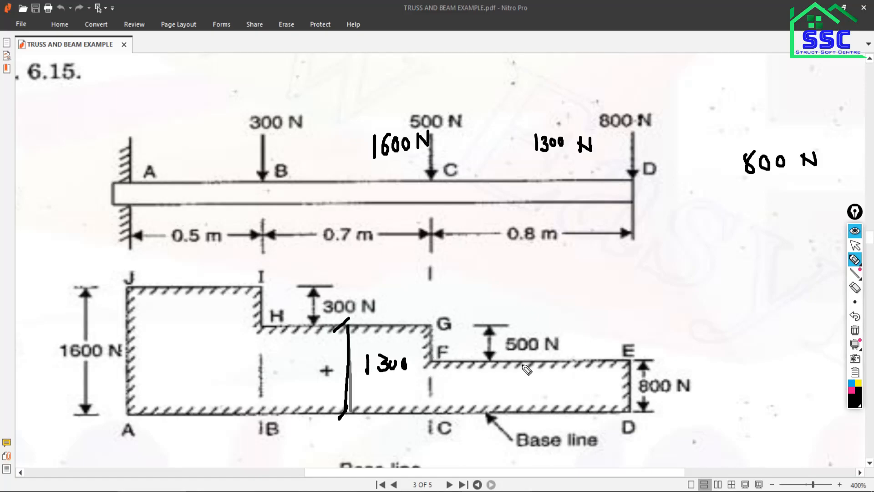
drag(536, 359, 530, 420)
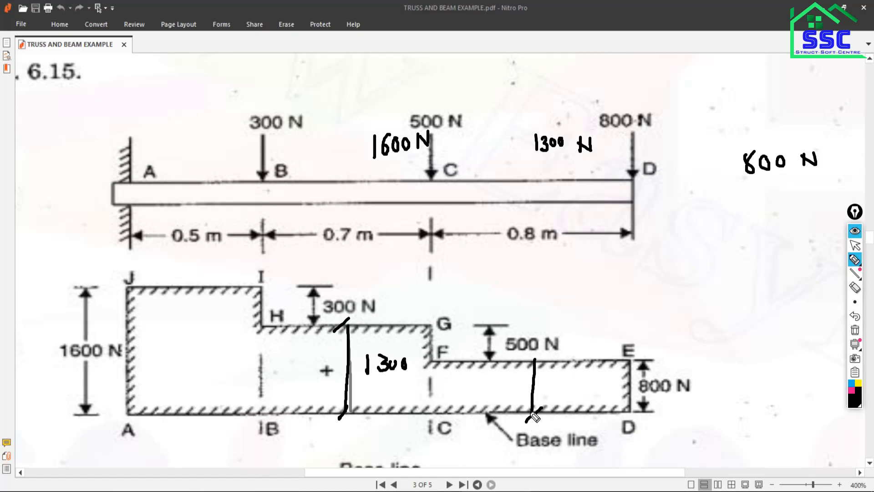
mouse_move(539, 355)
mouse_down()
mouse_move(522, 371)
mouse_move(566, 388)
mouse_up()
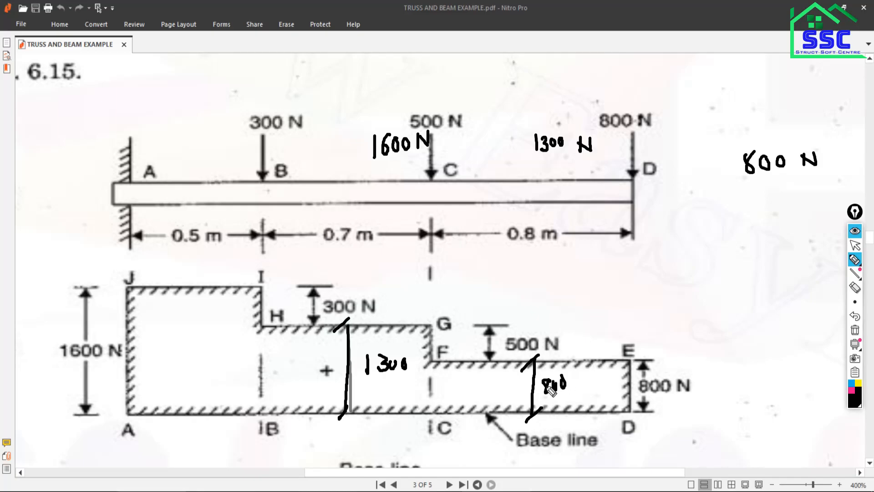
Clear all pen annotations, examine the PDF's bending moment diagram and switch back to ETABS.
click(855, 331)
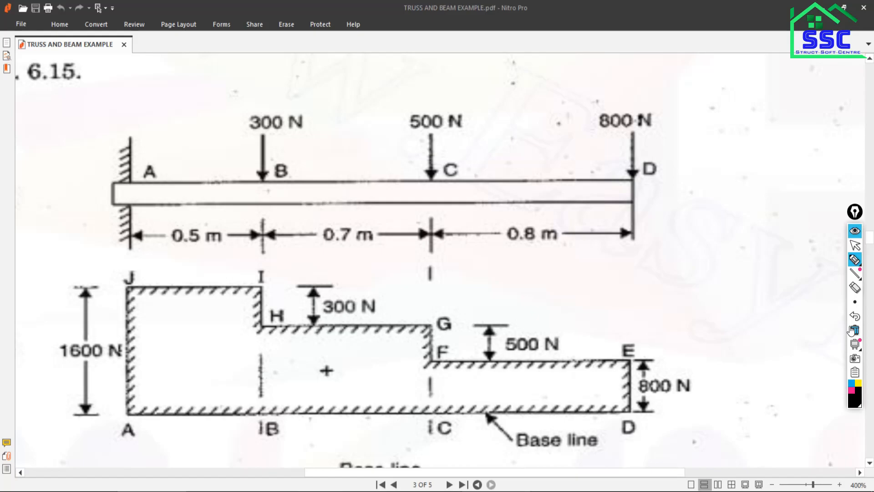
click(854, 246)
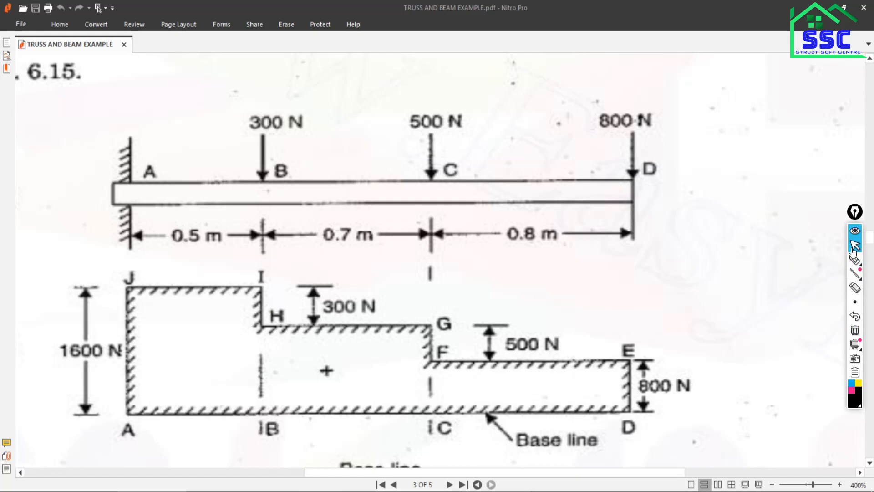
scroll(479, 366, down, 6)
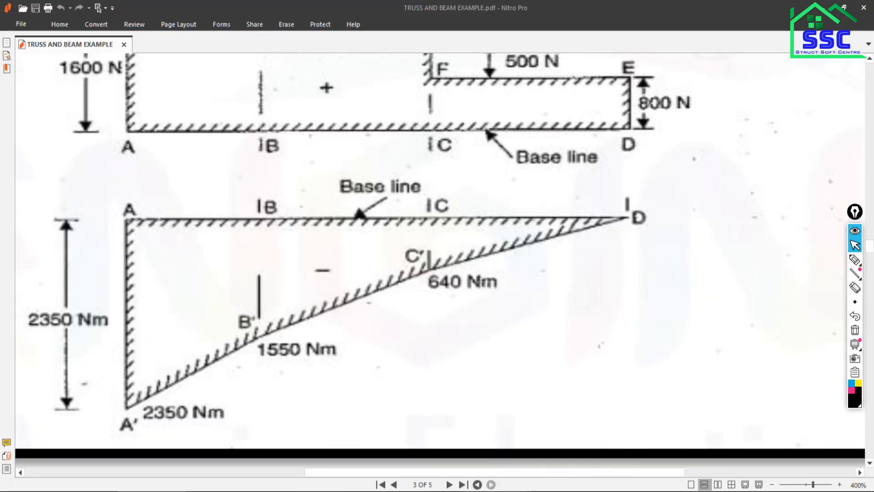
click(531, 482)
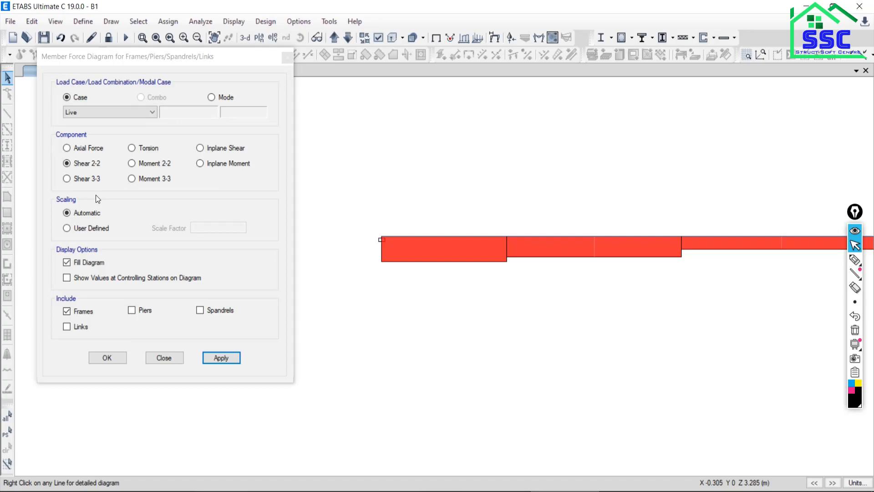
Display the filled Moment 3-3 diagram of the frames for the Live load case.
click(132, 179)
click(221, 358)
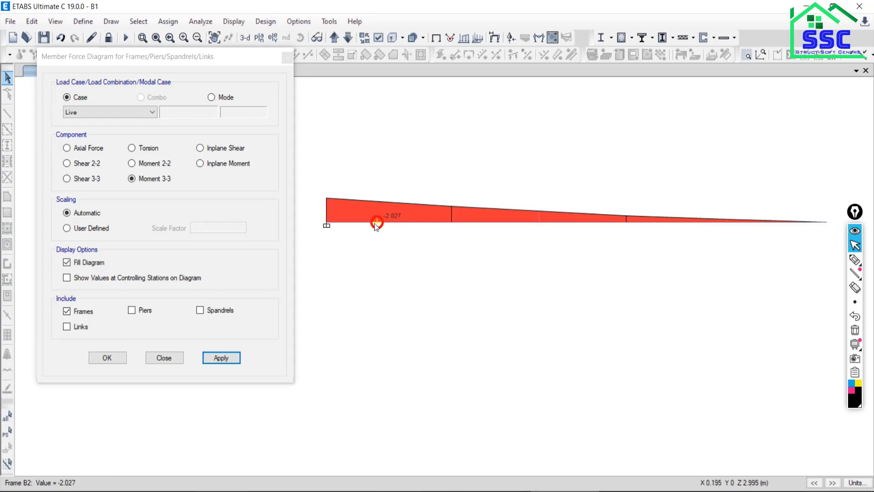
mouse_move(394, 223)
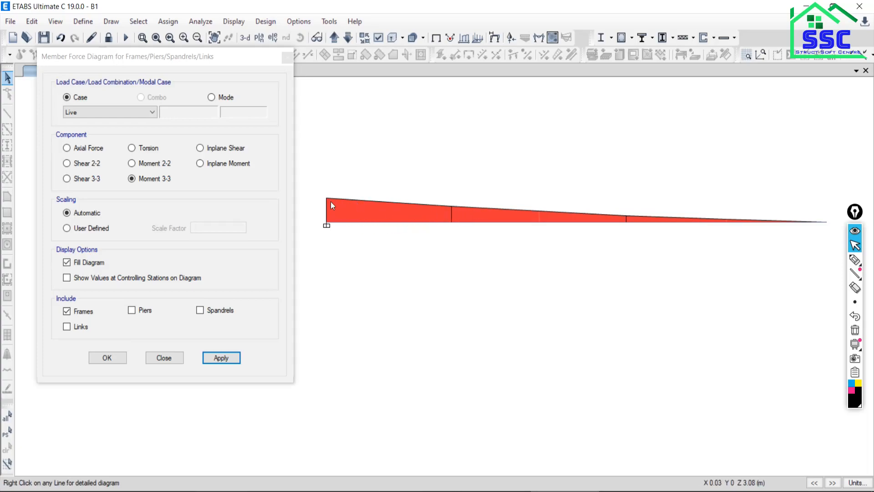
Inspect the first segment's detailed force diagrams, close them and read the moment at the beam's fixed end.
right_click(388, 221)
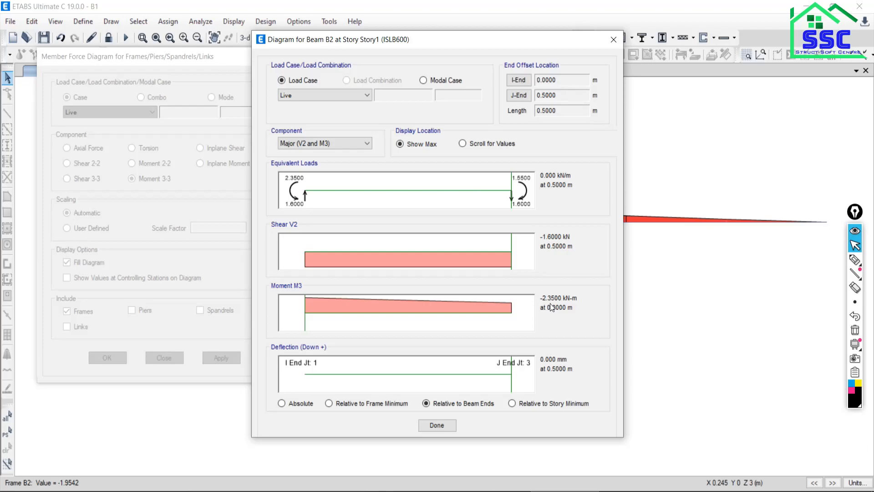
click(436, 425)
mouse_move(360, 223)
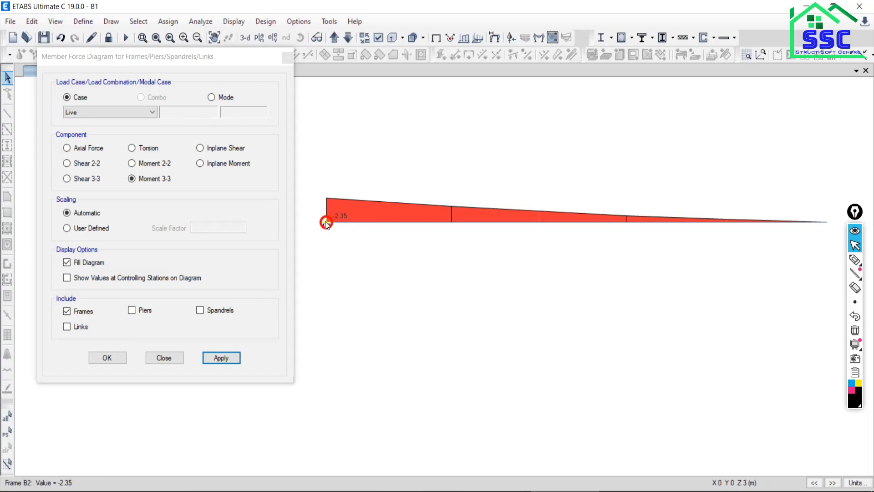
scroll(326, 223, up, 1)
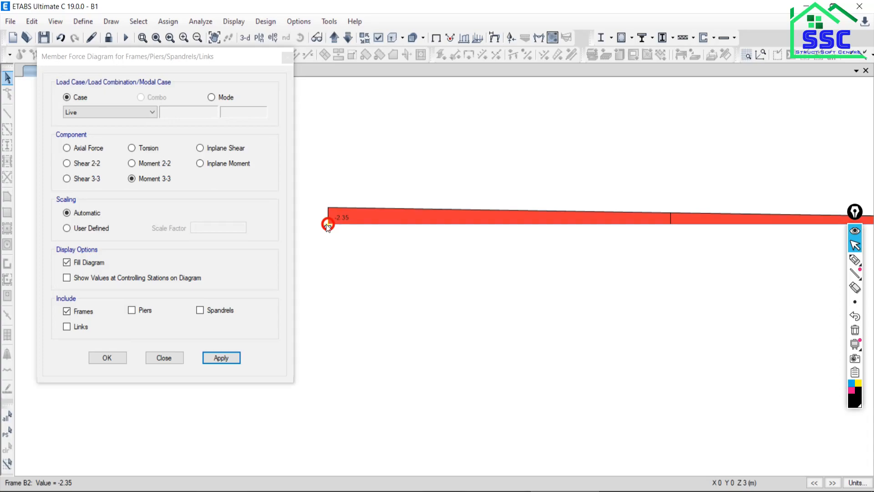
Handwrite 2.35 kNm and, beneath it, 2350 N below the moment diagram with the annotation pen.
click(855, 260)
mouse_move(345, 294)
mouse_down()
mouse_move(349, 314)
mouse_move(376, 299)
mouse_move(377, 313)
mouse_move(393, 311)
mouse_move(399, 294)
mouse_move(407, 314)
mouse_move(421, 314)
mouse_move(433, 310)
mouse_move(428, 291)
mouse_up()
click(363, 312)
drag(432, 308, 444, 312)
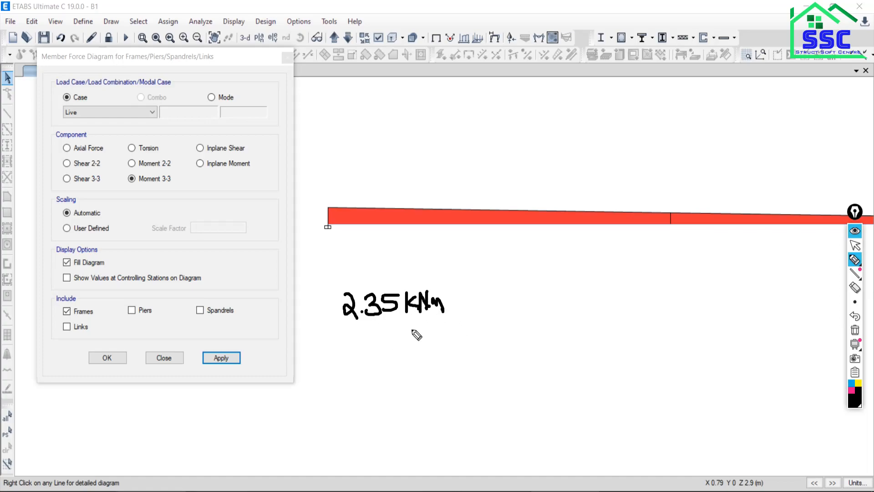
mouse_move(345, 351)
mouse_down()
mouse_move(348, 365)
mouse_move(383, 360)
mouse_move(372, 368)
mouse_move(388, 350)
mouse_move(412, 353)
mouse_move(418, 364)
mouse_up()
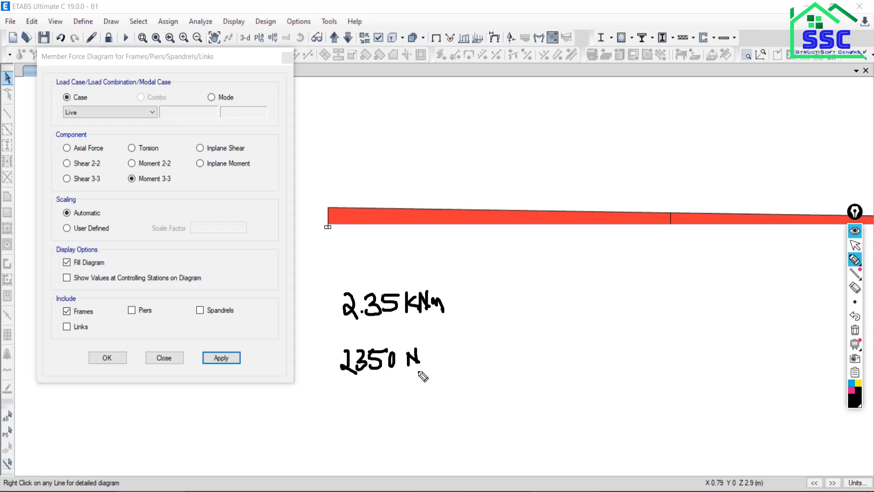
click(854, 246)
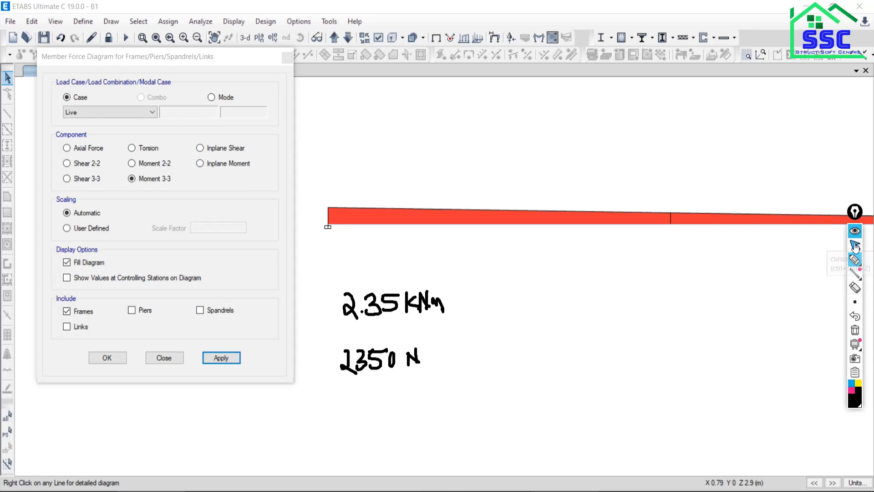
Compare the fixed-end moment with the bending moment diagram in the PDF, and return to ETABS.
key(alt+Tab)
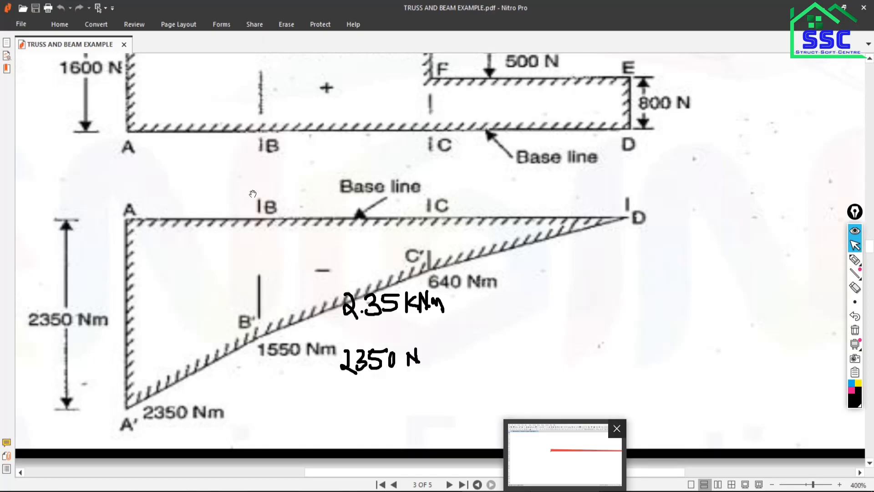
scroll(262, 171, up, 1)
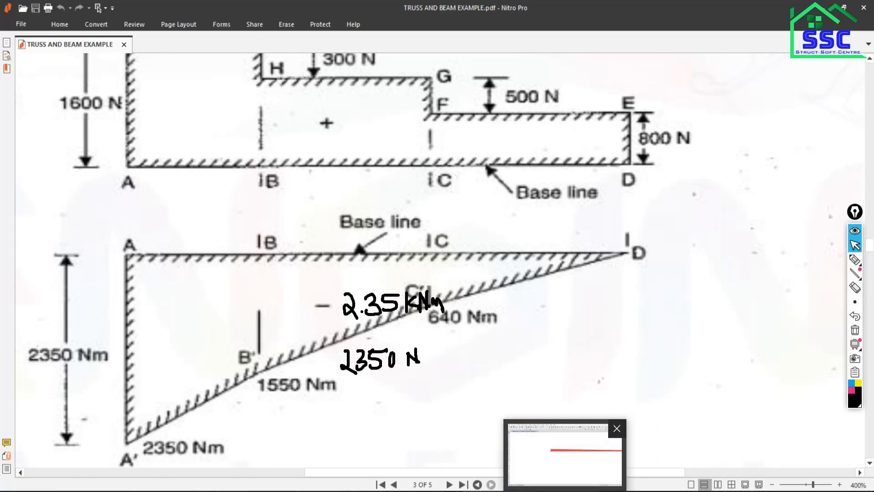
click(565, 455)
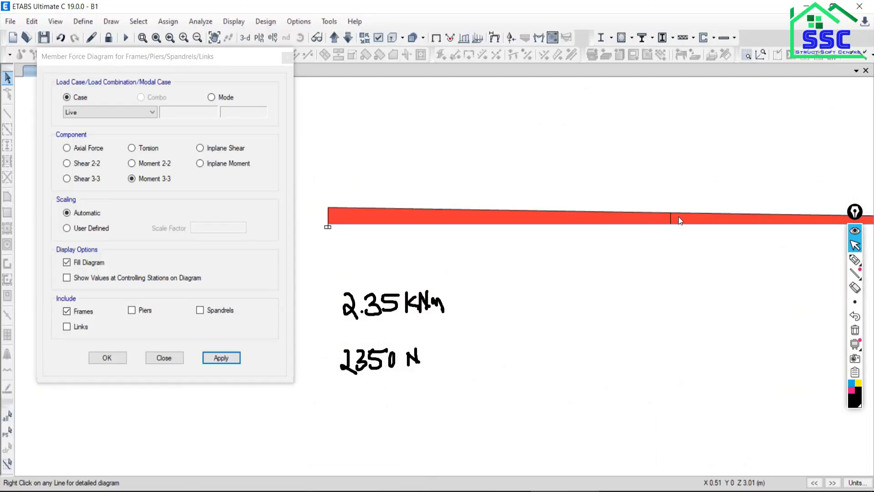
Read the moment at the 300 N load point, 0.5 m from the beam's fixed end.
mouse_move(669, 225)
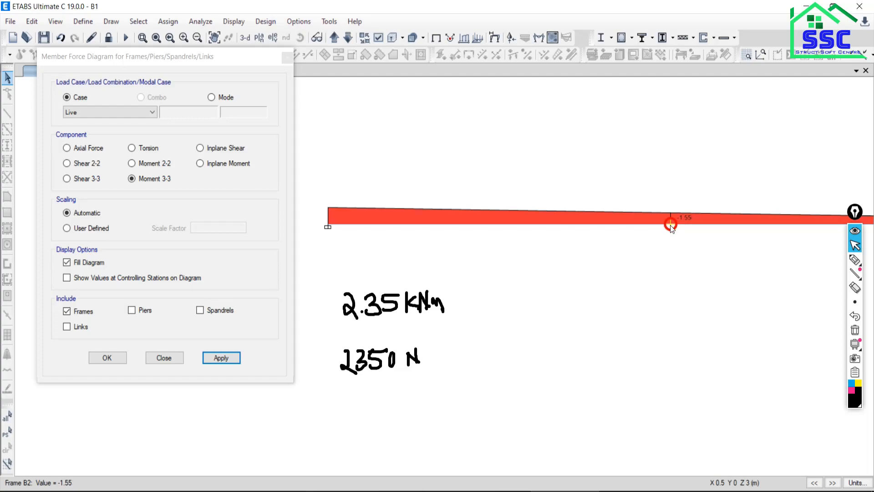
scroll(670, 225, up, 3)
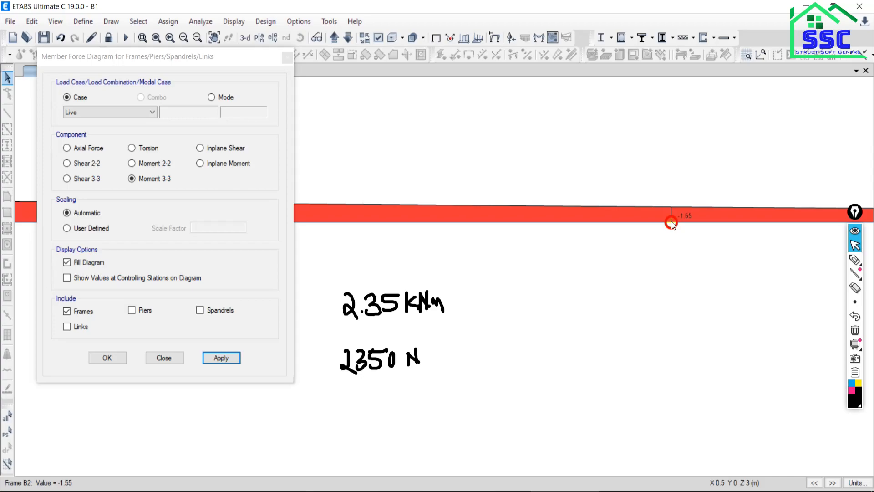
scroll(672, 225, down, 3)
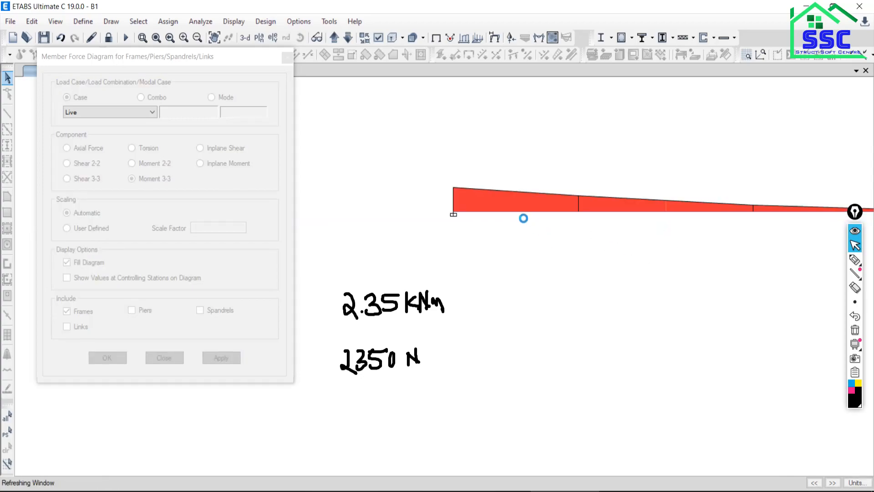
Switch to the Google Meet live session window.
mouse_move(324, 491)
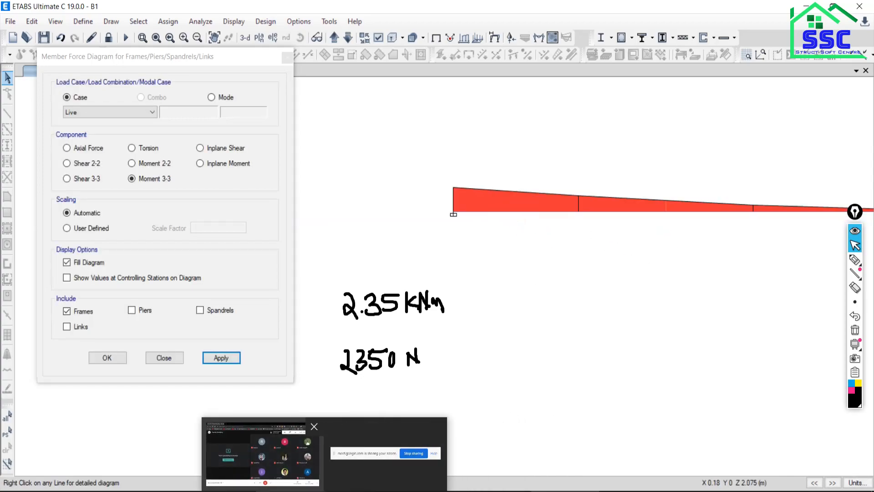
click(353, 484)
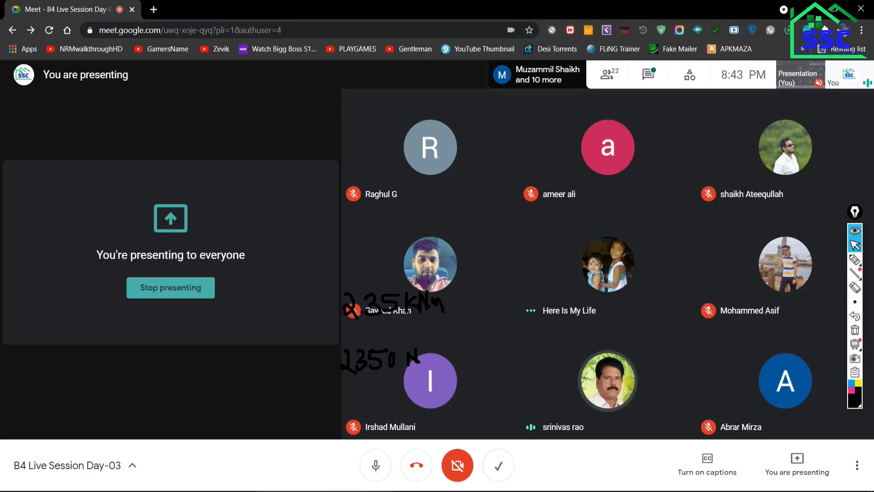
Mute the meeting microphone, turn it back on, and return to ETABS.
click(372, 468)
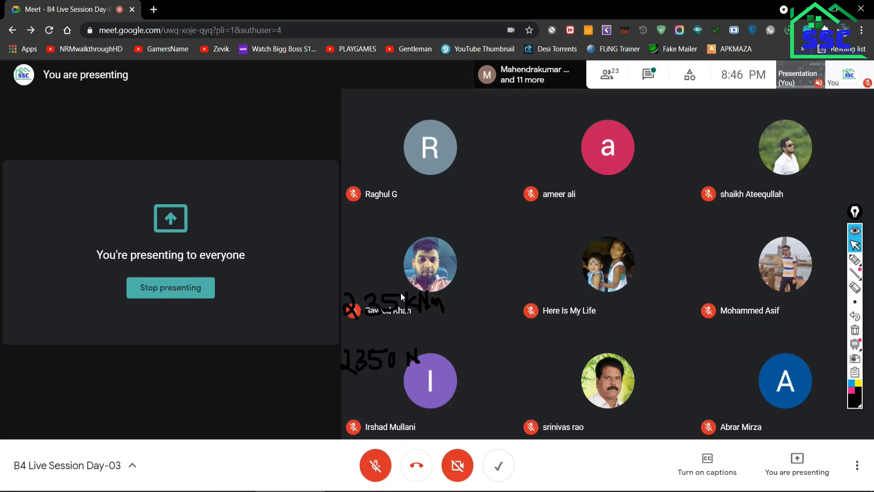
click(375, 466)
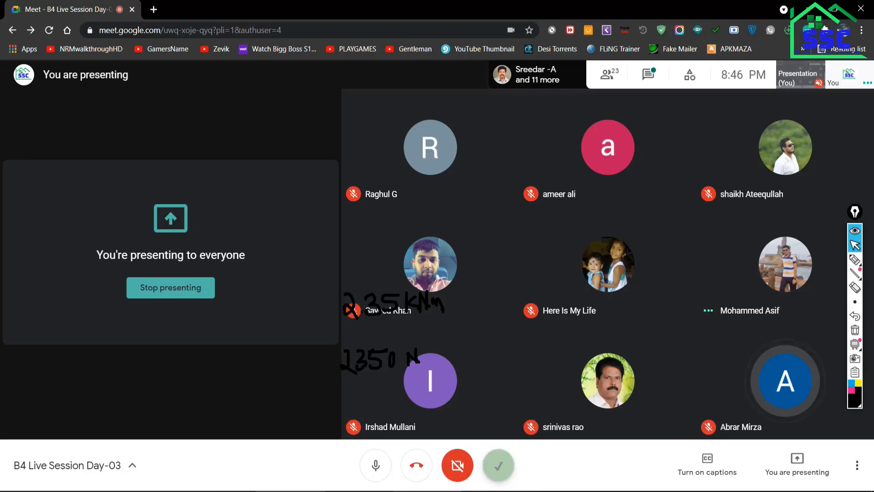
key(alt+Tab)
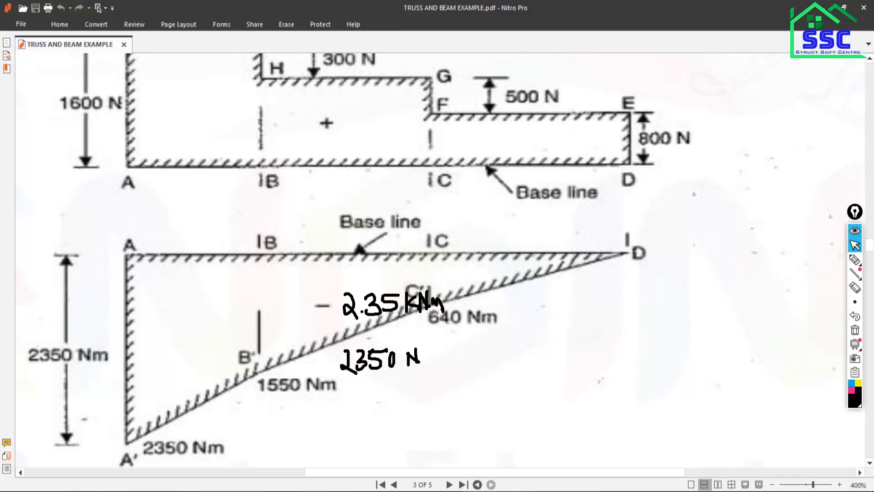
key(alt+Tab)
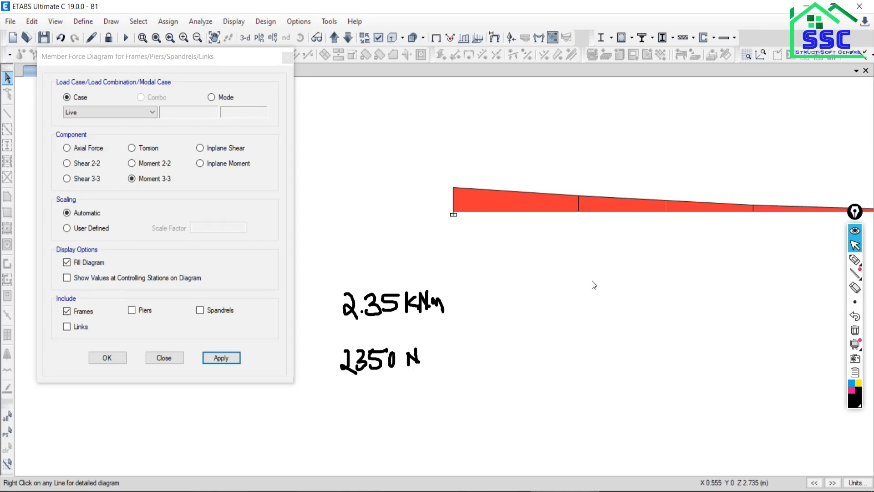
Open the detailed force diagram of the beam's free-end segment for the Live case to examine its shear and moment.
middle_drag(592, 280, 531, 312)
middle_drag(587, 291, 543, 289)
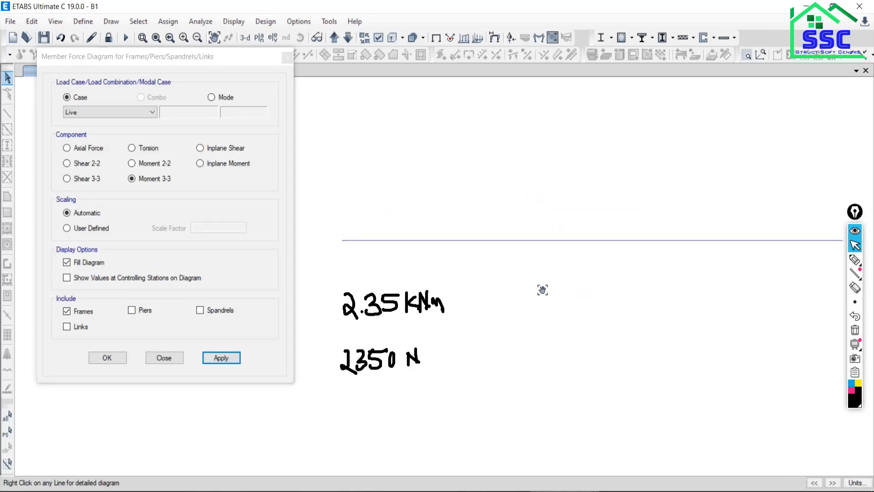
mouse_move(558, 242)
mouse_move(643, 243)
scroll(643, 241, up, 2)
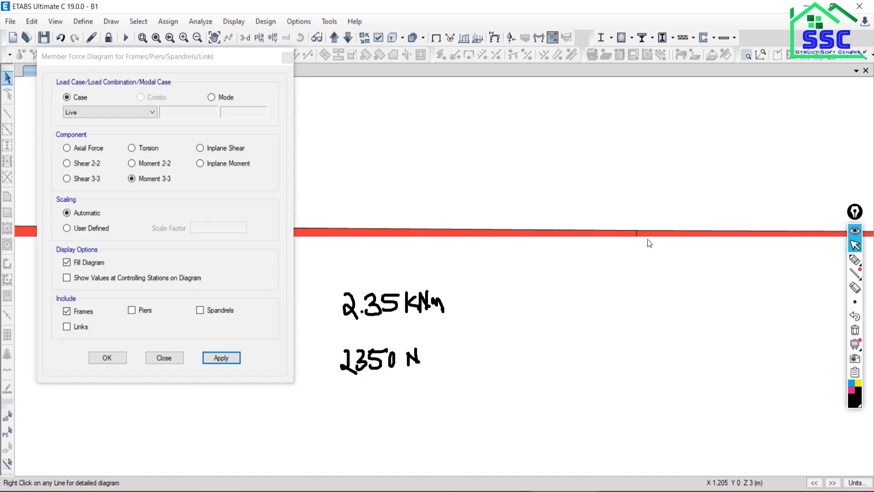
right_click(683, 237)
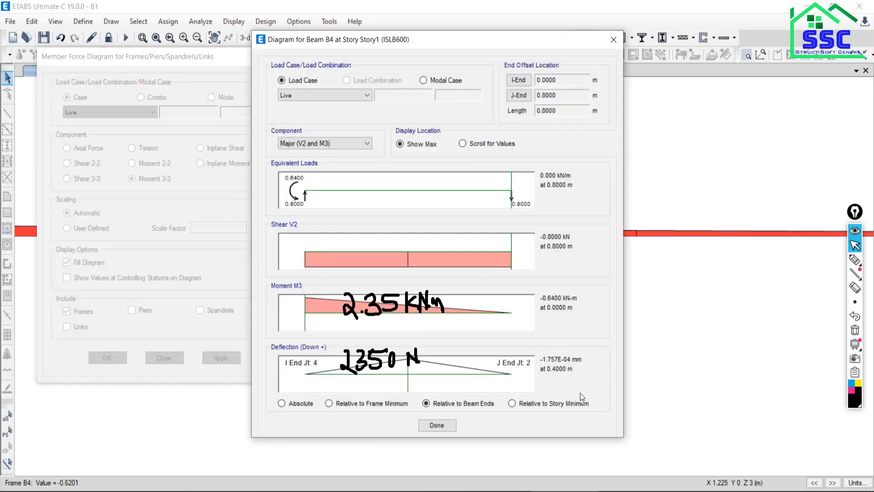
Erase the handwritten annotations and close the beam detail and member force diagram dialogs.
click(855, 330)
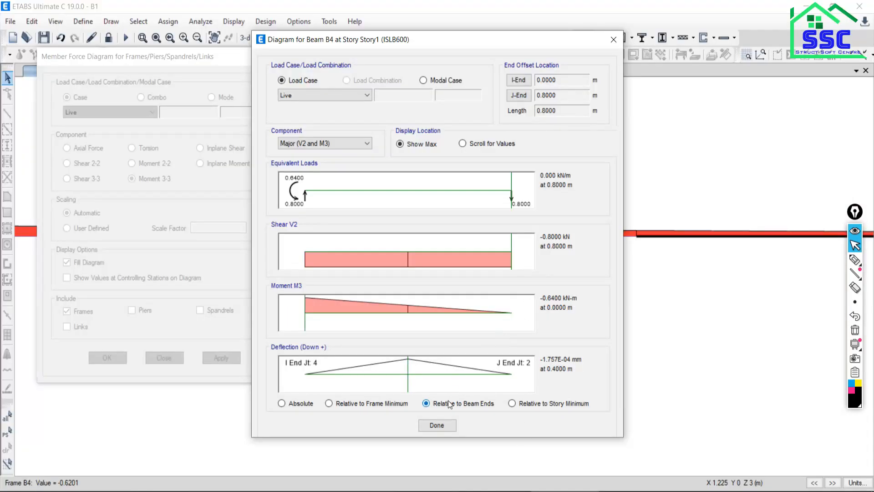
click(613, 40)
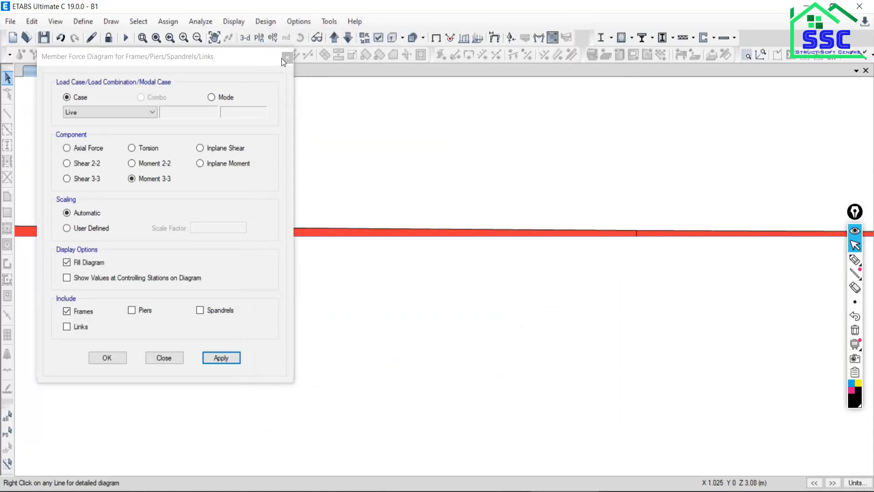
click(287, 59)
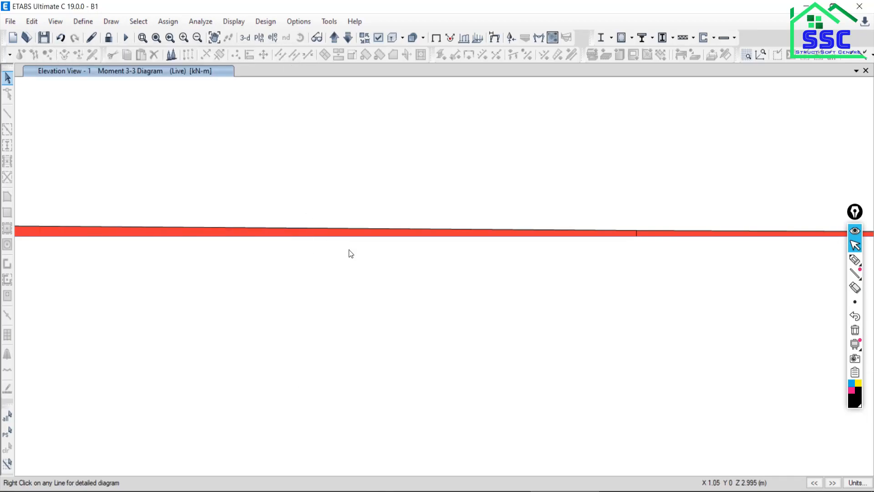
Examine the moment along the fixed-end beam segment, from the support to its far end at 0.5 m.
click(182, 250)
right_click(148, 250)
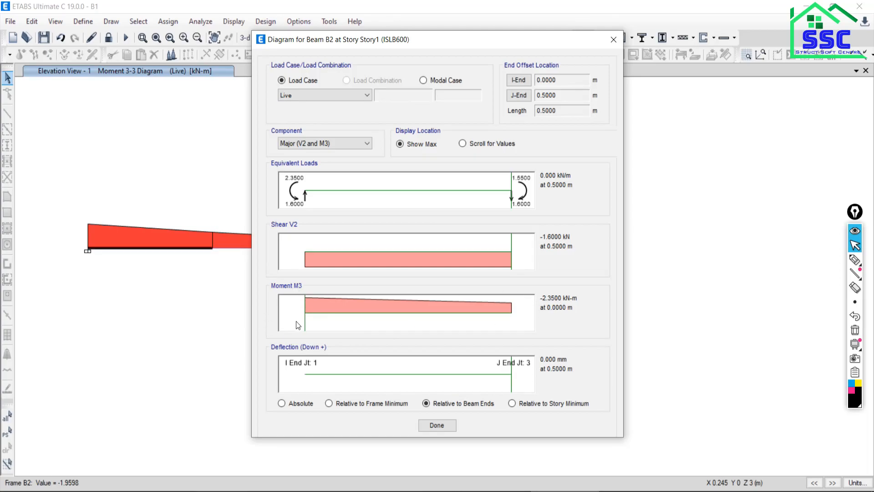
drag(305, 318, 545, 318)
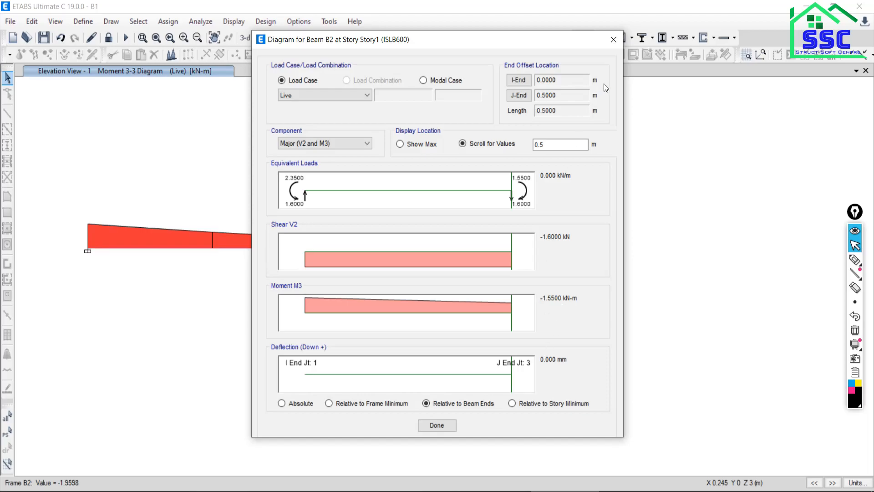
click(613, 40)
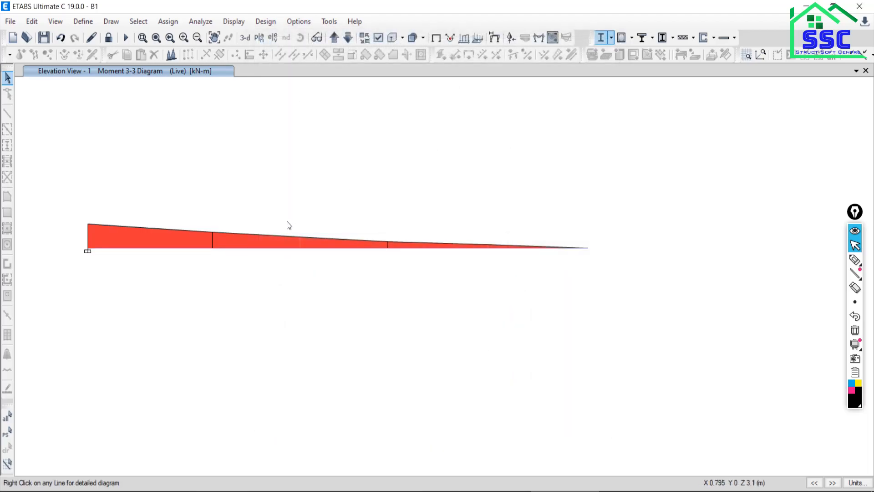
Examine the moment in the middle beam segment at its start and at its far end, 0.7 m along.
right_click(270, 252)
click(244, 272)
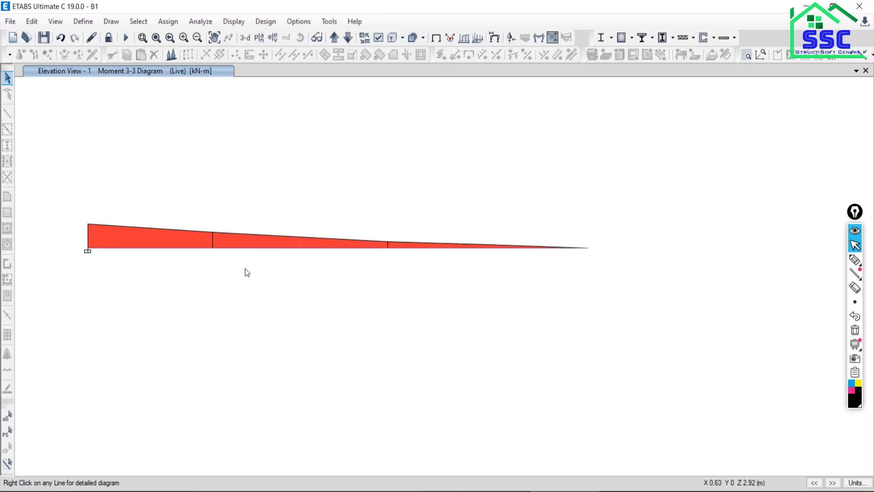
right_click(280, 248)
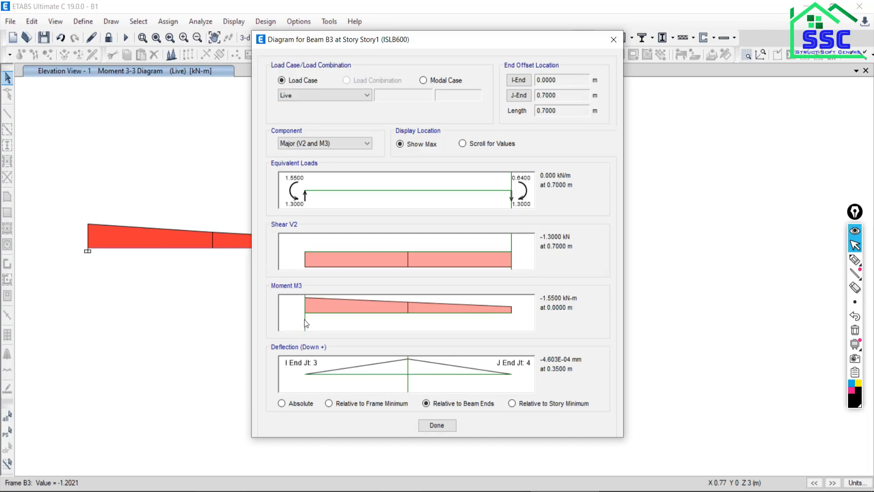
click(463, 143)
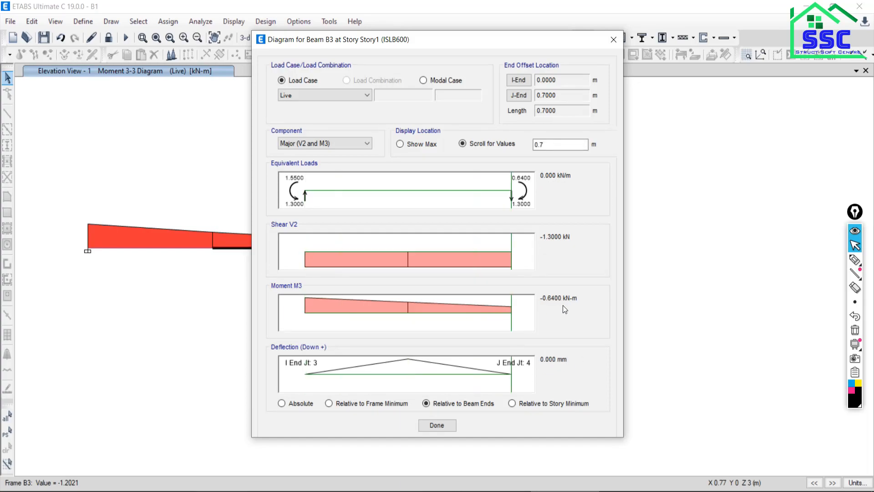
click(614, 40)
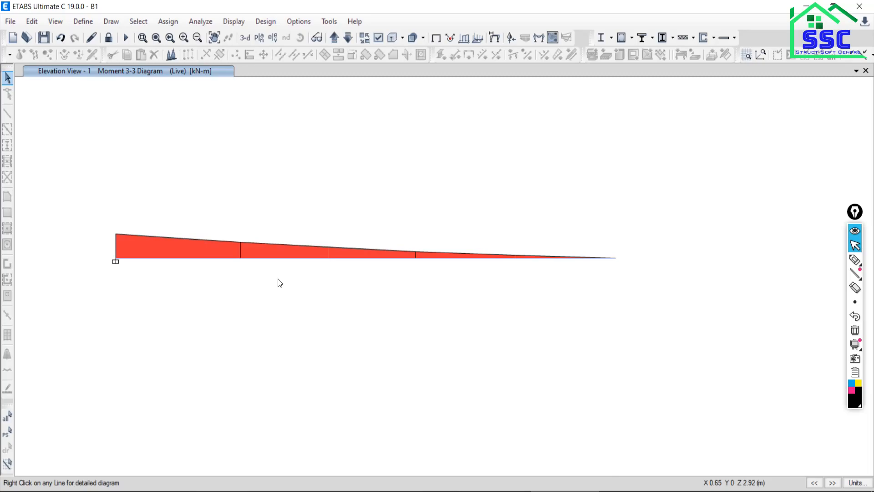
Unlock the model and accept deletion of the analysis results.
scroll(311, 246, down, 3)
scroll(287, 250, up, 3)
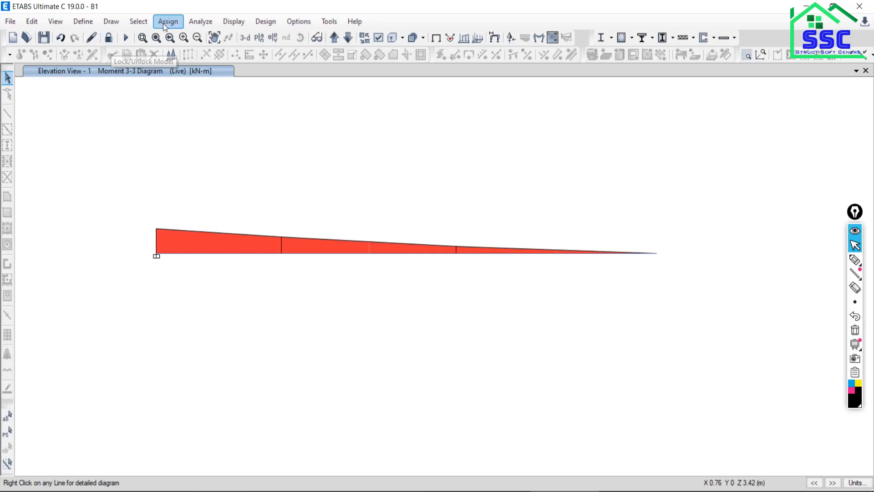
click(211, 21)
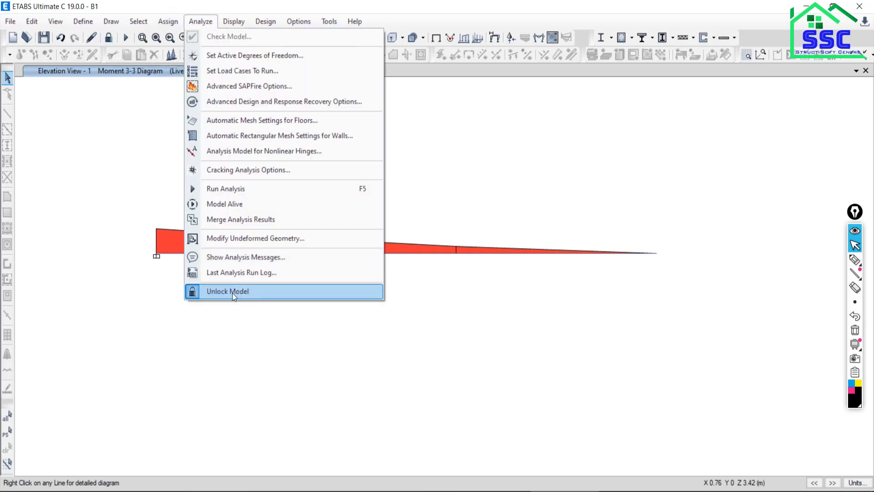
click(110, 40)
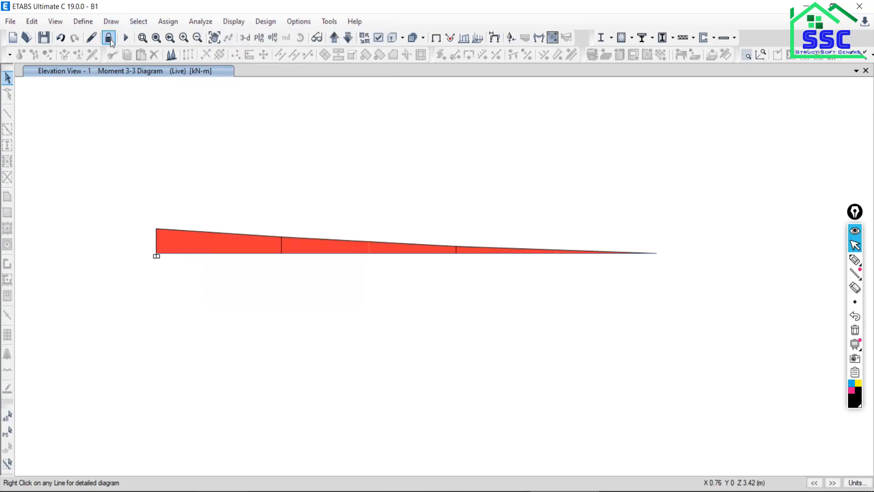
click(108, 40)
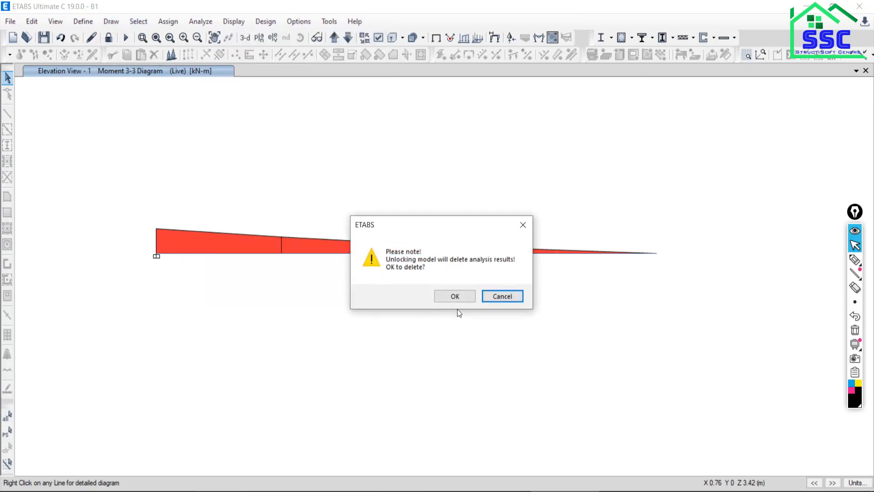
click(457, 296)
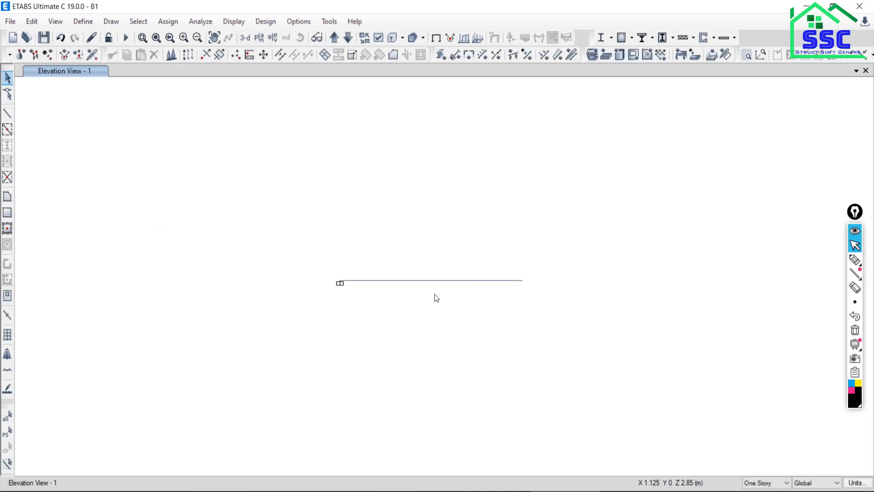
Show all objects in the elevation view again, including the grid lines and story level.
right_click(102, 175)
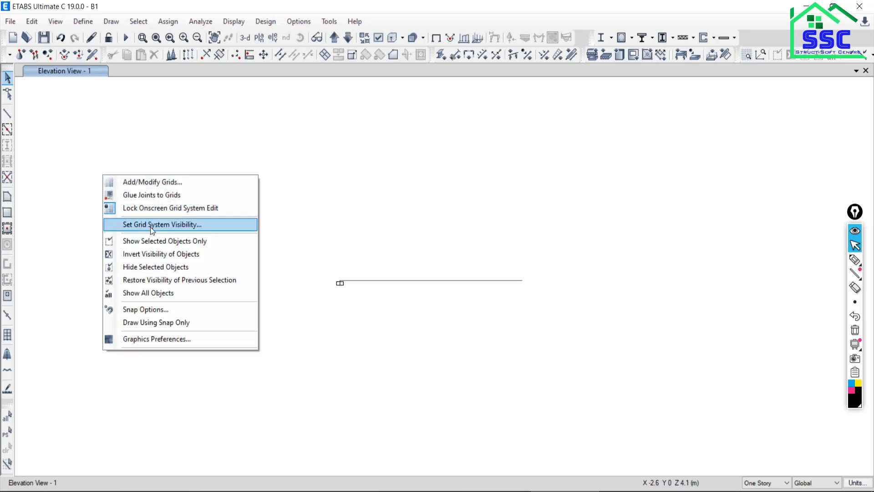
click(116, 293)
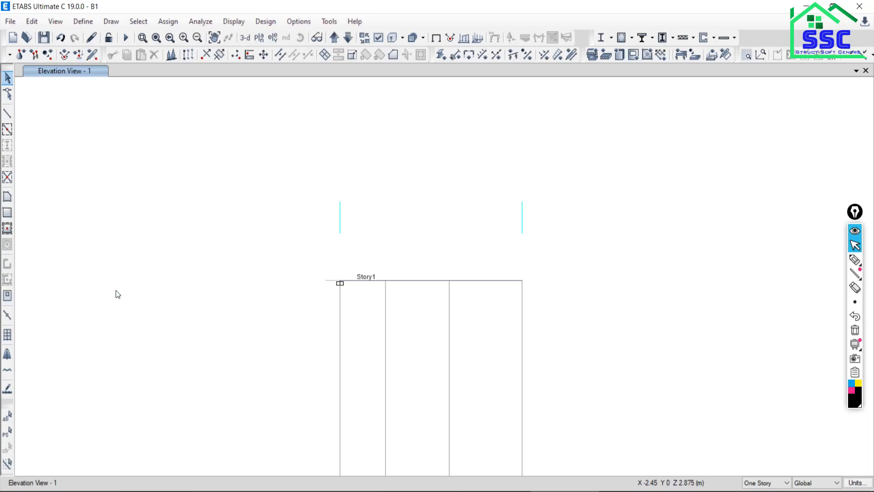
scroll(424, 291, up, 3)
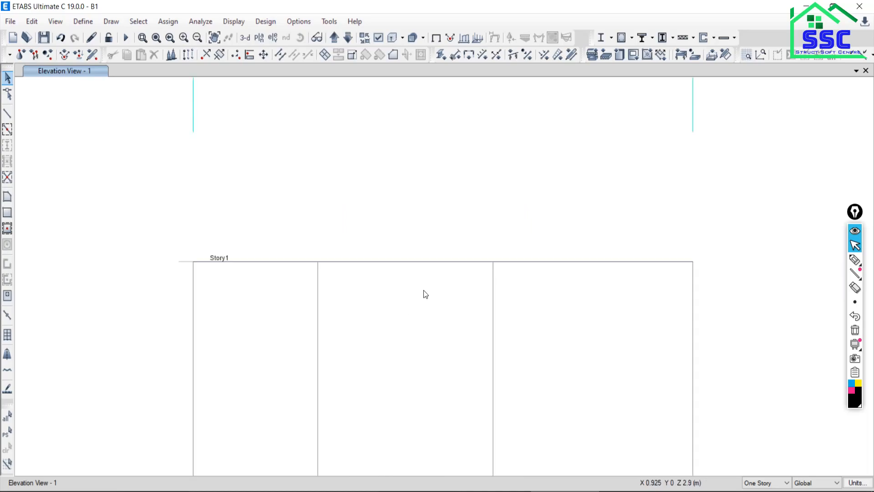
Select the three beam segments along Story1 and delete them.
click(449, 262)
drag(570, 240, 552, 294)
drag(275, 251, 255, 290)
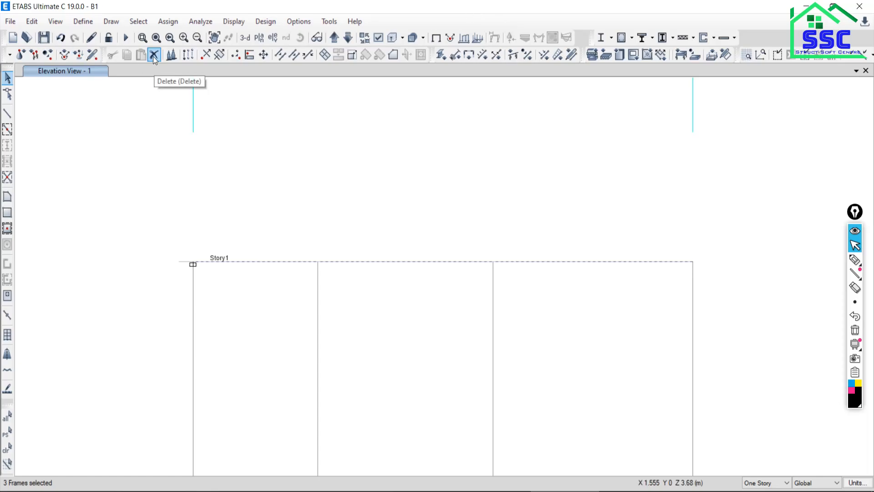
click(32, 21)
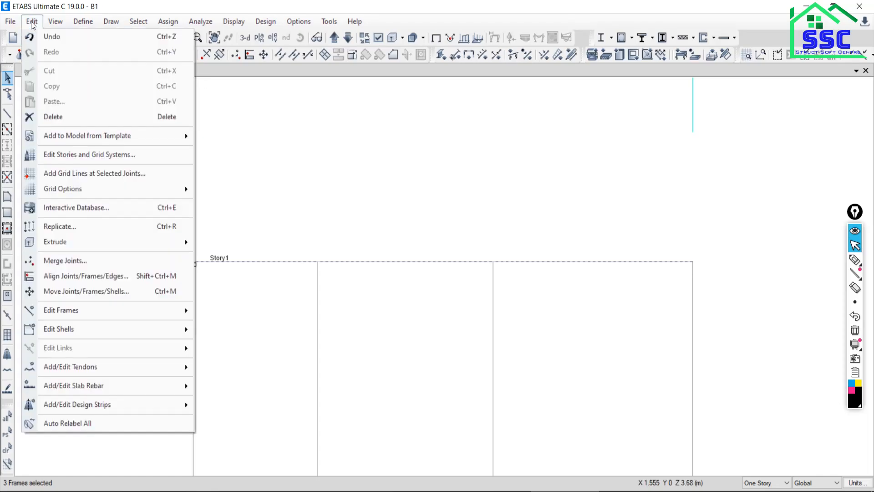
click(56, 119)
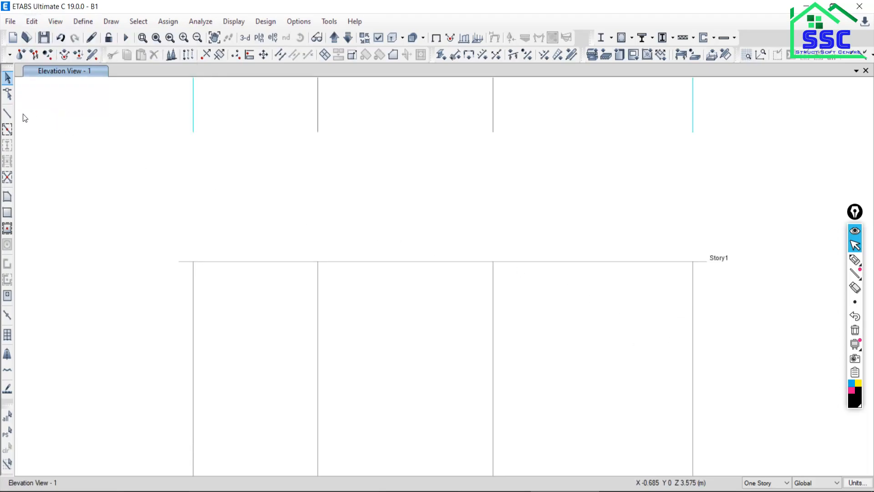
Draw one continuous 2 m beam at Story1 from grid point A to grid point D.
click(7, 115)
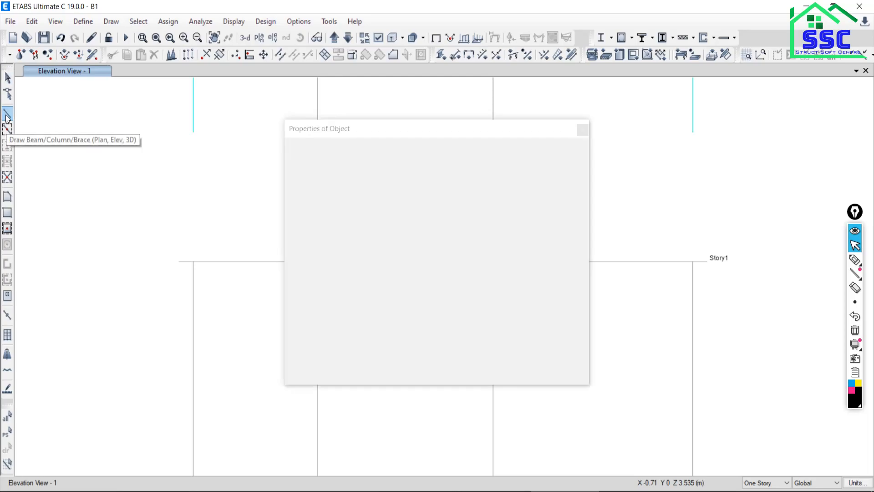
click(583, 131)
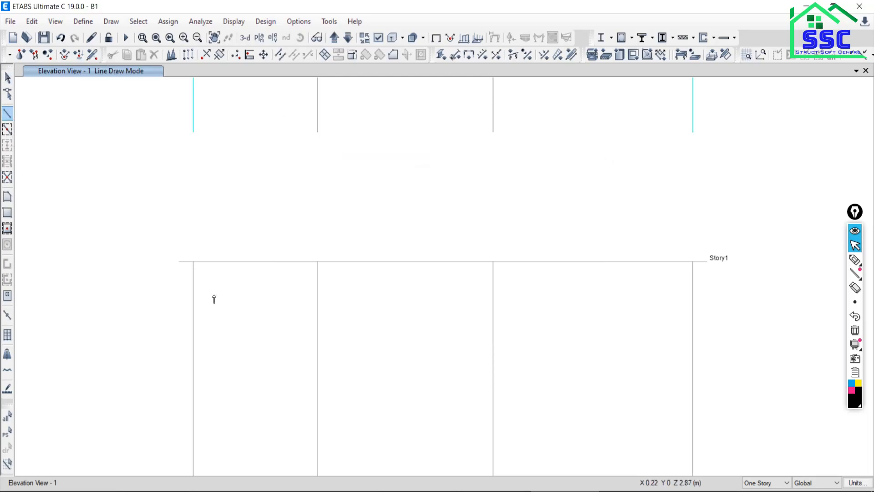
click(192, 262)
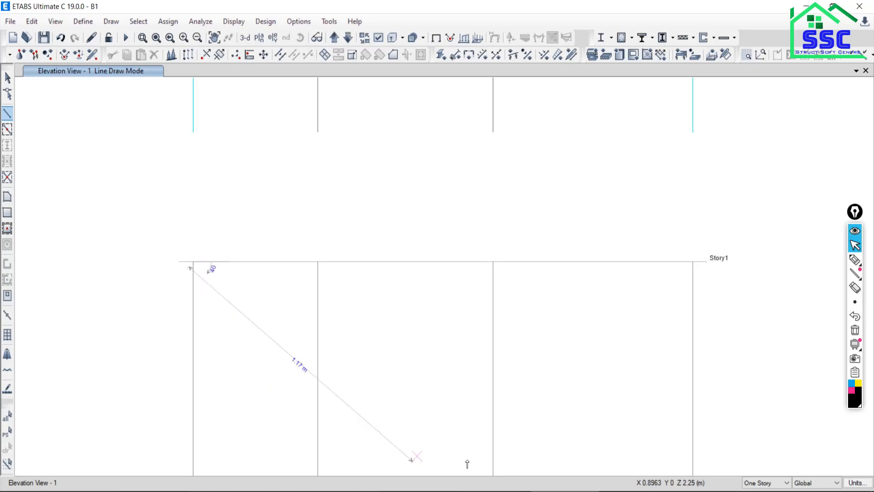
click(694, 263)
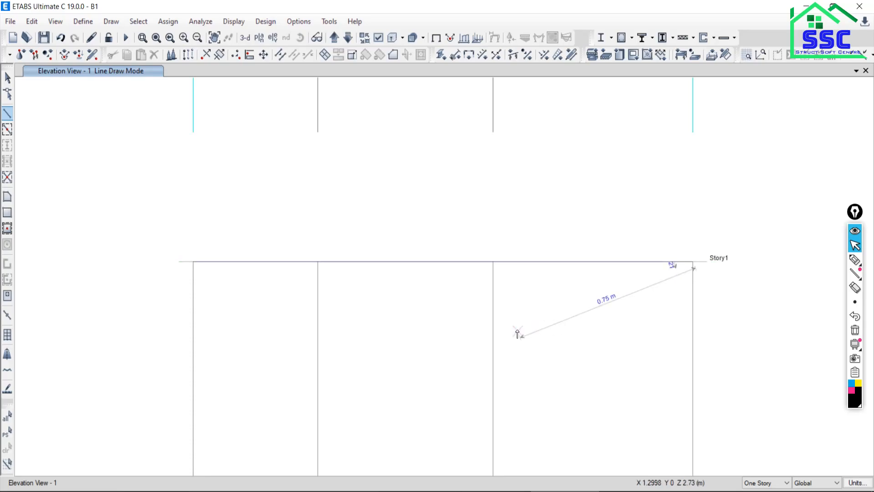
click(7, 78)
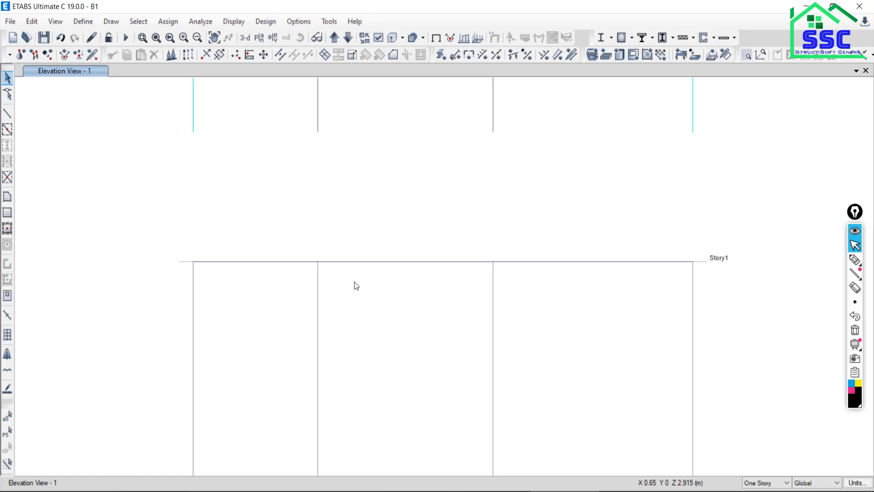
Assign a fully fixed restraint to the beam's end joint at grid point A on Story1.
drag(295, 230, 351, 305)
drag(448, 228, 529, 300)
drag(156, 234, 230, 304)
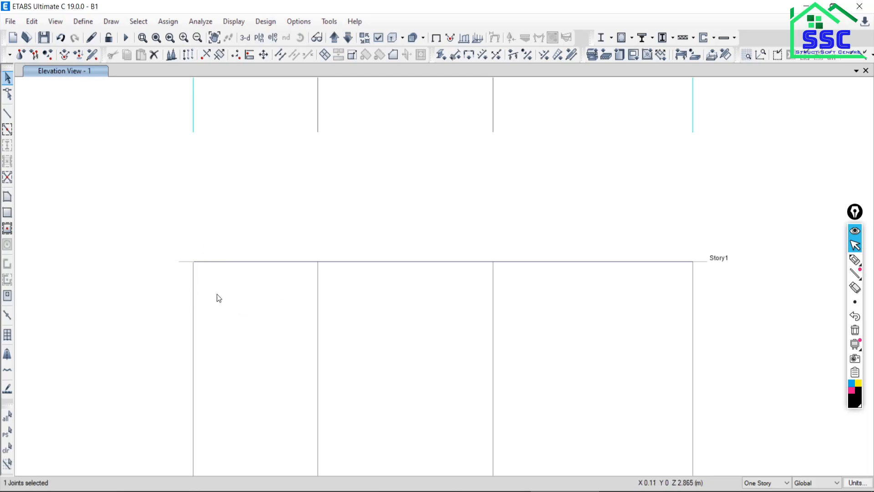
click(8, 449)
drag(109, 228, 240, 362)
click(168, 21)
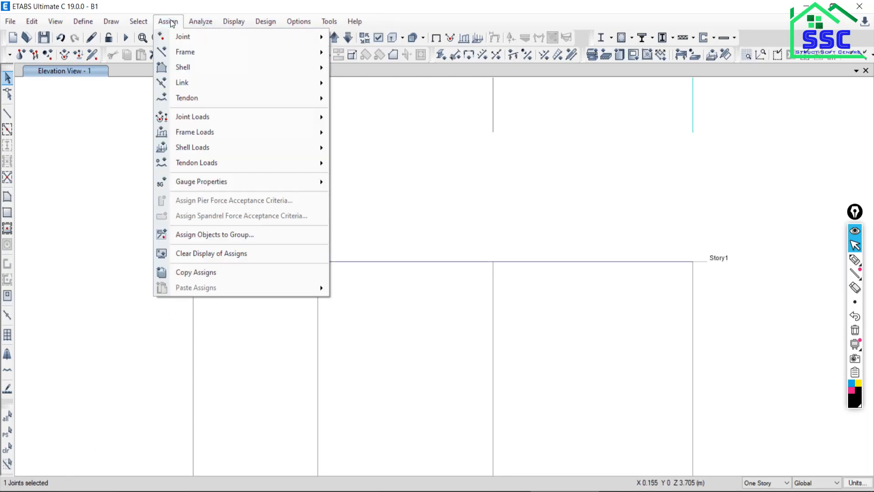
mouse_move(181, 36)
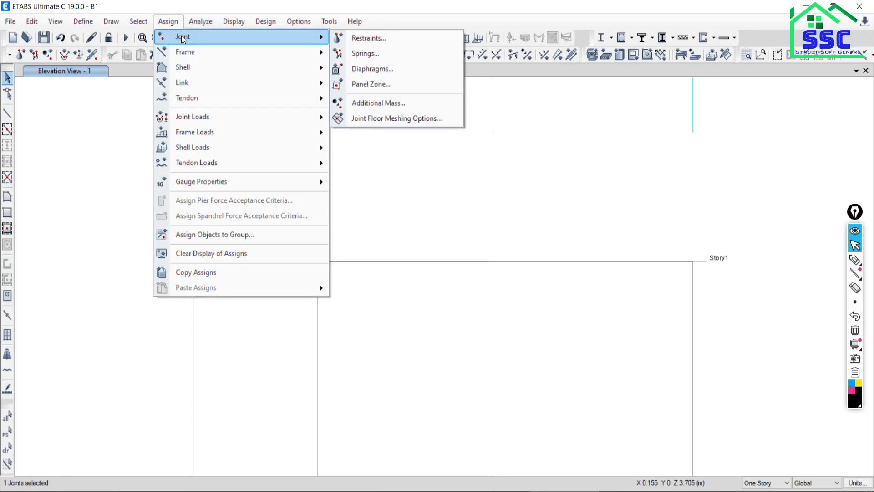
click(362, 38)
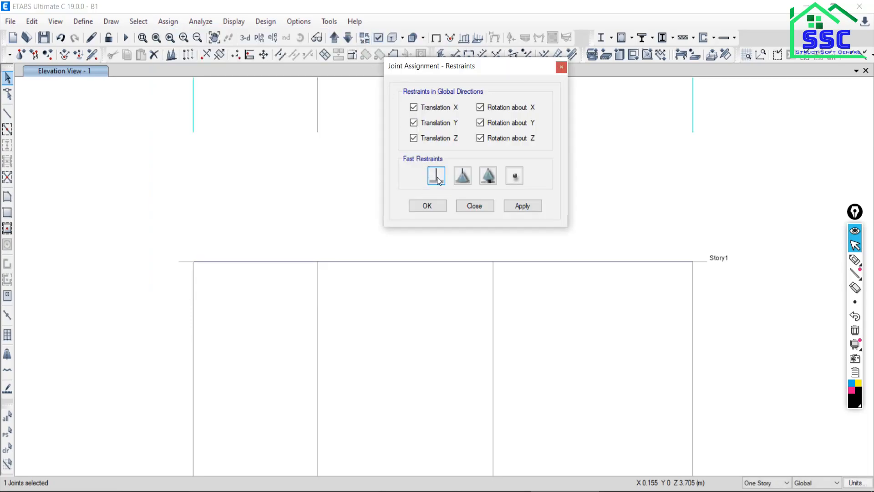
click(513, 207)
click(471, 209)
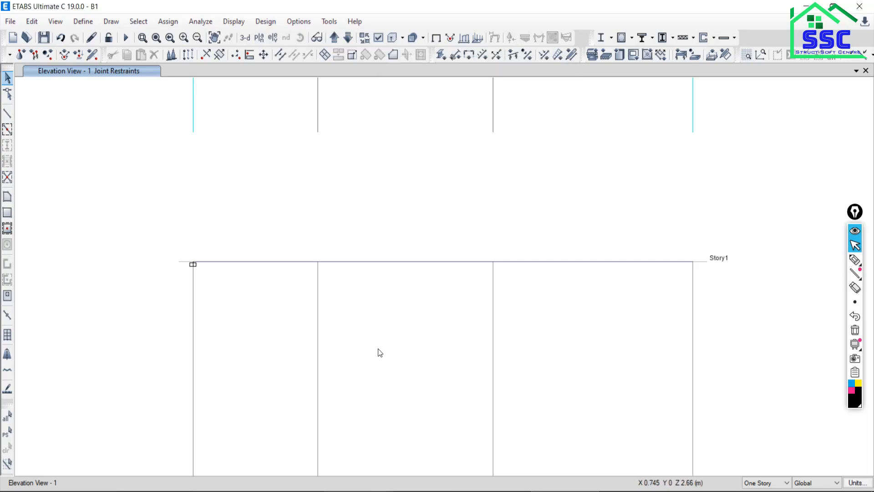
Select the continuous Story1 beam and start a frame point load assignment using the Live load pattern.
click(405, 262)
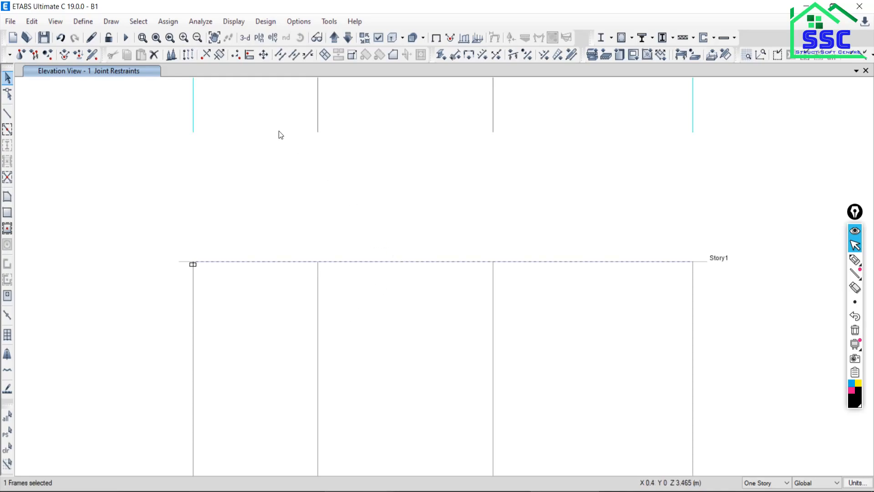
click(168, 22)
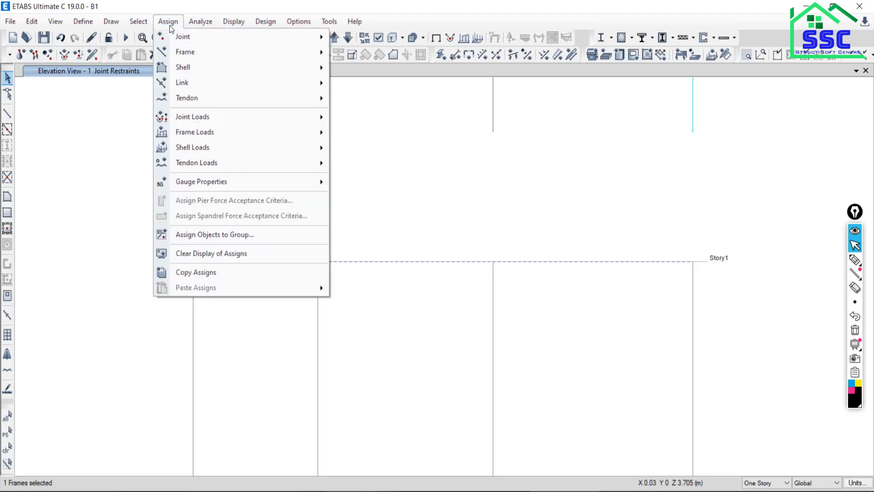
mouse_move(250, 124)
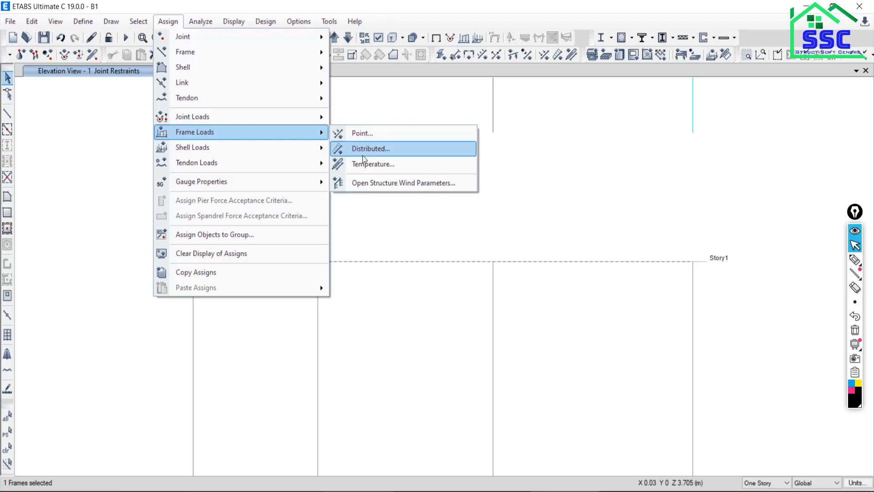
click(379, 136)
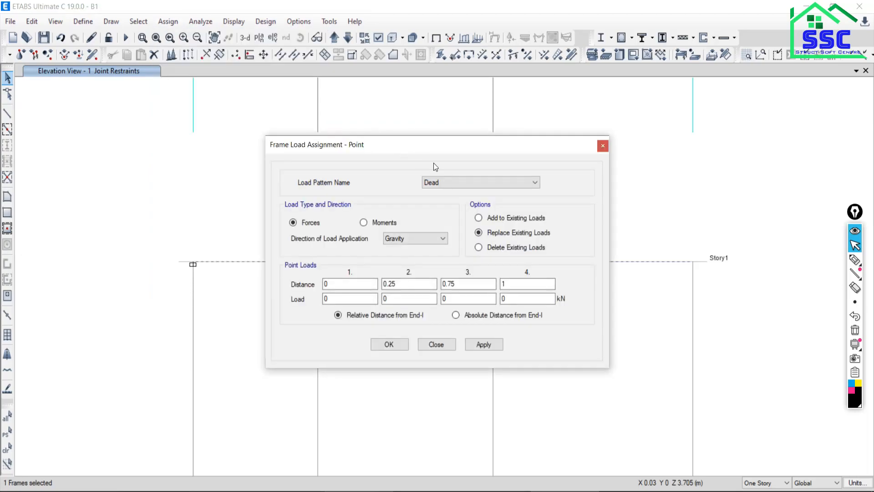
click(459, 179)
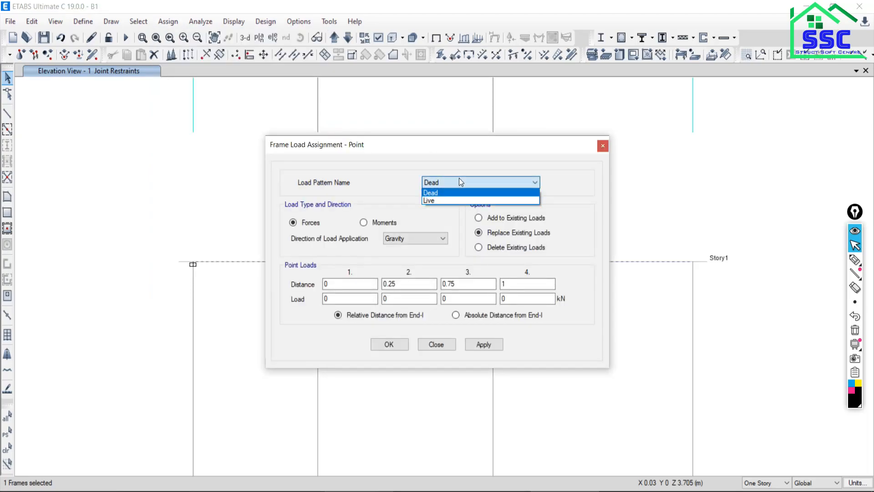
click(434, 201)
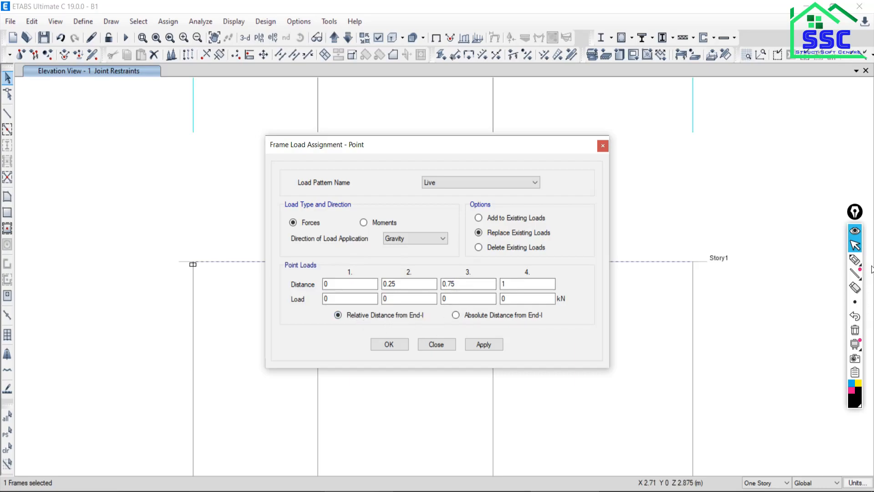
Sketch a beam line marked with relative distances beside the load dialog using the annotation pen.
click(855, 259)
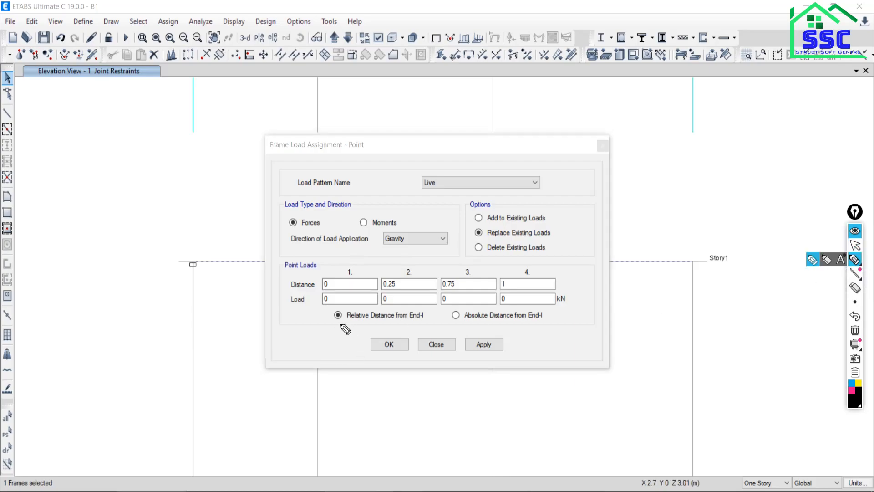
drag(33, 134, 226, 140)
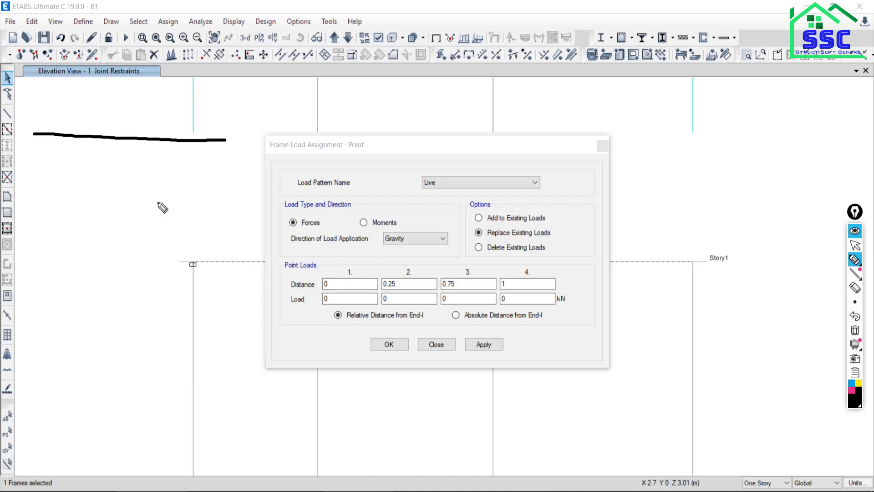
drag(30, 108, 31, 122)
drag(97, 111, 117, 118)
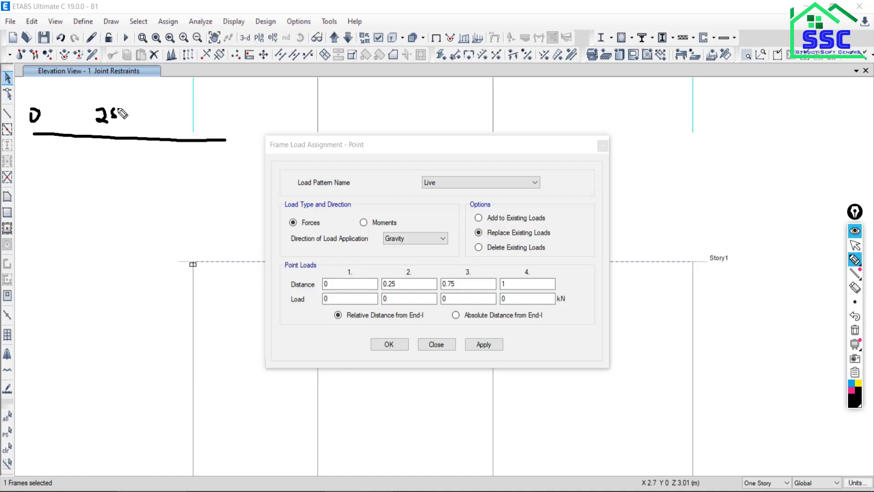
mouse_move(184, 109)
mouse_down()
mouse_move(178, 115)
mouse_move(197, 109)
mouse_move(195, 127)
mouse_up()
click(855, 245)
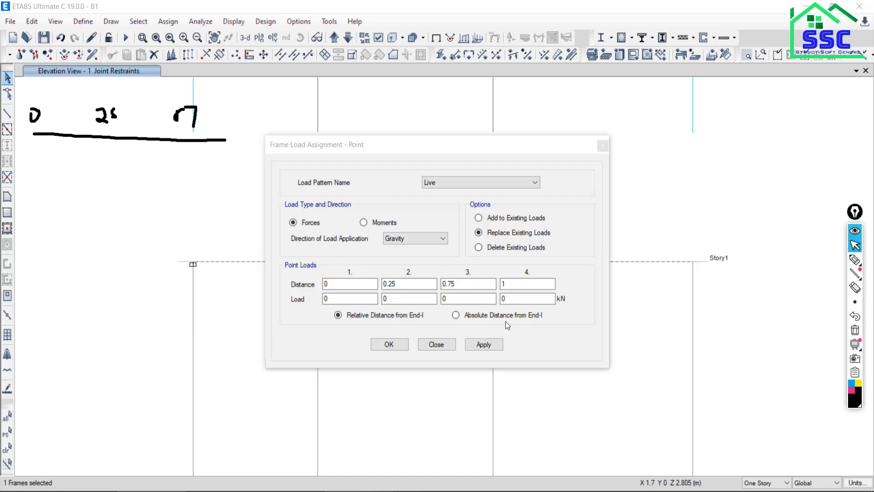
Define the point loads by absolute distance from End-I, clear the pen sketch and move the dialog away from the beam.
click(456, 315)
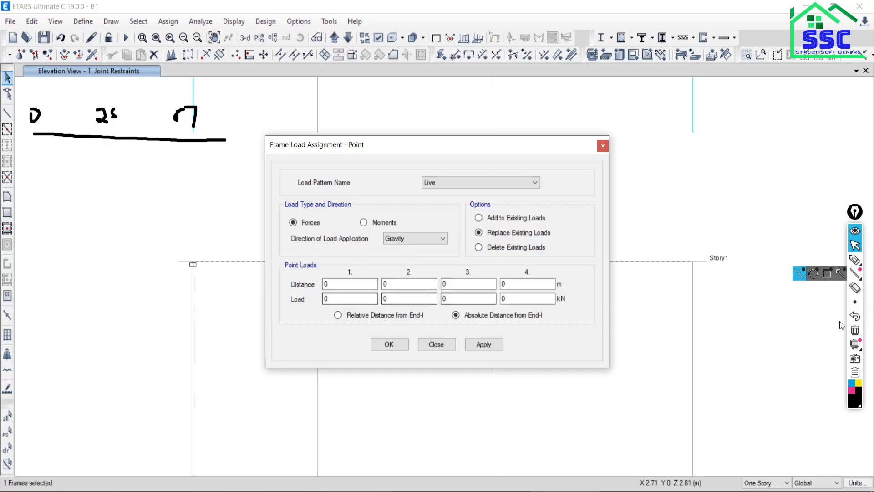
click(856, 331)
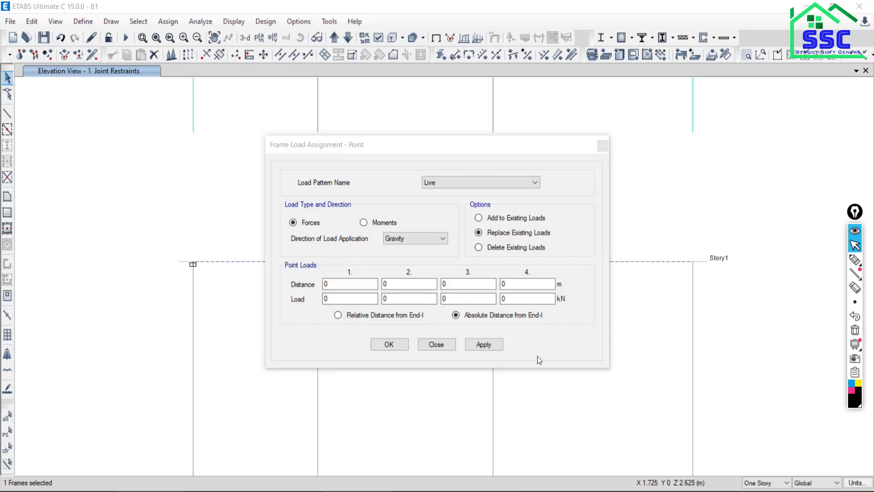
drag(396, 150, 180, 16)
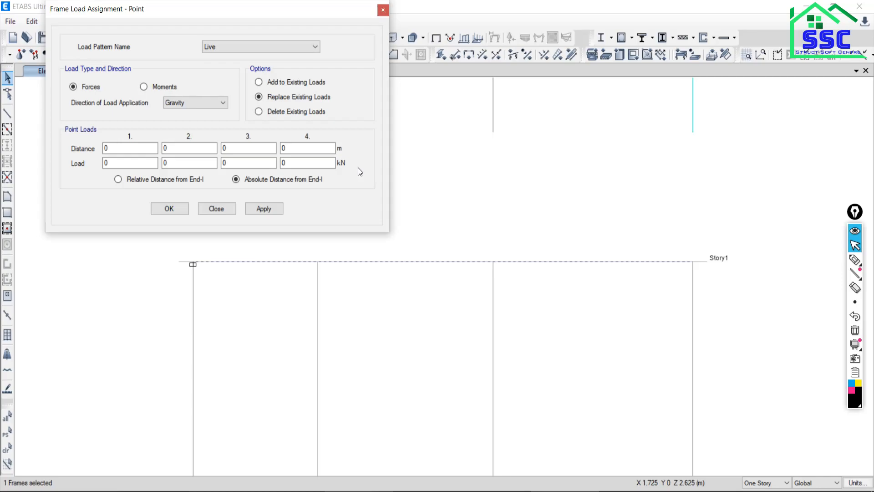
Switch to the Nitro Pro PDF, mark the 0.5 m distance from A to B, then return to ETABS and clear the markings.
click(497, 490)
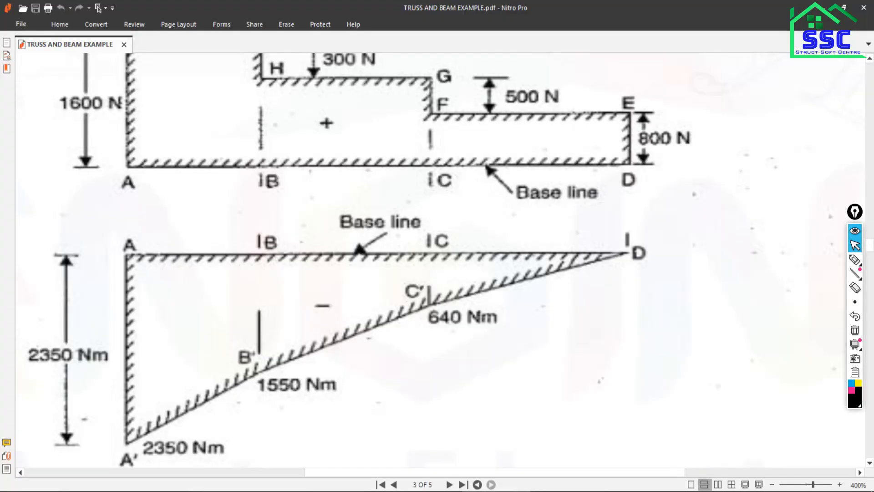
scroll(377, 281, up, 5)
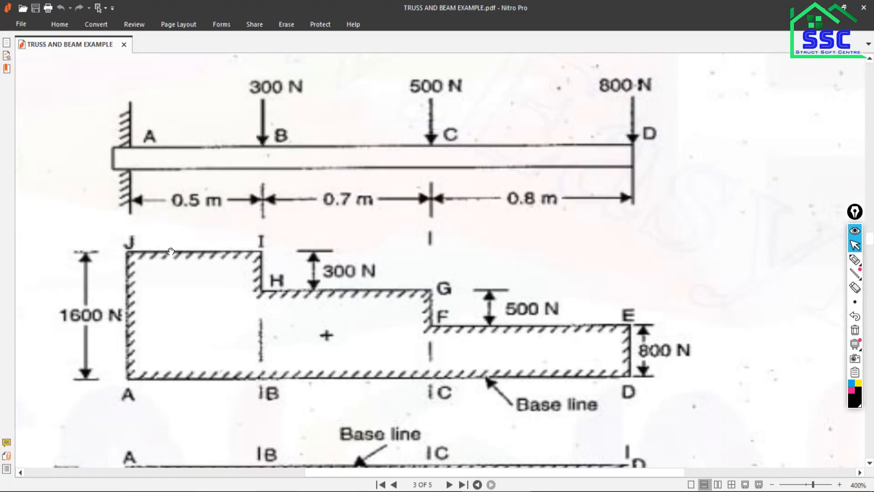
scroll(171, 172, up, 1)
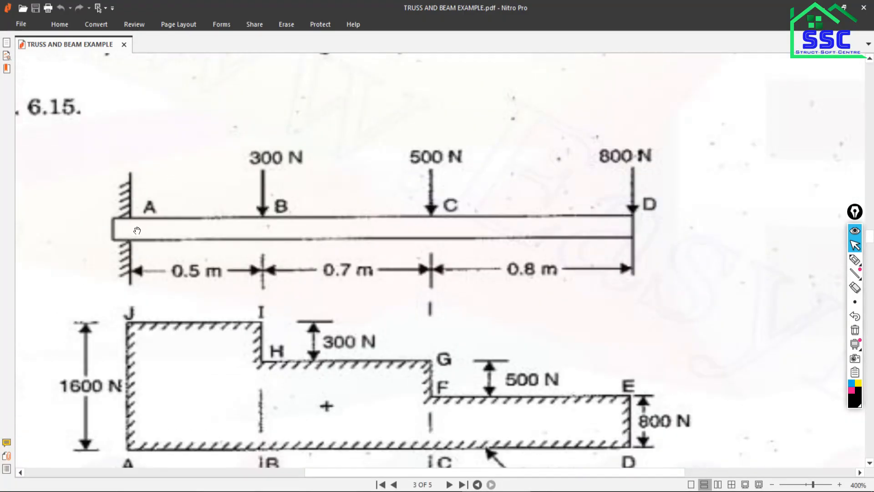
click(842, 261)
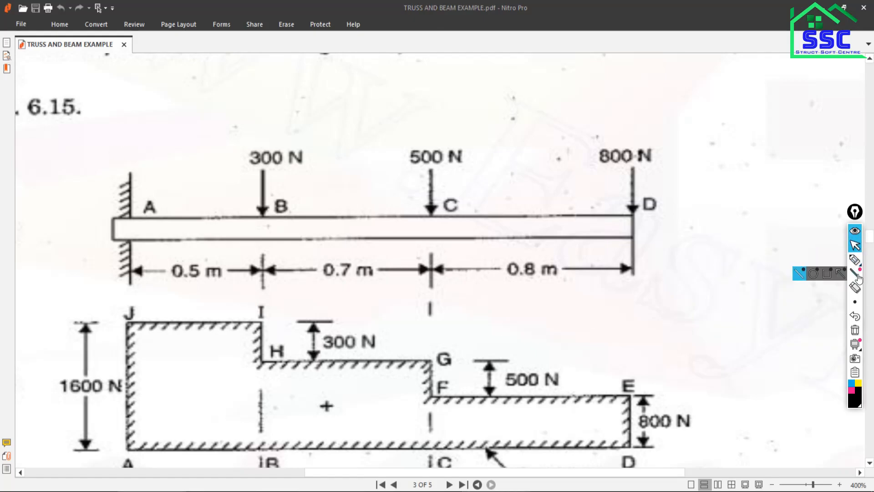
click(855, 260)
drag(127, 135, 133, 269)
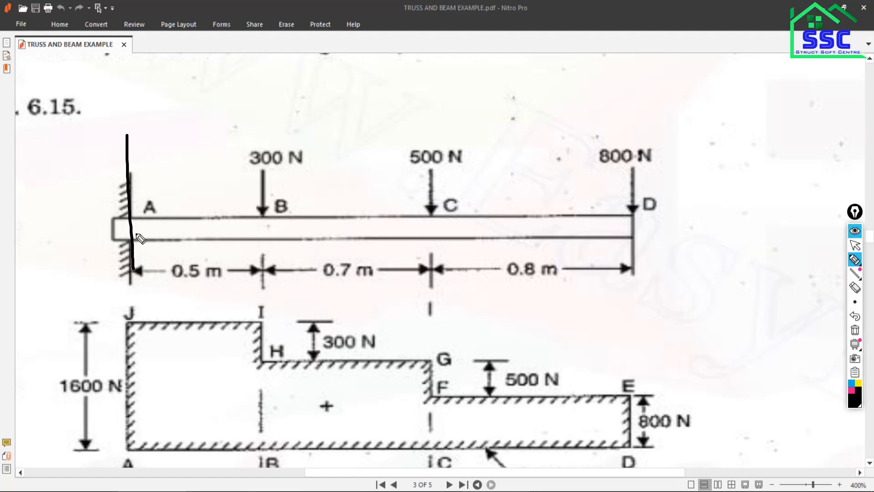
drag(139, 230, 267, 231)
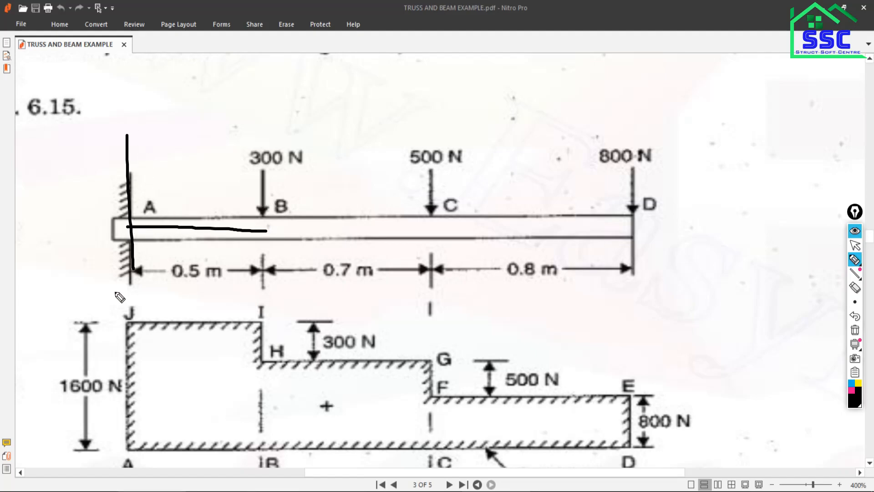
drag(262, 177, 263, 252)
click(855, 245)
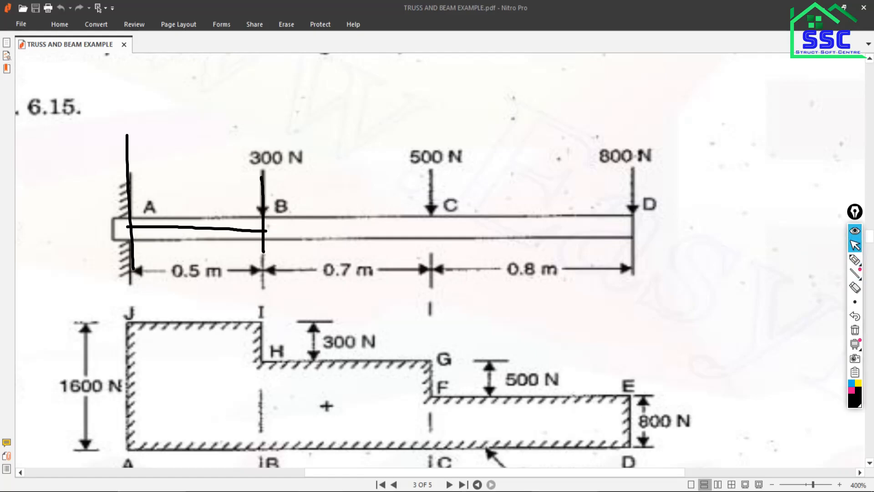
click(566, 491)
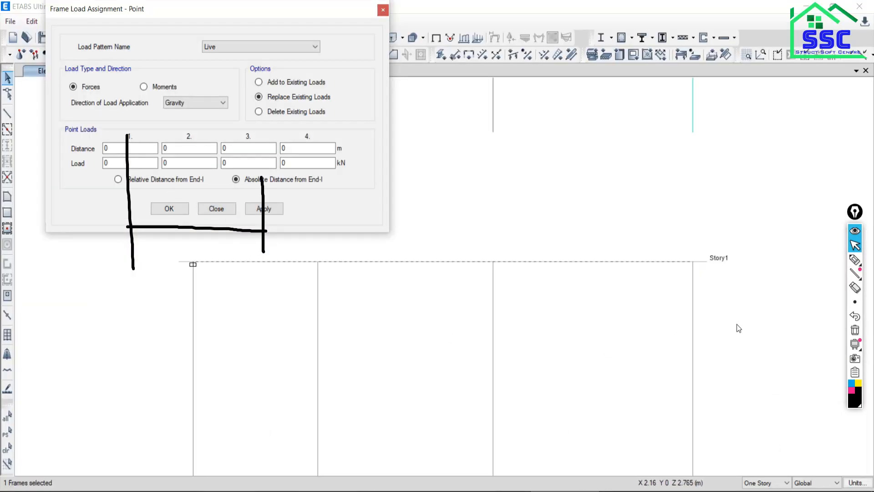
click(855, 329)
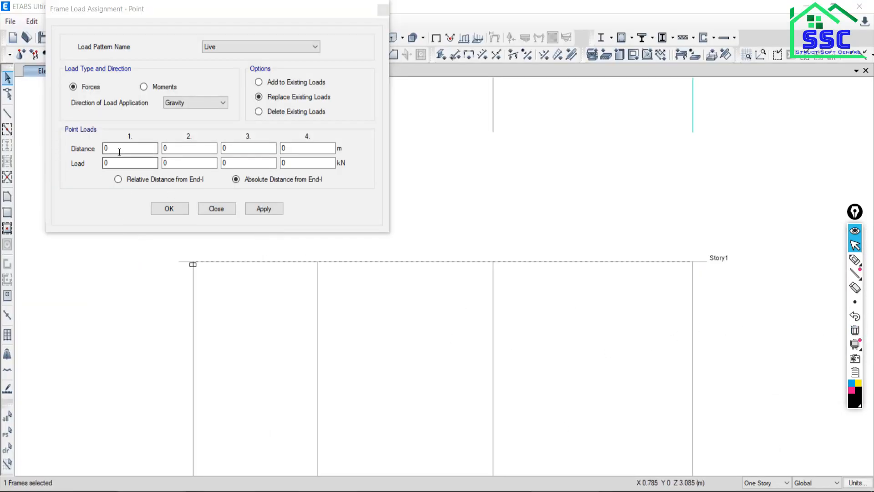
Apply the first Live point load of 0.3 kN at 0.5 m from End-I, checking its magnitude in the PDF.
click(119, 152)
text(.5)
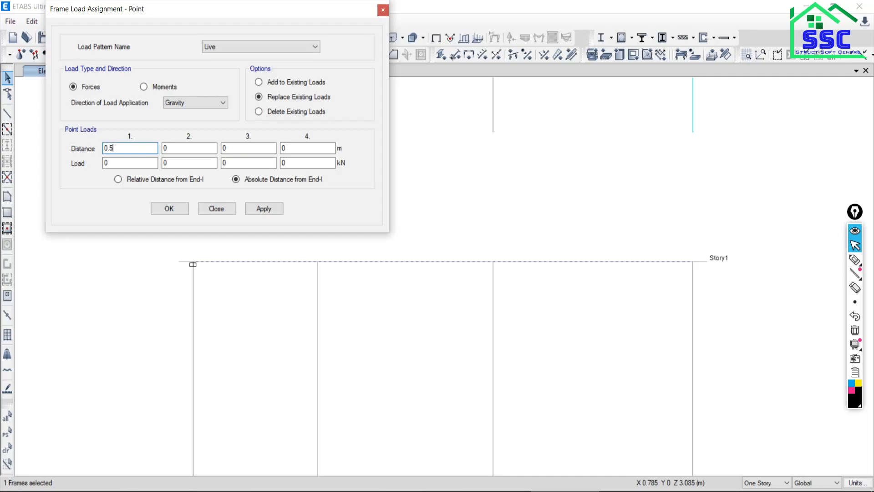
click(109, 162)
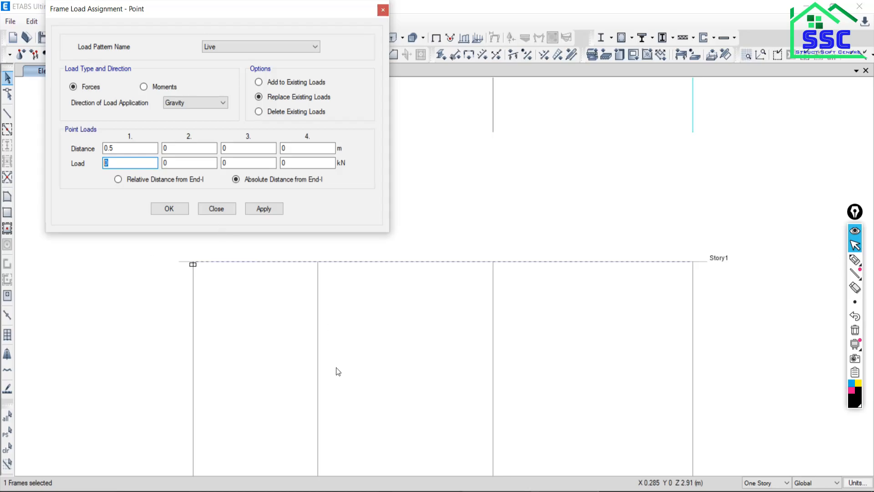
key(alt+Tab)
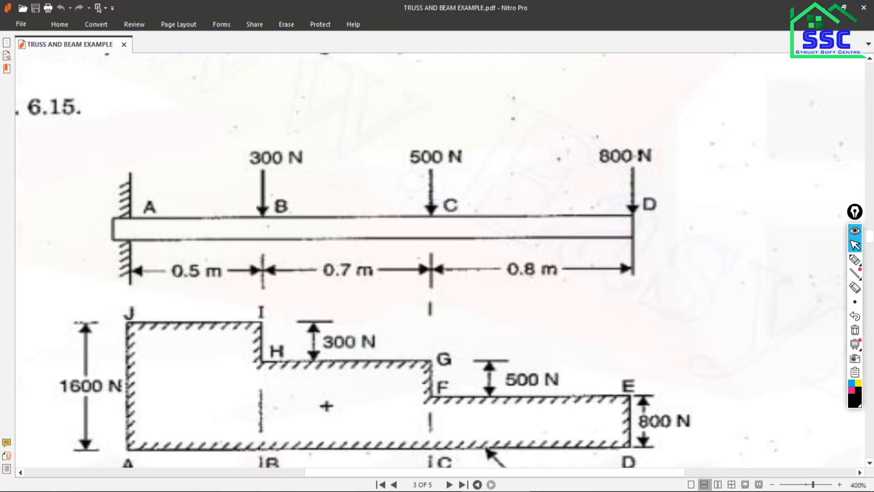
key(alt+Tab)
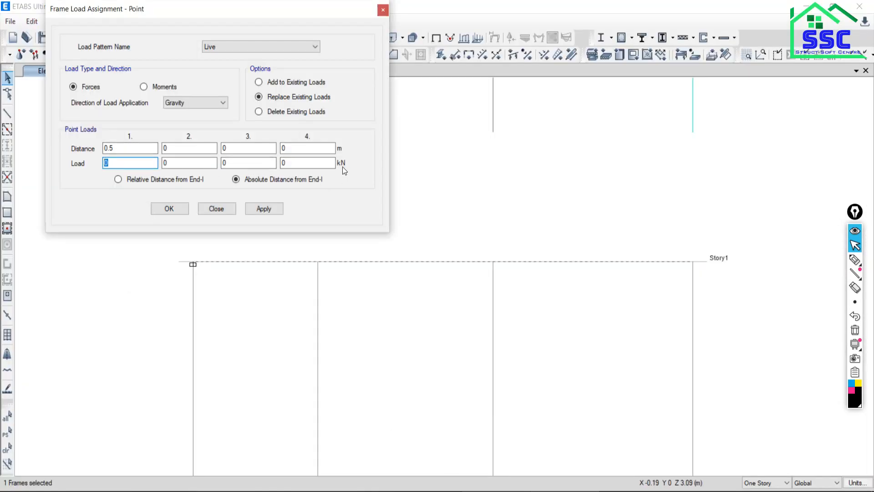
text(0.3)
click(268, 210)
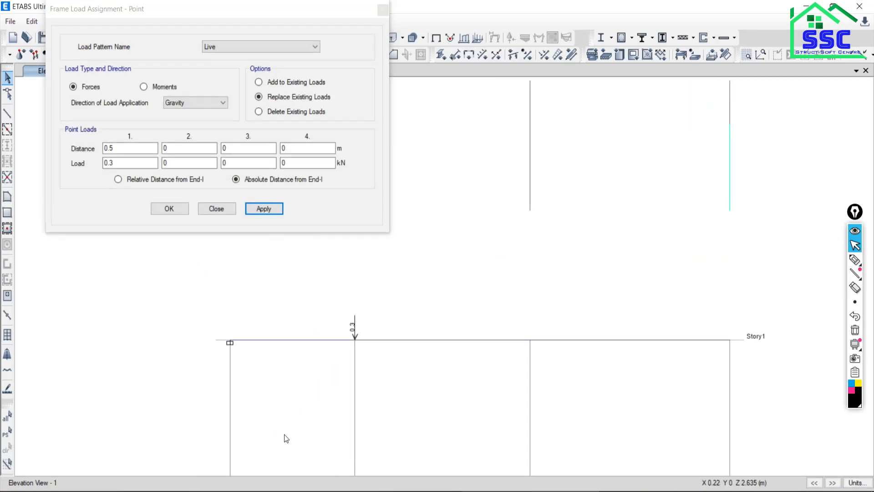
Select the beam, mark the distance from A to C in the Nitro Pro PDF, then return to ETABS and clear the marking.
drag(115, 163, 104, 148)
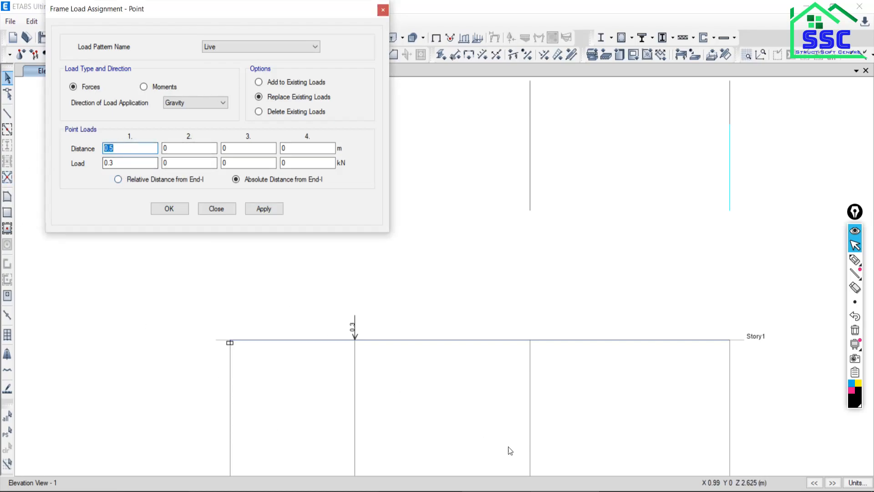
click(440, 342)
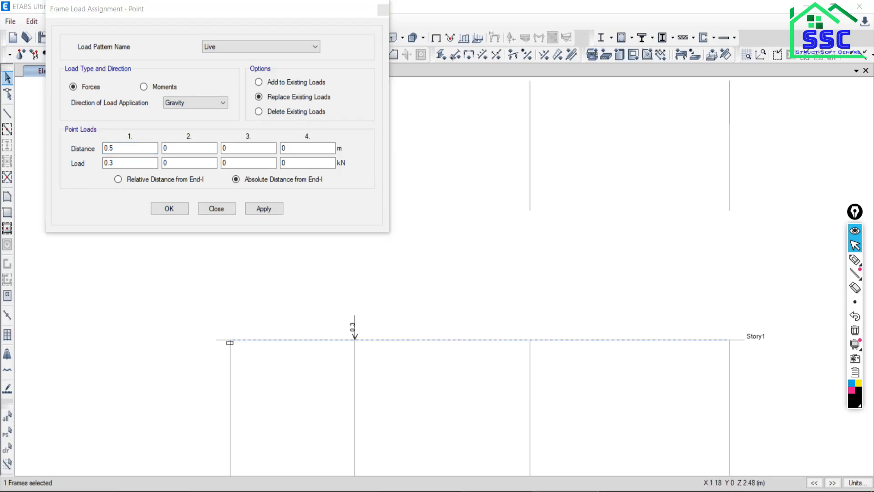
click(496, 491)
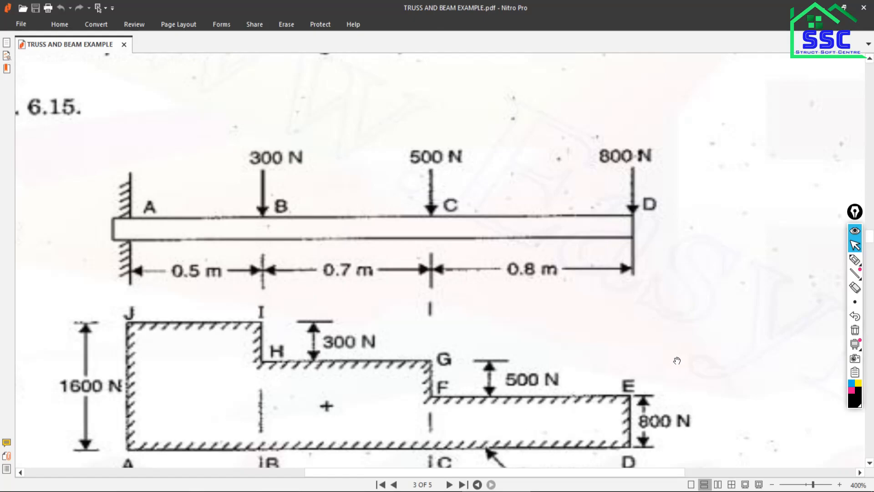
click(855, 260)
mouse_move(126, 138)
mouse_down()
mouse_move(128, 155)
mouse_move(425, 156)
mouse_up()
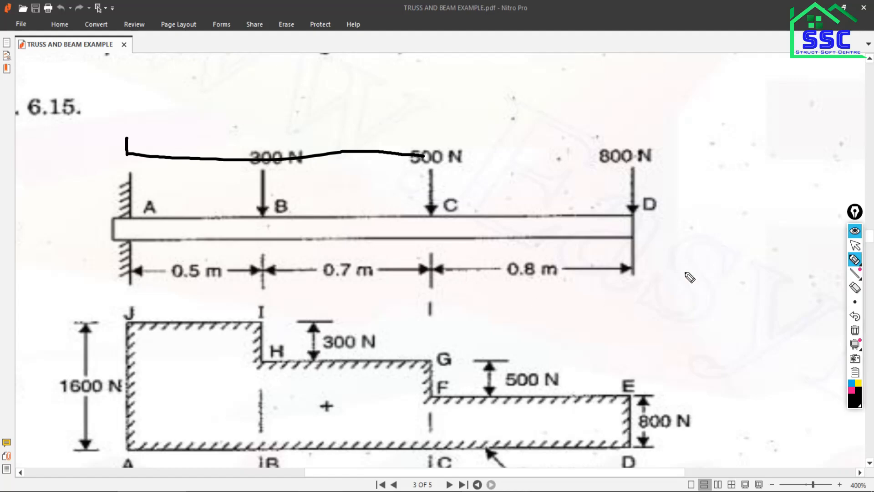
click(856, 245)
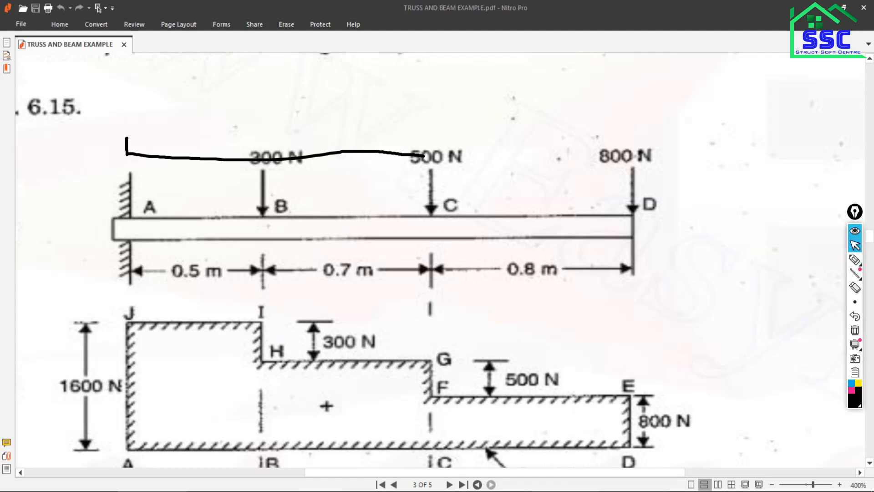
key(alt+Tab)
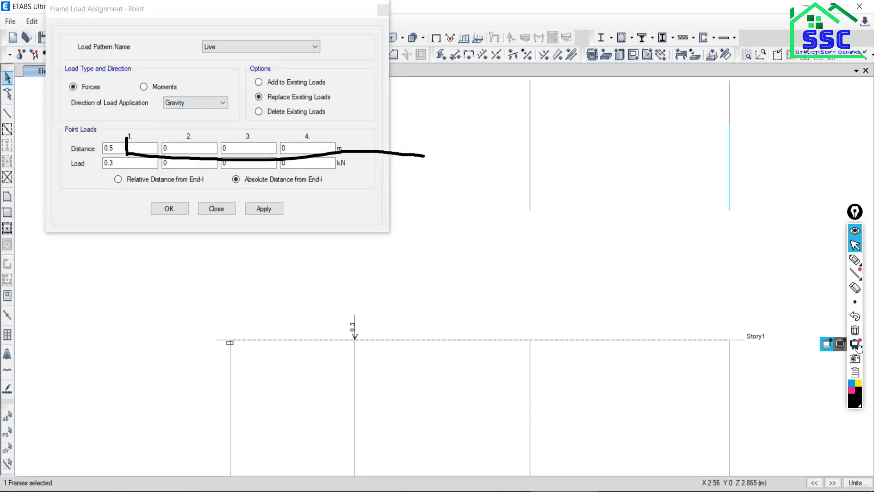
click(856, 330)
Set the second point load to 0.5 kN at 1.2 m from End-I, checking its magnitude in the PDF.
drag(122, 148, 92, 150)
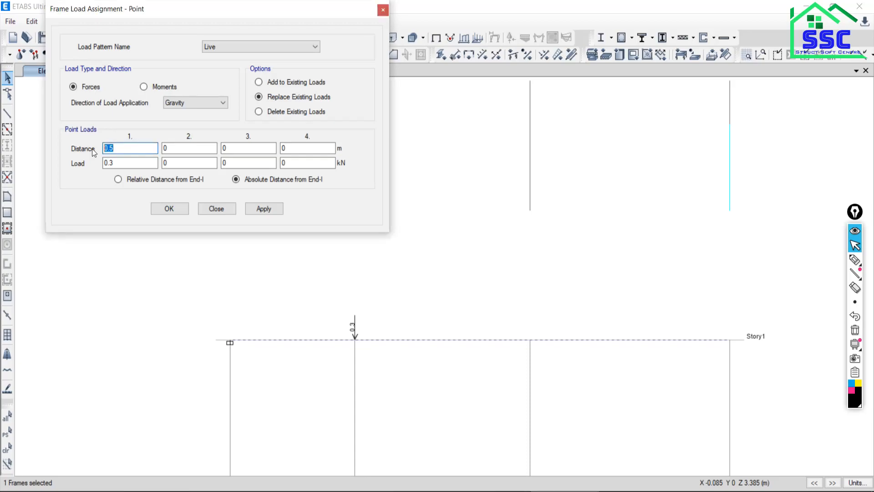
text(1.22)
drag(119, 163, 99, 164)
text(0)
click(491, 484)
click(562, 484)
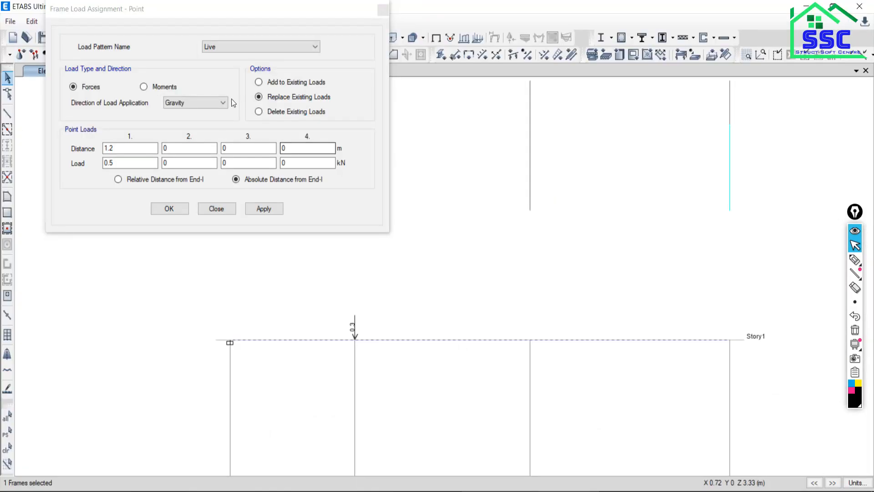
drag(209, 15, 192, 24)
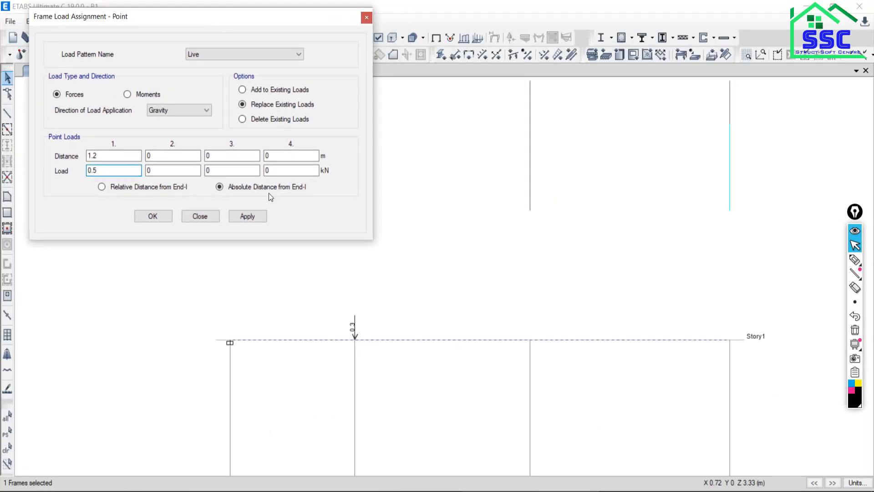
Try applying the 0.5 kN load with Replace Existing Loads, then undo the assignment and move the dialog aside.
click(253, 217)
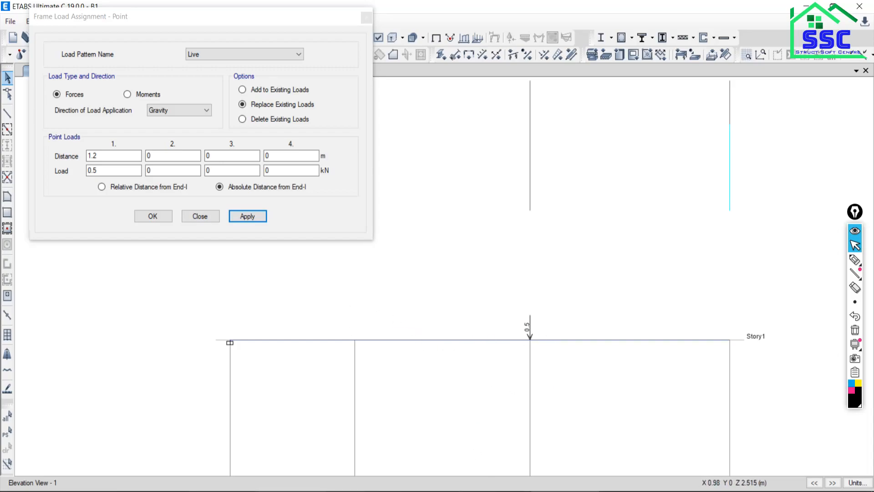
key(alt+Tab)
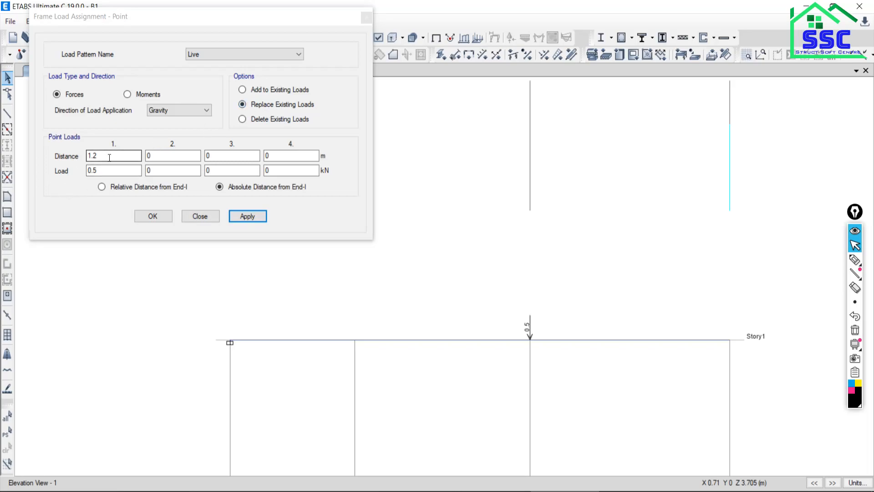
drag(137, 21, 289, 11)
click(61, 38)
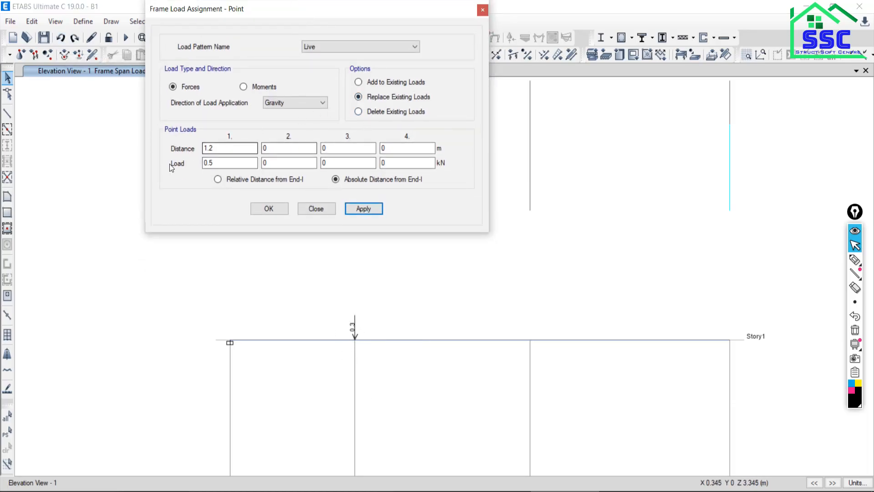
Add the 0.5 kN Live load at 1.2 m to the beam's existing loads, selecting the beam before applying it.
click(359, 82)
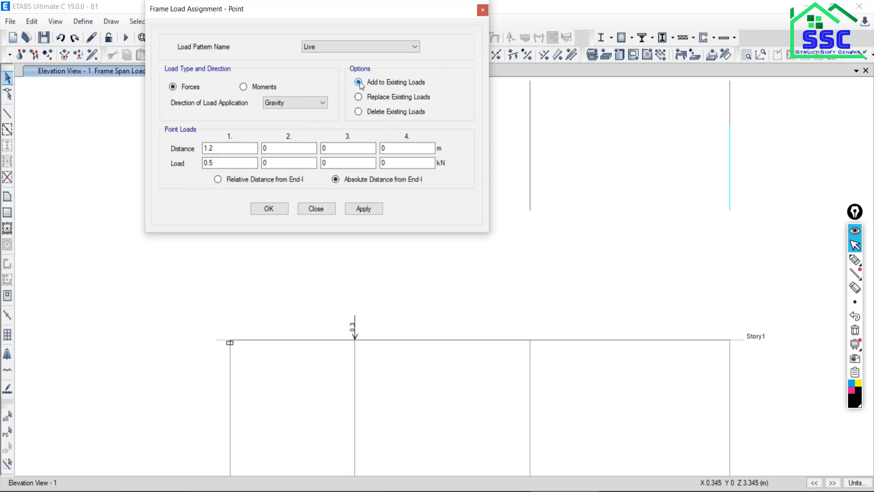
click(371, 209)
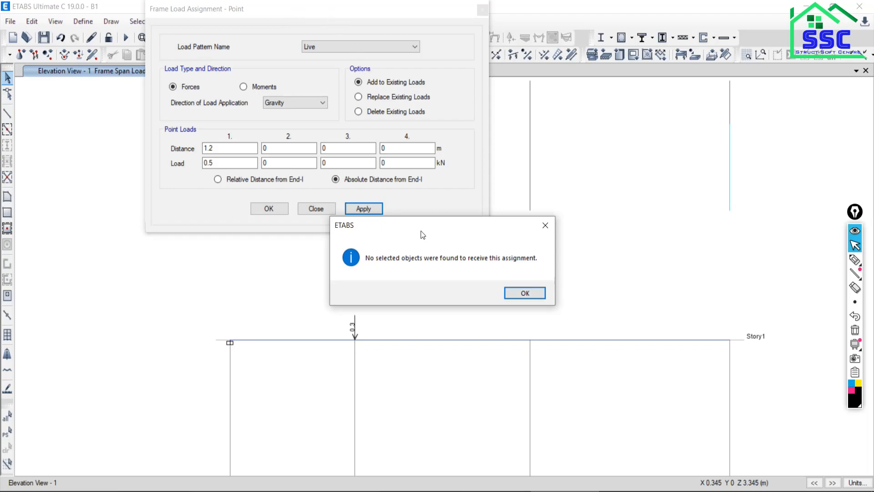
drag(422, 228, 588, 157)
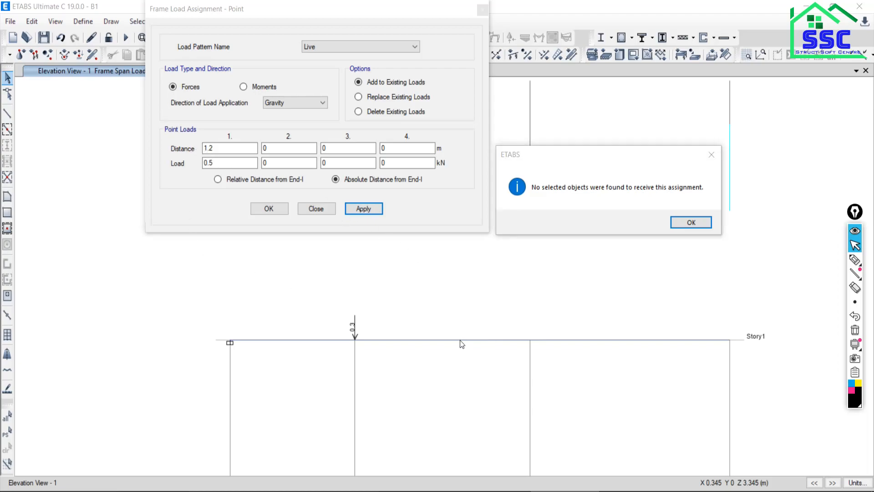
key(Return)
click(497, 340)
click(364, 209)
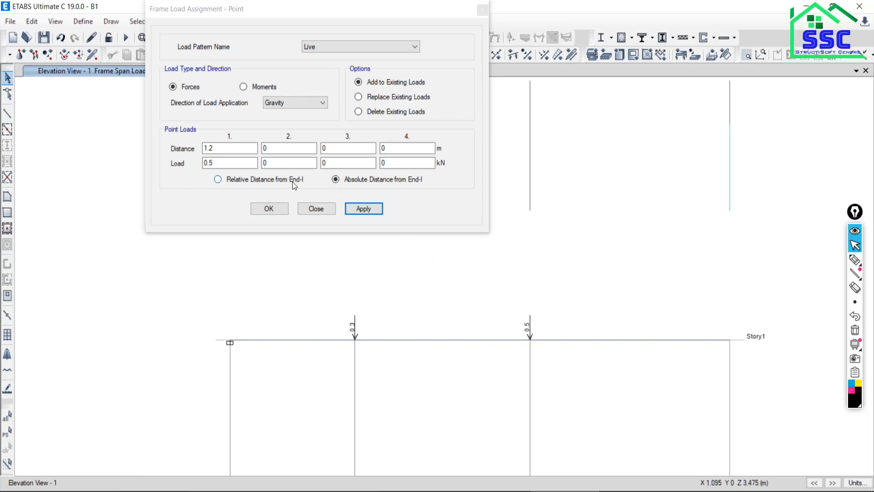
Add a Live point load of 0.8 kN at 2 m from End-I, checking it against the PDF, and close the load assignment.
click(499, 491)
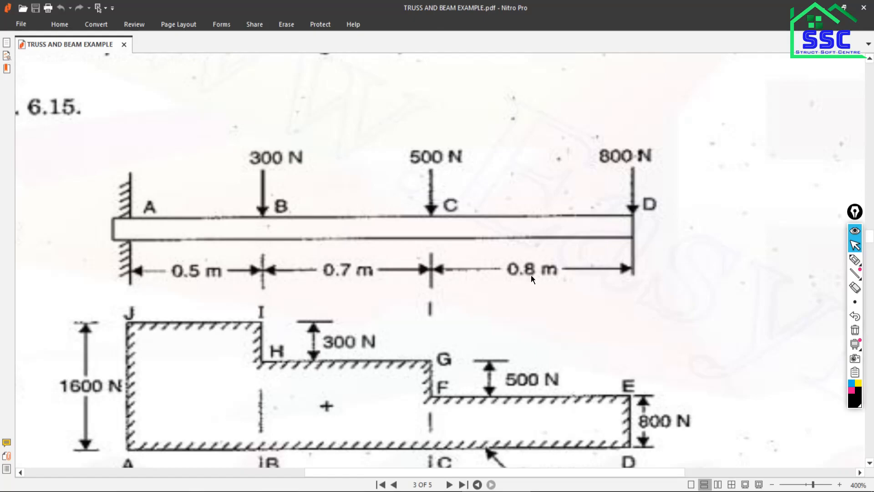
key(alt+Tab)
key(alt+Tab)
key(alt+Tab)
drag(219, 149, 179, 169)
text(2)
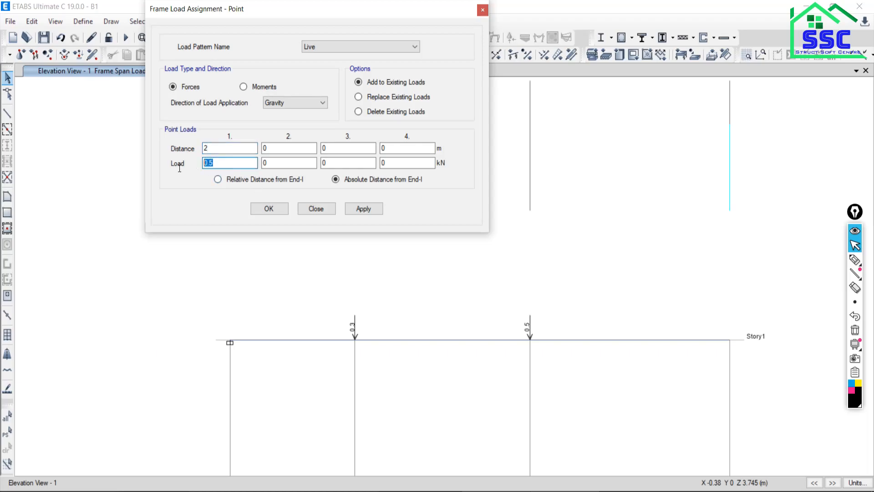
text(0.)
click(455, 491)
click(478, 491)
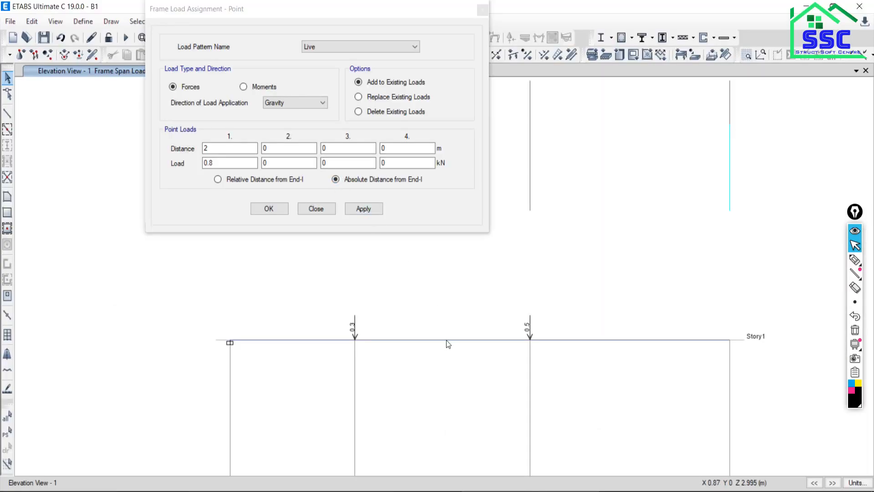
click(364, 208)
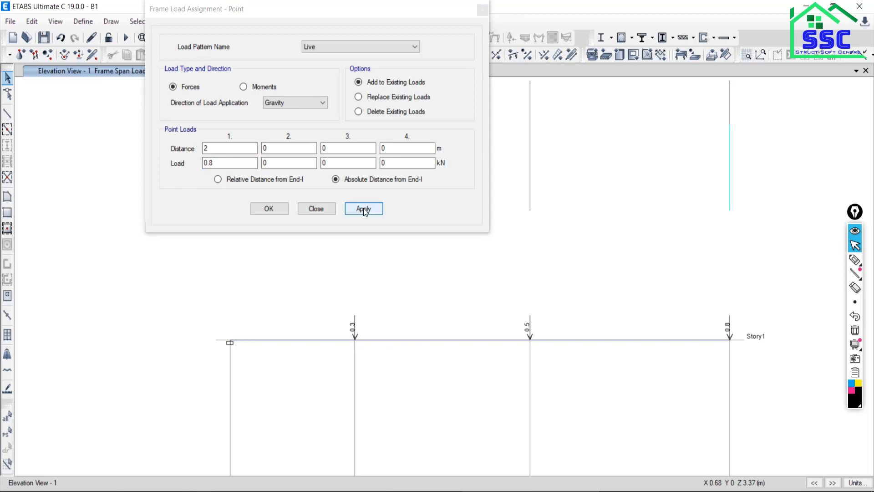
click(312, 209)
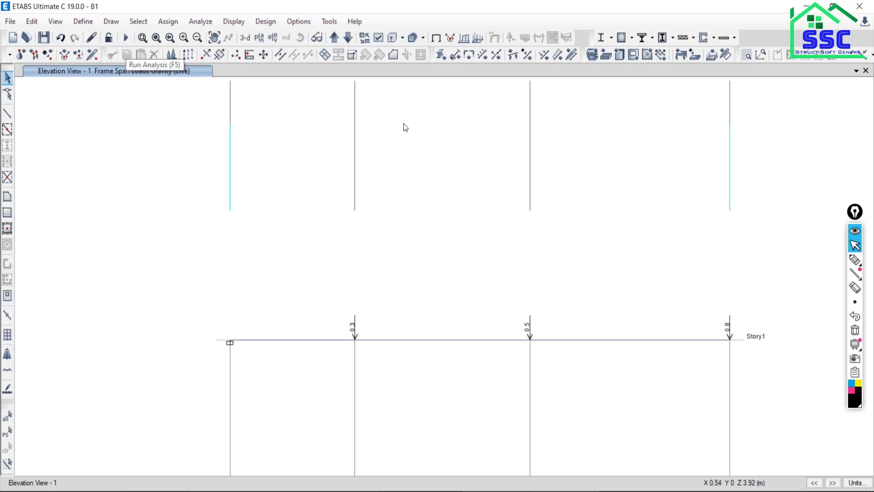
Check the model for warnings and run the analysis.
click(194, 23)
click(221, 40)
click(409, 405)
click(410, 406)
click(401, 430)
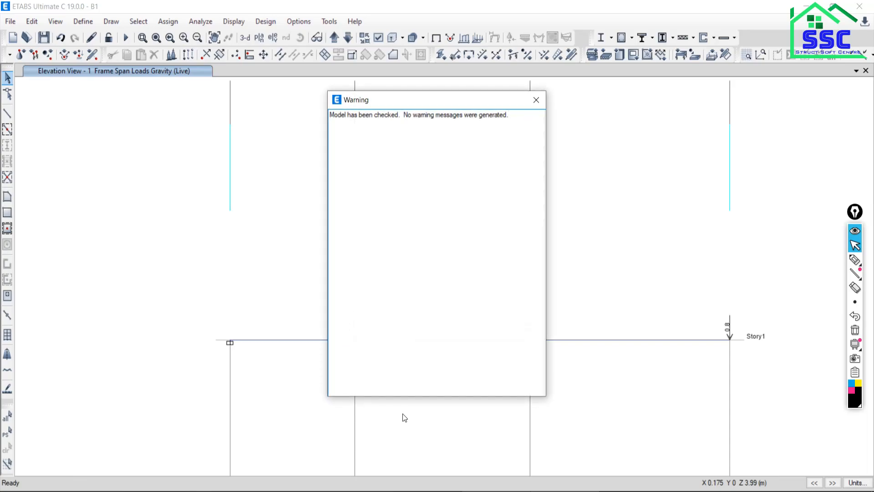
click(536, 99)
click(205, 24)
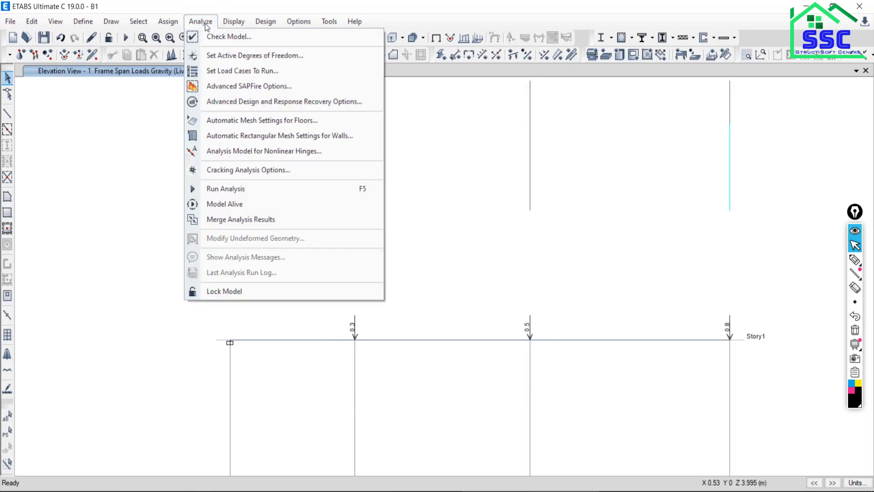
click(210, 187)
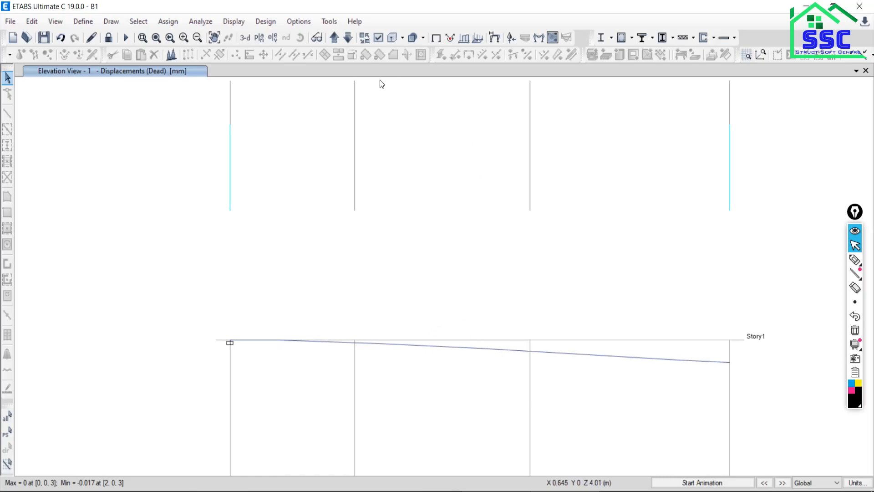
Display the filled Shear 2-2 diagram of the frames for the Live case and move the dialog clear of the beam.
click(234, 22)
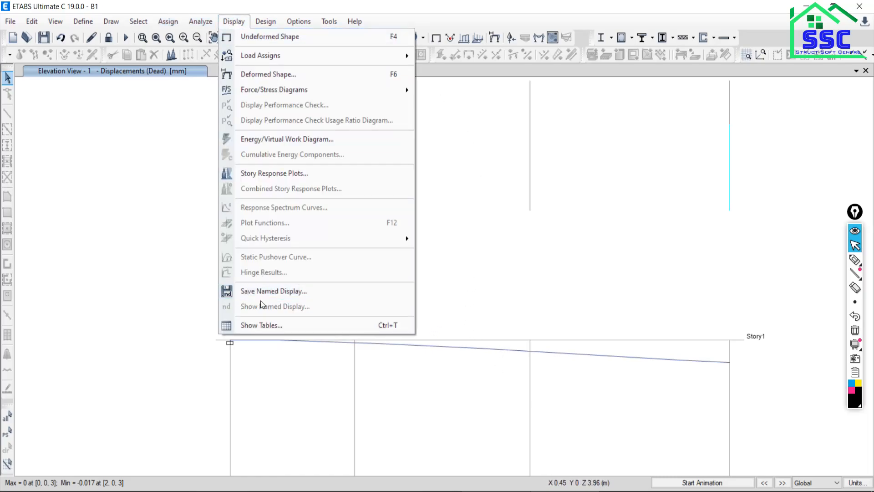
mouse_move(319, 90)
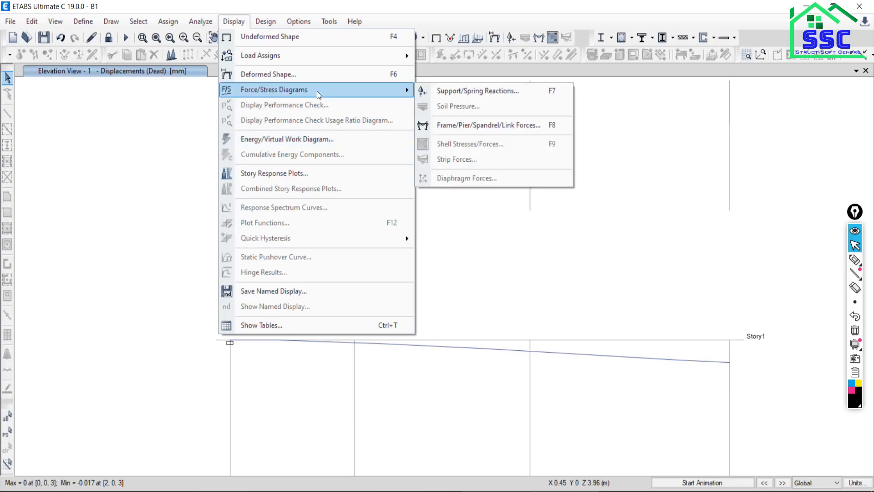
click(488, 125)
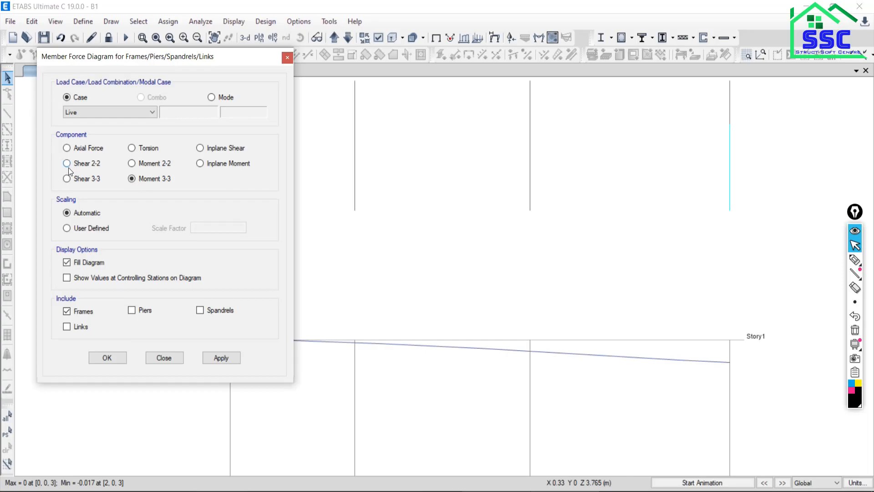
click(217, 359)
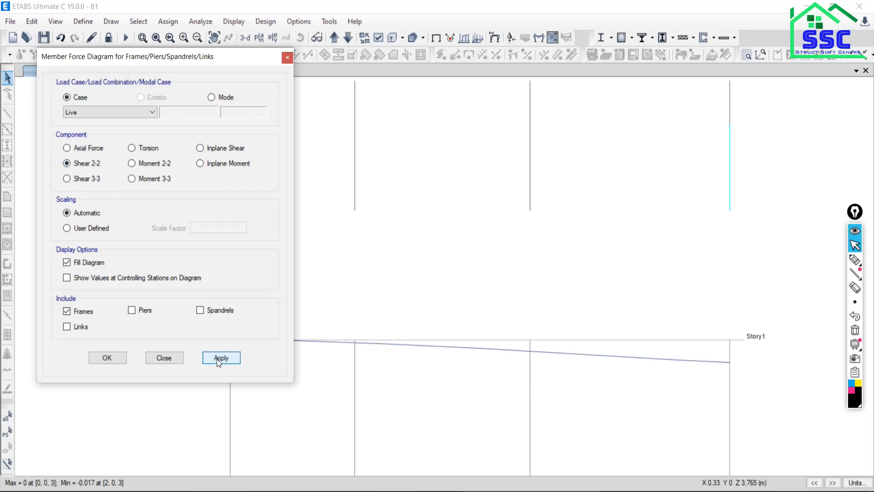
drag(204, 63, 171, 15)
mouse_move(415, 343)
middle_drag(437, 387, 524, 269)
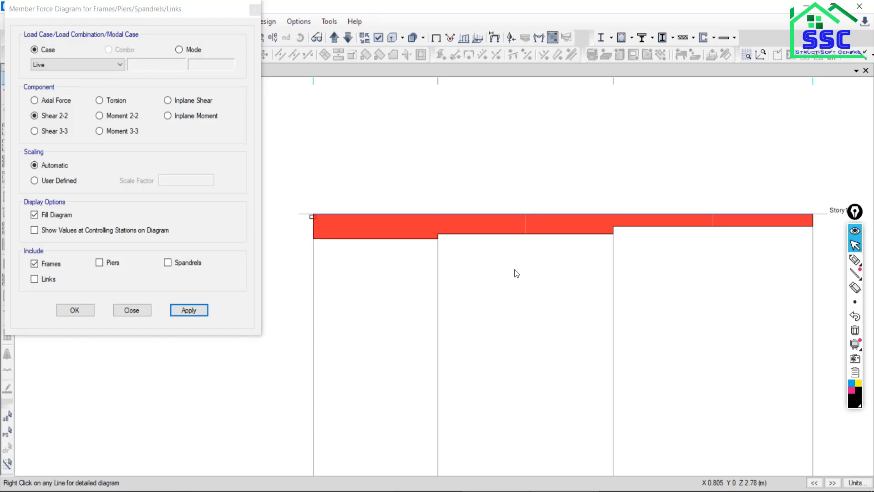
Open the beam's detailed force diagram and examine the shear at the fixed end and near 0.5 m, comparing with the PDF.
click(499, 213)
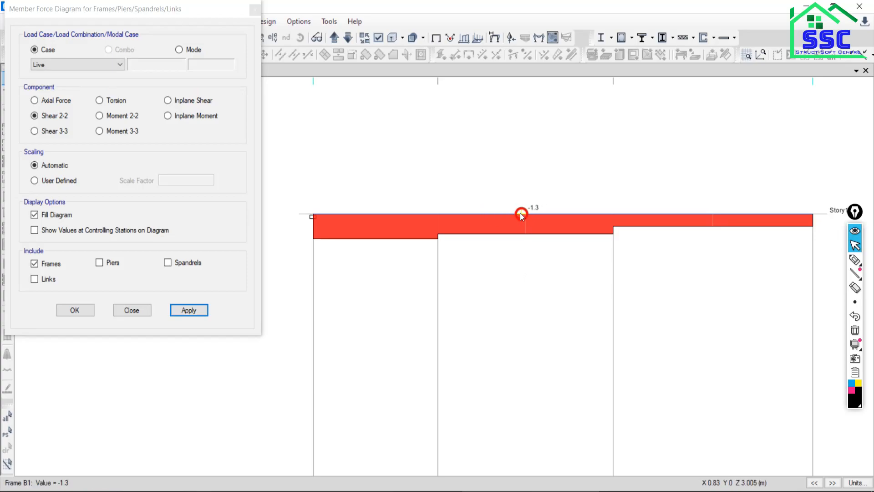
right_click(517, 213)
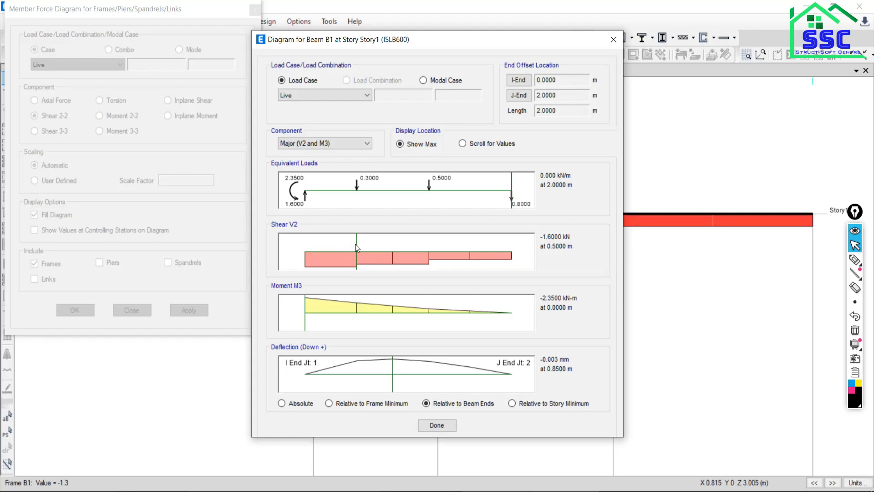
mouse_move(357, 244)
mouse_down()
mouse_move(305, 248)
mouse_move(453, 247)
mouse_move(296, 247)
mouse_up()
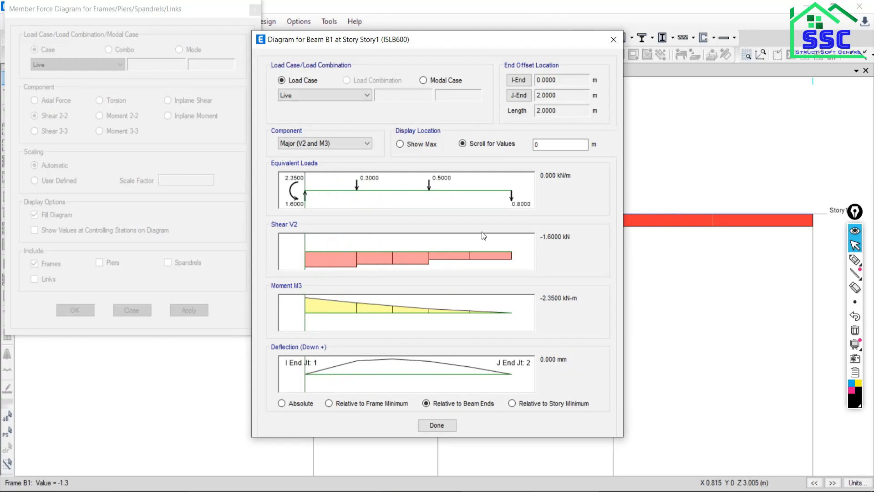
click(162, 491)
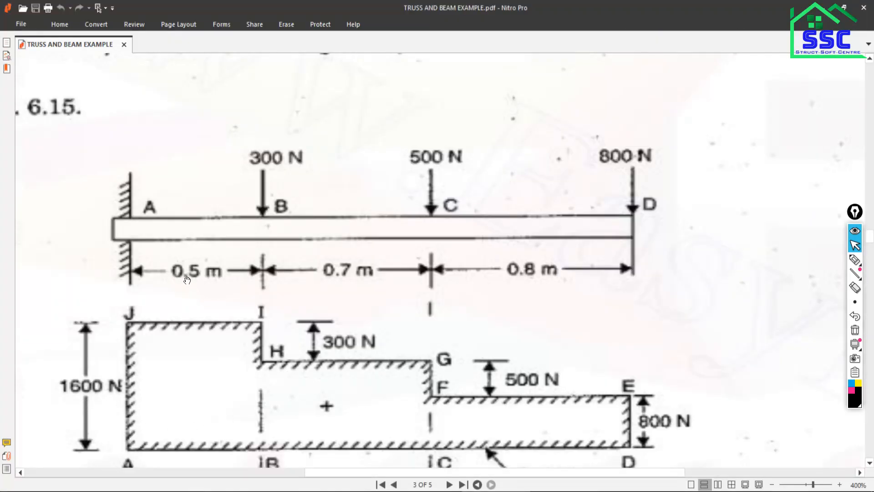
click(405, 491)
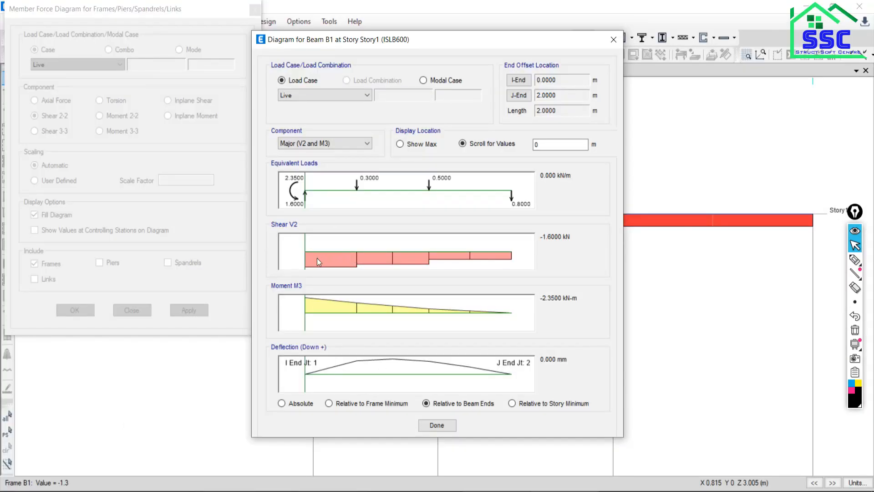
drag(304, 240, 357, 245)
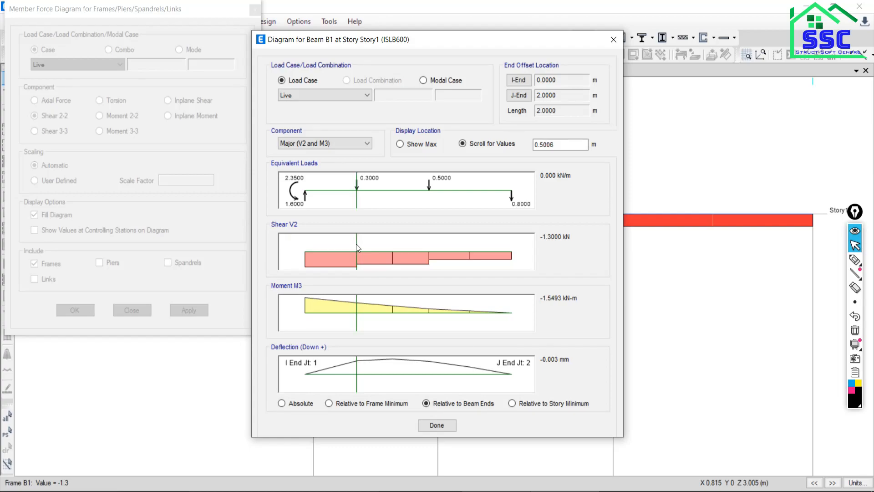
Read the beam's Live shear between the fixed end and the first point load, and at exactly 0.5 m.
mouse_move(356, 244)
mouse_down()
mouse_move(326, 248)
mouse_move(339, 247)
mouse_up()
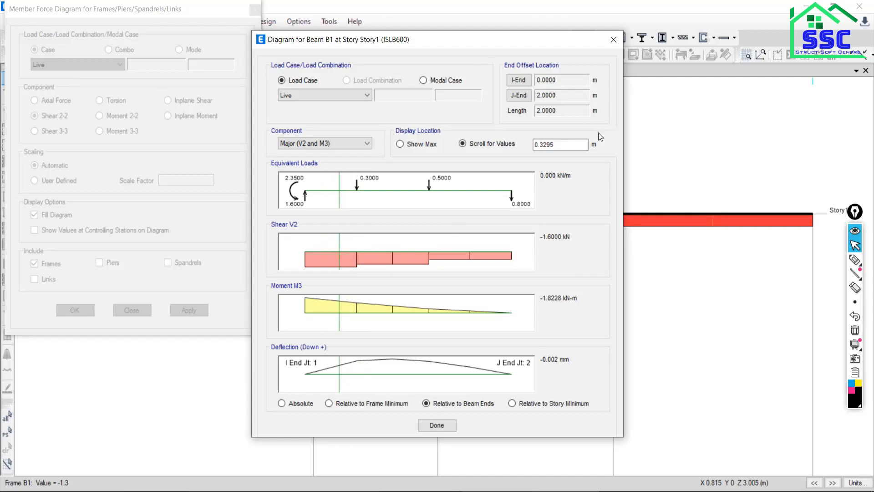
drag(552, 145, 538, 146)
text(0.5)
key(Tab)
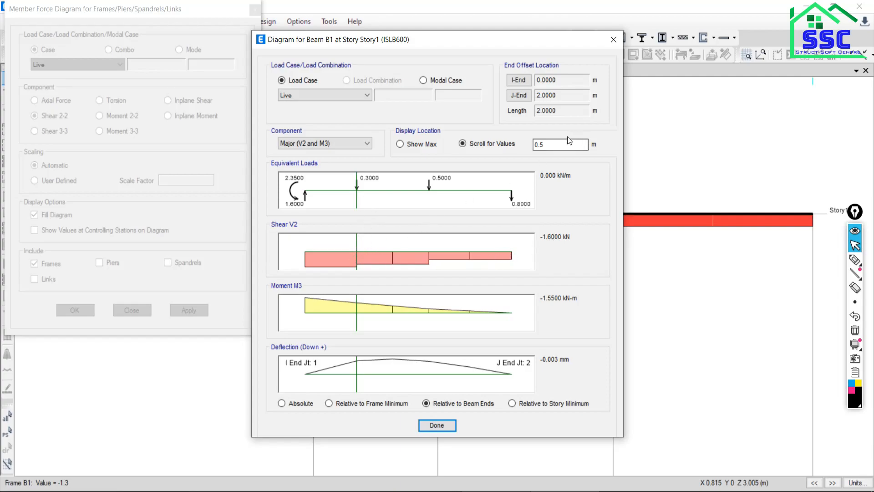
Read the beam's Live shear at 1.2 m and at the free end, 2 m.
double_click(546, 145)
text(1.2)
key(Return)
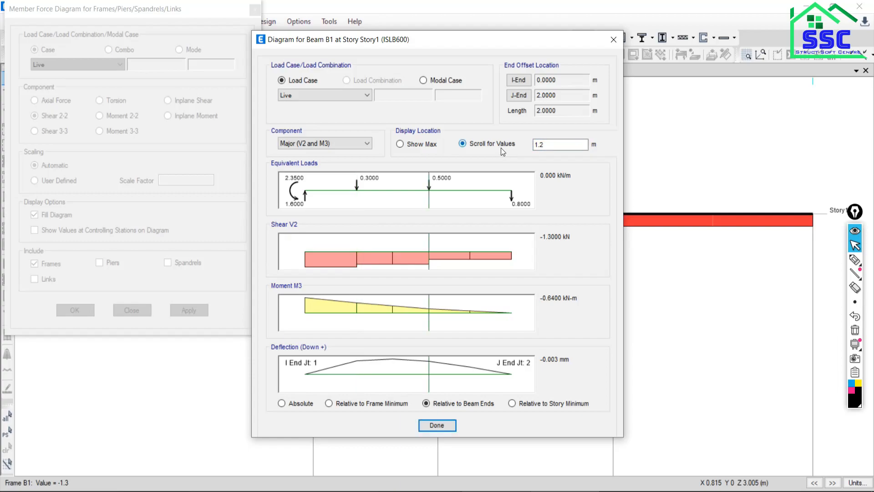
double_click(544, 145)
text(2)
key(Return)
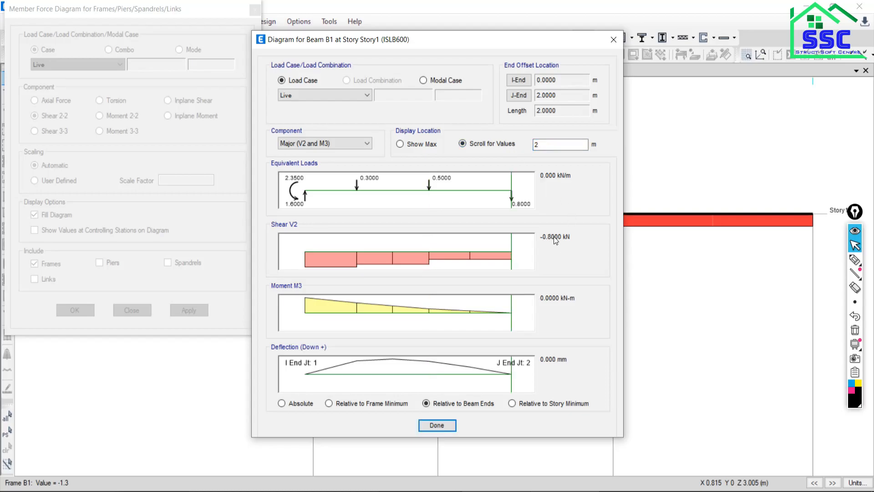
Switch to the PDF in Nitro Pro, check the cantilever's shear and bending moment diagrams, and return to the ETABS beam diagram.
key(alt+Tab)
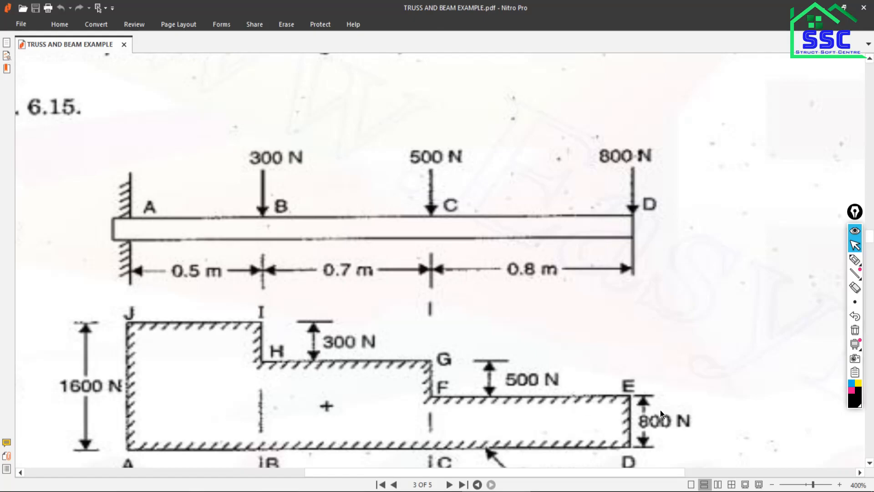
scroll(409, 329, down, 4)
scroll(409, 329, down, 3)
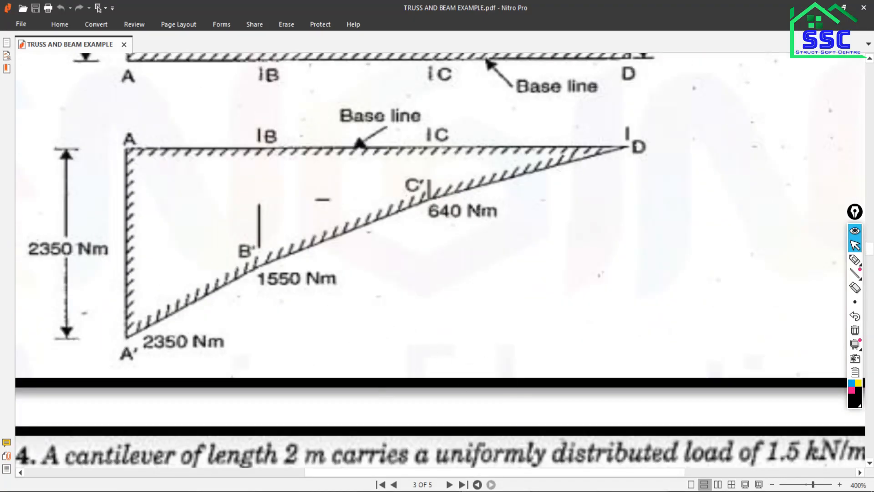
key(alt+Tab)
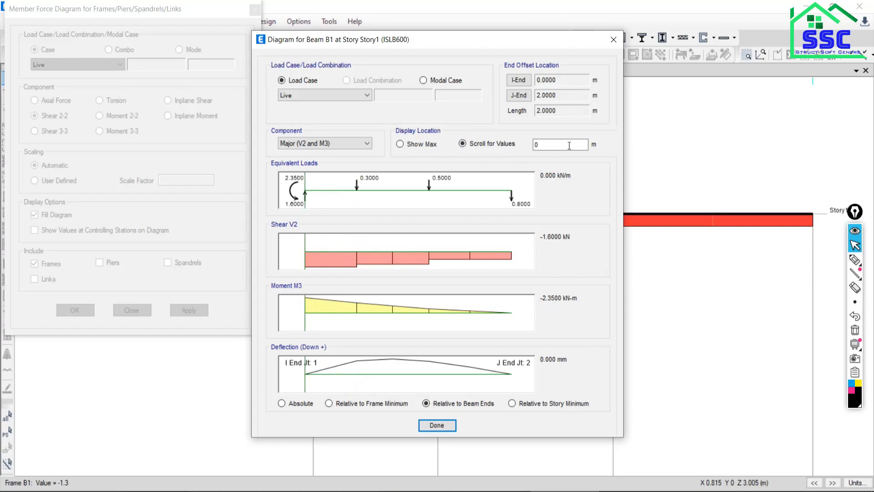
Read the beam's Live bending moment M3 at 0.5 m, 1.2 m and the 2 m free end.
drag(560, 145, 498, 153)
text(0.5)
key(Tab)
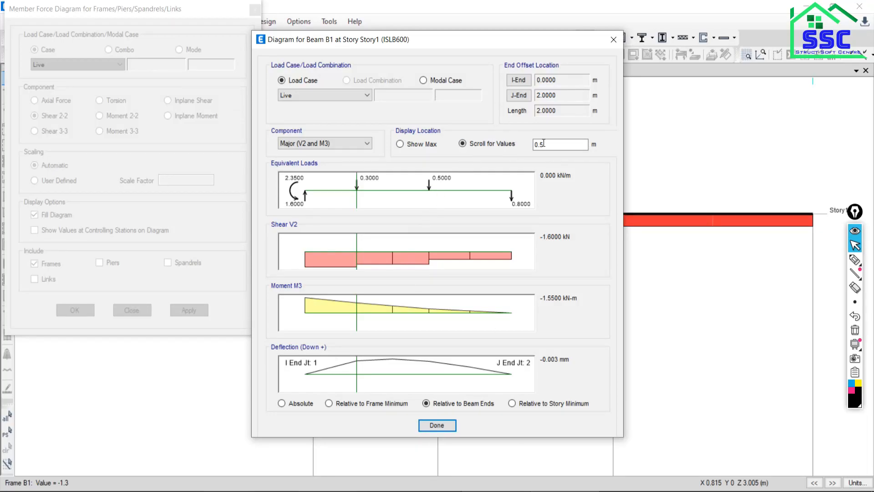
text(1.2)
key(Return)
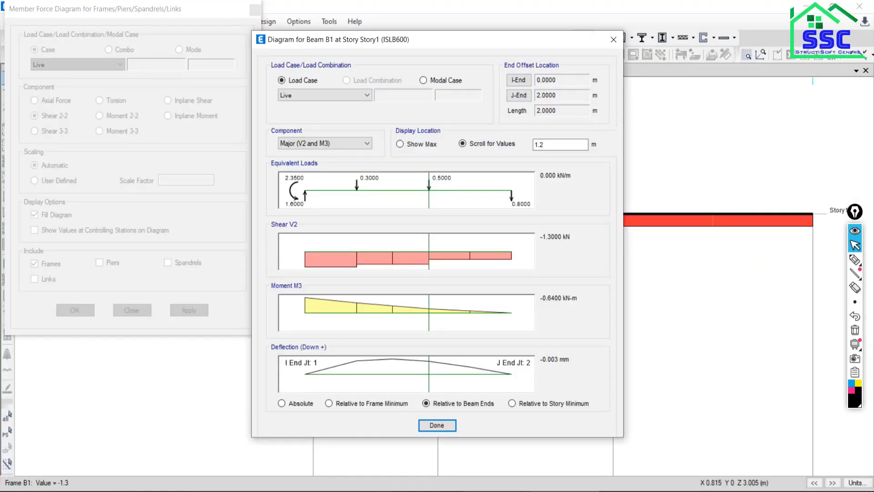
drag(429, 321, 561, 330)
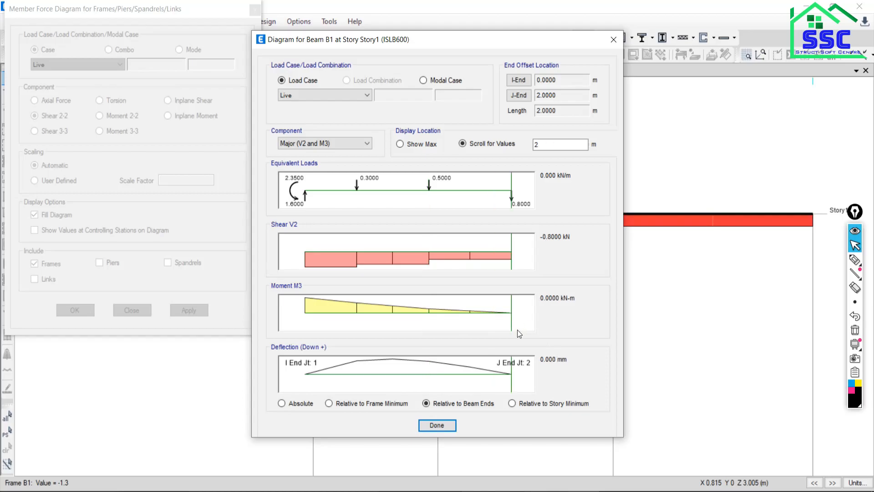
Close the beam diagram and the member force settings, and switch to the Google Meet call.
click(443, 426)
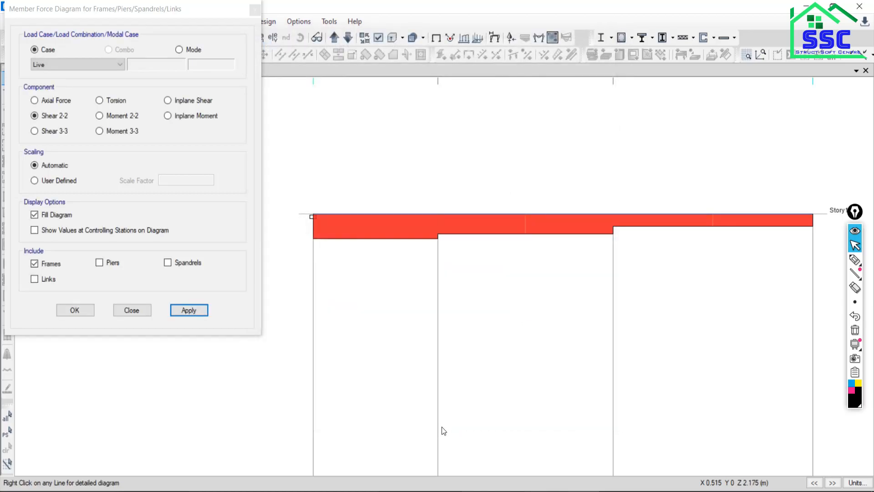
click(126, 312)
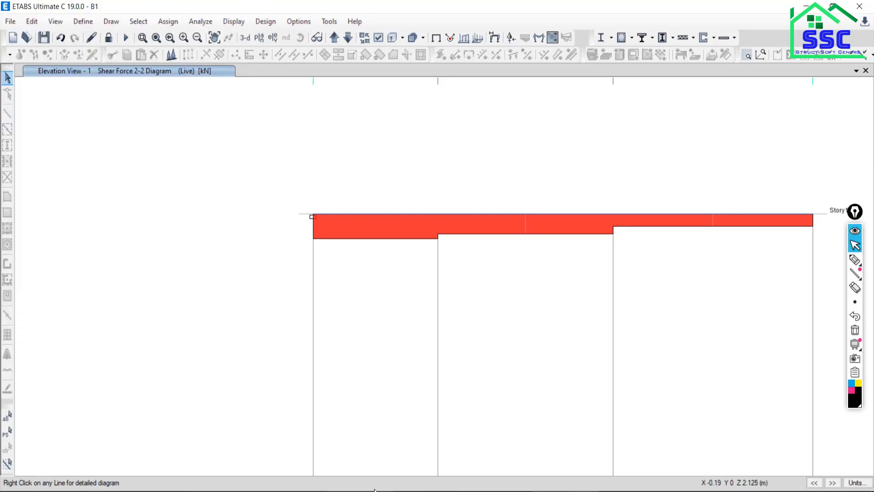
click(294, 491)
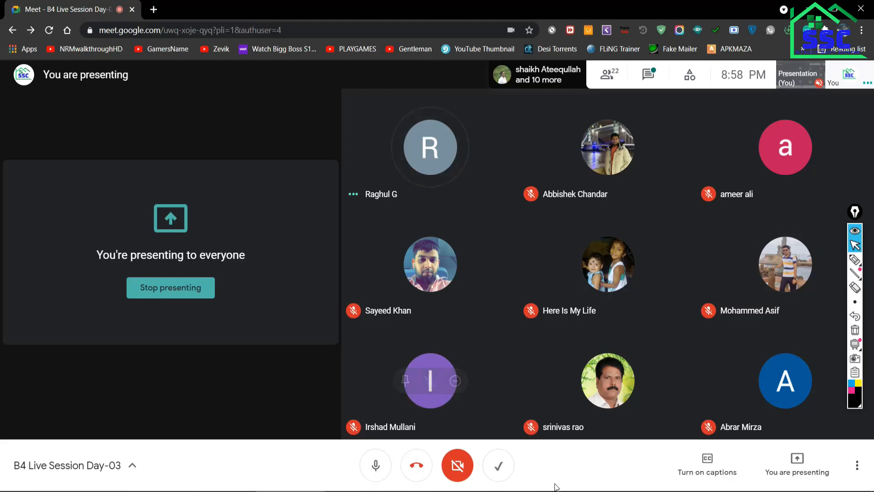
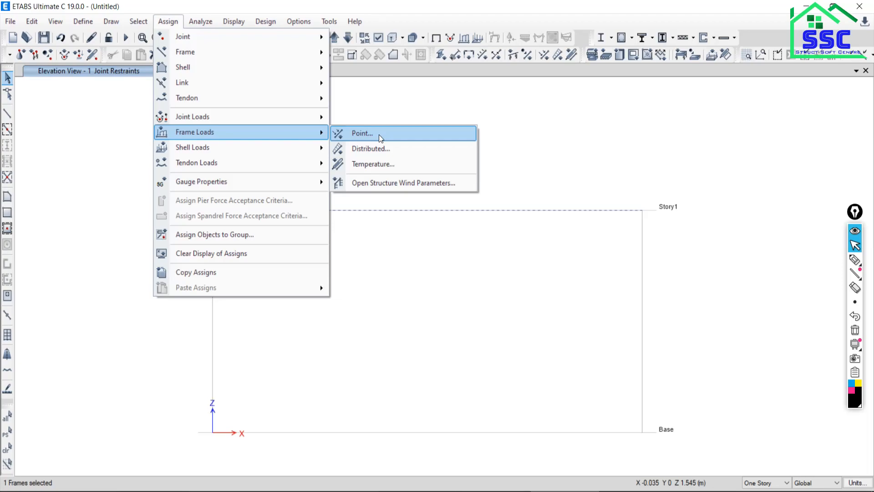
Set up a Live frame point load assignment using absolute distances from End-I, and consult the PDF's 2 m cantilever load diagram.
click(379, 135)
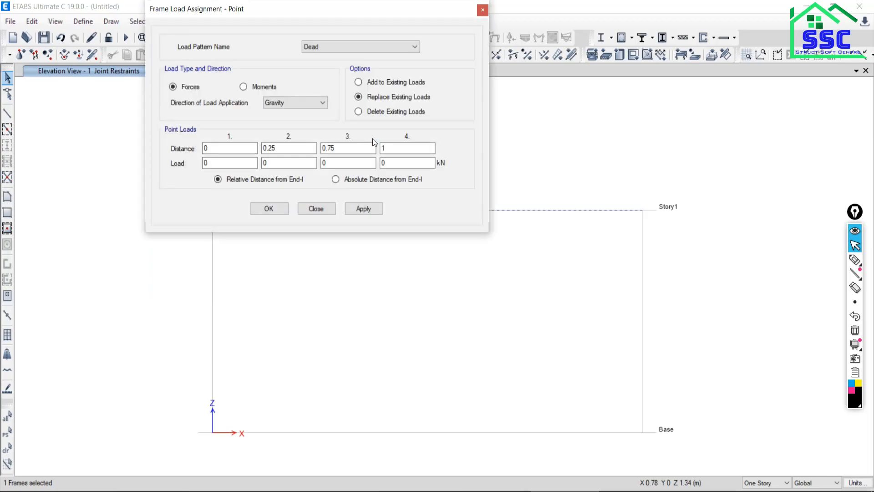
click(330, 49)
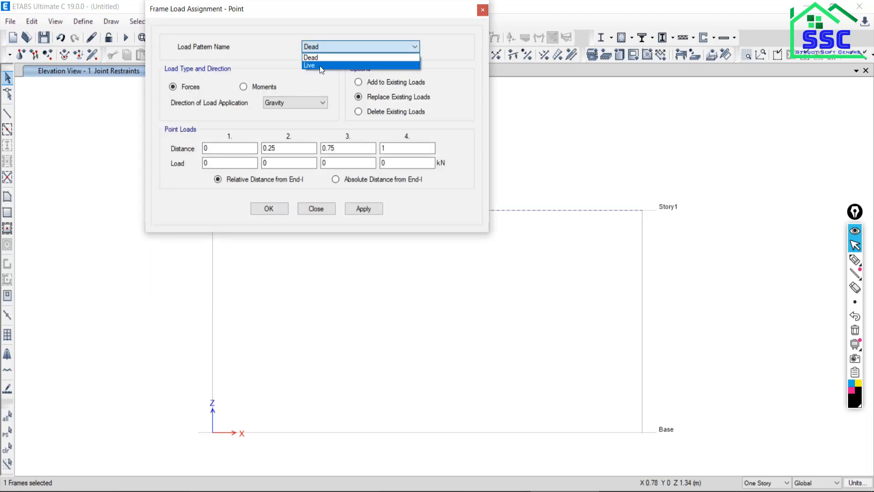
click(319, 65)
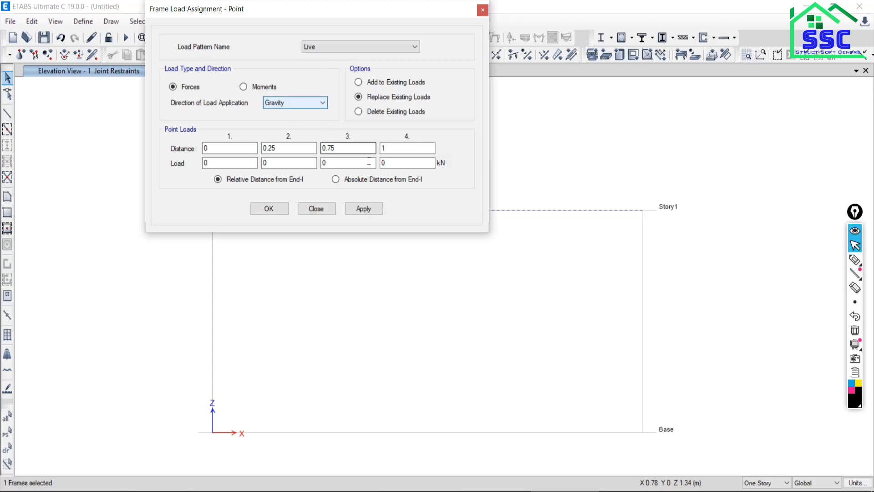
click(336, 180)
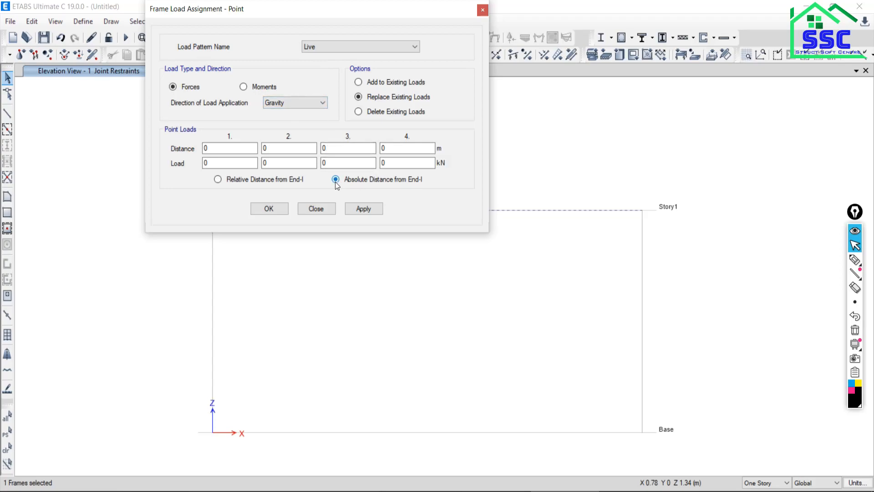
click(544, 491)
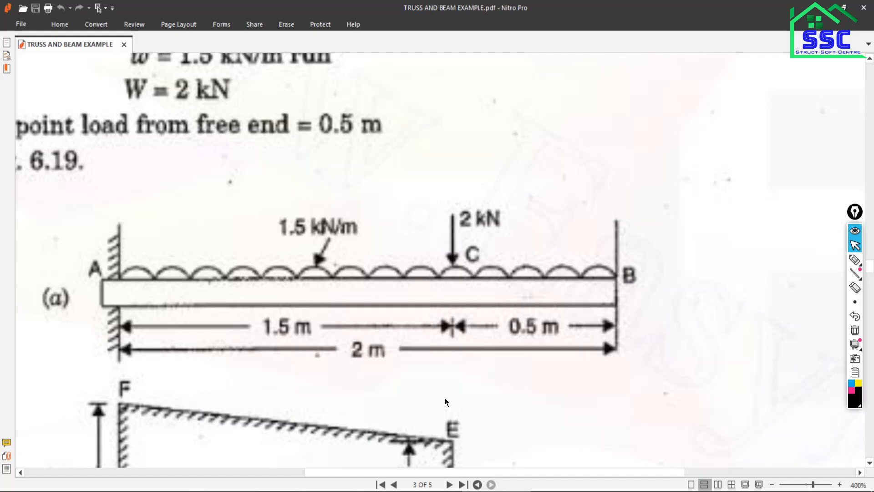
click(565, 491)
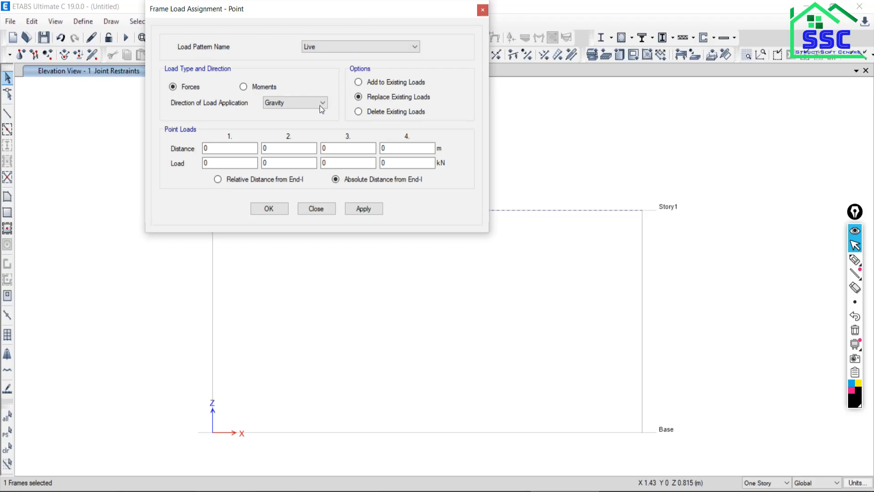
Apply a 1.5 kN Live gravity point load to the beam at 2 m from End-I.
double_click(220, 149)
text(2)
key(Tab)
text(1.)
click(356, 206)
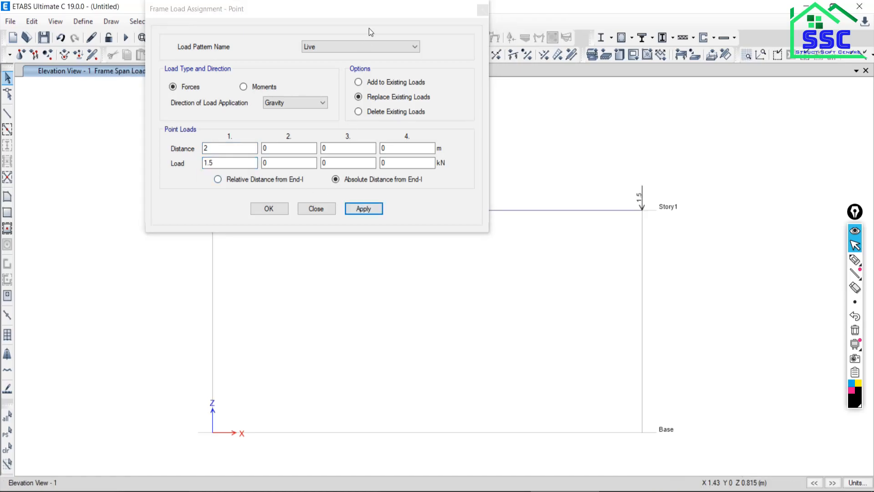
Change the first point load entry to a distance of 1.5 m and a load of 2 kN.
mouse_move(392, 13)
mouse_down()
mouse_move(381, 35)
mouse_move(460, 319)
mouse_move(465, 236)
mouse_move(345, 34)
mouse_move(291, 42)
mouse_up()
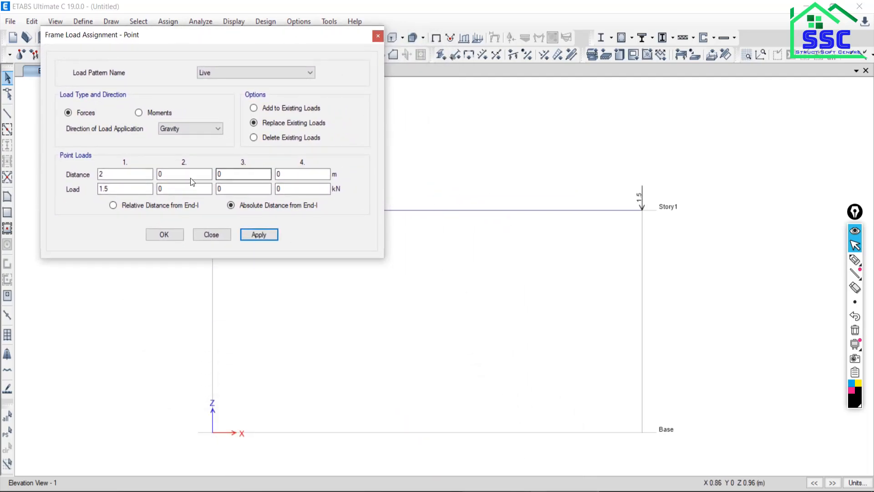
drag(110, 175, 63, 176)
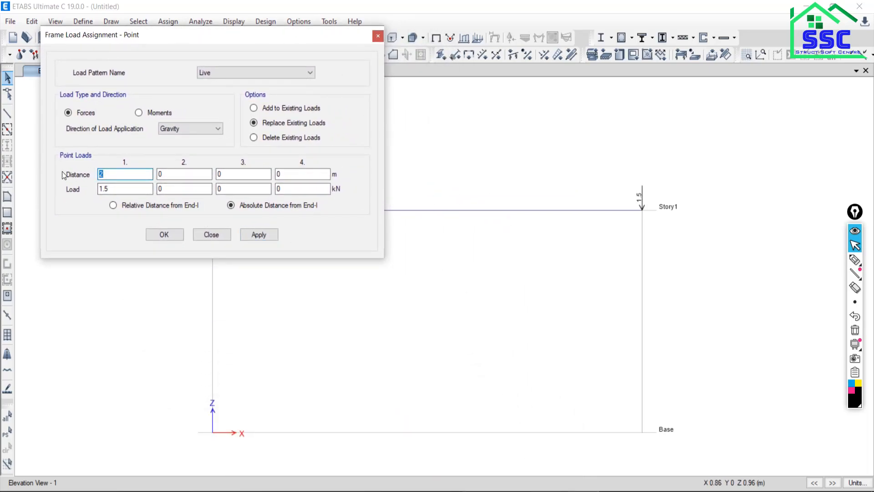
text(1.5)
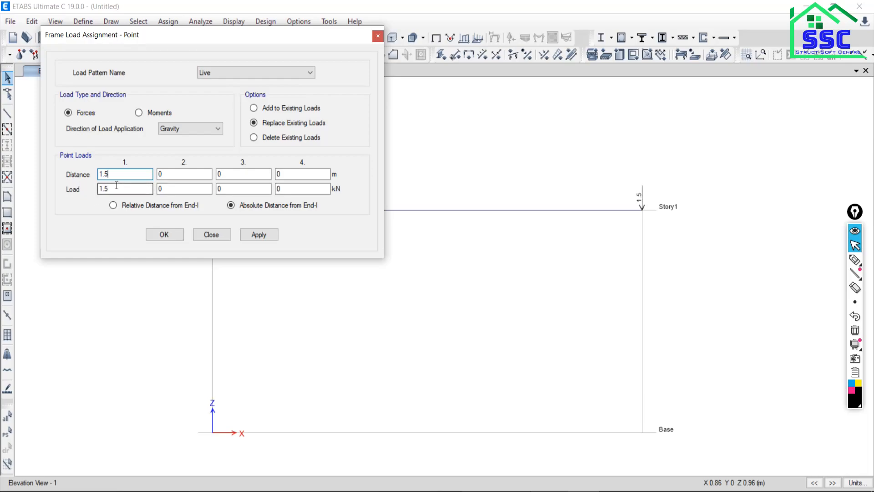
drag(115, 187, 69, 190)
text(2)
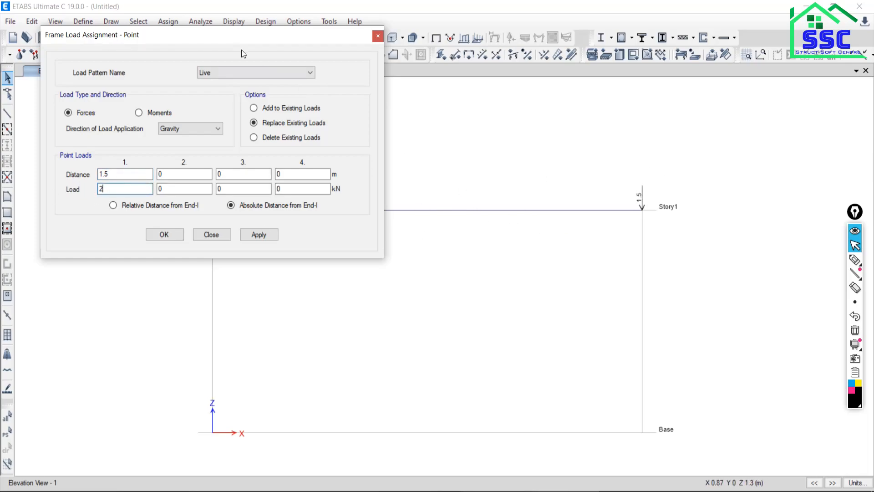
Reselect the beam, apply the revised point load after checking the PDF sketch, and close the point load assignment.
drag(250, 39, 177, 46)
click(63, 38)
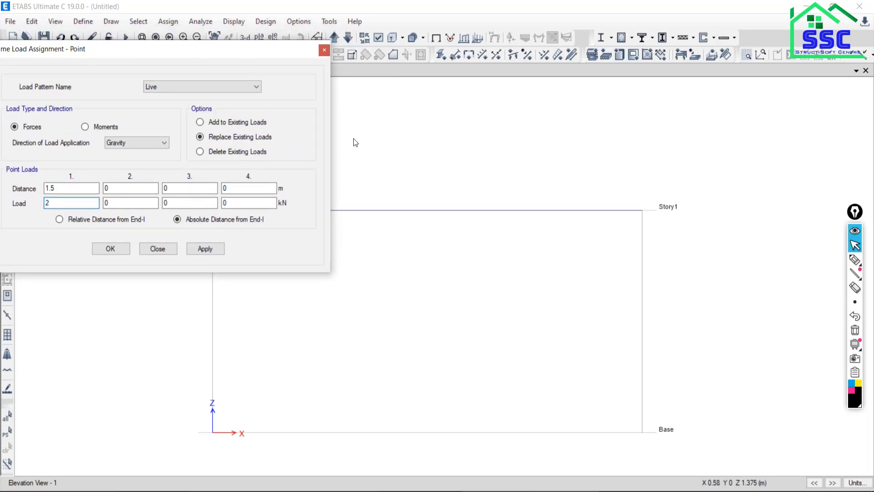
click(421, 211)
drag(121, 50, 174, 30)
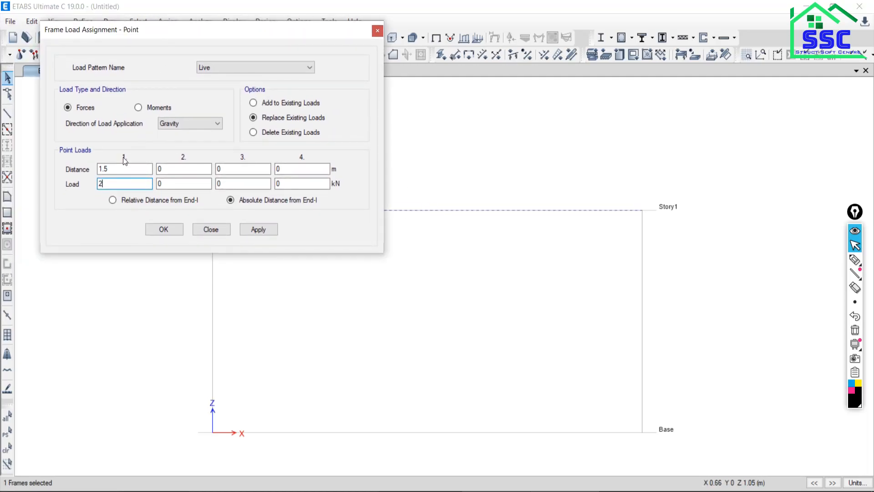
click(493, 491)
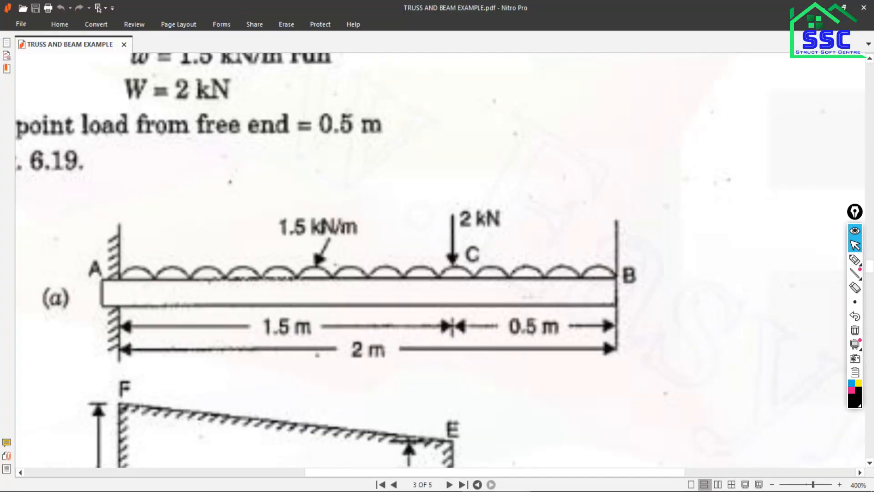
click(478, 491)
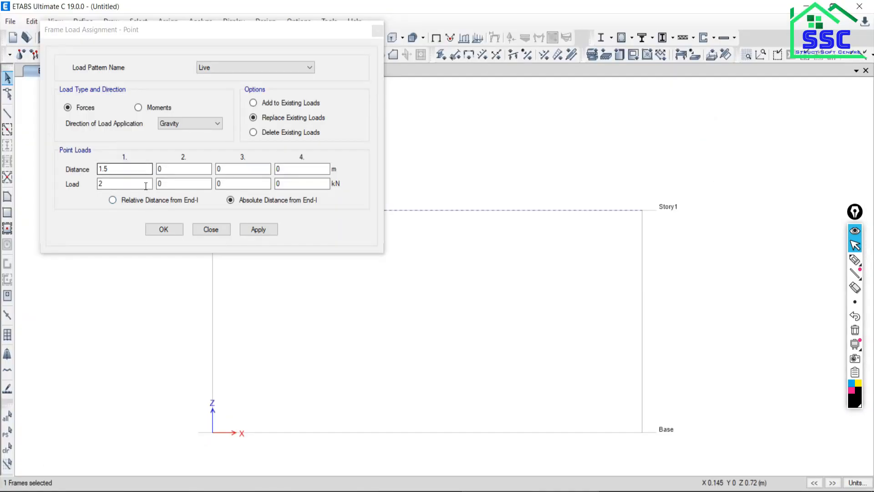
click(255, 230)
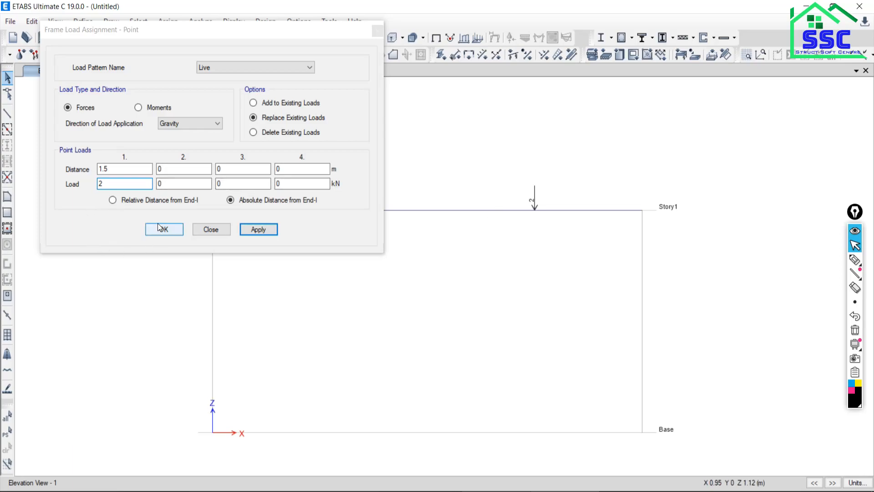
click(218, 229)
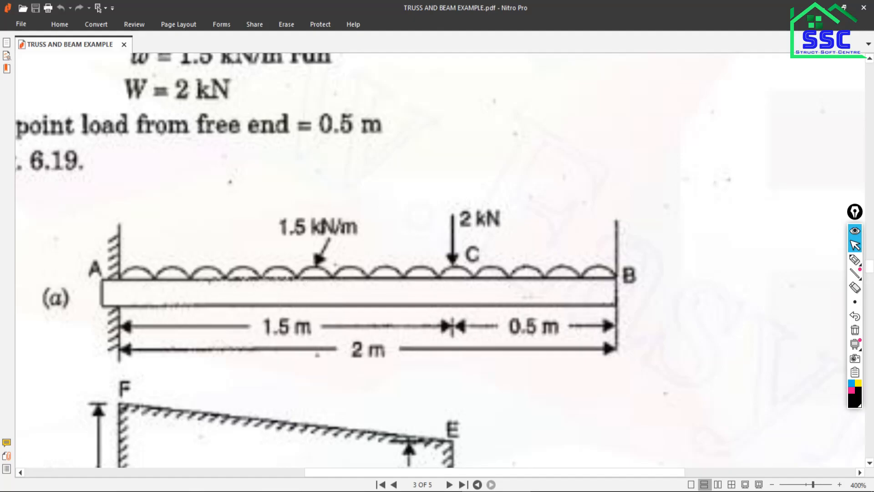
key(alt+Tab)
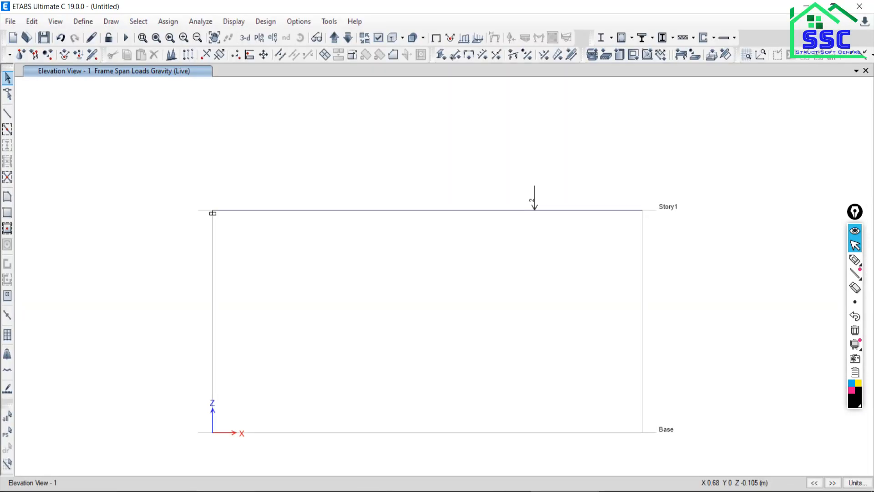
Set up a distributed frame load assignment for the beam with the Live pattern, gravity direction and Replace Existing Loads.
click(401, 210)
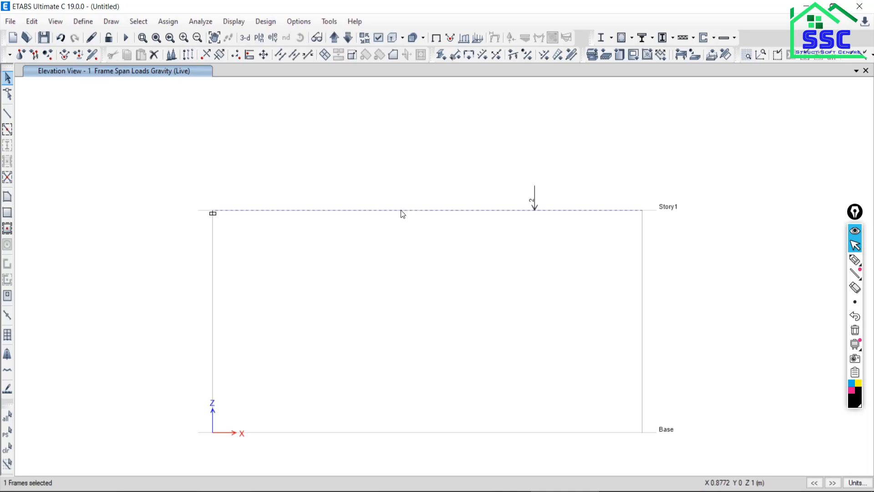
click(165, 22)
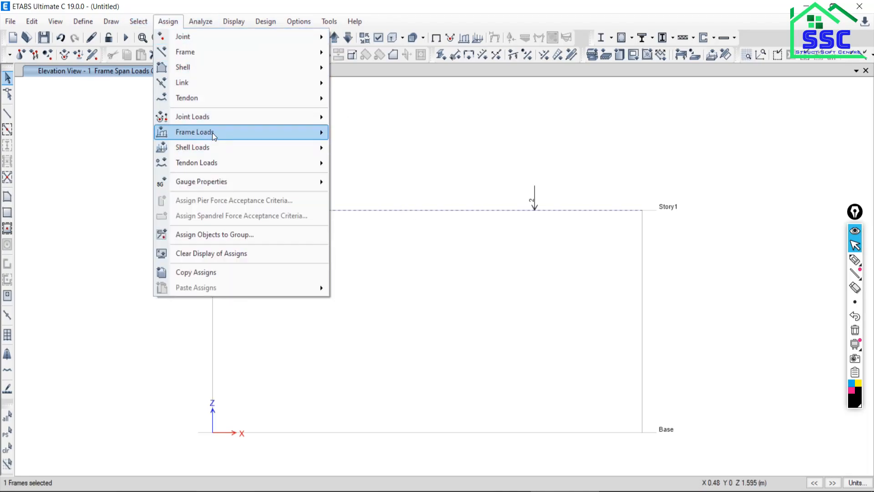
mouse_move(212, 133)
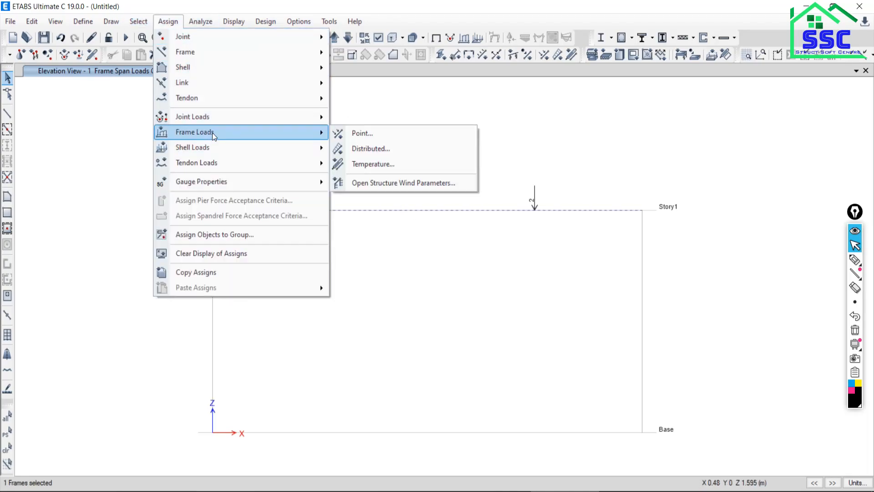
click(362, 148)
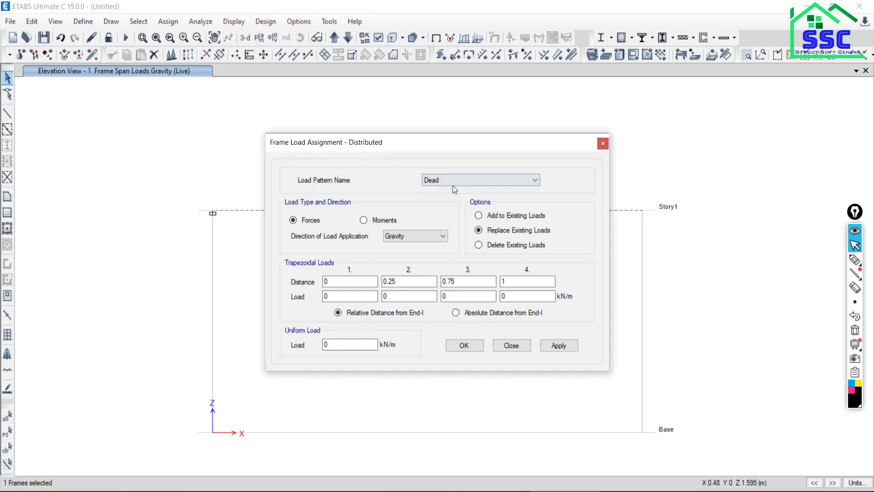
click(452, 179)
click(439, 198)
drag(453, 145, 176, 54)
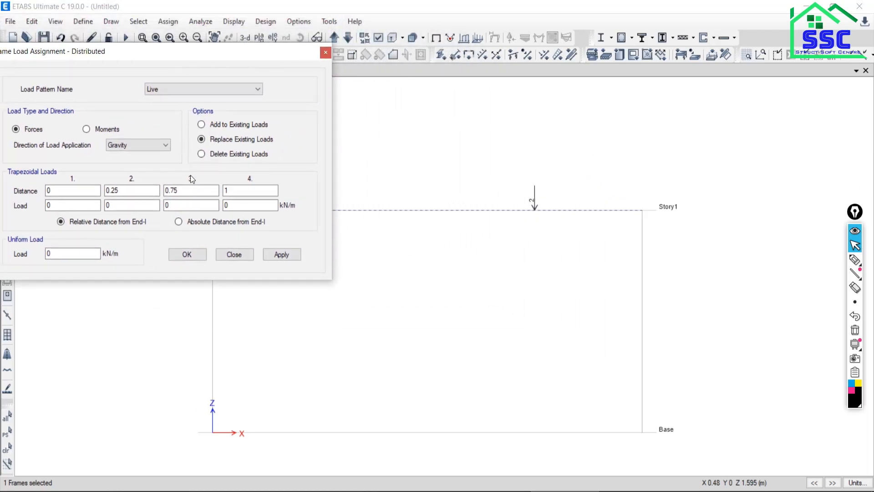
click(202, 125)
click(201, 139)
drag(174, 53, 222, 11)
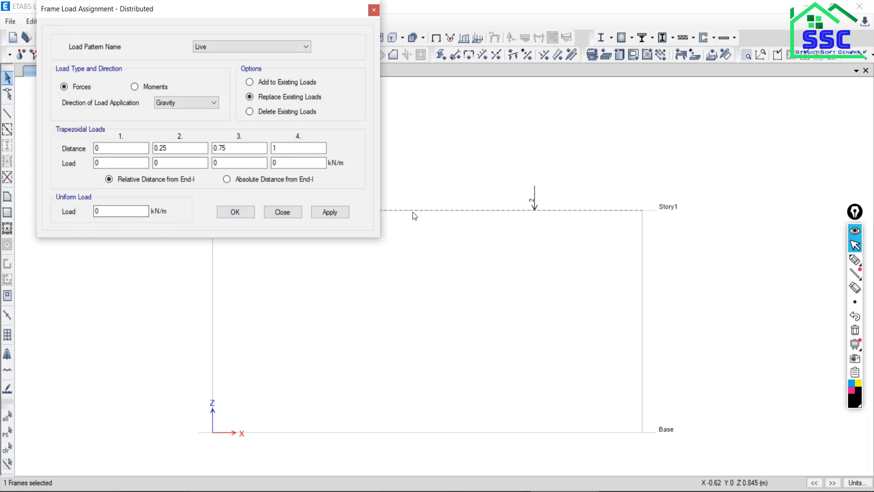
middle_drag(447, 289, 592, 400)
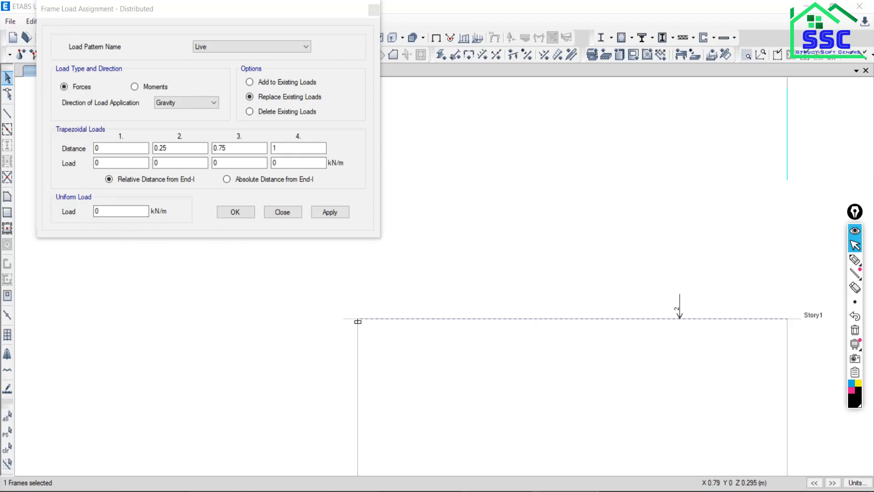
Apply a 1.5 kN/m uniform load over the whole beam, compare the loading with the PDF, and close the assignment.
key(alt+Tab)
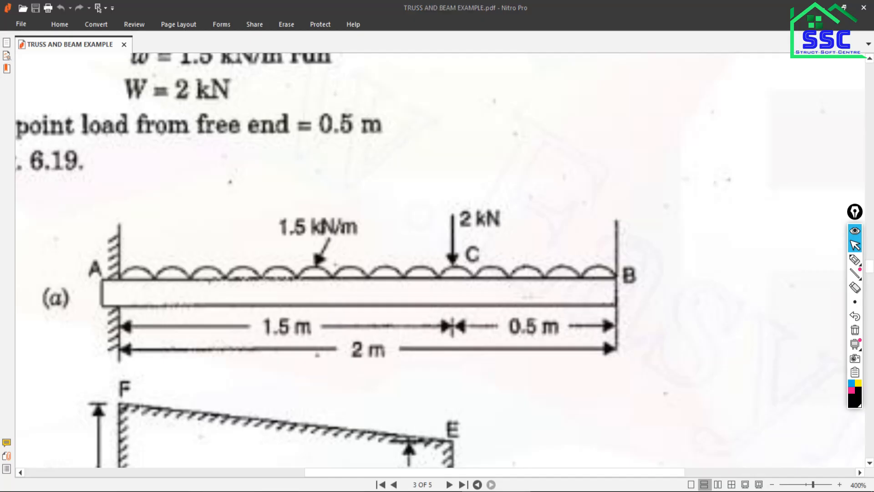
key(alt+Tab)
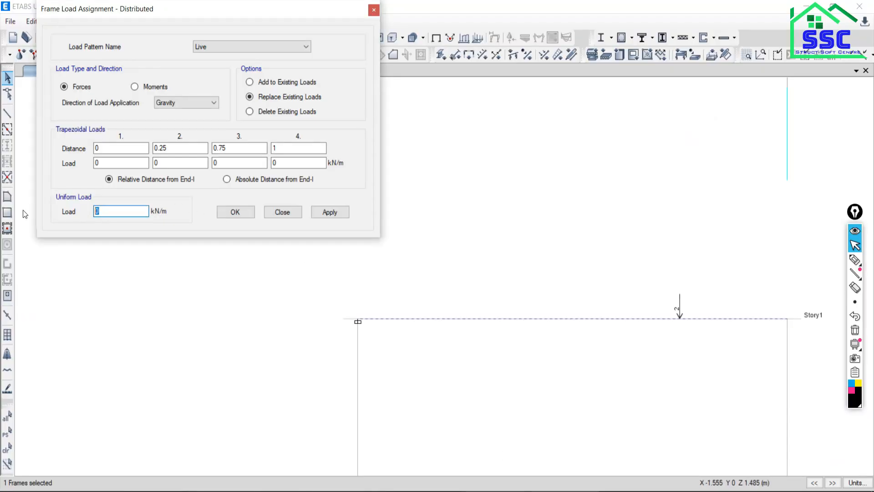
text(1.5)
click(326, 214)
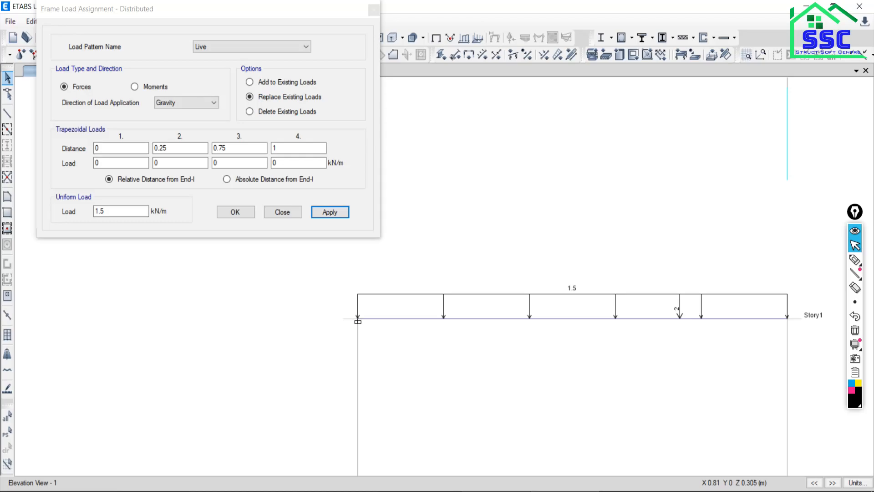
click(528, 490)
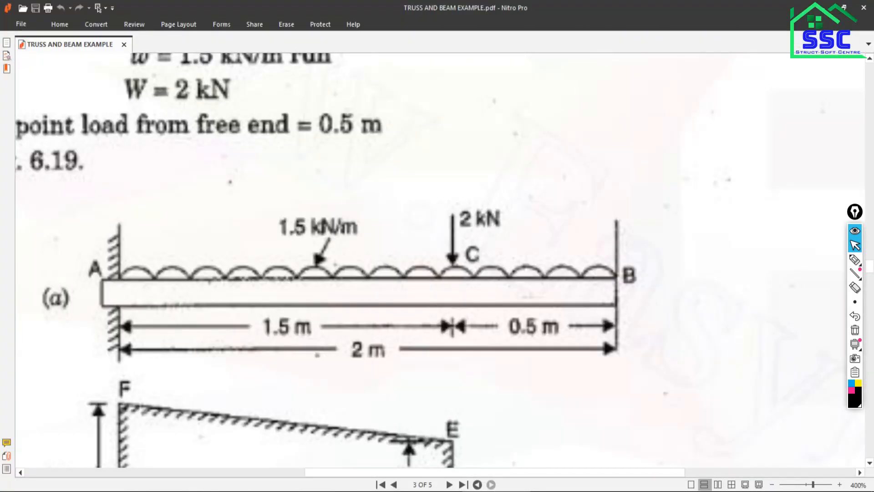
key(alt+Tab)
click(284, 214)
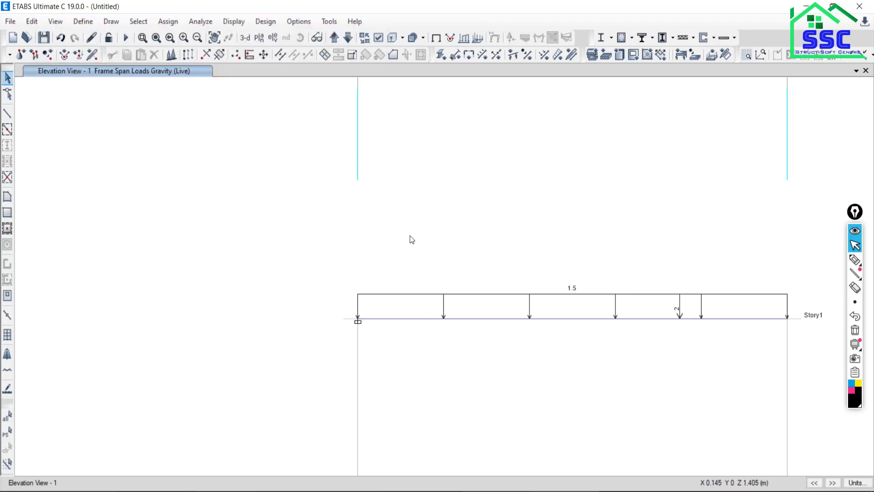
Check the model with all joint, frame, shell and other checks selected, and close the check report.
middle_drag(586, 353, 459, 299)
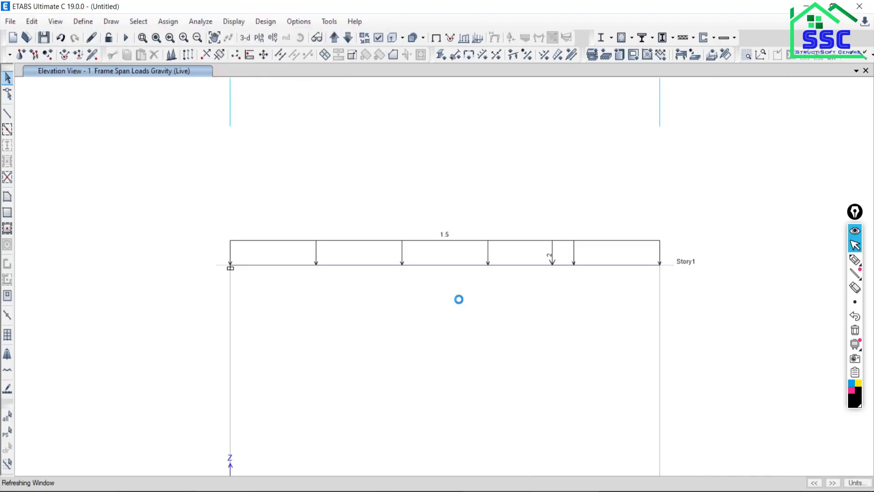
click(201, 21)
click(217, 40)
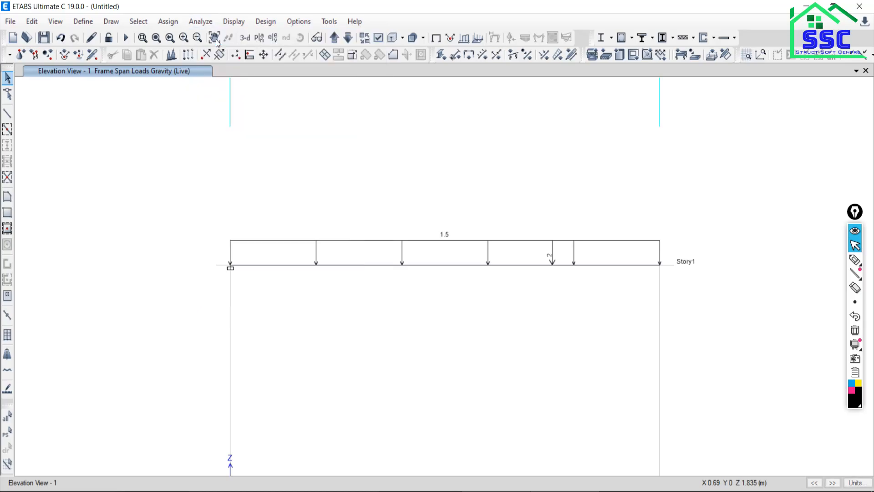
click(407, 403)
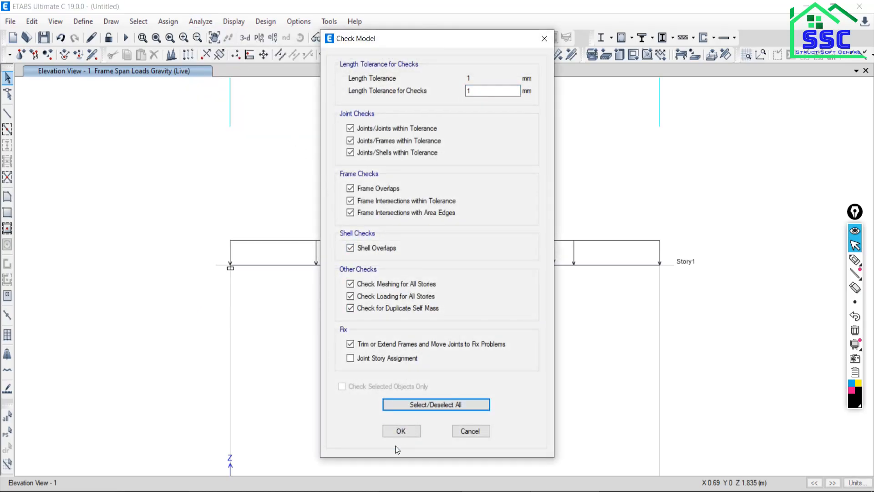
click(398, 432)
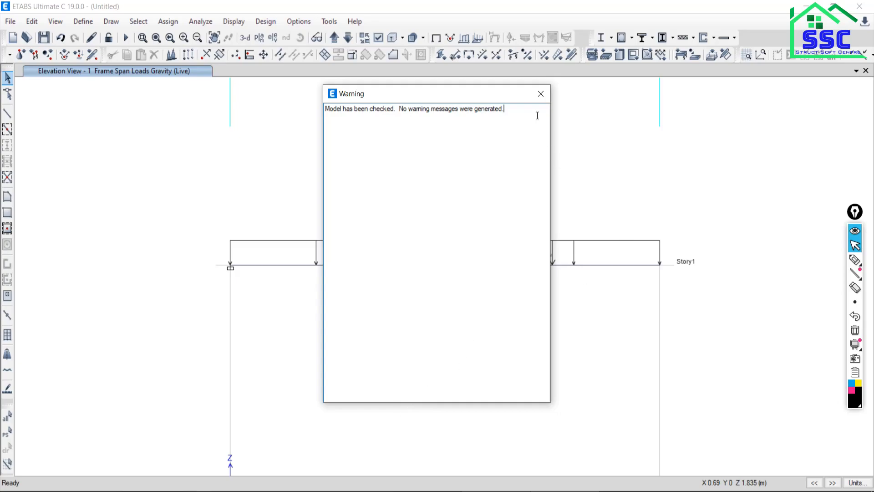
click(542, 94)
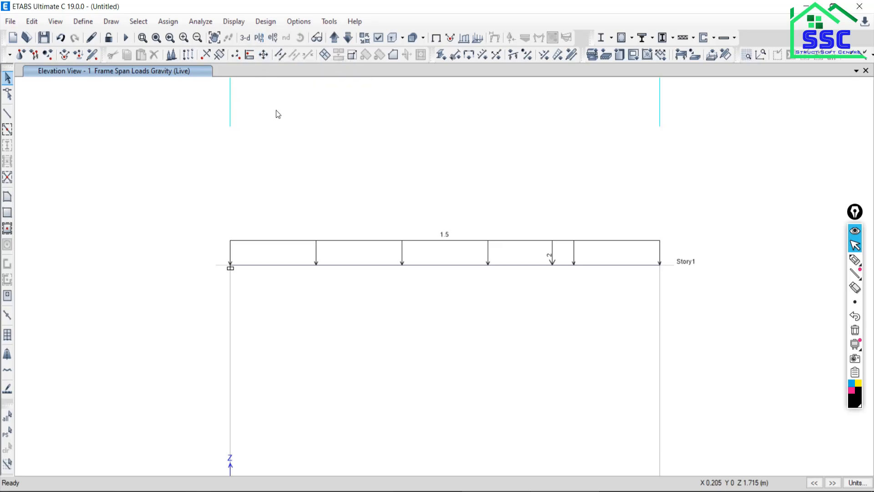
Run the analysis, saving the model as B2, and briefly animate the Dead displacement shape.
click(201, 21)
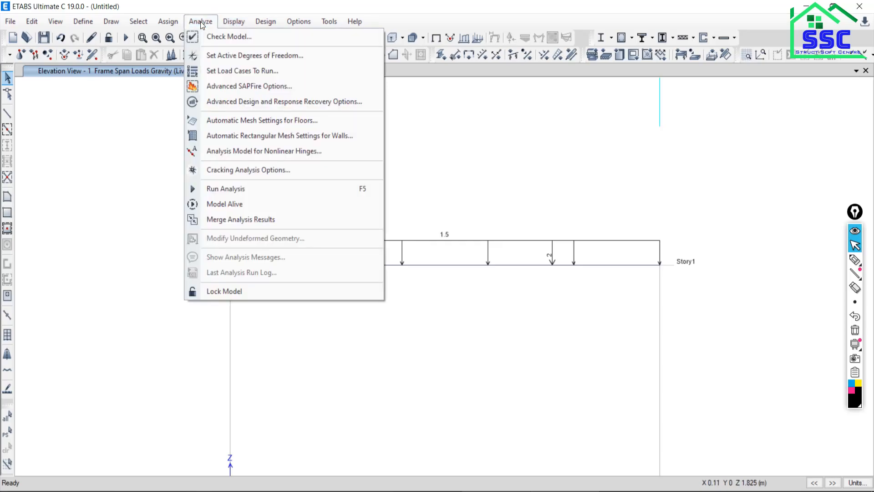
click(226, 189)
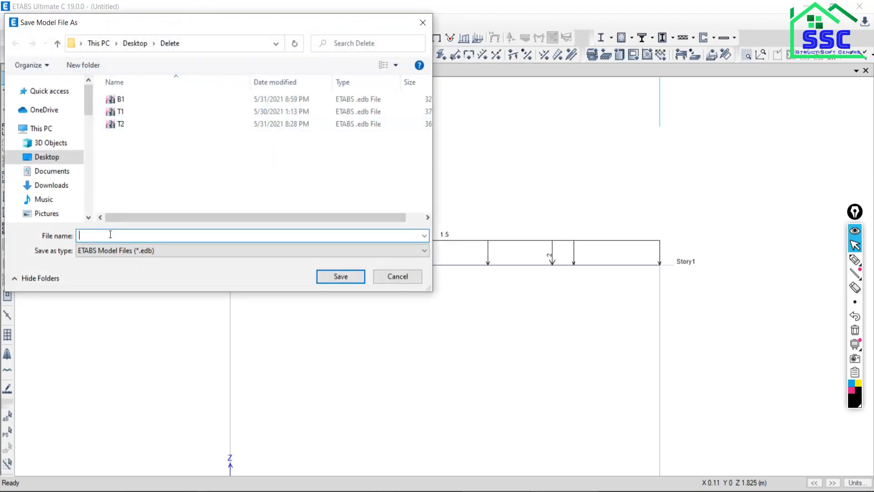
text(B2)
click(337, 282)
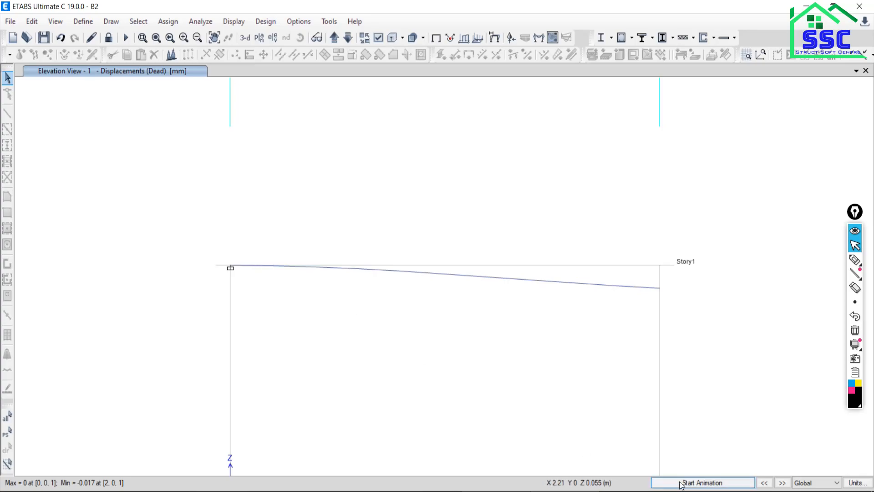
click(682, 482)
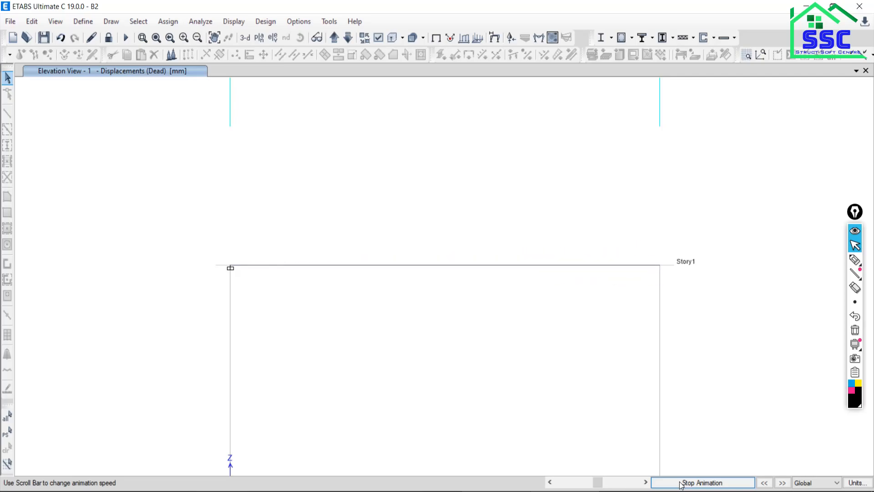
click(682, 483)
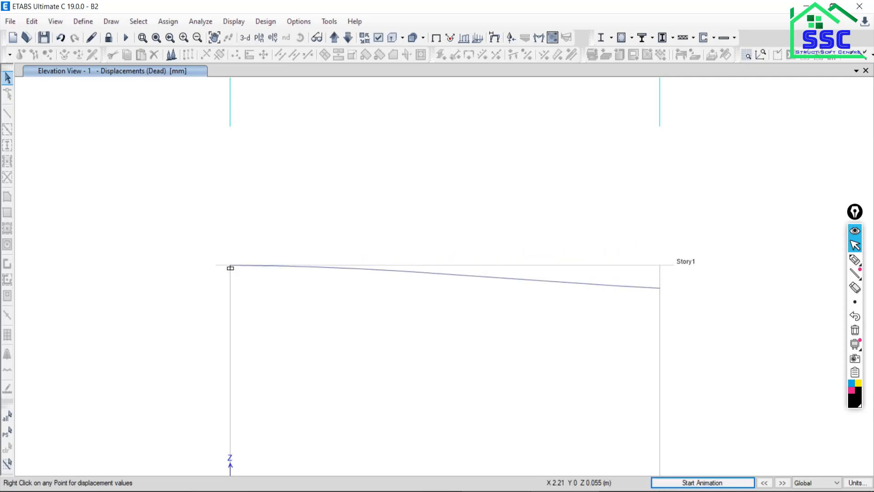
Display the frame Moment 3-3 diagram for the Live case with automatic scaling and filled diagrams.
click(240, 23)
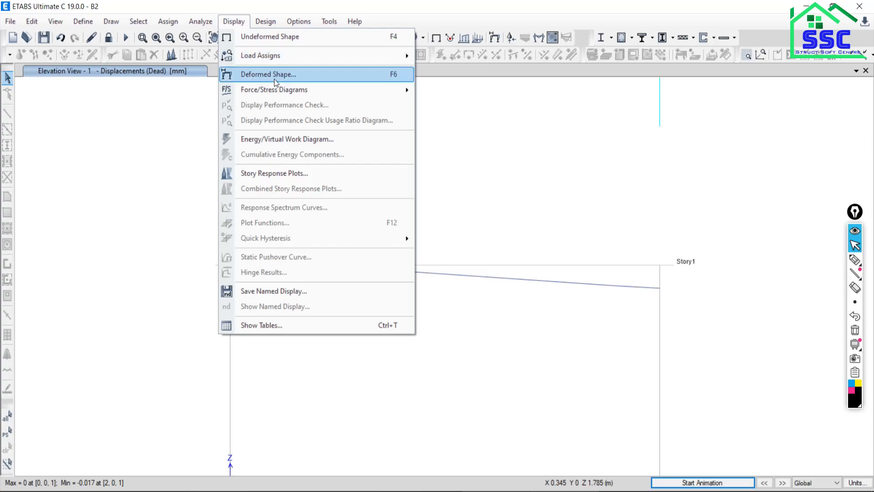
mouse_move(268, 91)
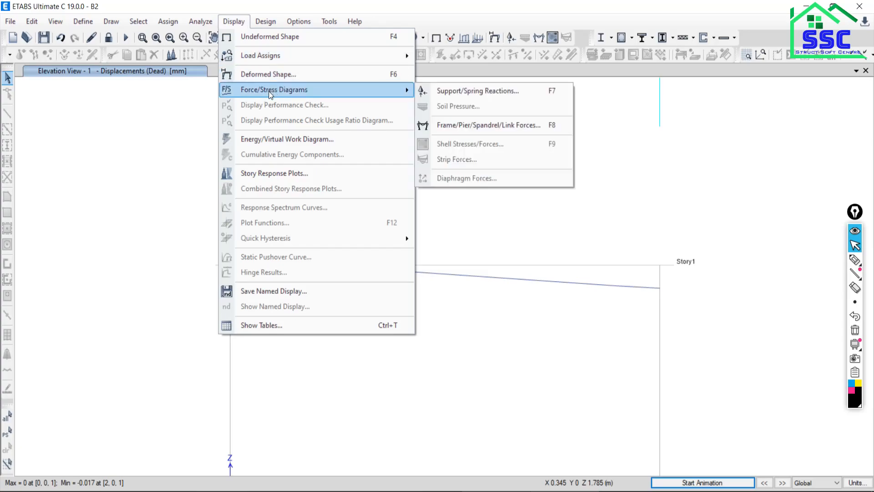
click(455, 126)
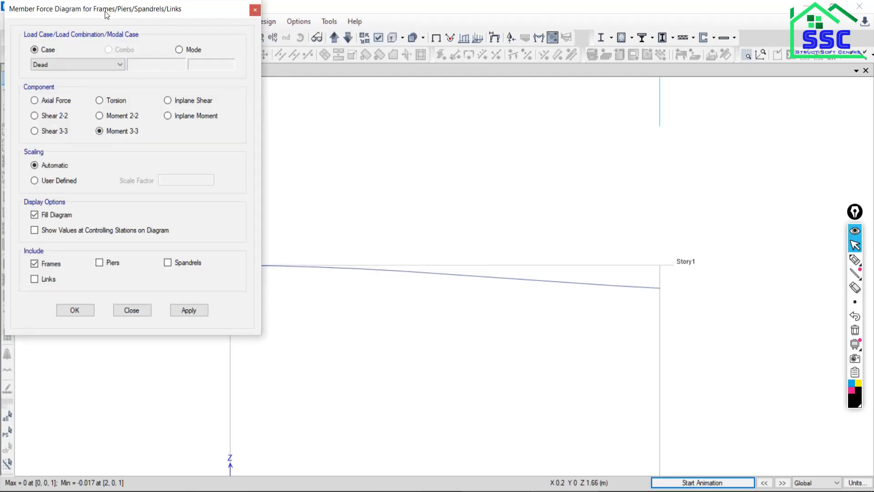
drag(106, 15, 182, 15)
click(134, 64)
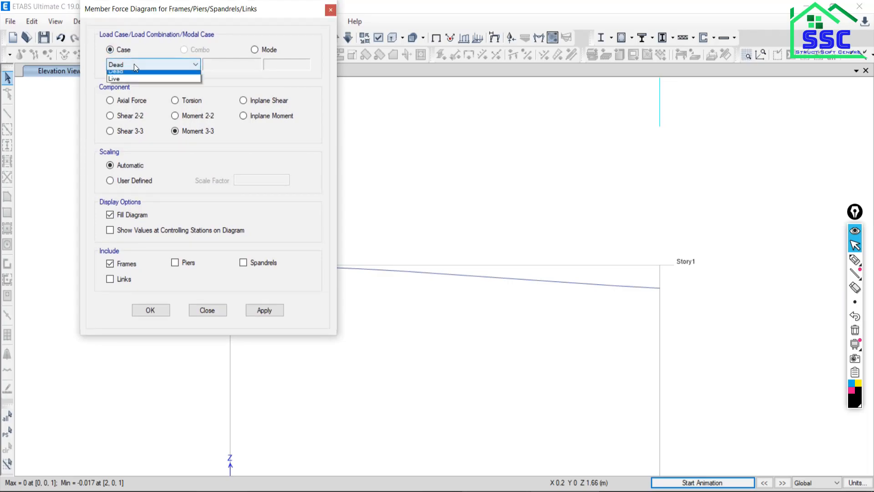
click(116, 84)
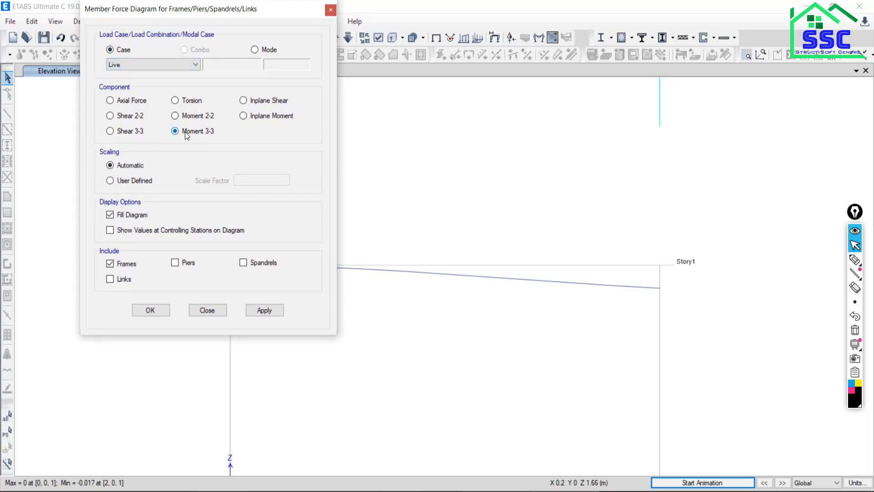
click(259, 309)
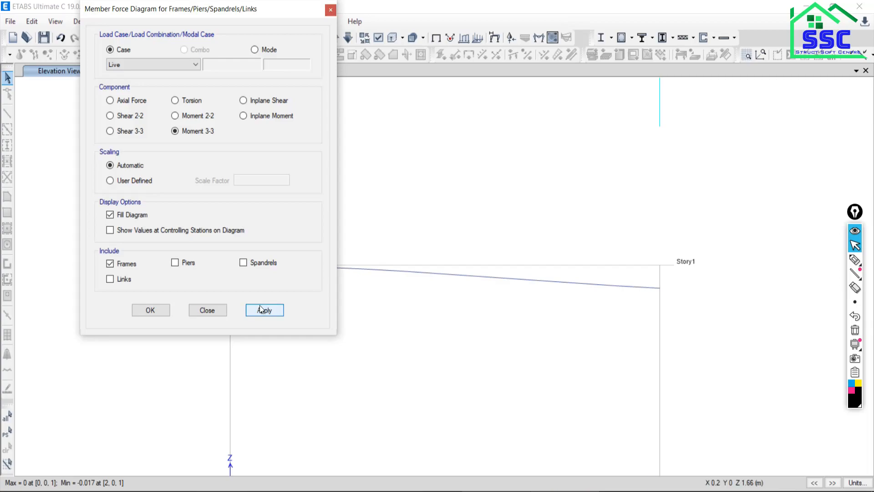
click(206, 310)
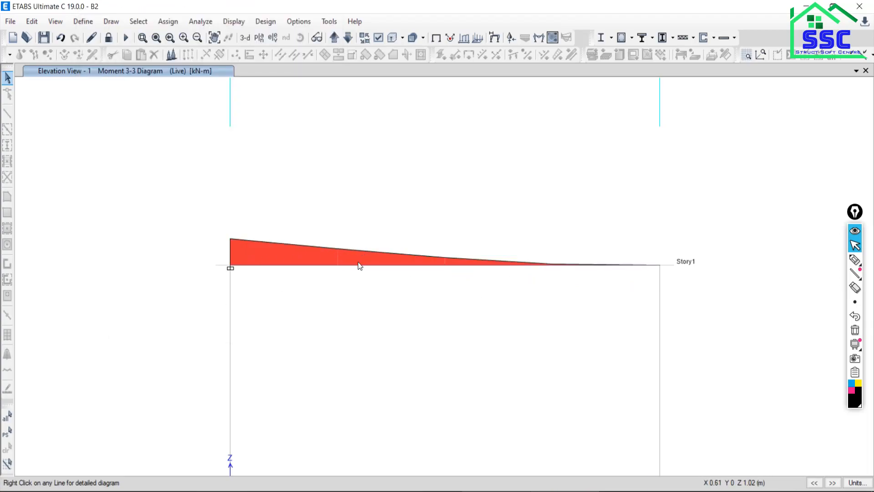
Open the beam's detailed force diagrams, compare them with the loading, S.F. and B.M. diagrams in the PDF, and return to ETABS.
mouse_move(355, 266)
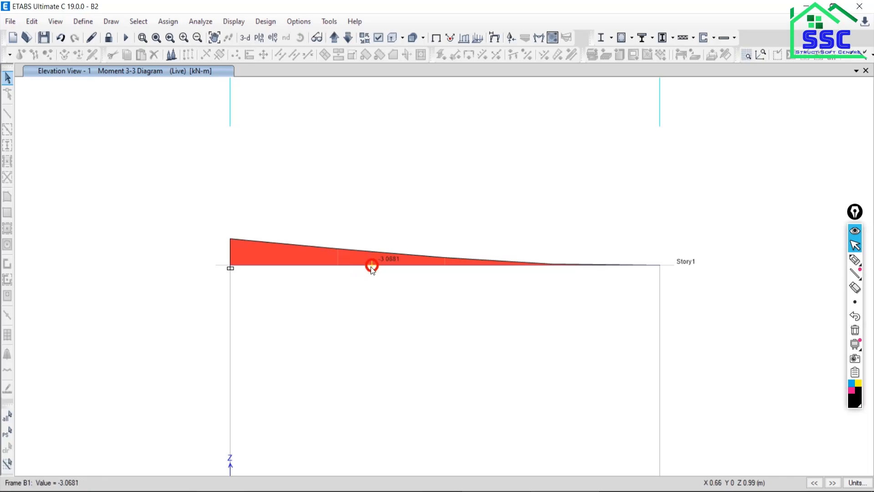
right_click(372, 268)
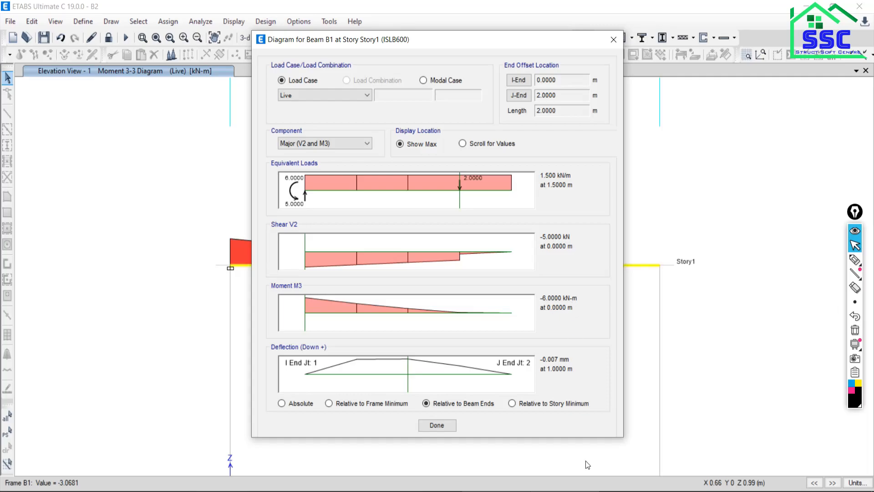
key(alt+Tab)
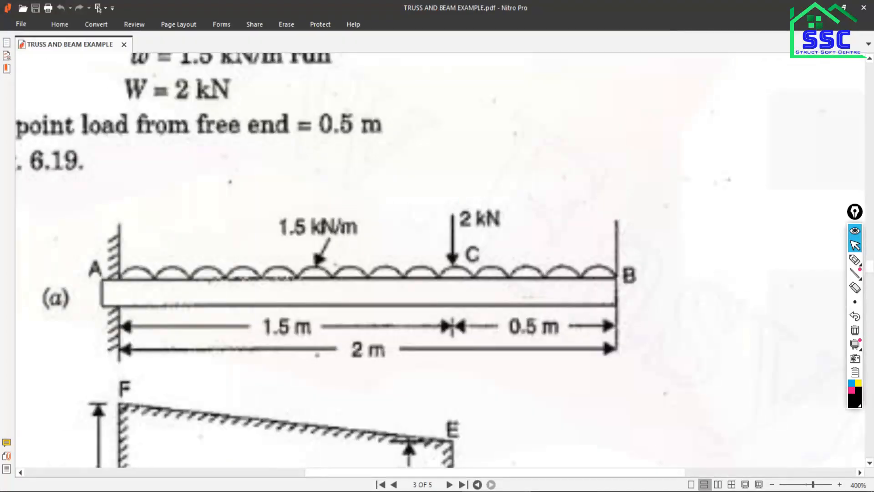
scroll(157, 310, down, 6)
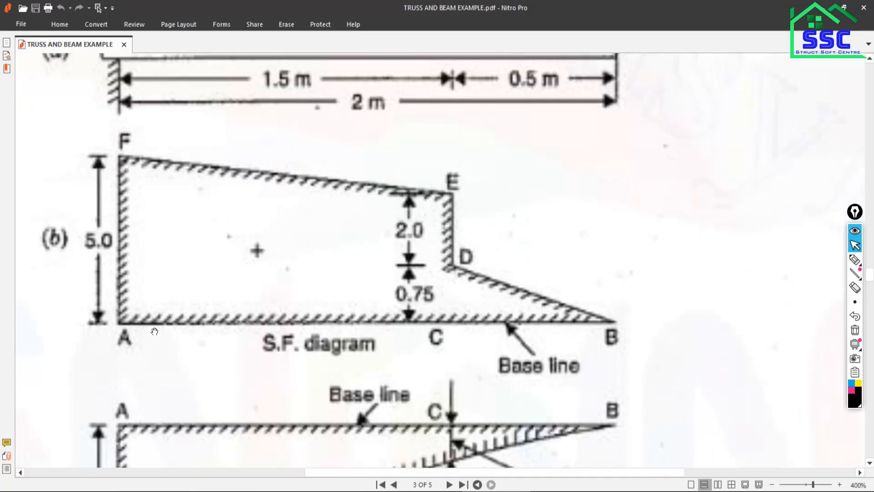
scroll(155, 331, down, 3)
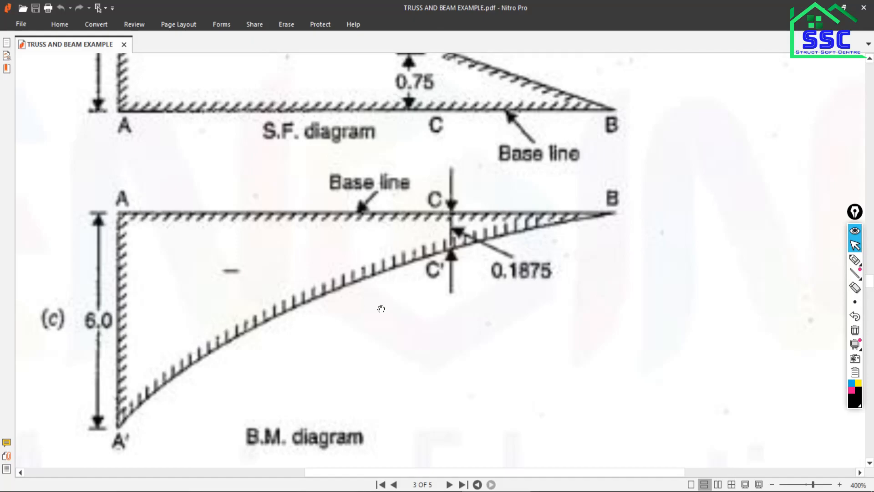
scroll(380, 306, up, 6)
scroll(352, 286, up, 3)
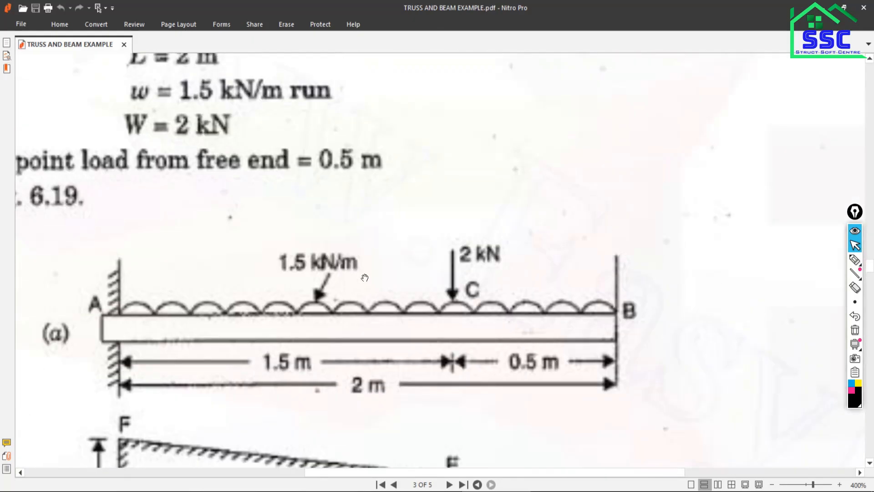
scroll(462, 361, down, 8)
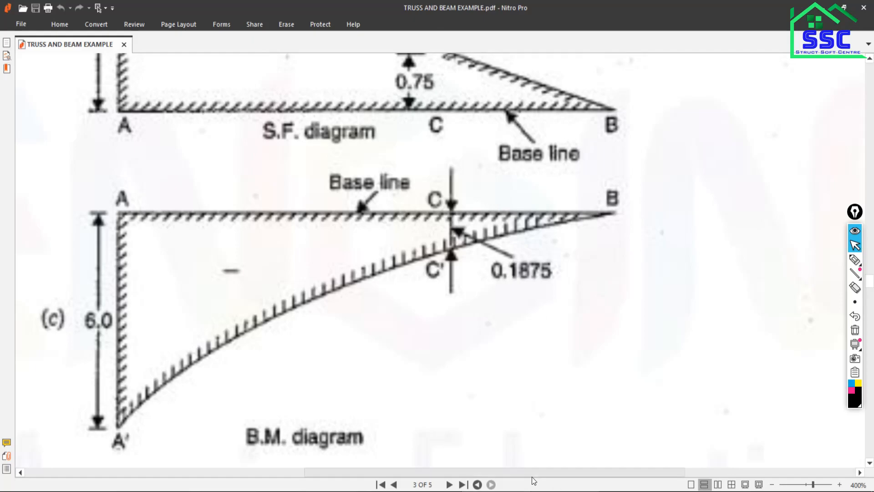
click(547, 491)
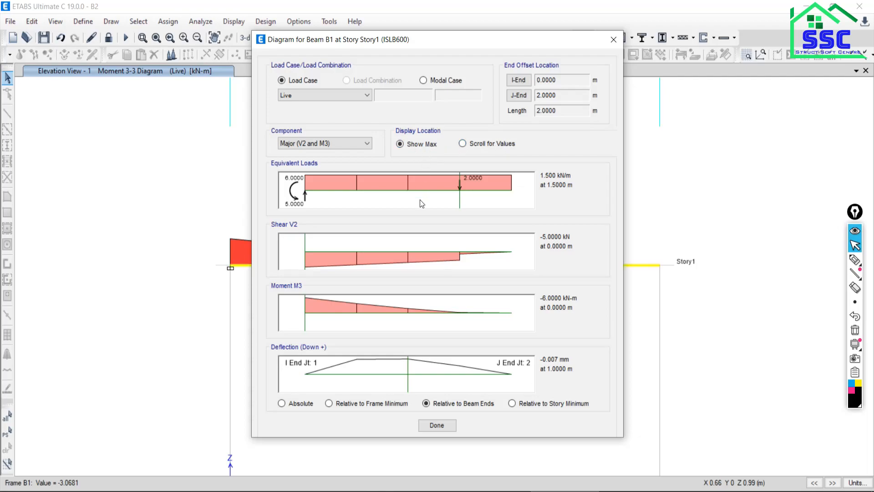
Read the beam's shear and moment with Scroll for Values at 1.5 m and compare them with point C in the PDF diagrams.
click(462, 143)
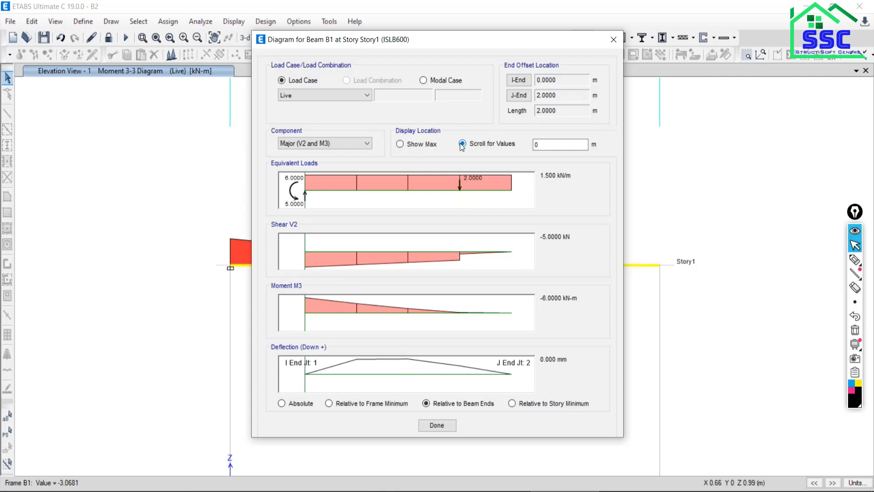
click(544, 145)
drag(544, 145, 495, 161)
text(1.5)
key(Tab)
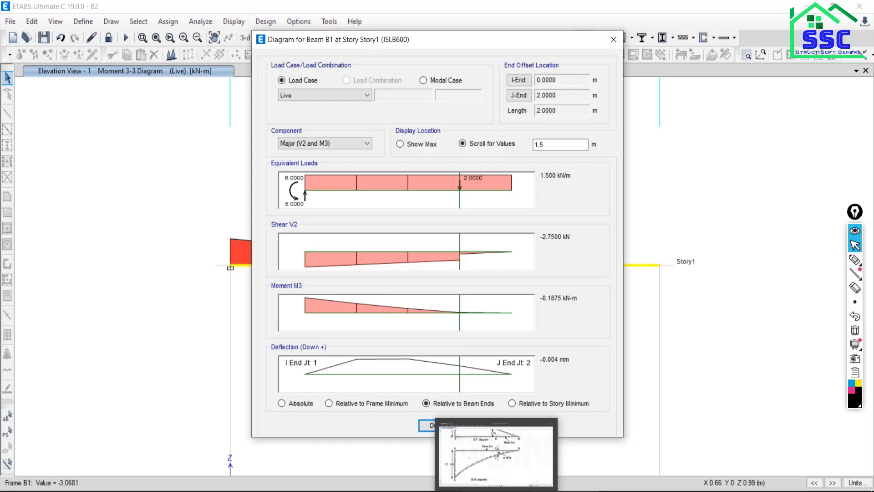
click(508, 471)
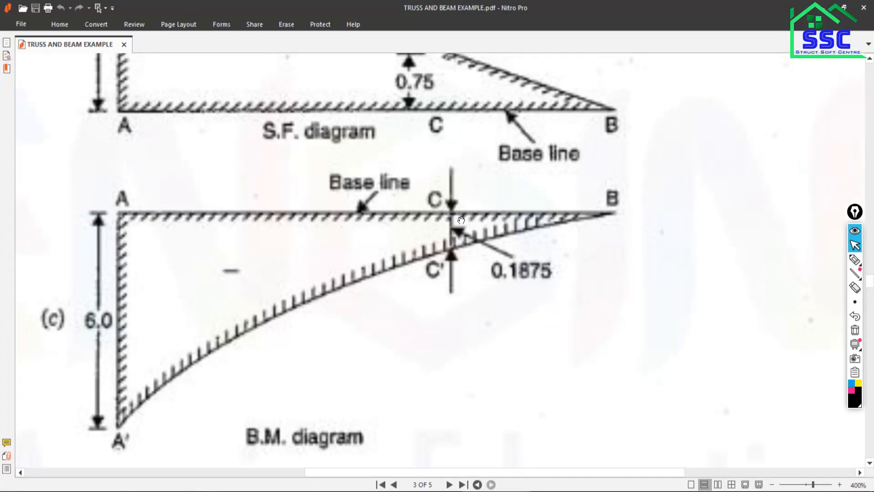
scroll(459, 219, up, 5)
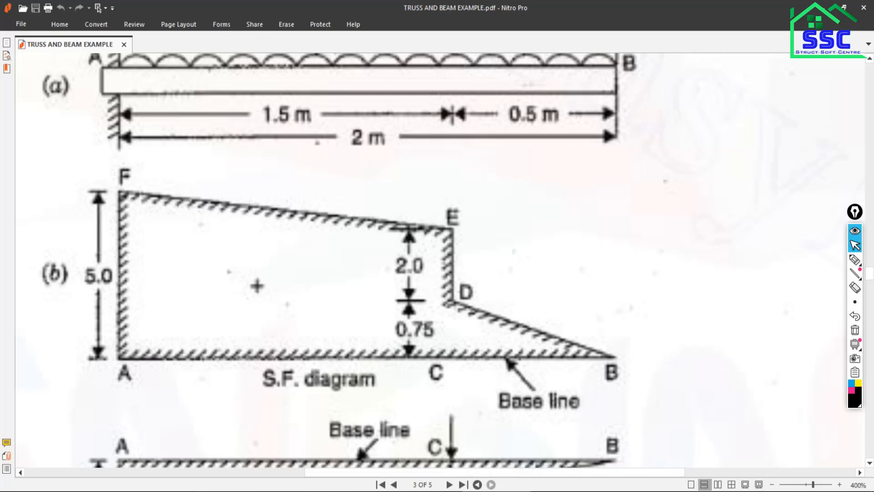
key(alt+Tab)
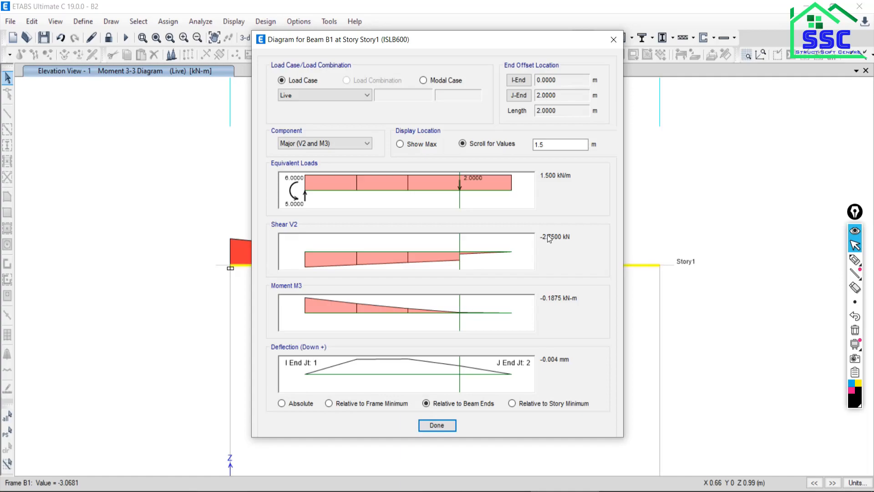
Read the beam's shear and moment at 0 m, compare them with the PDF's S.F. diagram, and close the detailed diagrams.
click(420, 243)
click(283, 250)
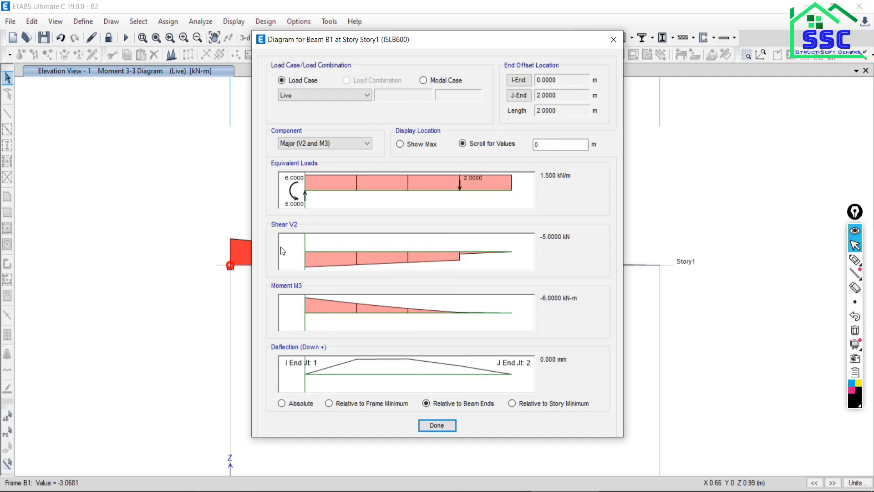
click(494, 490)
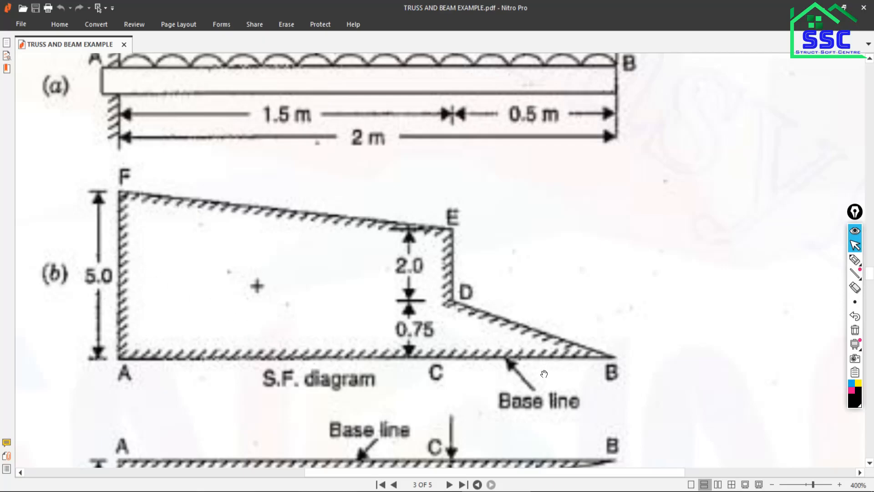
click(549, 490)
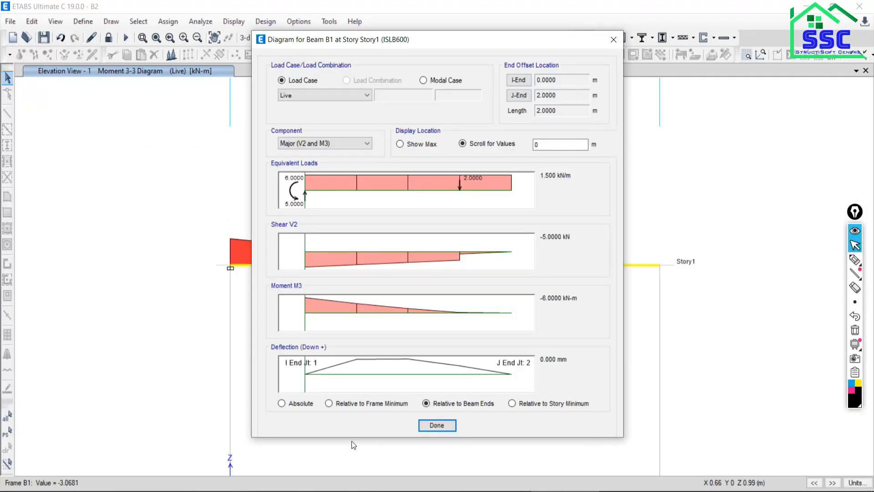
click(430, 428)
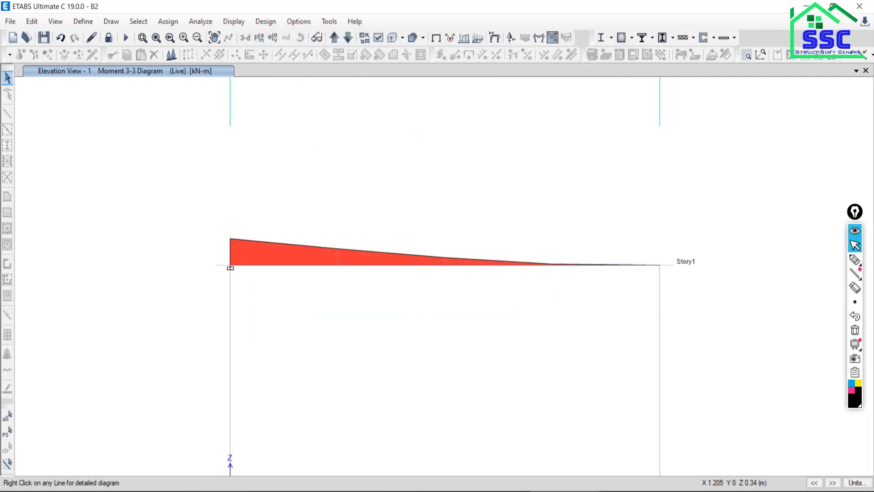
Switch to the PDF and examine the Fig. Q. 7 beam example on page 4 from support A at 400% zoom.
key(alt+Tab)
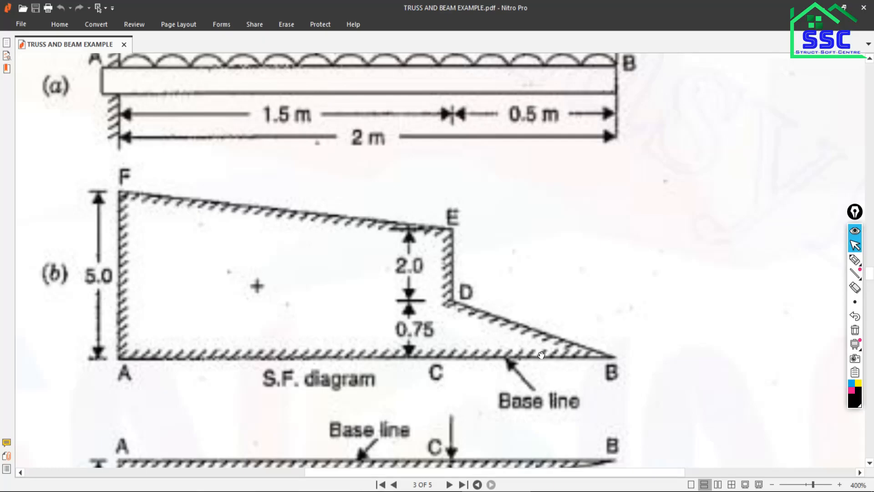
scroll(541, 355, down, 3)
scroll(535, 341, down, 15)
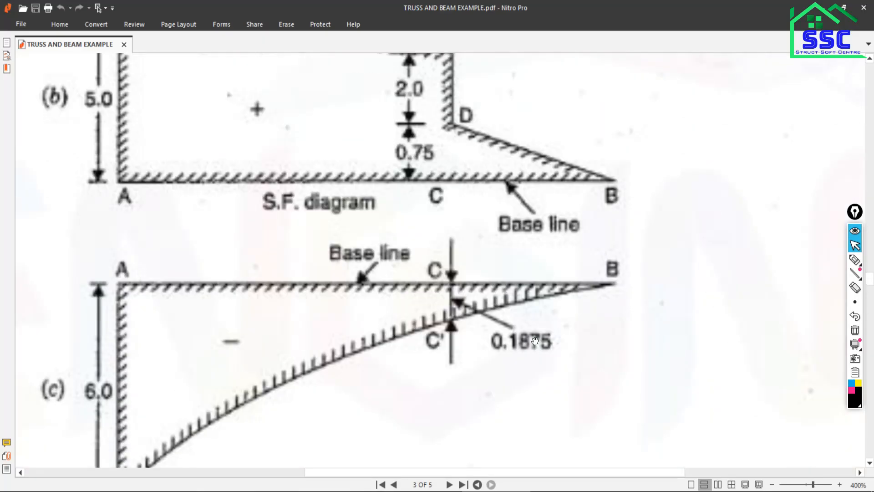
scroll(535, 340, down, 1)
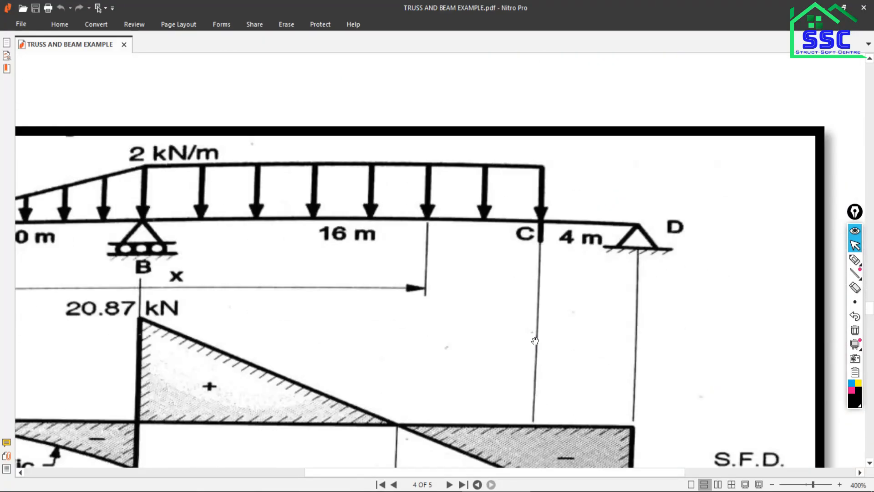
click(811, 486)
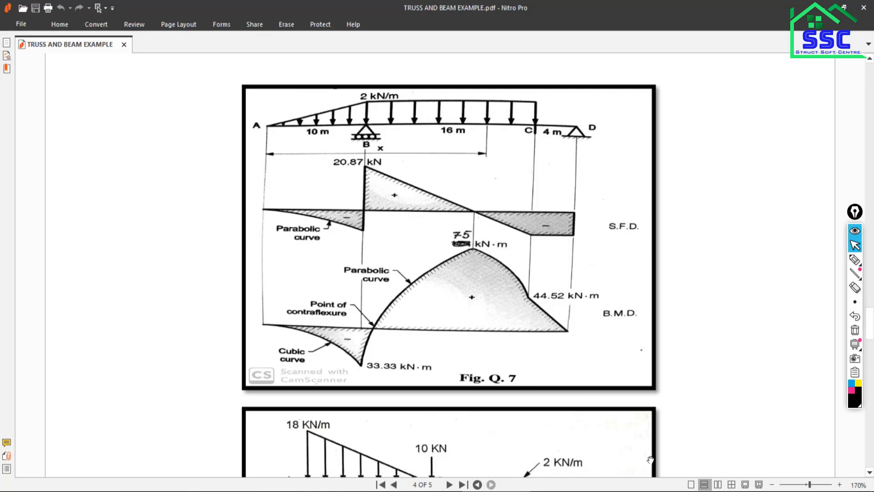
click(840, 485)
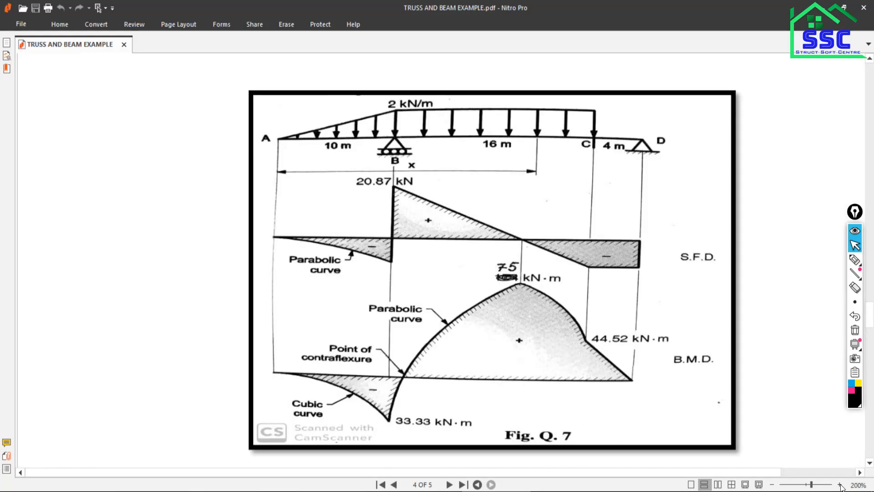
click(840, 485)
scroll(642, 345, down, 1)
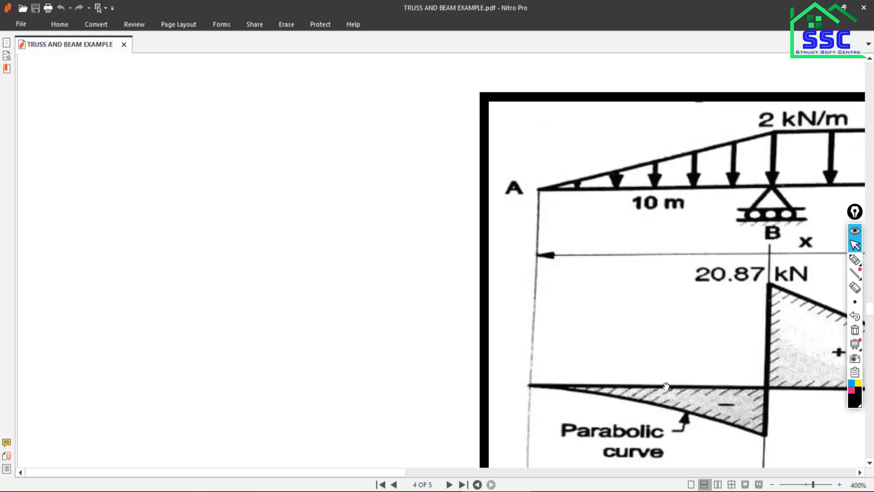
Examine the full Fig. Q. 7 beam from A to D in the PDF, including its spans, supports and loading.
click(485, 474)
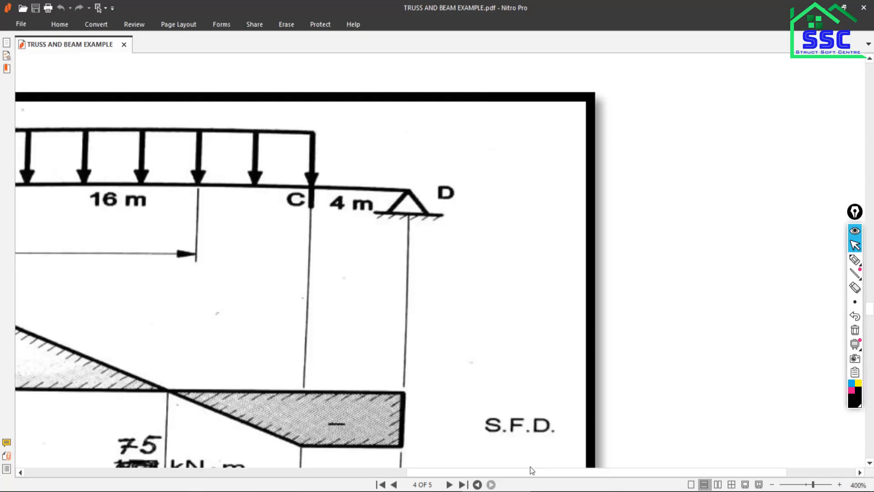
drag(482, 470, 324, 465)
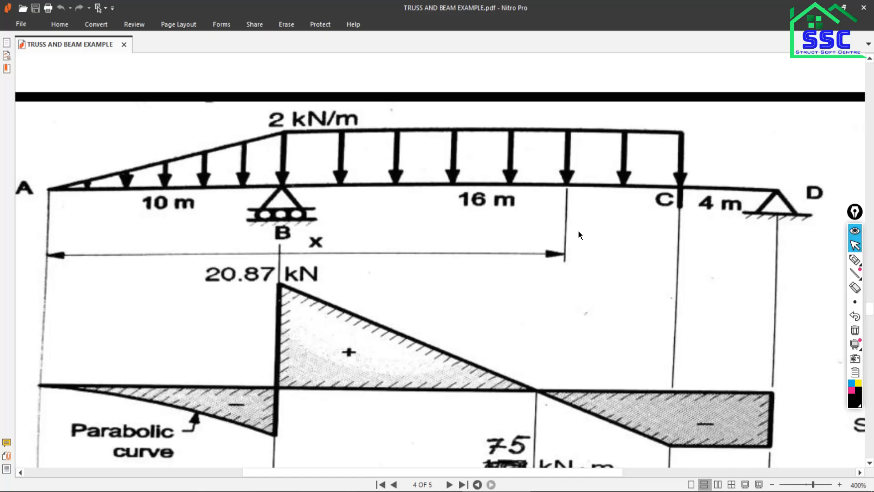
Switch to the Google Meet session to check the participants, and return to the beam example in the PDF.
click(290, 491)
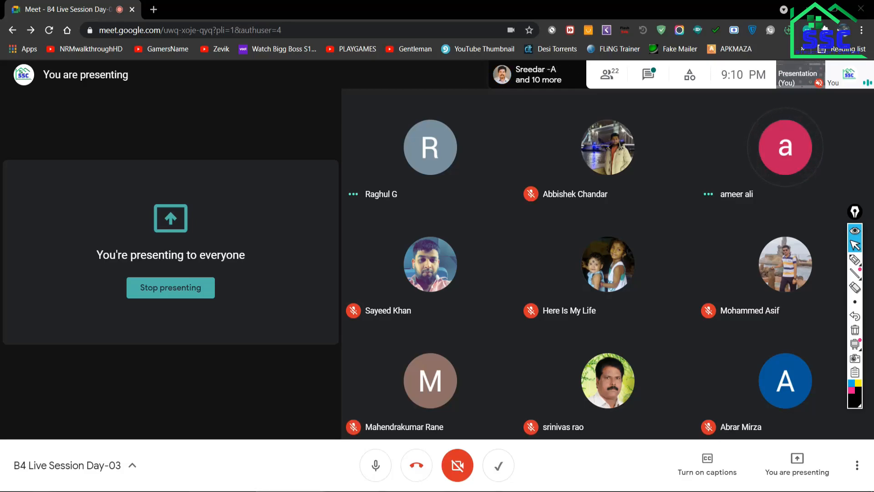
click(566, 491)
click(505, 491)
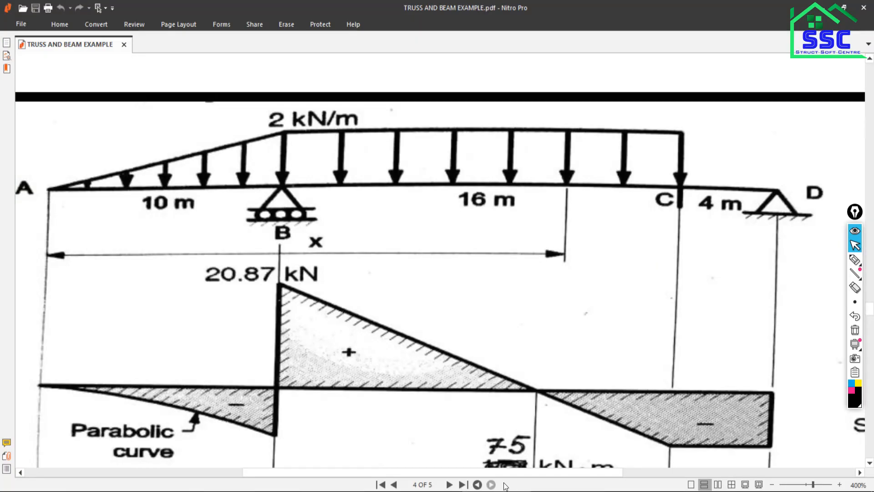
Trace the beam line freehand with the annotation pen, first in black from D past B, and again in pink from D to A.
click(855, 260)
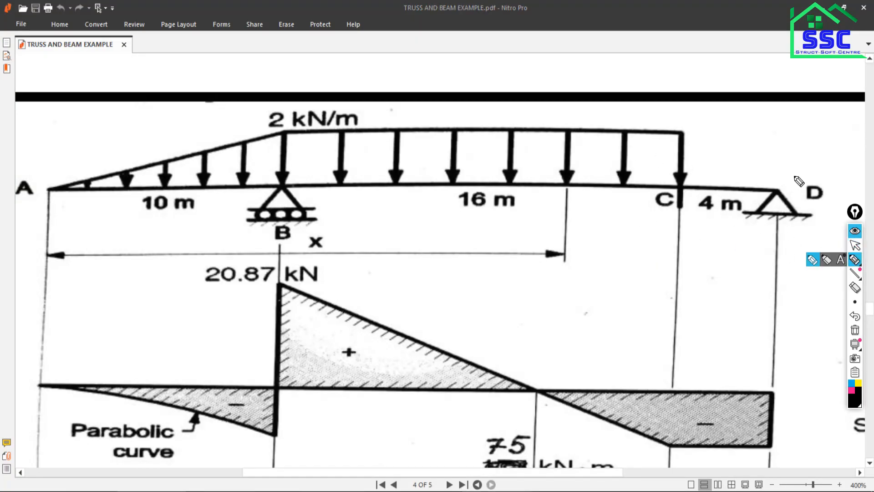
drag(783, 190, 178, 181)
click(851, 392)
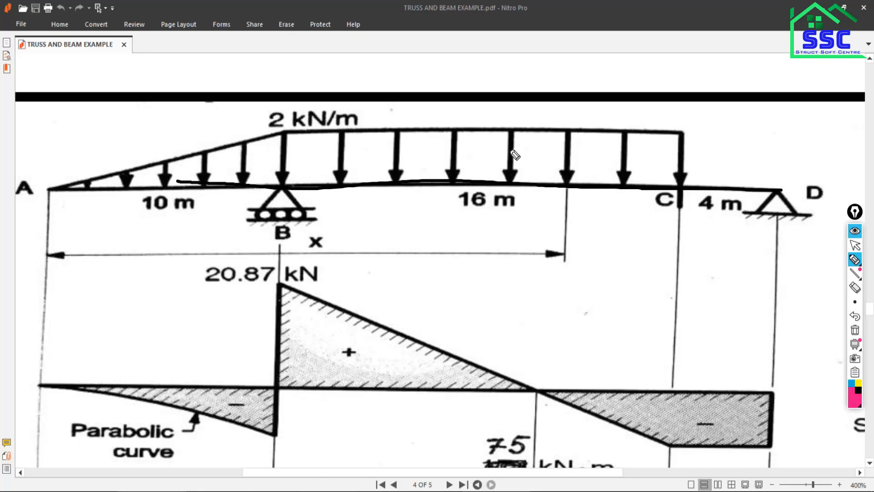
mouse_move(783, 191)
mouse_down()
mouse_move(228, 181)
mouse_move(240, 183)
mouse_move(33, 188)
mouse_up()
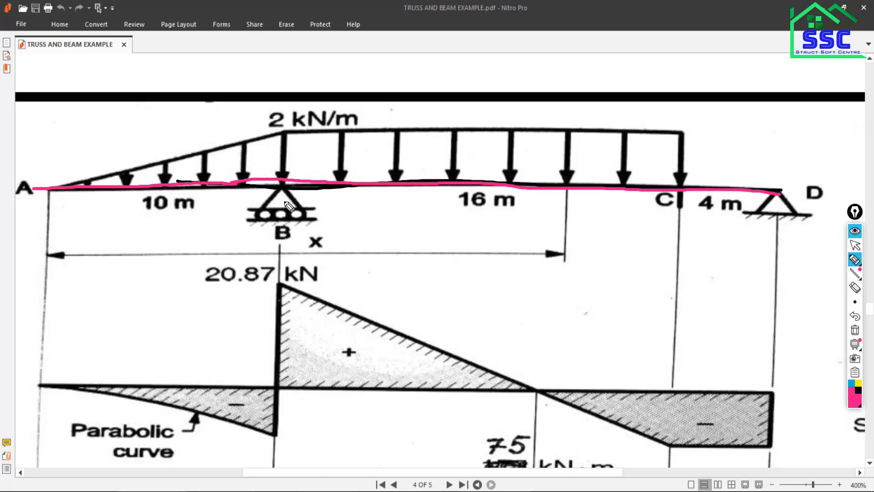
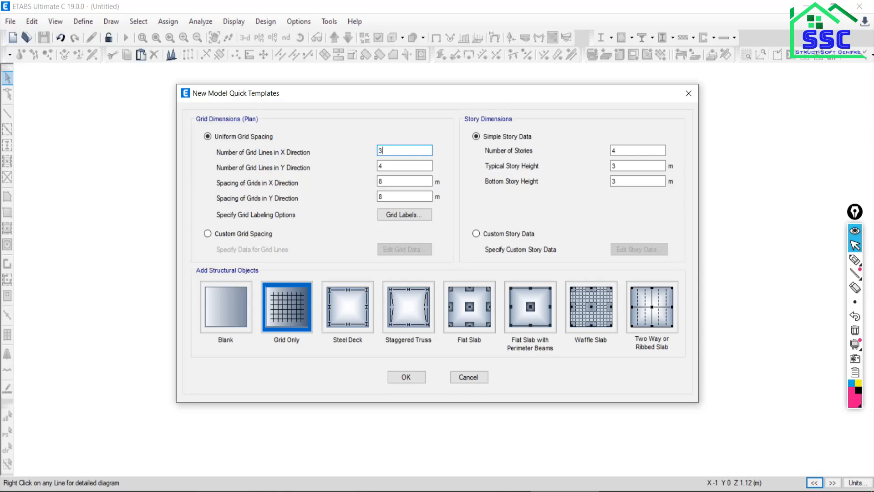
Set the number of grid lines in the Y direction to 1, and check the full Fig. Q. 7 beam in the PDF.
key(Tab)
text(1)
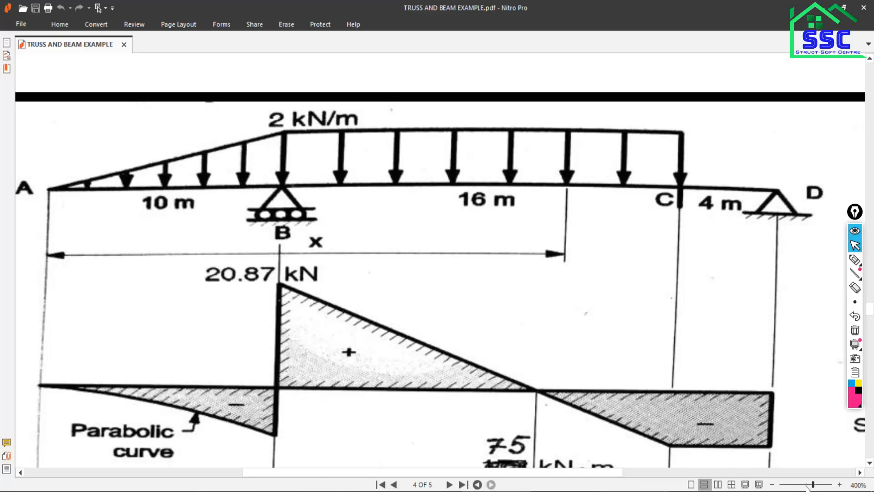
drag(813, 485, 810, 485)
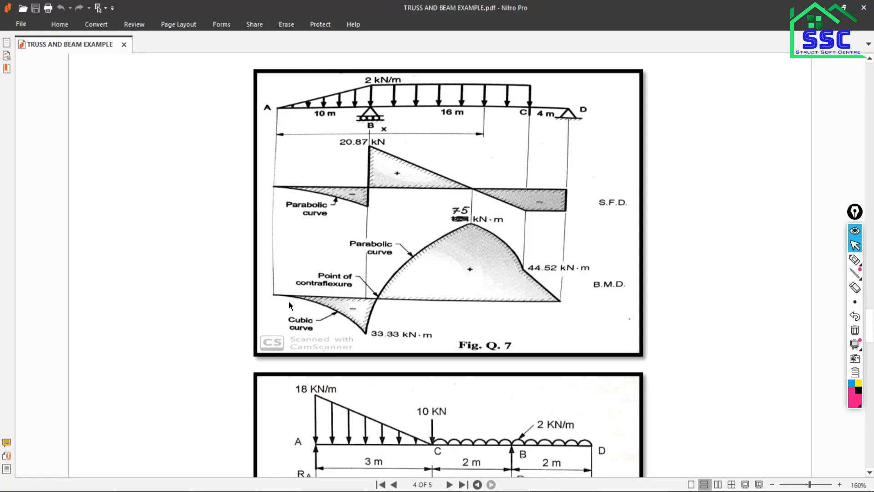
scroll(380, 134, up, 1)
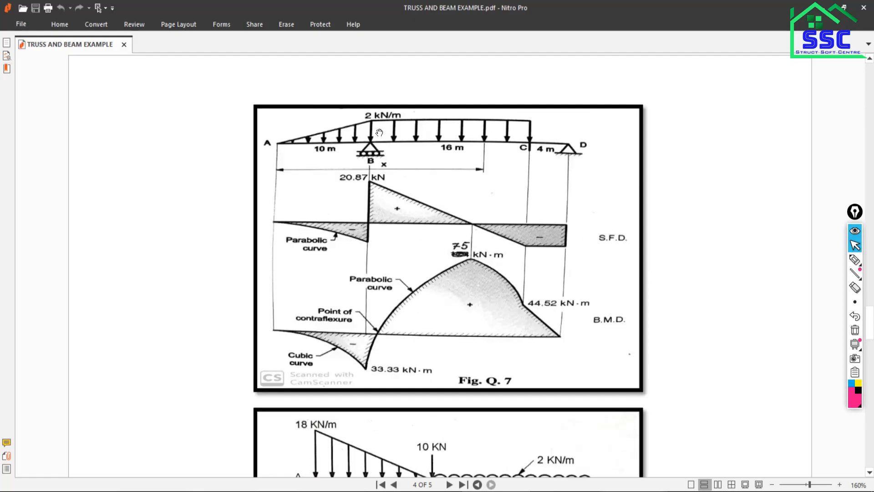
scroll(372, 148, up, 1)
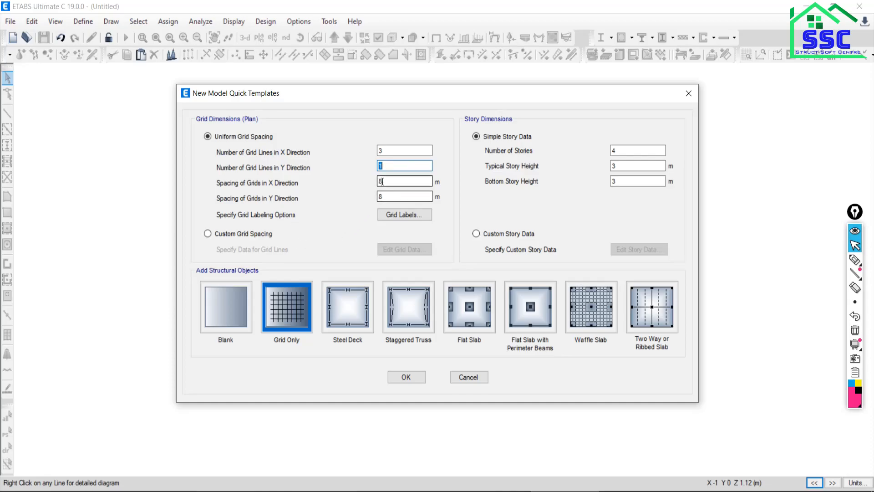
Switch the model template to custom grid spacing and display its grid data as spacing.
click(208, 233)
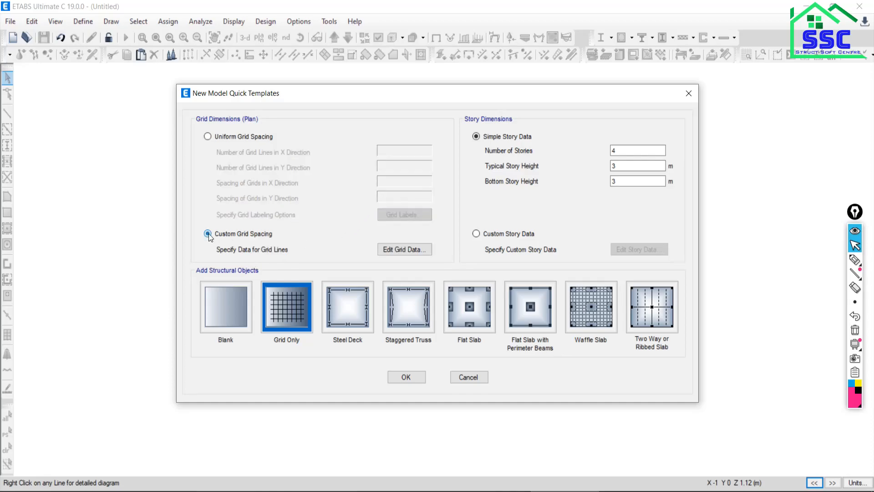
click(391, 249)
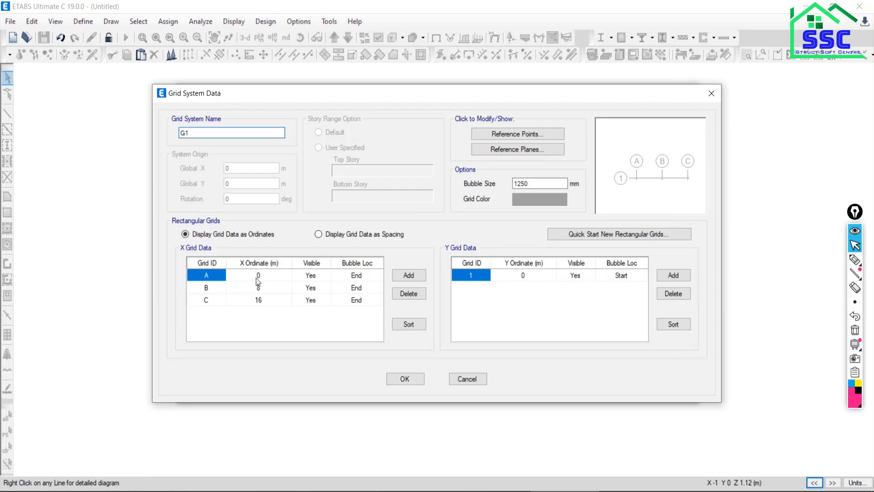
click(320, 235)
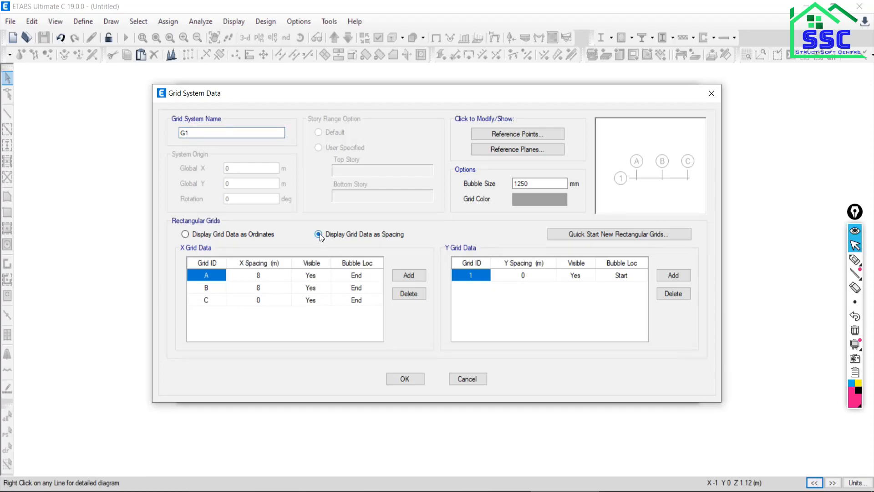
Check the beam's span lengths enlarged in the PDF, and set the X spacing of grid A to 10 m.
click(258, 276)
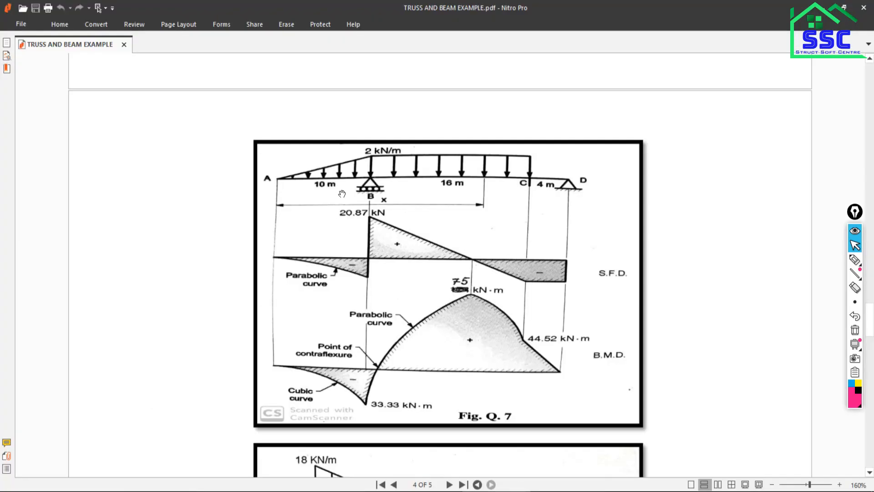
click(841, 484)
click(841, 484)
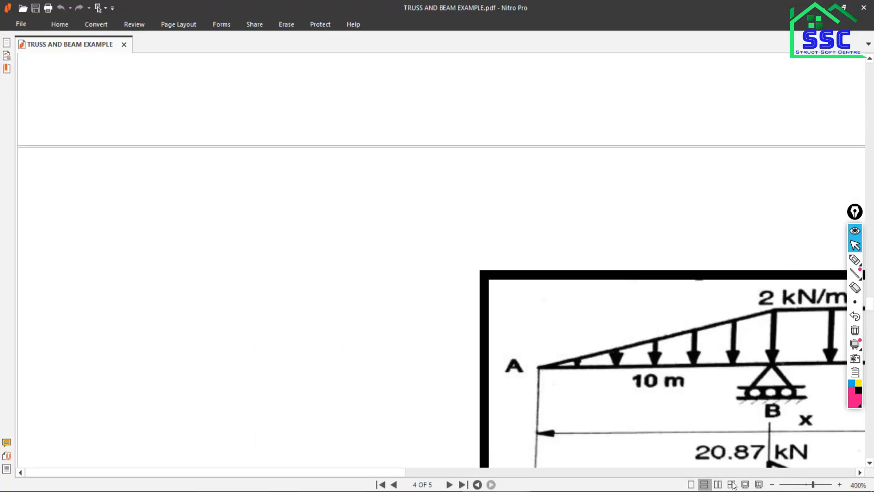
click(560, 473)
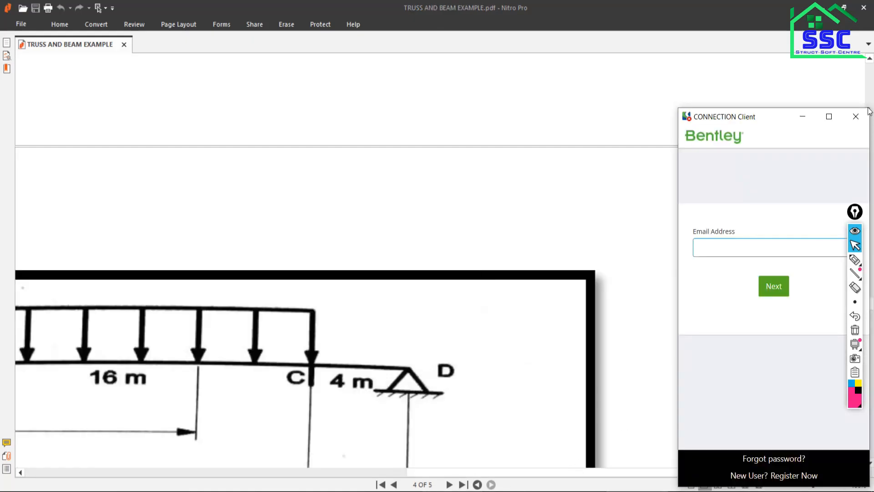
click(855, 118)
drag(623, 470, 456, 469)
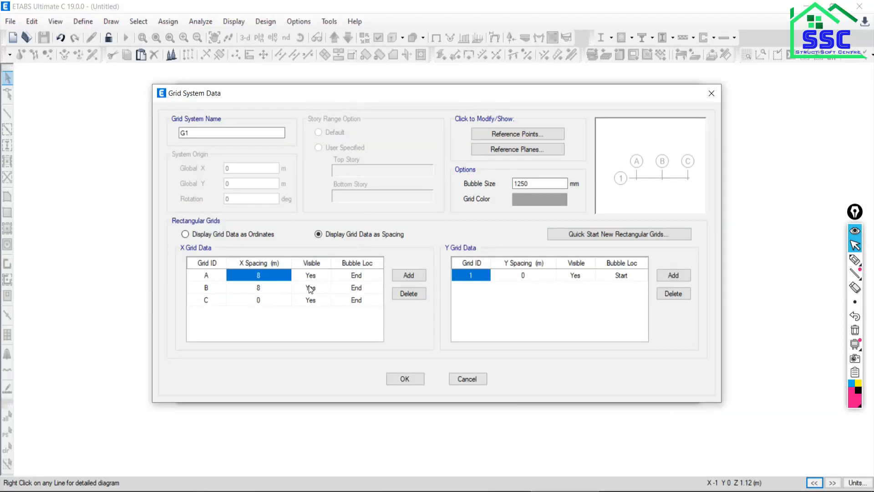
click(258, 277)
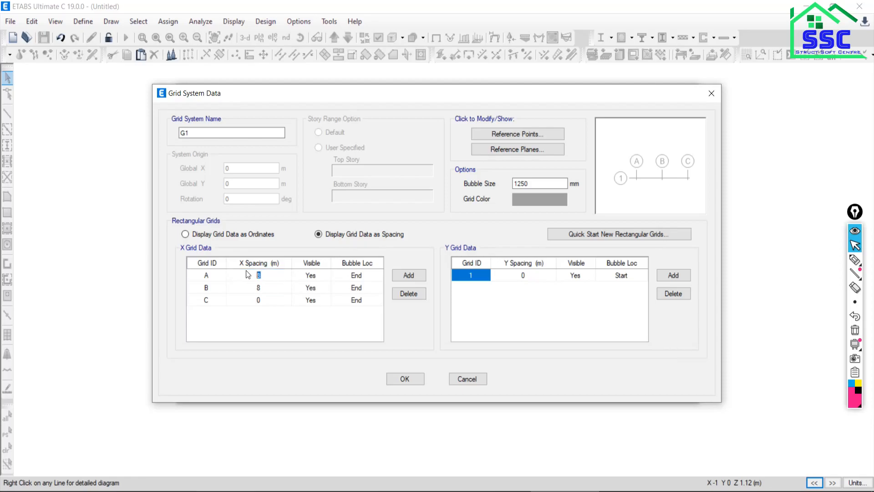
text(10)
Set the X spacing of grid B to 20 m and change the grid colour to a darker grey.
click(262, 288)
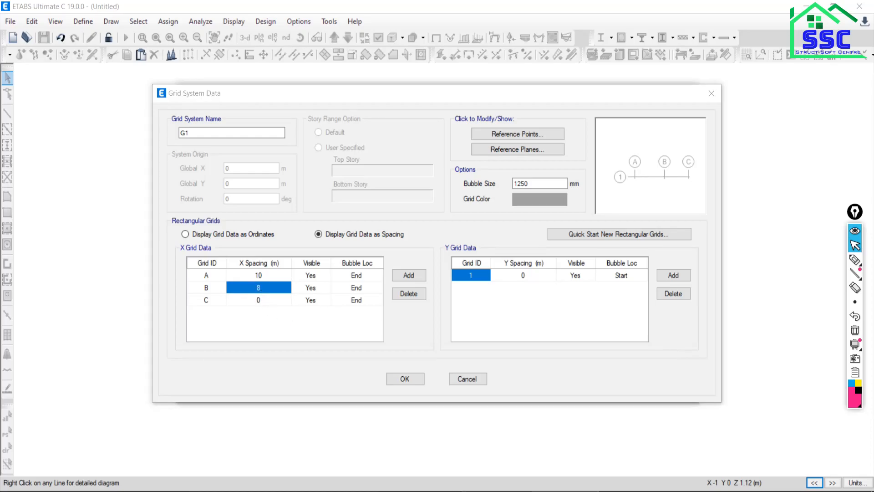
key(alt+Tab)
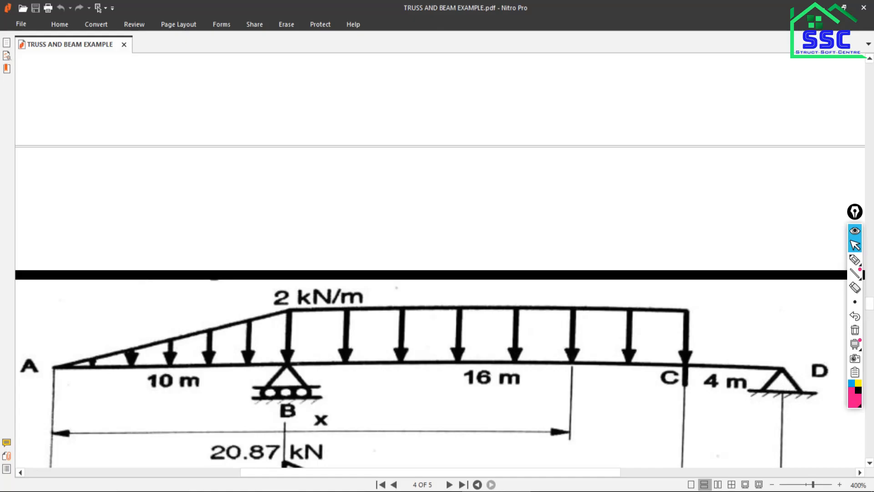
key(alt+Tab)
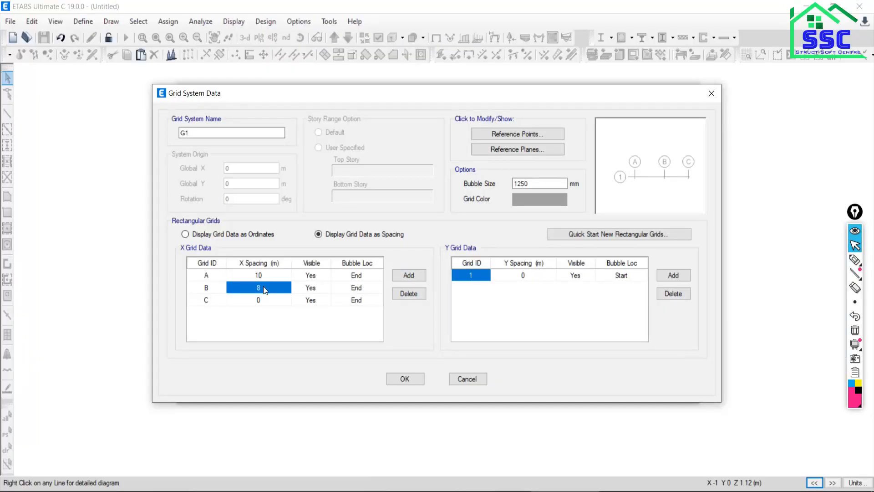
text(20)
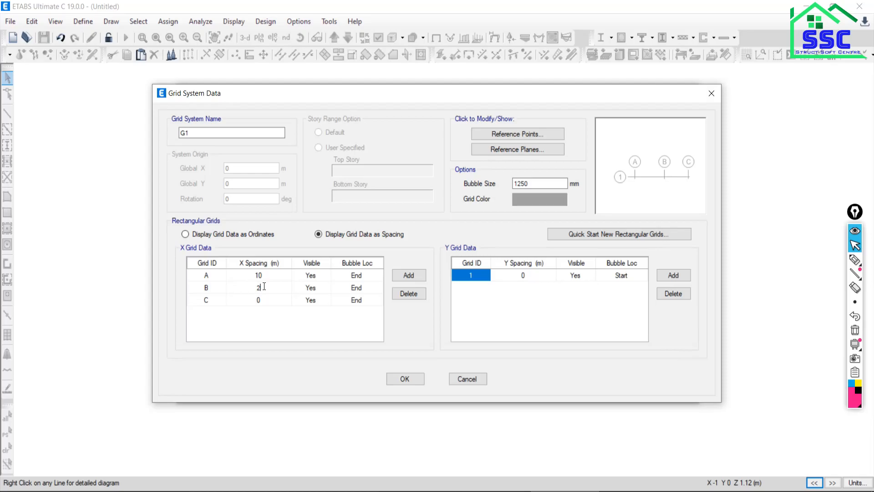
click(536, 199)
drag(559, 170, 563, 188)
click(332, 281)
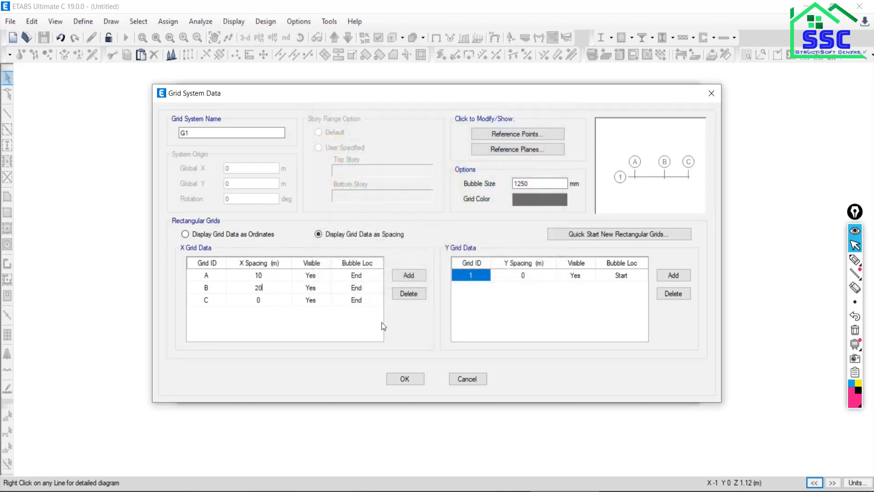
click(405, 379)
Create a Grid Only model with 1 story, a typical story height of 1 m and a bottom story height of 1 m.
double_click(625, 151)
text(1)
double_click(620, 167)
text(1)
double_click(615, 181)
text(1)
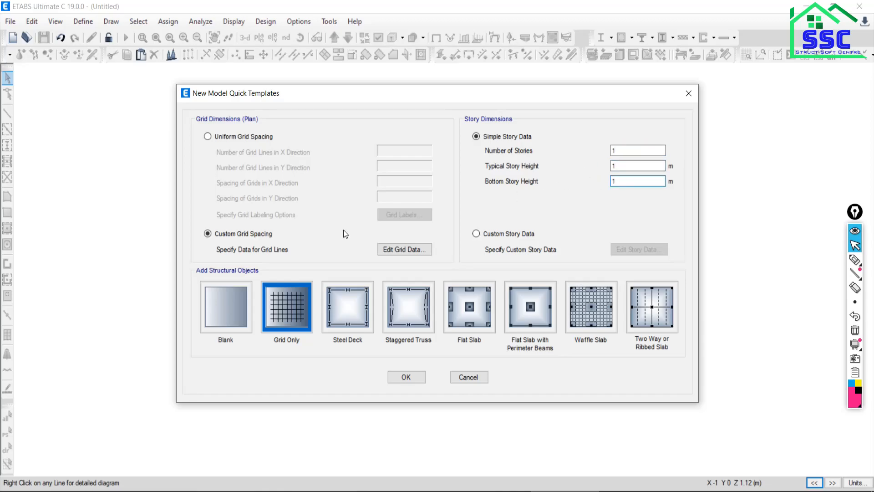
click(283, 310)
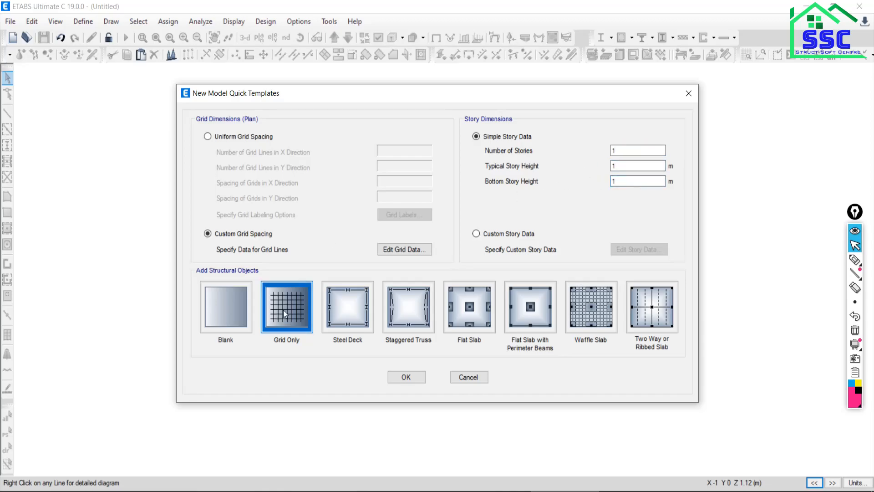
click(406, 378)
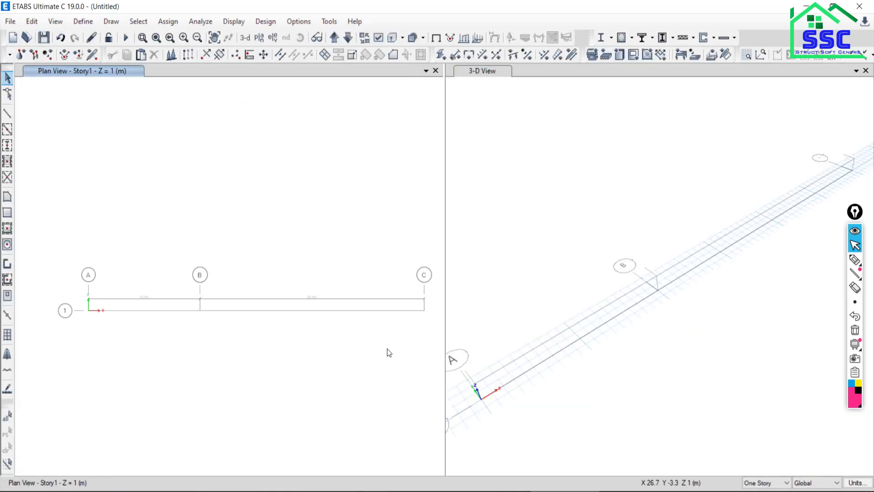
Close the 3-D view and show the elevation along grid line 1 in the remaining view.
click(865, 71)
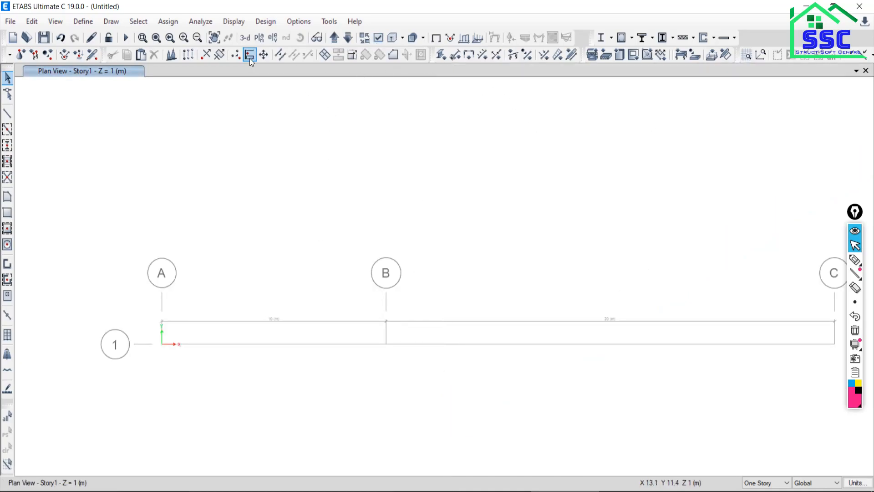
click(274, 37)
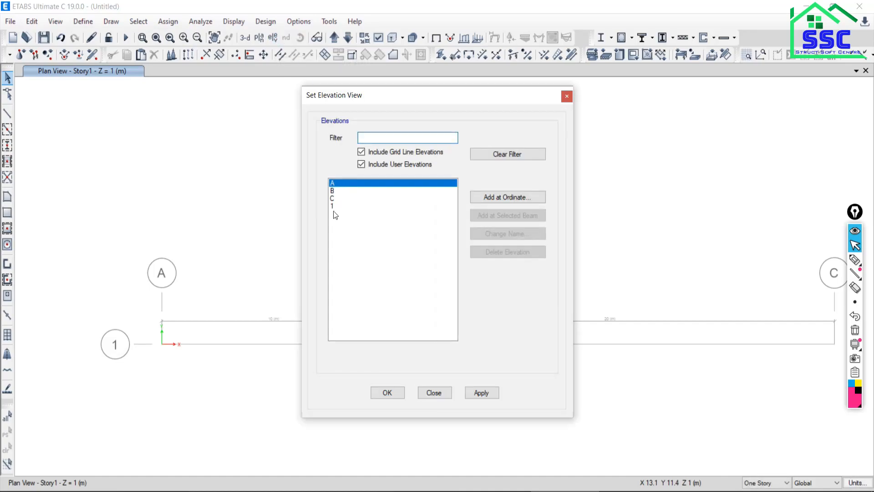
click(336, 207)
click(479, 393)
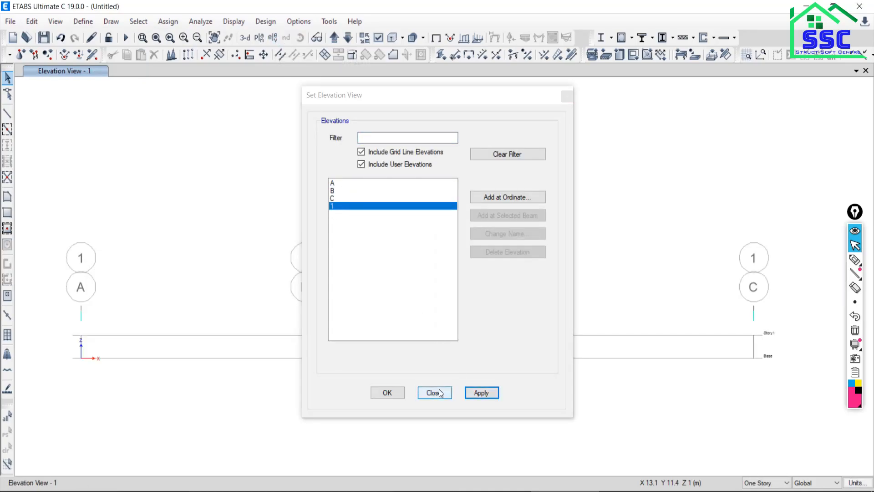
click(434, 392)
Draw a 10 m frame line at Story1 level from grid point A to grid point B.
middle_drag(177, 374, 194, 319)
scroll(107, 280, up, 5)
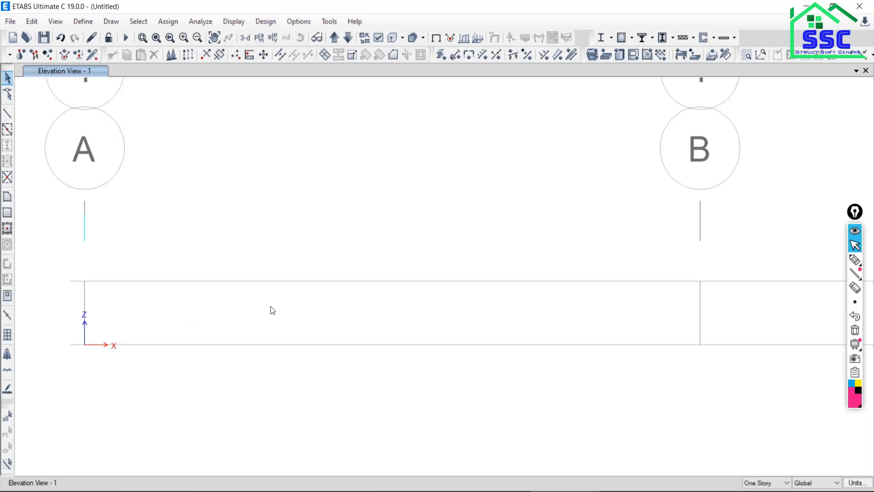
middle_drag(270, 306, 231, 326)
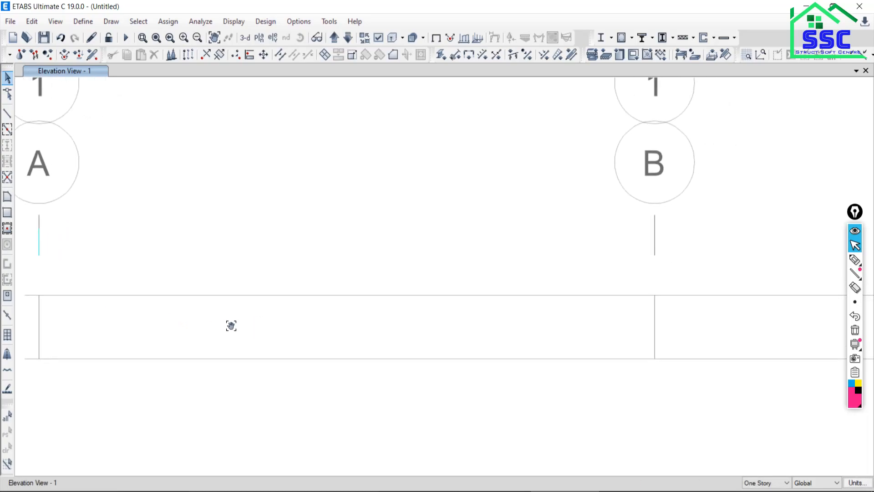
click(7, 116)
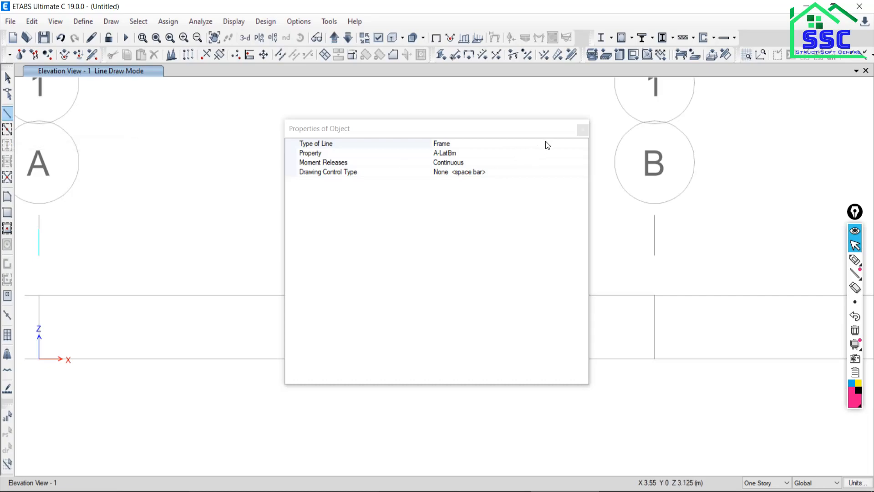
click(582, 131)
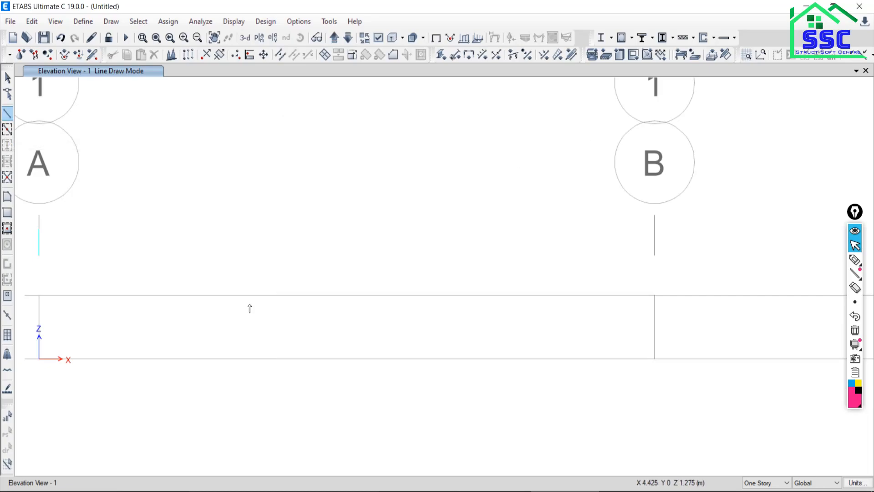
click(39, 296)
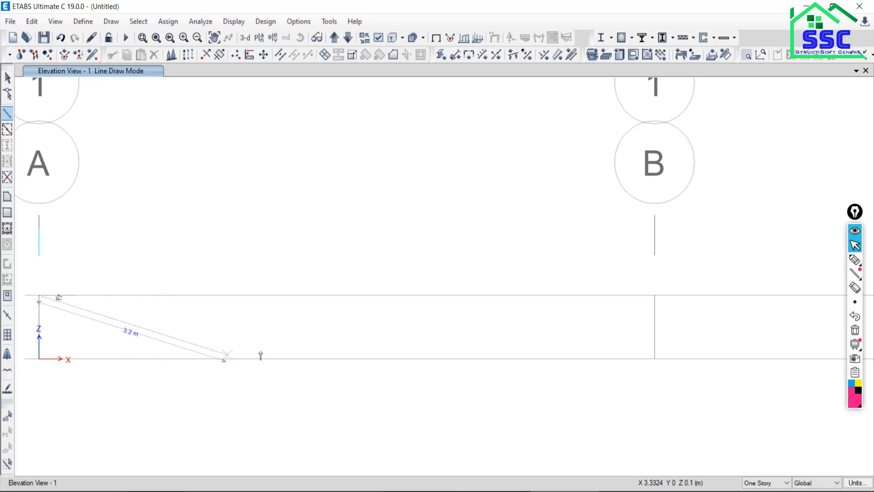
click(655, 296)
Continue the frame line at Story1 level from grid point B to grid point C, and end line drawing.
scroll(624, 327, down, 6)
middle_drag(623, 328, 434, 318)
scroll(623, 315, up, 3)
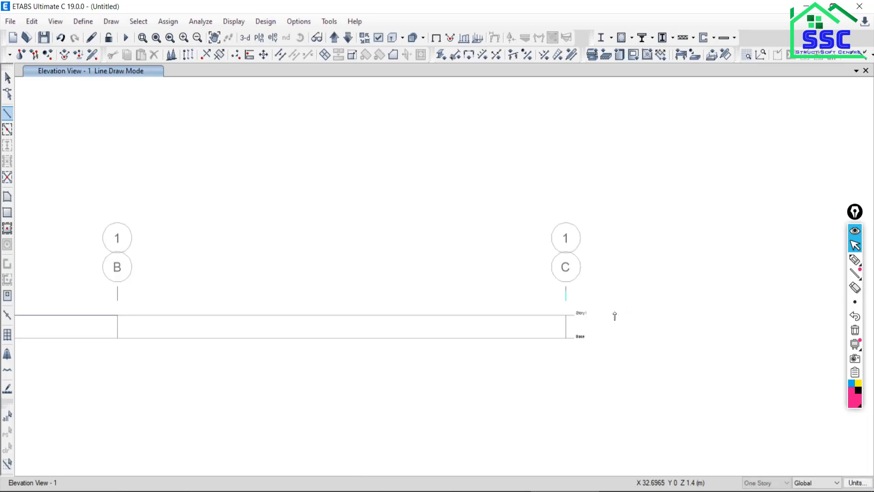
scroll(564, 319, up, 5)
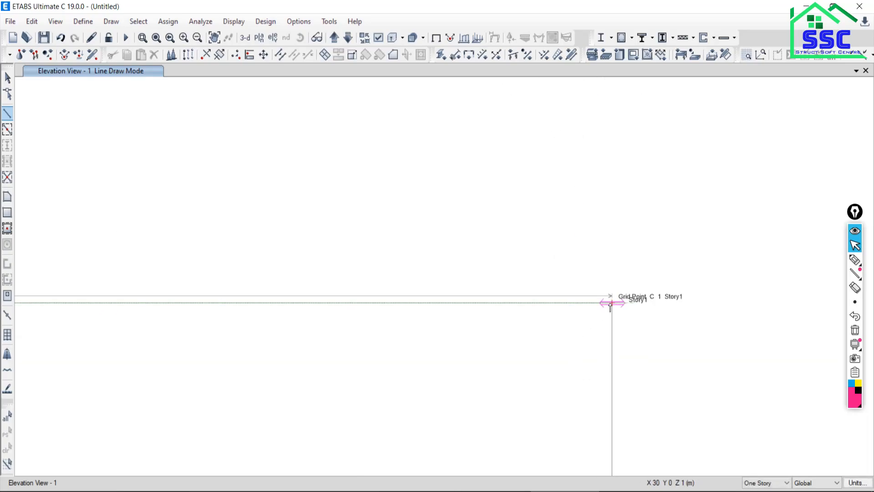
click(612, 304)
scroll(282, 373, down, 3)
middle_drag(283, 373, 460, 388)
click(7, 78)
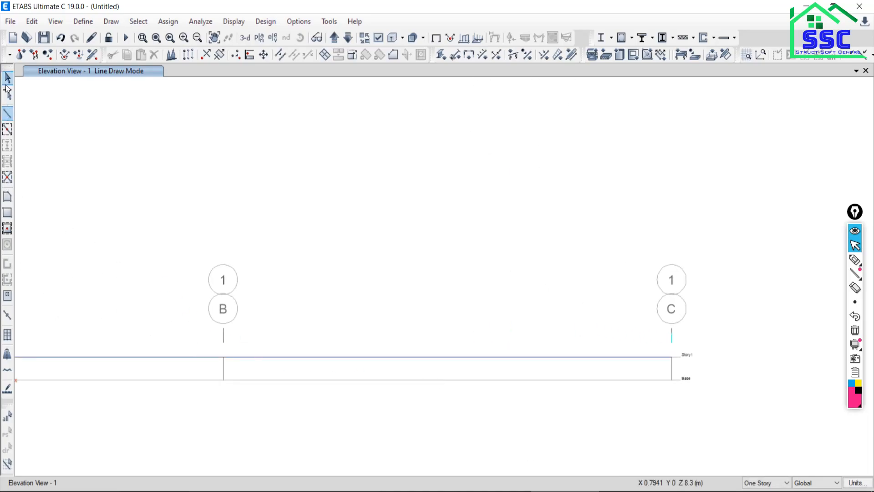
middle_drag(269, 367, 336, 328)
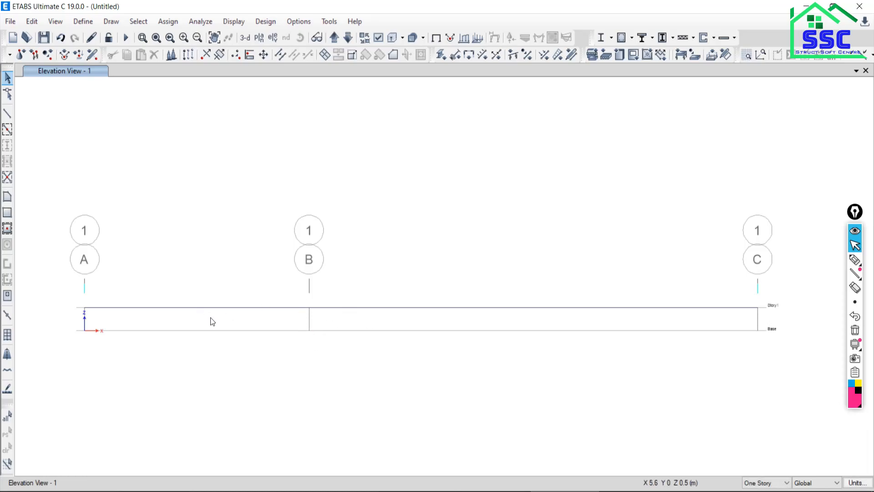
Assign a roller restraint, Translation Z only, to the beam joint at grid B on Story1, matching support B in the PDF.
key(alt+Tab)
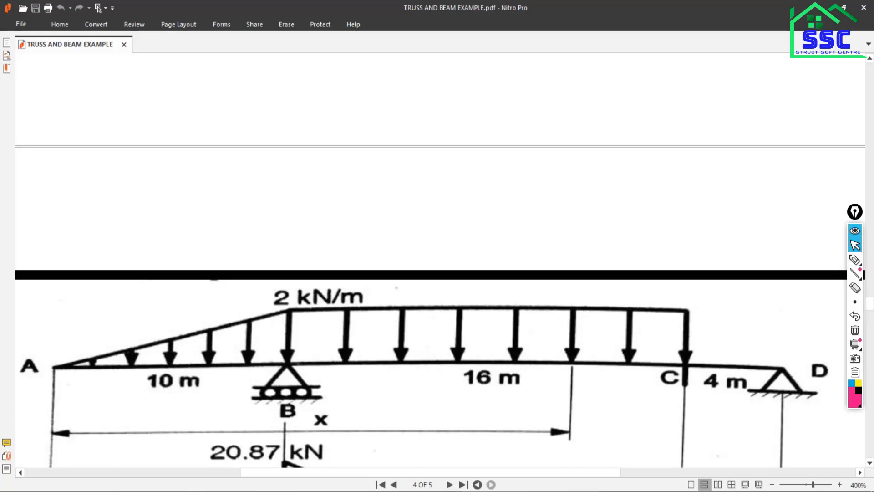
key(alt+Tab)
drag(281, 272, 351, 337)
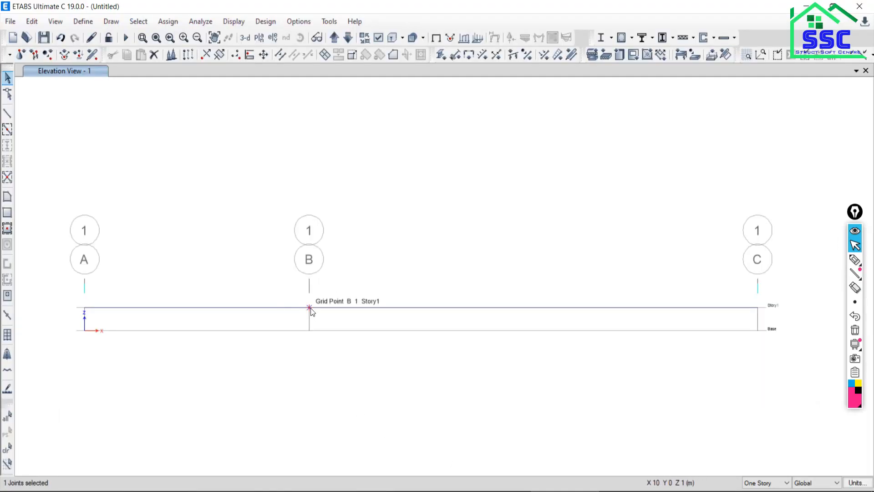
click(178, 23)
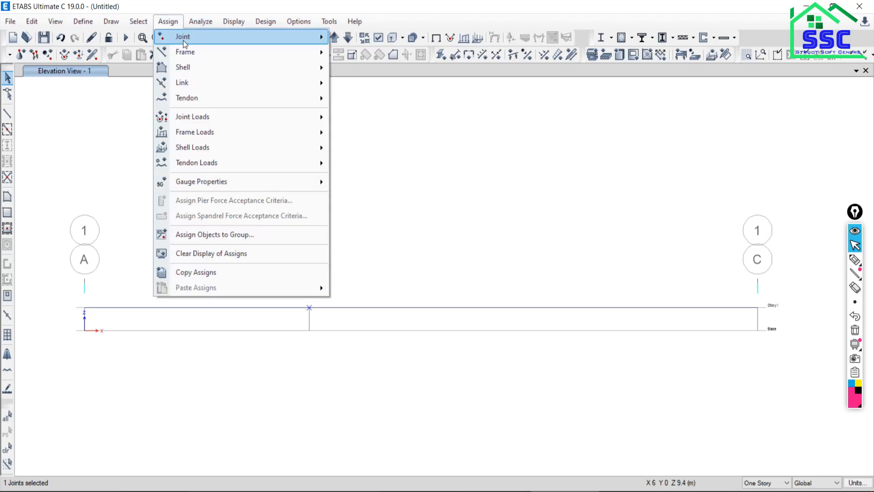
mouse_move(181, 38)
click(380, 42)
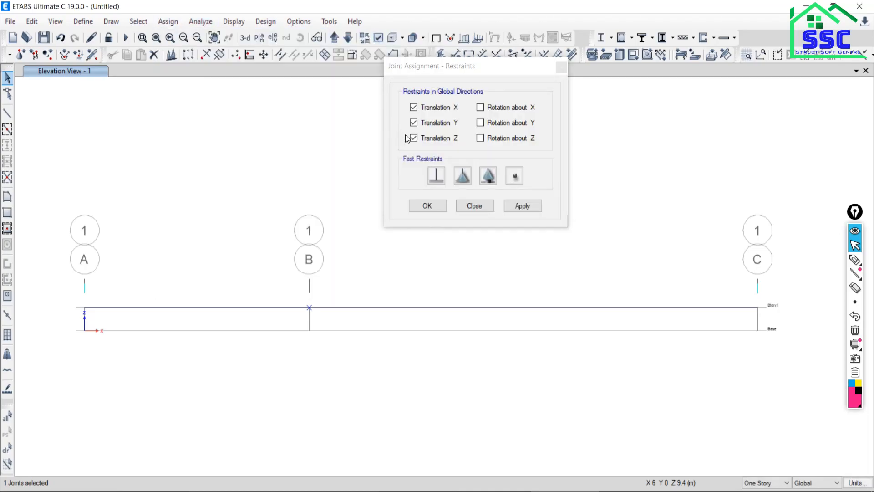
click(435, 178)
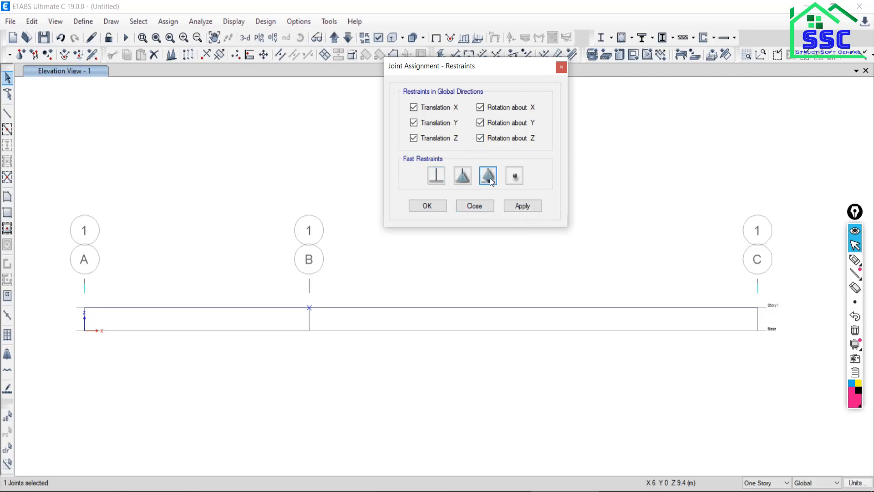
click(523, 206)
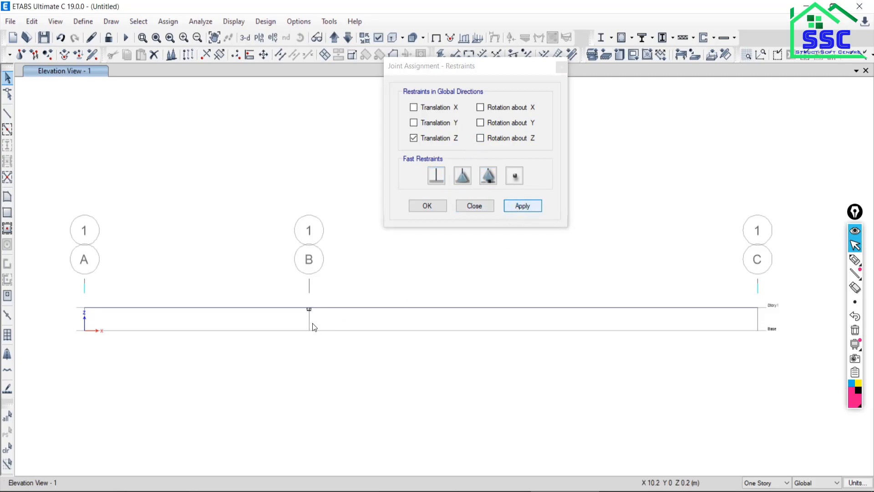
scroll(313, 323, up, 5)
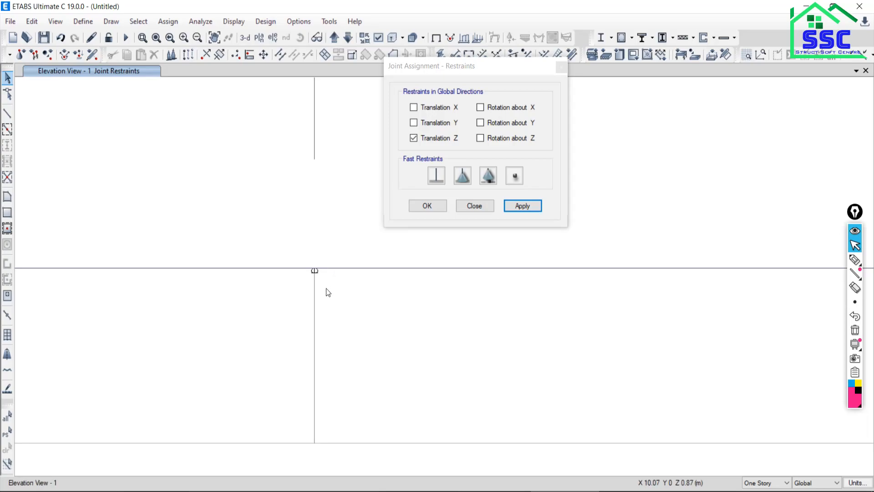
Assign a pinned restraint in Translation X, Y and Z to the Story1 joint at grid C and close the restraints dialog.
scroll(325, 292, down, 3)
middle_drag(502, 339, 218, 295)
scroll(440, 319, down, 4)
middle_drag(495, 327, 256, 343)
drag(471, 272, 532, 324)
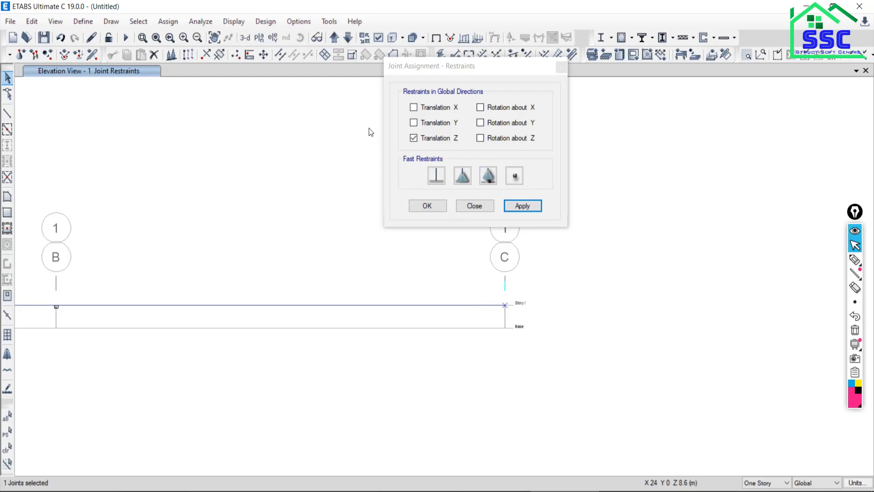
click(460, 182)
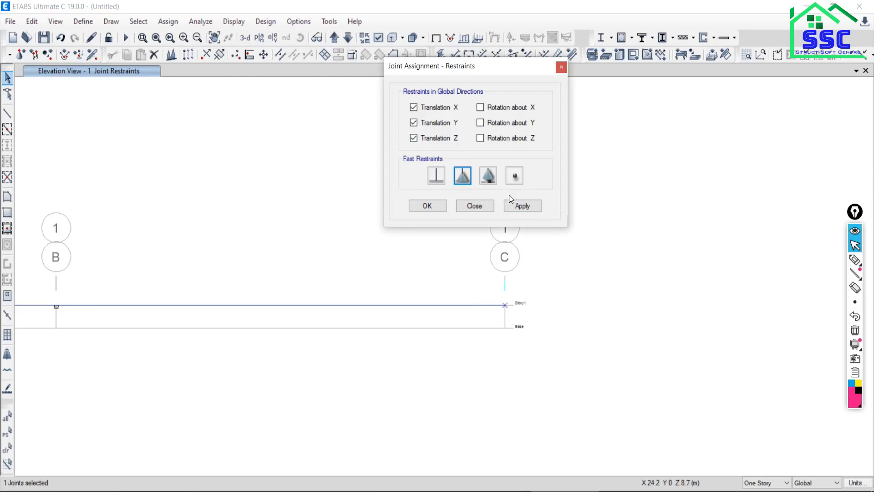
click(522, 209)
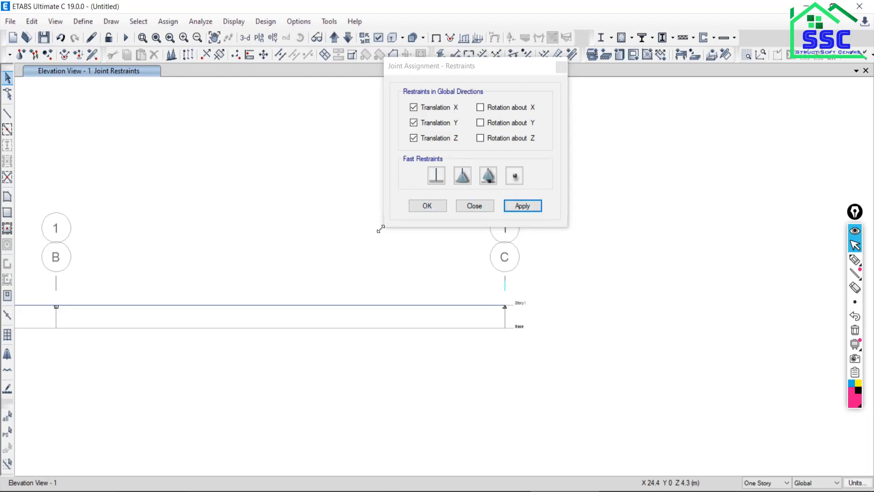
click(475, 206)
Check the PDF beam's loading, then open the distributed load assignment for span A–B using absolute distances from End-I.
scroll(505, 299, down, 3)
key(alt+Tab)
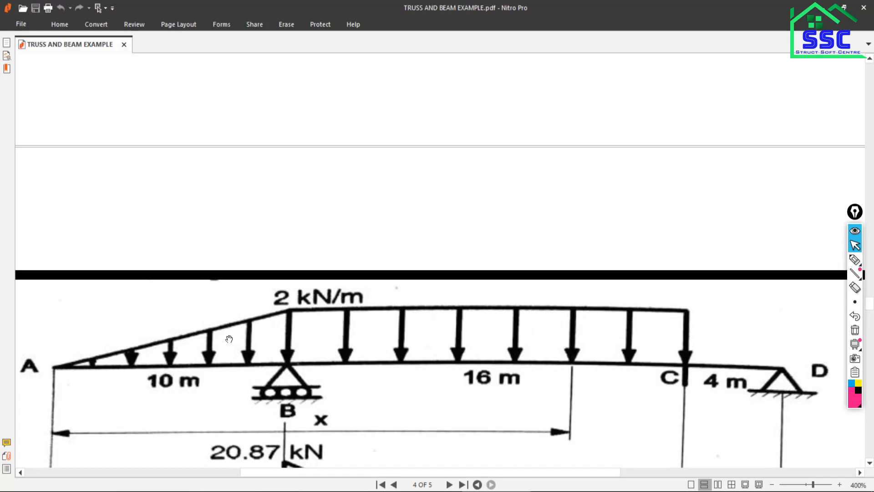
scroll(354, 368, down, 2)
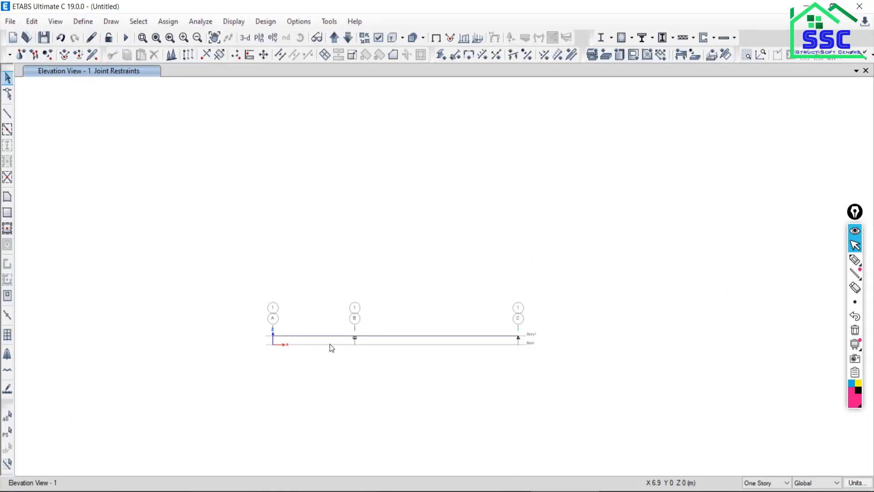
scroll(331, 348, up, 5)
scroll(353, 410, down, 3)
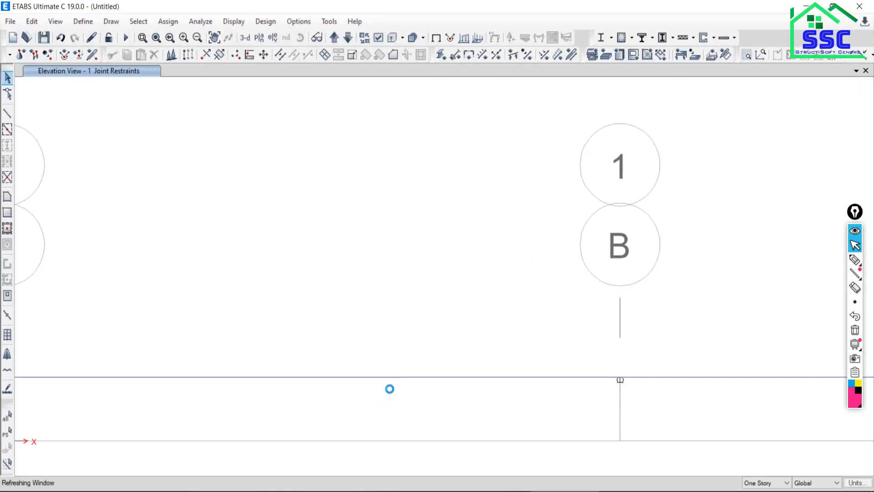
click(313, 385)
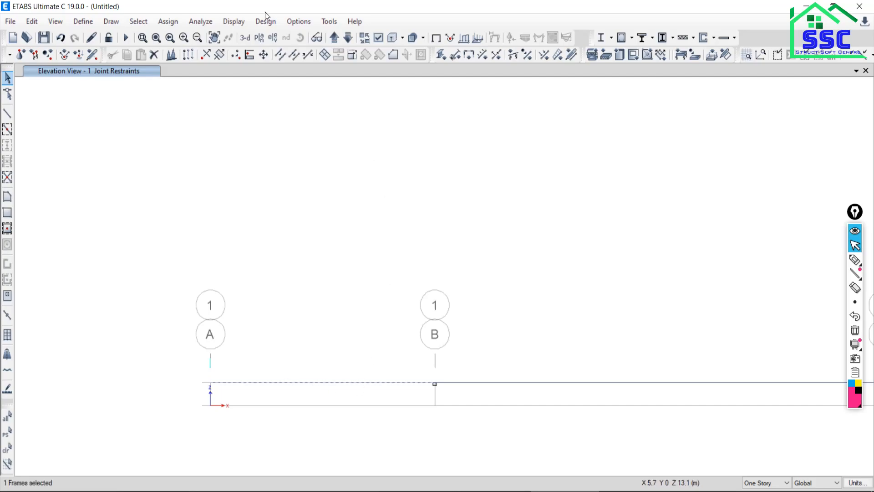
click(168, 21)
click(182, 23)
click(172, 25)
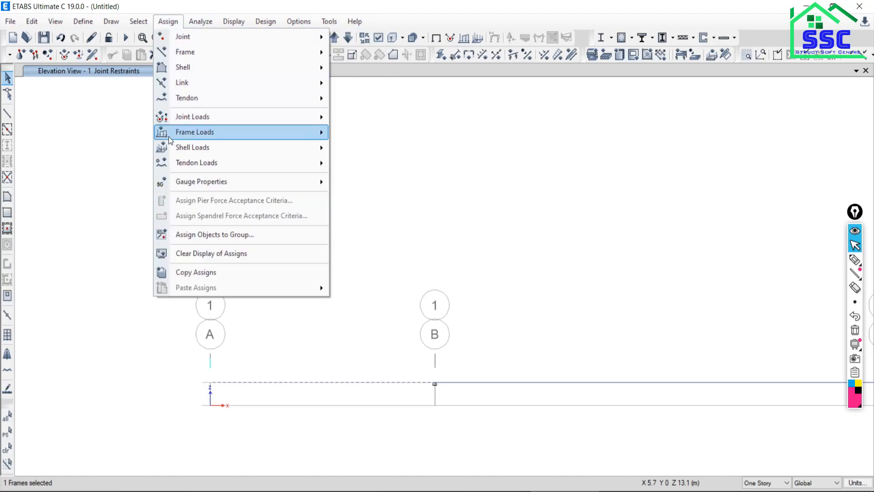
mouse_move(169, 137)
click(357, 149)
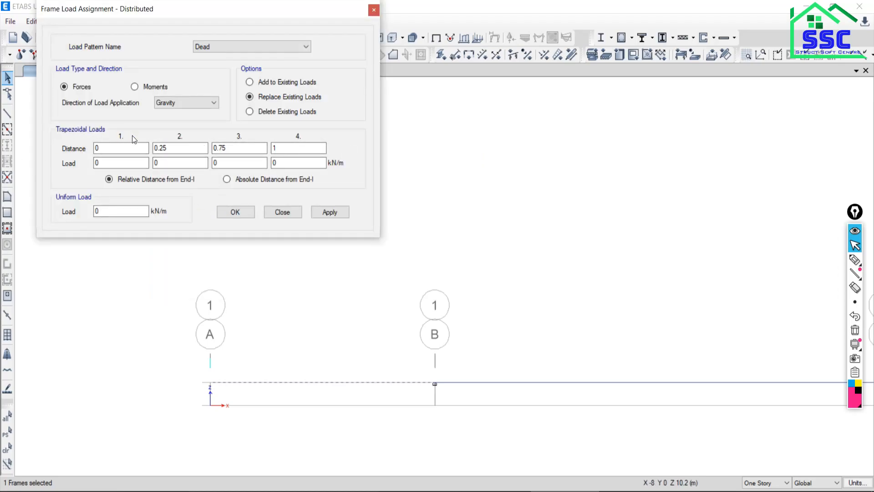
click(227, 179)
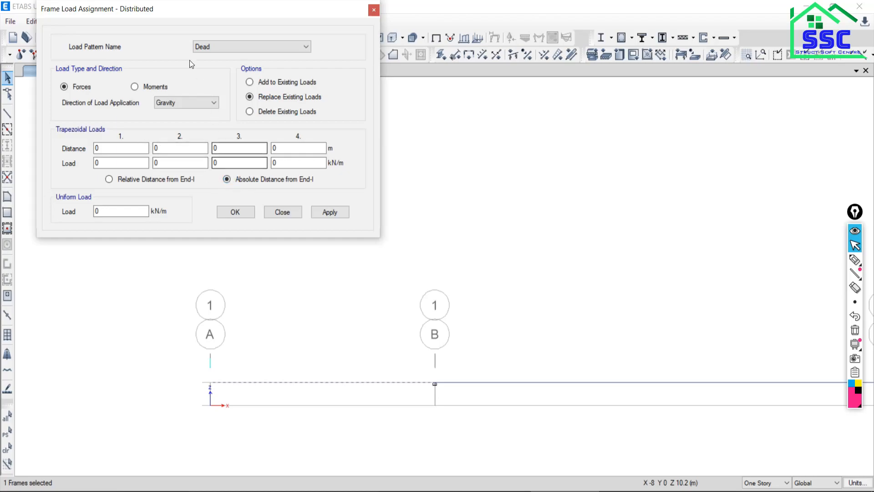
drag(168, 8, 335, 11)
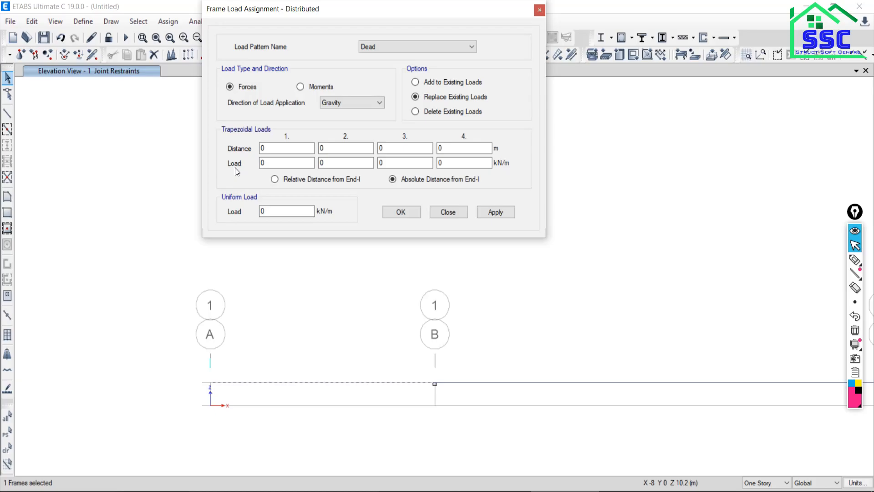
Mark the triangular load's start at A on the PDF beam with the screen pen, then return to ETABS for the first load point.
key(alt+Tab)
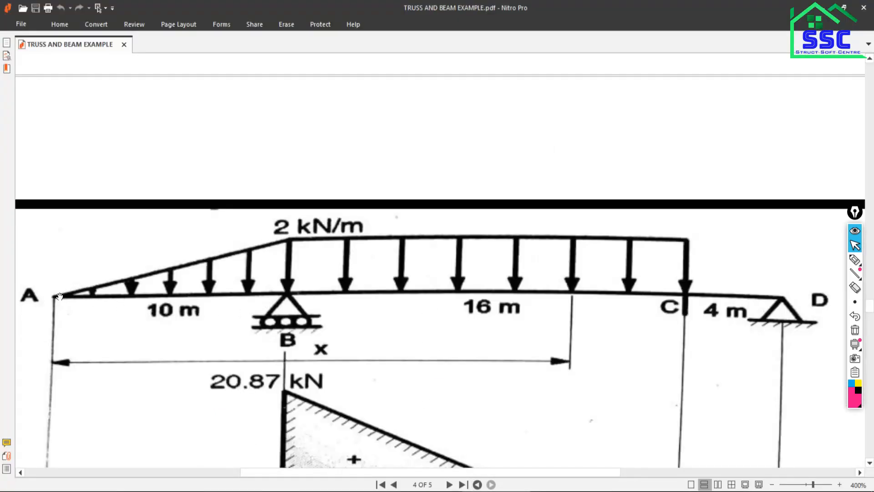
click(856, 260)
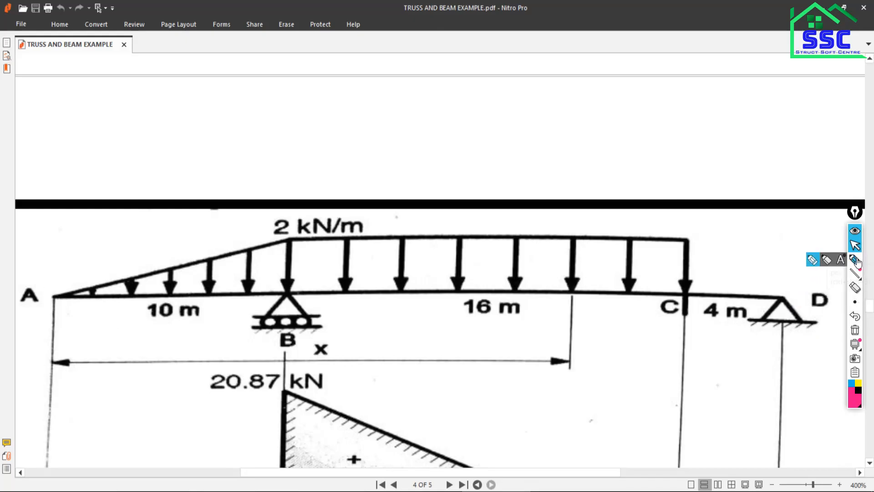
drag(54, 273, 53, 321)
click(855, 245)
click(533, 489)
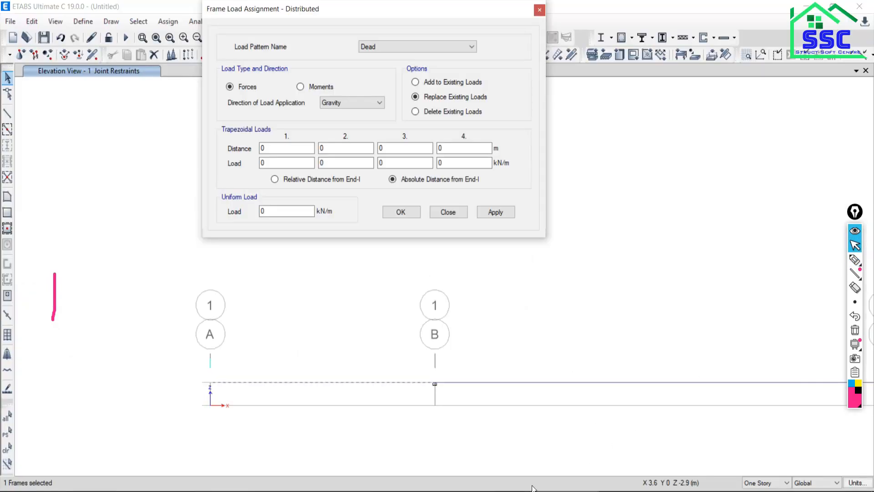
double_click(263, 148)
double_click(263, 163)
Circle the 2 of the 2 kN/m load label above B in the PDF with the screen pen and return to ETABS.
click(565, 491)
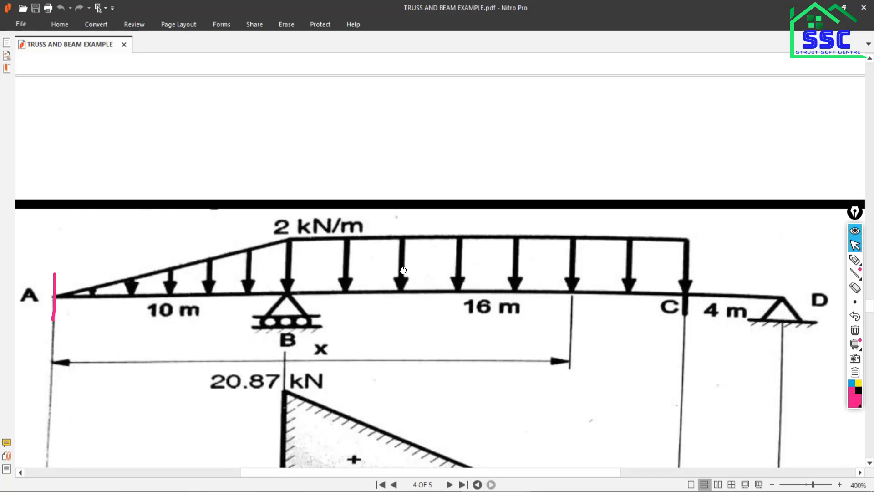
click(855, 260)
mouse_move(272, 221)
mouse_down()
mouse_move(299, 238)
mouse_move(294, 224)
mouse_up()
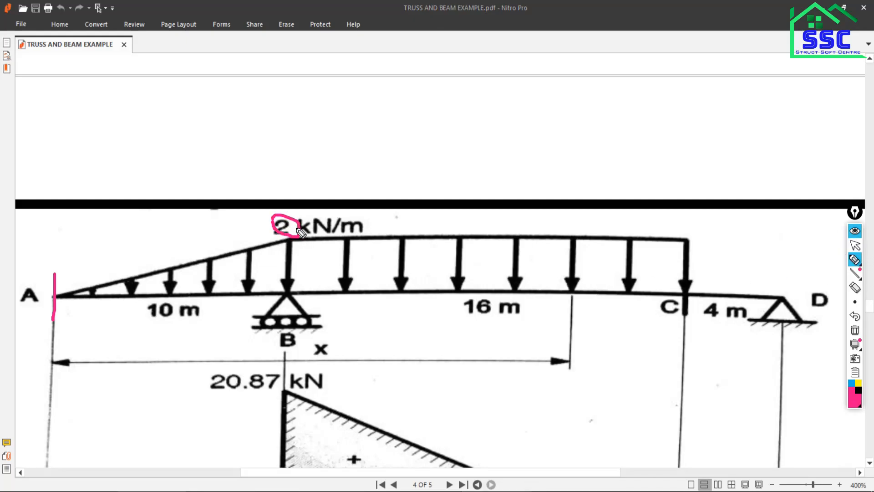
click(856, 245)
click(508, 491)
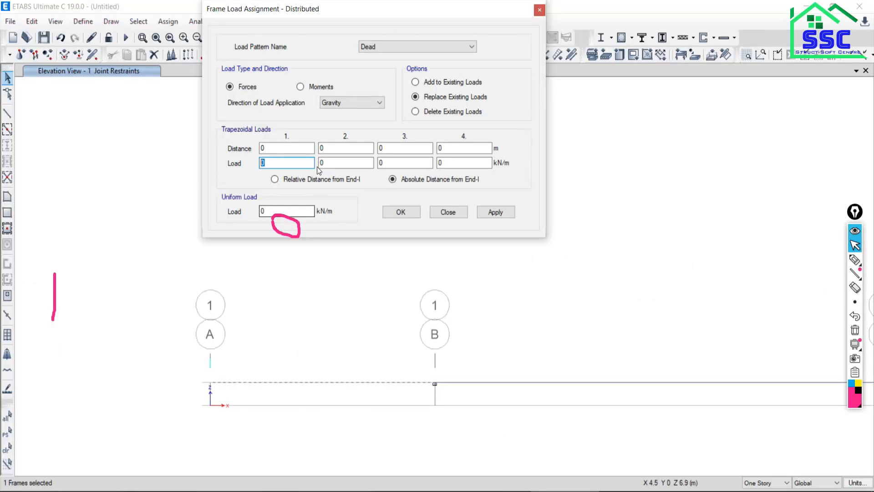
Set the second trapezoidal load point to a distance of 10 m and a load of 2 kN/m.
key(Tab)
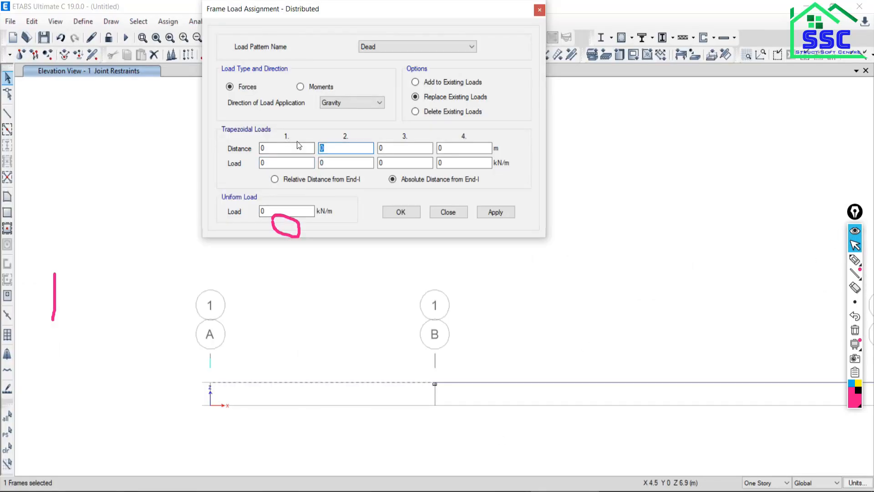
text(10)
key(Tab)
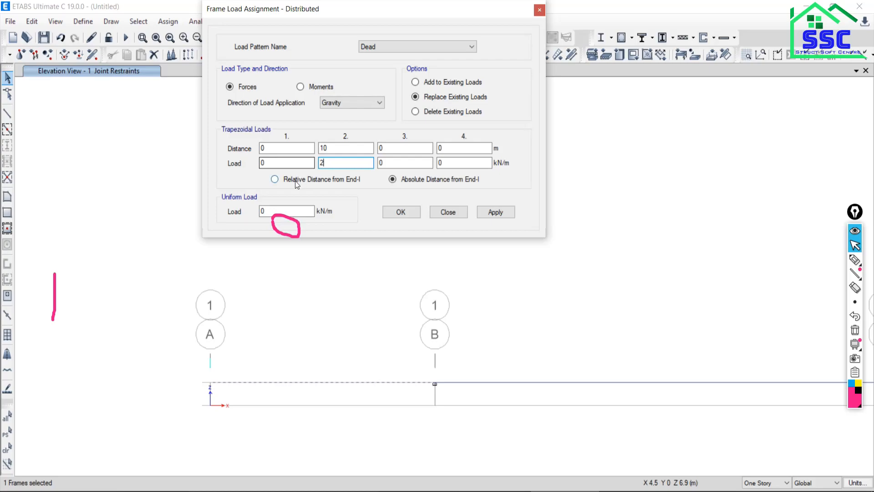
drag(365, 13, 188, 10)
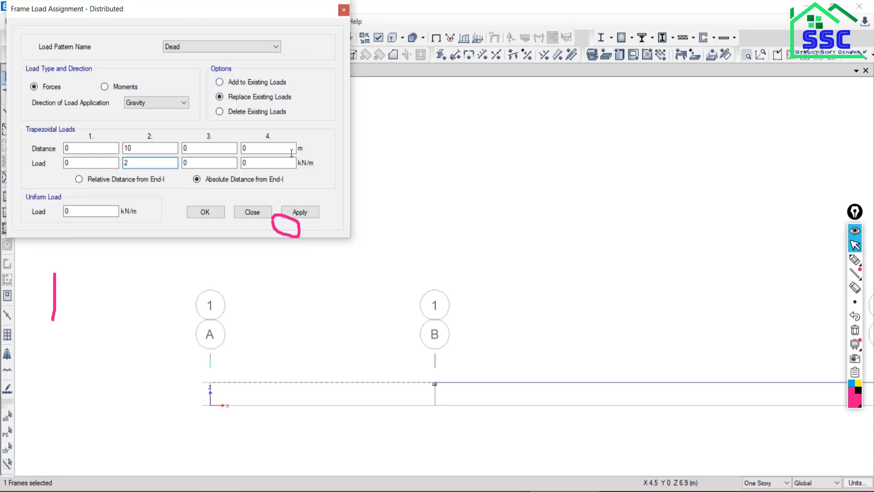
click(298, 216)
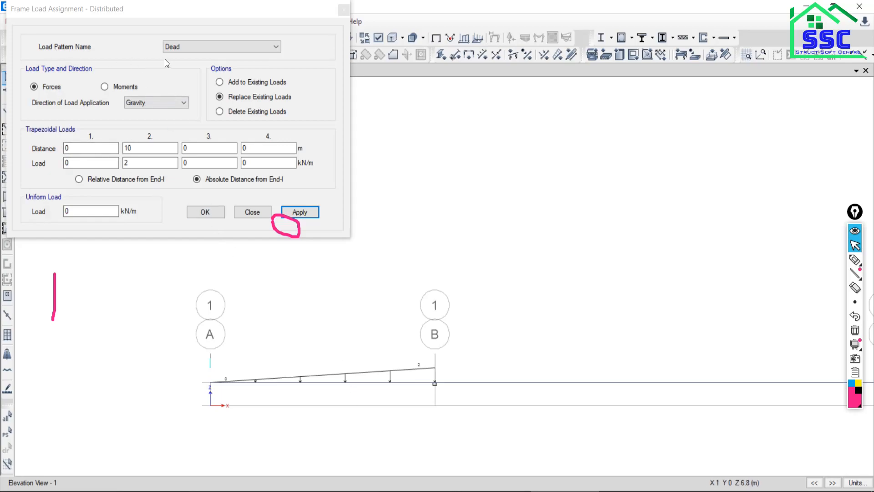
drag(142, 10, 186, 87)
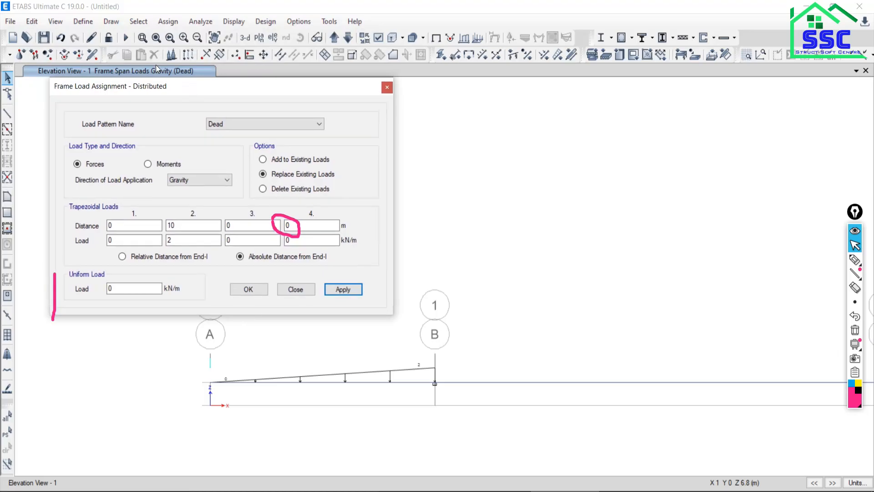
click(62, 38)
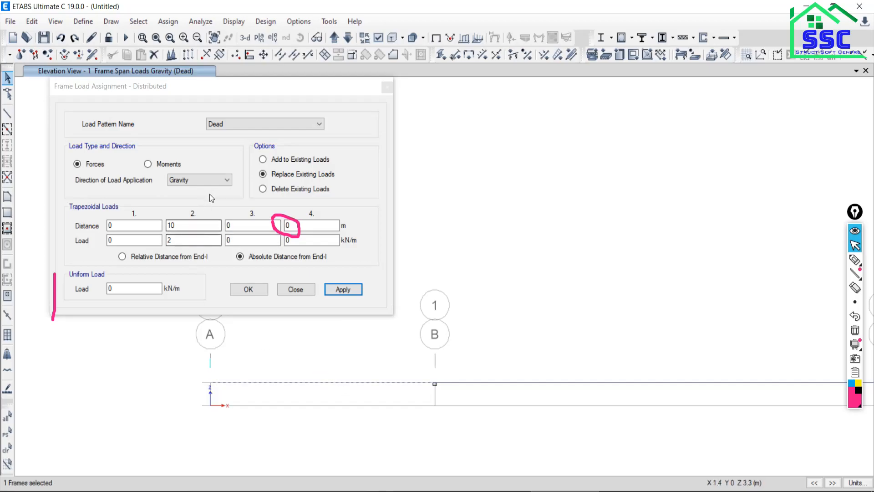
Apply the triangular load on span A–B under the Live load pattern in the gravity direction.
click(229, 127)
click(217, 141)
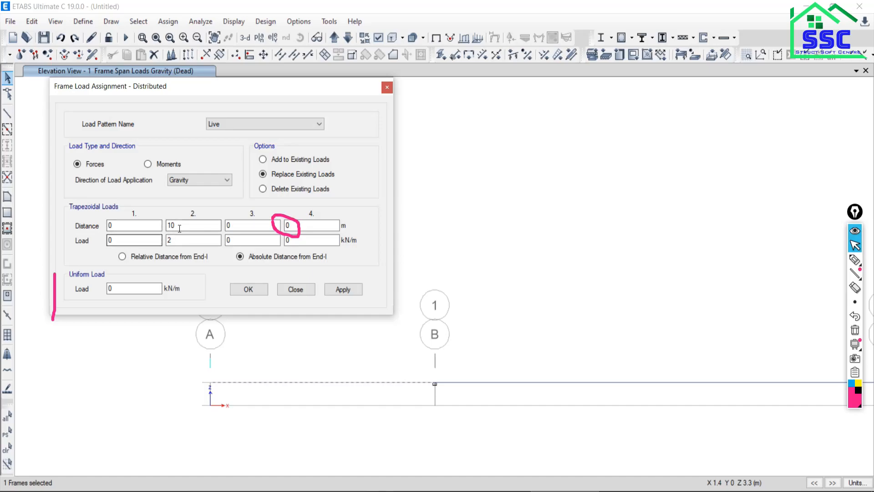
click(338, 292)
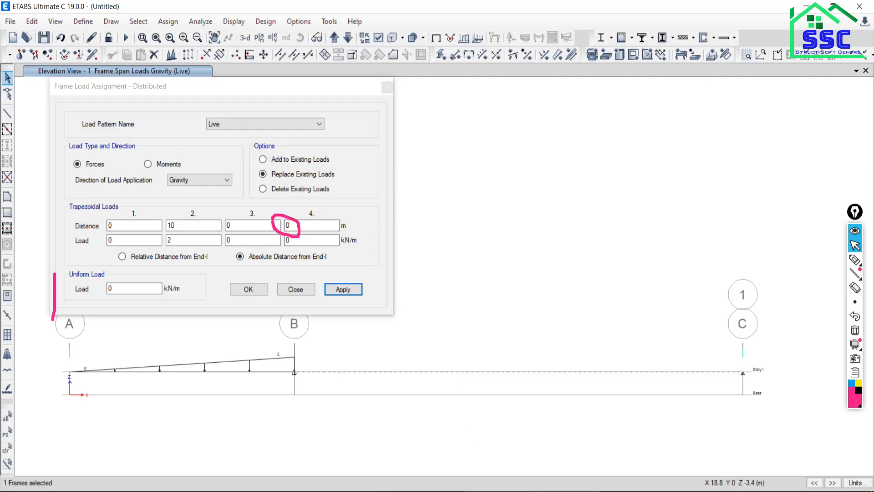
Check the PDF beam, then in ETABS reset the second trapezoidal point's distance and load to 0 and clear the pen marks.
key(alt+Tab)
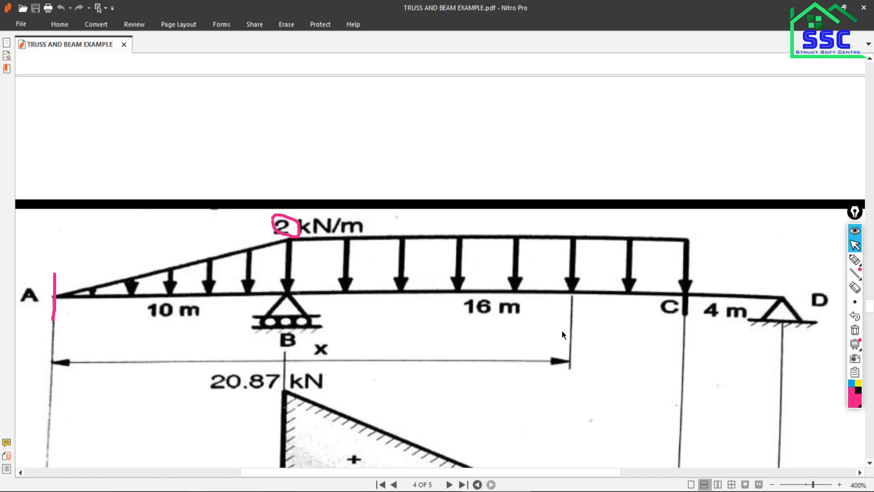
click(566, 490)
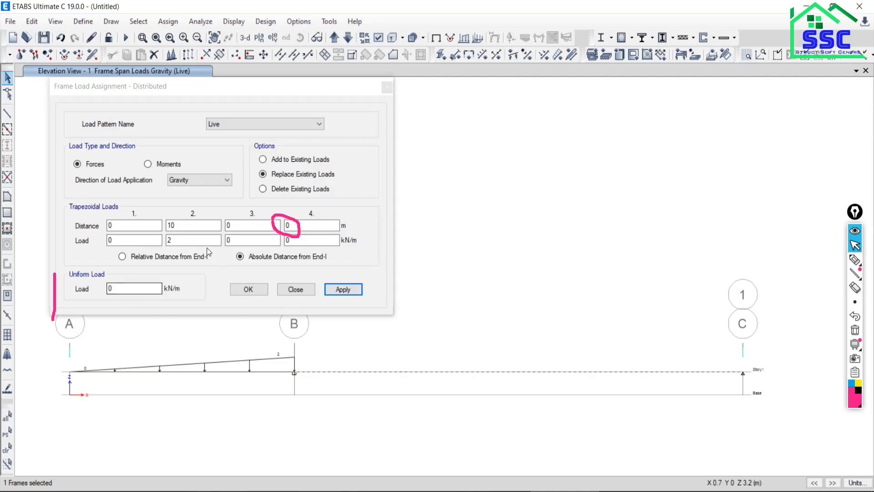
click(189, 228)
double_click(170, 225)
text(0)
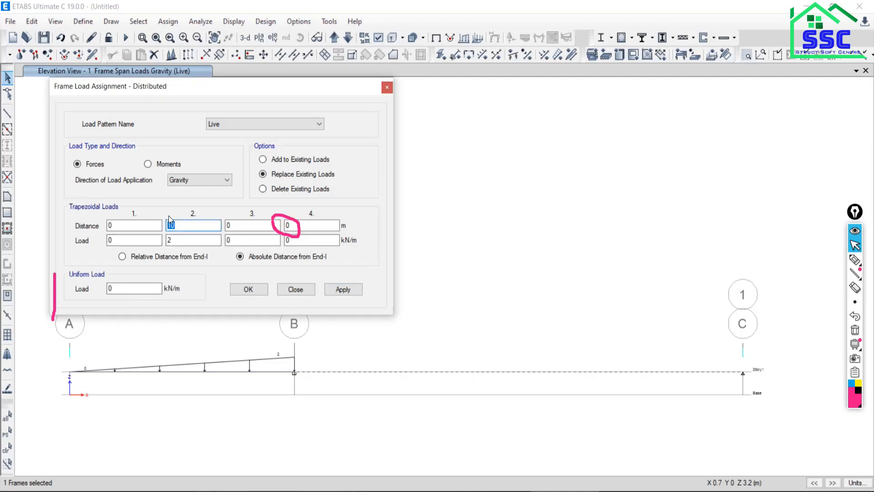
double_click(183, 240)
text(0)
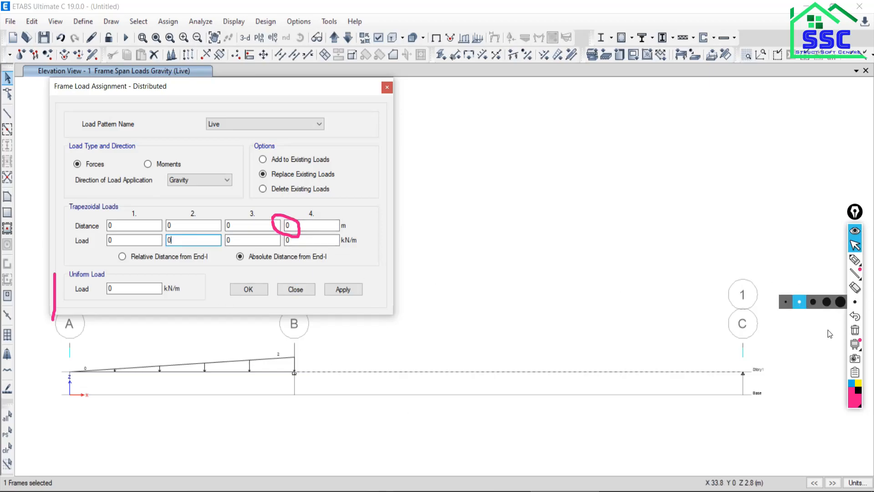
click(856, 333)
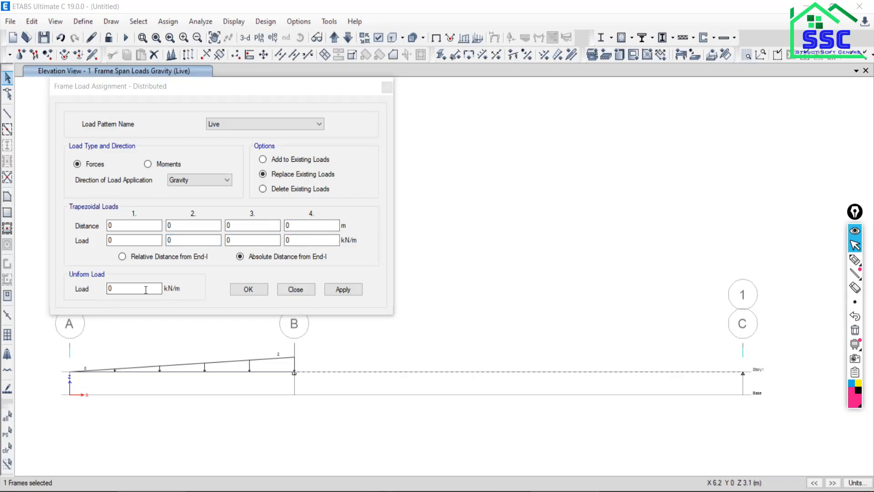
Try a uniform Live load of 2 kN/m over the whole span B–C, then undo it.
double_click(131, 289)
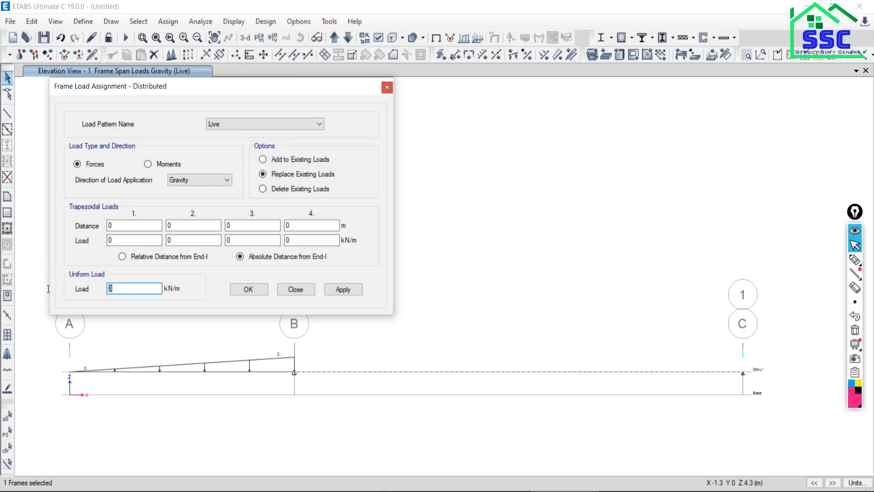
text(2)
click(343, 289)
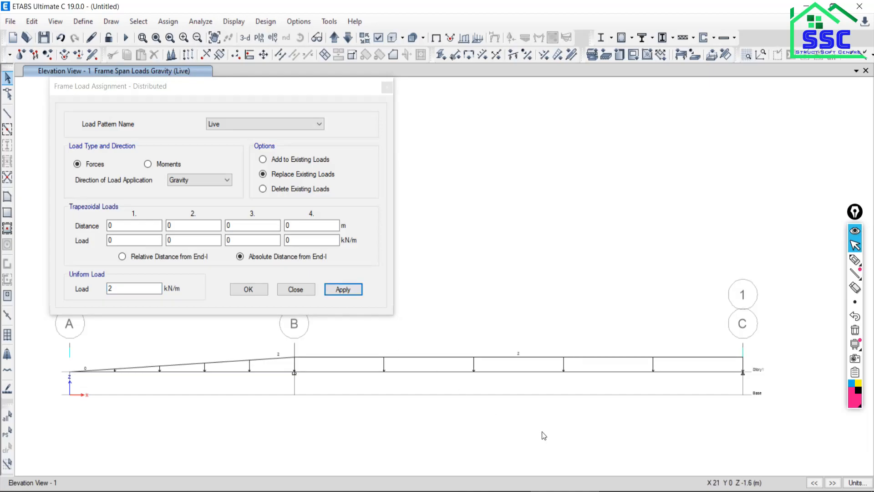
scroll(530, 359, up, 2)
scroll(530, 359, down, 4)
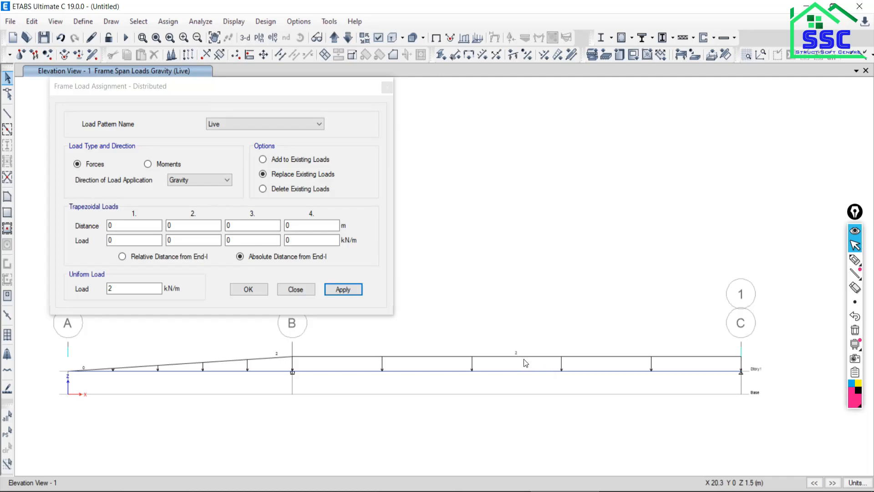
click(61, 37)
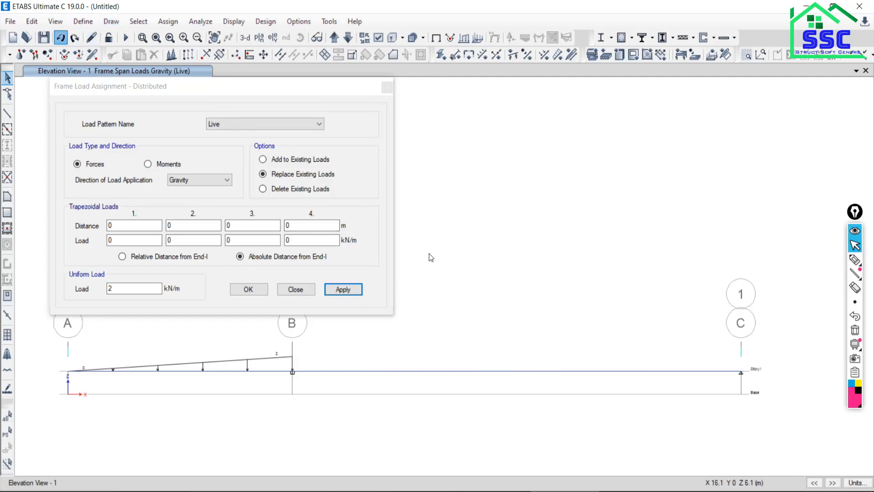
Reselect span B–C and reset the uniform load to 0 kN/m.
click(424, 371)
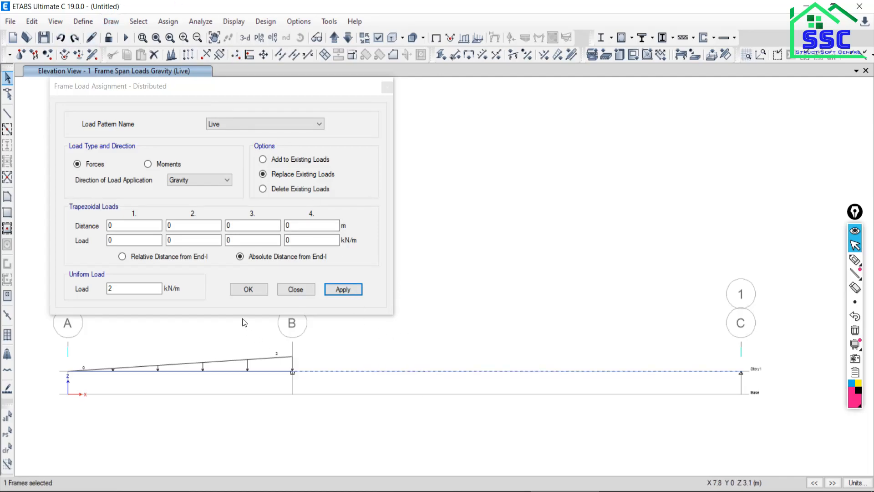
text(0)
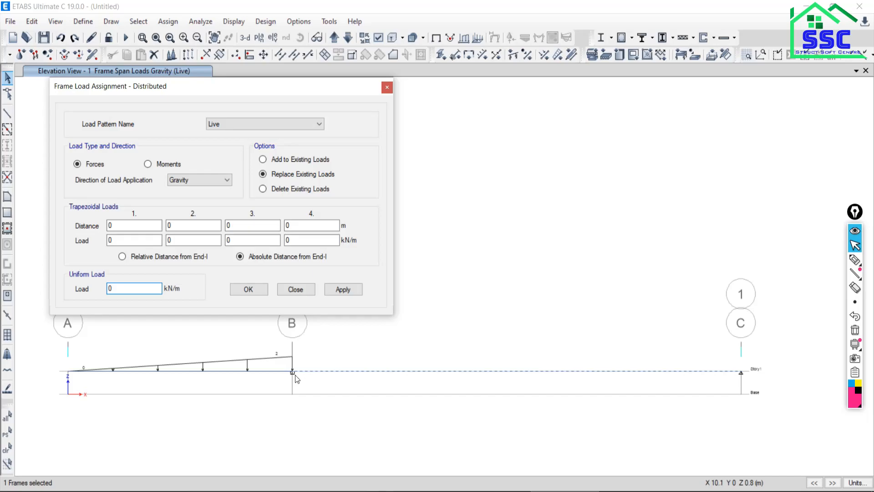
Write 0 at B and 20 at C with the screen pen, and mark the end and extent of the partial load between them.
click(855, 260)
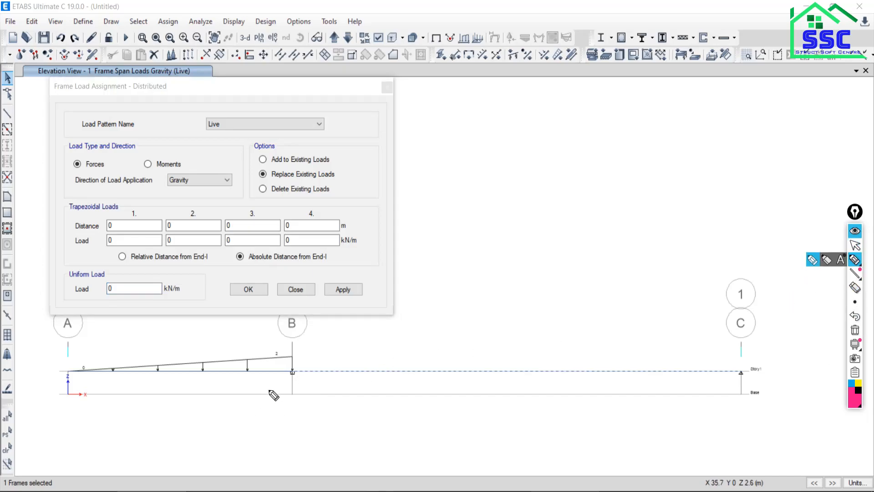
click(289, 394)
drag(287, 402, 289, 395)
mouse_move(738, 397)
mouse_down()
mouse_move(754, 407)
mouse_move(751, 397)
mouse_up()
mouse_move(644, 366)
mouse_down()
mouse_move(645, 379)
mouse_move(644, 361)
mouse_up()
mouse_move(648, 400)
mouse_down()
mouse_move(648, 412)
mouse_move(328, 404)
mouse_up()
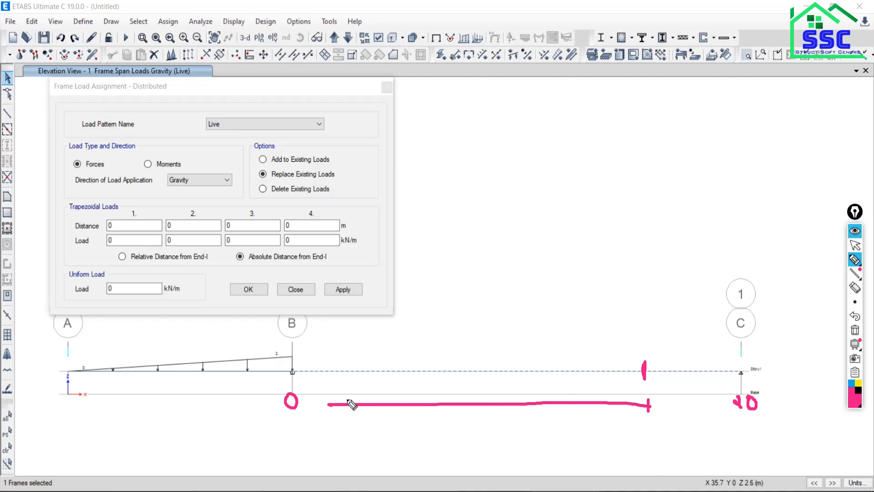
click(855, 245)
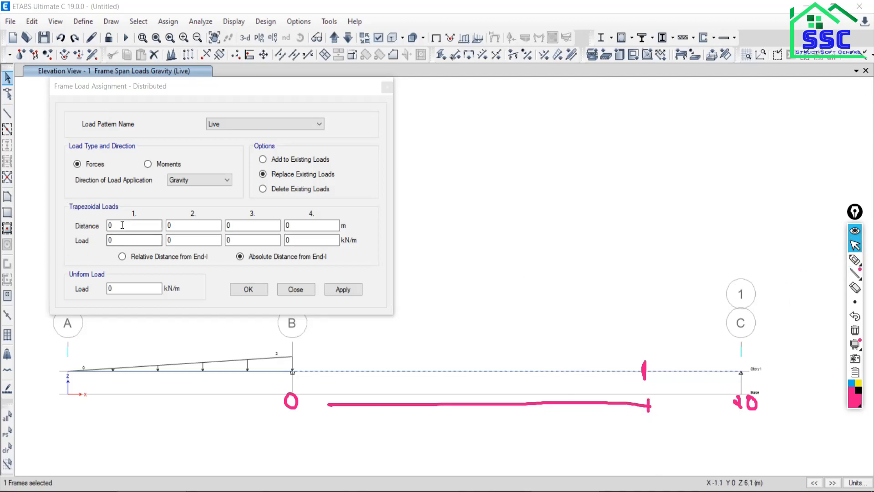
After rechecking the PDF beam, define the trapezoidal load with 2 kN/m at 0 m and 2 kN/m at 16 m.
click(81, 231)
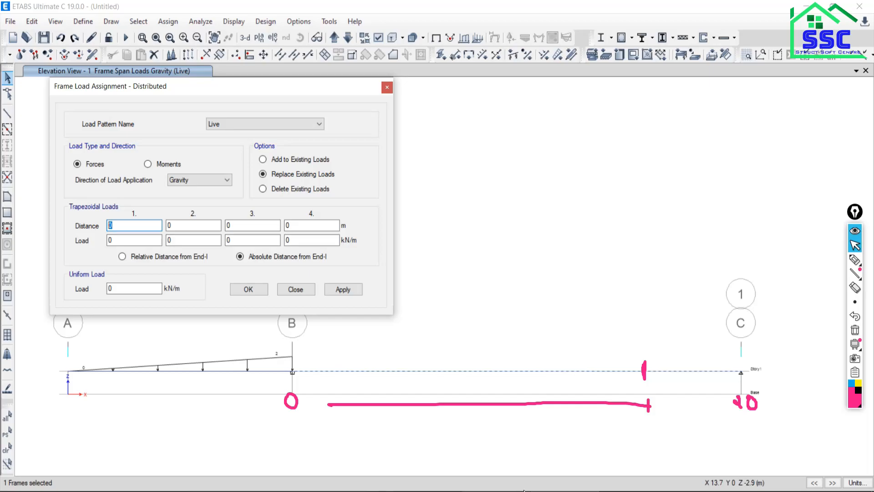
key(alt+Tab)
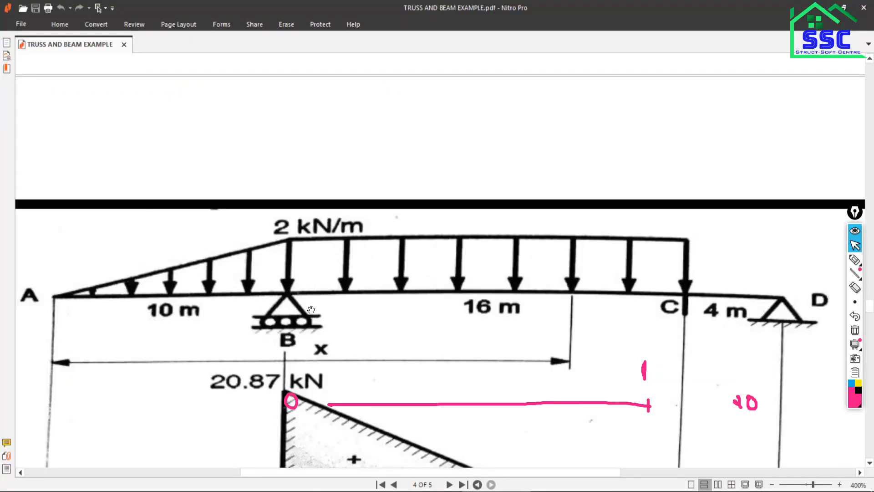
key(alt+Tab)
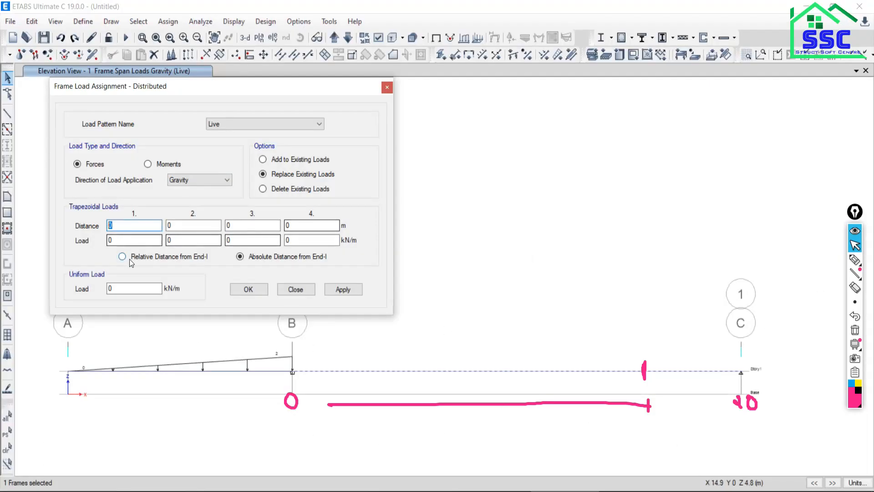
drag(123, 242, 81, 241)
text(2)
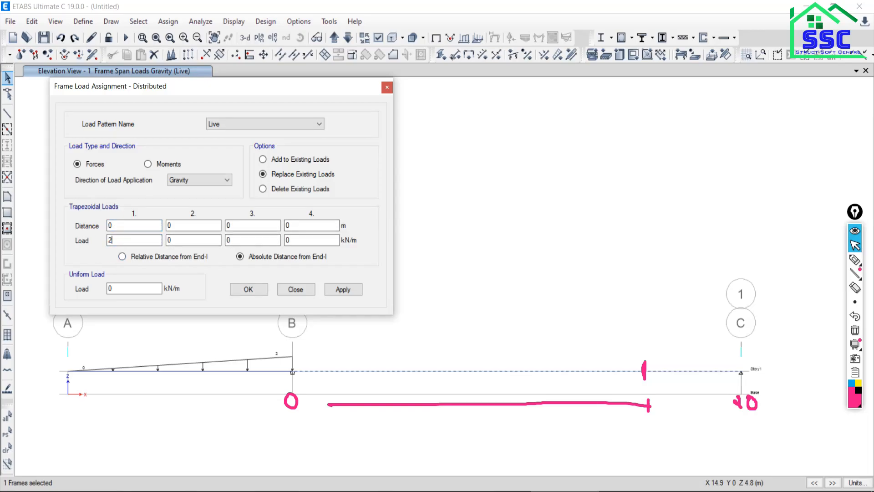
key(Tab)
key(Tab)
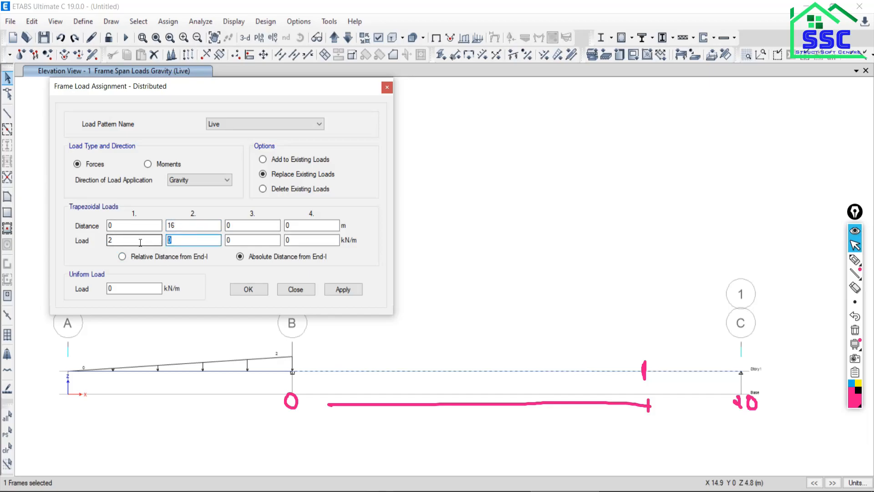
Apply the partial Live load to span B–C, close the load assignment and clear the pen marks.
click(341, 290)
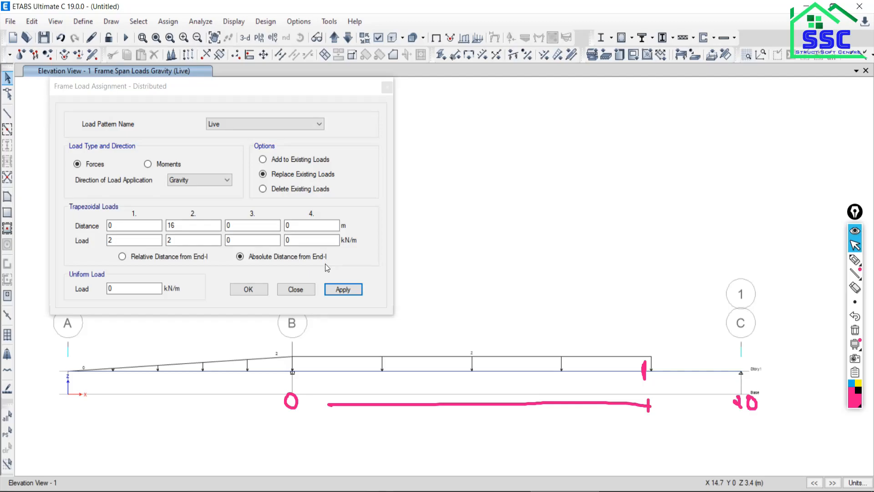
click(312, 290)
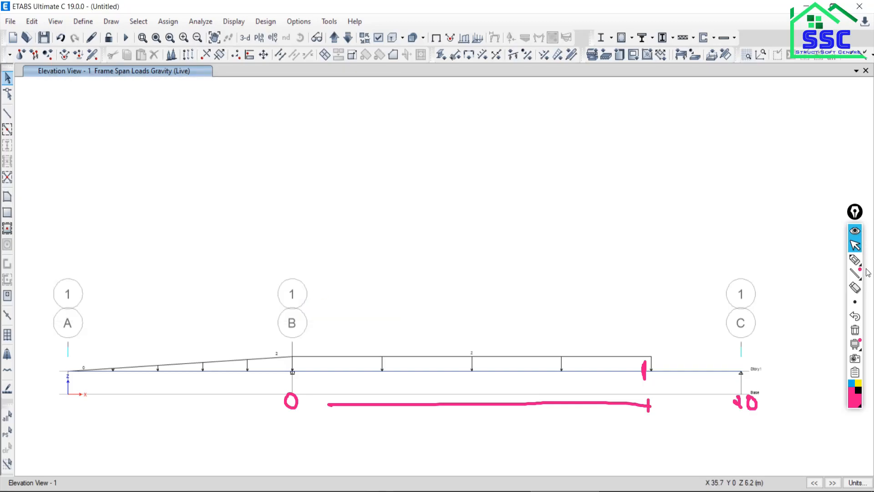
click(855, 330)
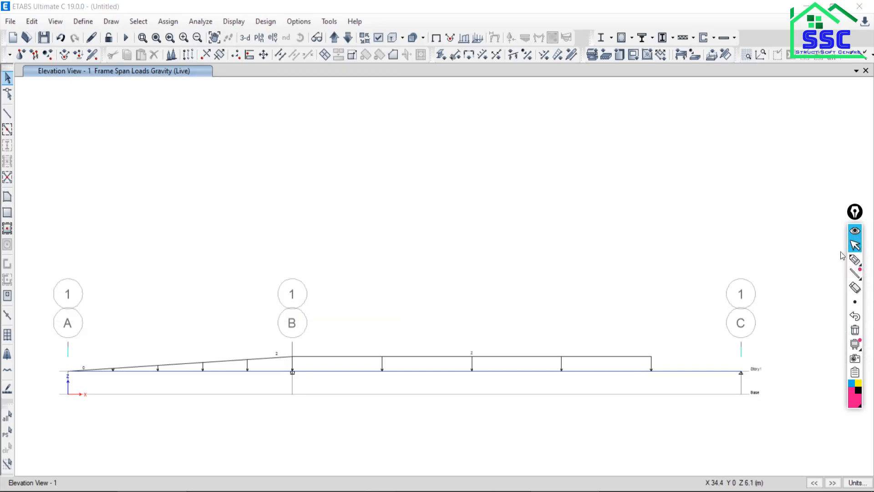
Check the model with all joint, frame, shell, meshing, loading and self-mass checks and the trim-or-extend fix selected.
scroll(423, 351, down, 3)
scroll(422, 371, up, 3)
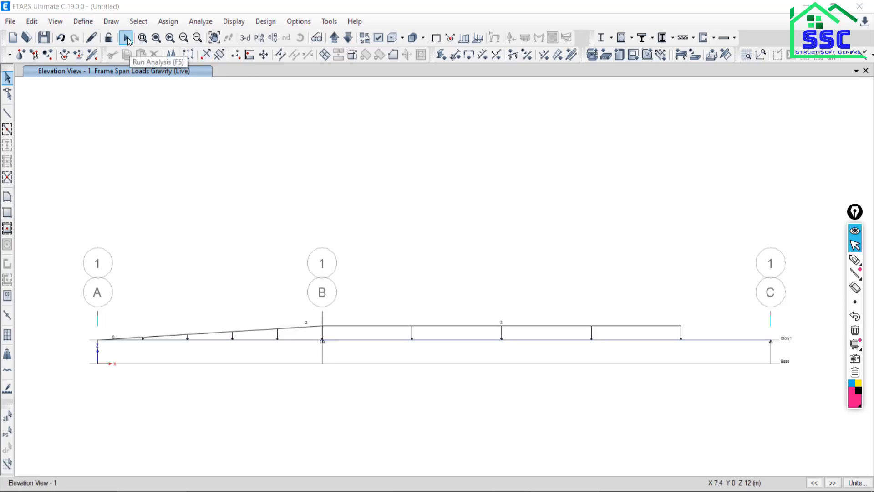
click(196, 21)
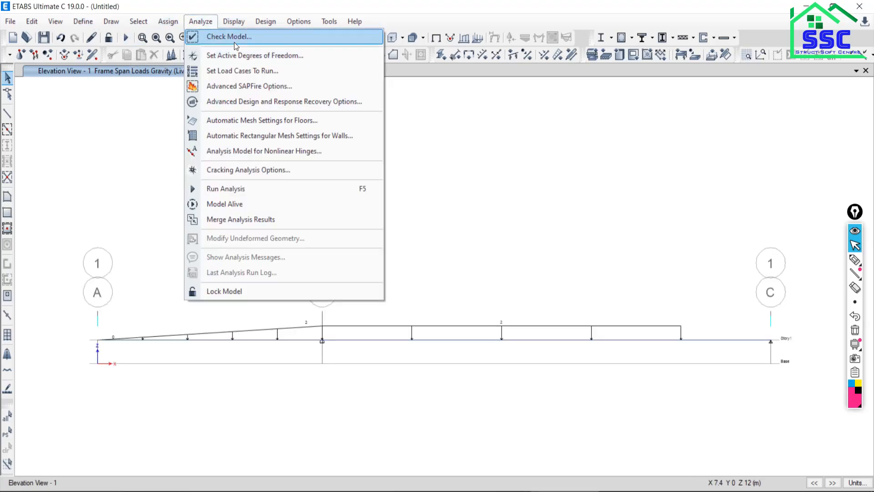
click(235, 40)
click(403, 404)
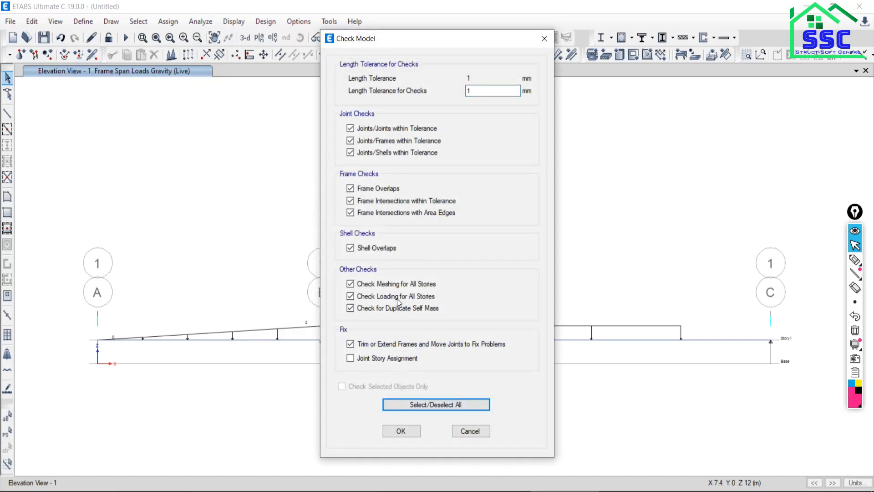
click(400, 430)
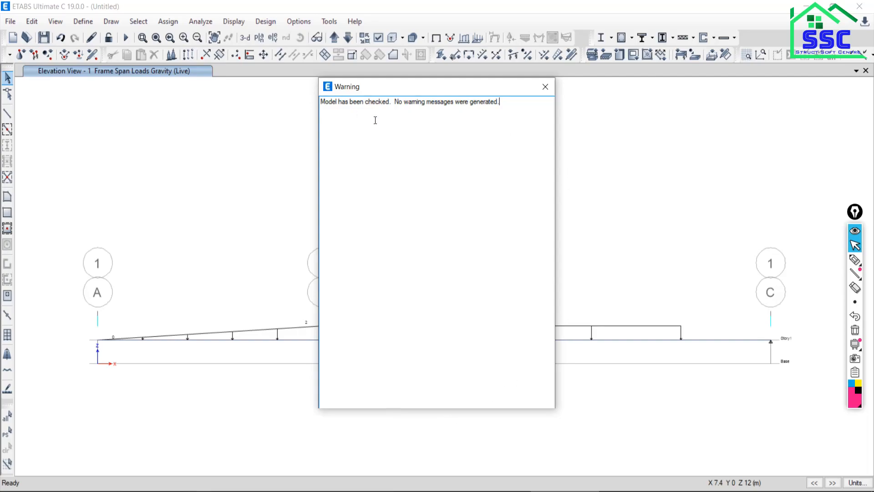
click(548, 90)
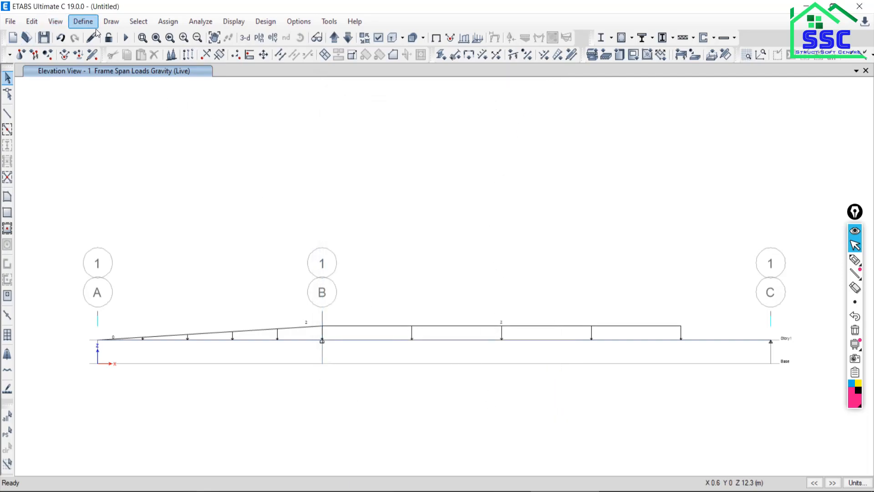
Run the analysis, saving the model as B3 in the Delete folder, and dismiss the analysis messages.
click(126, 38)
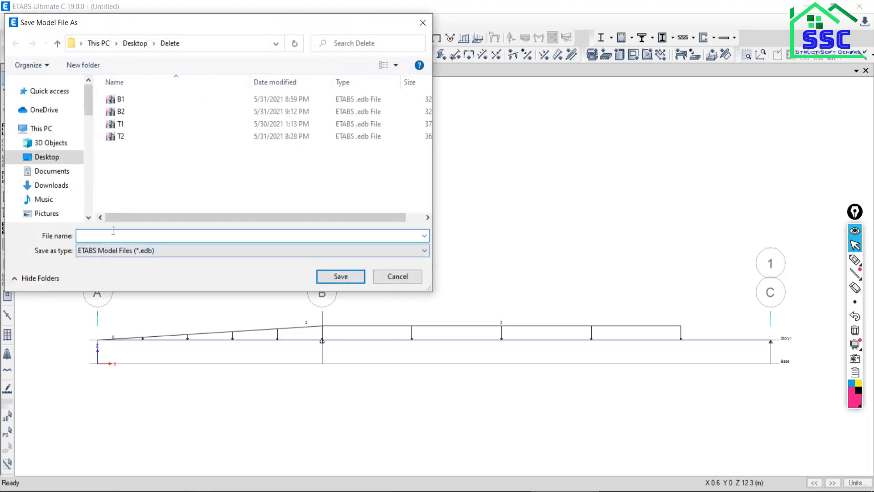
text(B3)
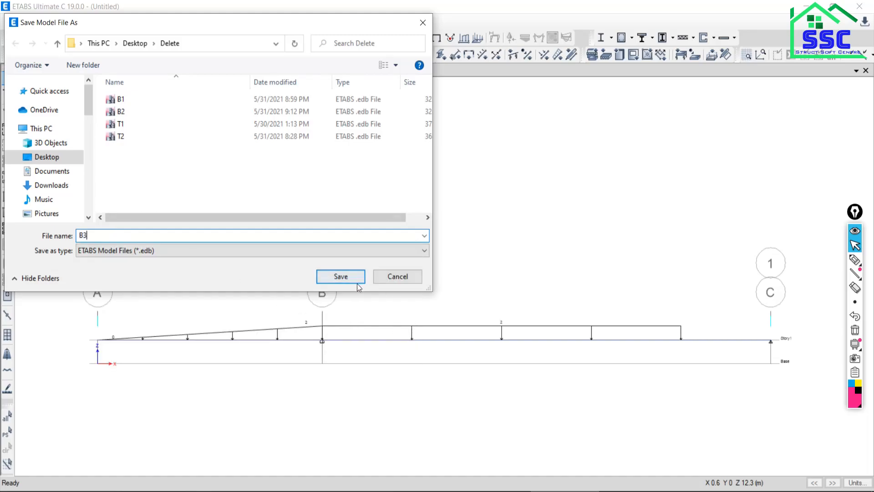
click(347, 277)
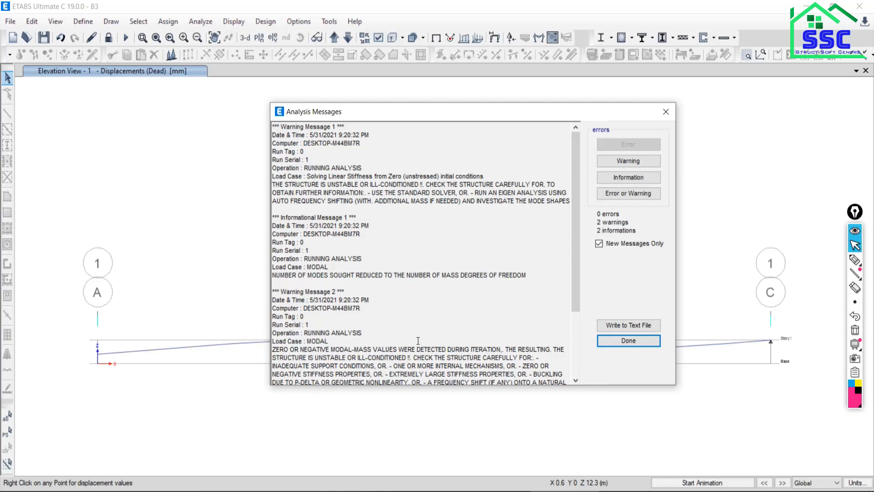
click(666, 111)
Play the animation of the beam's dead-load displaced shape and stop it.
middle_drag(417, 388, 404, 295)
click(693, 483)
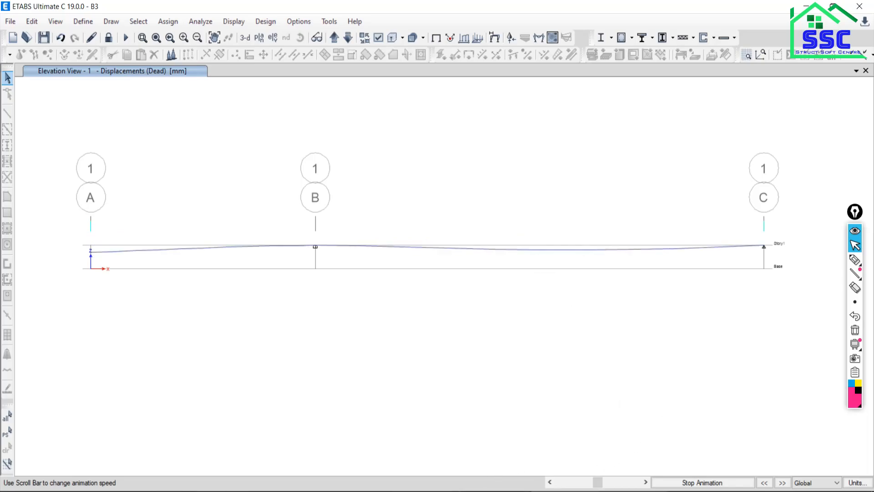
click(690, 484)
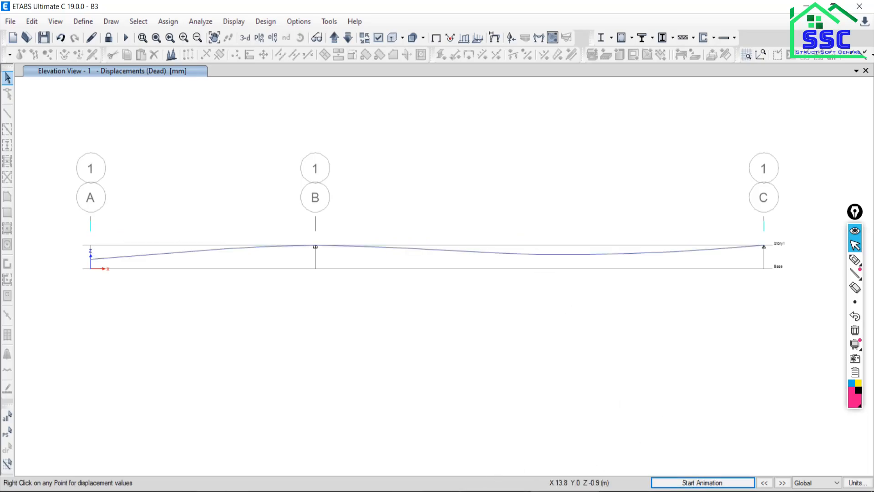
Examine the shear force and bending moment diagrams below the PDF beam, then return to ETABS.
key(alt+Tab)
scroll(557, 386, down, 4)
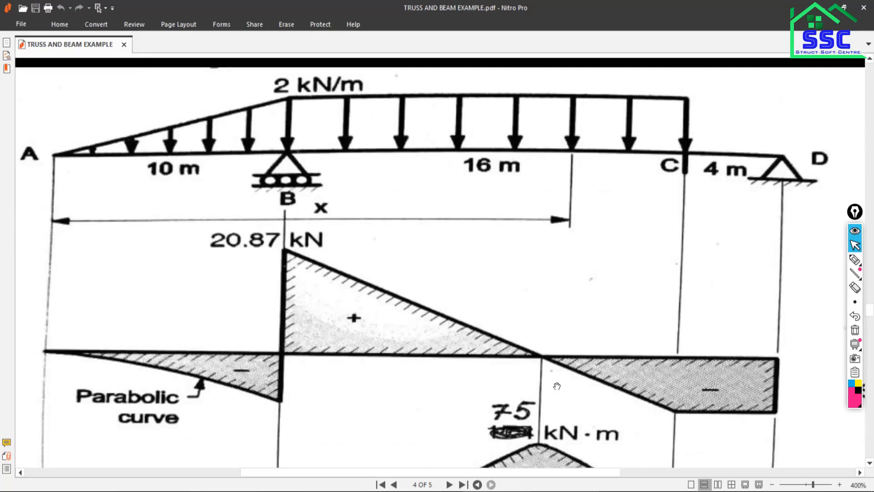
scroll(359, 387, down, 2)
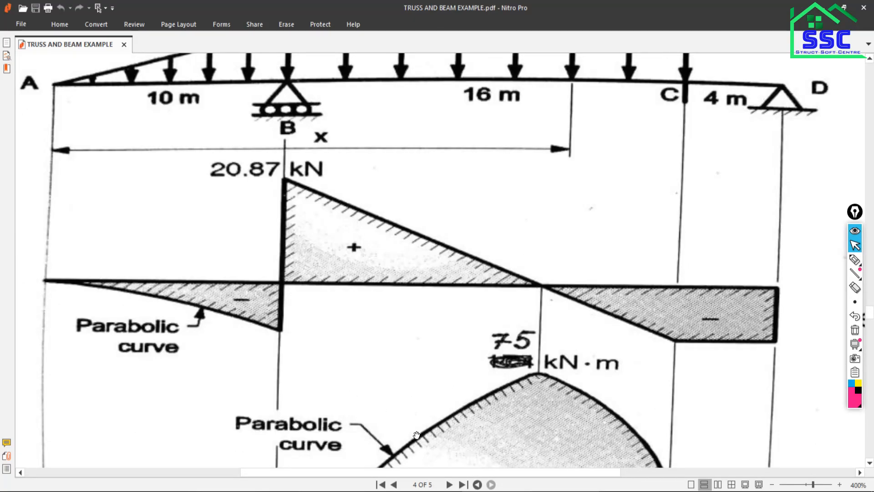
key(alt+Tab)
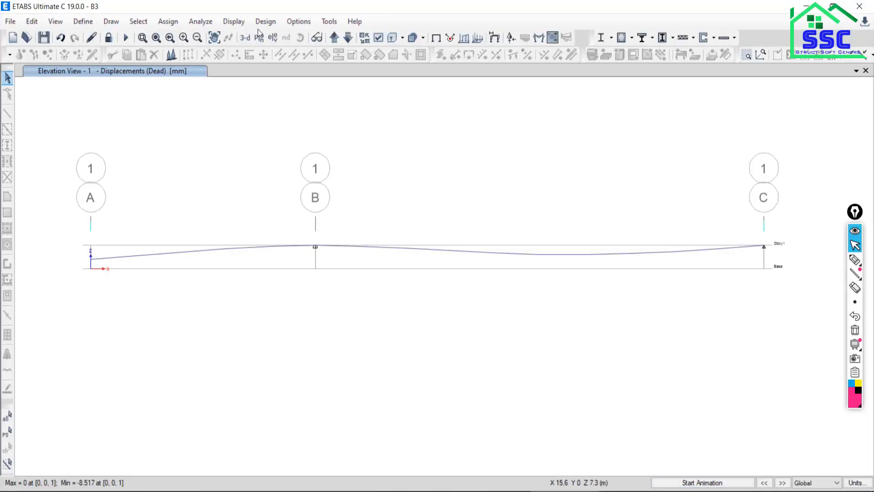
Display the Shear 2-2 member force diagram for the Live load case on the beam's frames.
click(233, 24)
mouse_move(274, 92)
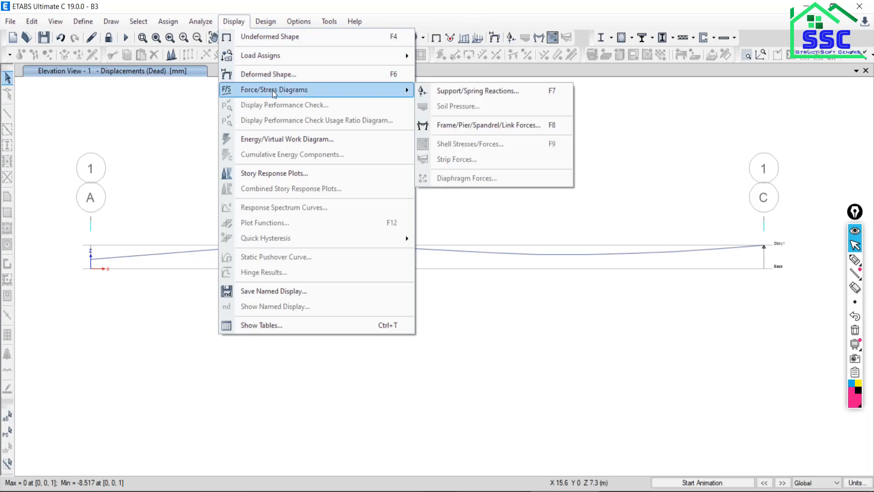
click(441, 129)
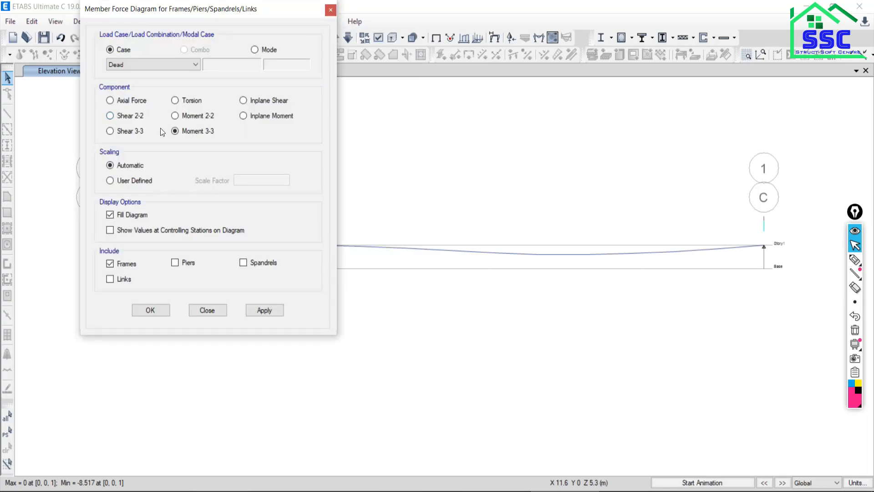
click(119, 117)
click(130, 64)
click(127, 83)
click(265, 310)
click(207, 310)
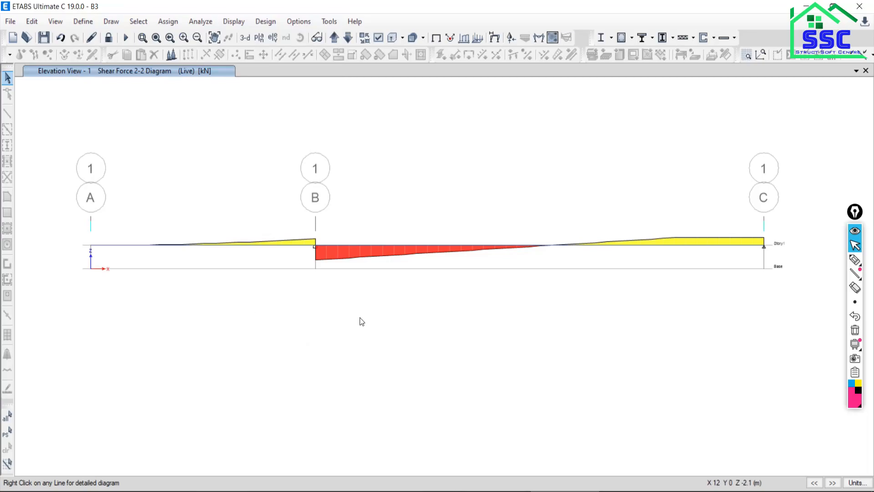
Open the detailed diagram of the 10 m span between grids A and B and read its values from 0 to 10 m.
right_click(220, 248)
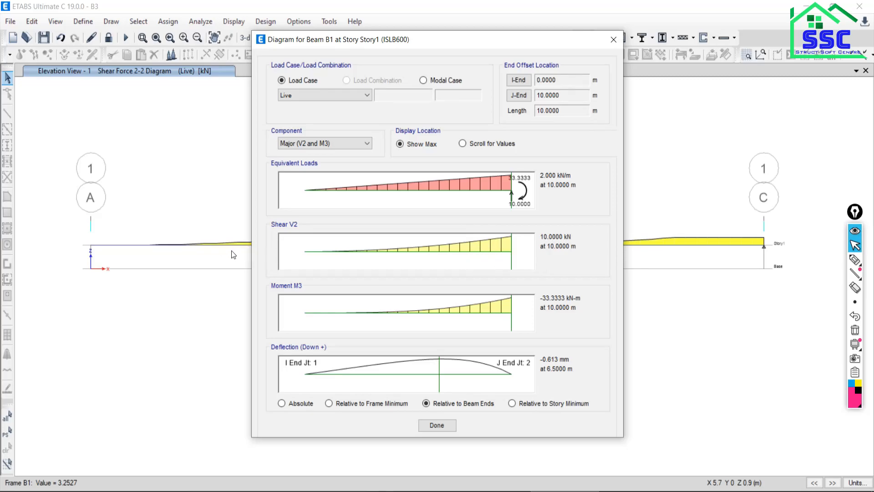
click(512, 261)
drag(513, 265, 298, 263)
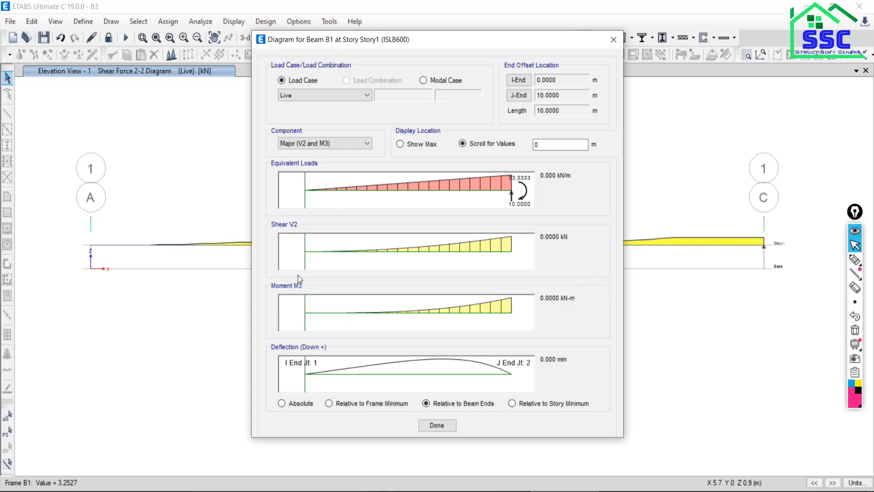
drag(367, 267, 640, 262)
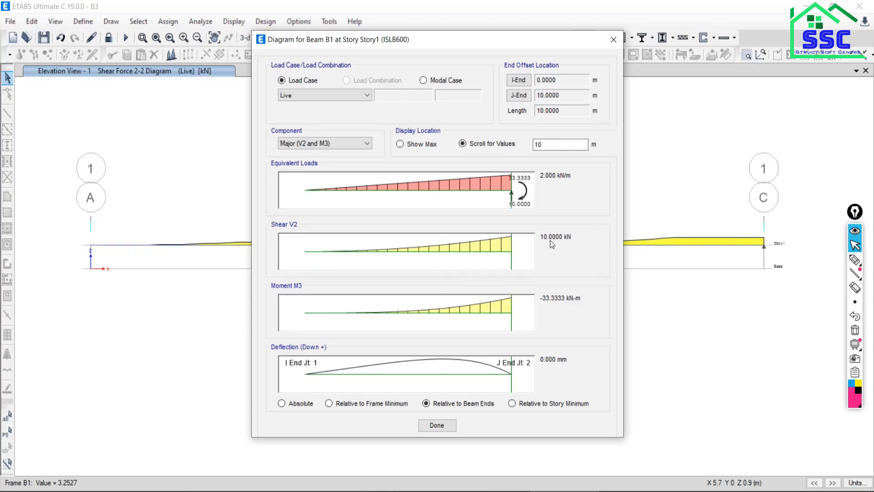
Switch to the PDF, compare the shear force diagram along span AB and at support B, and return to ETABS.
key(alt+Tab)
scroll(280, 362, down, 3)
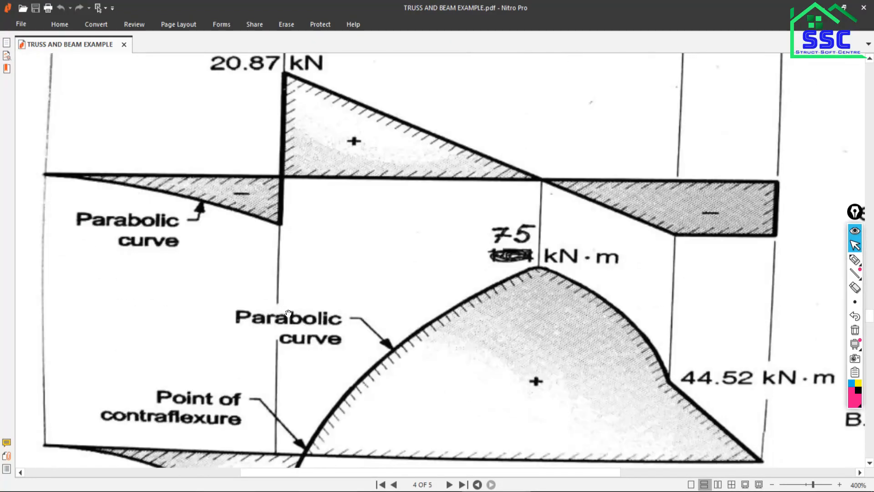
scroll(288, 314, down, 2)
scroll(293, 322, up, 4)
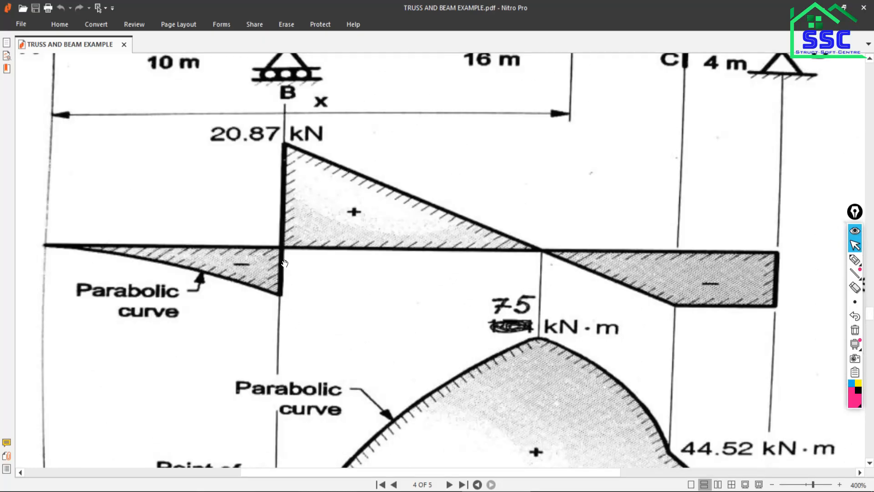
scroll(286, 266, up, 2)
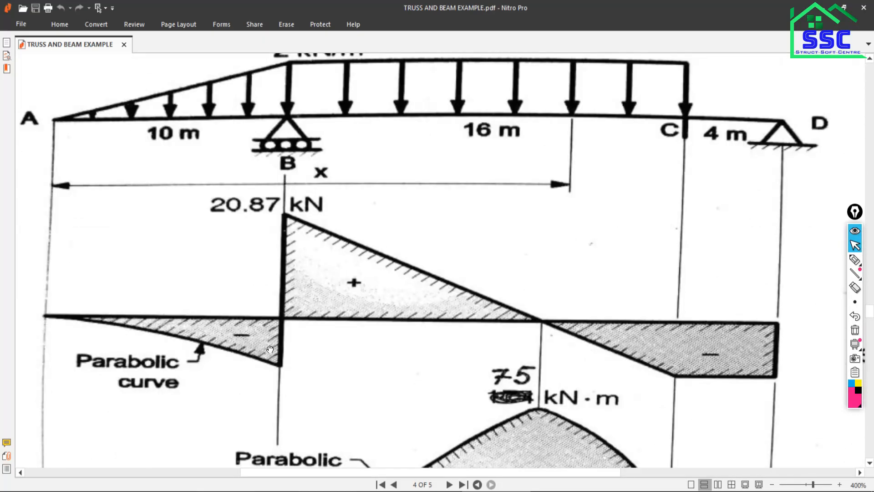
scroll(271, 344, down, 1)
scroll(329, 254, up, 1)
key(alt+Tab)
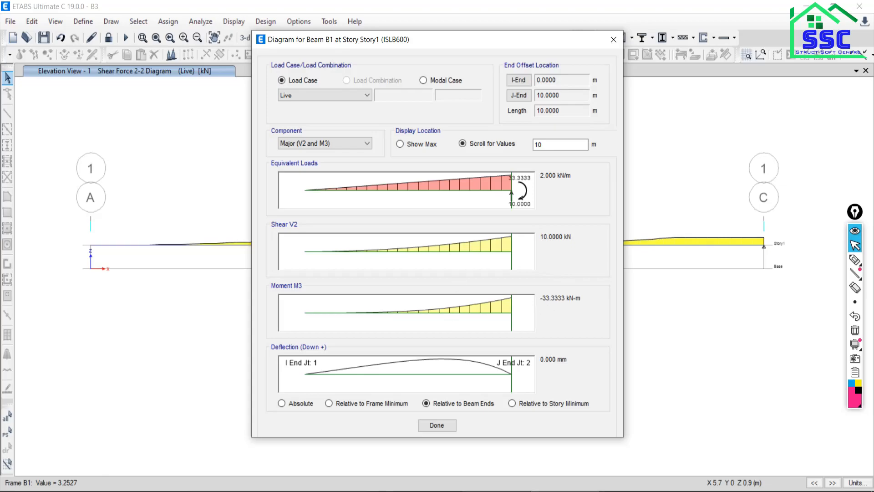
Switch to the PDF and examine the cubic moment curve at support B and the shear diagram beyond it.
key(alt+Tab)
scroll(436, 384, down, 8)
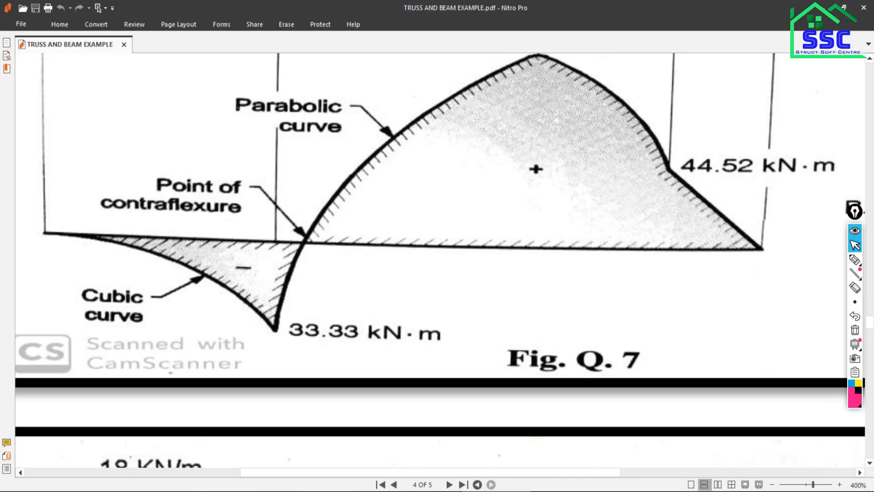
key(alt+Tab)
scroll(294, 243, up, 5)
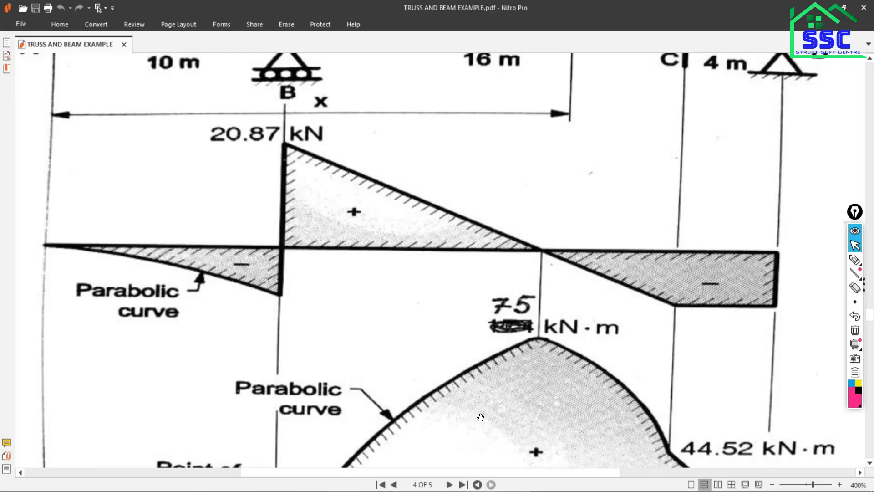
scroll(382, 241, down, 5)
scroll(382, 240, up, 1)
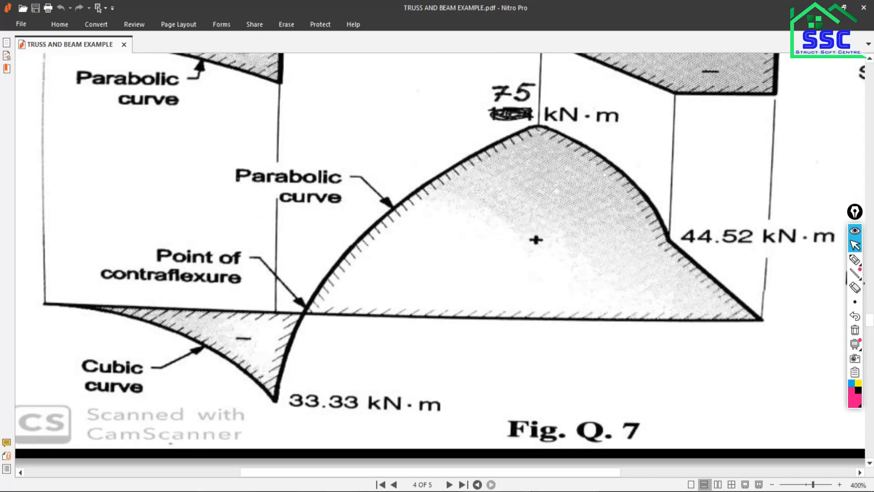
scroll(566, 249, up, 9)
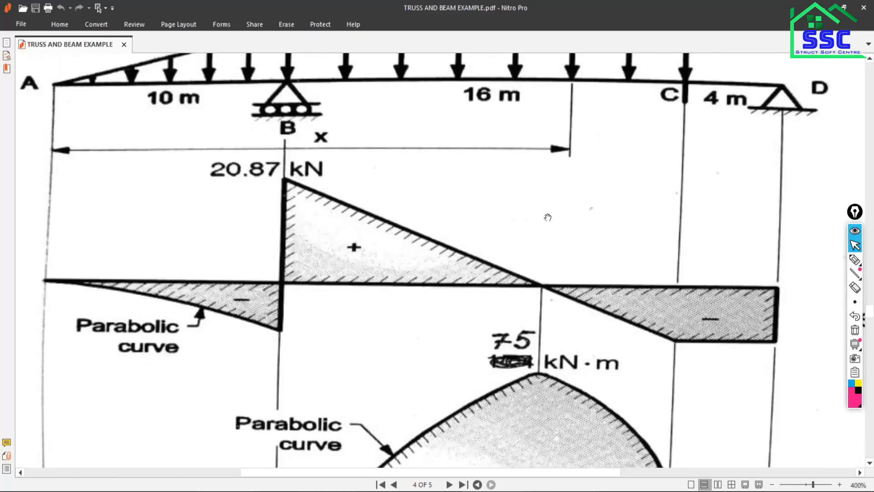
scroll(553, 221, down, 9)
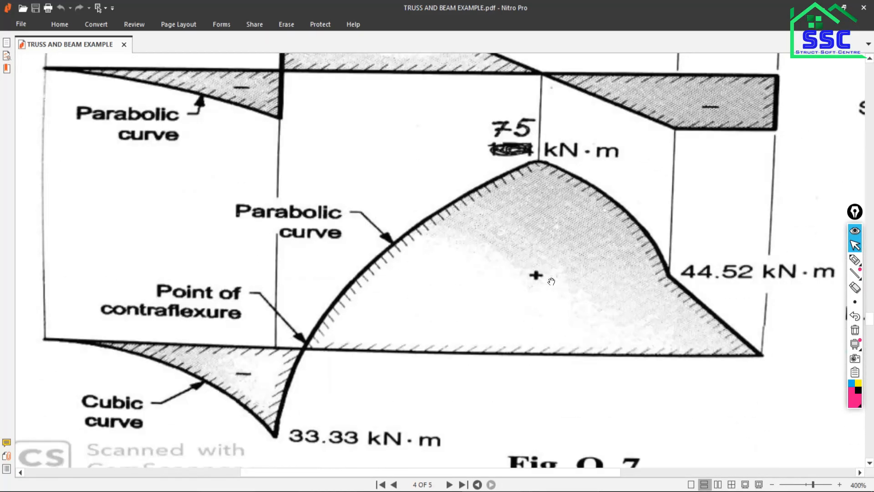
scroll(551, 281, up, 5)
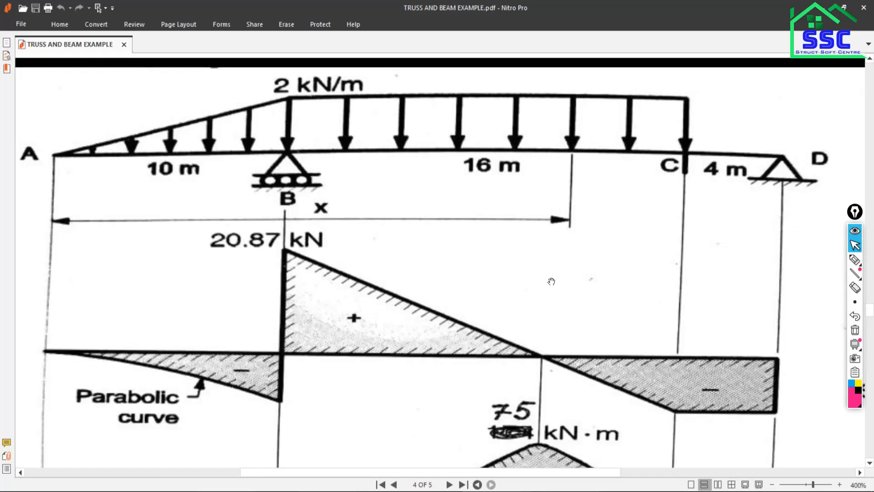
scroll(548, 278, down, 1)
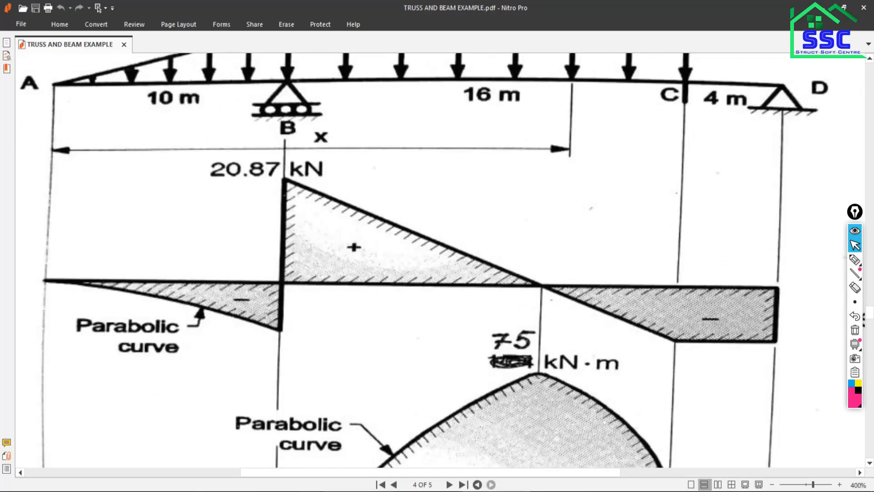
Return to ETABS and open the detailed Live load diagram of the 20 m span between grids B and C.
click(498, 491)
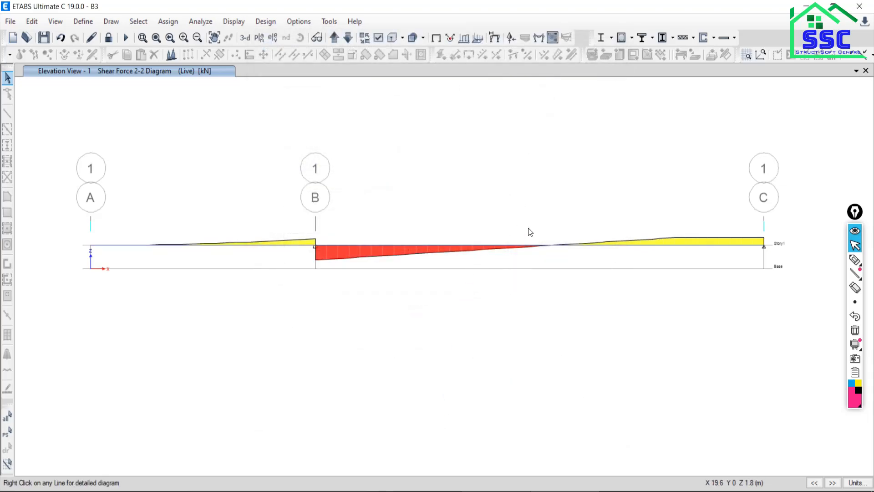
mouse_move(527, 248)
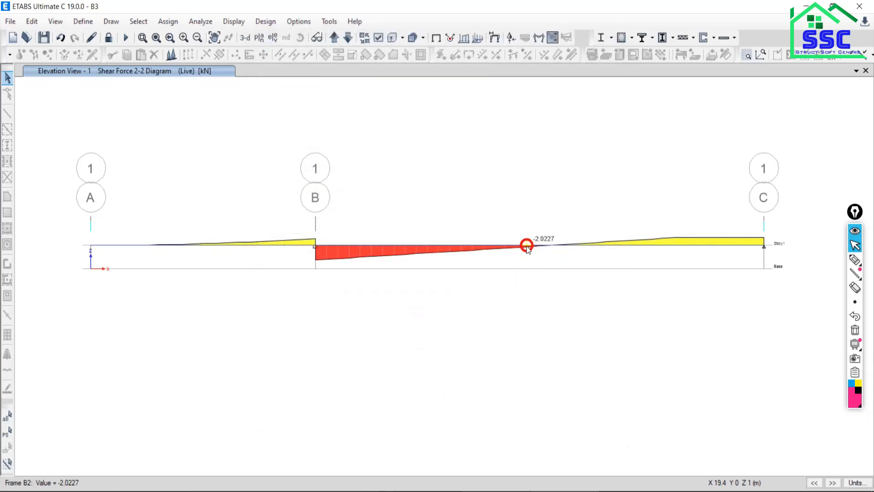
right_click(527, 247)
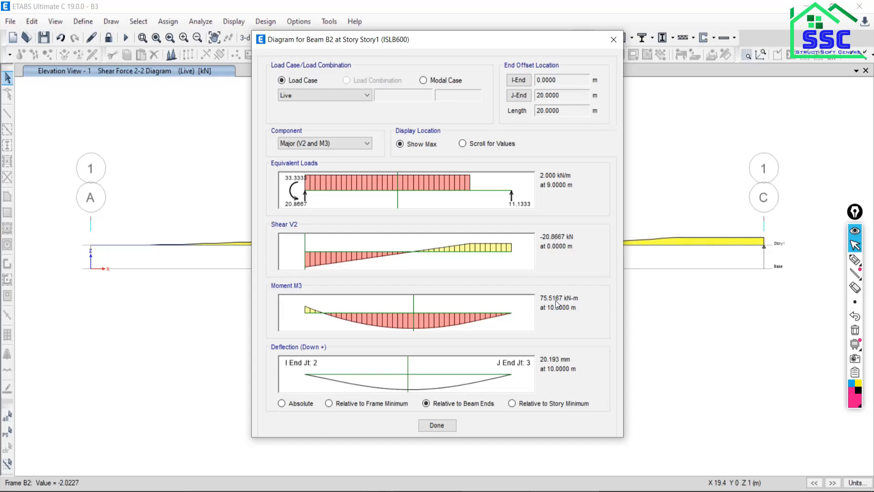
Switch to the PDF and examine the peak span moment, the shear at B and the 16 m distance to point C.
click(495, 491)
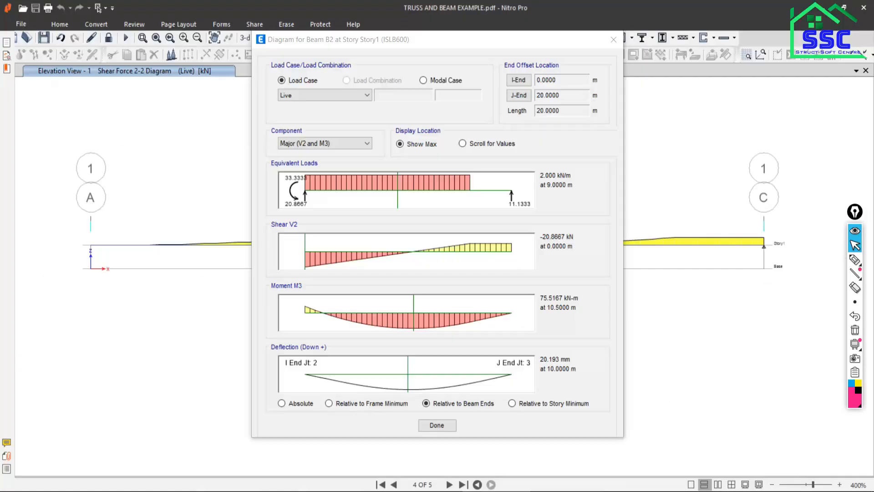
scroll(456, 357, down, 3)
scroll(456, 357, down, 3)
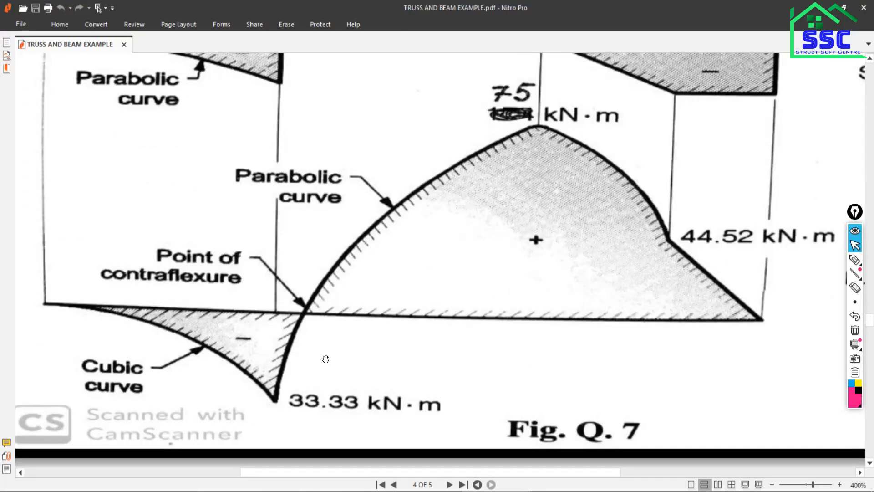
scroll(295, 351, up, 9)
scroll(493, 330, down, 7)
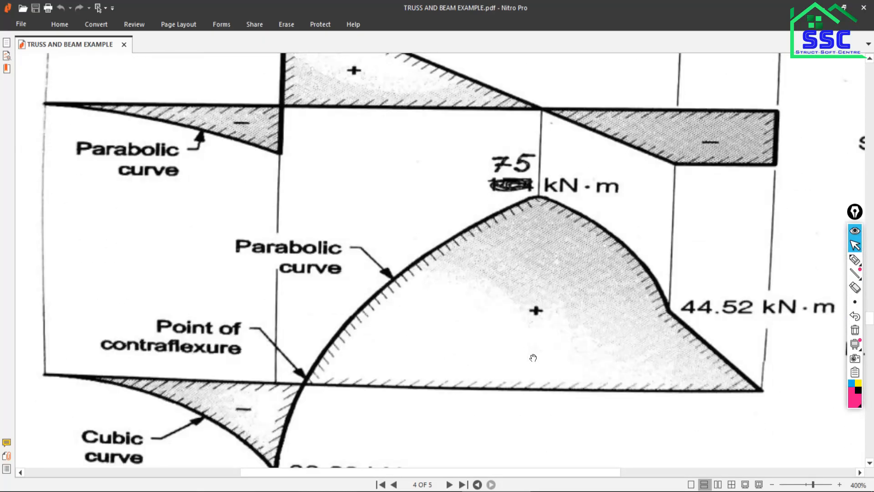
scroll(529, 354, up, 10)
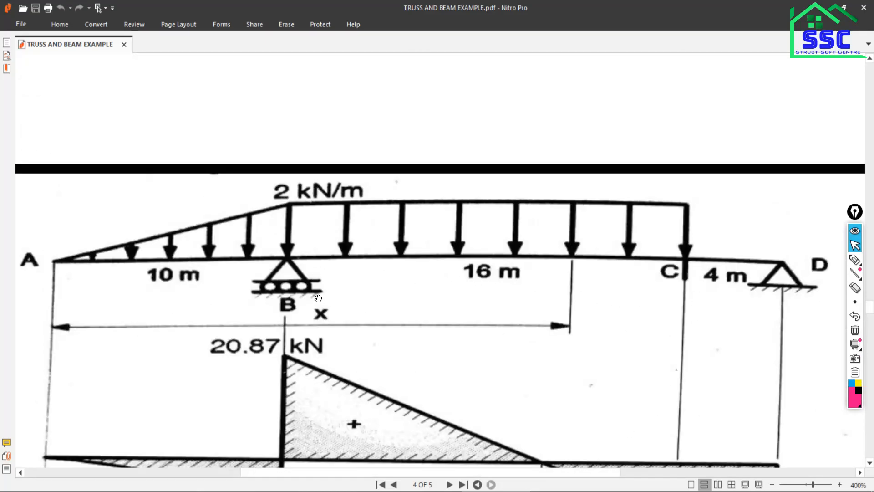
scroll(345, 323, down, 1)
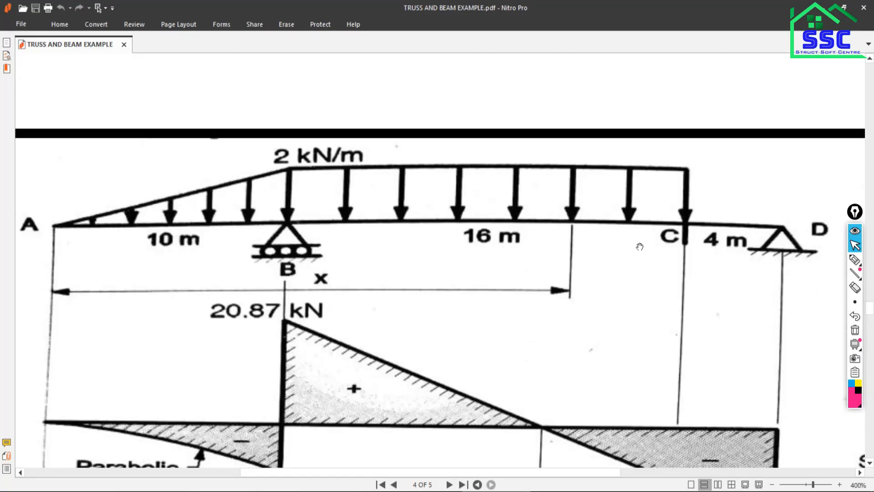
scroll(654, 245, down, 4)
Return to ETABS and scroll the 20 m span's diagram values to the location 16 m.
key(alt+Tab)
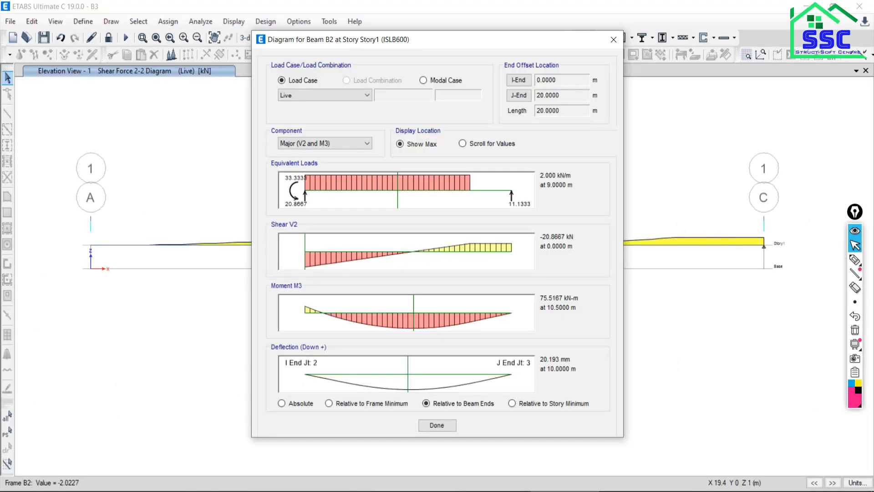
click(463, 147)
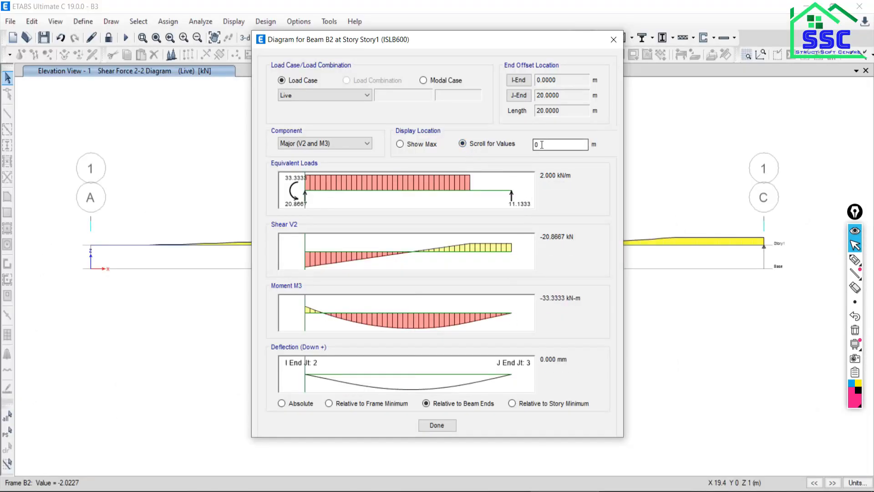
text(16)
key(Tab)
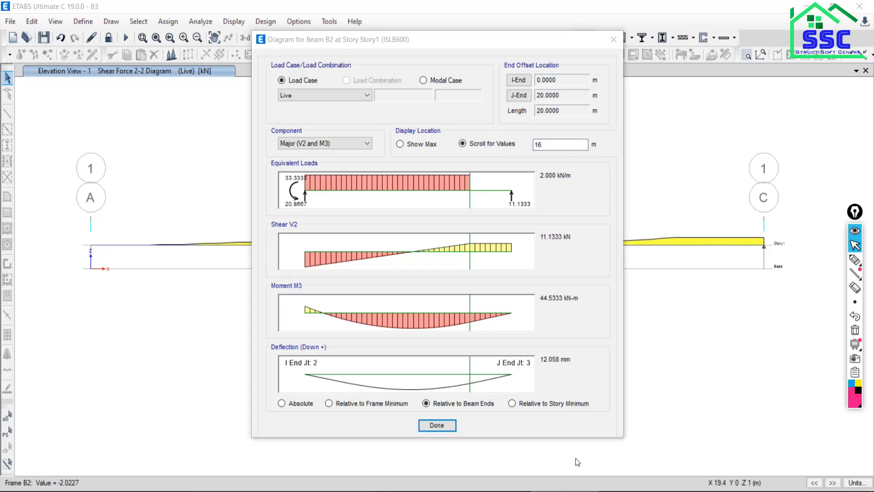
Switch to the PDF and check the bending moment given at point C.
click(514, 491)
scroll(635, 368, down, 3)
scroll(636, 368, down, 2)
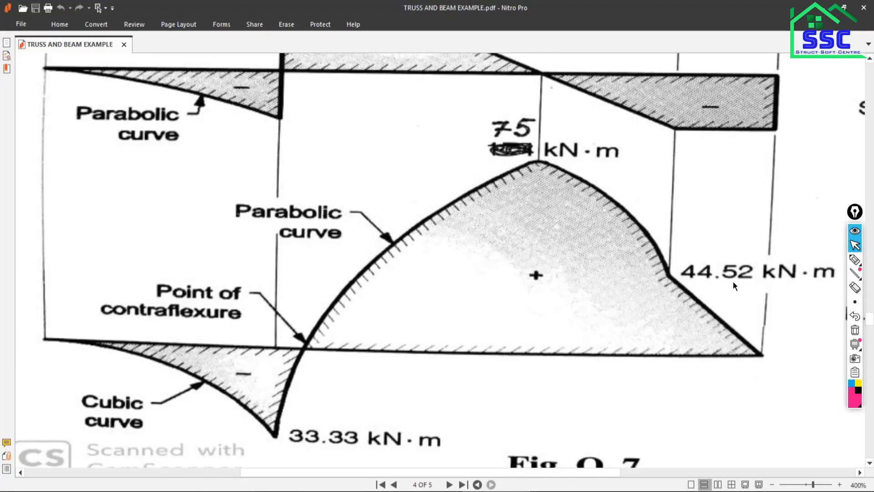
scroll(734, 285, up, 6)
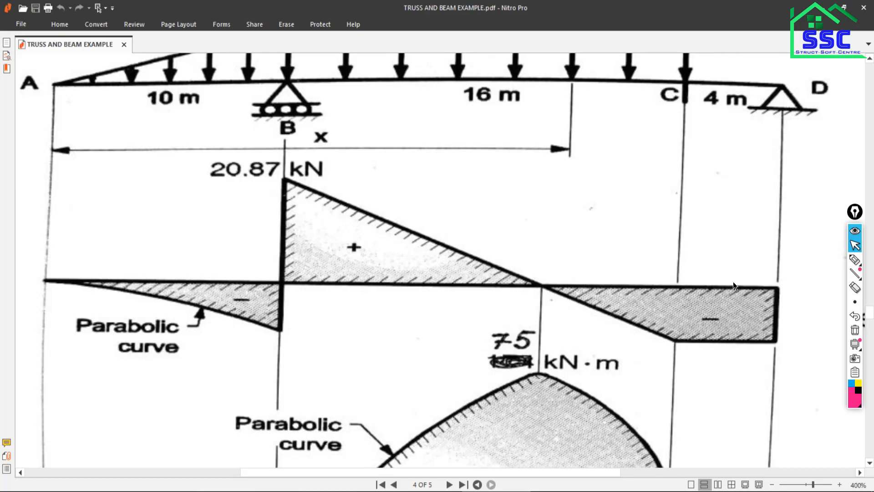
scroll(733, 283, down, 4)
Review the PDF beam's loading, shear force diagram and bending moment diagram down to the contraflexure point.
scroll(699, 291, up, 3)
scroll(696, 286, up, 3)
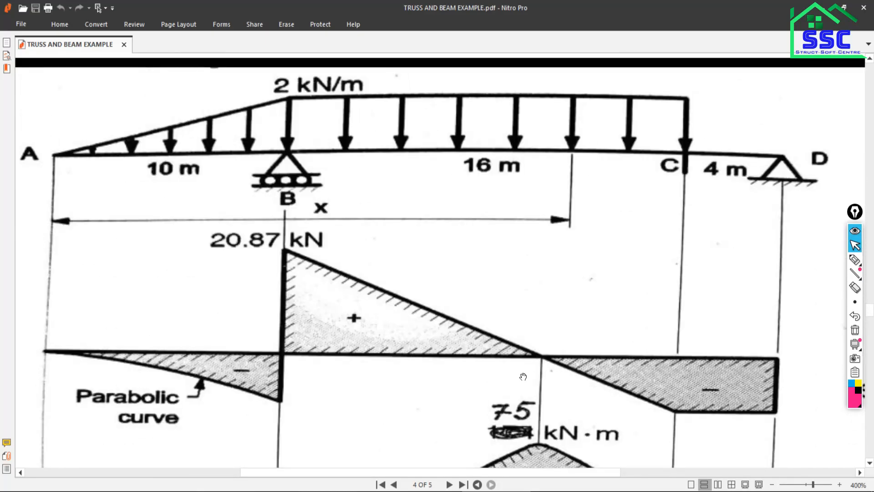
scroll(563, 388, down, 3)
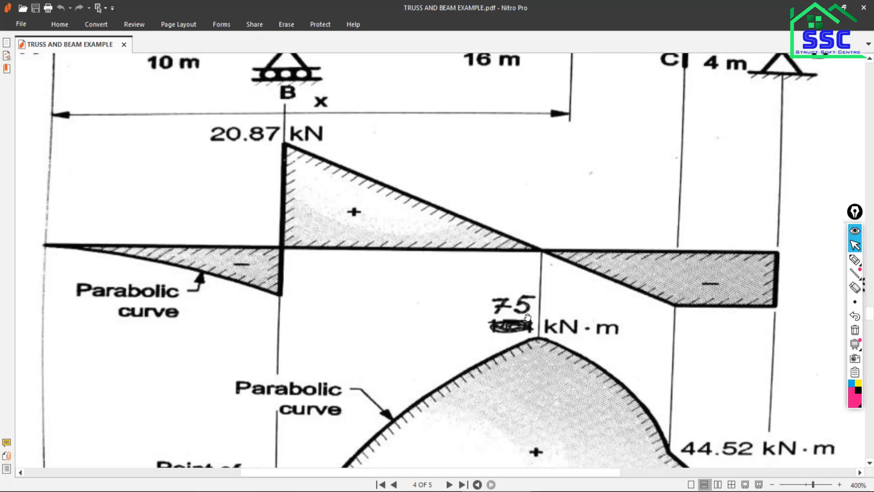
scroll(521, 337, down, 2)
scroll(519, 410, down, 1)
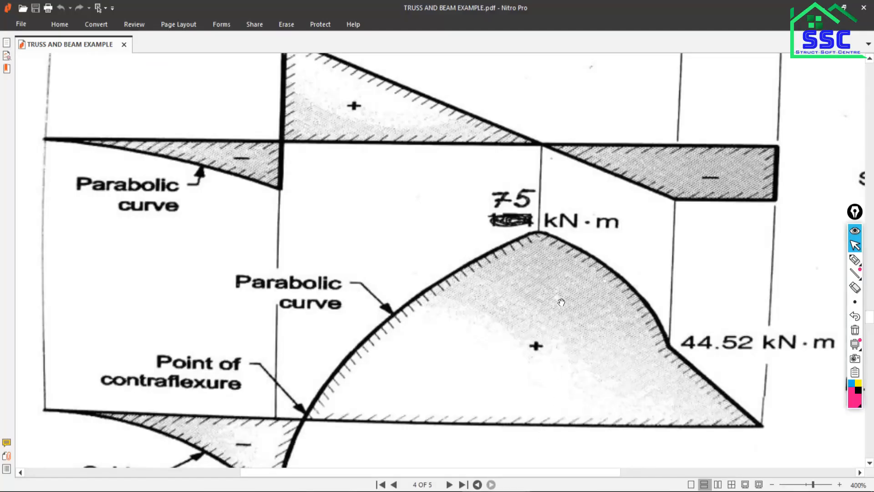
scroll(623, 215, up, 5)
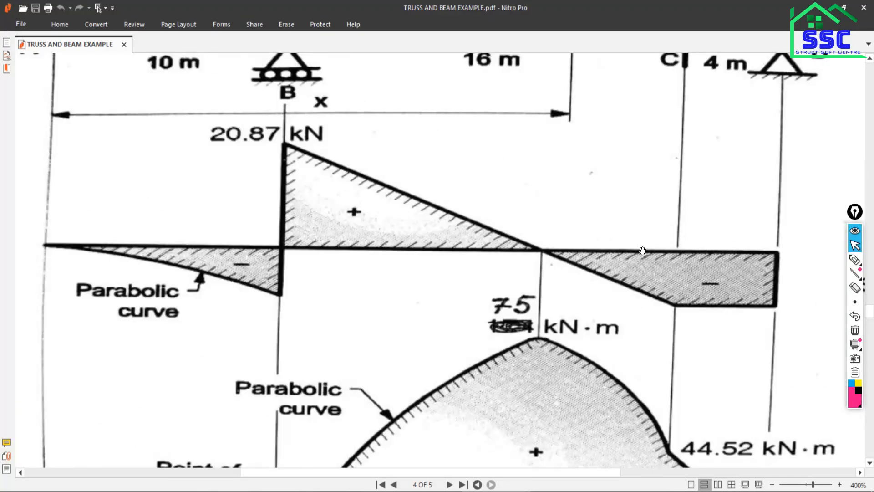
scroll(687, 286, down, 2)
scroll(686, 286, down, 2)
scroll(683, 321, down, 6)
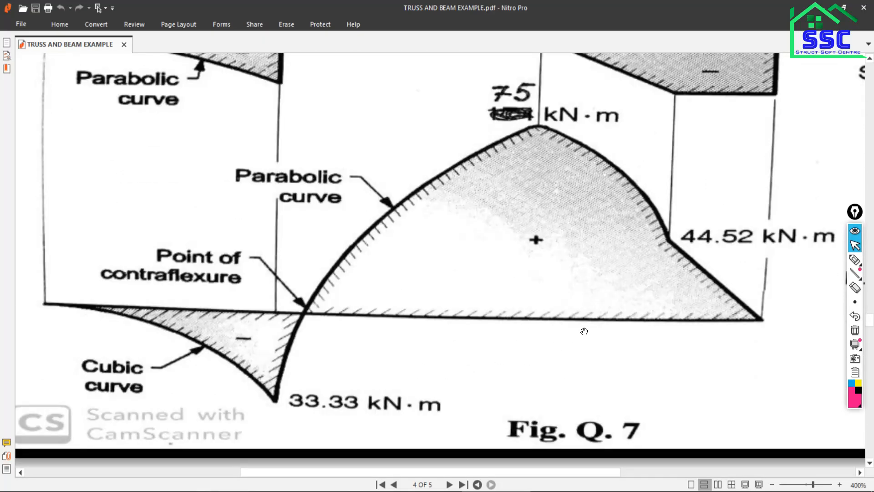
Switch back to ETABS and close the diagram dialog for beam B2, returning to the shear force elevation.
click(480, 490)
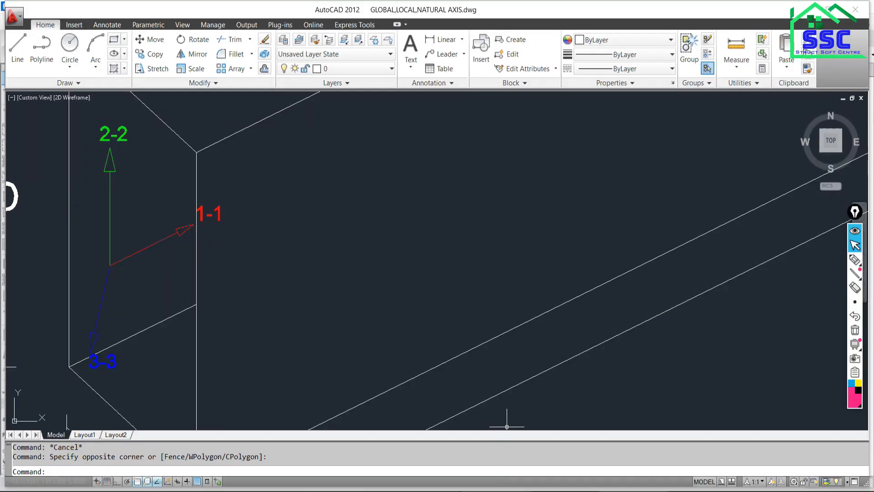
click(583, 487)
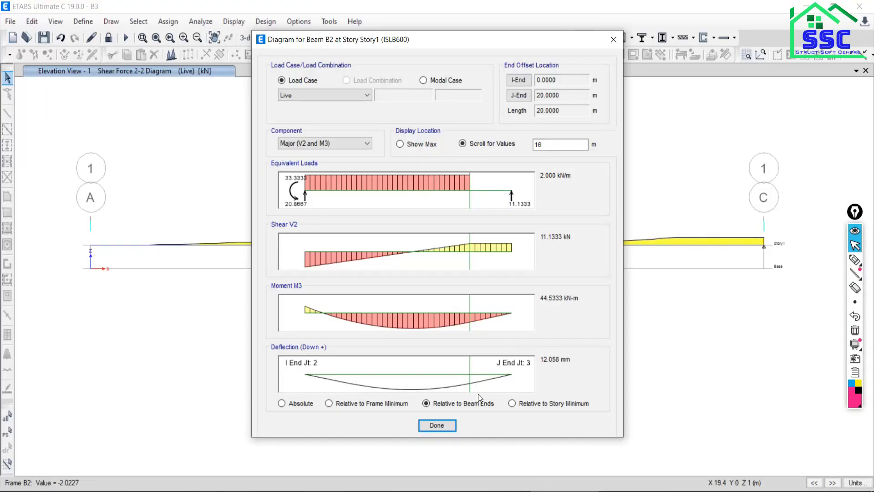
click(436, 425)
scroll(457, 280, down, 3)
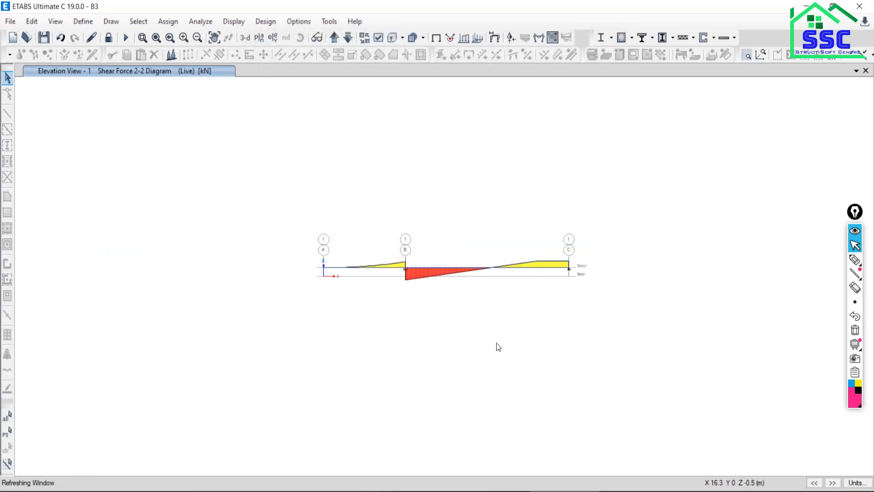
Switch to the PDF and examine the next beam example's loading, supports and 3 m, 2 m and 2 m spans.
key(alt+Tab)
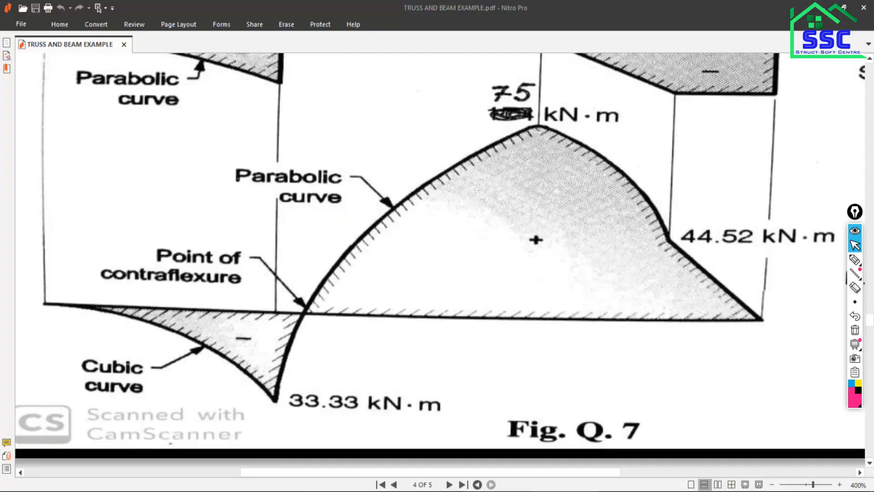
scroll(418, 250, down, 10)
scroll(425, 265, down, 1)
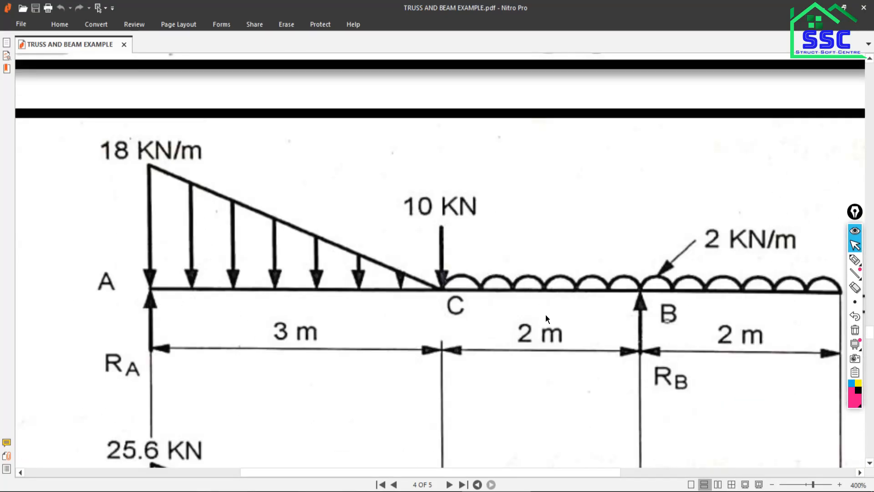
scroll(546, 315, down, 20)
scroll(547, 317, down, 8)
scroll(547, 317, up, 10)
scroll(548, 318, up, 15)
drag(573, 474, 596, 474)
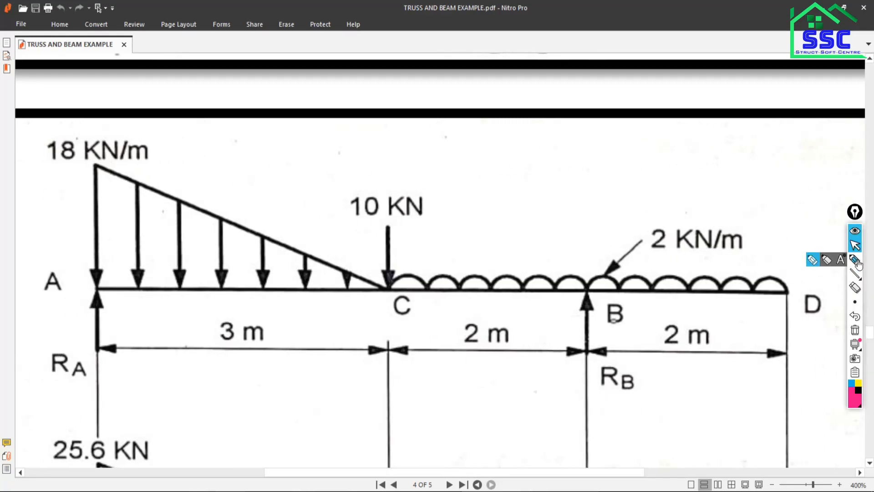
Mark supports A and B with pen circles and a hatched ground line under A, and clear the markings.
mouse_move(846, 259)
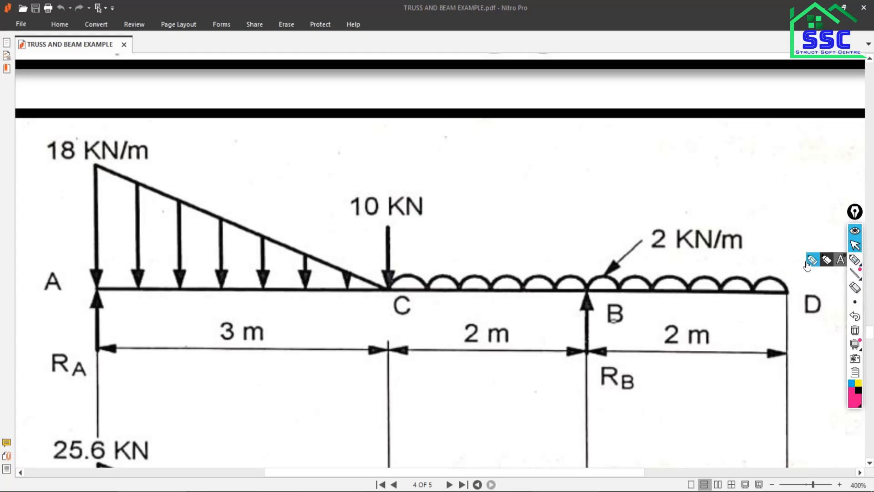
click(856, 259)
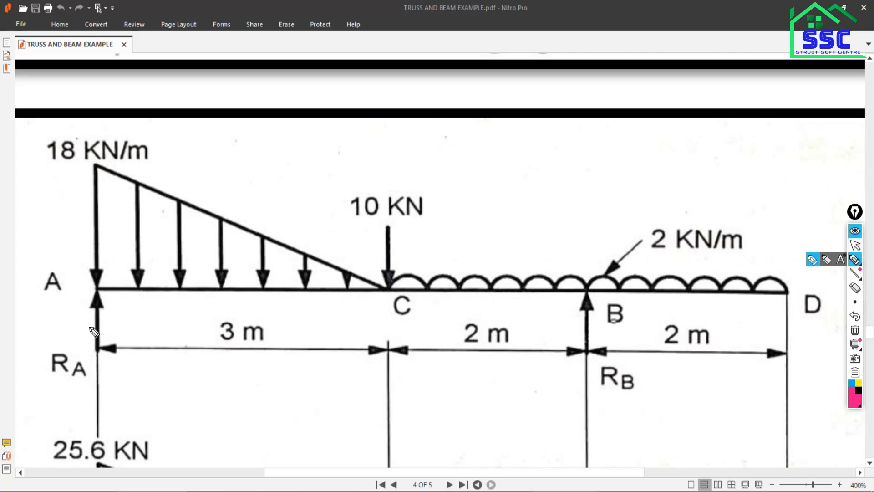
mouse_move(86, 285)
mouse_down()
mouse_move(87, 304)
mouse_move(103, 302)
mouse_move(103, 285)
mouse_up()
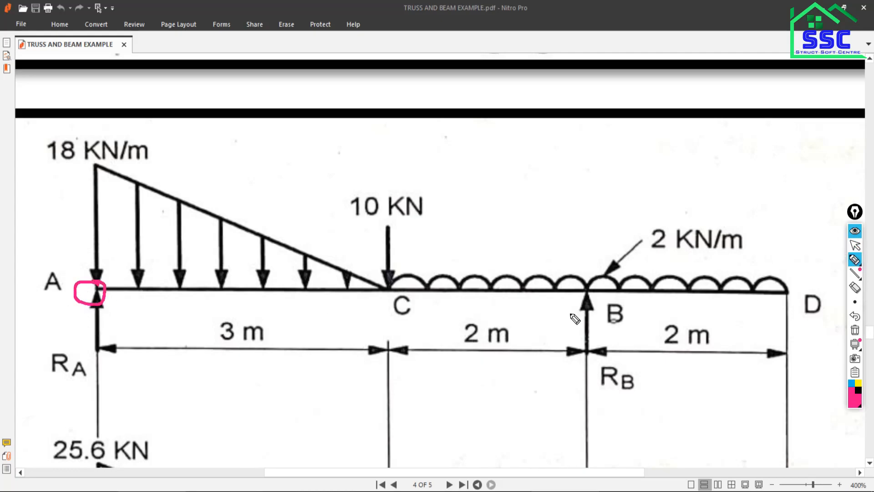
mouse_move(585, 272)
mouse_down()
mouse_move(590, 298)
mouse_move(599, 292)
mouse_move(589, 282)
mouse_move(585, 305)
mouse_move(588, 283)
mouse_up()
mouse_move(80, 294)
mouse_down()
mouse_move(77, 310)
mouse_move(95, 276)
mouse_up()
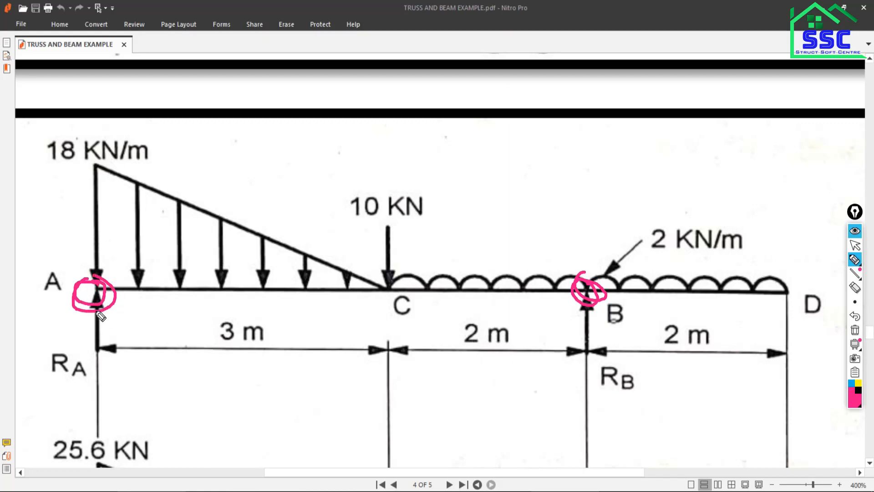
mouse_move(104, 292)
mouse_down()
mouse_move(95, 279)
mouse_move(115, 304)
mouse_up()
drag(57, 315, 146, 310)
drag(145, 312, 71, 324)
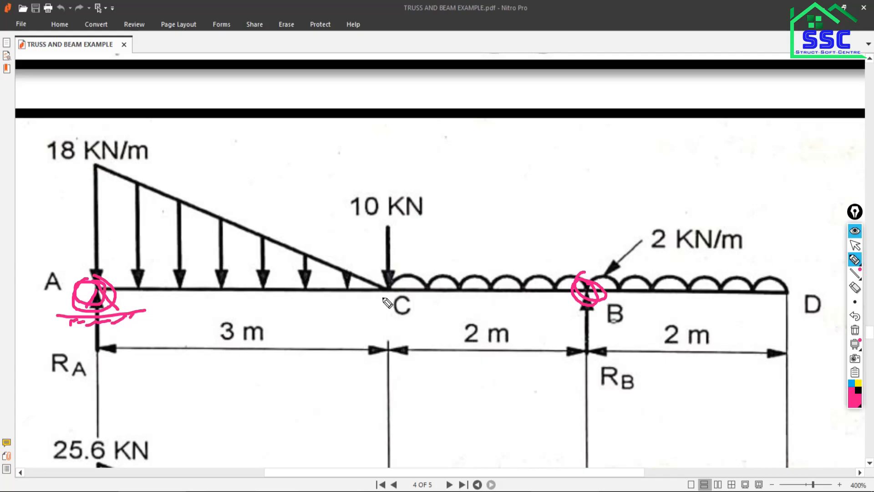
mouse_move(585, 276)
mouse_down()
mouse_move(591, 300)
mouse_move(578, 281)
mouse_up()
click(855, 329)
click(855, 245)
Examine the loads, supports, shear force and bending moment diagrams of the continuous beam ABCD on page 5.
scroll(417, 349, down, 20)
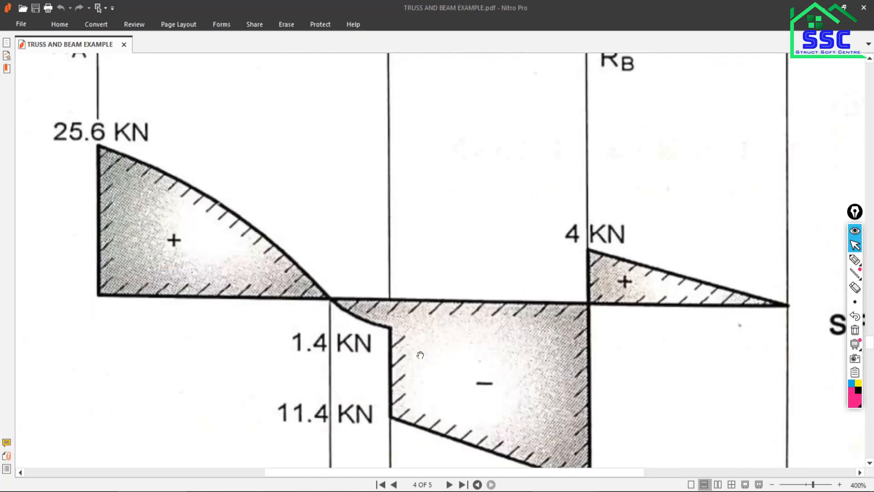
scroll(432, 363, down, 10)
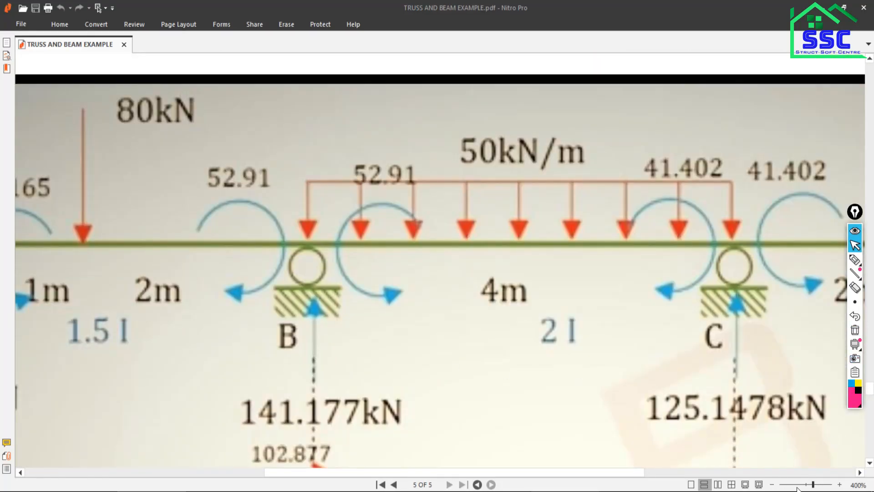
click(810, 487)
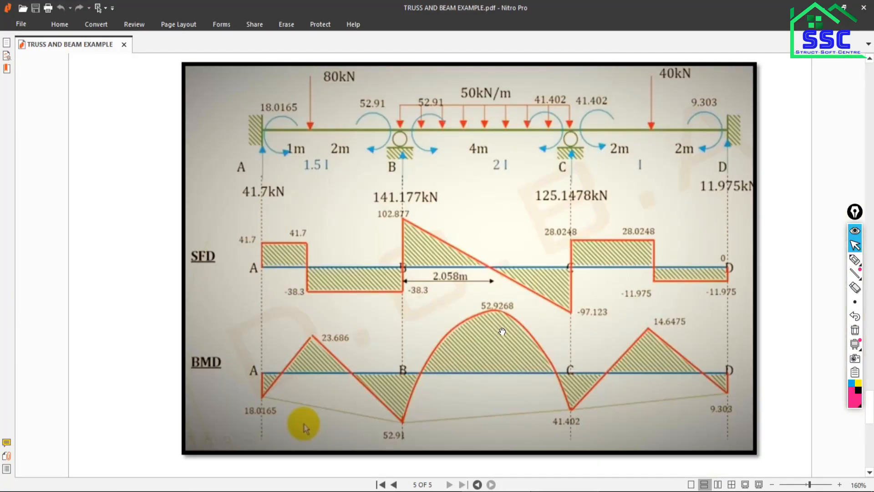
scroll(507, 310, up, 1)
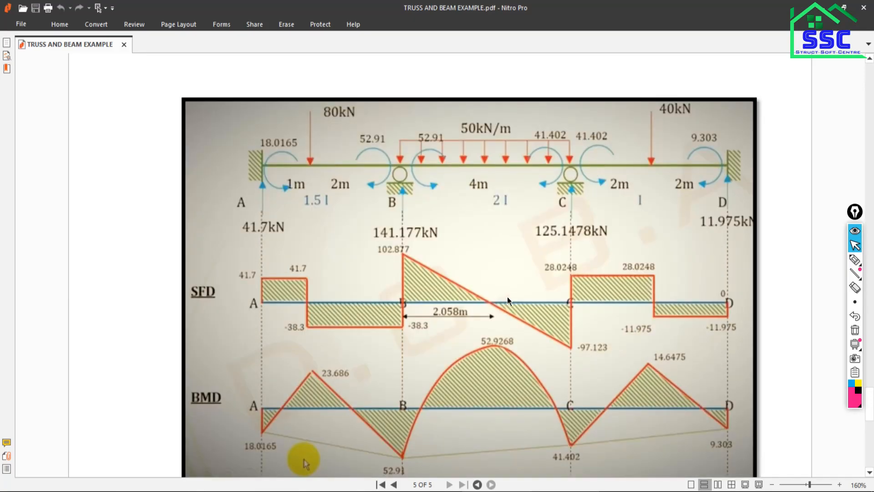
scroll(470, 187, up, 1)
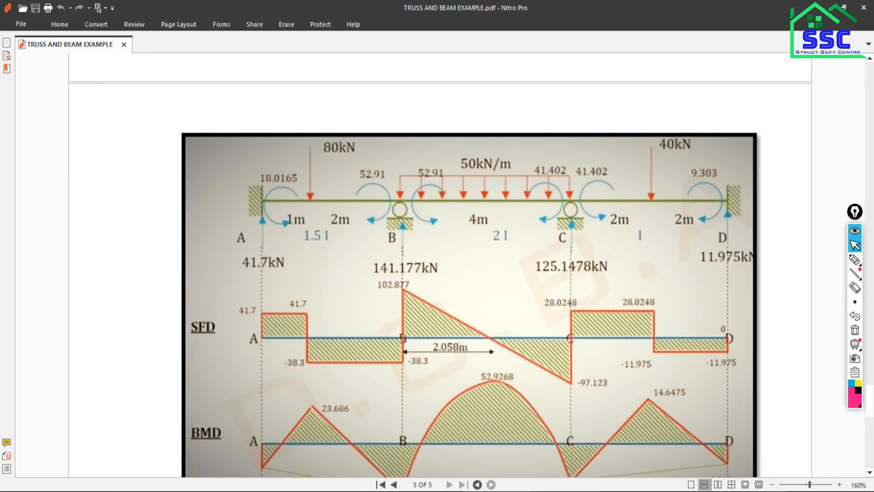
click(840, 484)
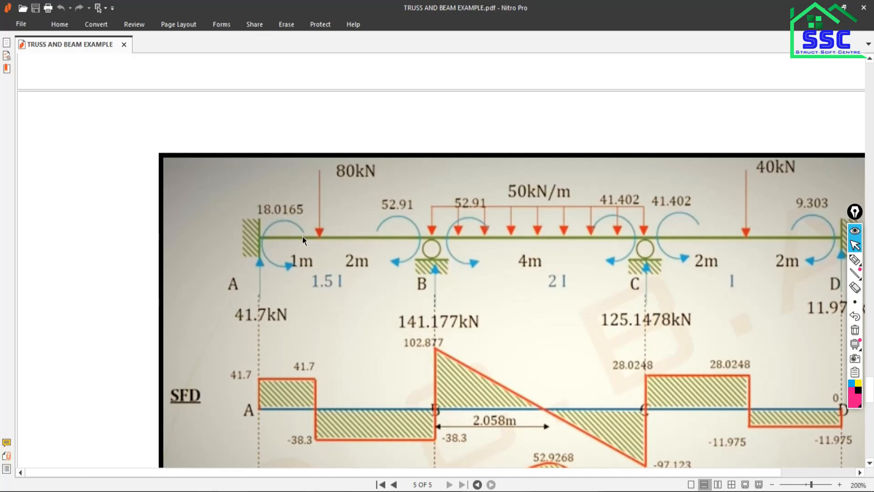
drag(549, 473, 599, 471)
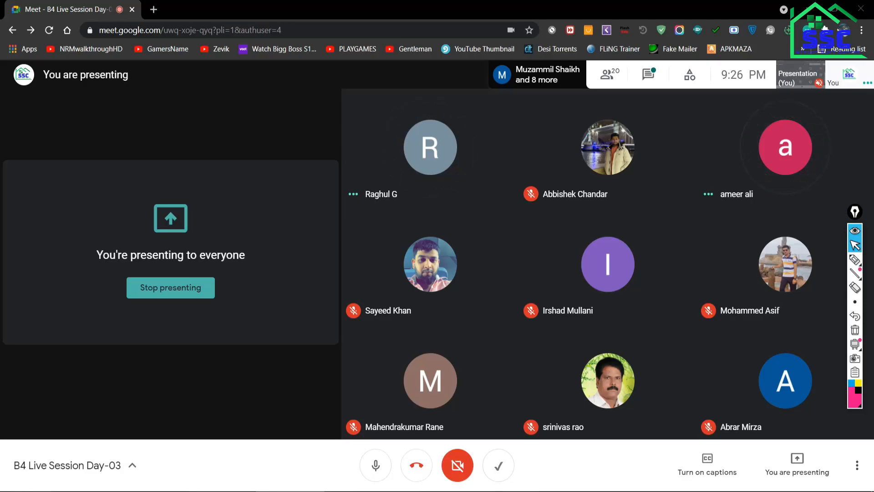
key(alt+Tab)
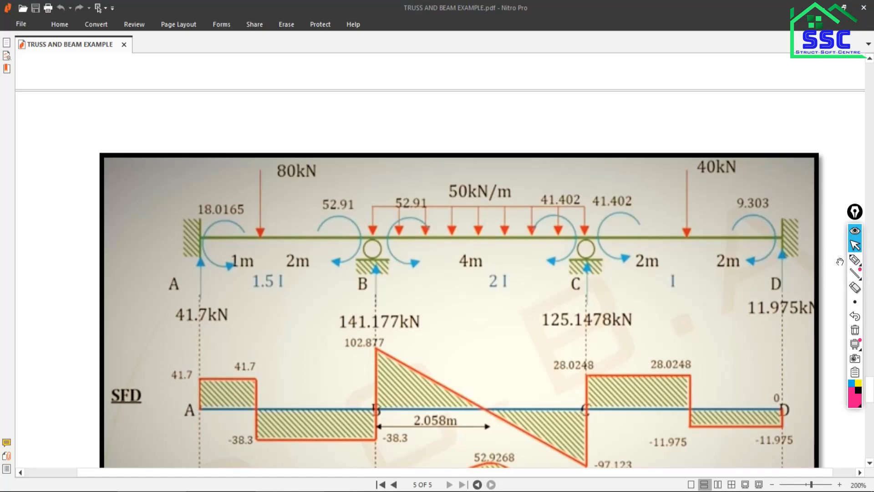
Trace beam ABCD in black pen, marking the fixed supports at A and D and the roller supports at B and C.
click(854, 260)
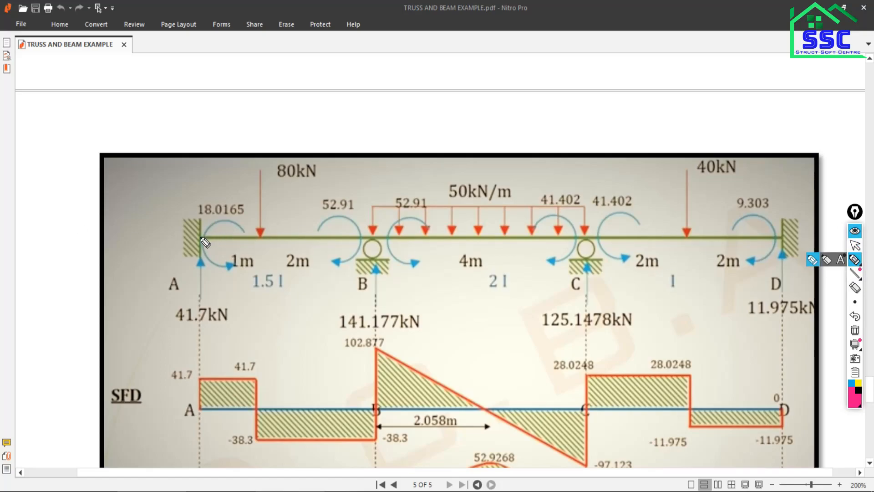
drag(203, 222, 202, 258)
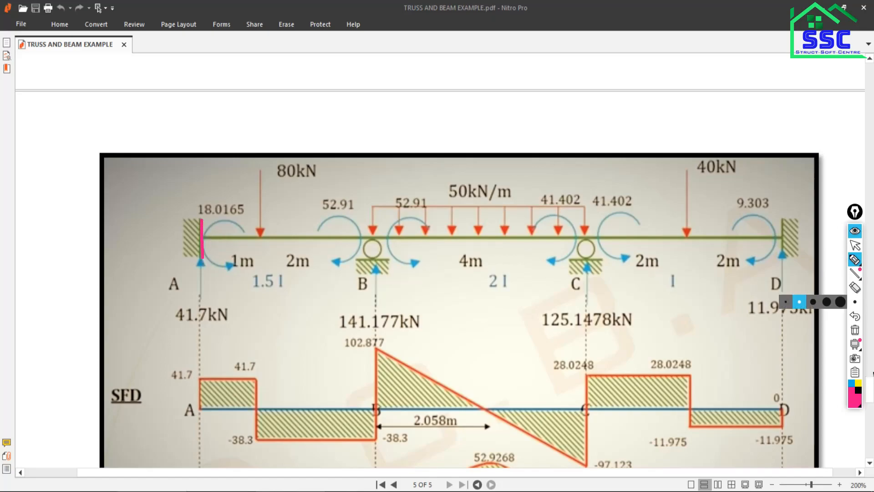
click(858, 390)
mouse_move(201, 222)
mouse_down()
mouse_move(202, 263)
mouse_move(330, 236)
mouse_move(782, 236)
mouse_move(783, 258)
mouse_move(787, 226)
mouse_move(781, 233)
mouse_up()
drag(781, 219, 774, 226)
drag(202, 252, 193, 260)
drag(198, 247, 183, 241)
drag(196, 222, 183, 237)
mouse_move(374, 233)
mouse_down()
mouse_move(368, 241)
mouse_move(381, 243)
mouse_move(377, 234)
mouse_up()
mouse_move(591, 241)
mouse_down()
mouse_move(575, 256)
mouse_move(592, 245)
mouse_up()
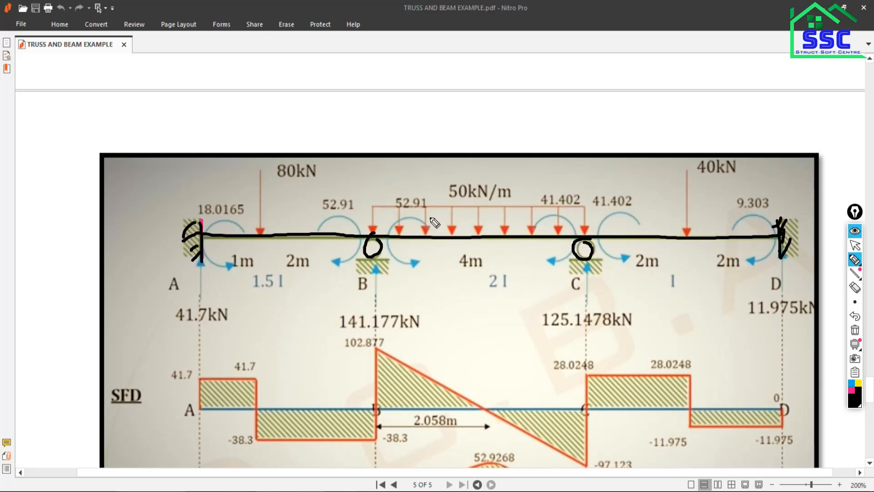
Sketch the 50 kN/m distributed load over span BC and the 40 kN point load on span CD.
mouse_move(373, 235)
mouse_down()
mouse_move(389, 204)
mouse_move(575, 233)
mouse_up()
drag(687, 171, 691, 234)
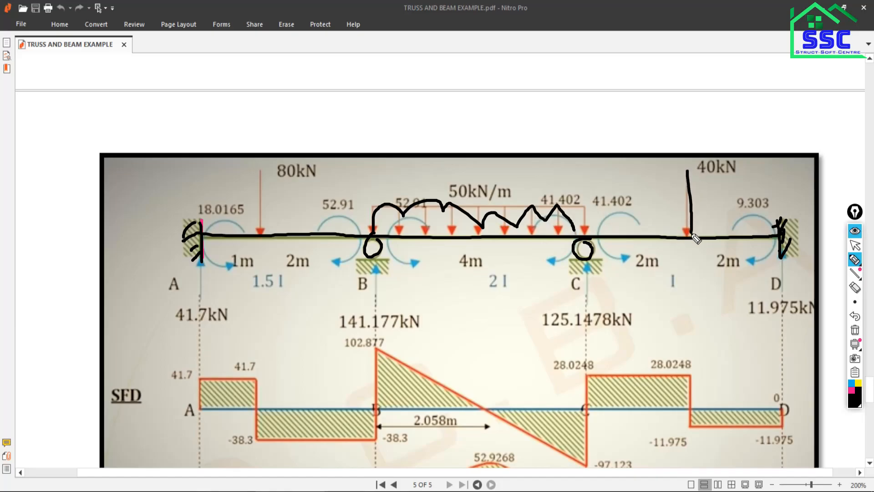
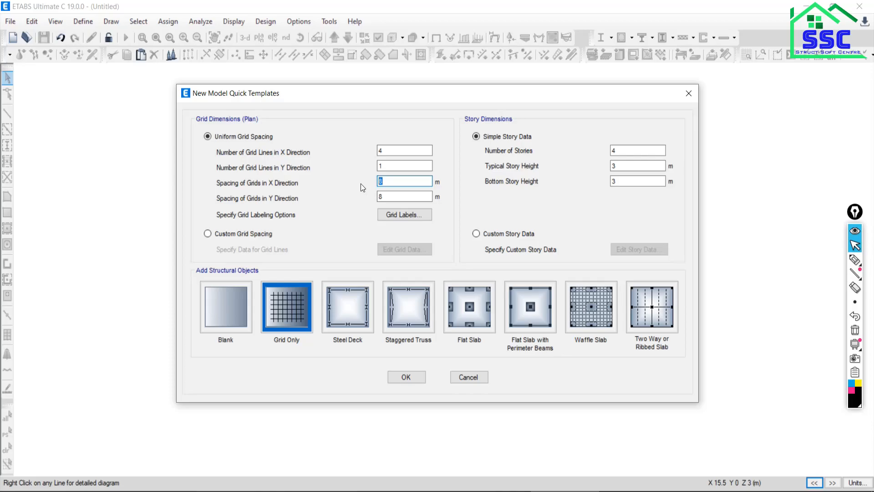
Set the uniform grid spacing to 4 m in X and 1 m in Y.
text(4)
double_click(391, 197)
text(1)
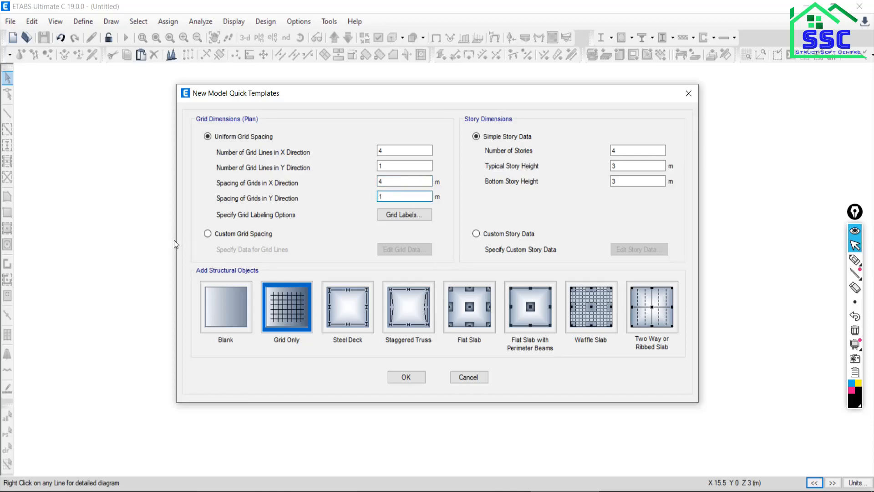
Switch to custom grid spacing, display the grid data as spacing, and set the X spacing of grid A to 3 m.
click(208, 235)
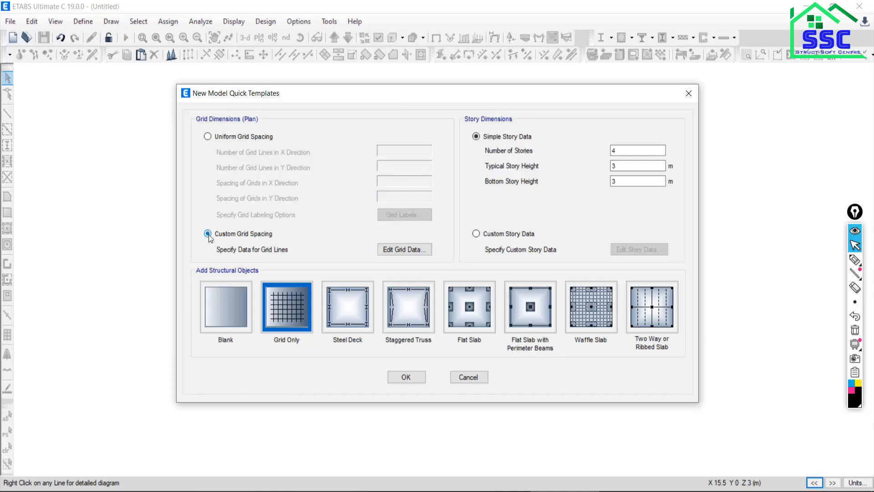
click(395, 251)
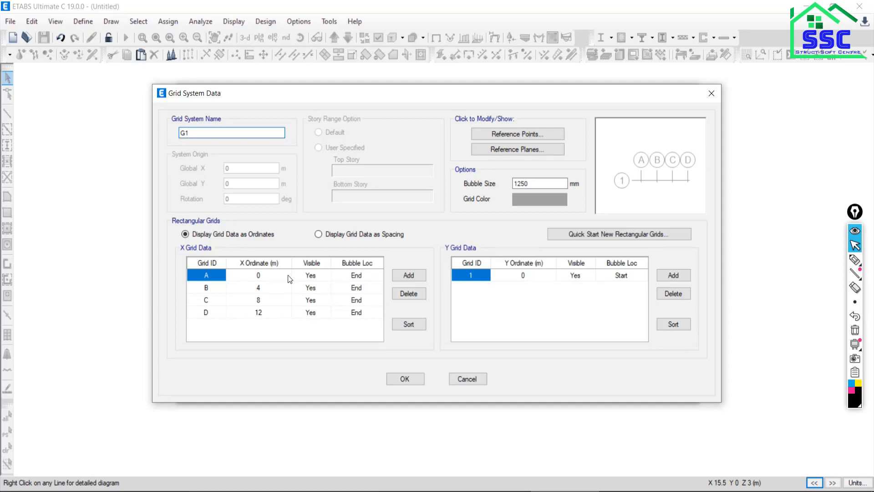
click(318, 235)
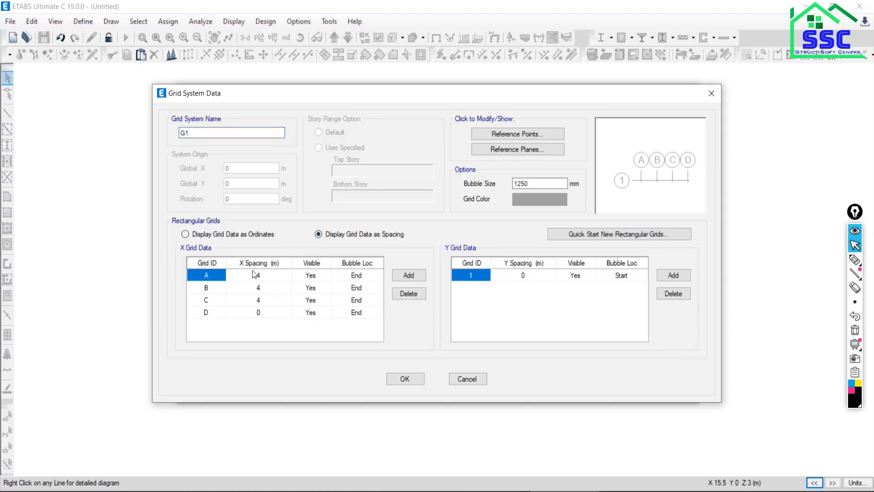
click(539, 491)
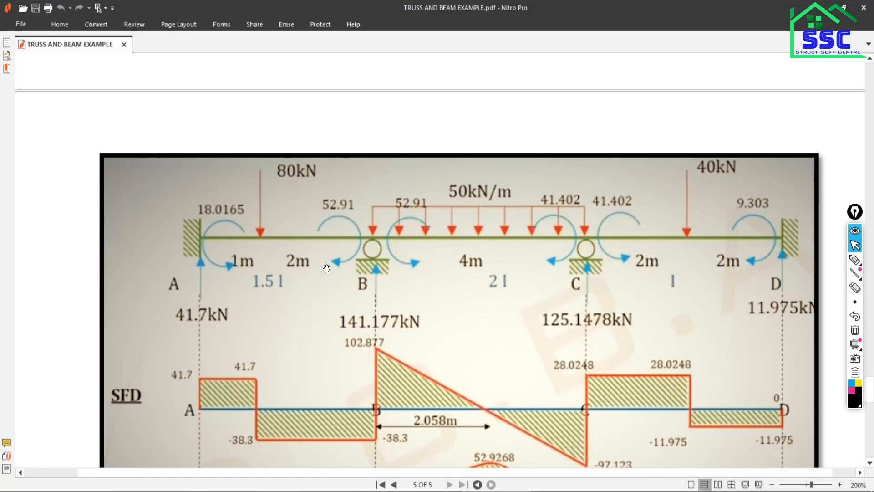
click(454, 490)
click(269, 276)
text(3)
key(Return)
Set the grid bubble size to 1000 mm and darken the grid color to RGB 102, 102, 102.
double_click(540, 185)
text(1000)
click(525, 202)
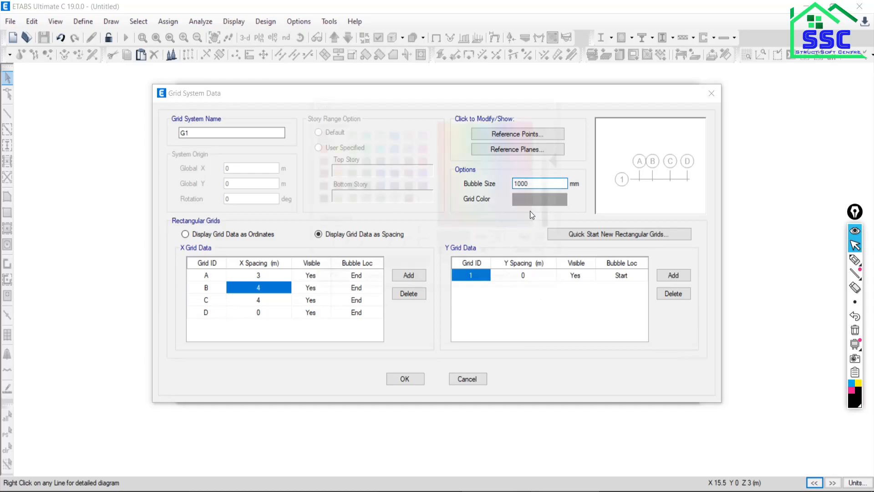
drag(559, 165, 562, 190)
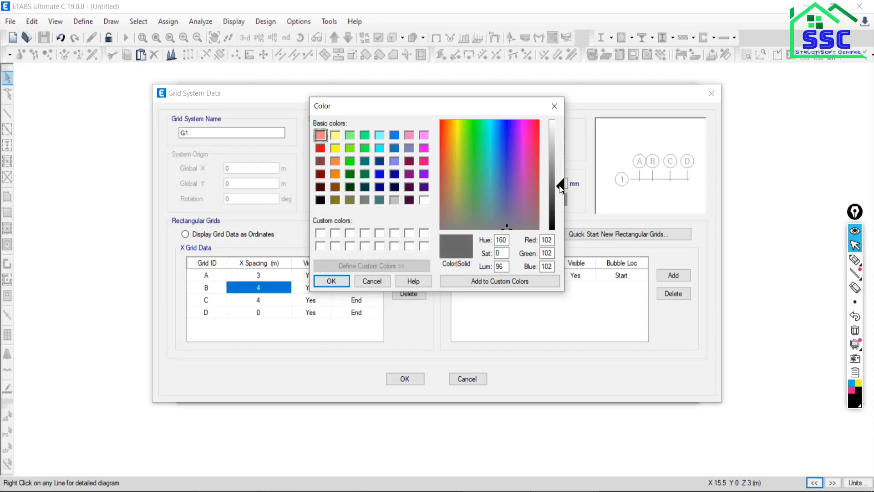
click(345, 286)
click(418, 381)
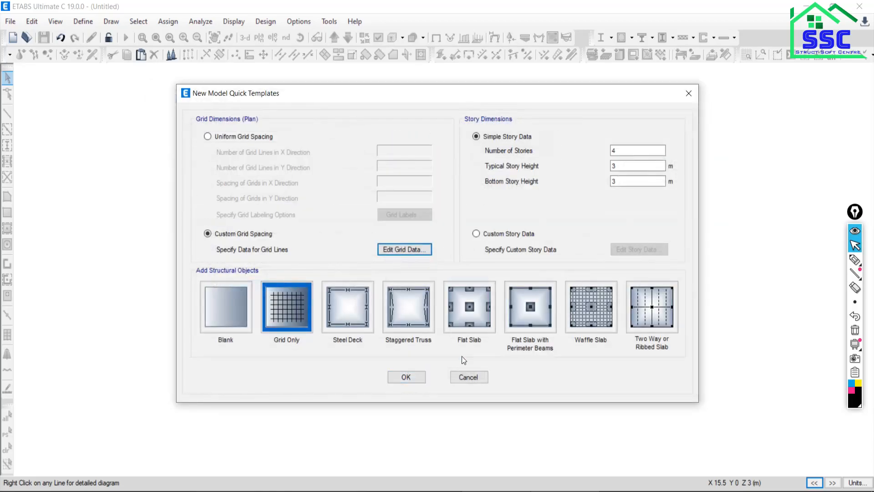
Set the number of stories to 1 and create the model with the Grid Only template.
double_click(624, 151)
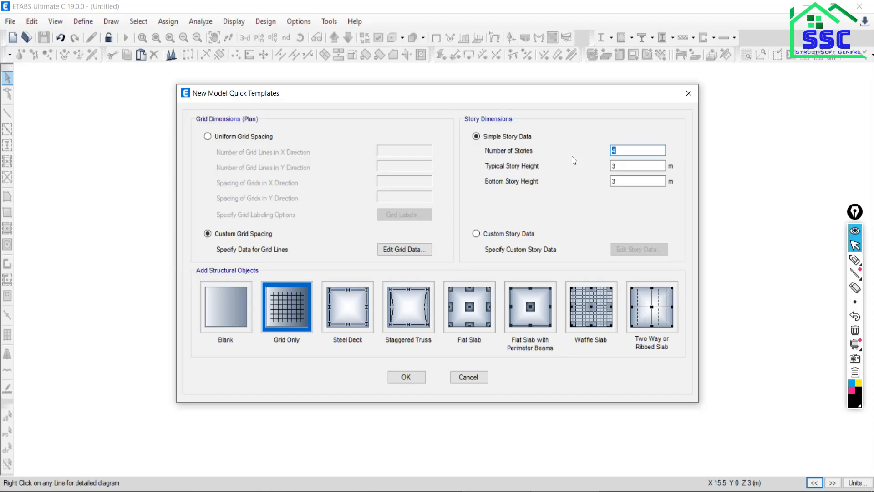
text(1)
click(289, 315)
click(406, 378)
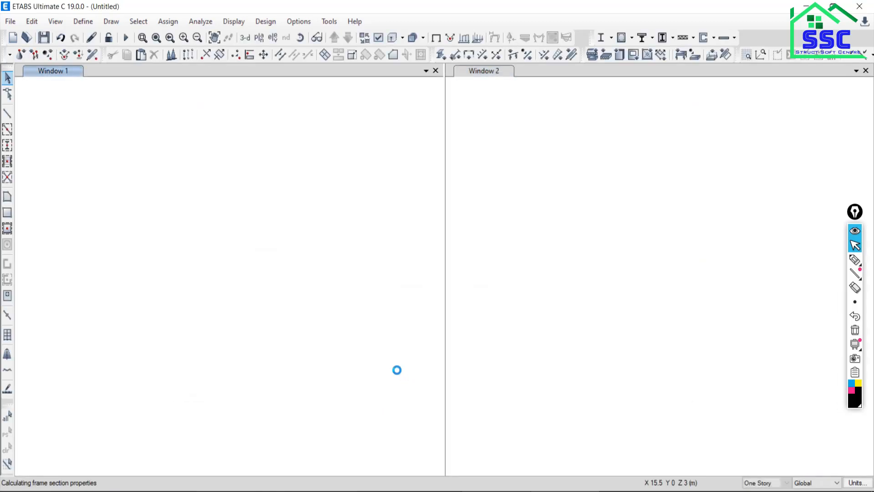
Close the 3-D view and show the elevation along grid line 1 in the remaining view.
click(866, 70)
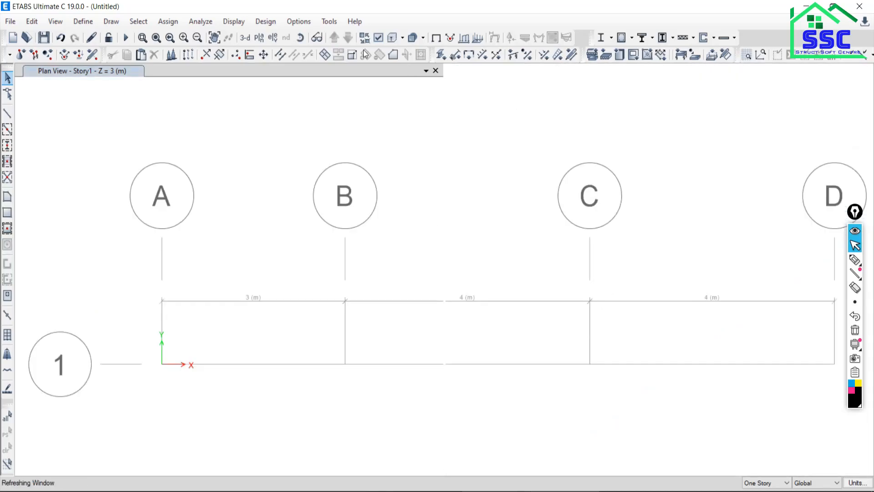
click(274, 38)
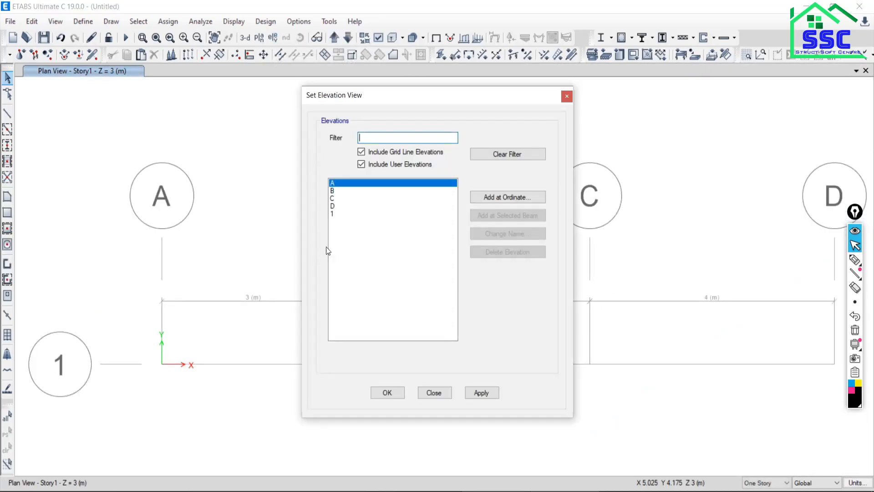
click(335, 213)
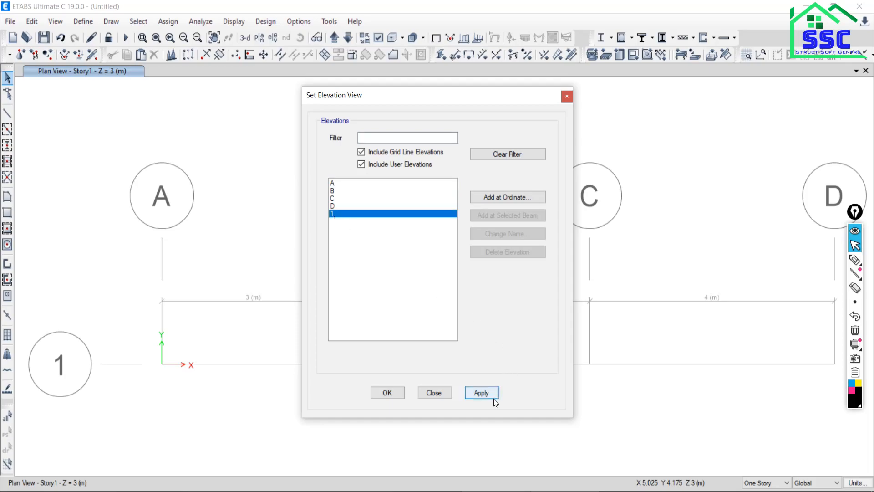
click(482, 393)
click(434, 393)
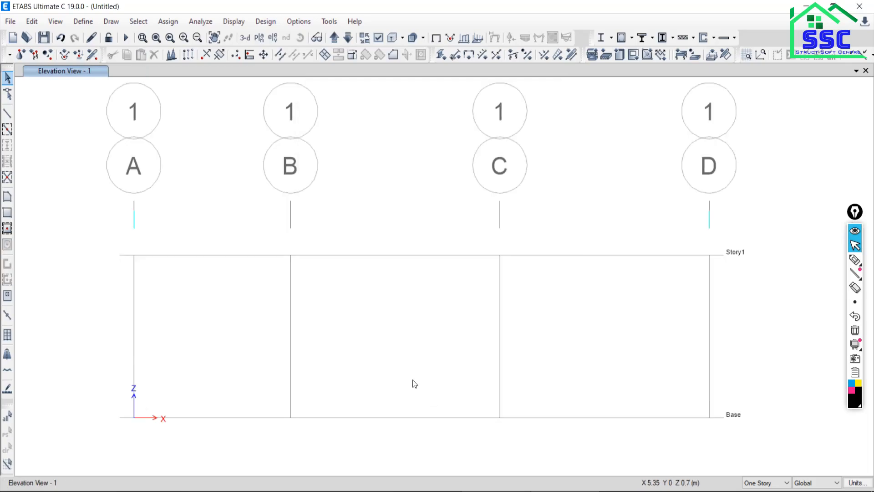
Draw continuous frame members along Story1 from grid A through B and C to D.
click(10, 116)
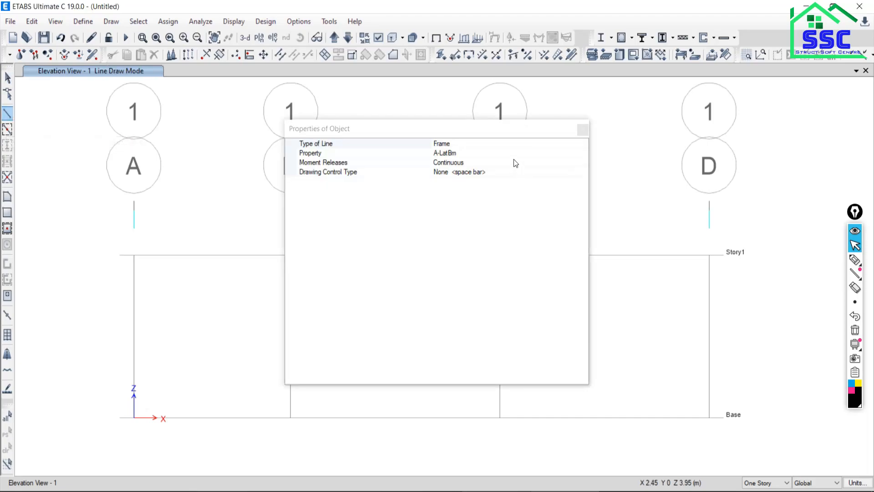
click(583, 131)
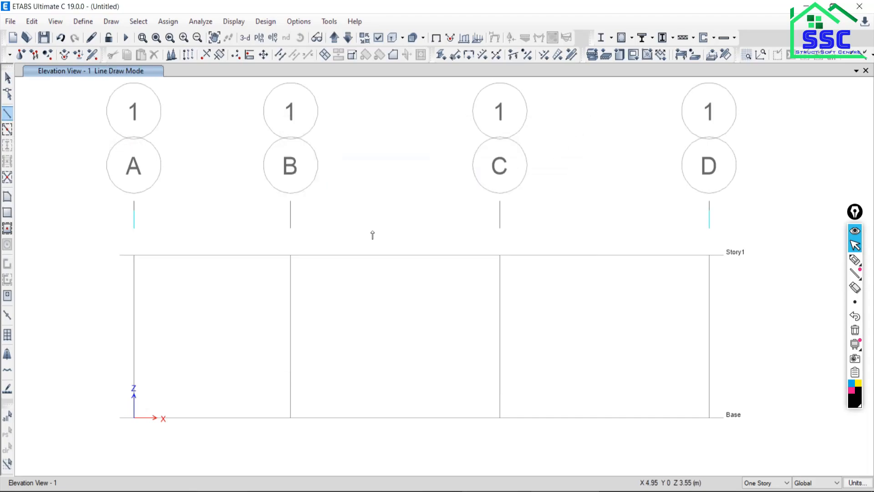
click(134, 256)
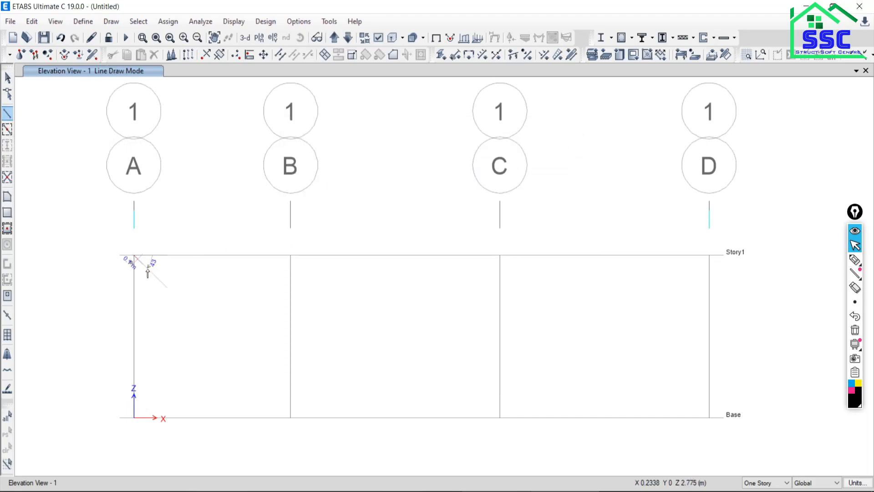
click(290, 255)
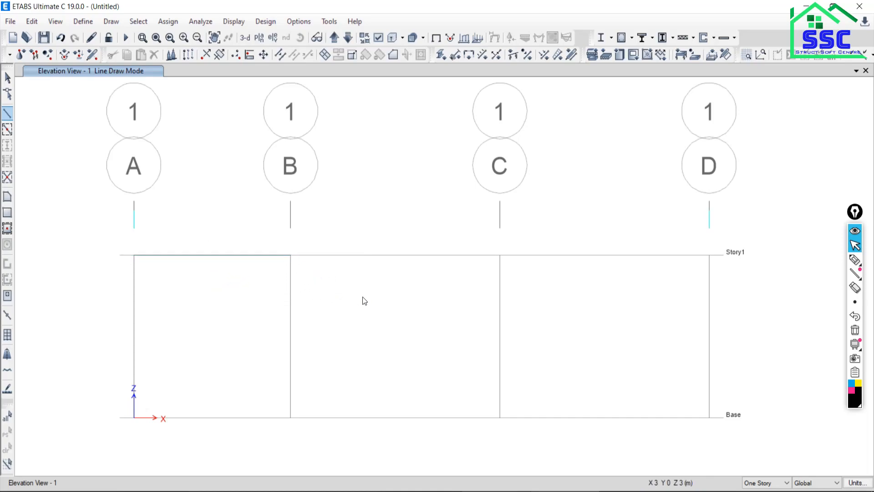
click(500, 256)
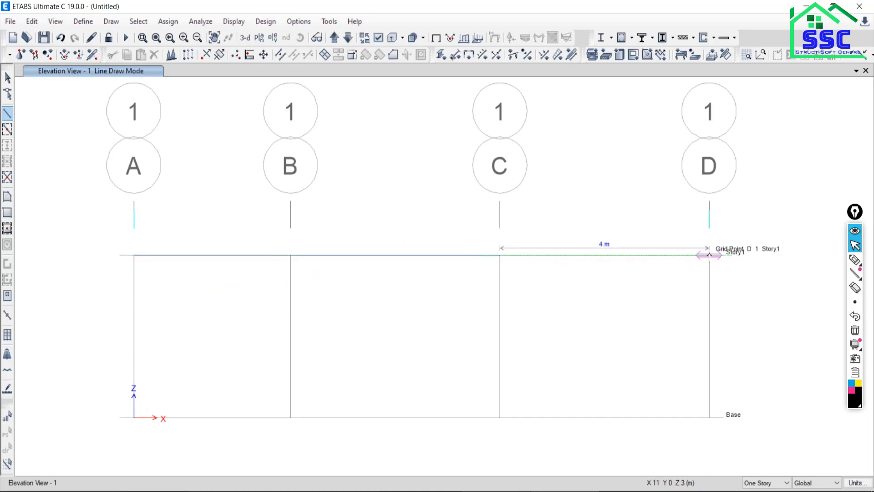
double_click(710, 256)
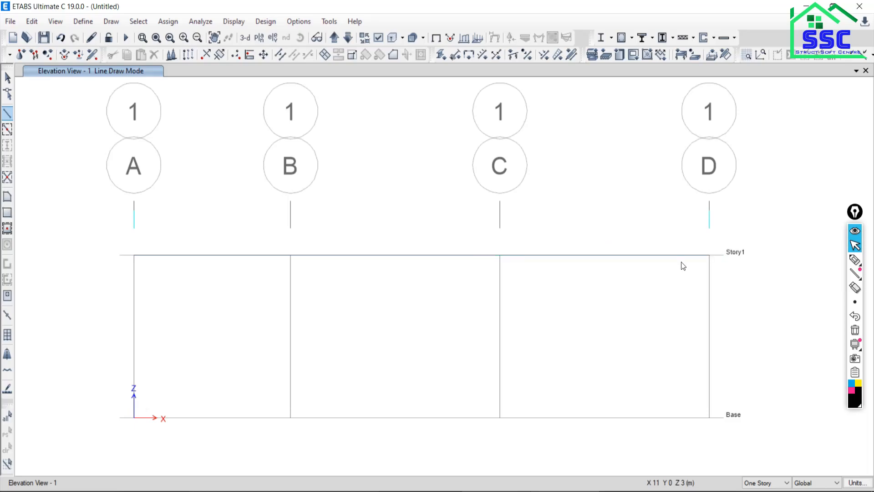
click(8, 78)
Check the beam supports in the PDF and assign fixed restraints to the Story1 joints at grids A and D.
click(496, 491)
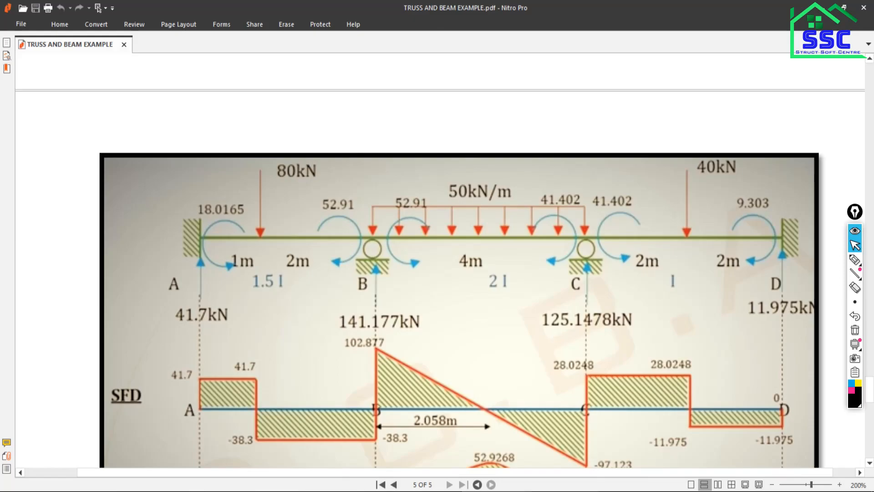
click(567, 491)
drag(98, 229, 180, 321)
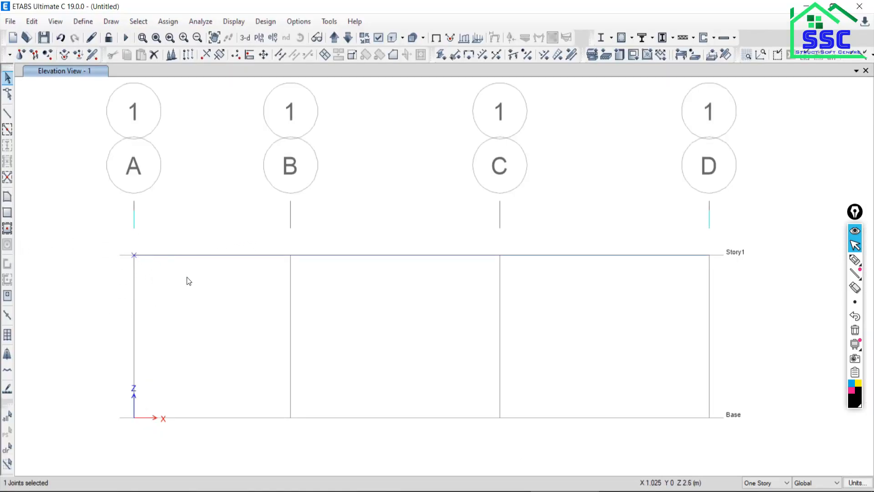
drag(679, 226, 730, 276)
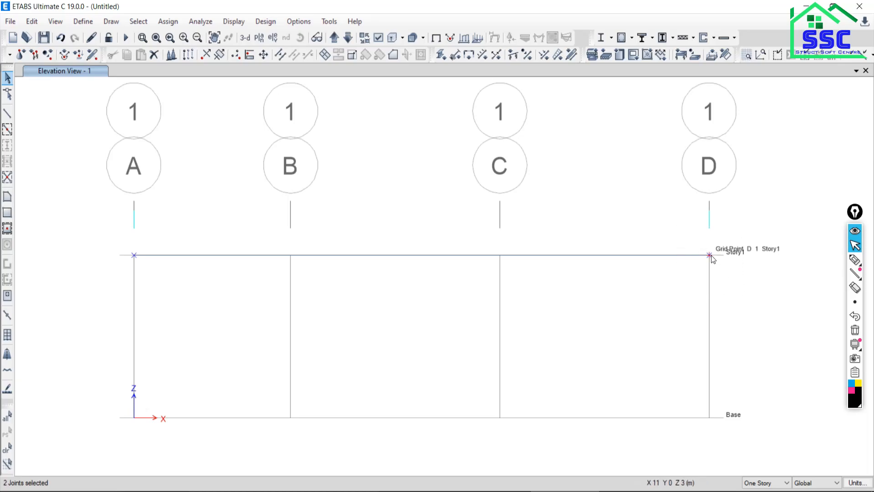
click(168, 22)
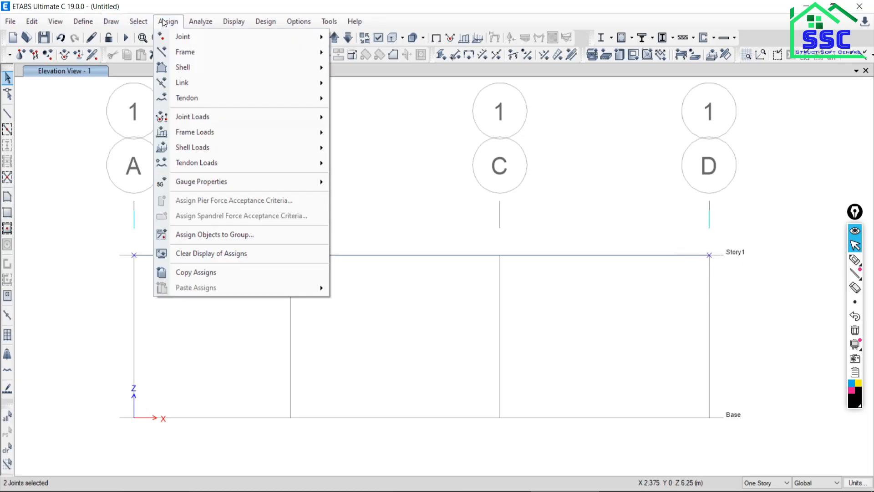
mouse_move(187, 37)
click(369, 39)
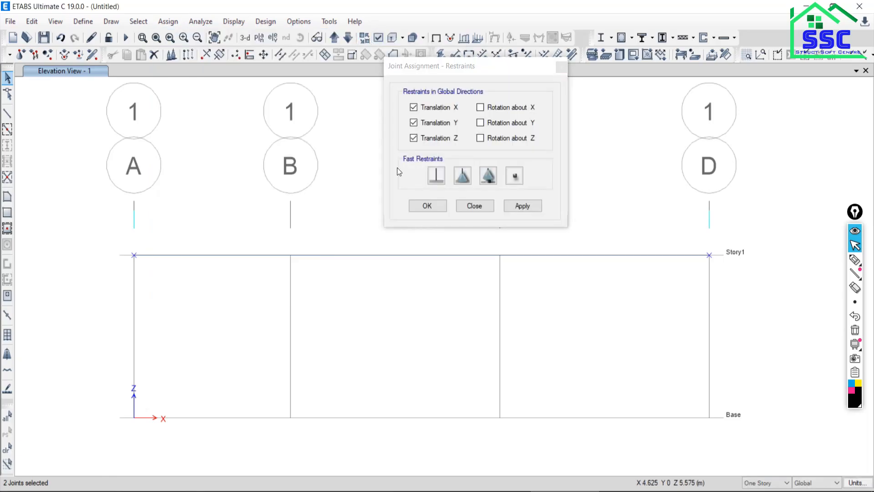
click(436, 176)
click(523, 206)
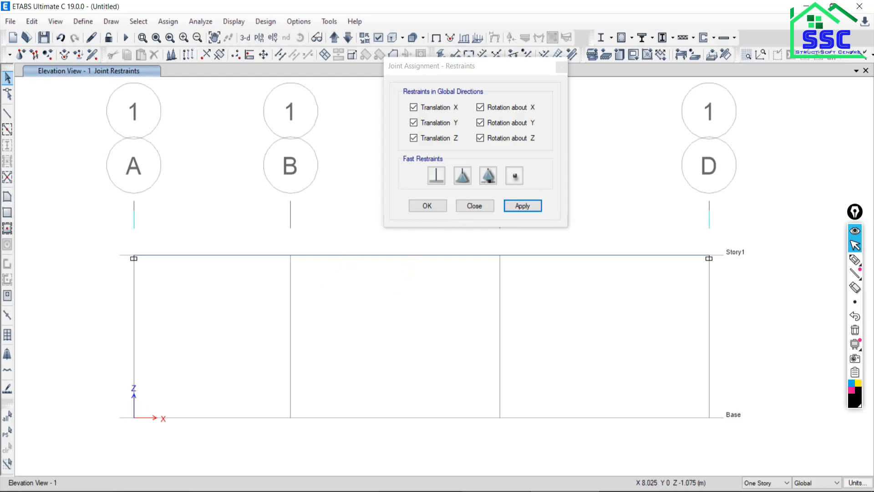
Assign roller restraints, Translation Z only, to the Story1 joints at grids B and C and finish the restraint assignment.
click(554, 491)
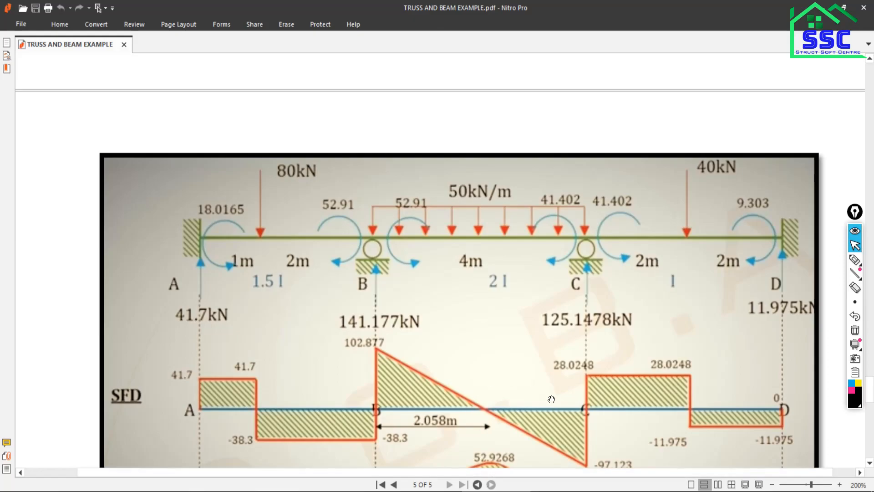
click(524, 491)
drag(275, 233, 320, 292)
drag(469, 243, 532, 294)
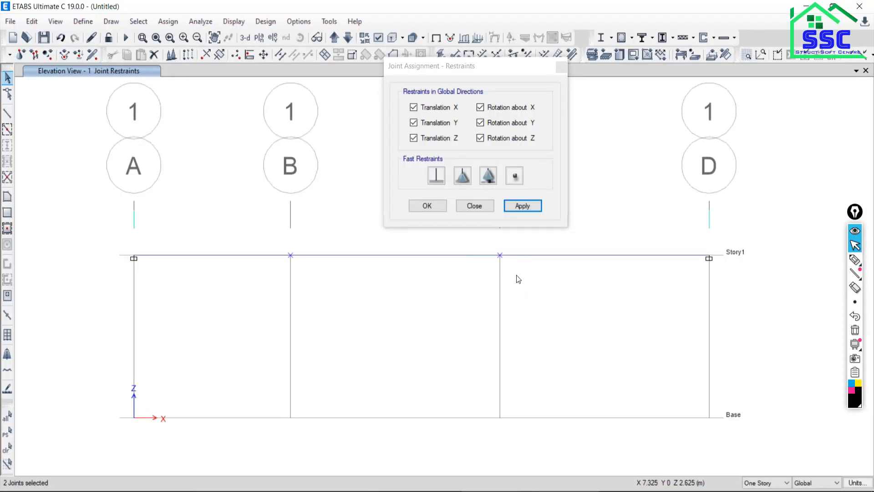
click(488, 178)
click(523, 205)
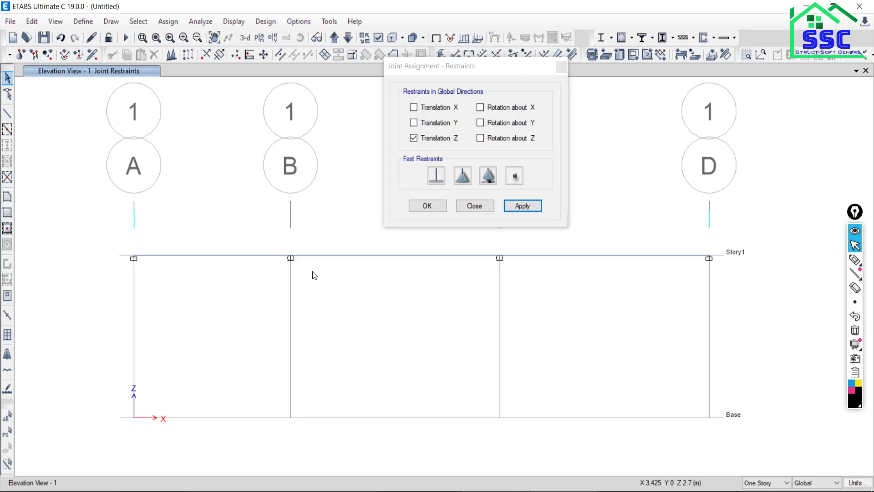
click(292, 490)
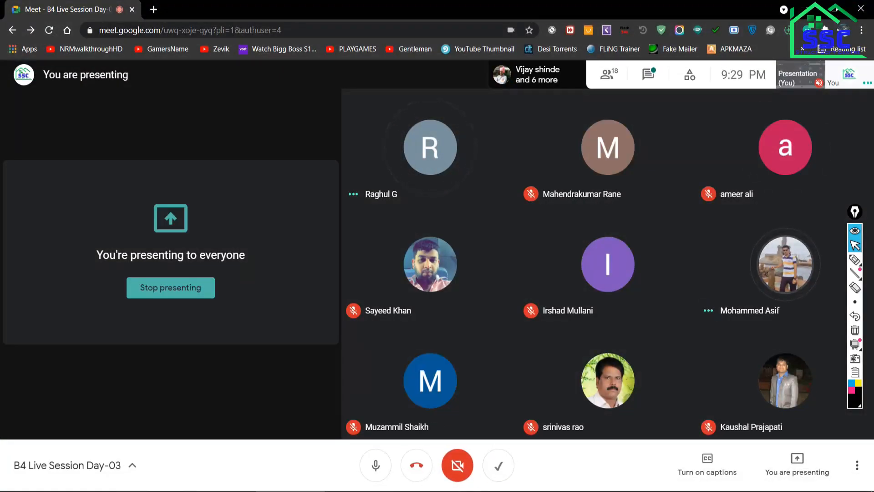
click(292, 491)
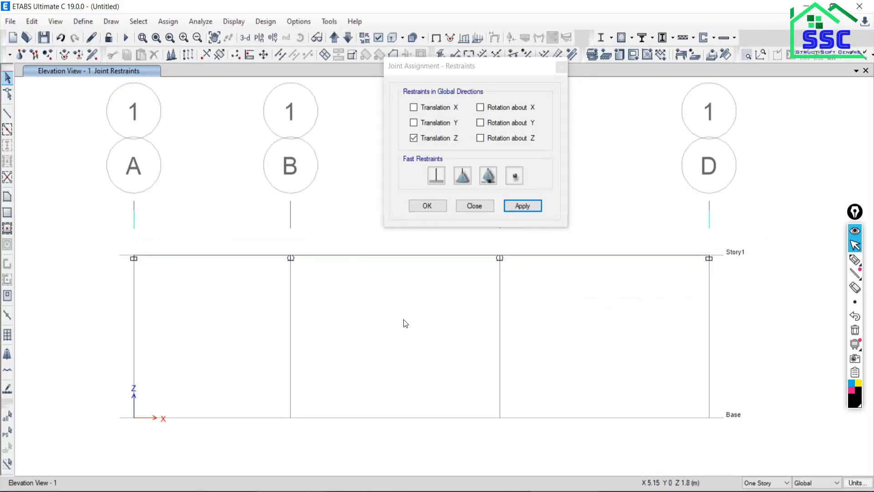
click(474, 207)
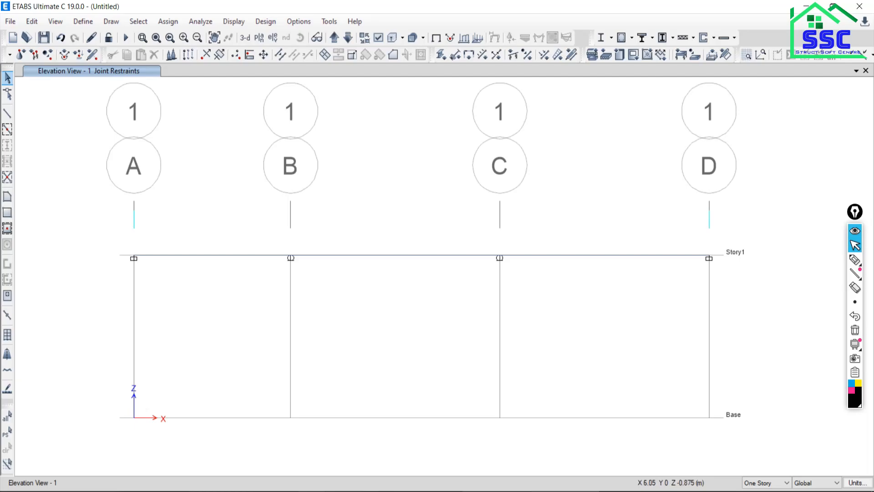
Check the loading of span AB in the PDF and open the frame point load assignment for the Story1 beam between grids A and B.
click(562, 491)
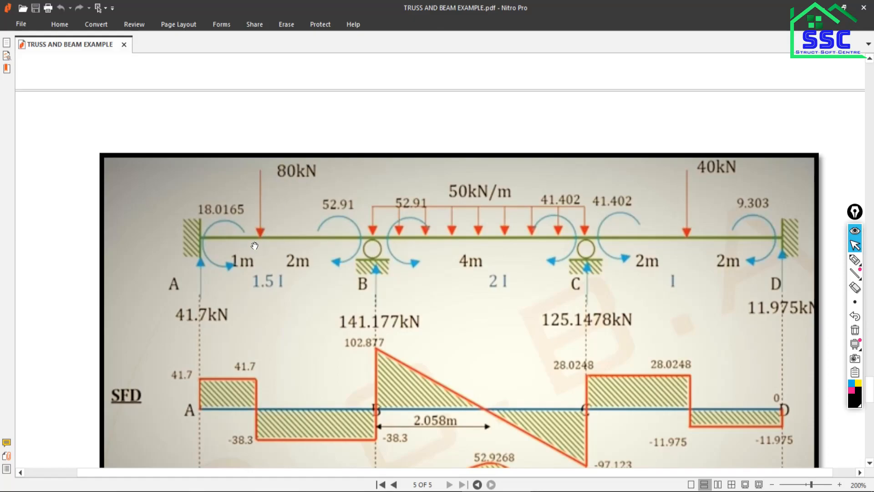
scroll(254, 241, up, 1)
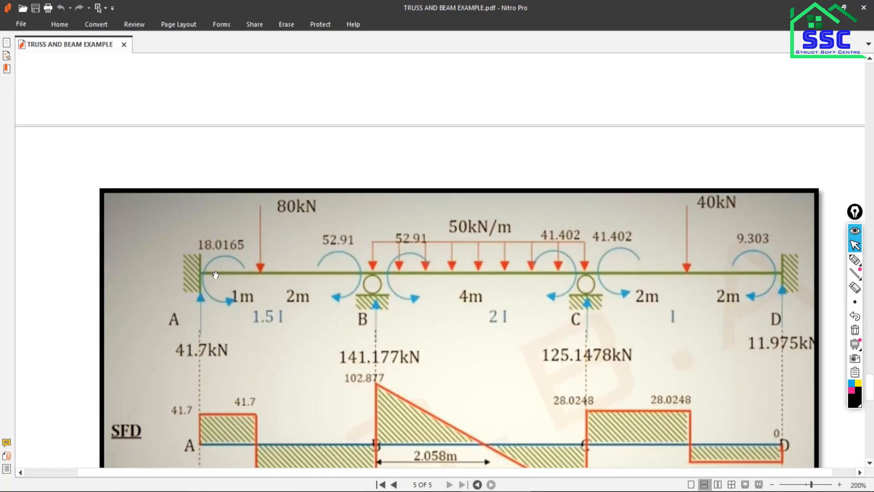
click(839, 485)
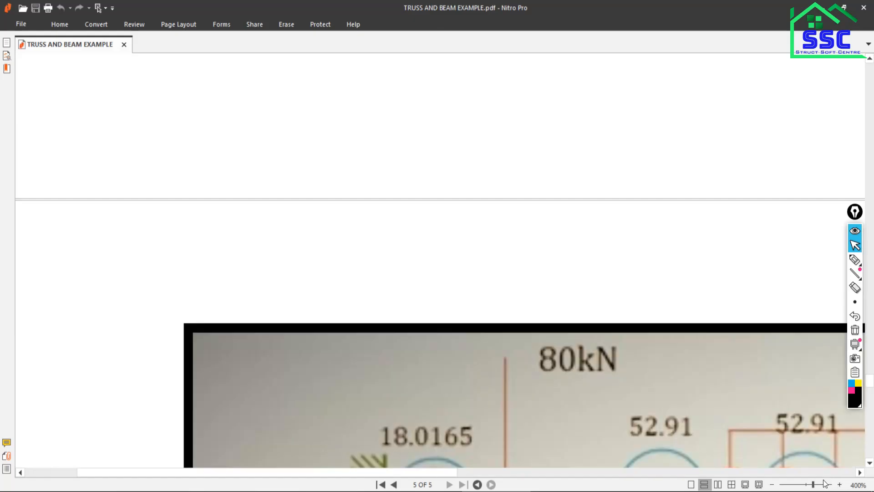
scroll(527, 381, down, 4)
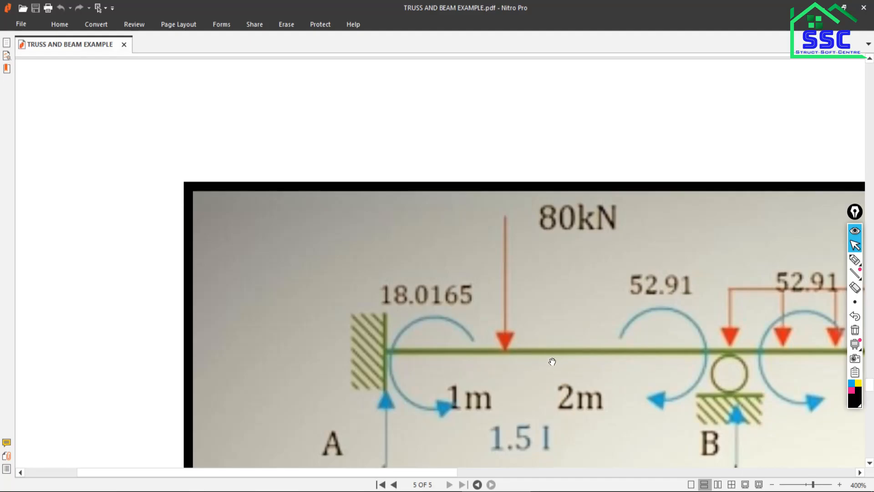
click(565, 491)
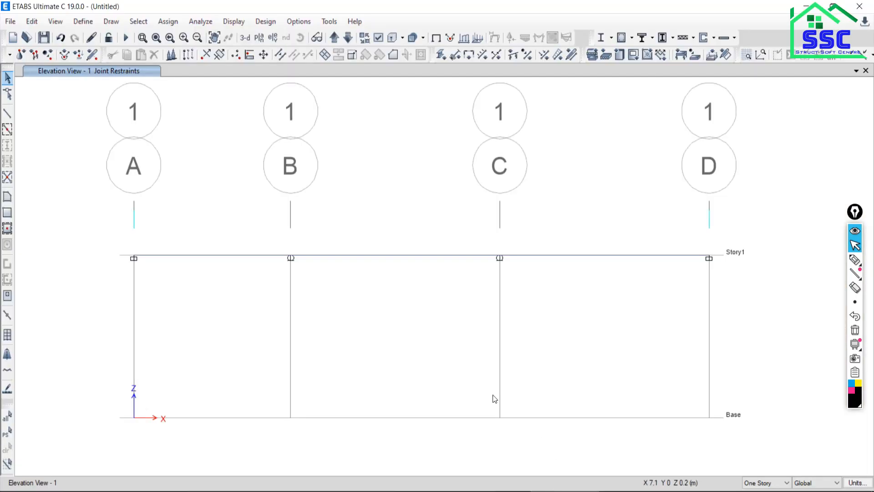
click(195, 255)
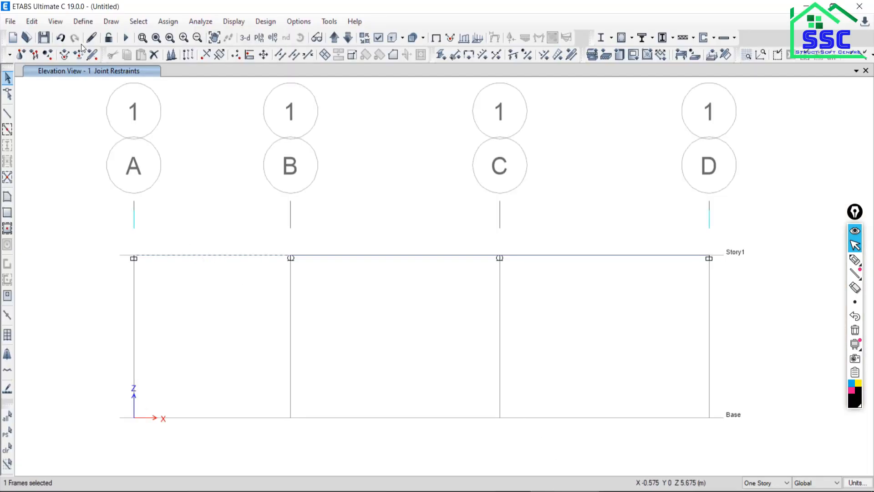
click(168, 22)
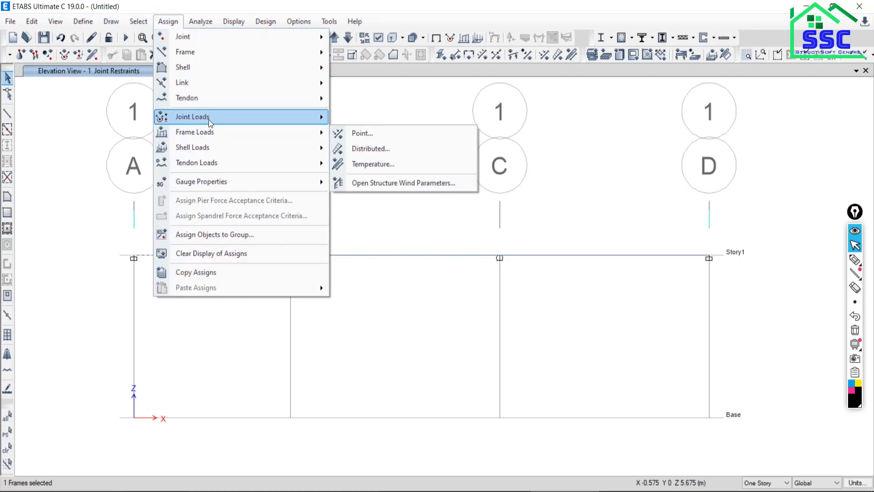
mouse_move(209, 118)
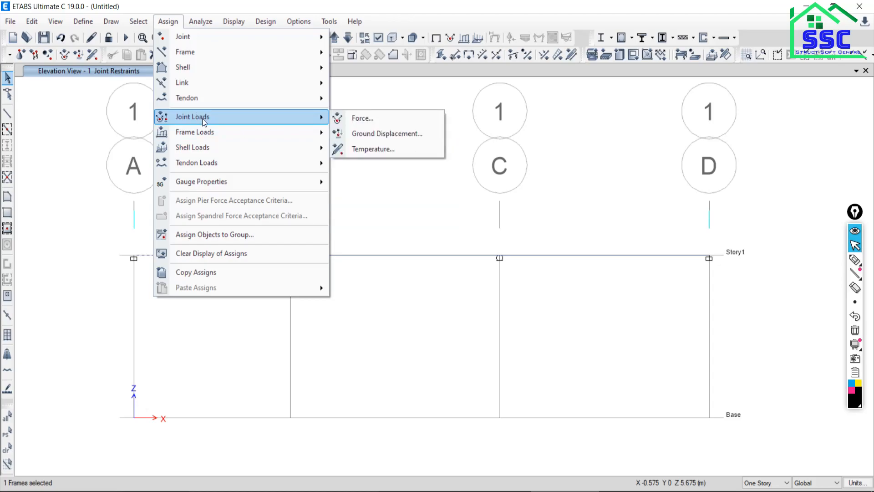
mouse_move(193, 136)
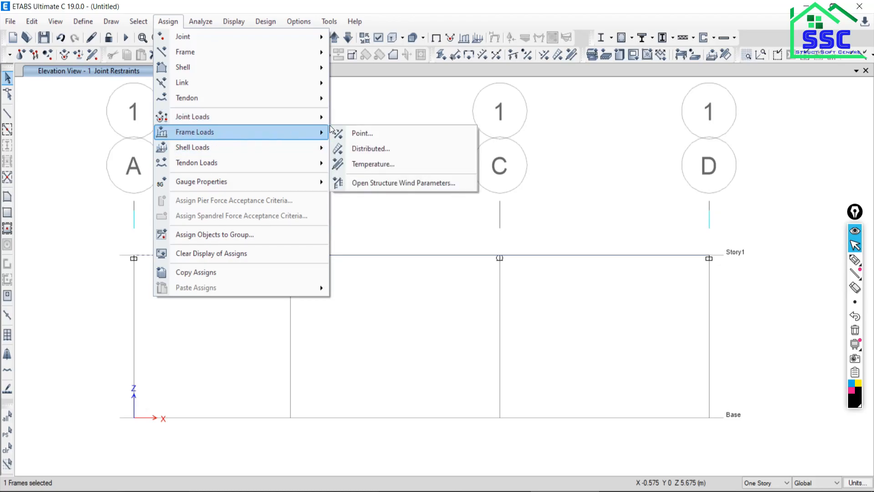
click(358, 133)
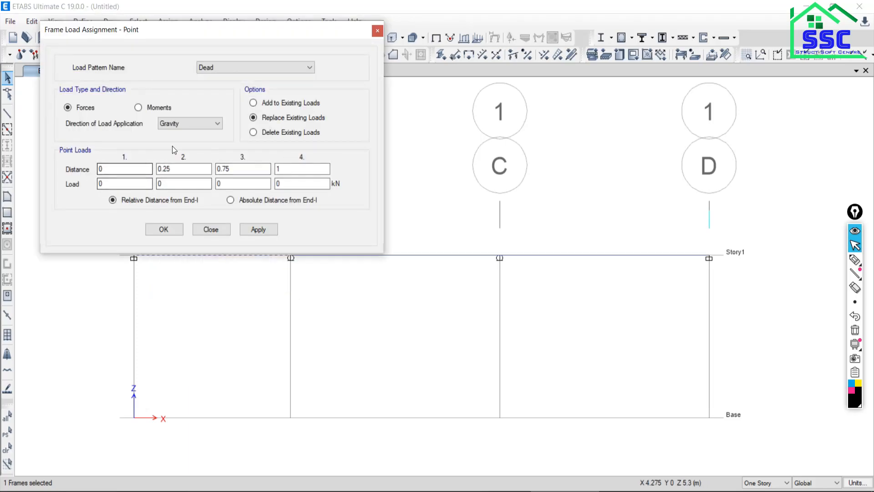
Assign an 80 kN gravity point load to beam AB in the Live pattern, at an absolute distance of 1 m from End-I.
click(210, 68)
click(207, 84)
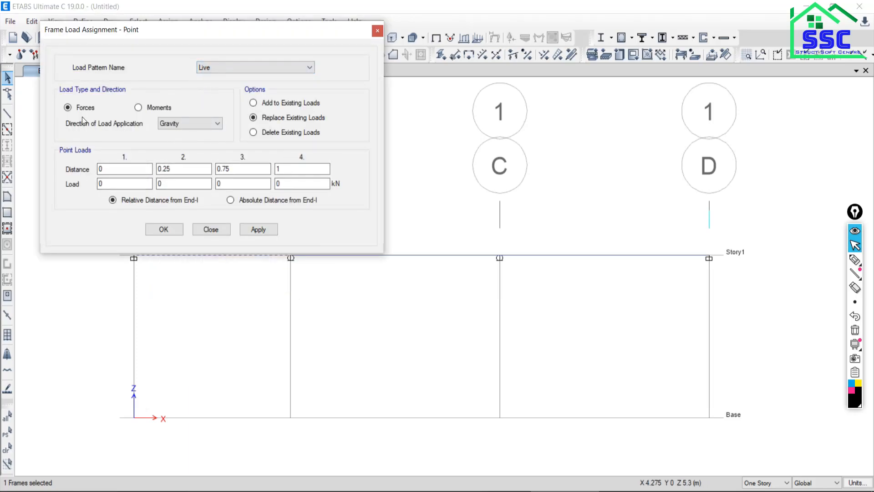
click(231, 200)
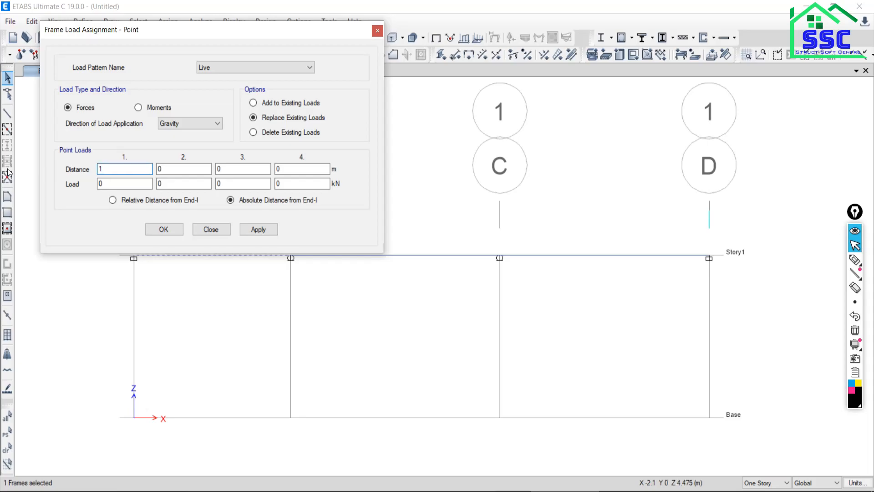
drag(108, 184, 58, 191)
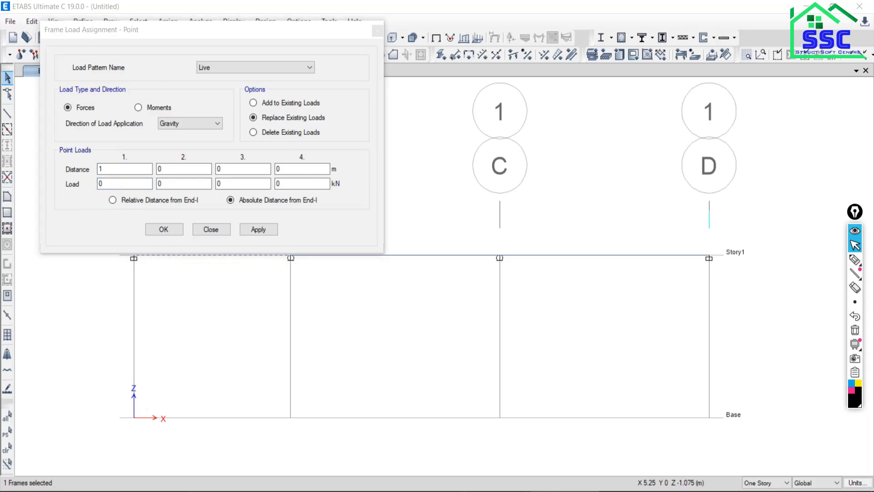
key(alt+Tab)
key(alt+Tab)
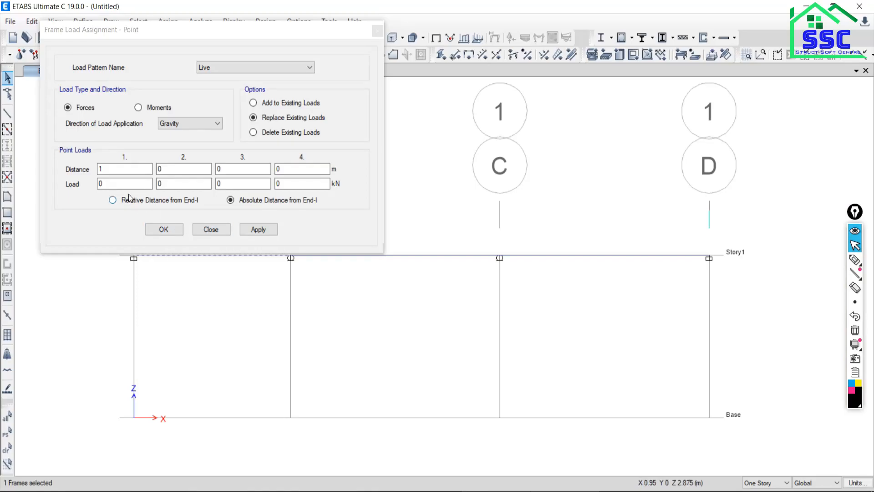
text(80)
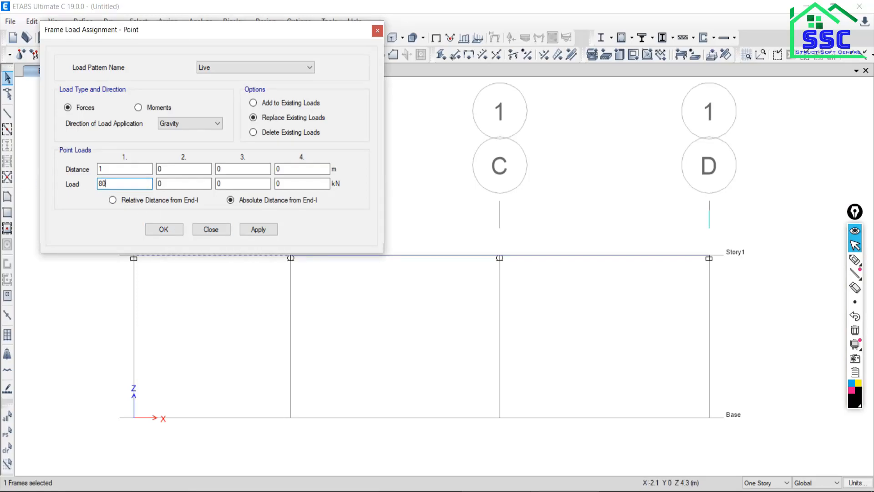
click(251, 230)
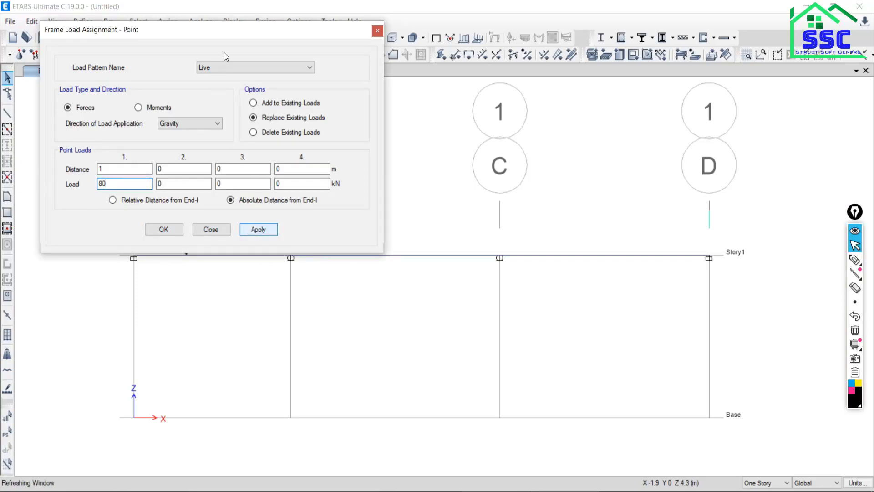
drag(226, 33, 113, 13)
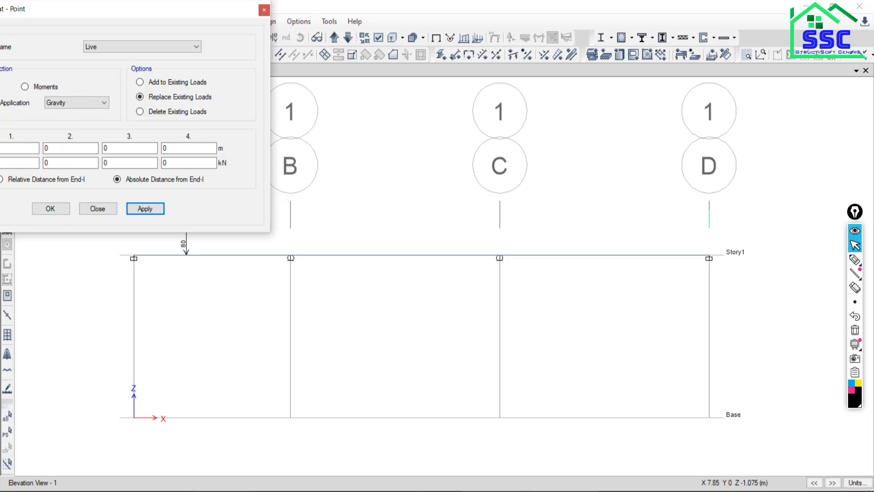
Check span CD in the PDF and assign its Story1 beam a 40 kN Live point load at an absolute distance of 2 m.
click(543, 491)
scroll(668, 338, down, 8)
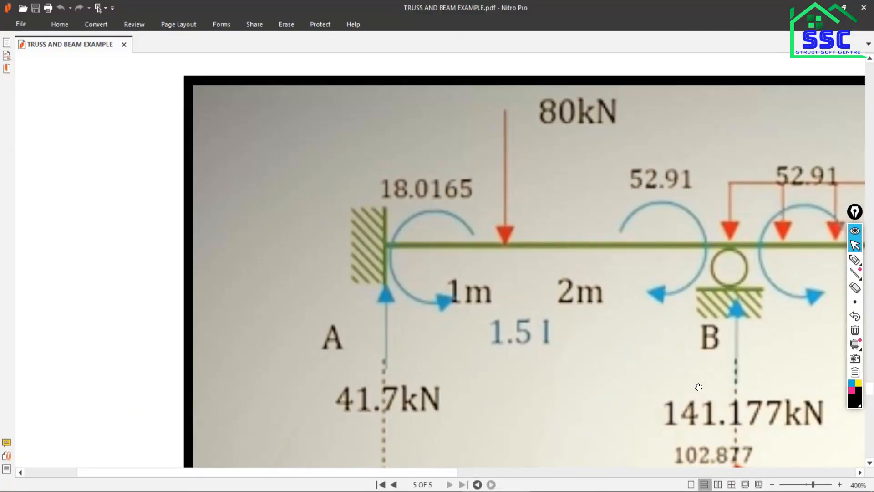
scroll(700, 406, up, 5)
drag(811, 486, 810, 485)
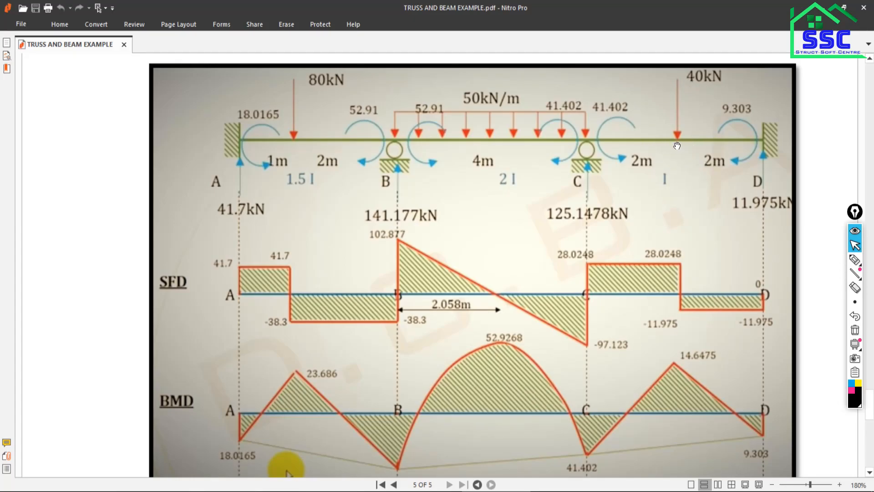
click(569, 491)
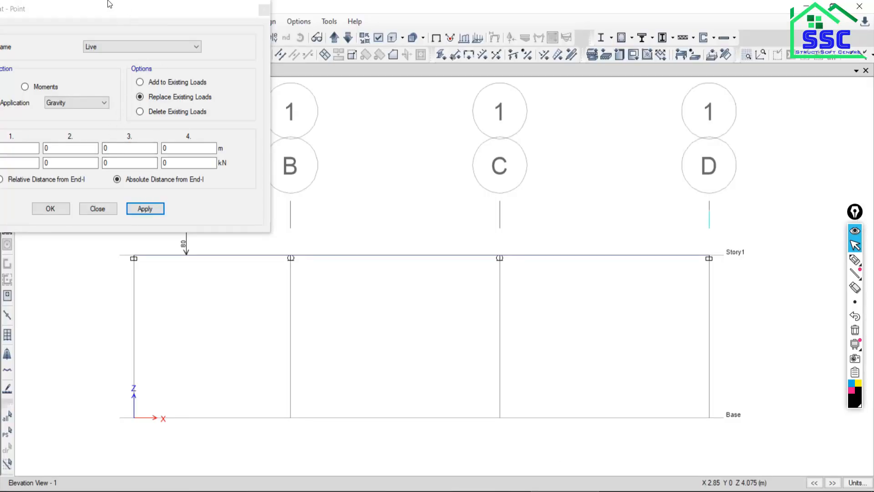
drag(108, 8, 202, 10)
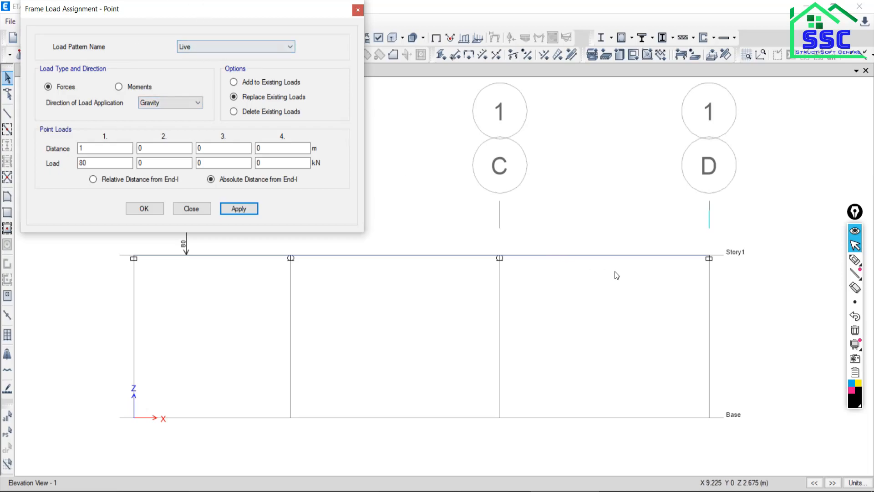
click(595, 256)
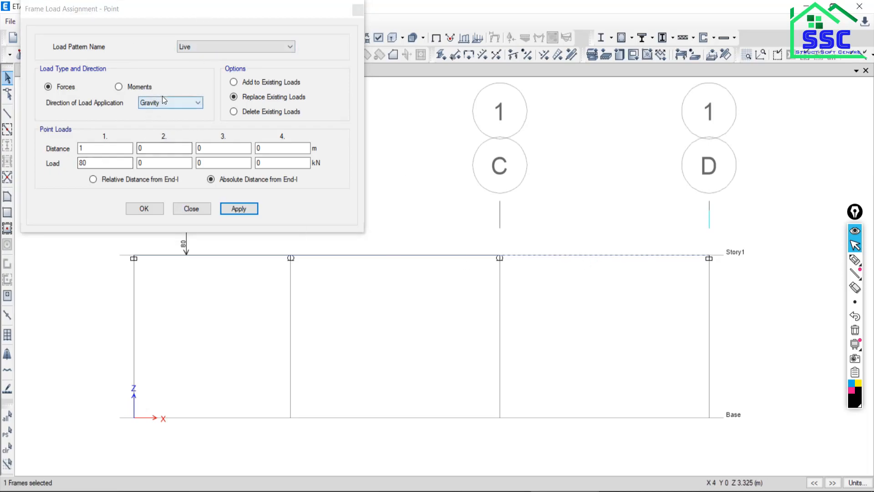
double_click(92, 150)
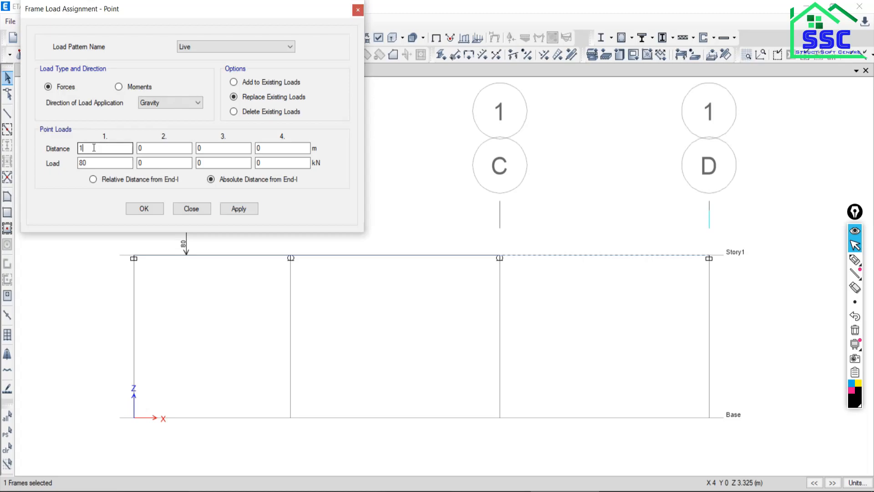
double_click(86, 163)
text(4)
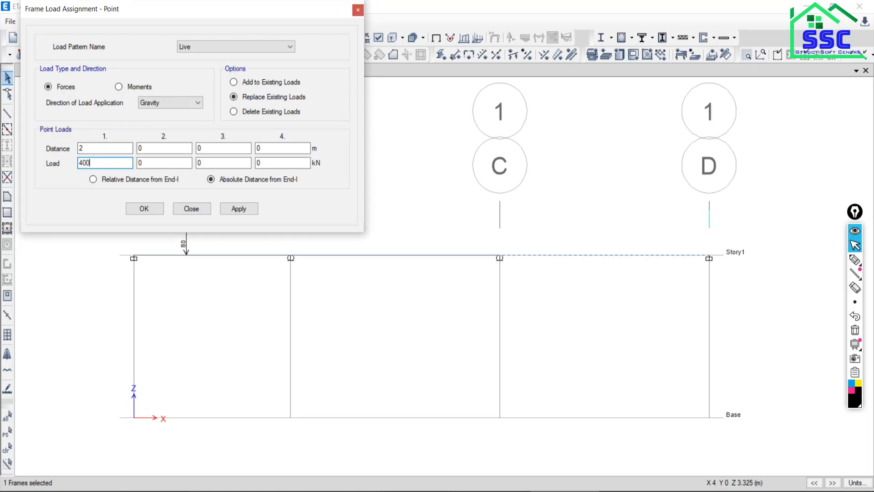
click(242, 204)
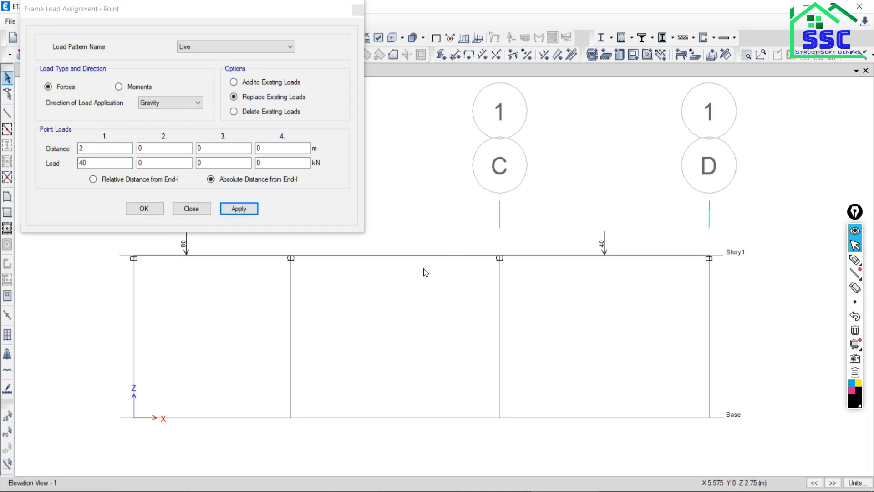
Select the Story1 beam between grids B and C, check its loading in the PDF, and close the point load assignment.
click(393, 256)
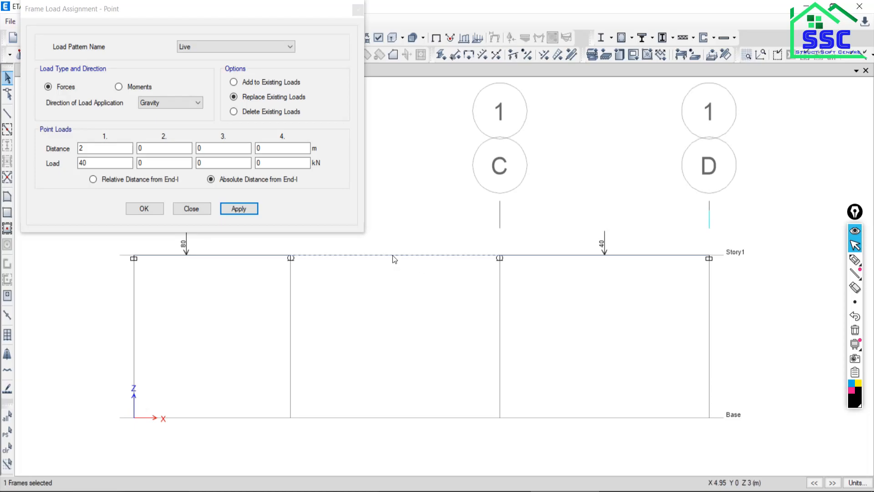
key(alt+Tab)
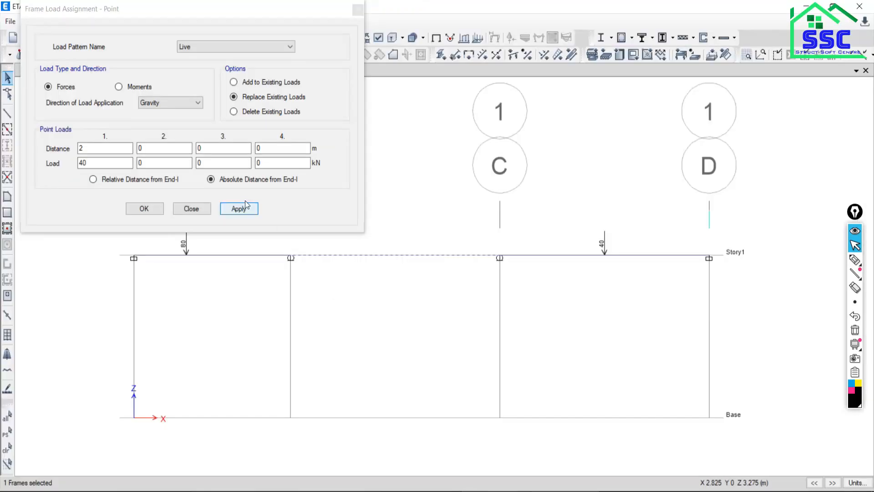
click(239, 209)
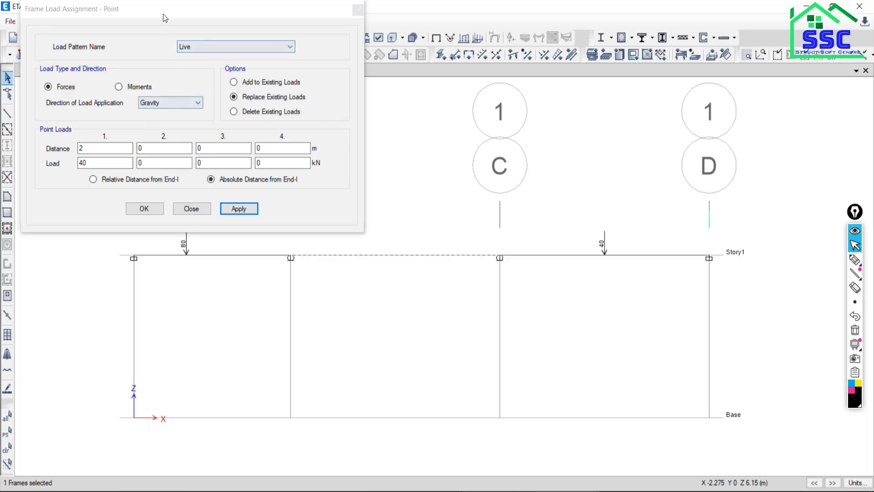
drag(166, 20, 168, 78)
click(363, 78)
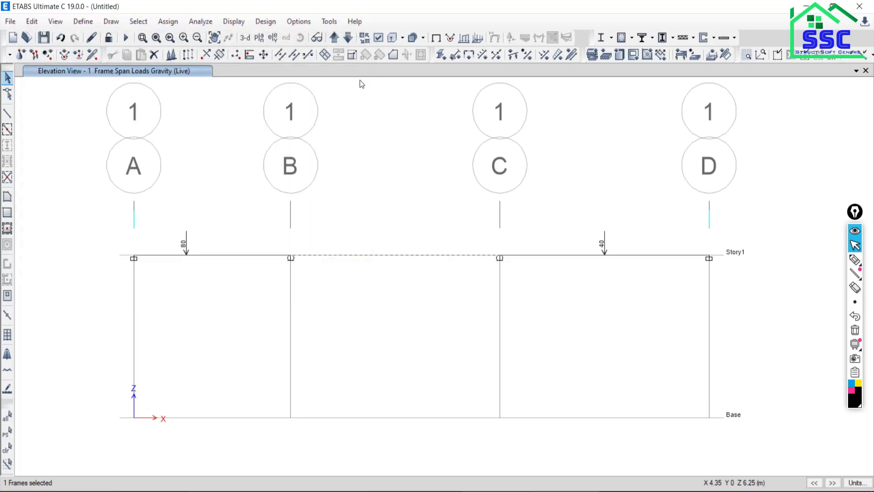
Assign a 50 kN/m uniform gravity load in the Live pattern to the selected Story1 beam between grids B and C.
click(168, 22)
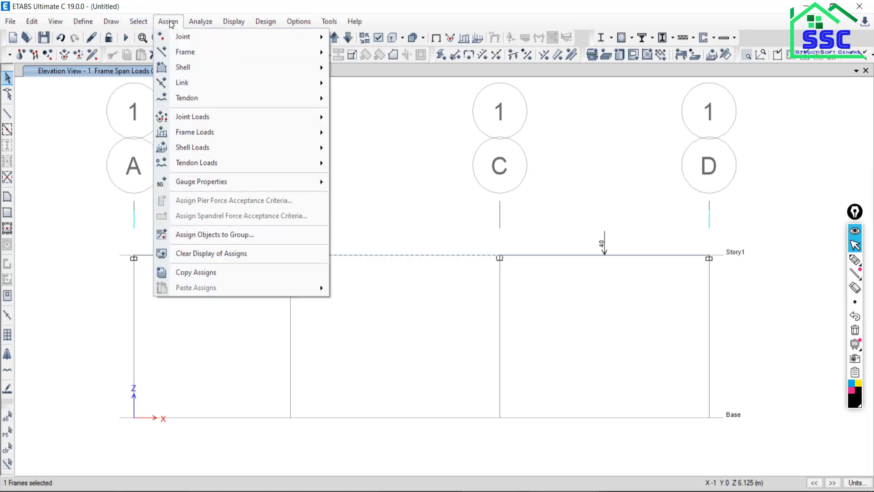
mouse_move(195, 133)
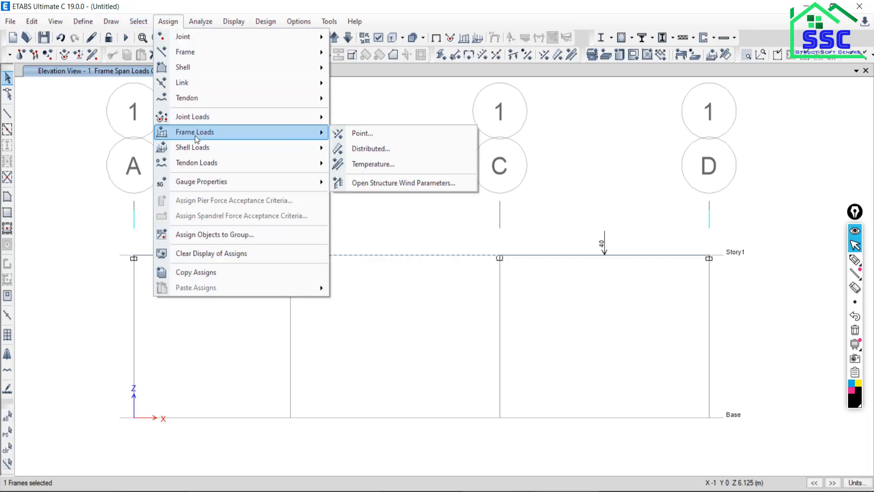
click(353, 149)
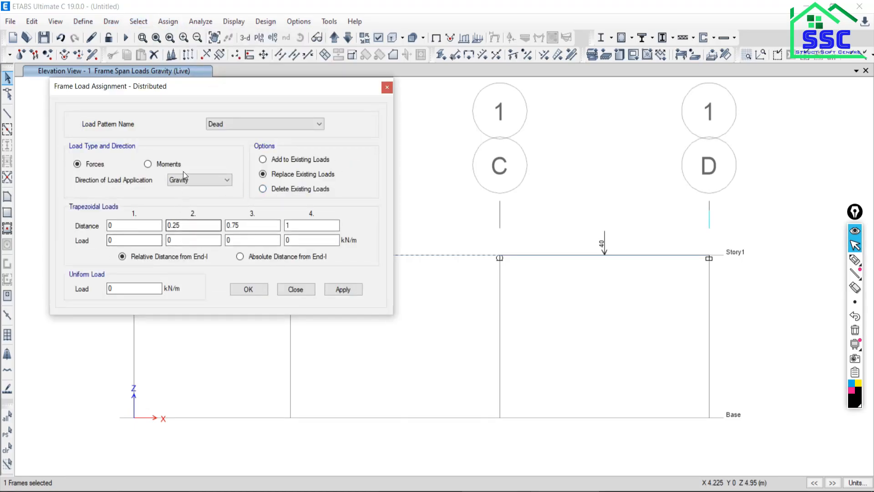
click(222, 121)
click(219, 141)
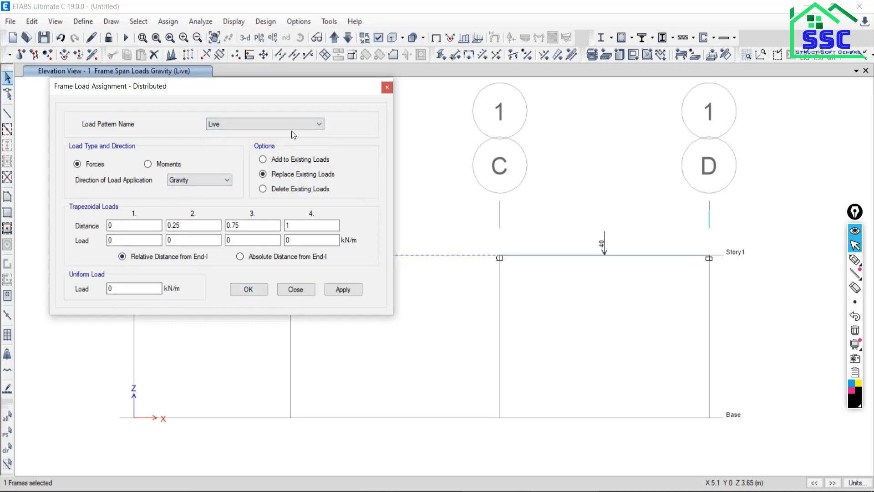
drag(303, 88, 279, 10)
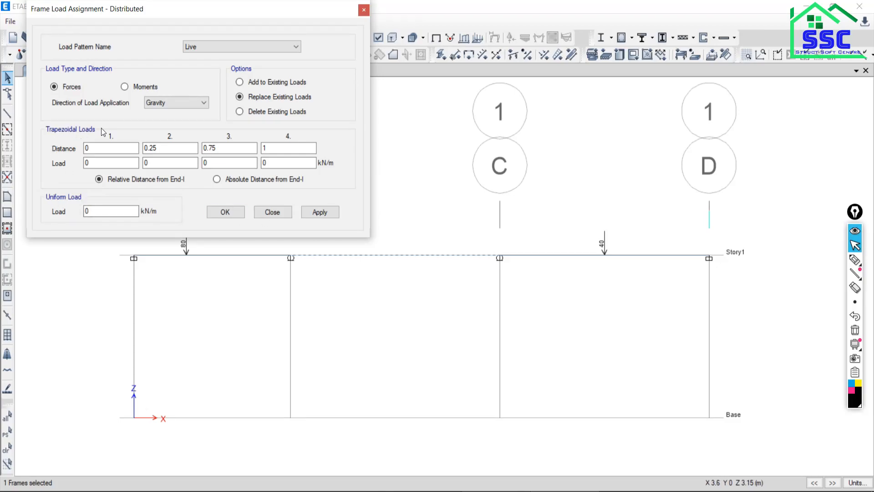
double_click(87, 211)
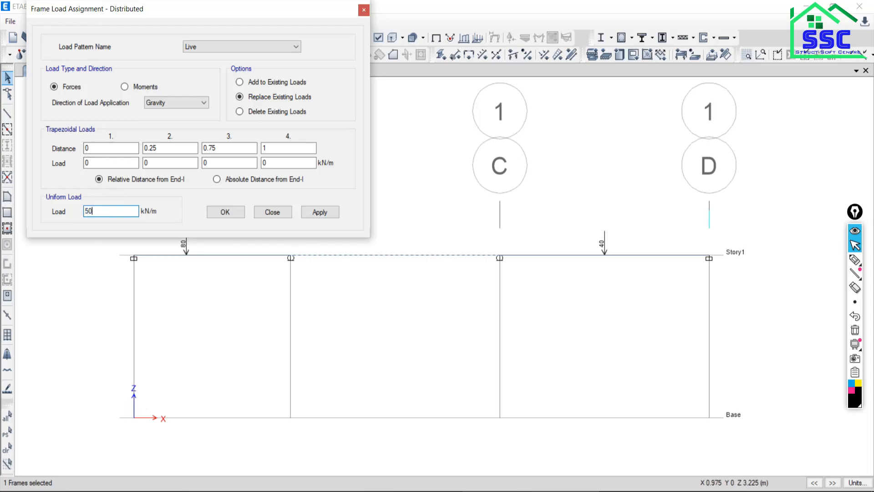
click(313, 213)
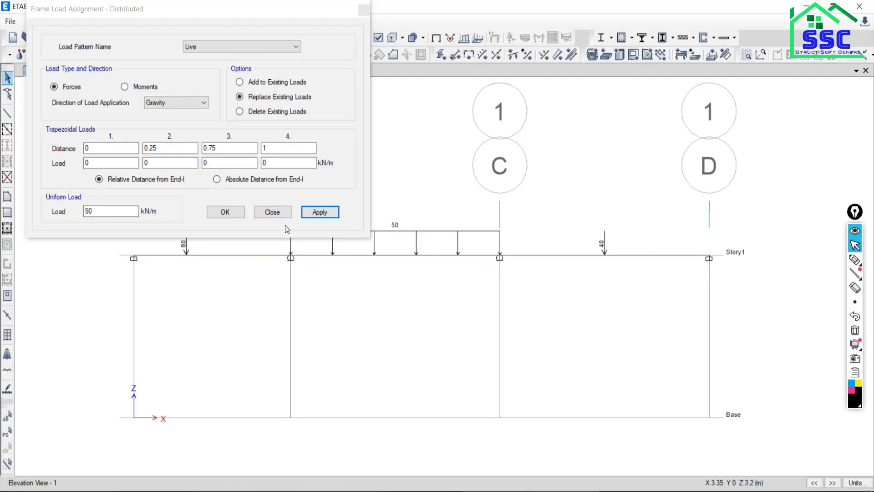
click(267, 215)
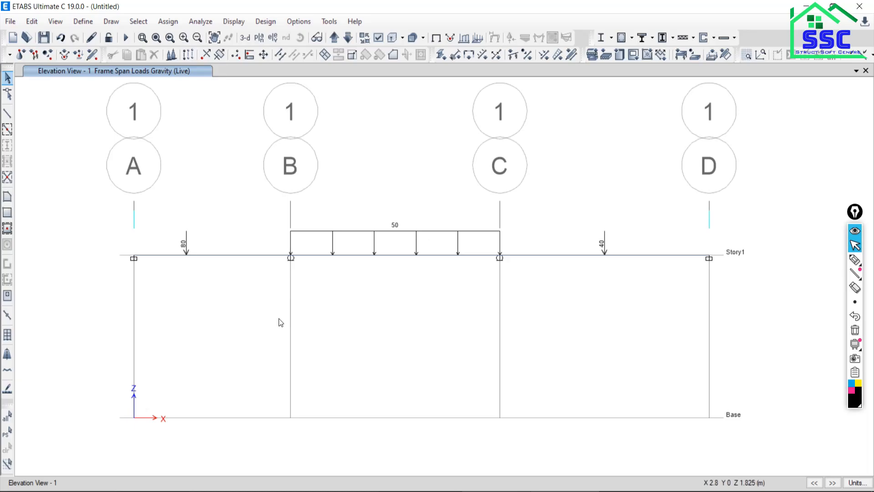
Hide the grid system in the elevation view so only the loaded beam is shown.
right_click(48, 182)
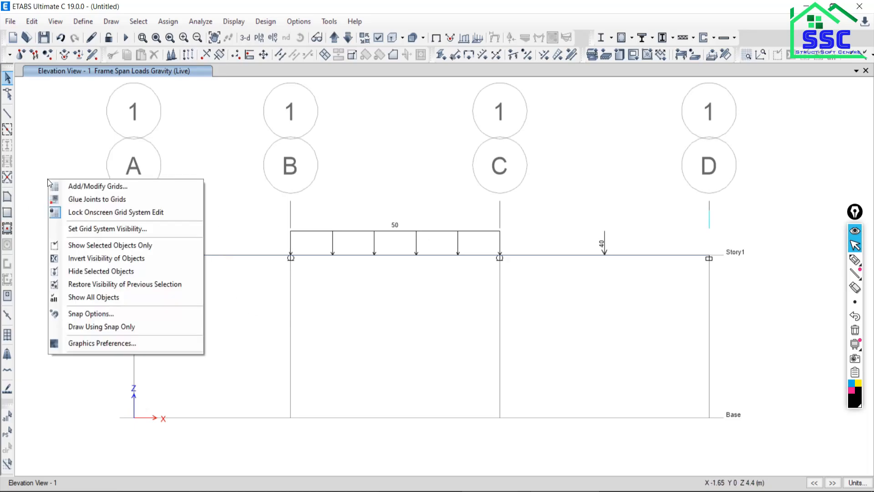
click(75, 228)
middle_drag(236, 306, 286, 343)
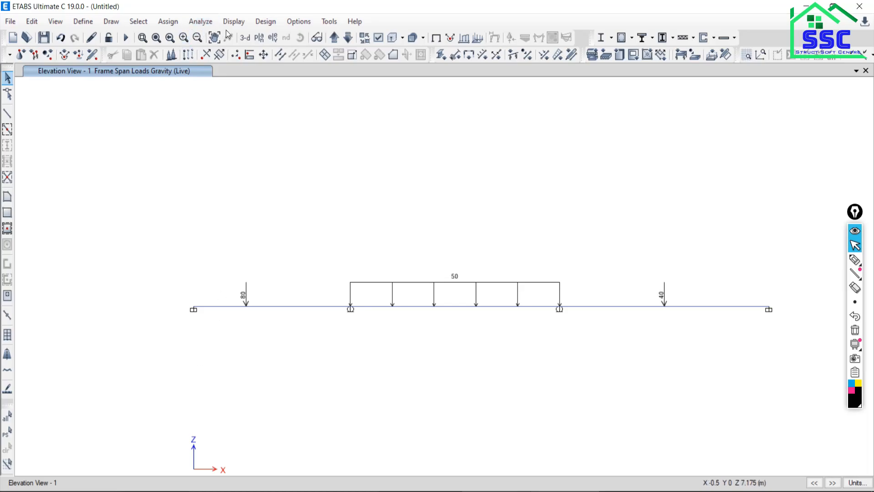
Check the model with all check options selected and close the check report.
click(214, 24)
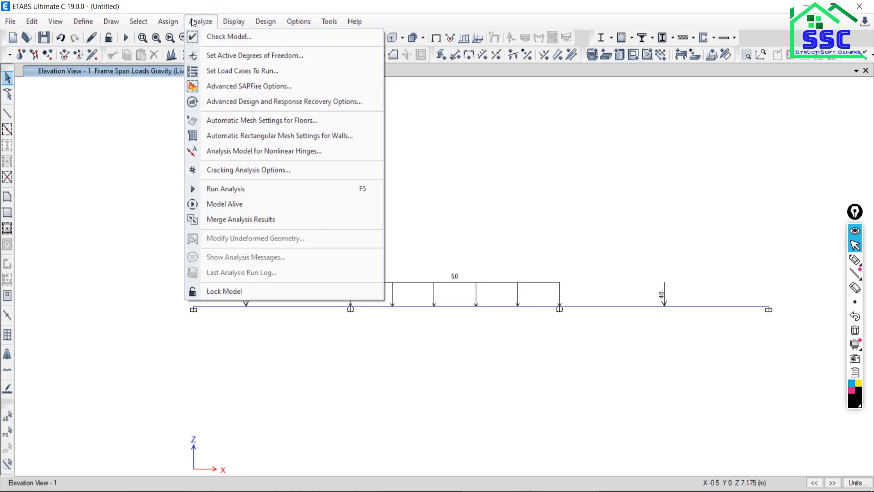
click(224, 37)
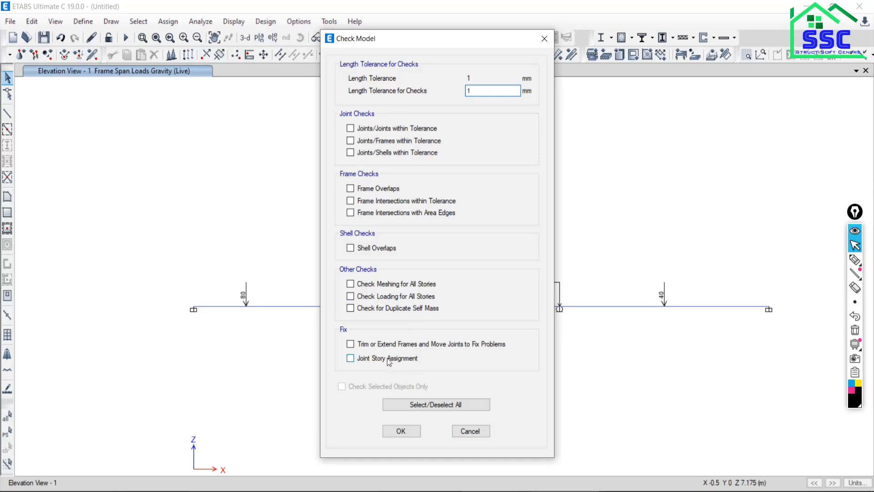
click(410, 404)
click(394, 431)
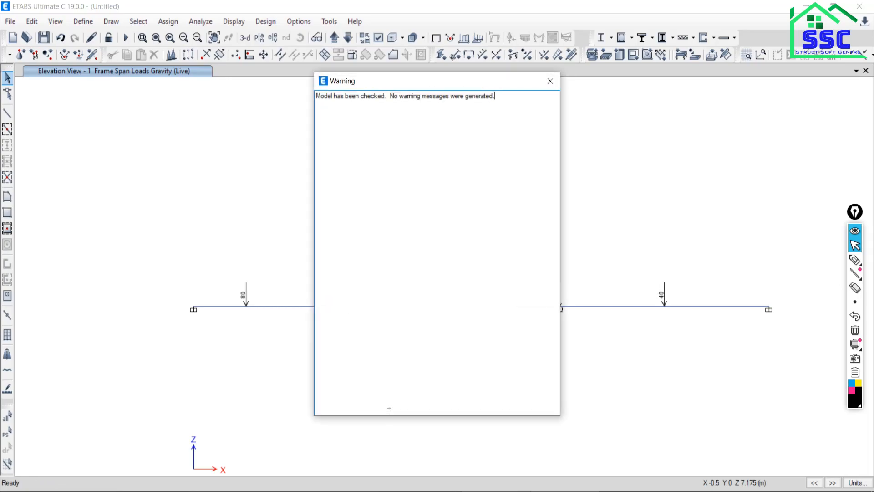
click(550, 81)
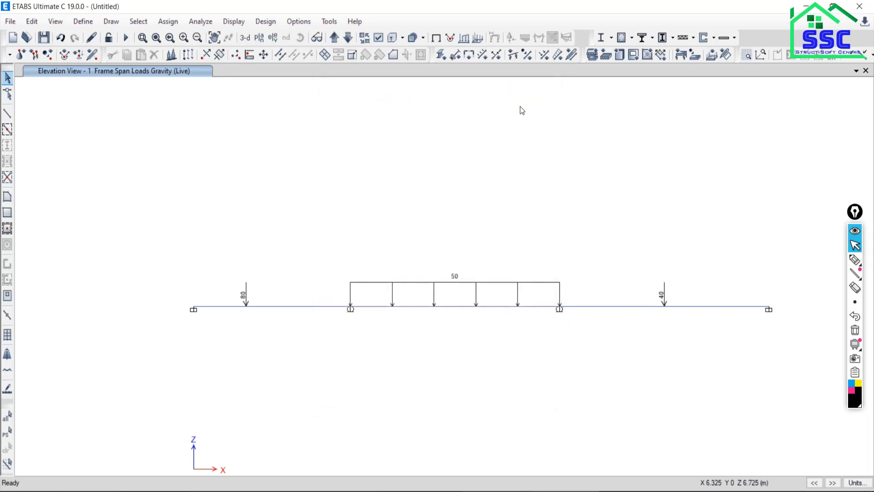
Run the analysis, saving the model file as B4 in the Delete folder.
click(127, 38)
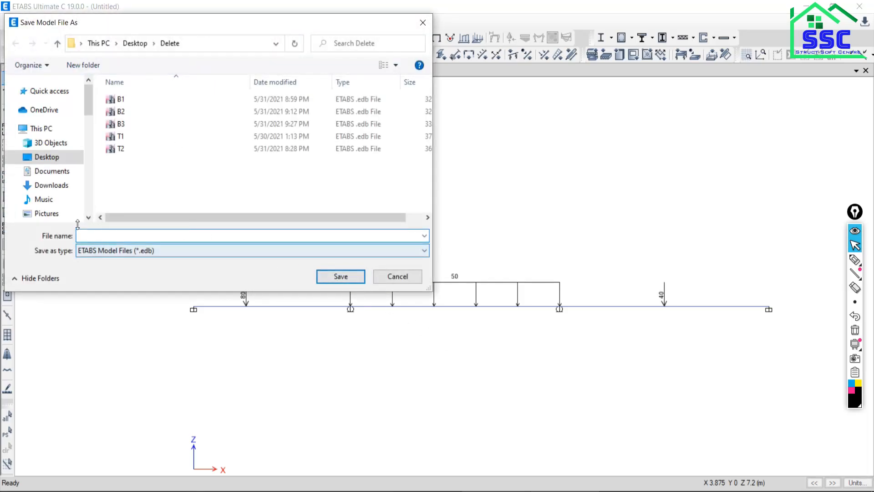
text(B4)
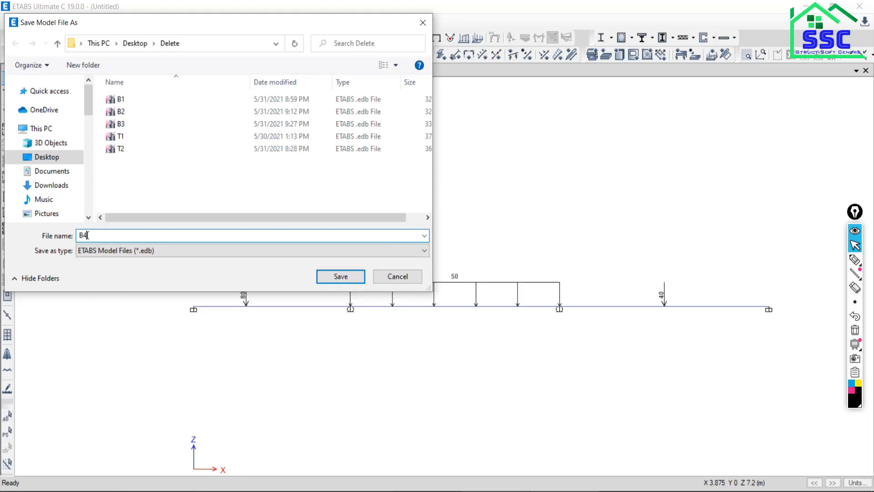
click(340, 276)
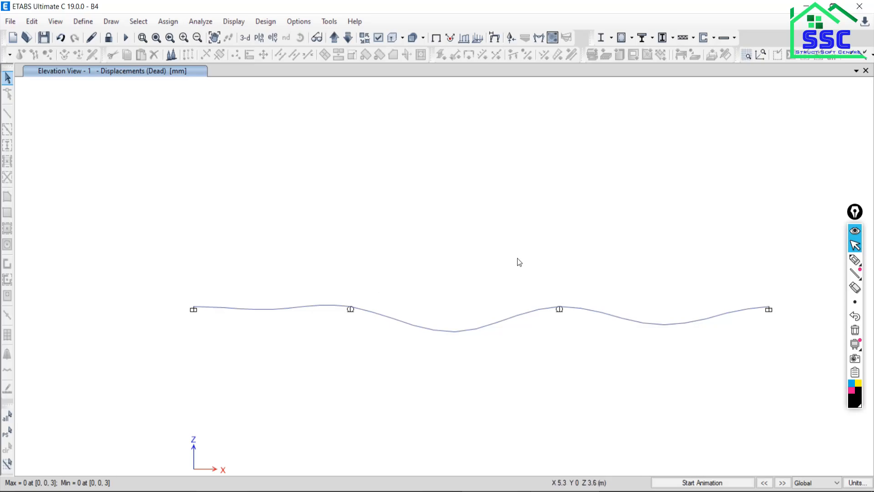
Display the Moment 3-3 frame force diagram for the Live load case as a filled diagram.
click(229, 24)
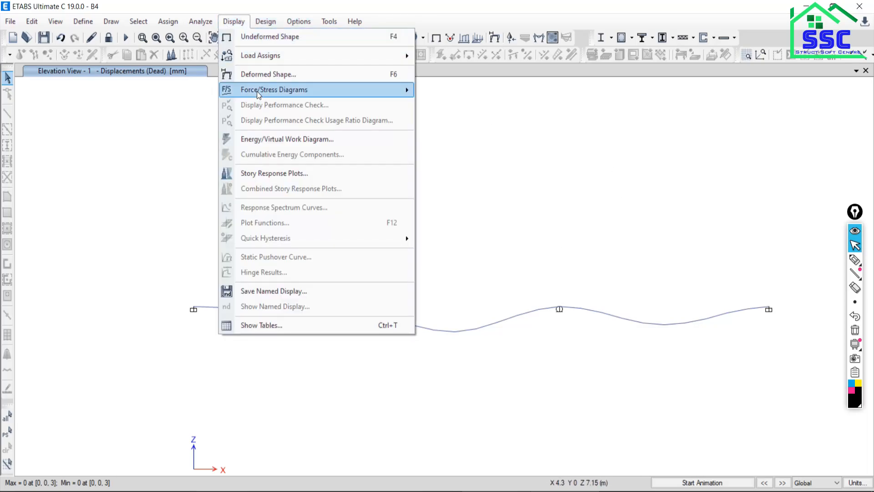
mouse_move(258, 94)
click(449, 126)
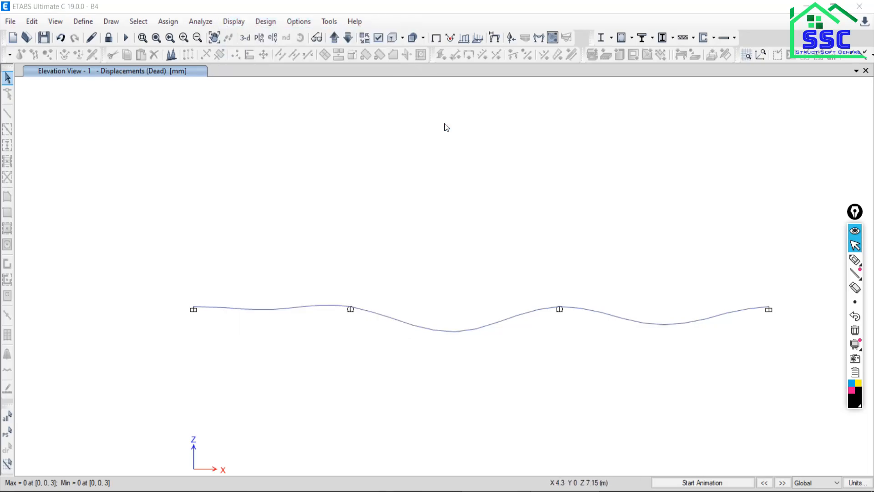
click(144, 65)
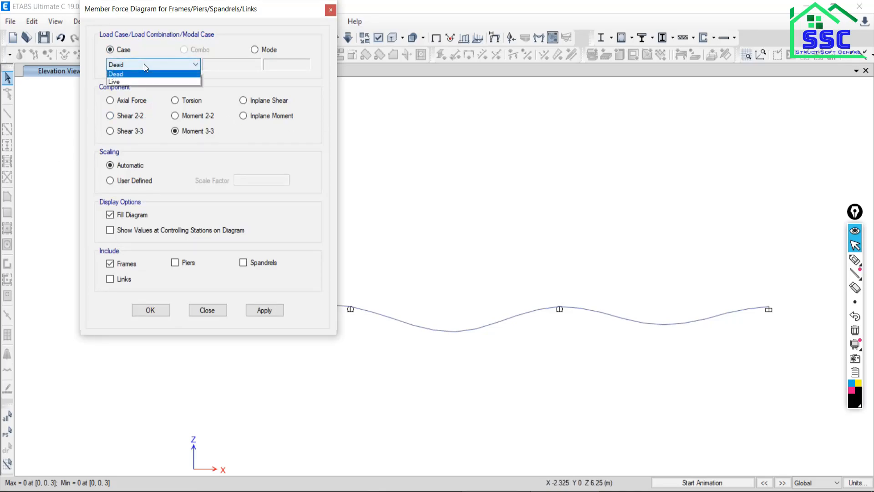
click(114, 80)
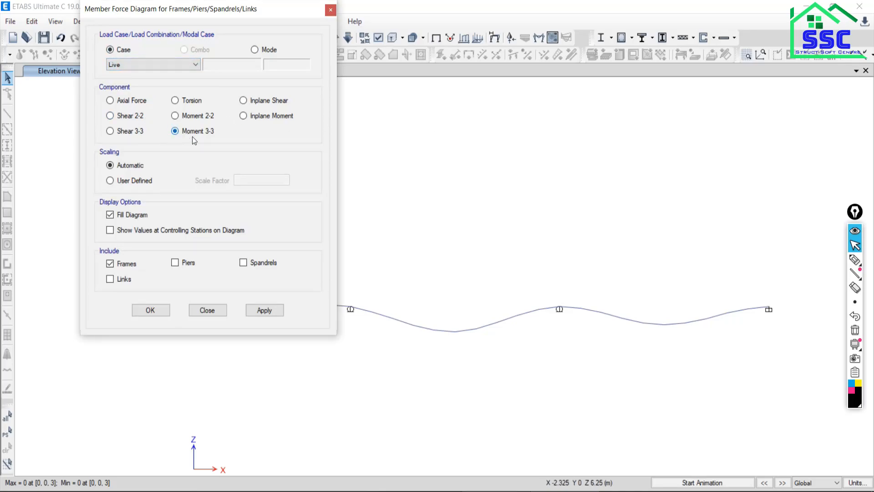
click(267, 310)
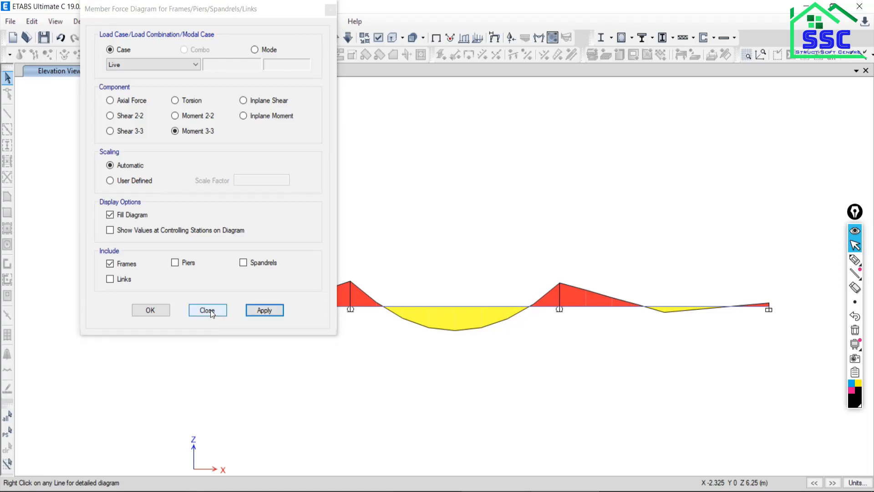
click(208, 310)
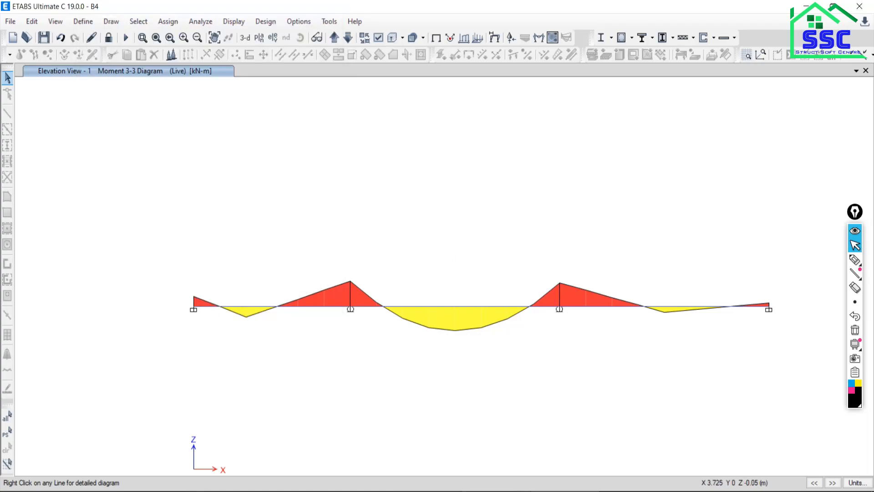
Open the detailed force diagram of the beam between supports A and B and read its values at distance 0 m.
mouse_move(244, 307)
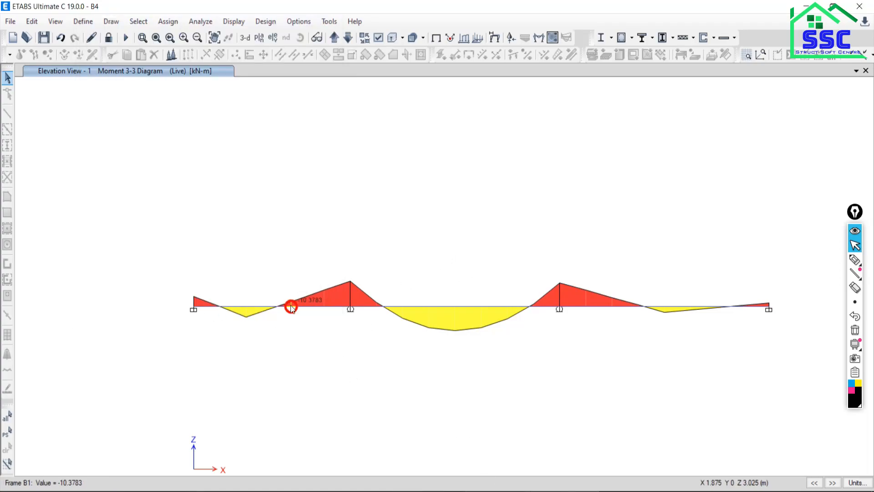
right_click(294, 306)
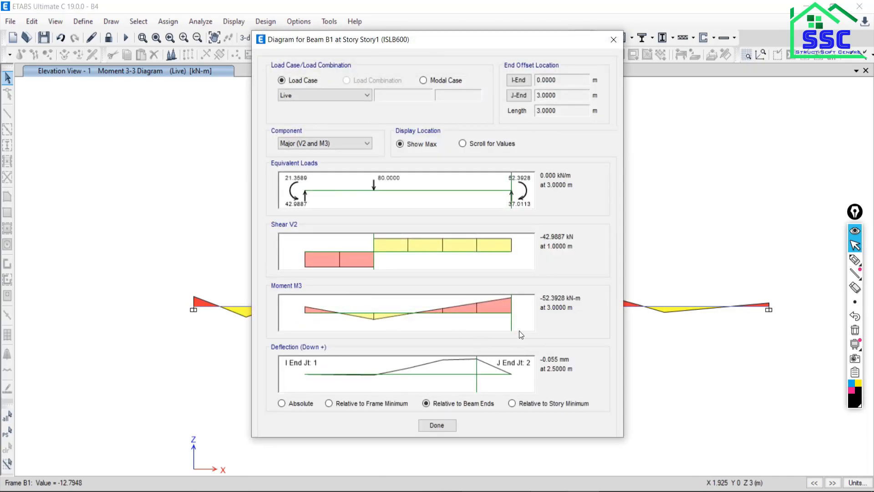
drag(510, 324, 269, 319)
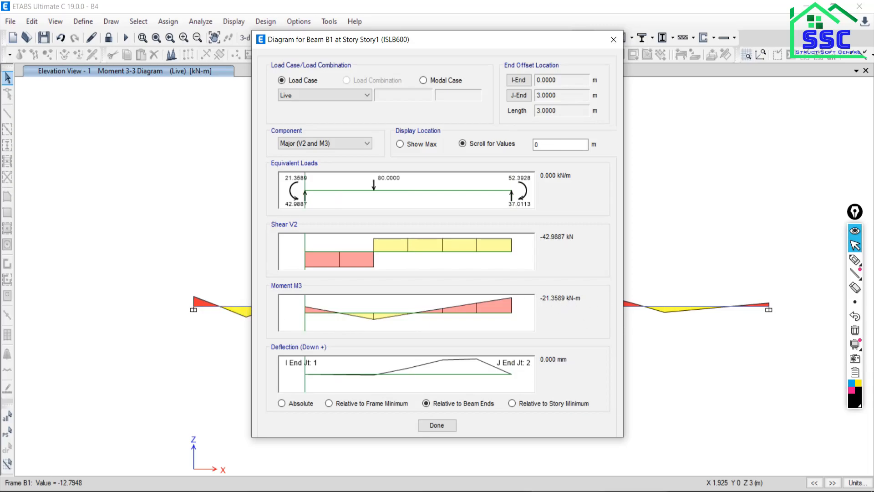
Compare the shear and moment values of span AB with the SFD and BMD in the Nitro Pro PDF example.
click(198, 442)
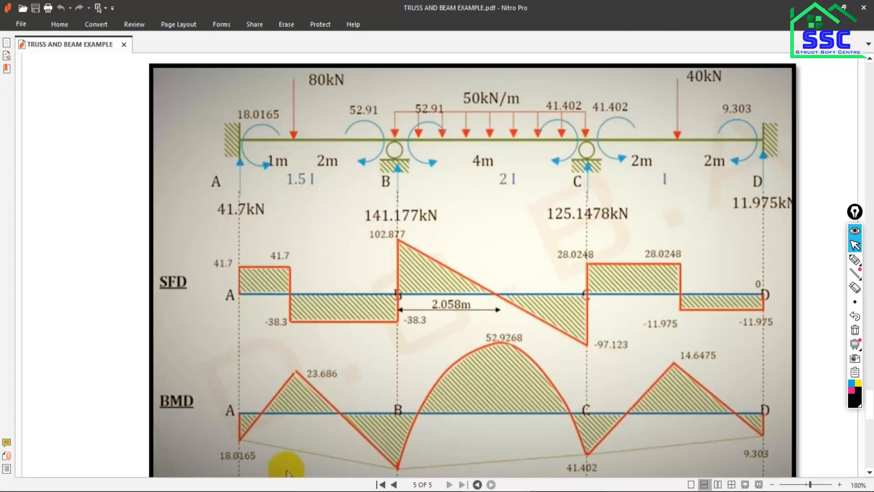
scroll(249, 458, down, 3)
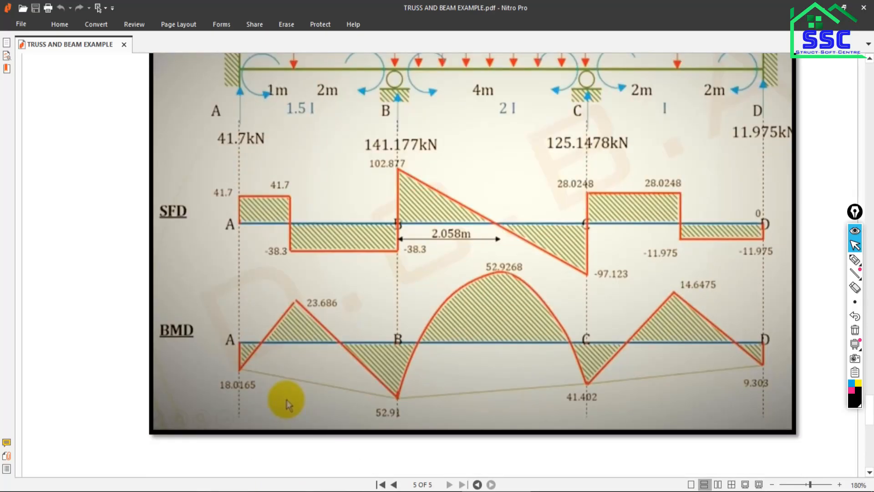
key(alt+Tab)
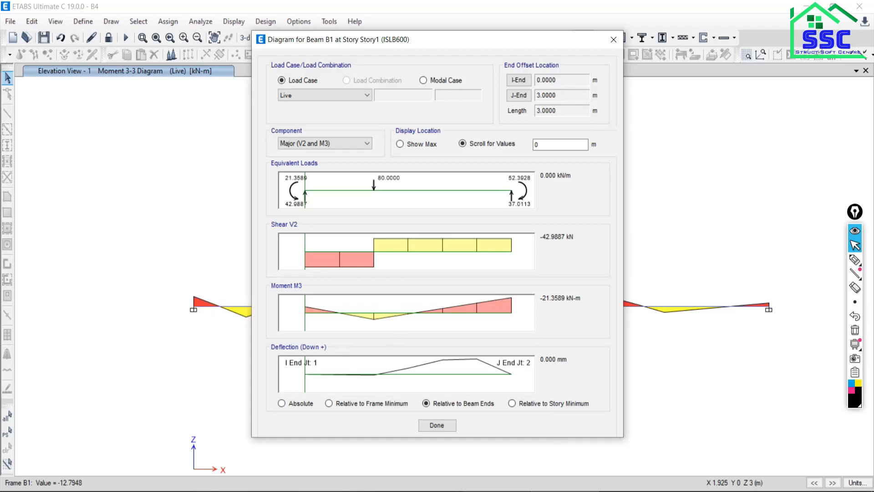
key(alt+Tab)
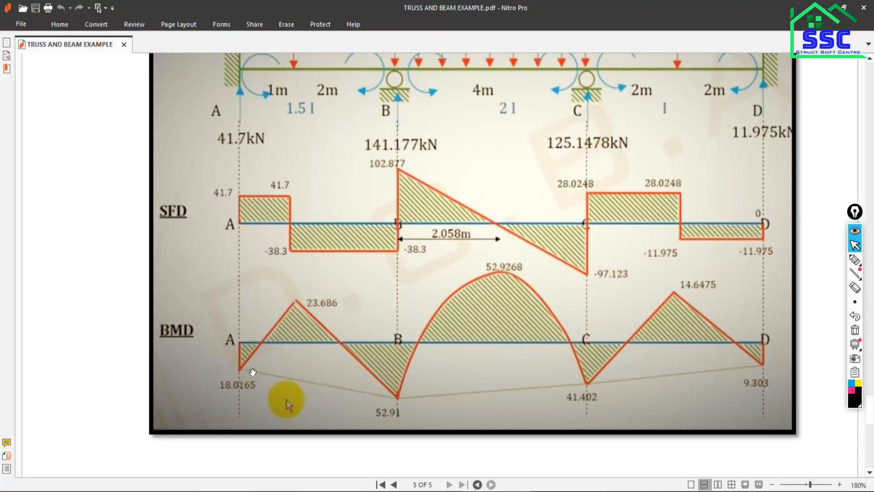
scroll(274, 363, down, 3)
scroll(257, 325, up, 3)
key(alt+Tab)
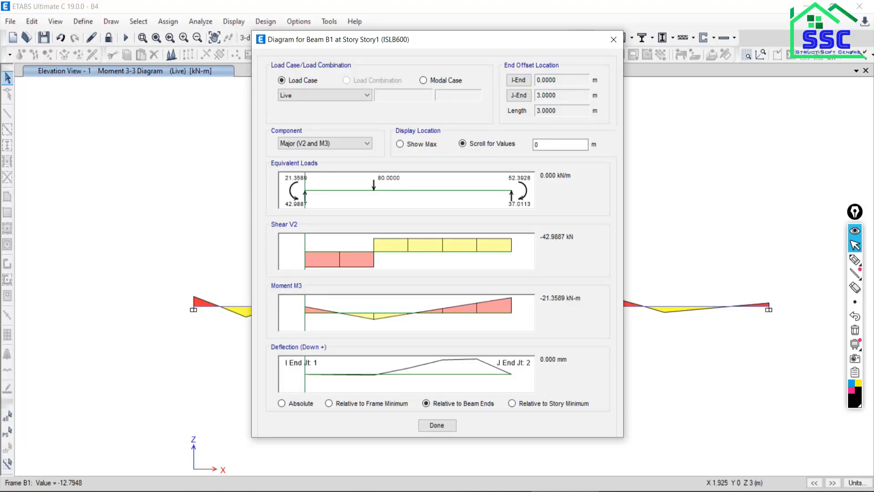
key(alt+Tab)
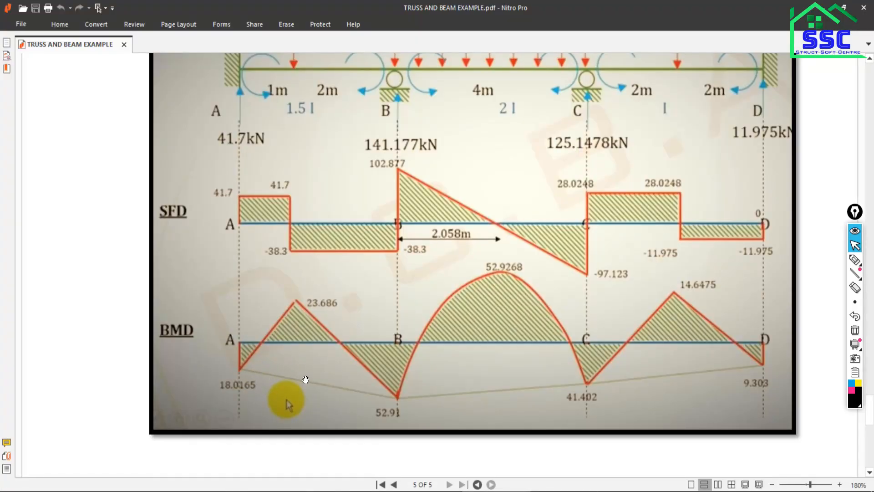
key(alt+Tab)
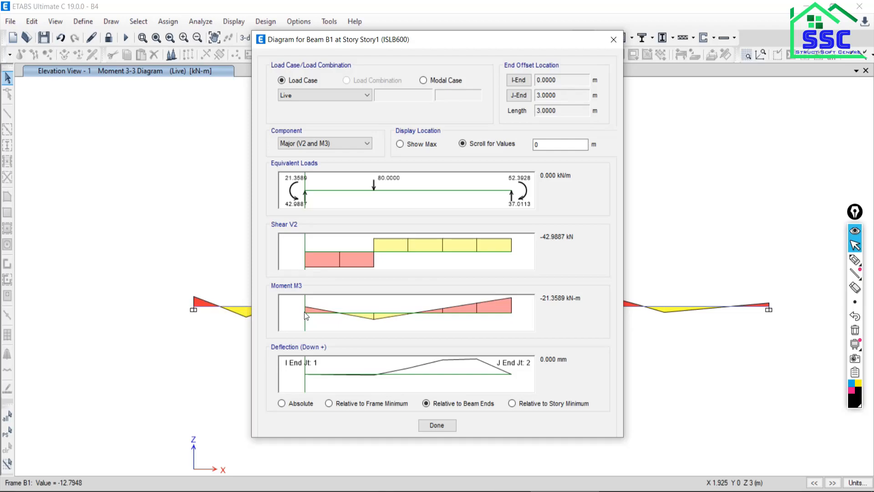
click(291, 491)
click(291, 491)
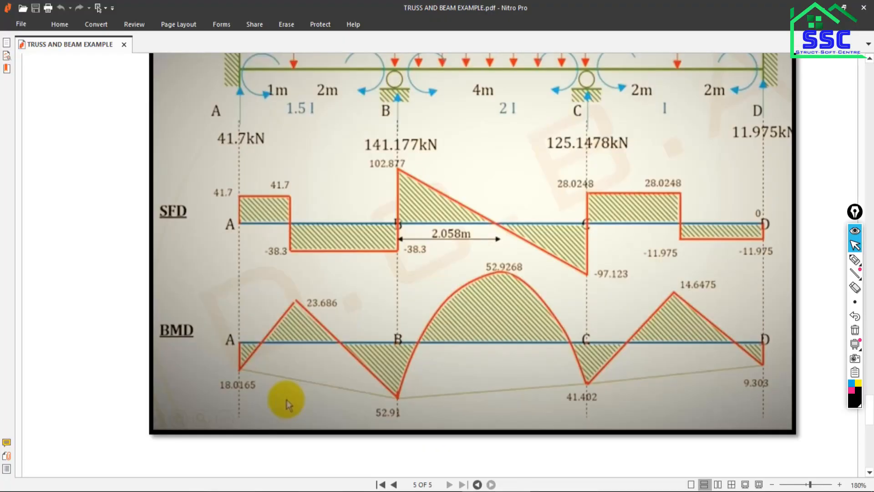
scroll(425, 379, up, 3)
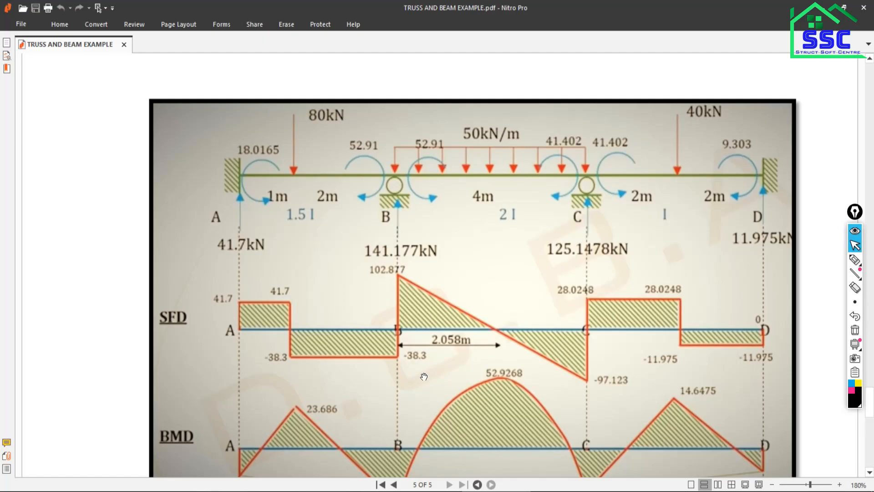
Check the end moments of span AB at 0 m and 3 m against the PDF's BMD and close the beam's detailed diagram.
scroll(424, 377, down, 2)
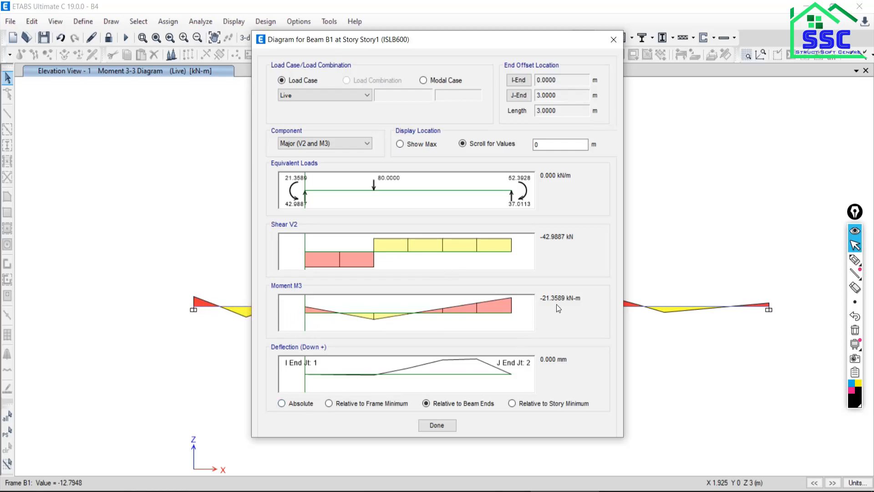
click(530, 490)
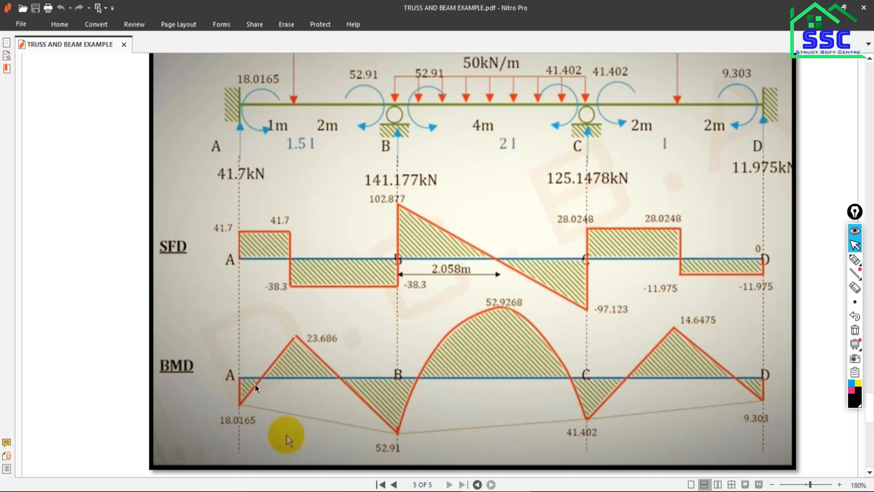
click(511, 490)
click(566, 491)
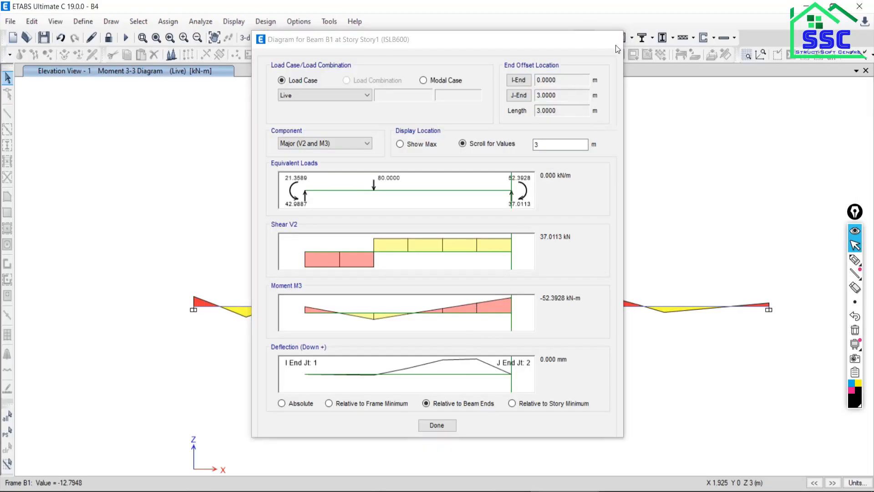
click(614, 40)
Open the detailed force diagram of middle span BC, read its values up to distance 4 m, and compare them with the PDF's SFD and BMD.
right_click(424, 309)
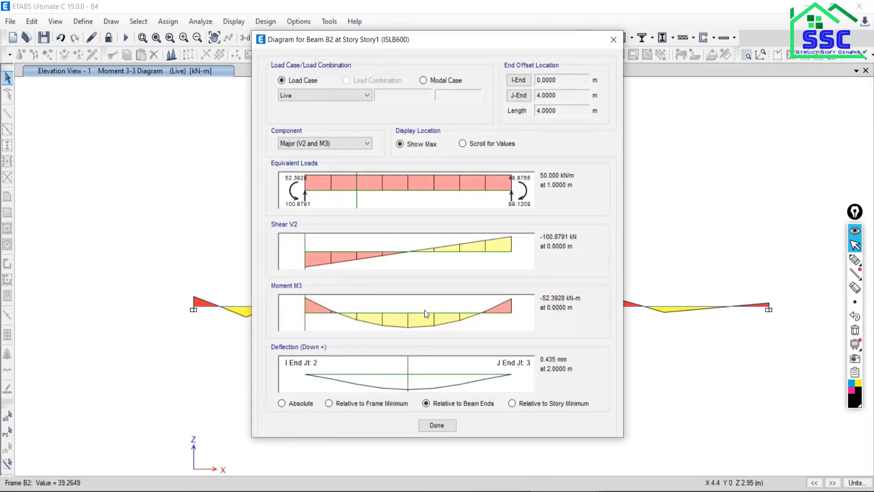
click(574, 491)
click(496, 491)
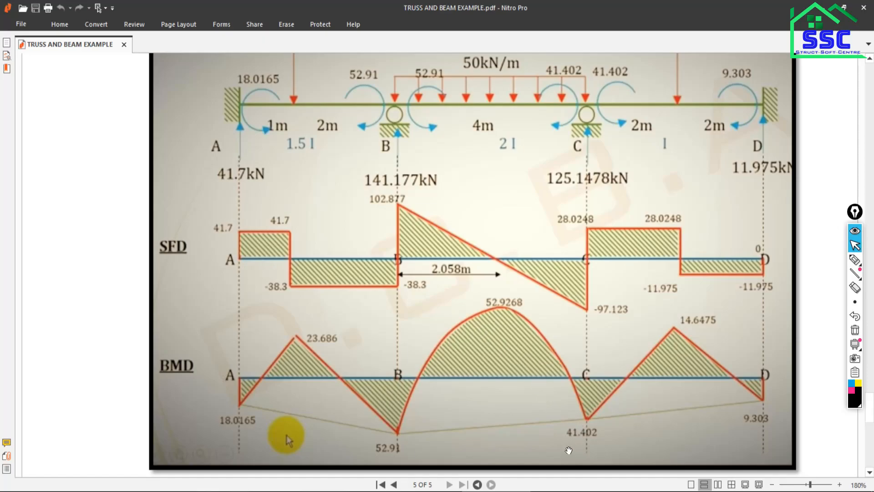
key(alt+Tab)
drag(306, 328, 519, 322)
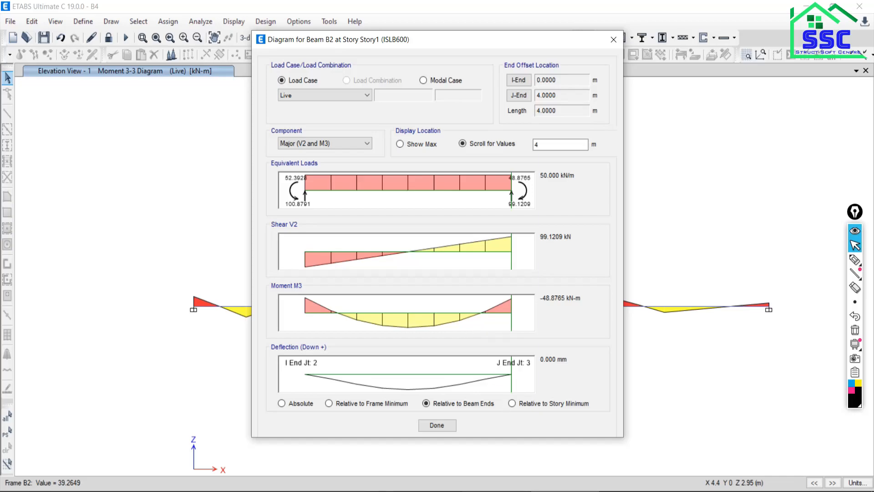
click(510, 491)
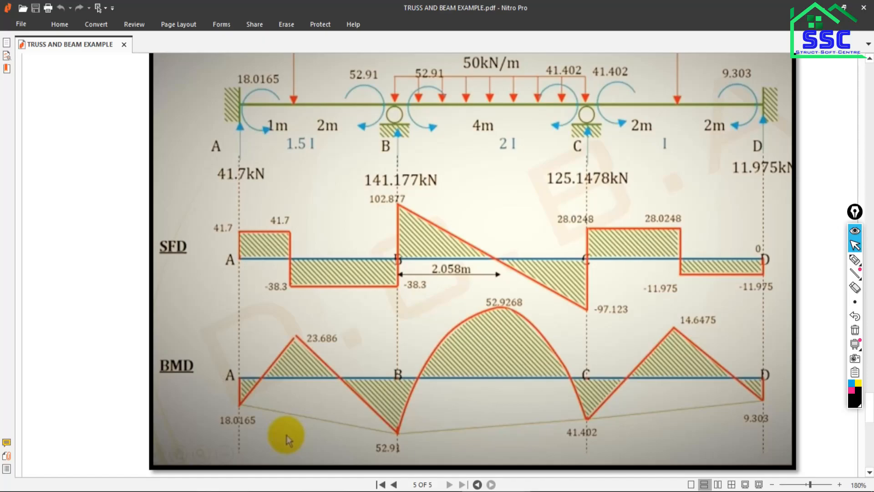
click(542, 491)
click(614, 40)
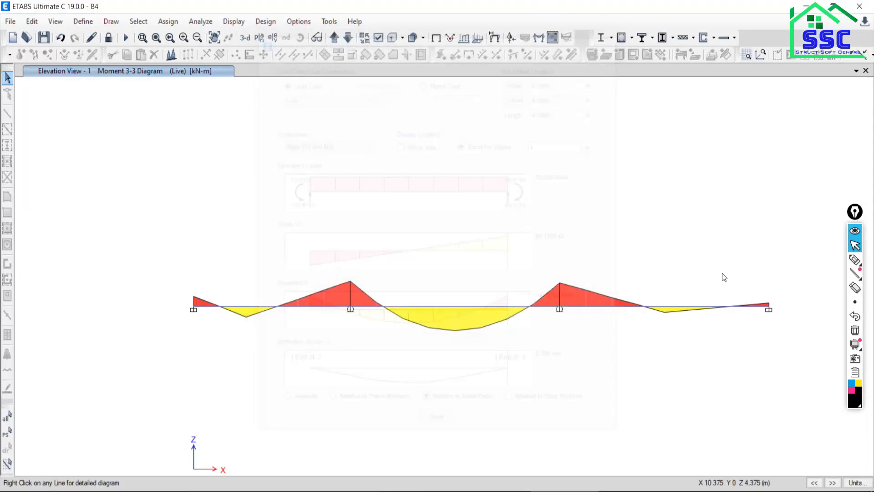
Read the detailed force diagram of end span CD at distance 4 m and compare it with the PDF's SFD and BMD.
right_click(713, 310)
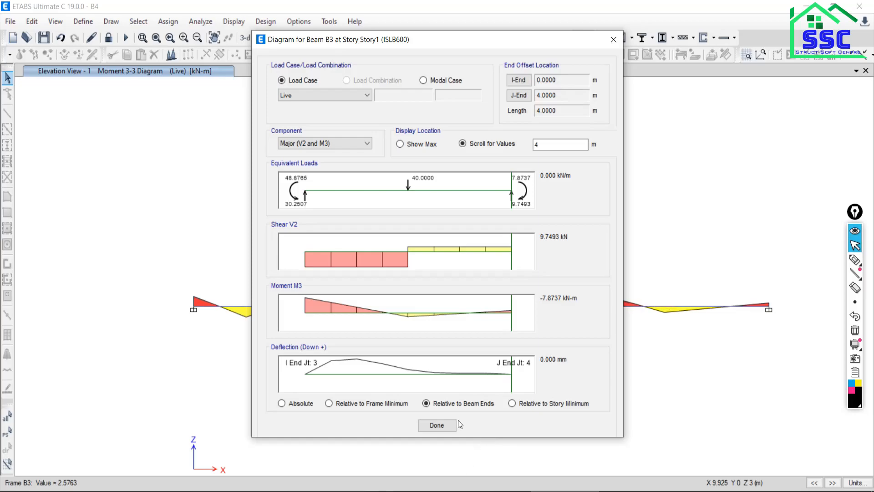
click(448, 425)
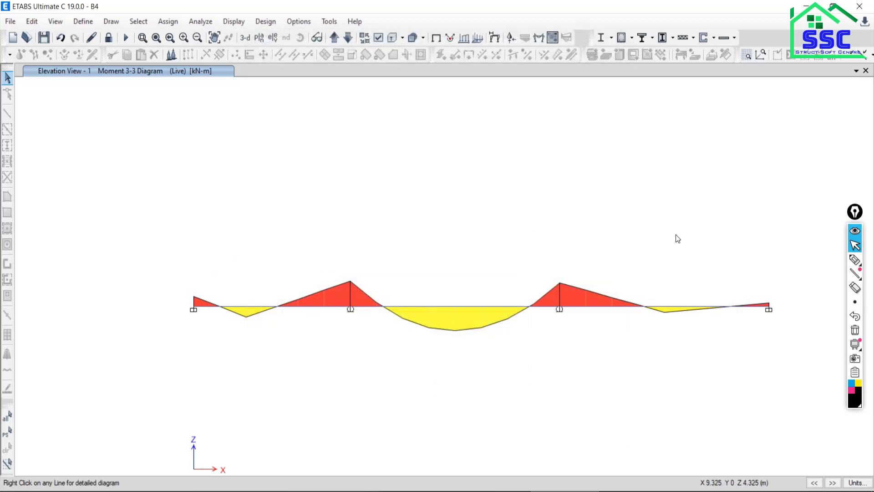
click(484, 491)
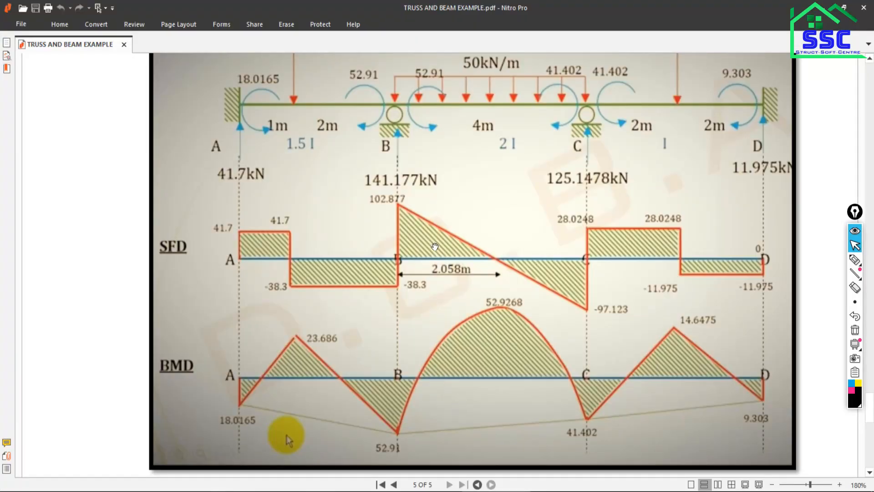